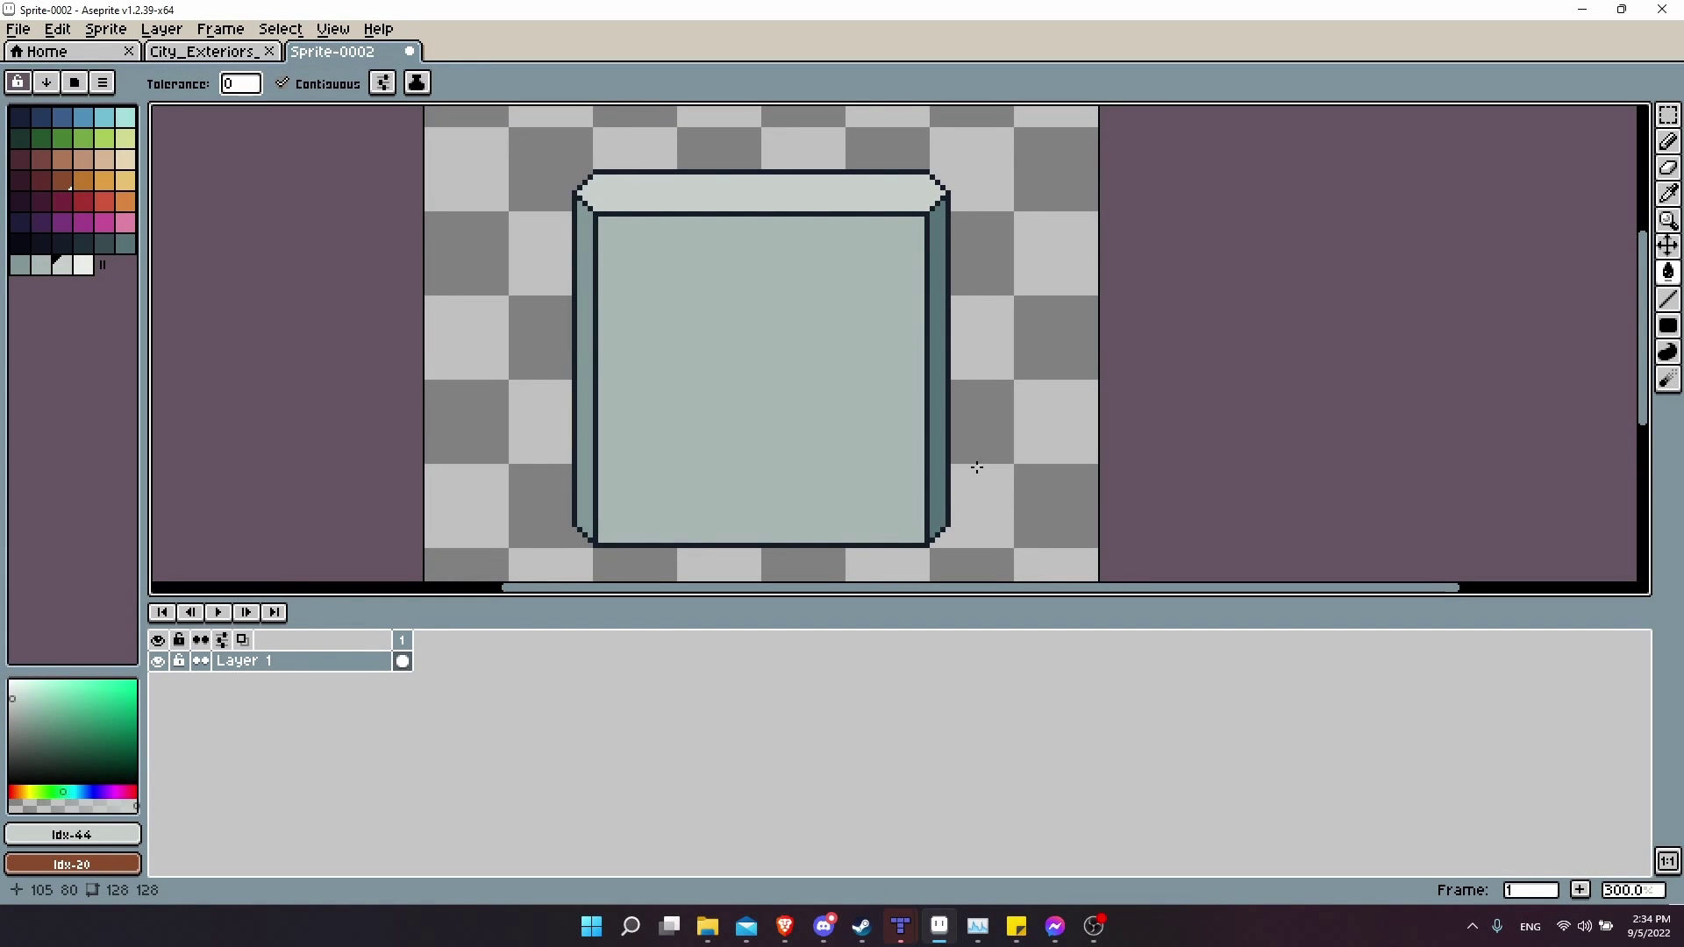
Paint a one-pixel-wide column against the front face's left outline, shading three blues from light to dark between dark end pixels.
{"action": "left_click_drag", "start_coordinate": [976, 467], "coordinate": [924, 466]}
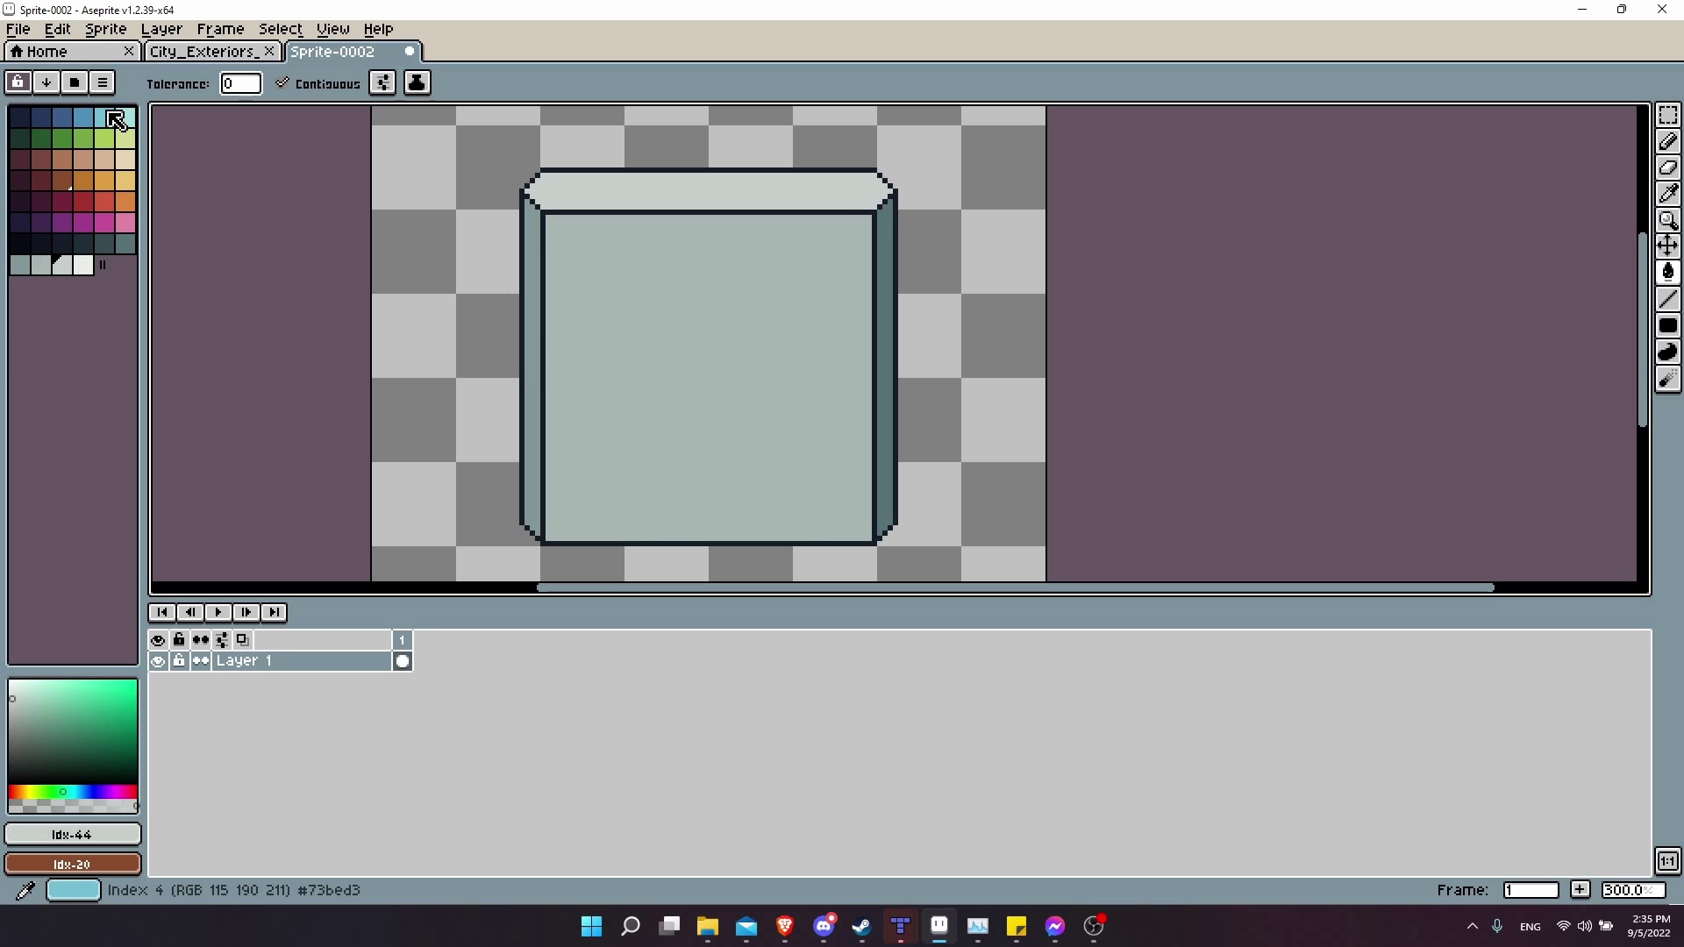
{"action": "left_click", "coordinate": [63, 119]}
{"action": "scroll", "coordinate": [562, 409], "scroll_direction": "up", "scroll_amount": 2}
{"action": "key", "text": "b"}
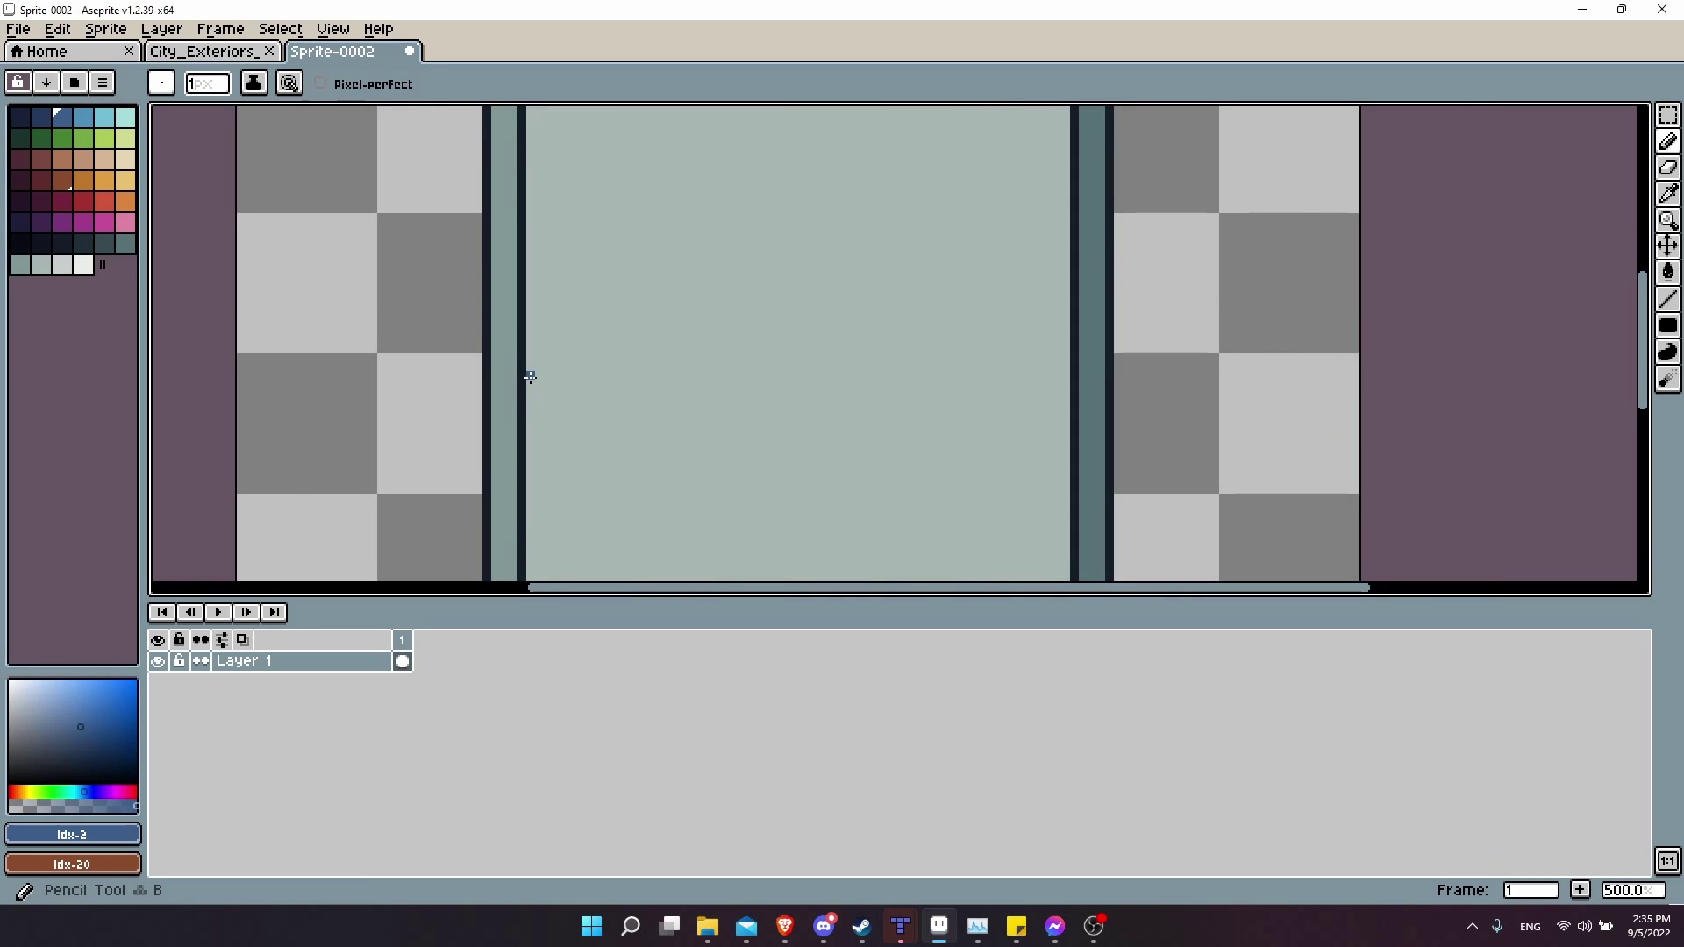
{"action": "key", "text": "0"}
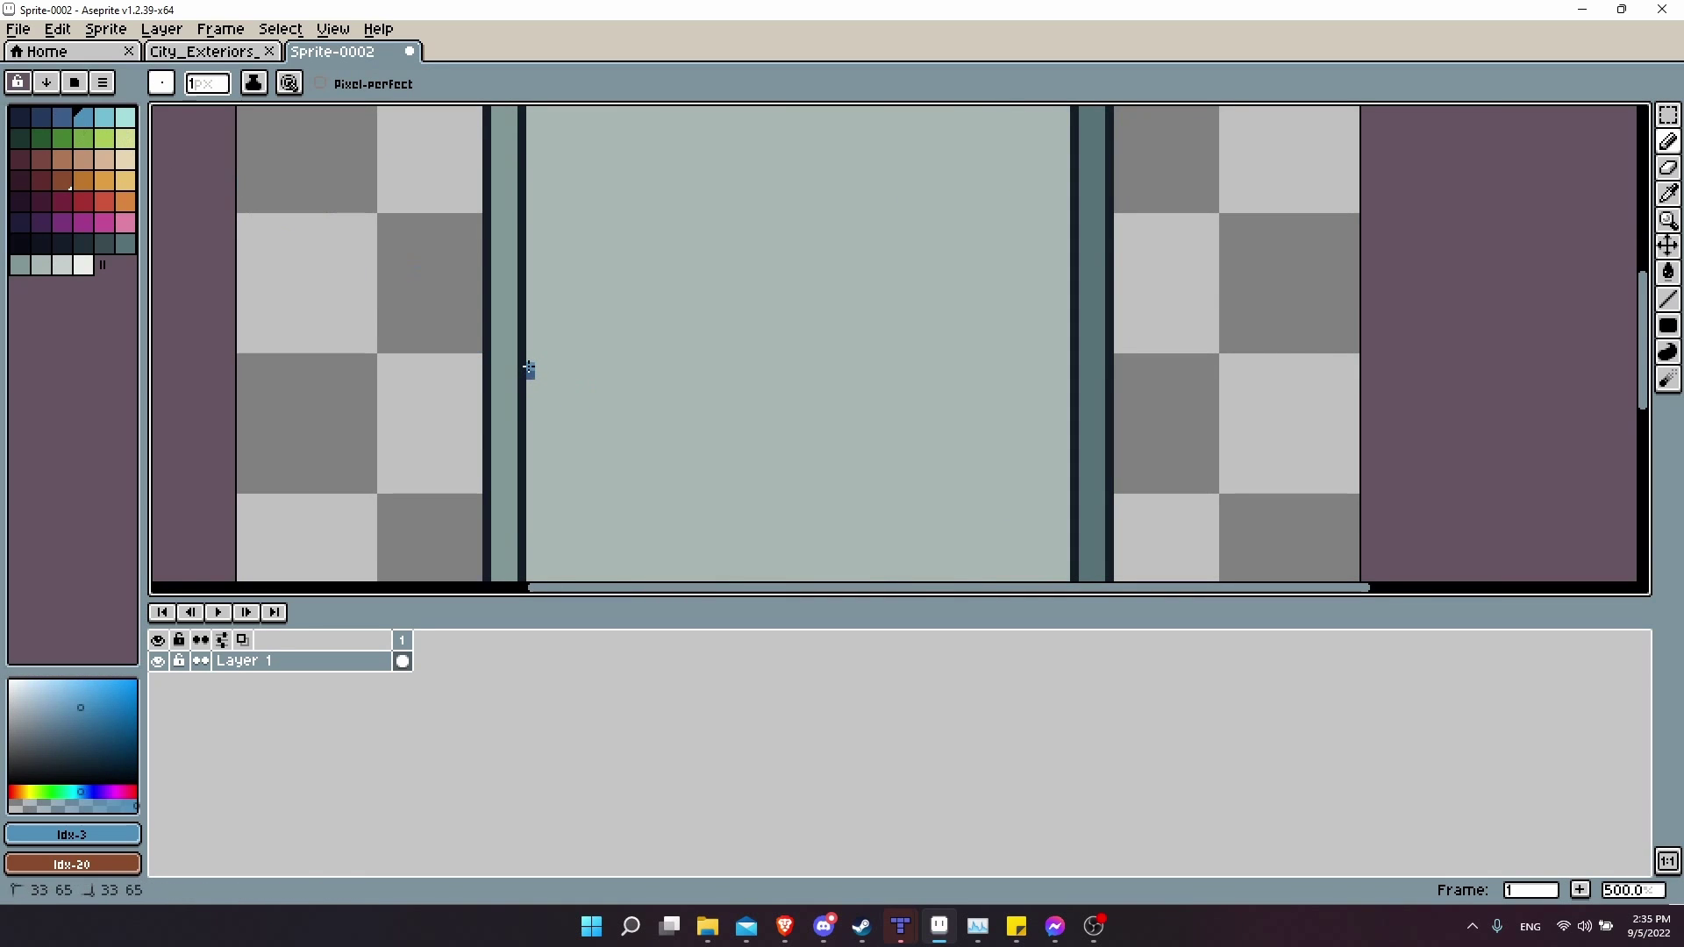
{"action": "left_click", "coordinate": [107, 120]}
{"action": "left_click", "coordinate": [529, 357]}
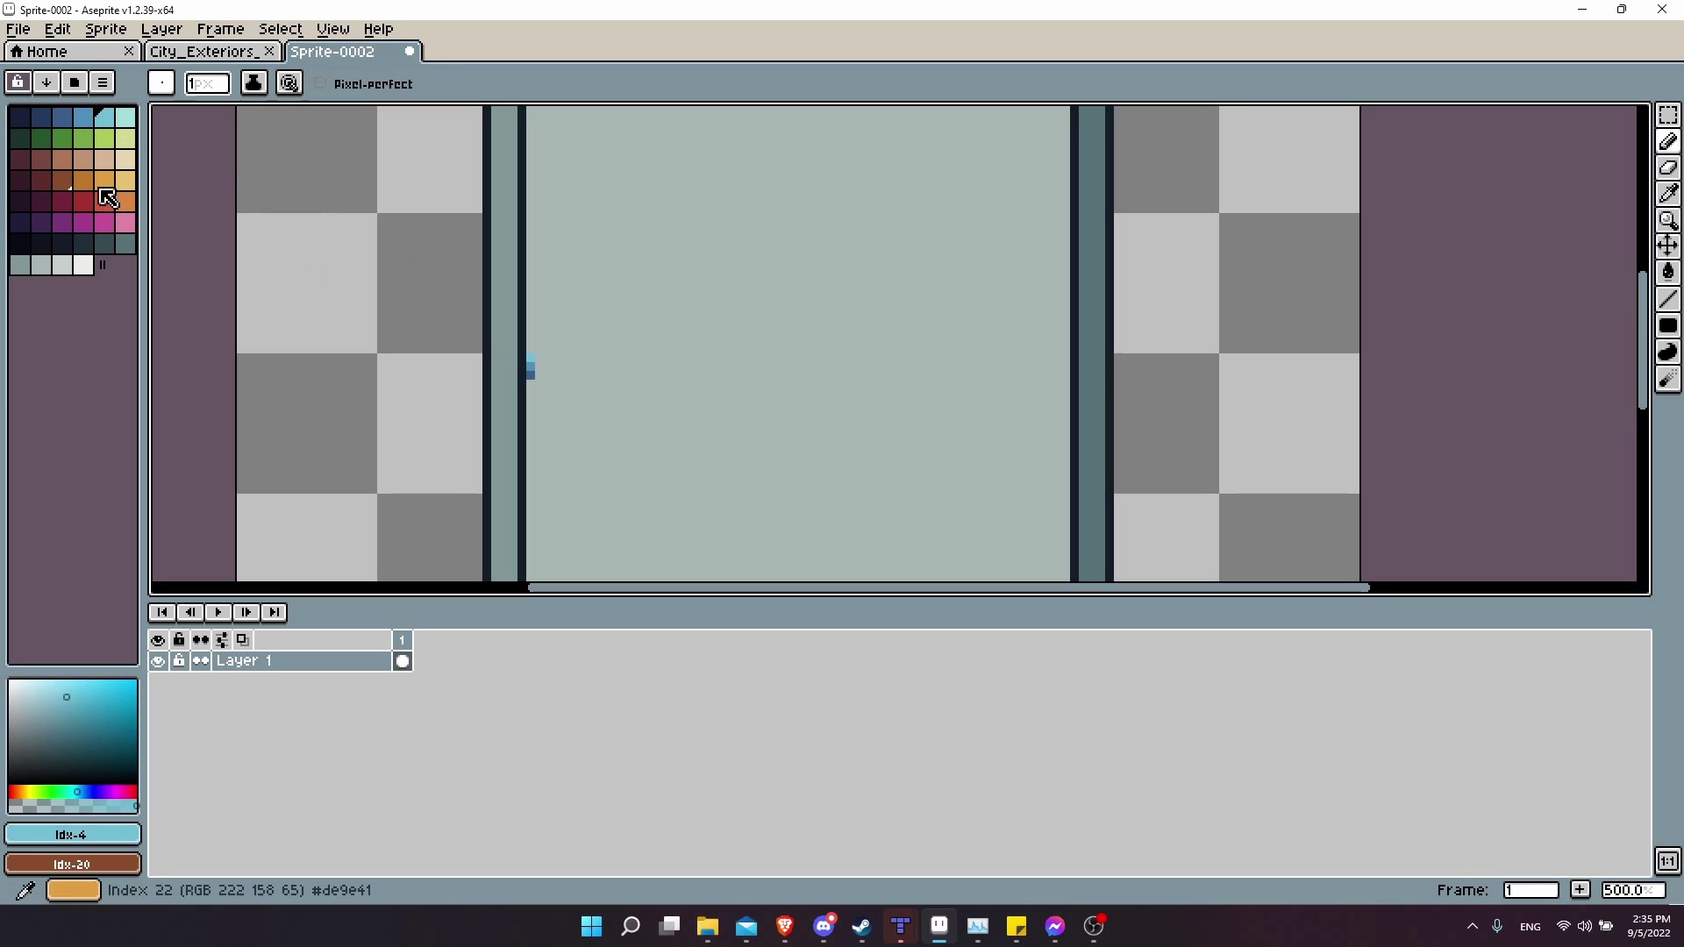
{"action": "left_click", "coordinate": [61, 244]}
{"action": "left_click", "coordinate": [529, 348]}
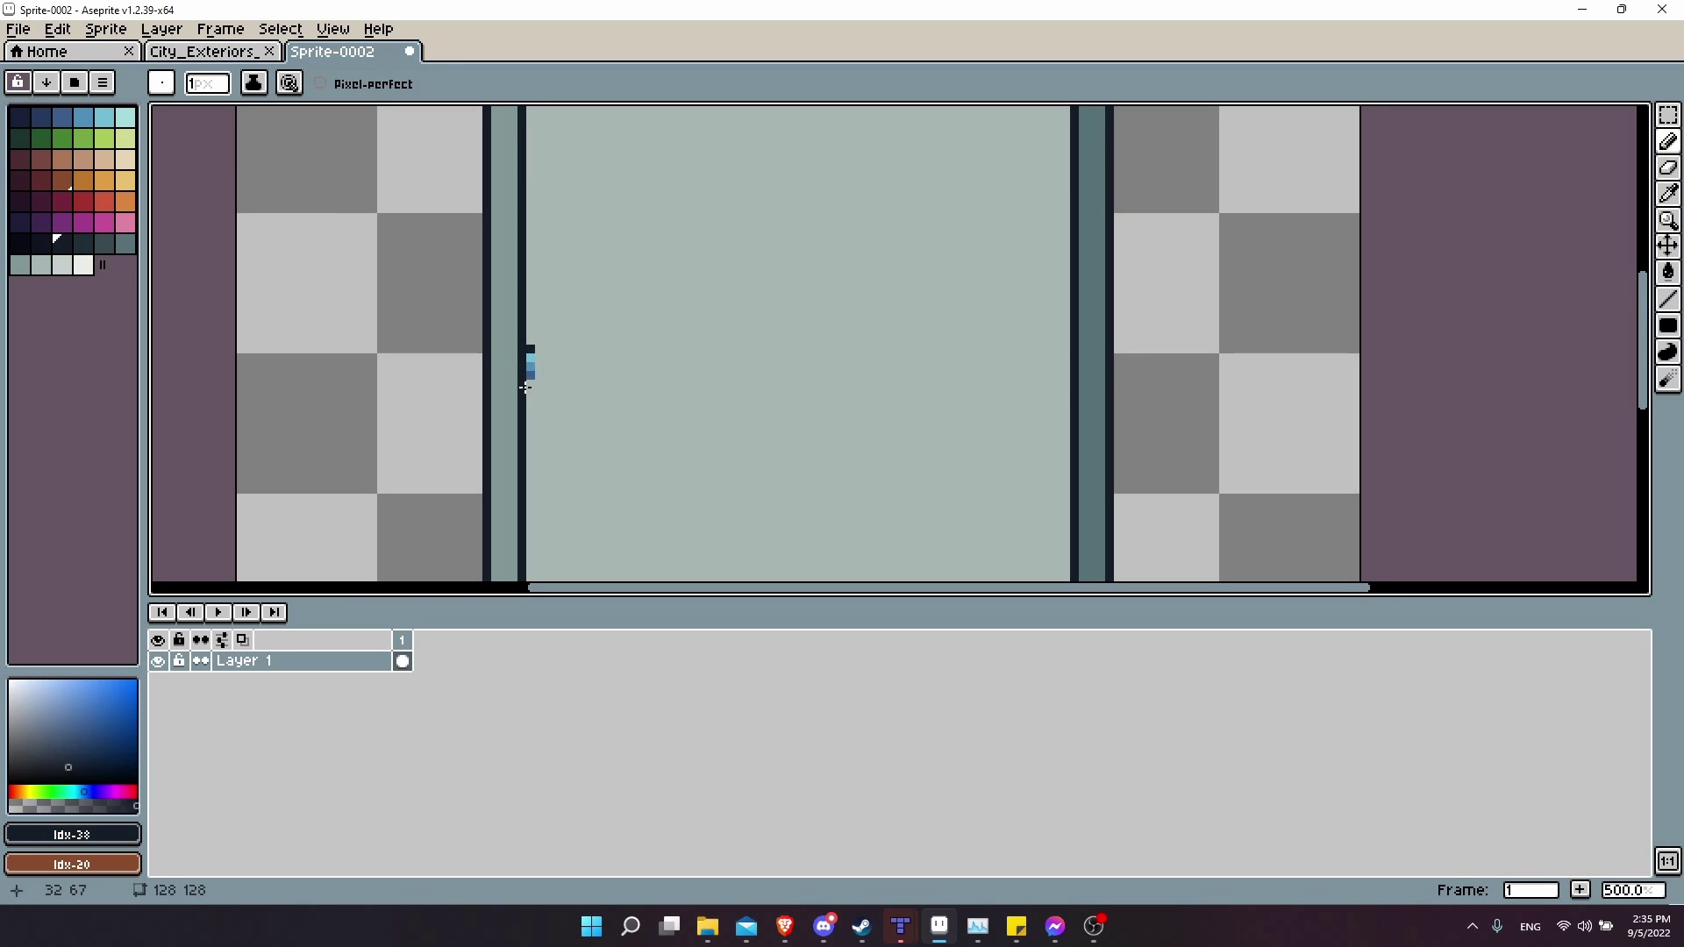
{"action": "scroll", "coordinate": [552, 372], "scroll_direction": "down", "scroll_amount": 2}
{"action": "scroll", "coordinate": [554, 369], "scroll_direction": "up", "scroll_amount": 2}
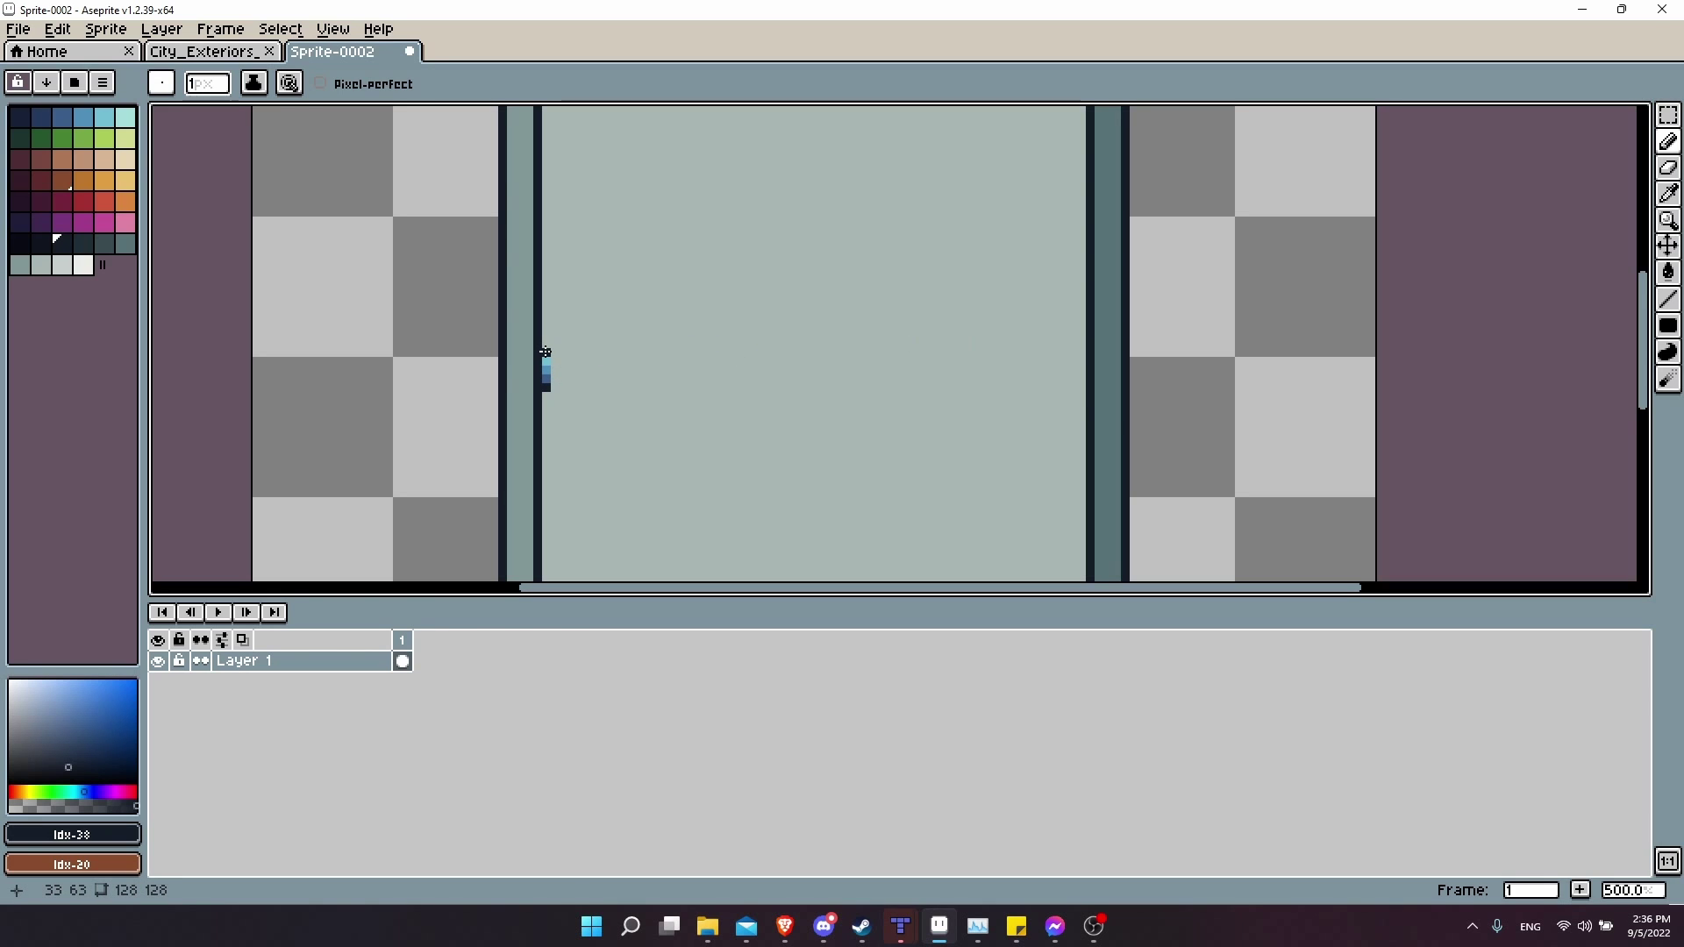
Select the 1 × 5 pixel blue column and turn it into a custom brush.
{"action": "left_click_drag", "start_coordinate": [546, 351], "coordinate": [1075, 352]}
{"action": "key", "text": "ctrl+z"}
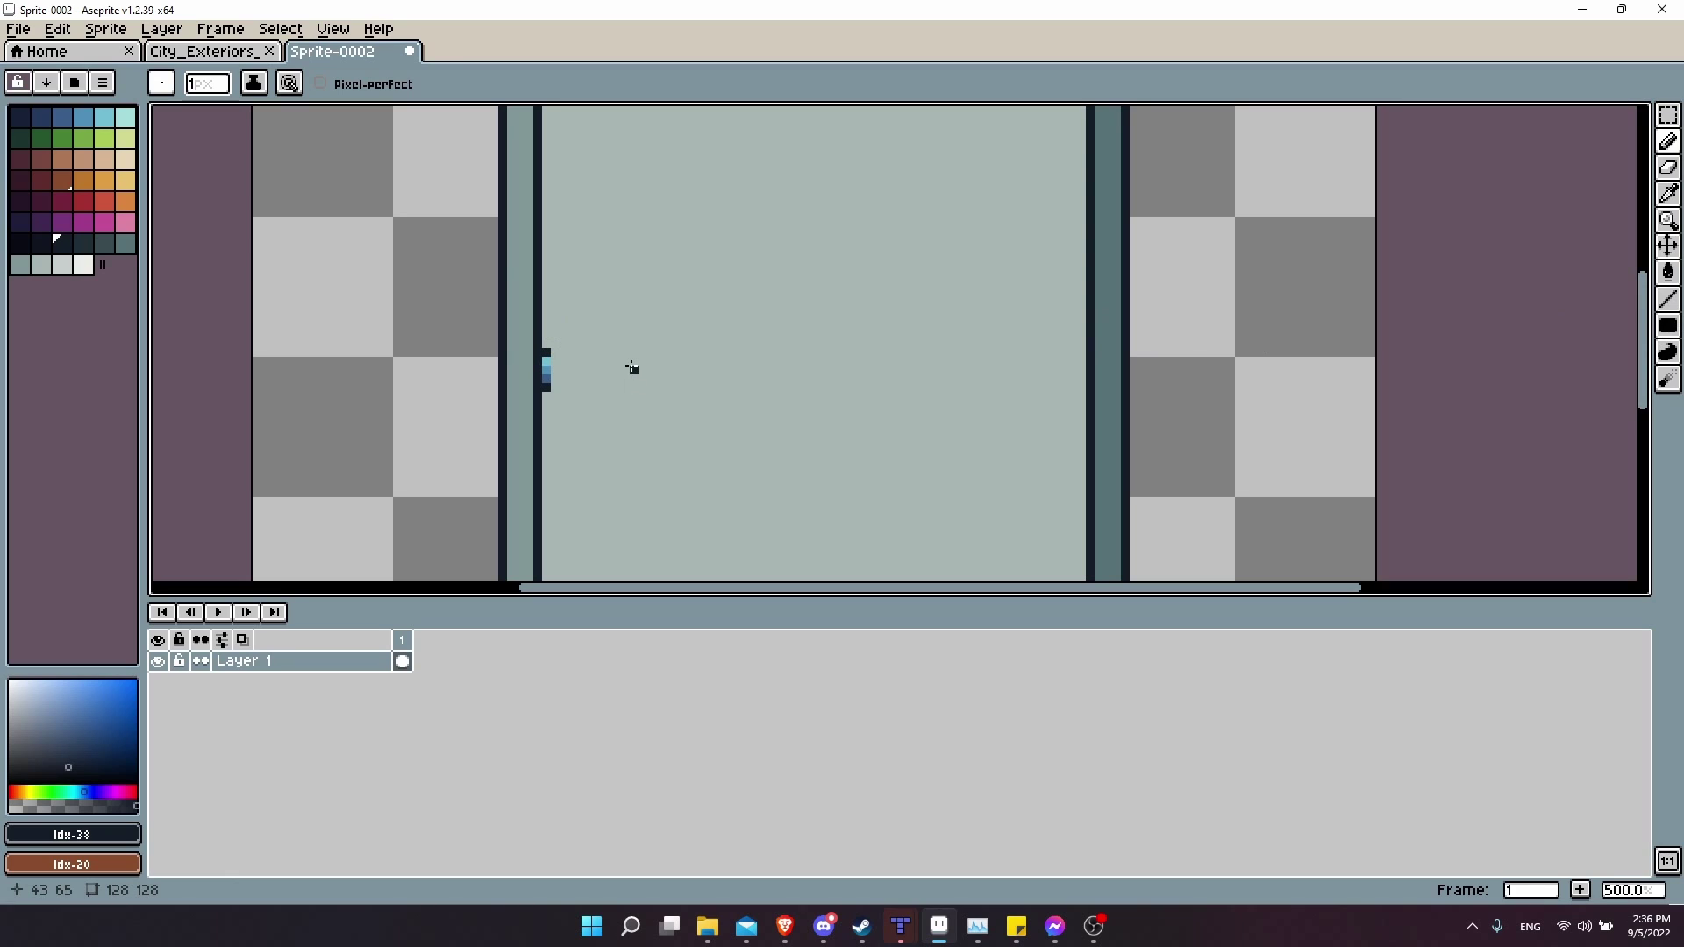
{"action": "key", "text": "m"}
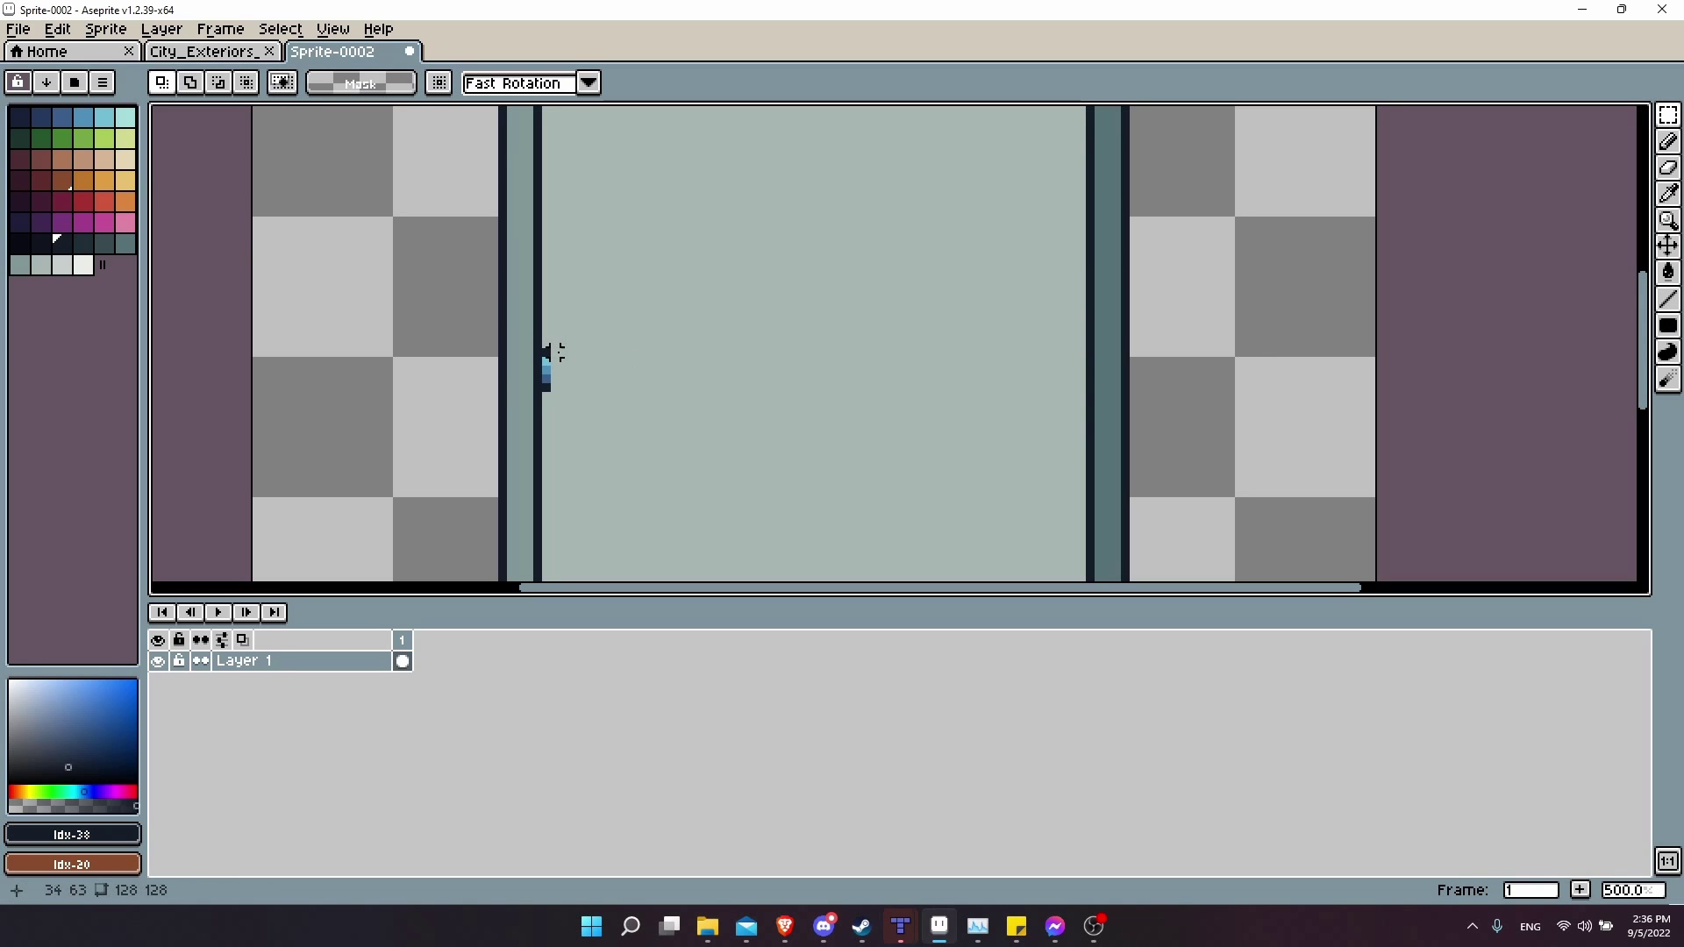
{"action": "left_click_drag", "start_coordinate": [546, 353], "coordinate": [550, 395]}
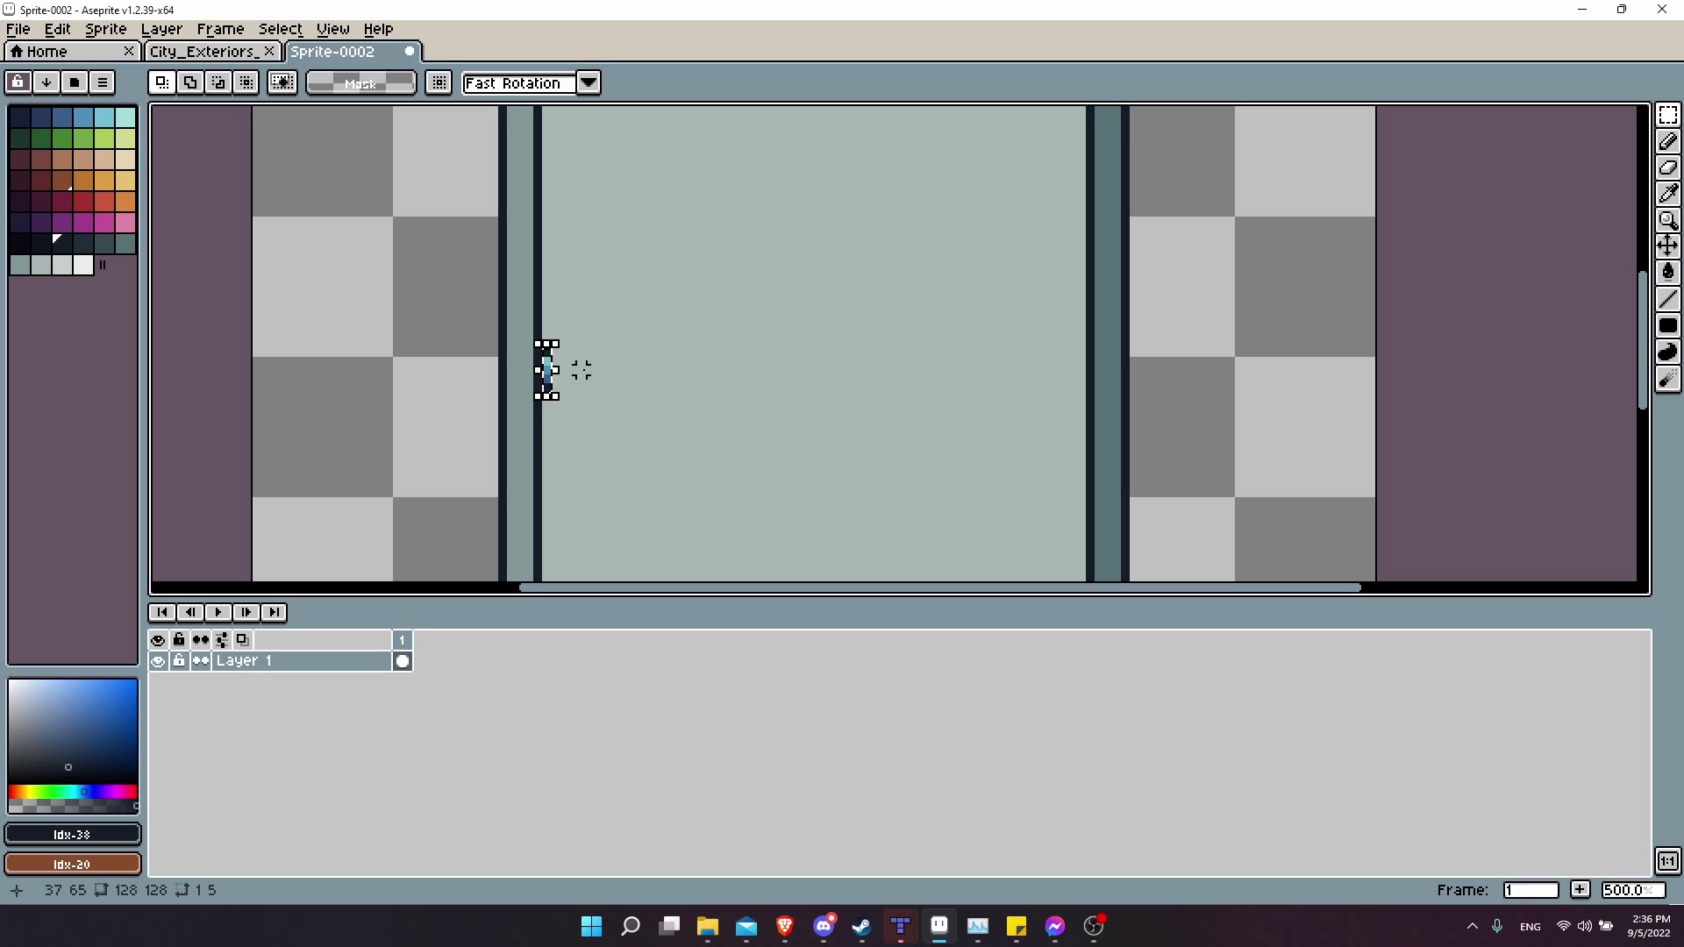
{"action": "key", "text": "ctrl+b"}
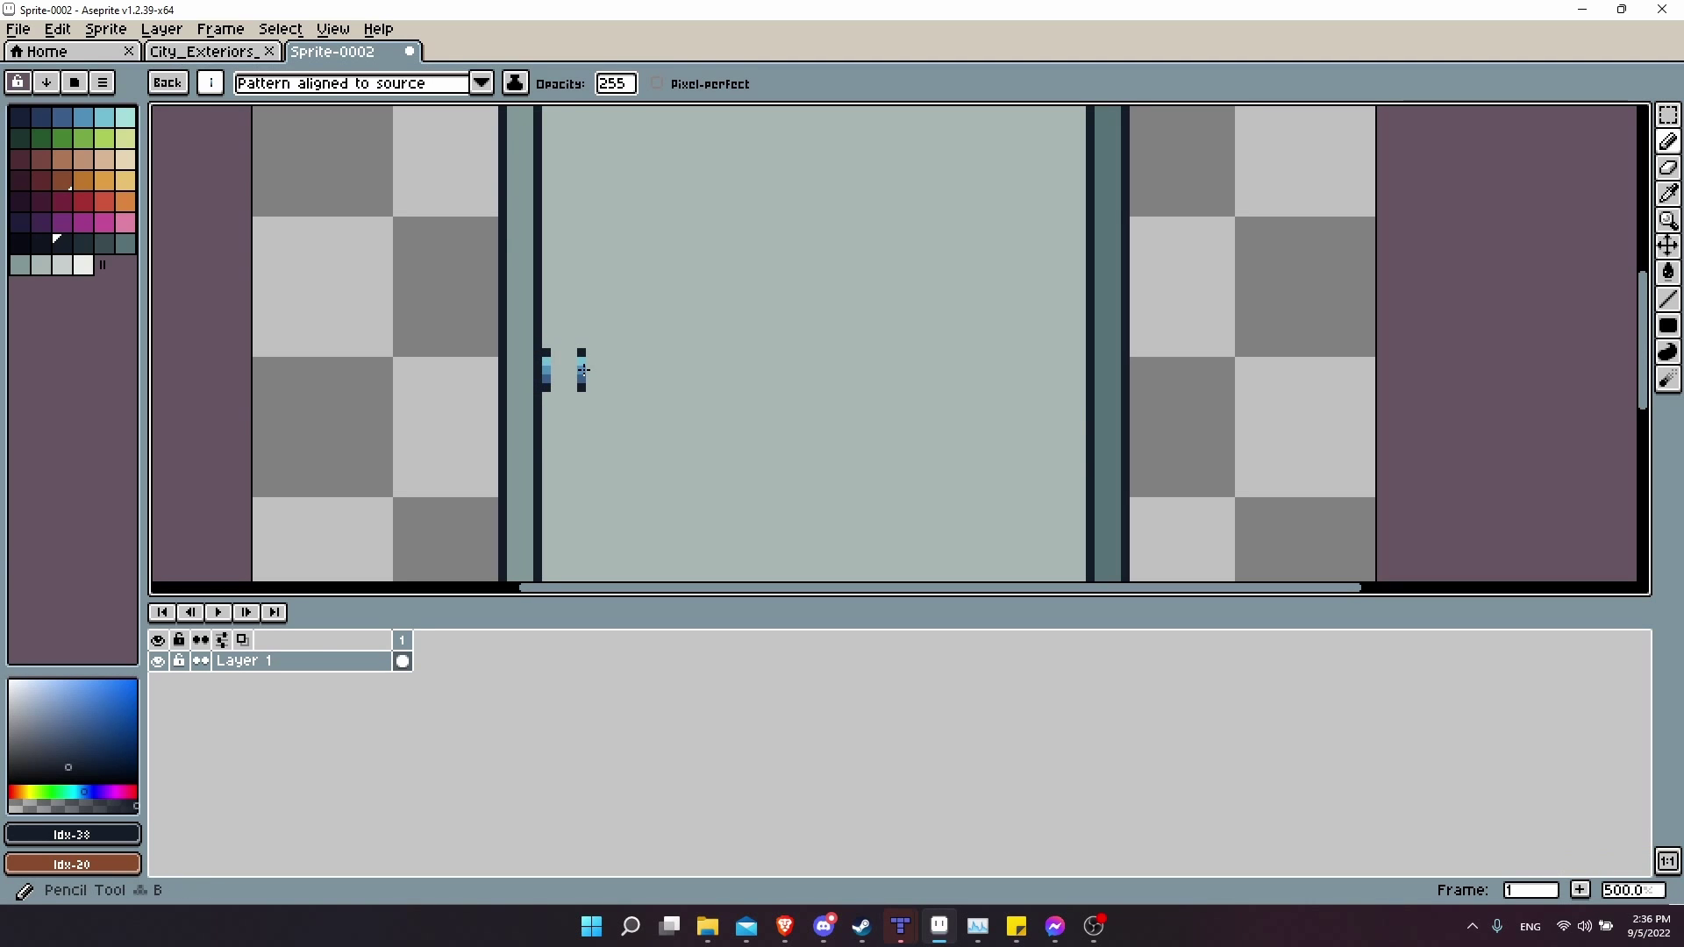
Paint a straight horizontal blue stripe across the full width of the front face with the custom brush.
{"action": "key", "text": "Tab"}
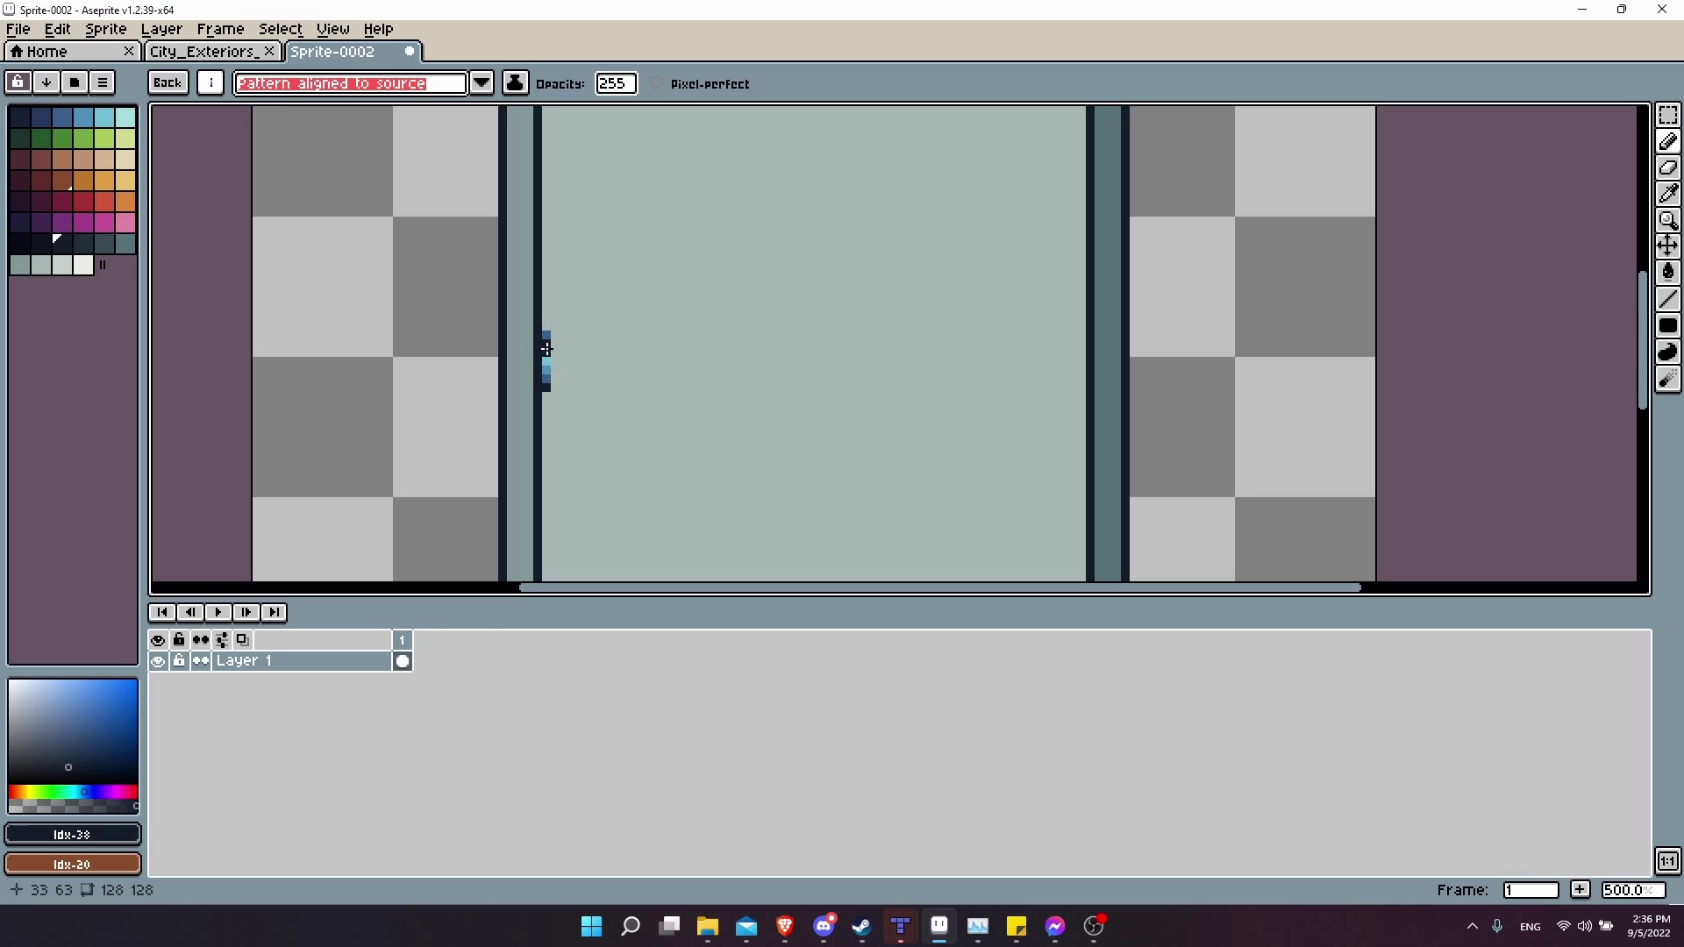
{"action": "left_click", "coordinate": [547, 368]}
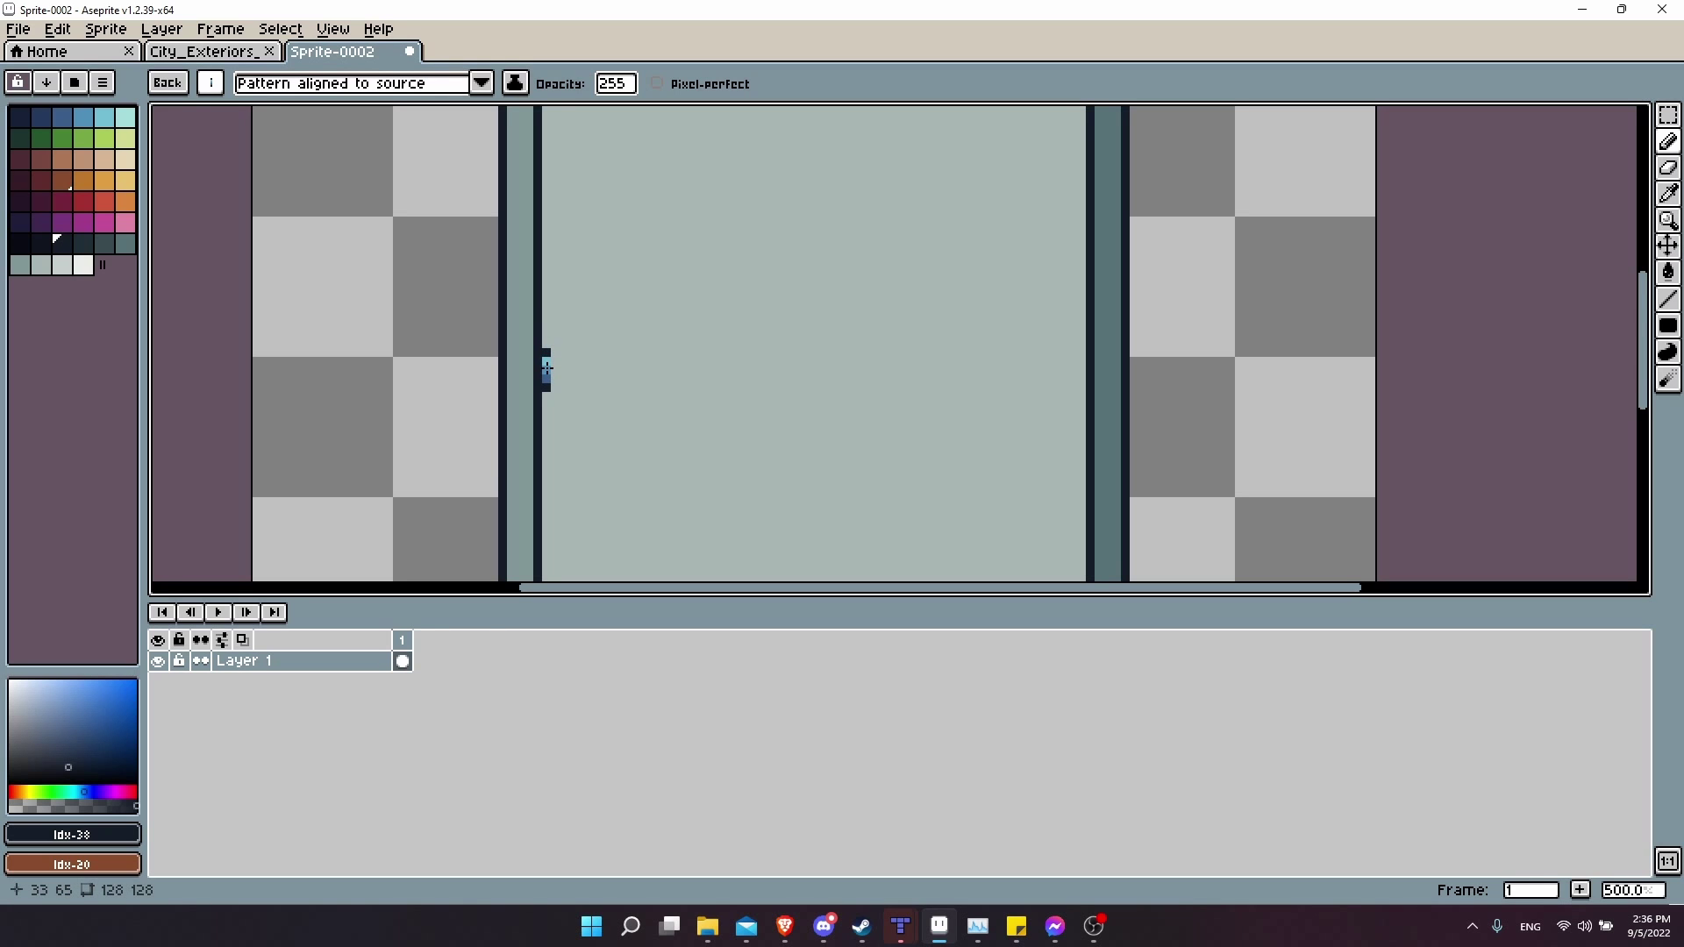
{"action": "key", "text": "shift"}
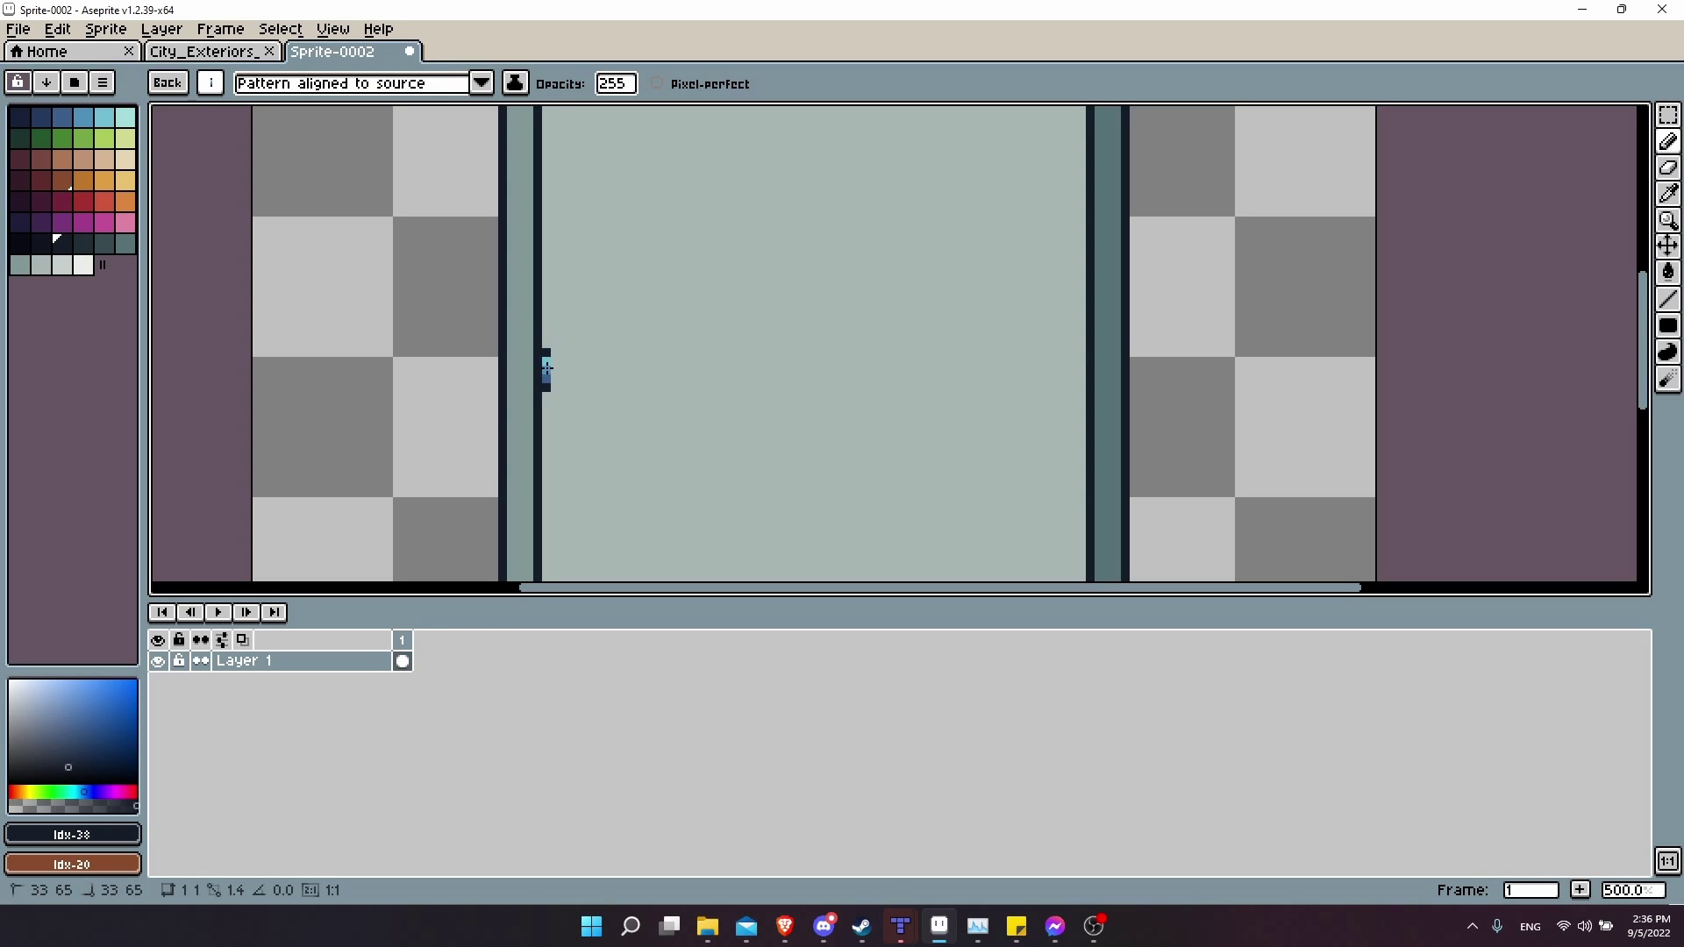
{"action": "mouse_move", "coordinate": [547, 369]}
{"action": "left_mouse_down"}
{"action": "mouse_move", "coordinate": [546, 112]}
{"action": "mouse_move", "coordinate": [571, 339]}
{"action": "mouse_move", "coordinate": [547, 369]}
{"action": "left_mouse_up"}
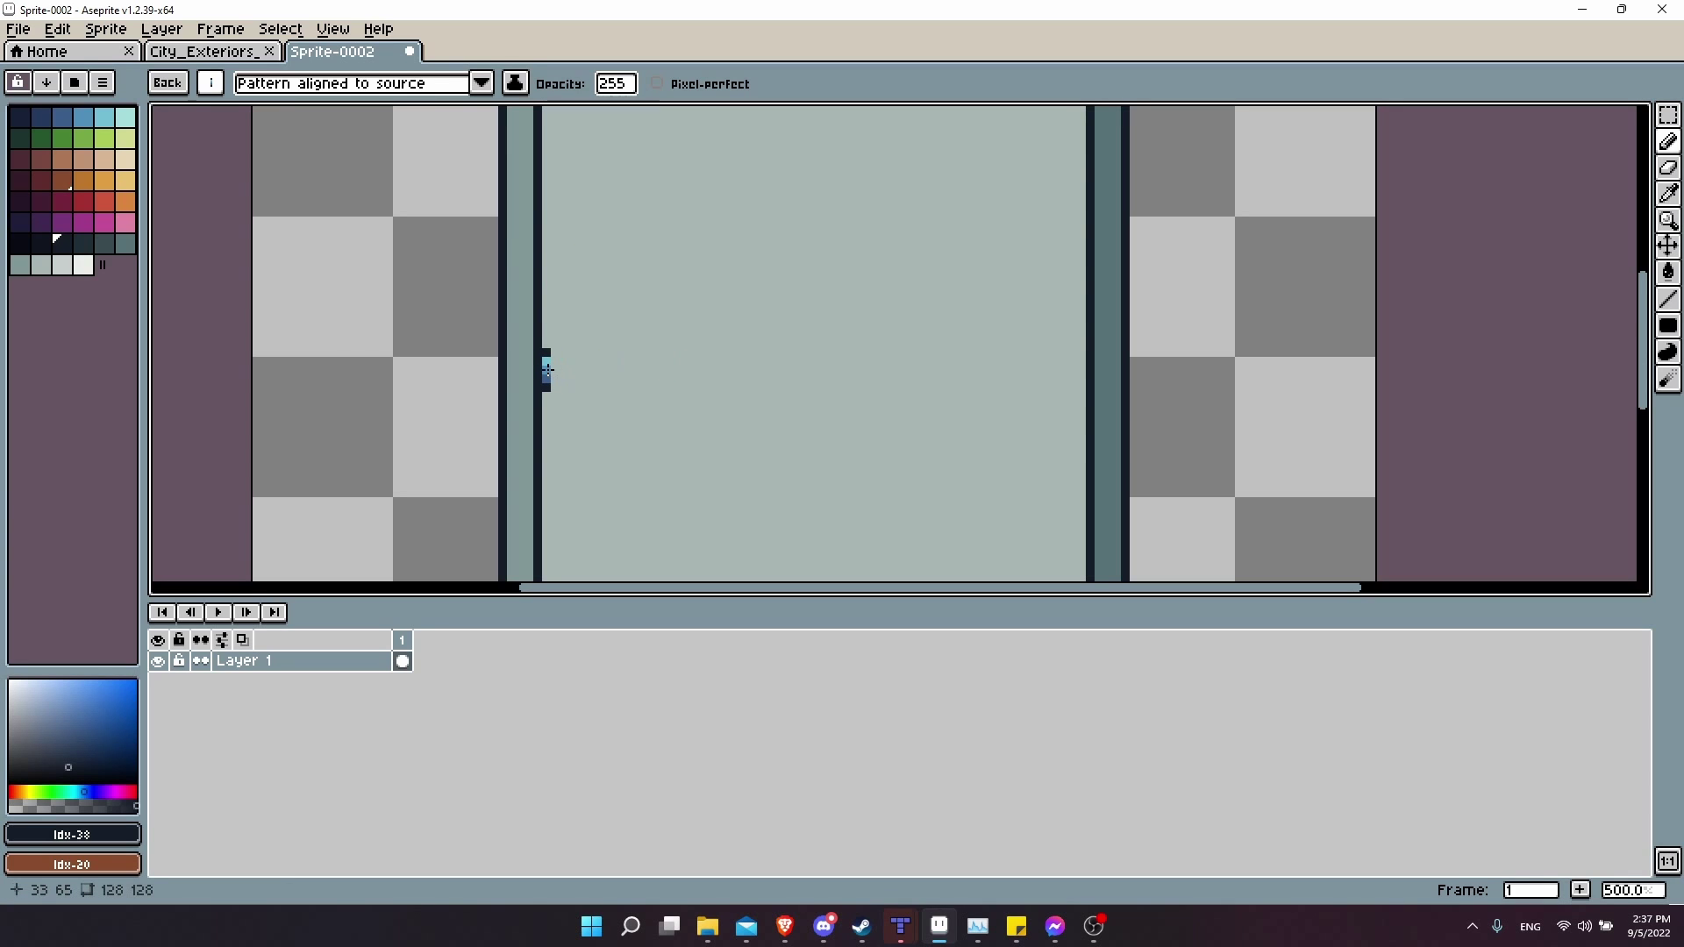
{"action": "left_click_drag", "start_coordinate": [546, 368], "coordinate": [1051, 370]}
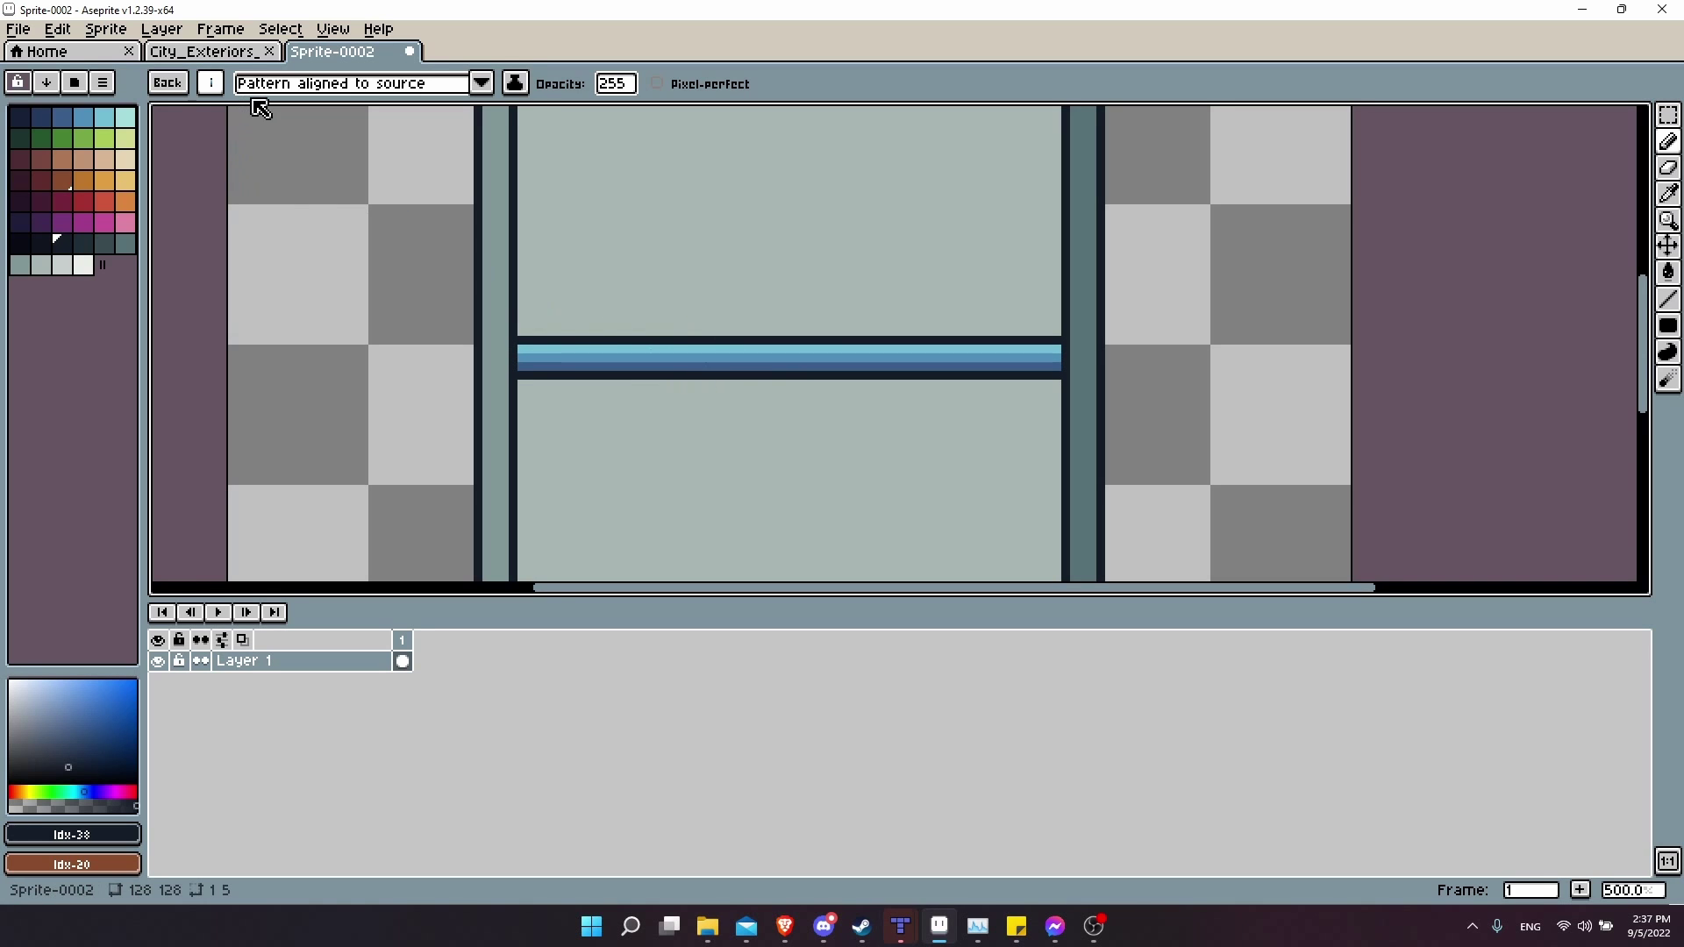
Set the custom brush's pattern mode to Paint brush and paint a second full-width stripe just below the first.
{"action": "left_click", "coordinate": [282, 91]}
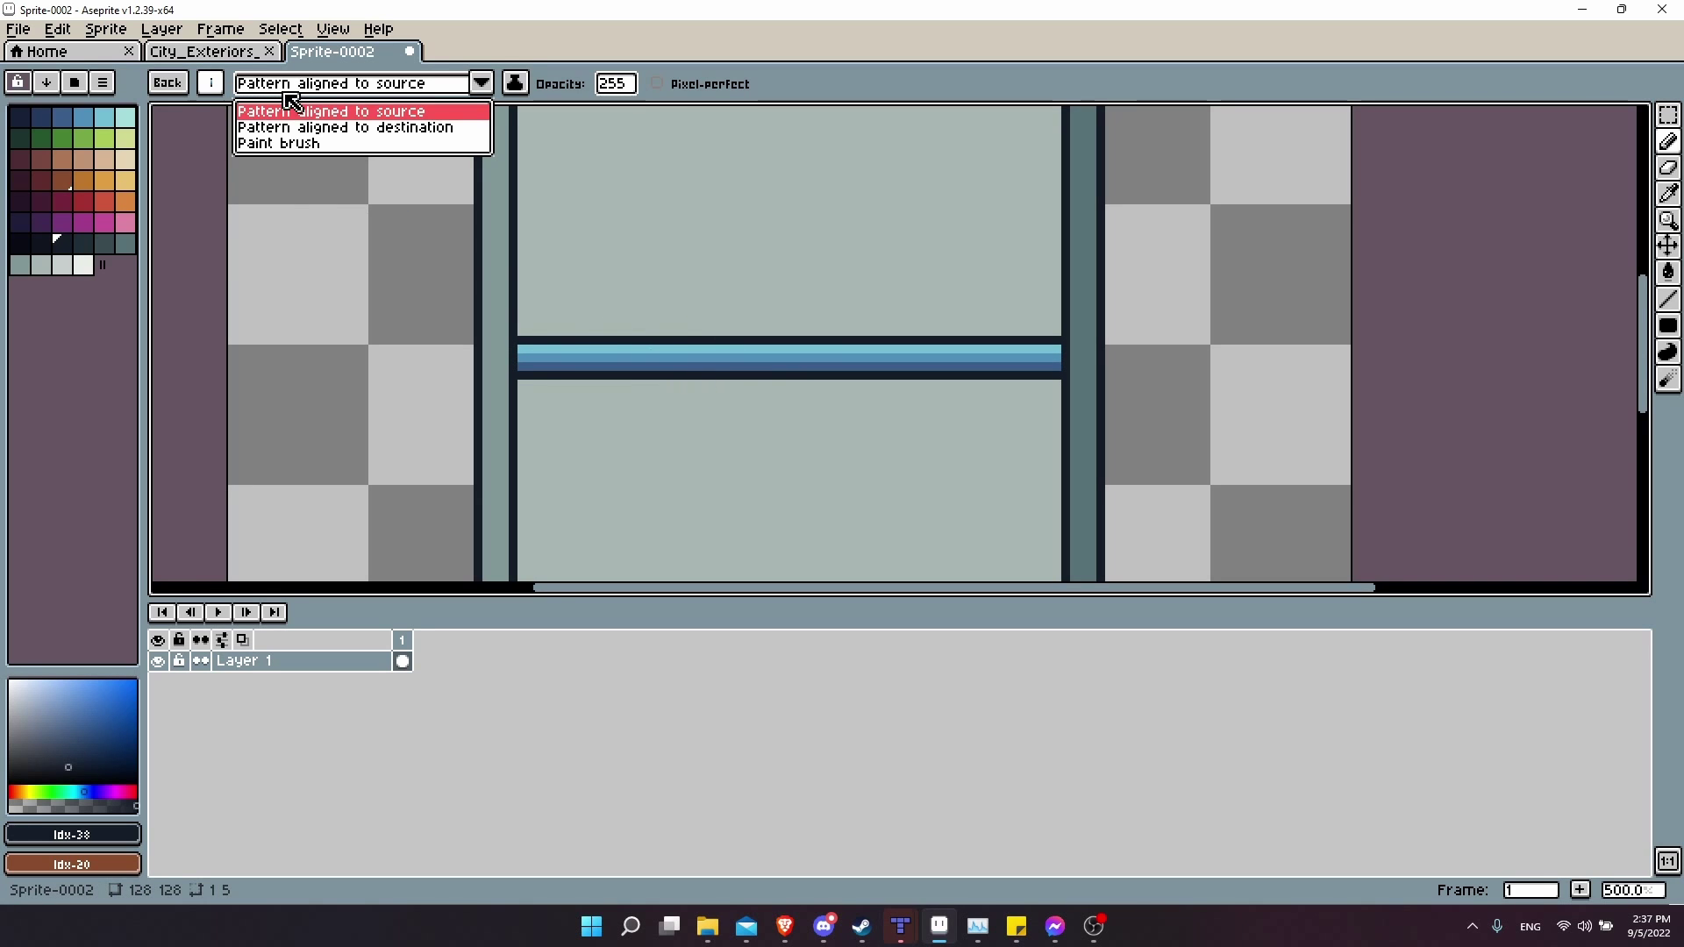
{"action": "left_click", "coordinate": [301, 146]}
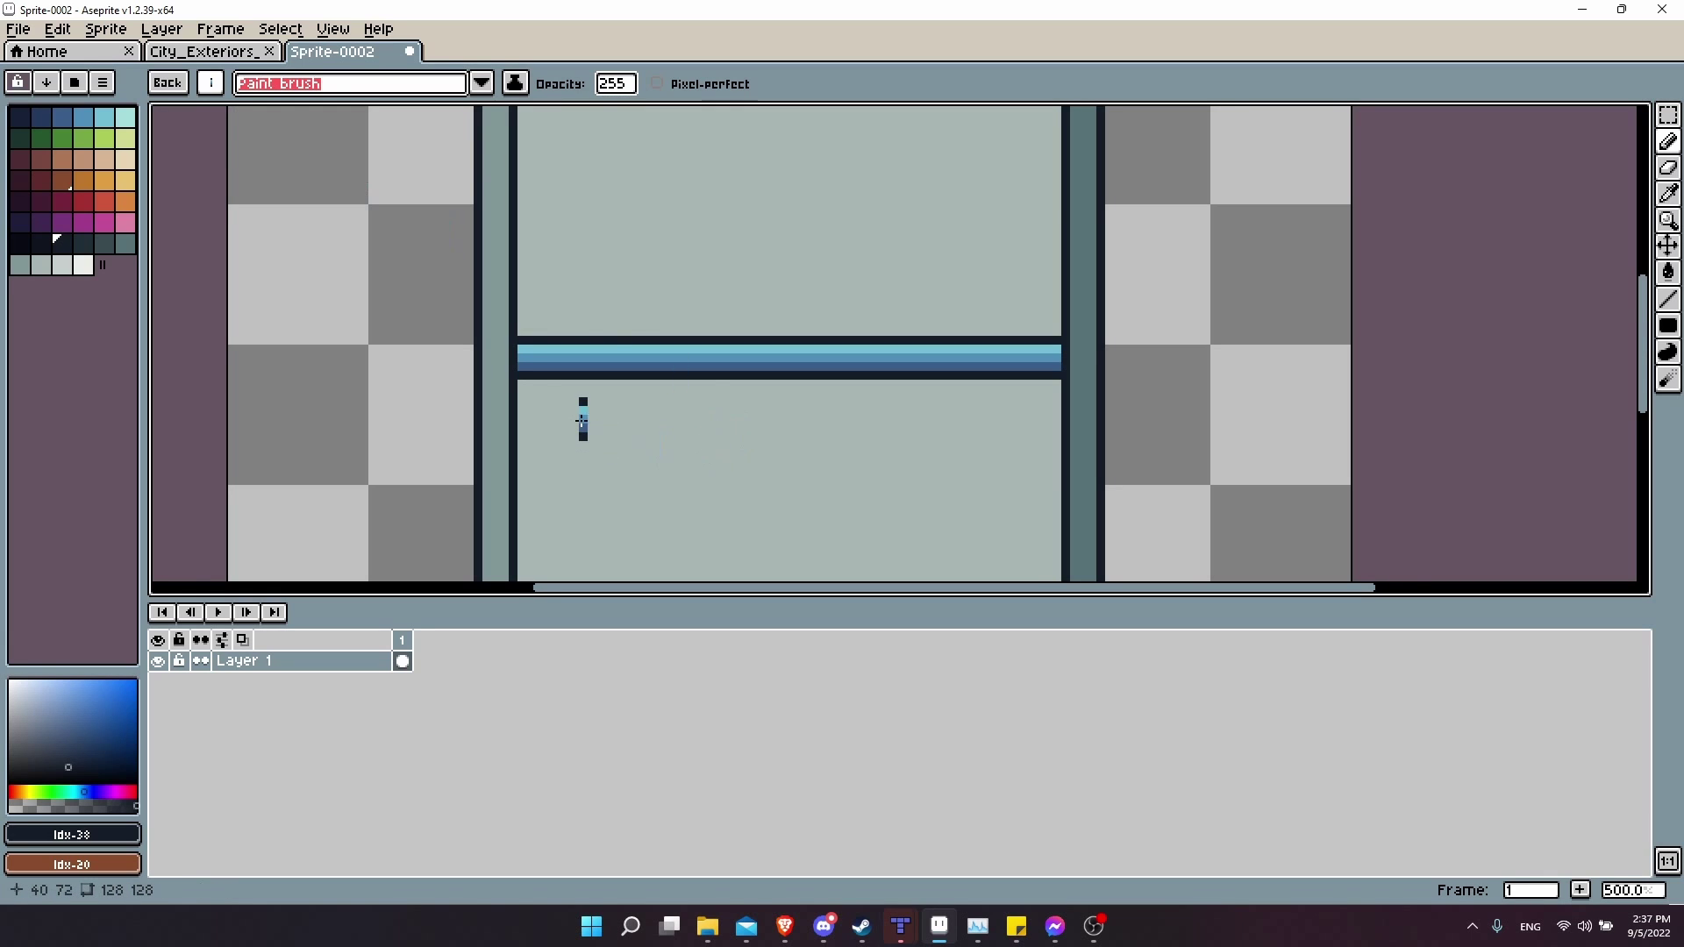
{"action": "left_click_drag", "start_coordinate": [582, 413], "coordinate": [601, 330]}
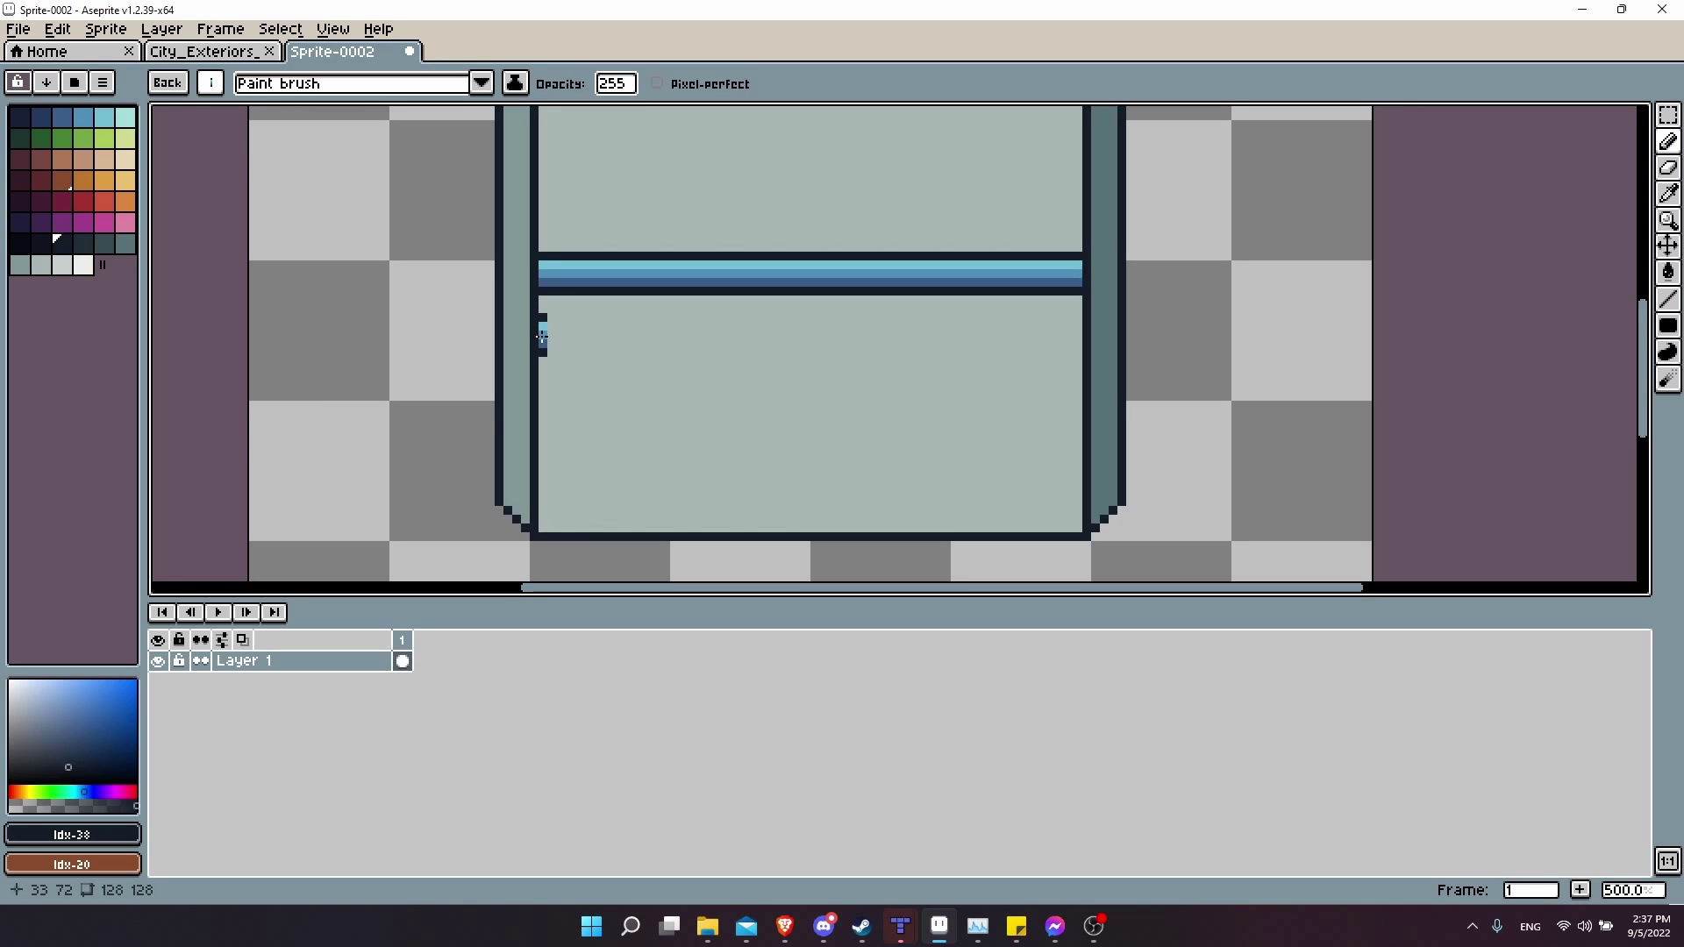
{"action": "left_click_drag", "start_coordinate": [548, 336], "coordinate": [1077, 336]}
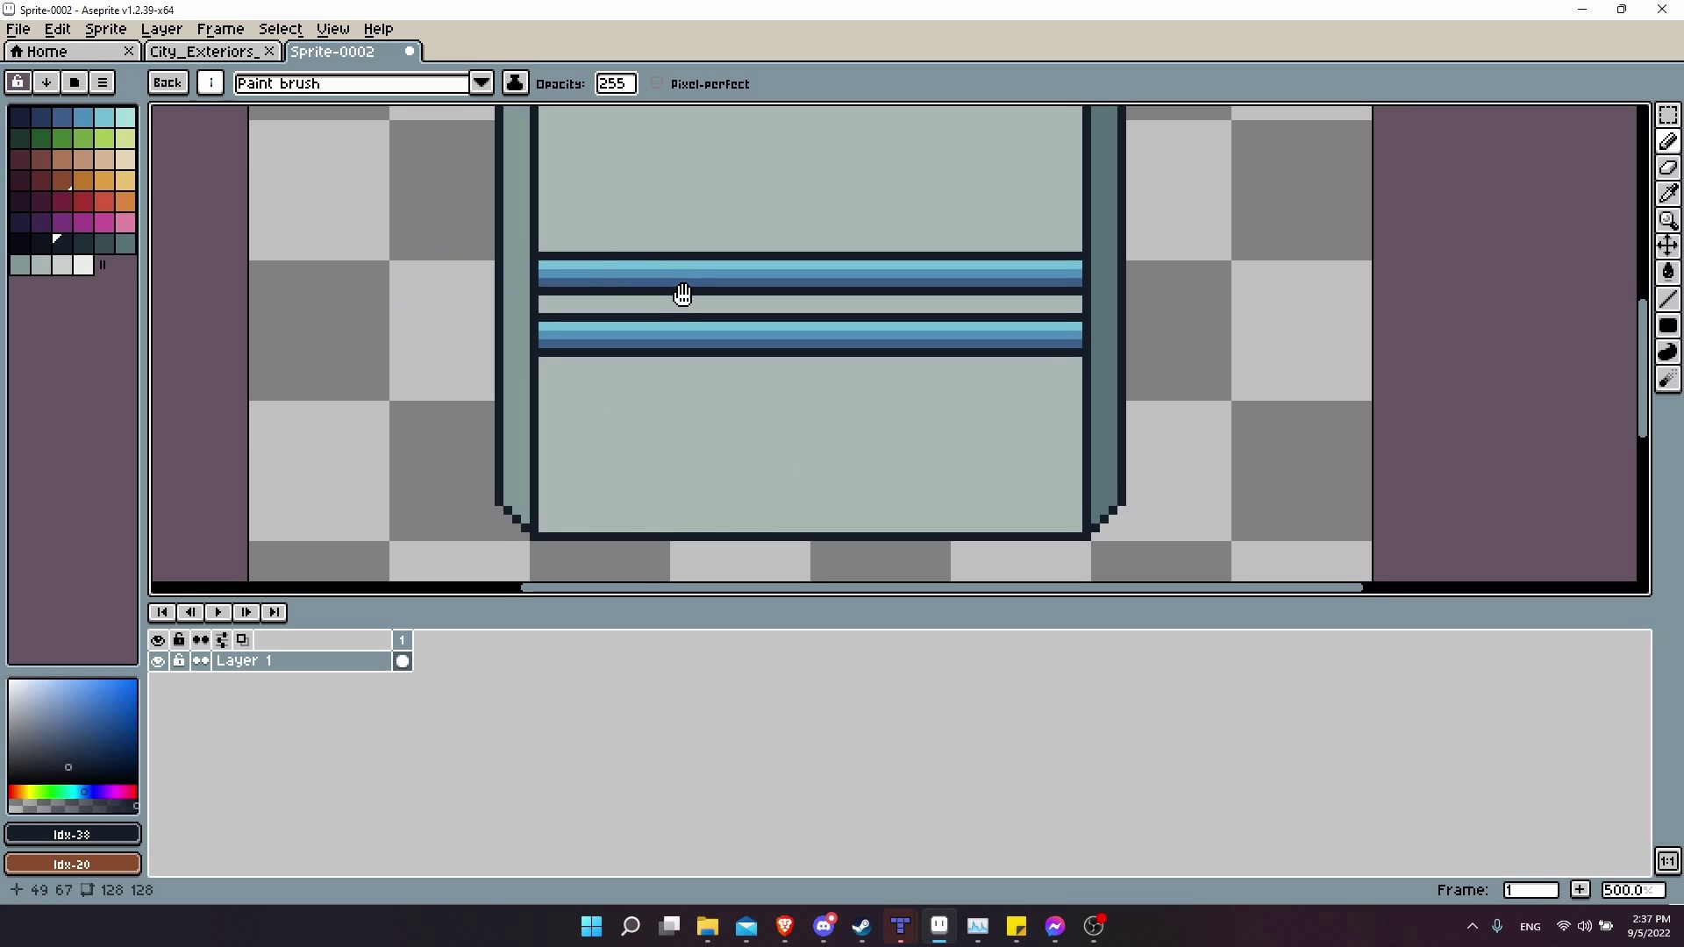
Switch to the circular brush, reload the custom brush from slot 4, and try a straight third stripe above the other two.
{"action": "left_click_drag", "start_coordinate": [684, 297], "coordinate": [651, 328]}
{"action": "left_click", "coordinate": [211, 84]}
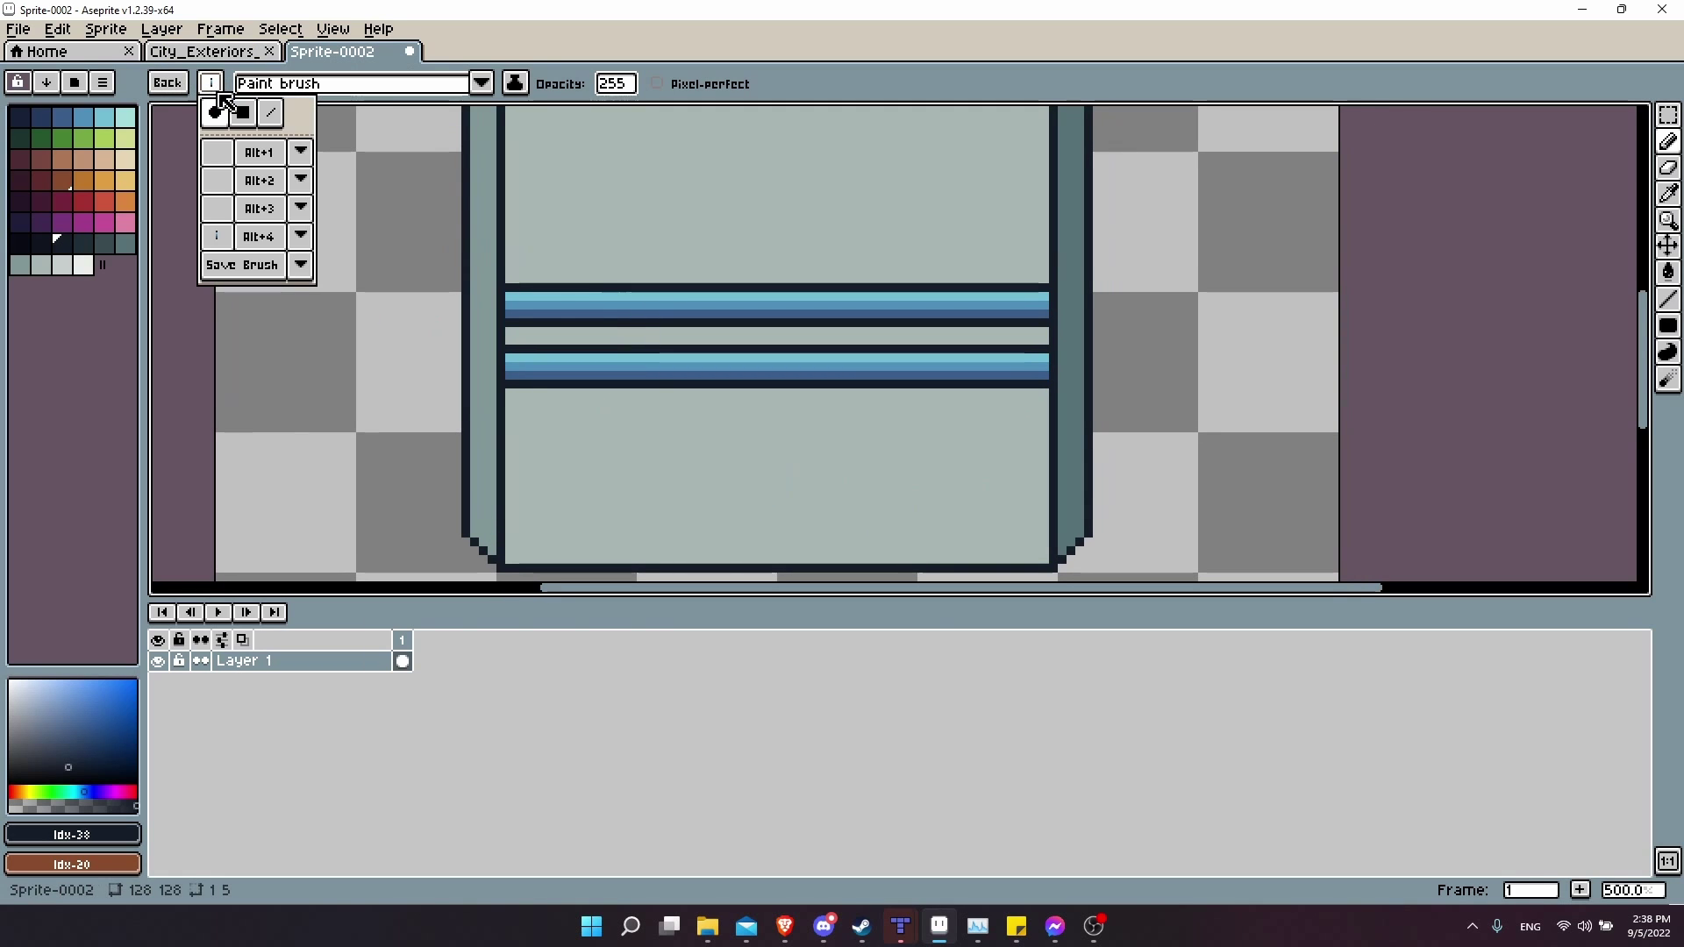
{"action": "left_click", "coordinate": [219, 113]}
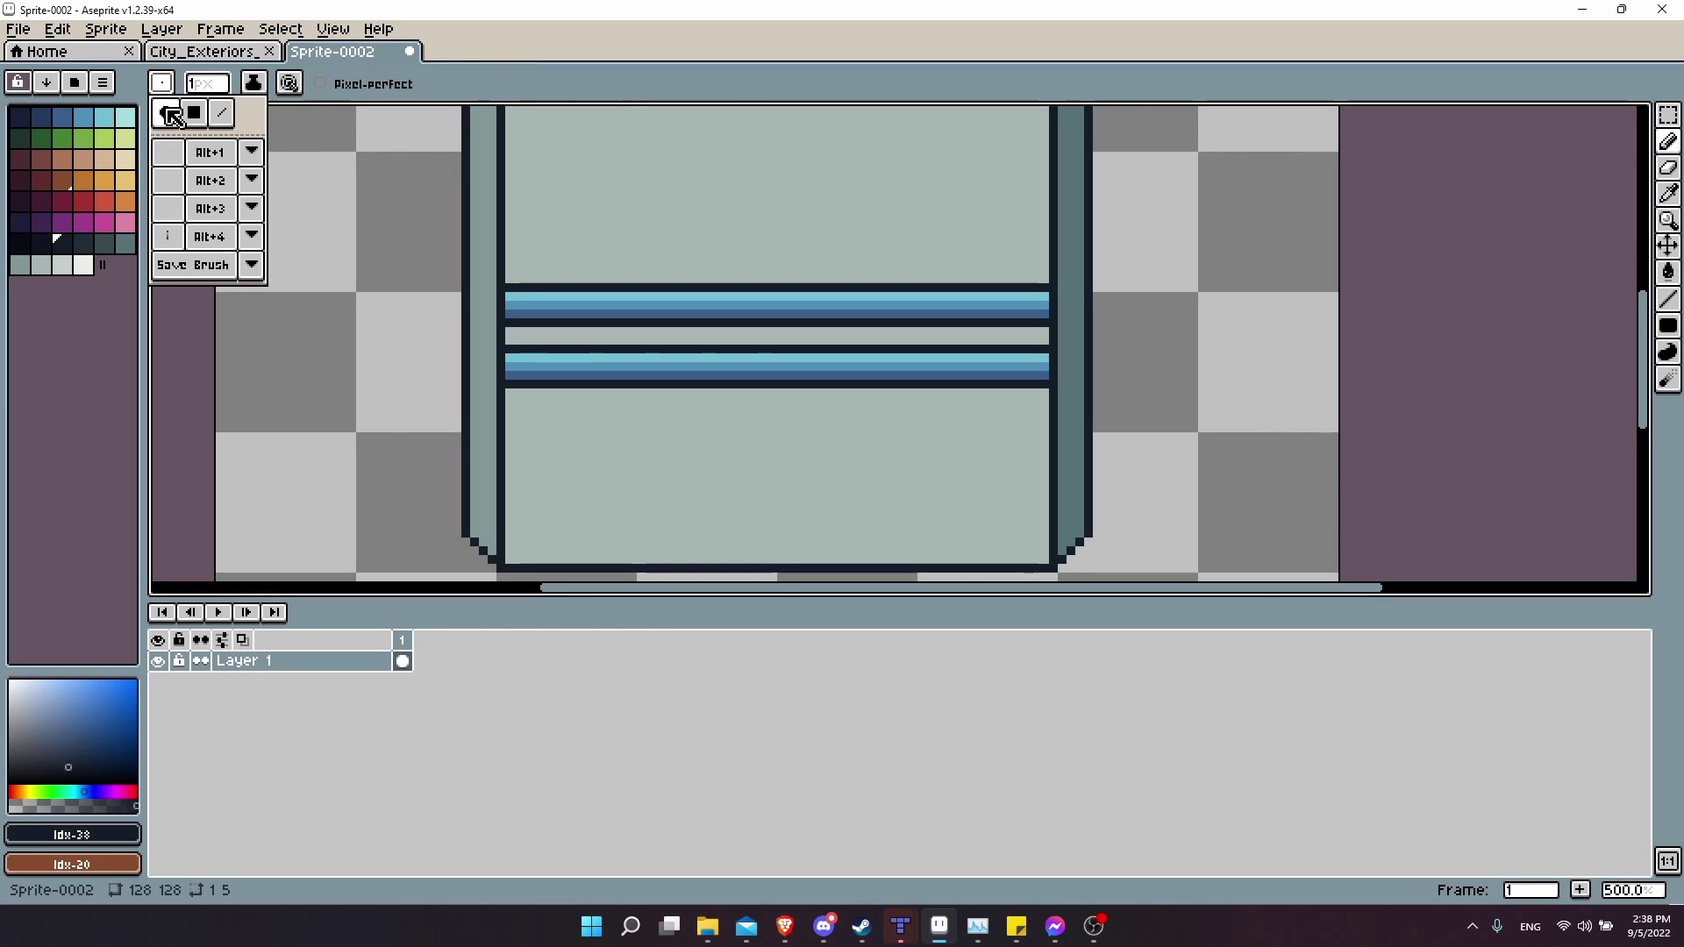
{"action": "left_click", "coordinate": [179, 239]}
{"action": "left_click", "coordinate": [503, 242]}
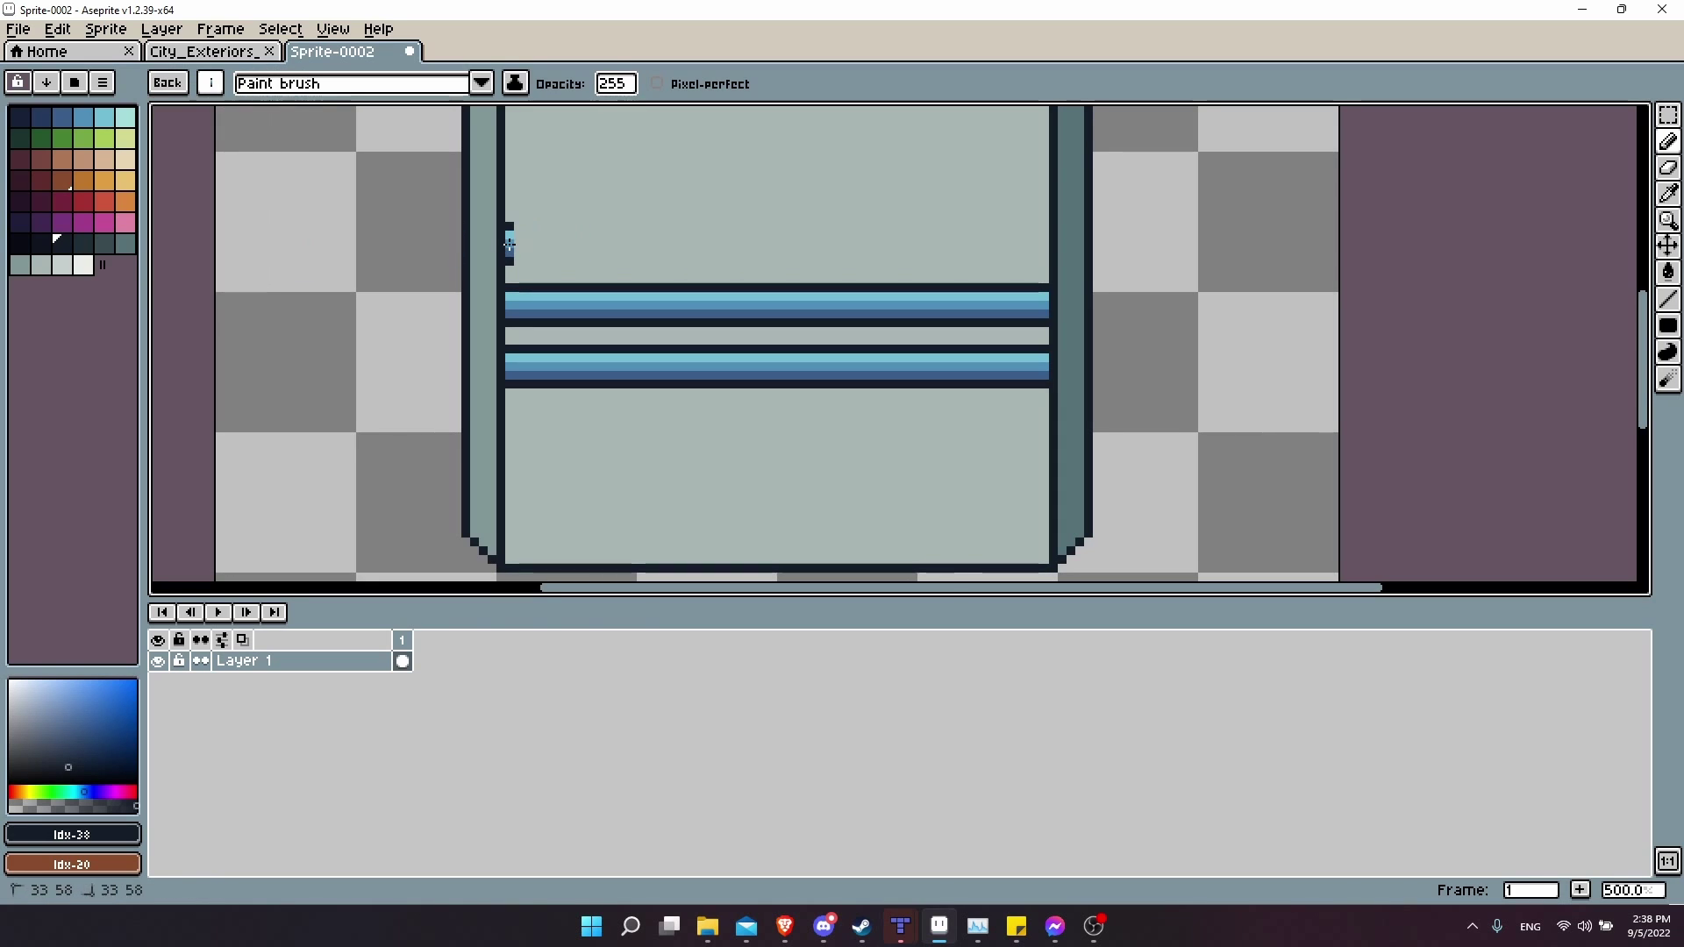
{"action": "left_click", "coordinate": [1060, 242], "text": "shift"}
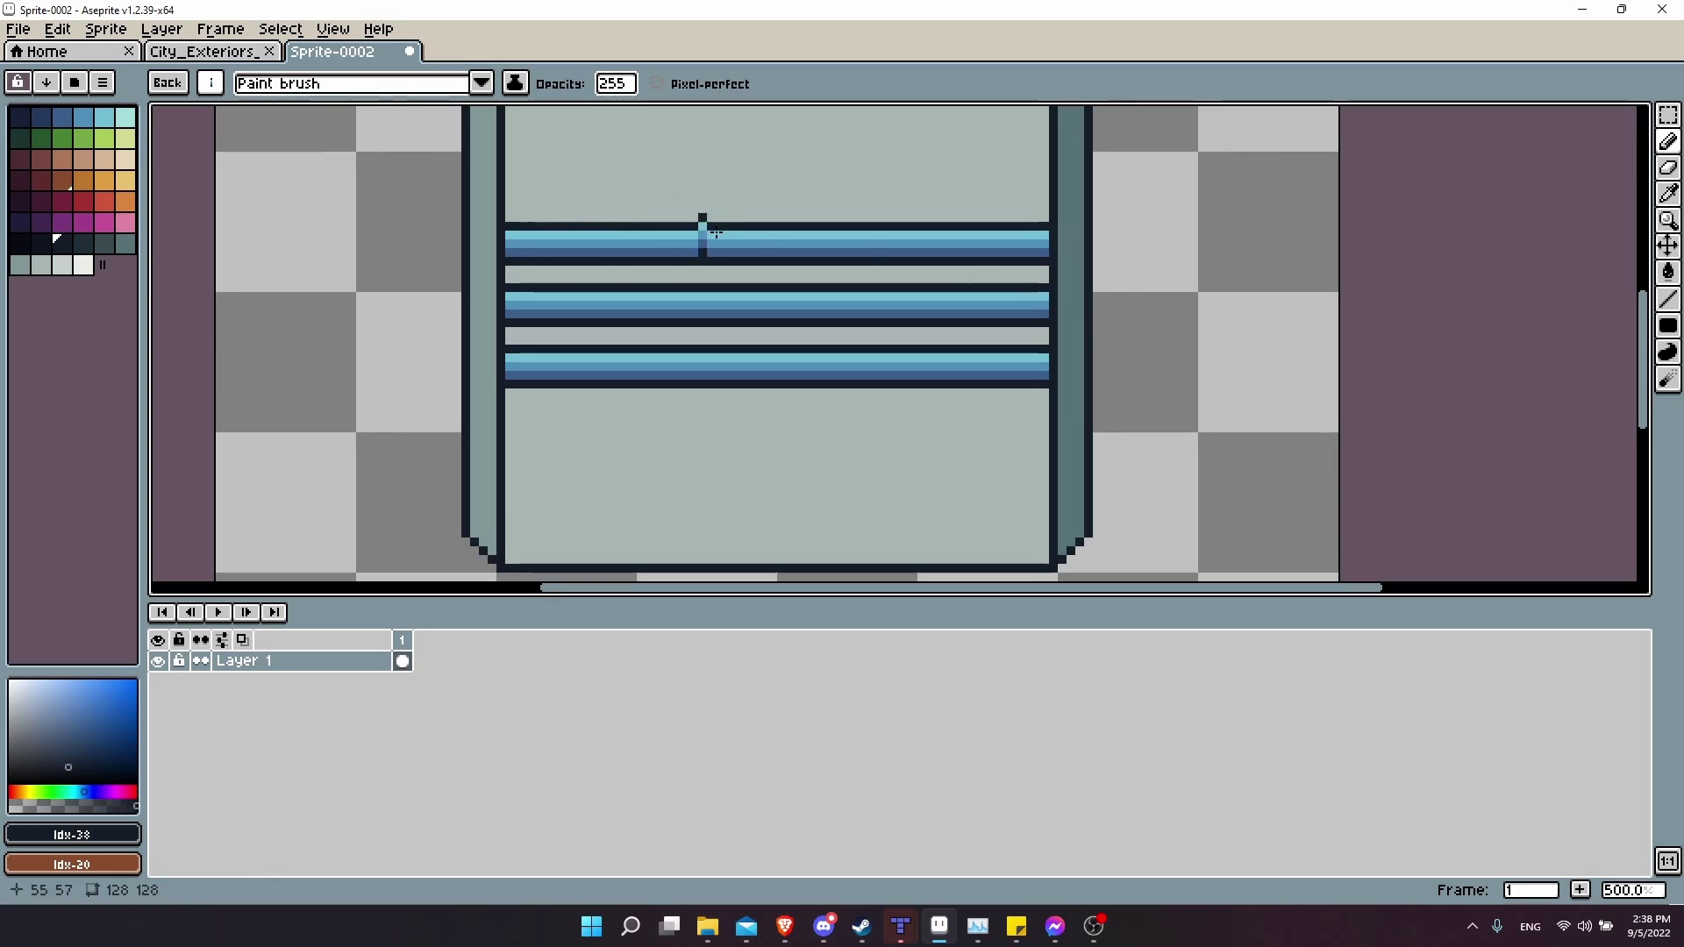
{"action": "key", "text": "ctrl+z"}
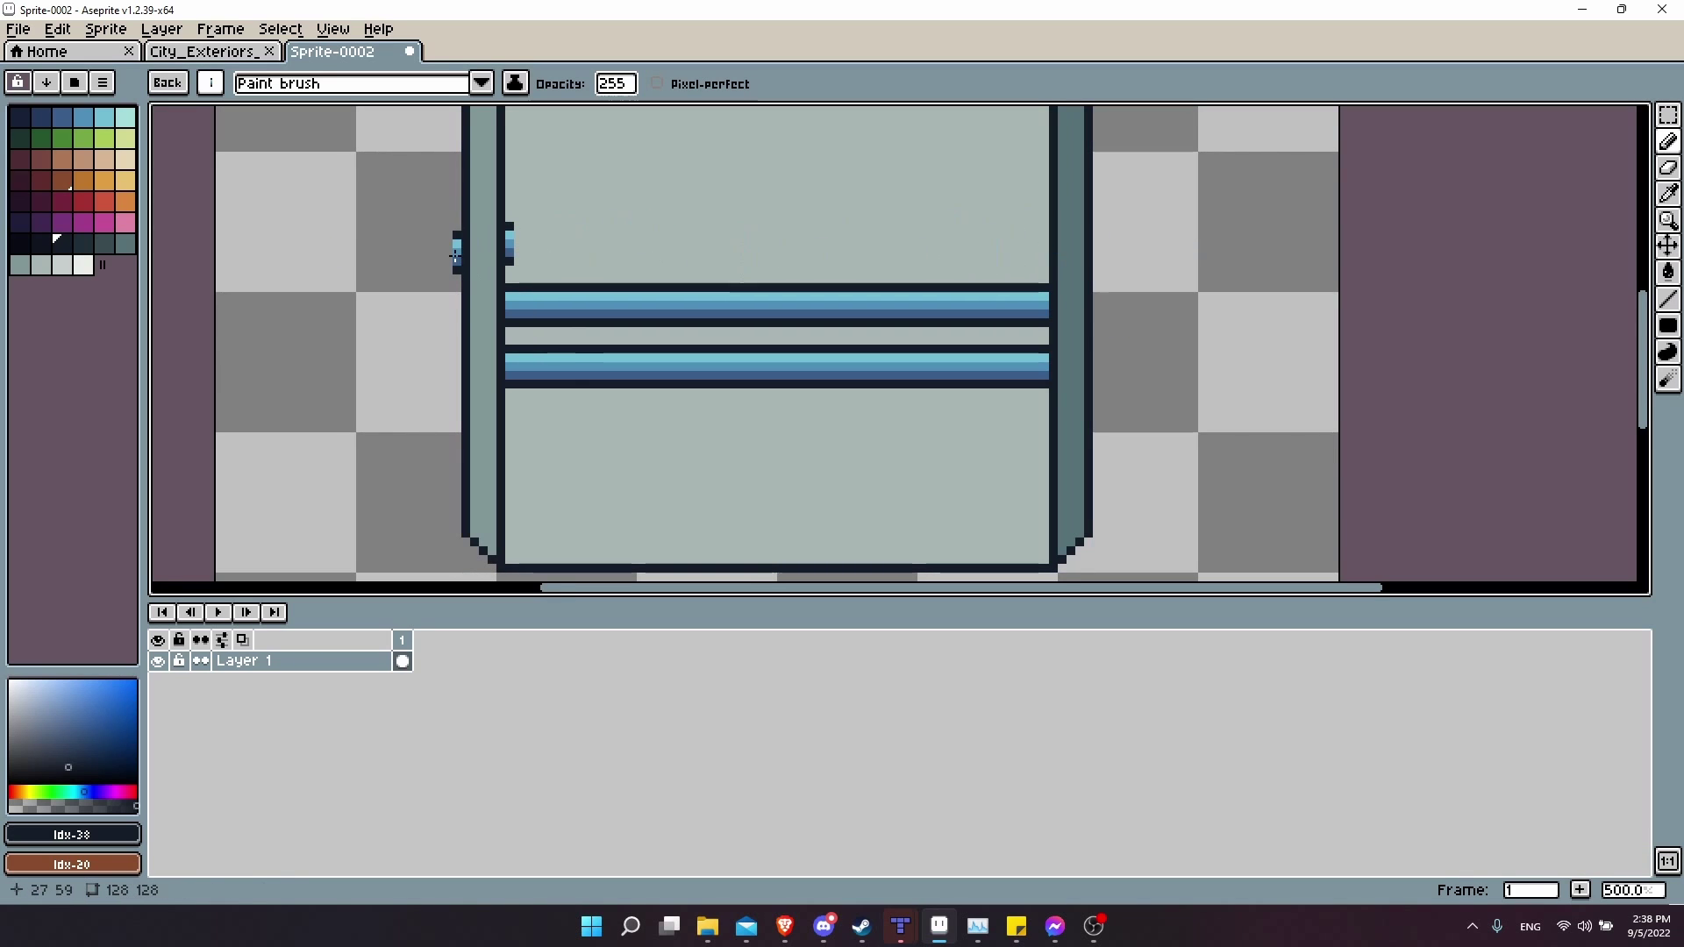
{"action": "left_click", "coordinate": [510, 244]}
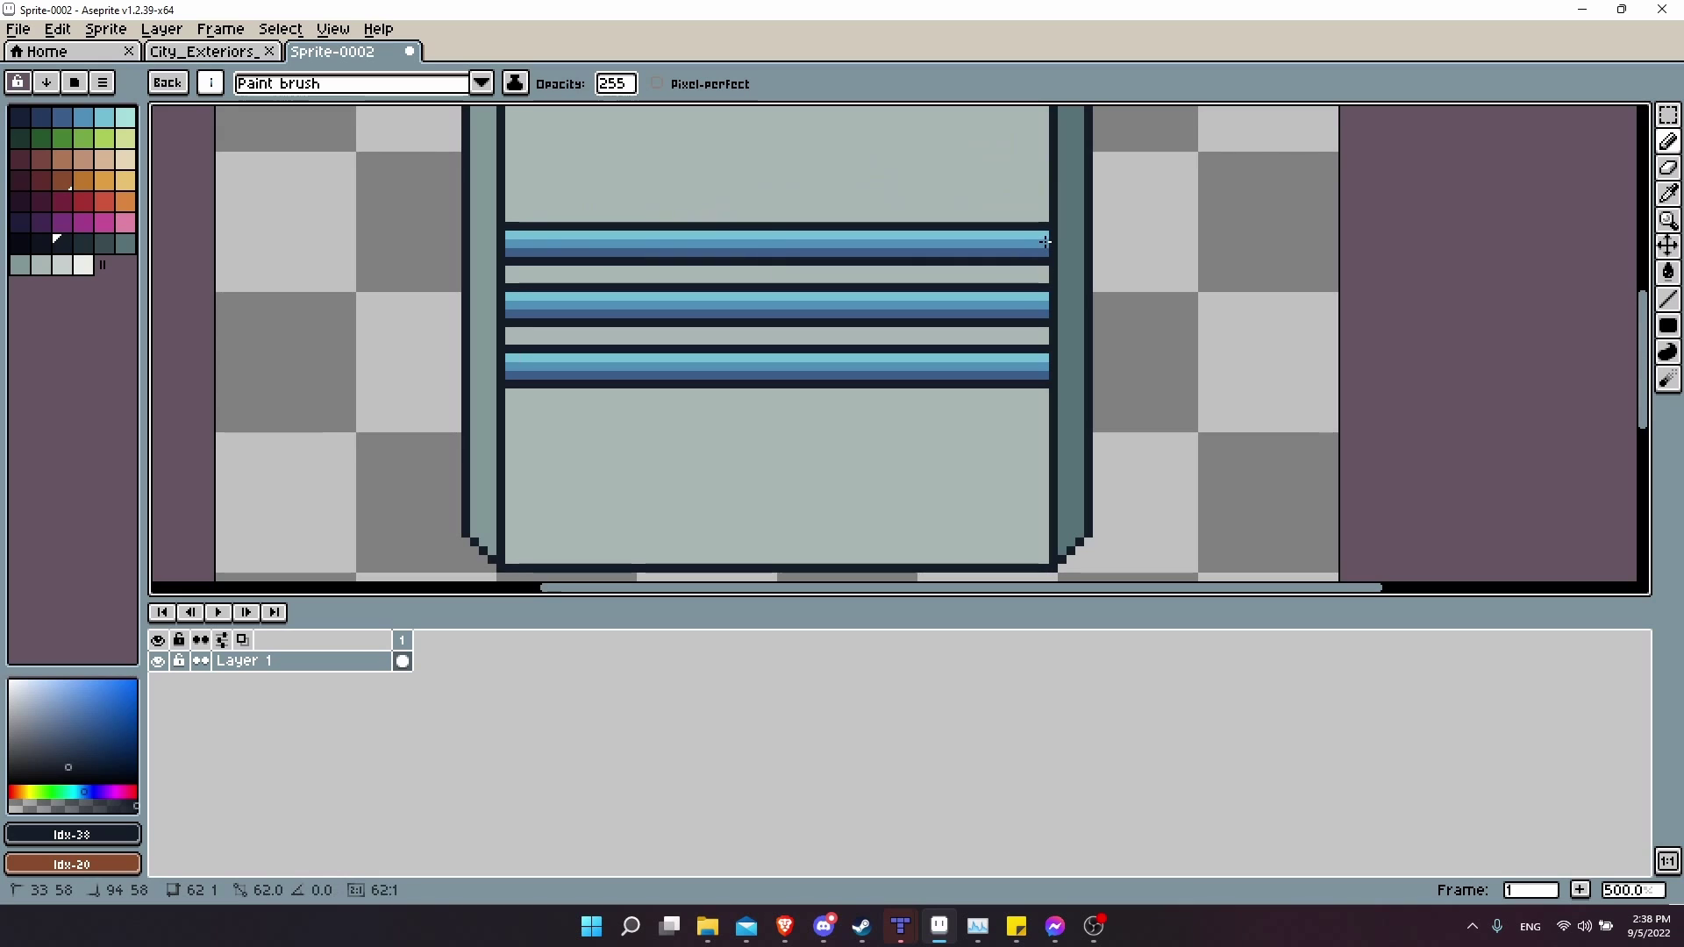
Try the third stripe above the other two with the Line tool, and undo it.
{"action": "left_click", "coordinate": [1667, 299]}
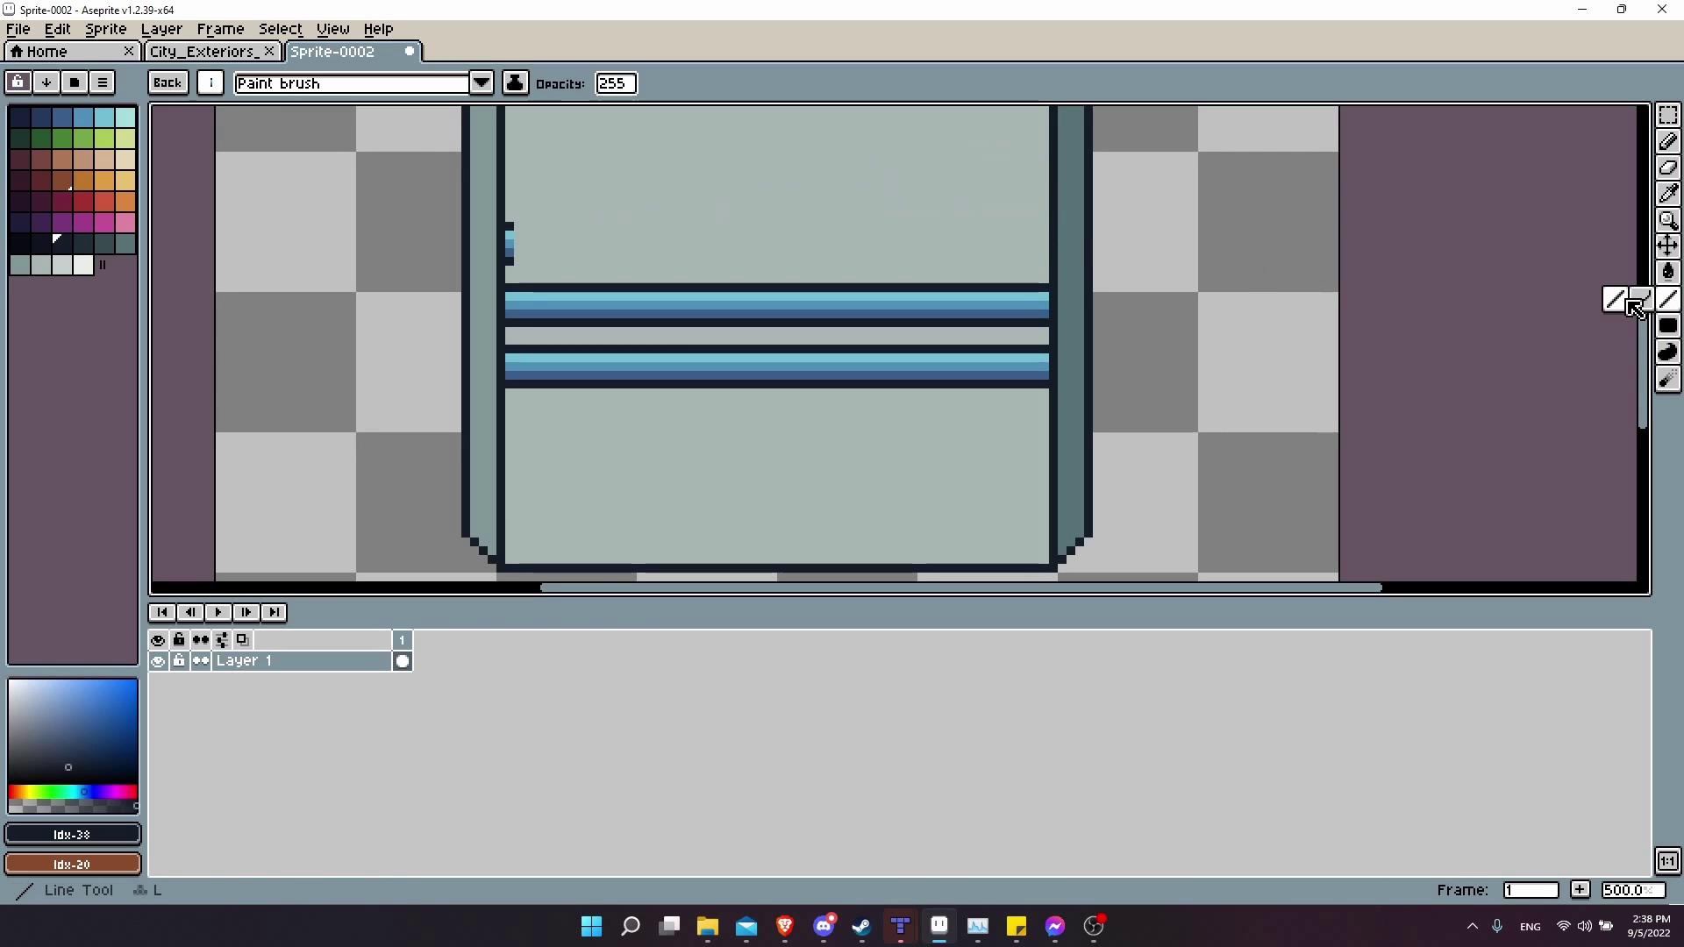
{"action": "left_click_drag", "start_coordinate": [508, 244], "coordinate": [1049, 243]}
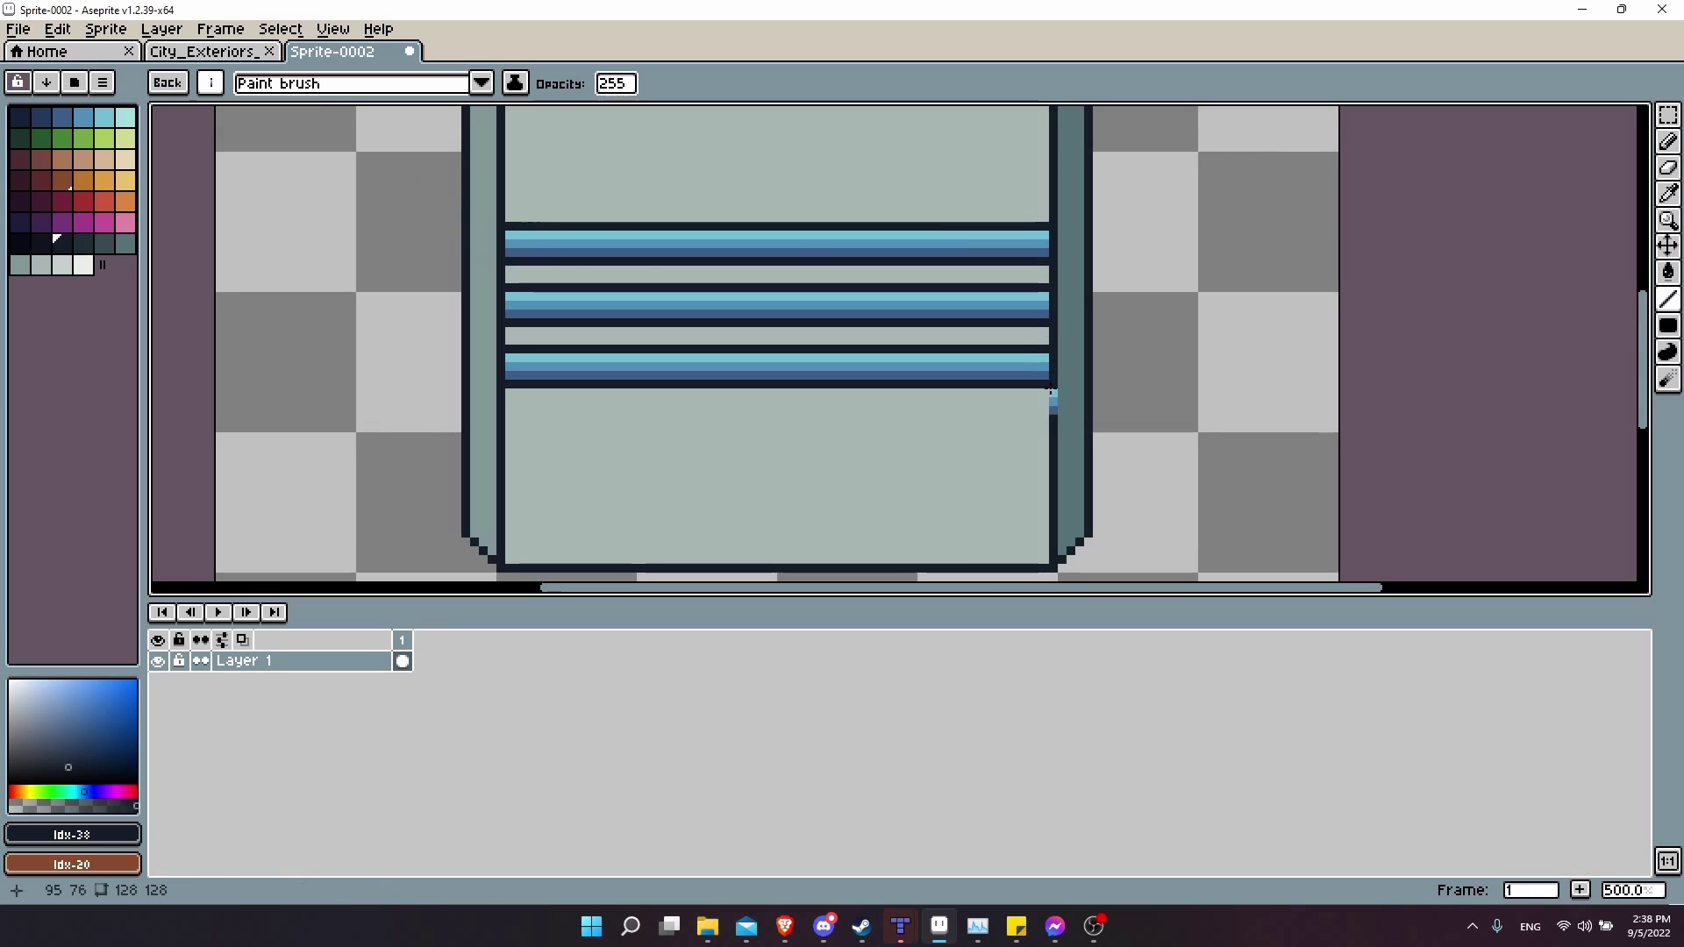
{"action": "key", "text": "ctrl+z"}
{"action": "key", "text": "ctrl+z"}
Discard the custom brush and select the 64 × 12 pixel area enclosing both blue stripes.
{"action": "left_click_drag", "start_coordinate": [823, 382], "coordinate": [844, 420]}
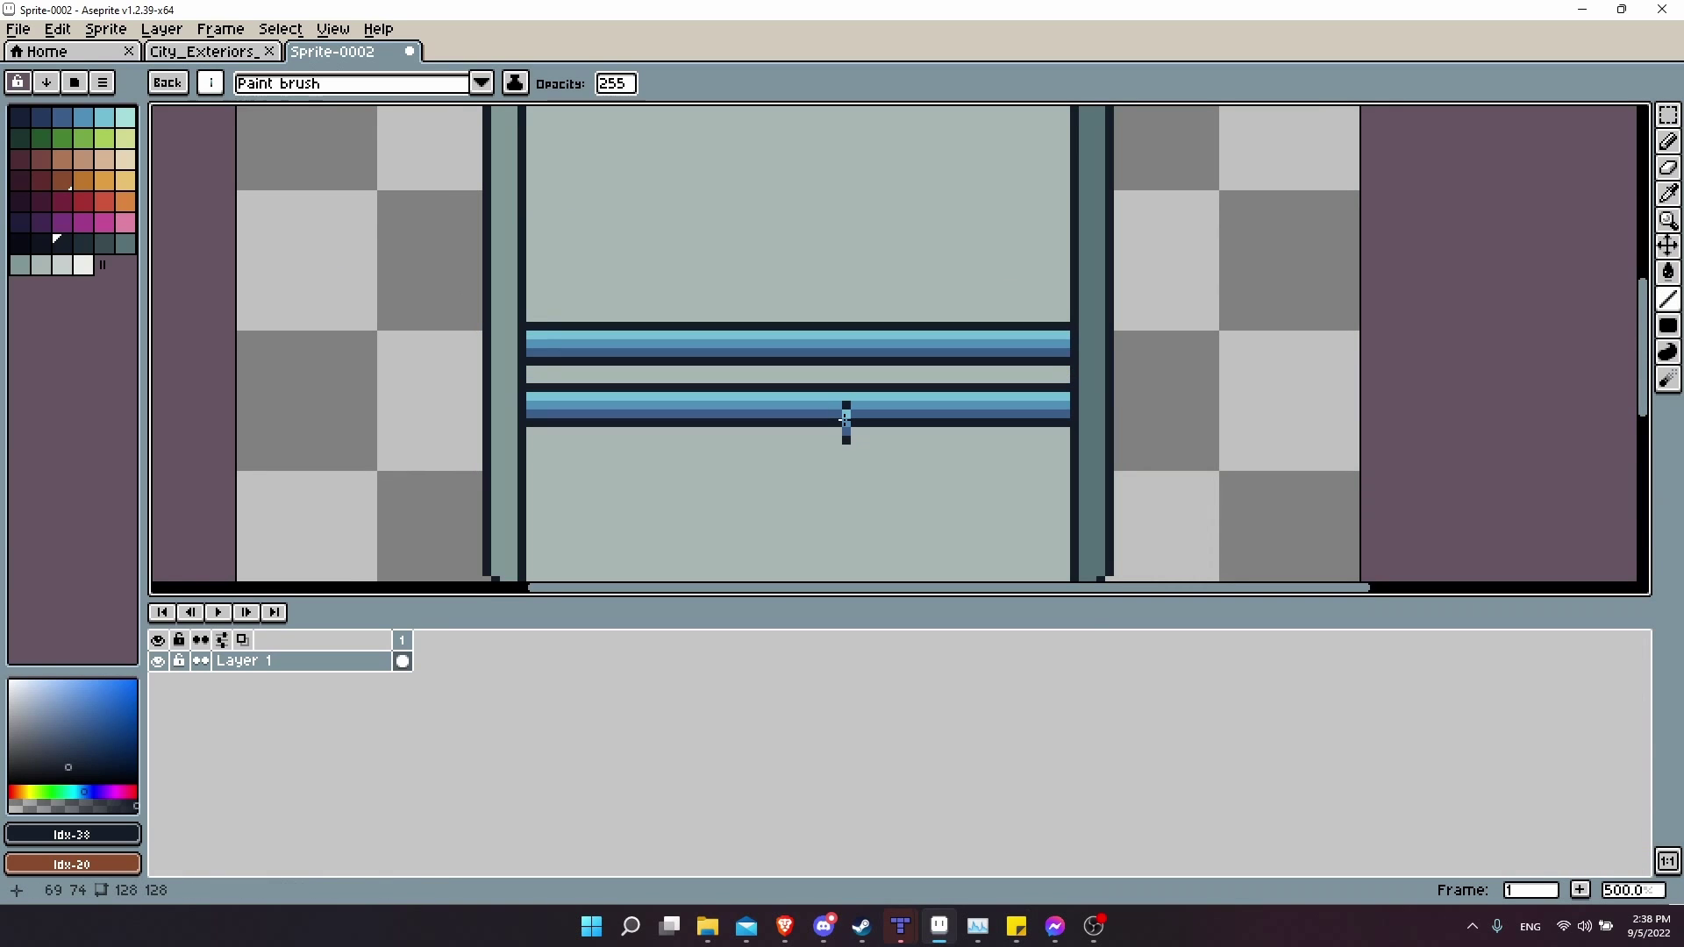
{"action": "left_click_drag", "start_coordinate": [819, 394], "coordinate": [856, 352]}
{"action": "key", "text": "Escape"}
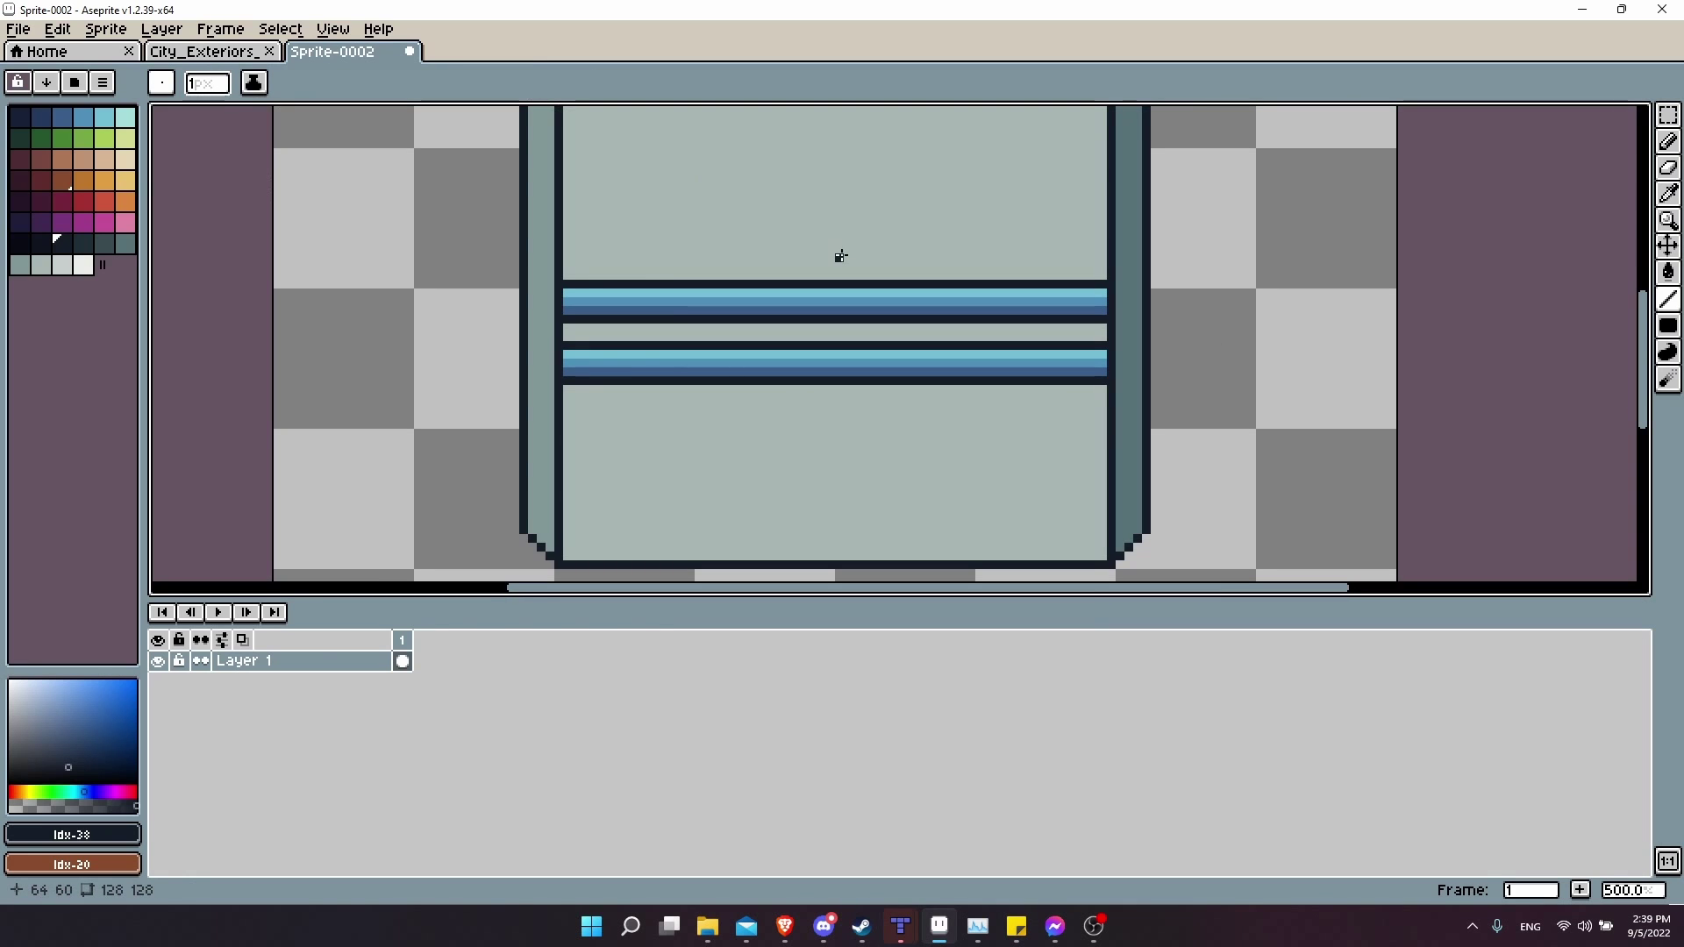
{"action": "left_click_drag", "start_coordinate": [839, 256], "coordinate": [825, 286]}
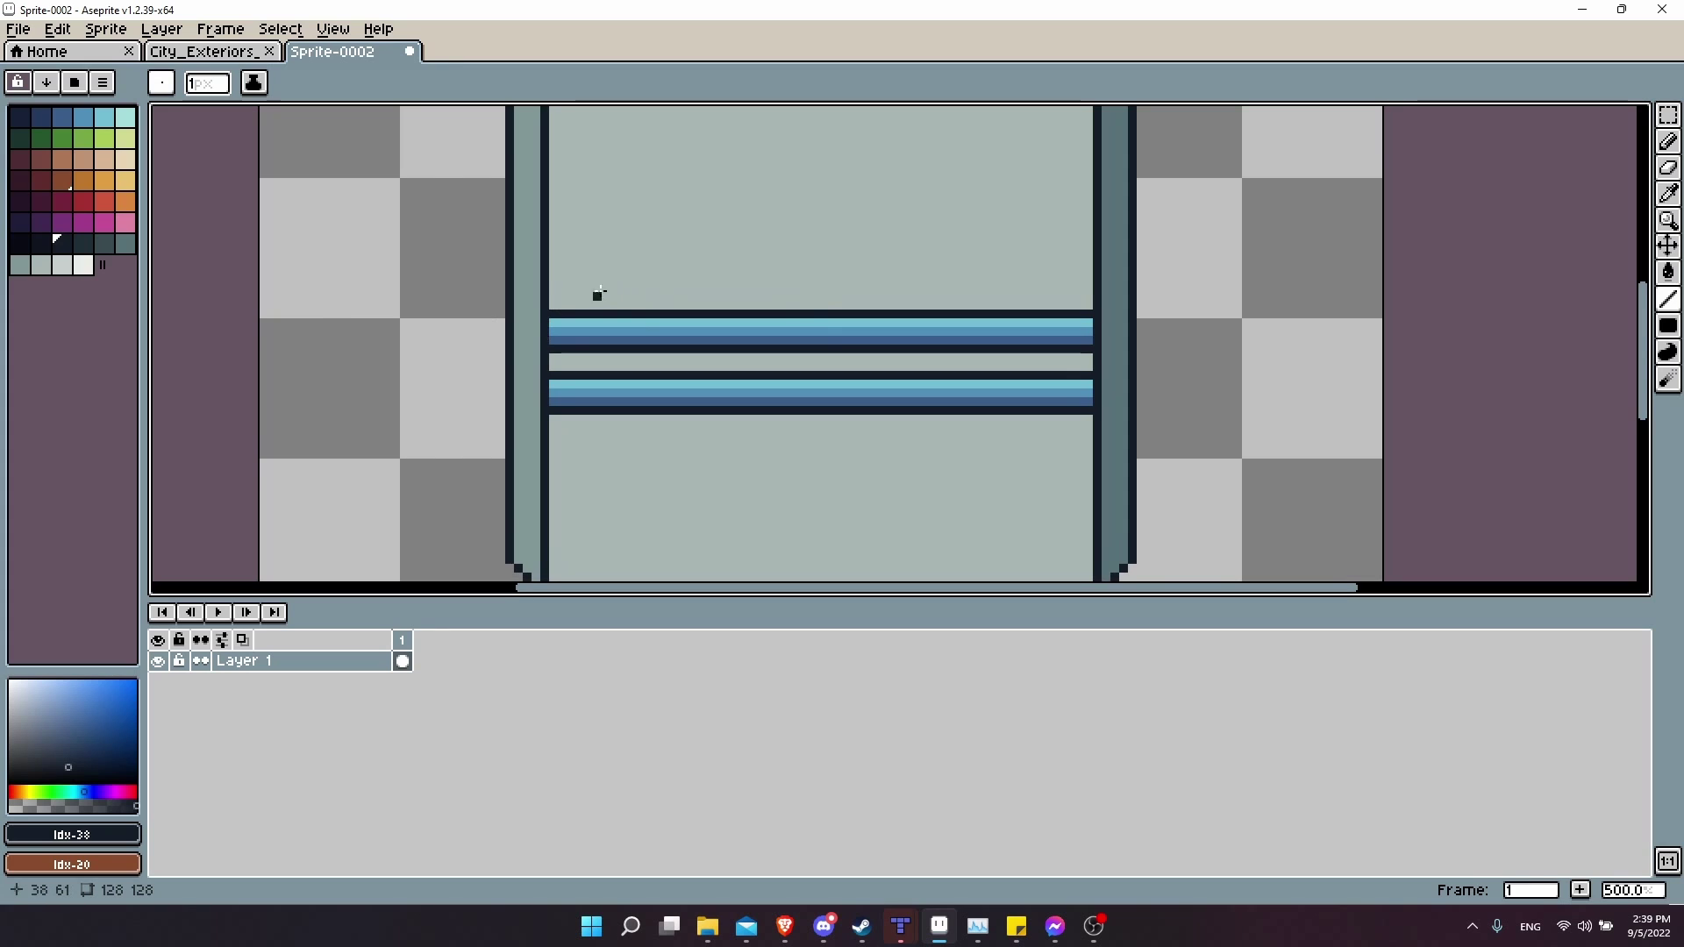
{"action": "key", "text": "m"}
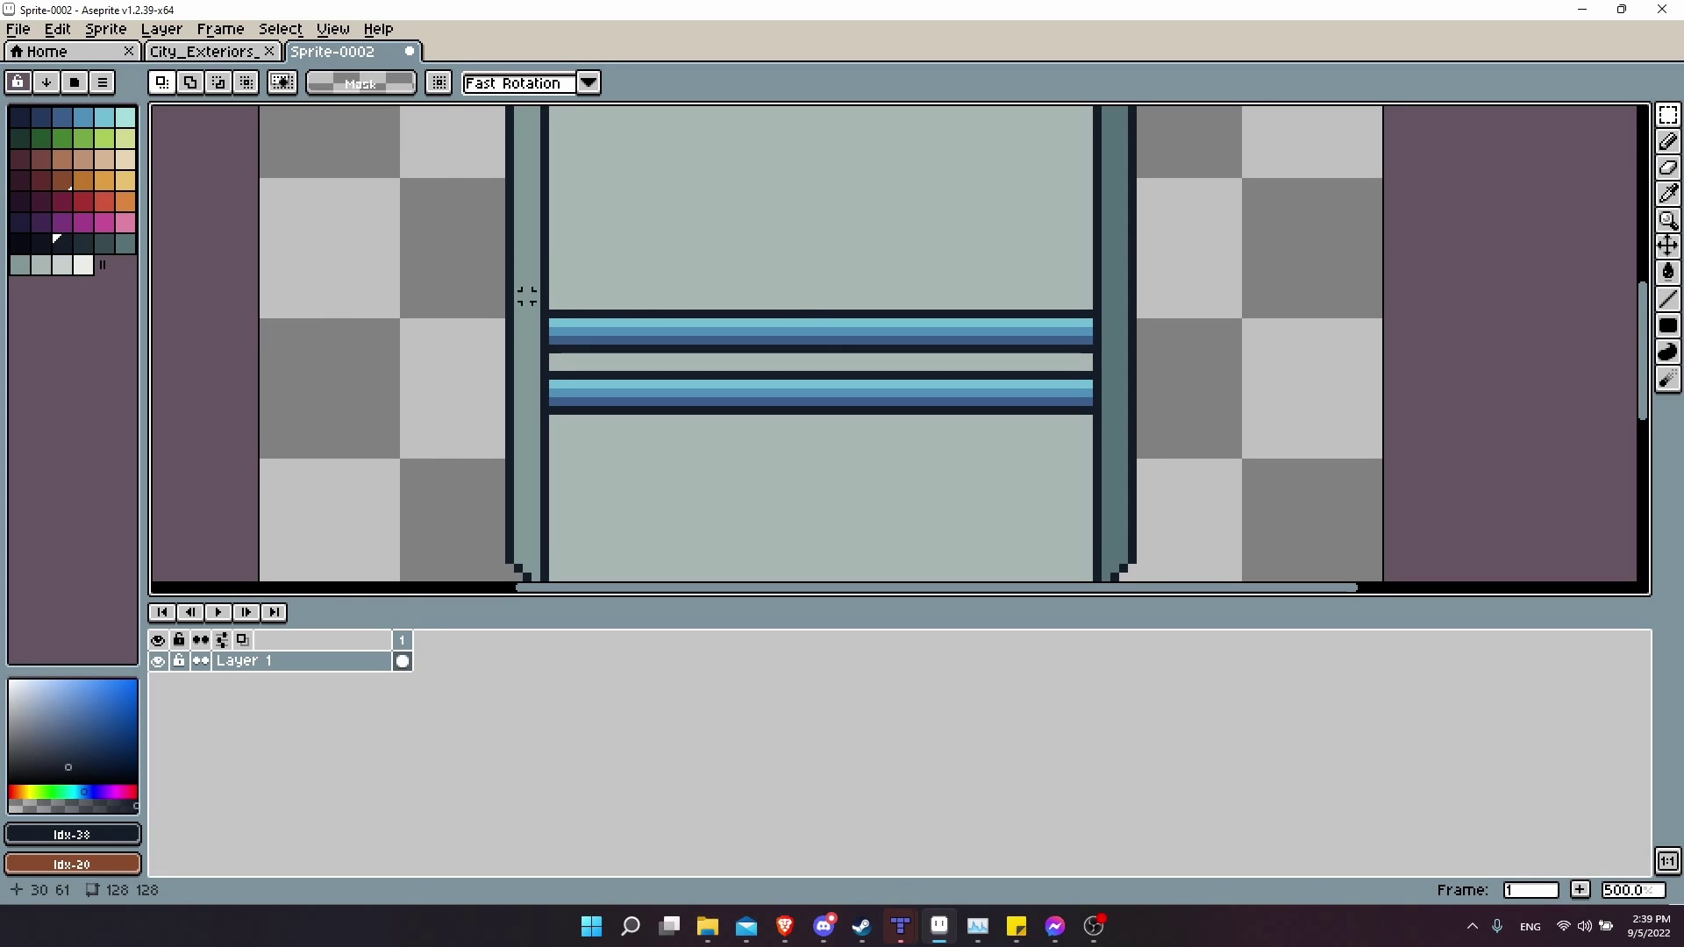
{"action": "left_click_drag", "start_coordinate": [544, 307], "coordinate": [1096, 409]}
{"action": "scroll", "coordinate": [770, 380], "scroll_direction": "up", "scroll_amount": 1}
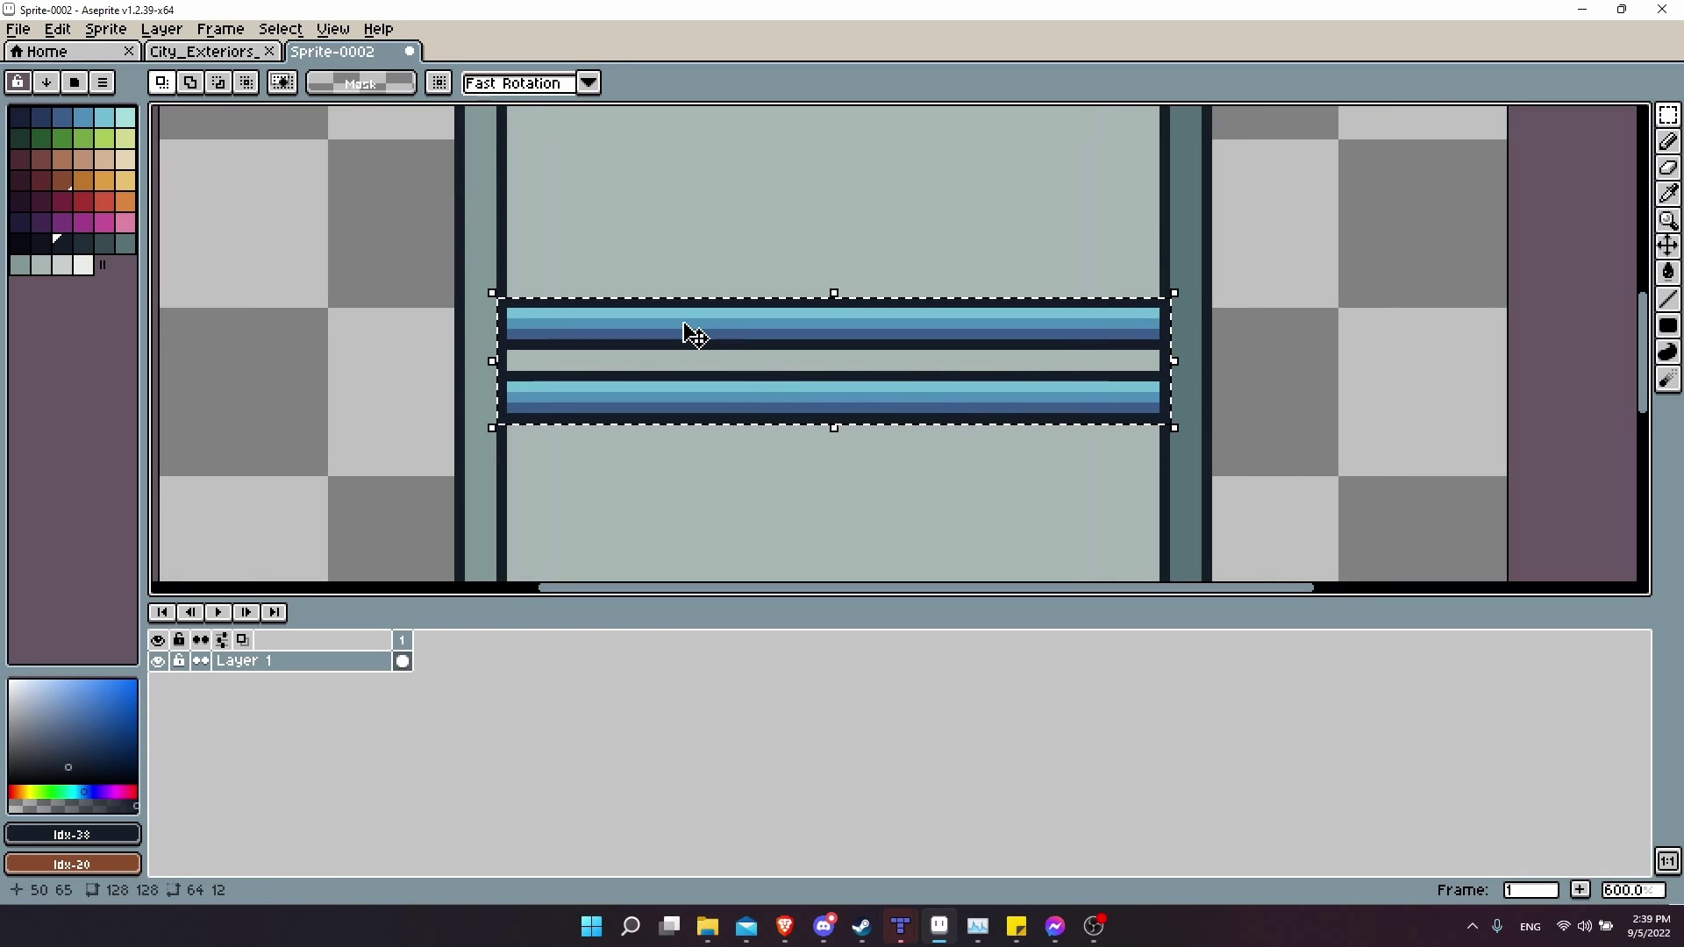
Sample the light blue #73bed3 from the upper stripe and swap the foreground and background colors.
{"action": "key", "text": "i"}
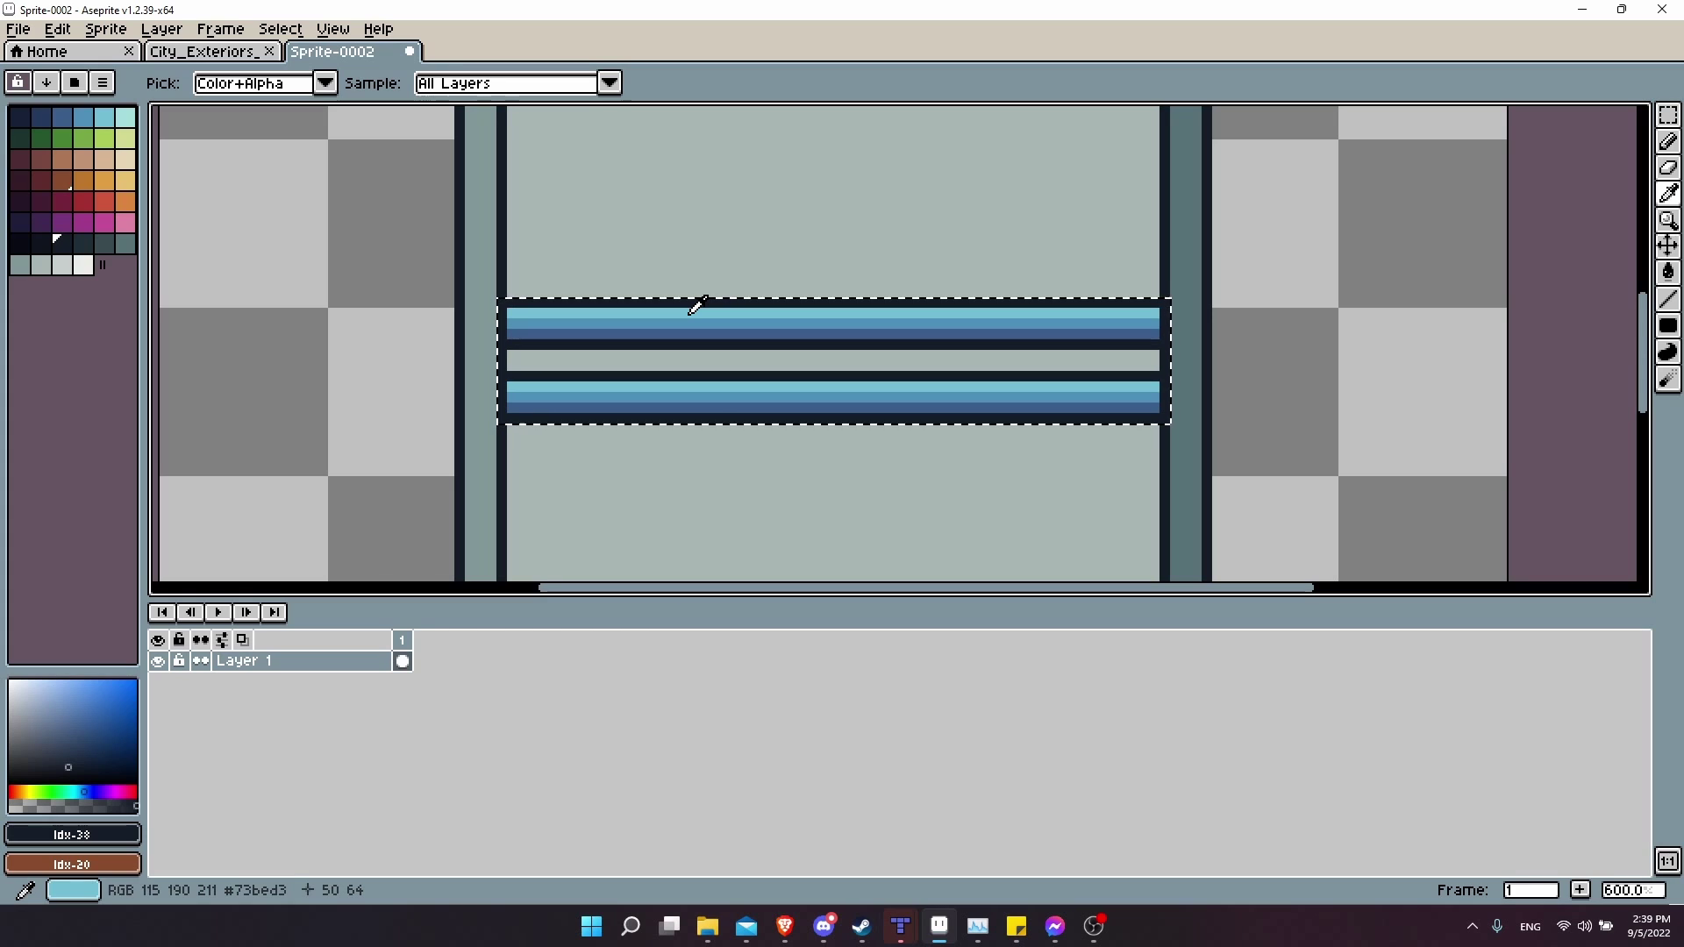
{"action": "left_click", "coordinate": [691, 312]}
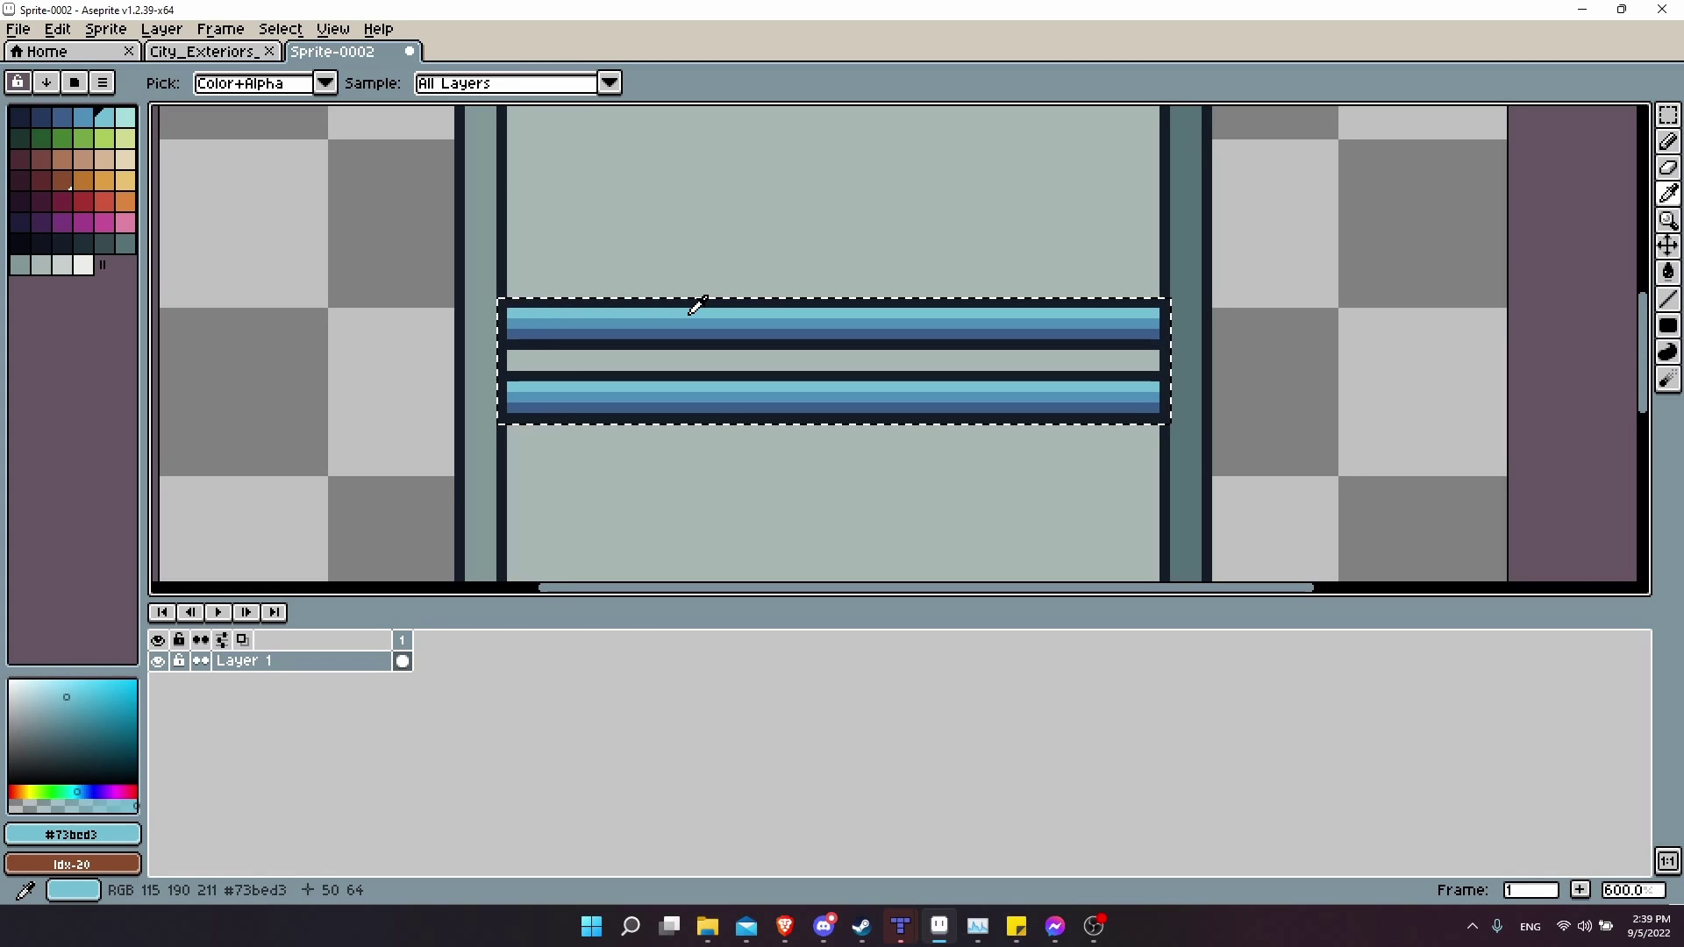
{"action": "key", "text": "m"}
{"action": "key", "text": "x"}
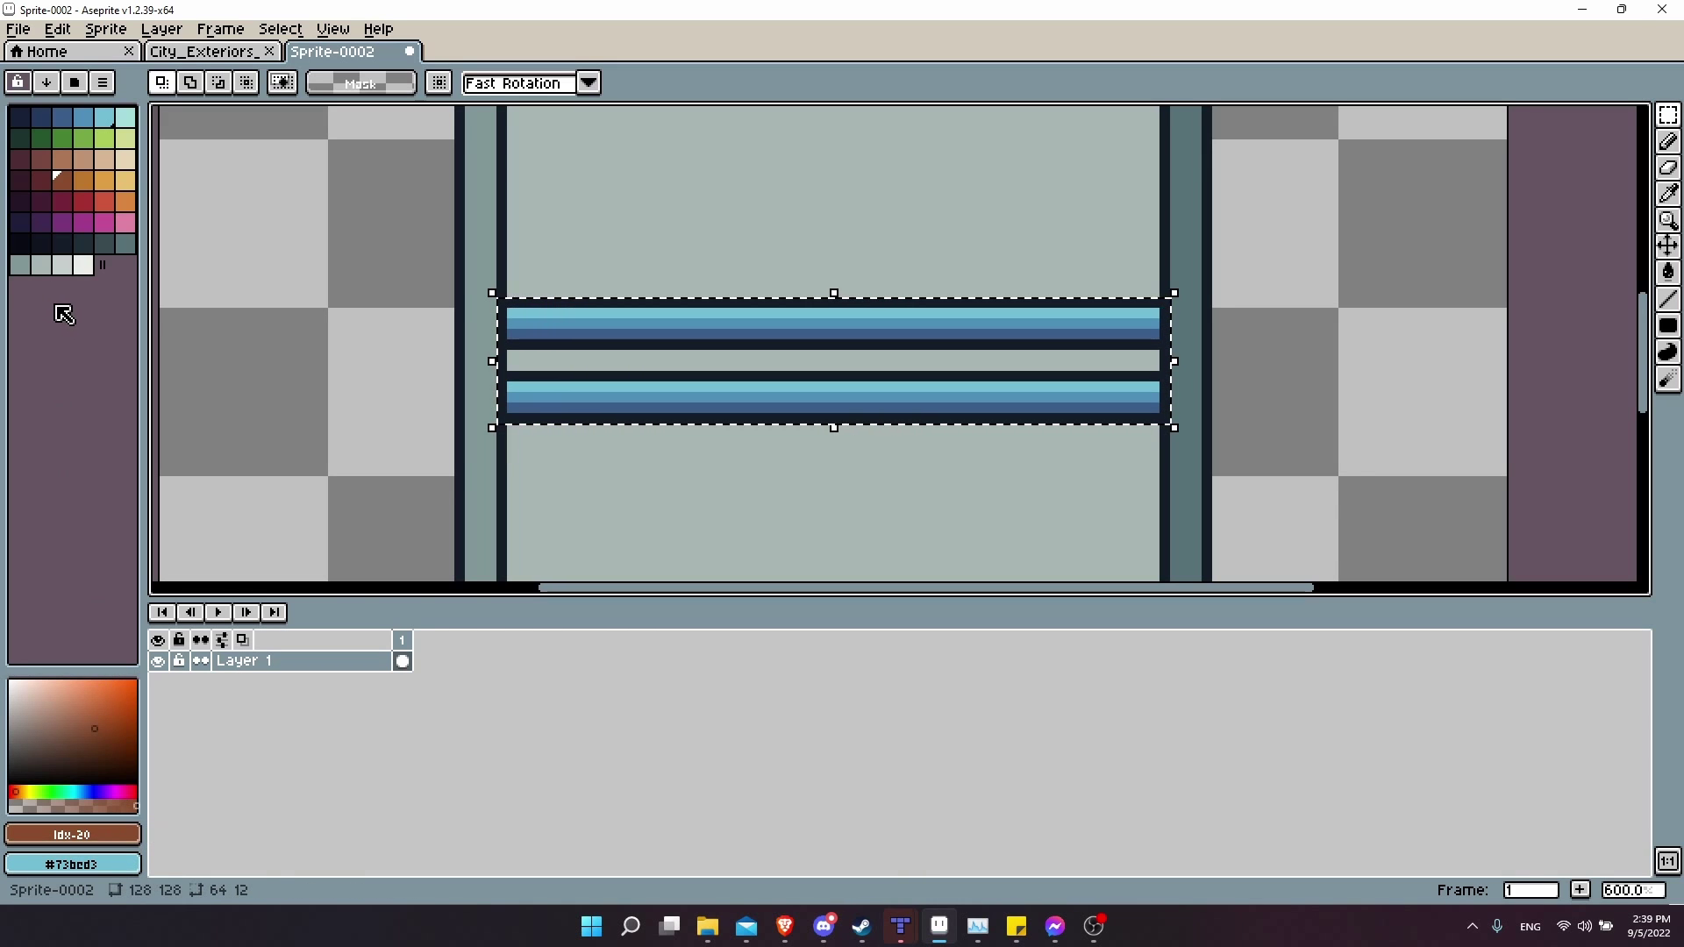
Set the palette red #cf573c (index 28) as the background color, keeping light blue #73bed3 as the foreground.
{"action": "left_click", "coordinate": [107, 202]}
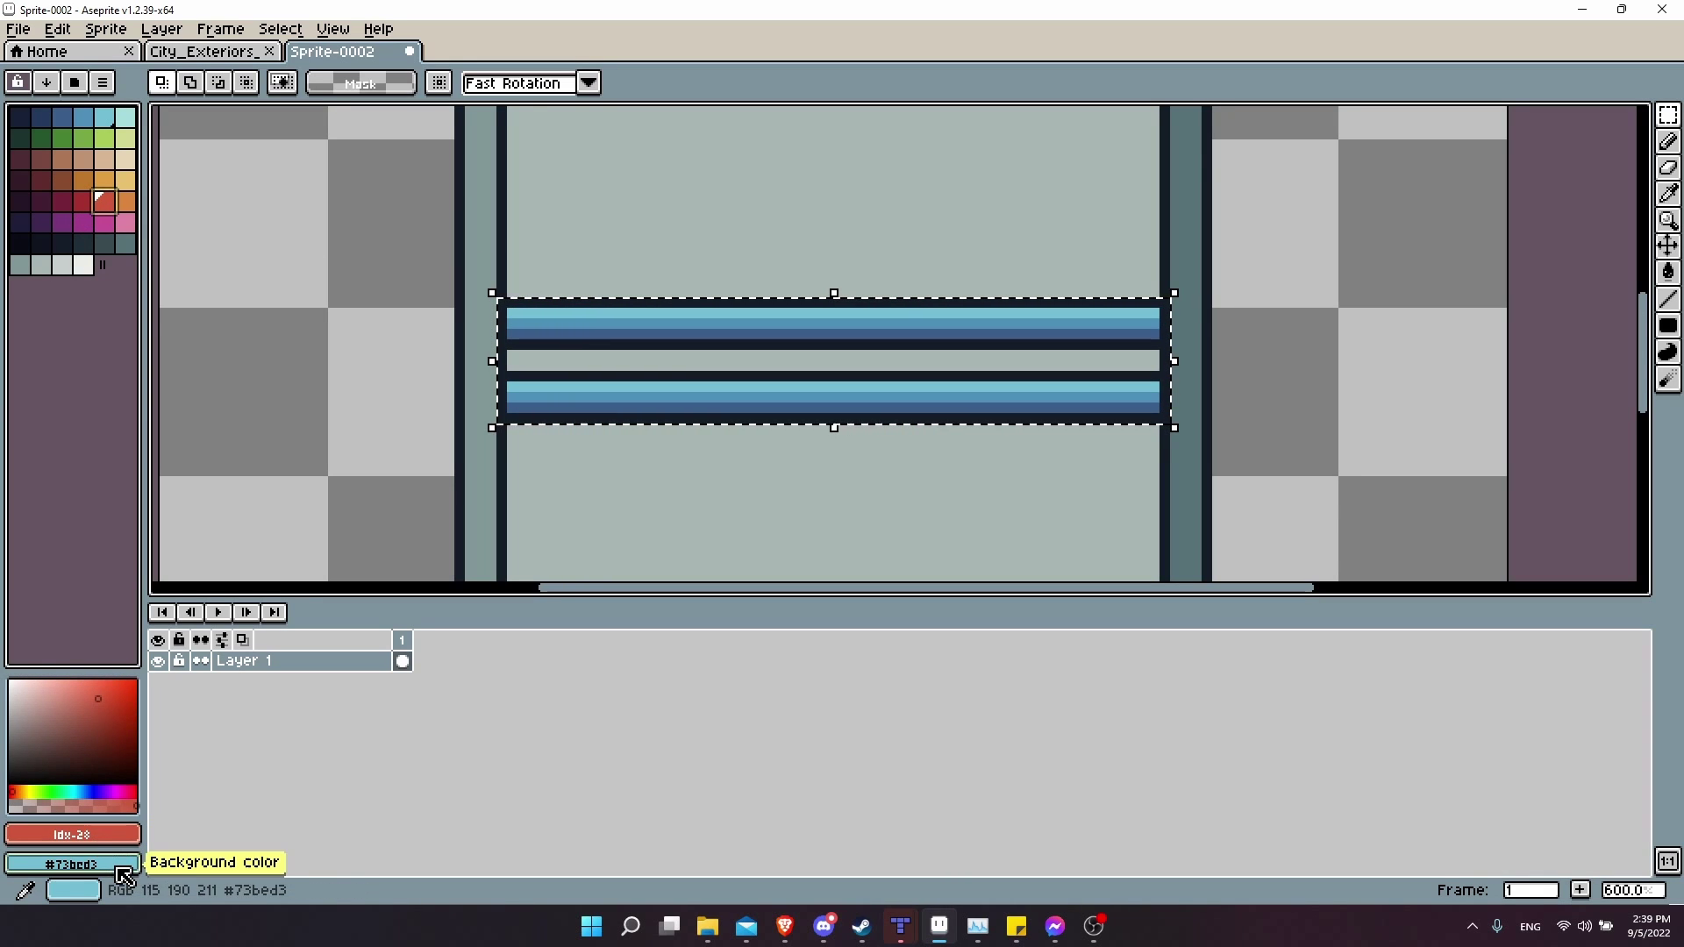
{"action": "key", "text": "x"}
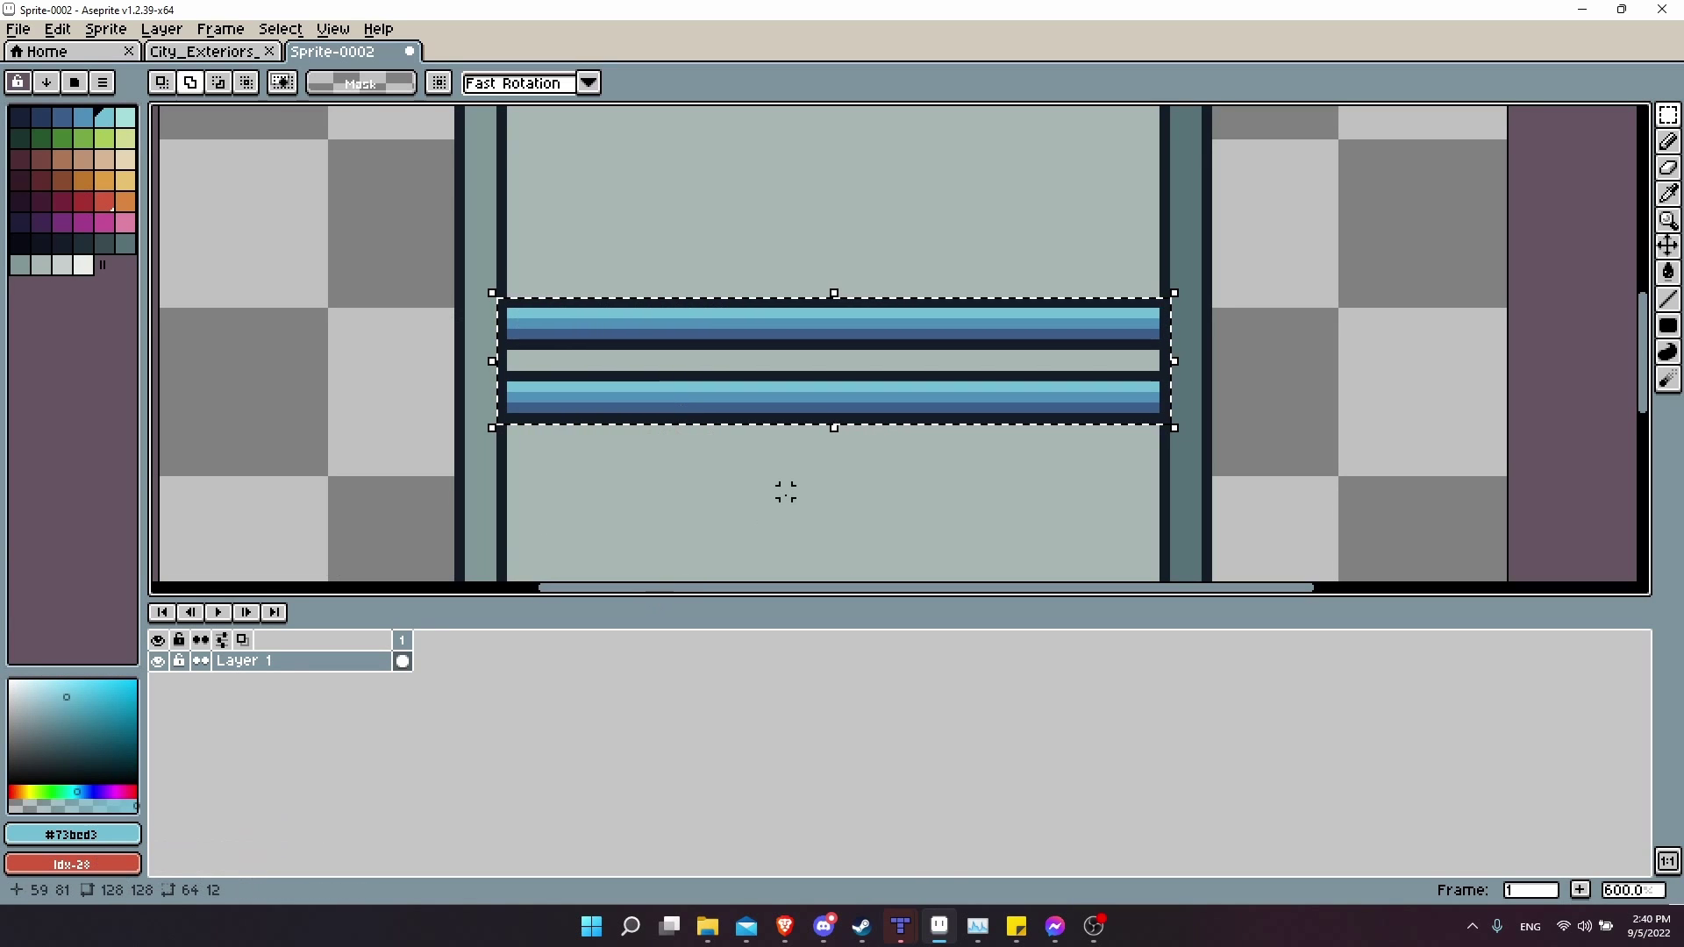
{"action": "key", "text": "shift+r"}
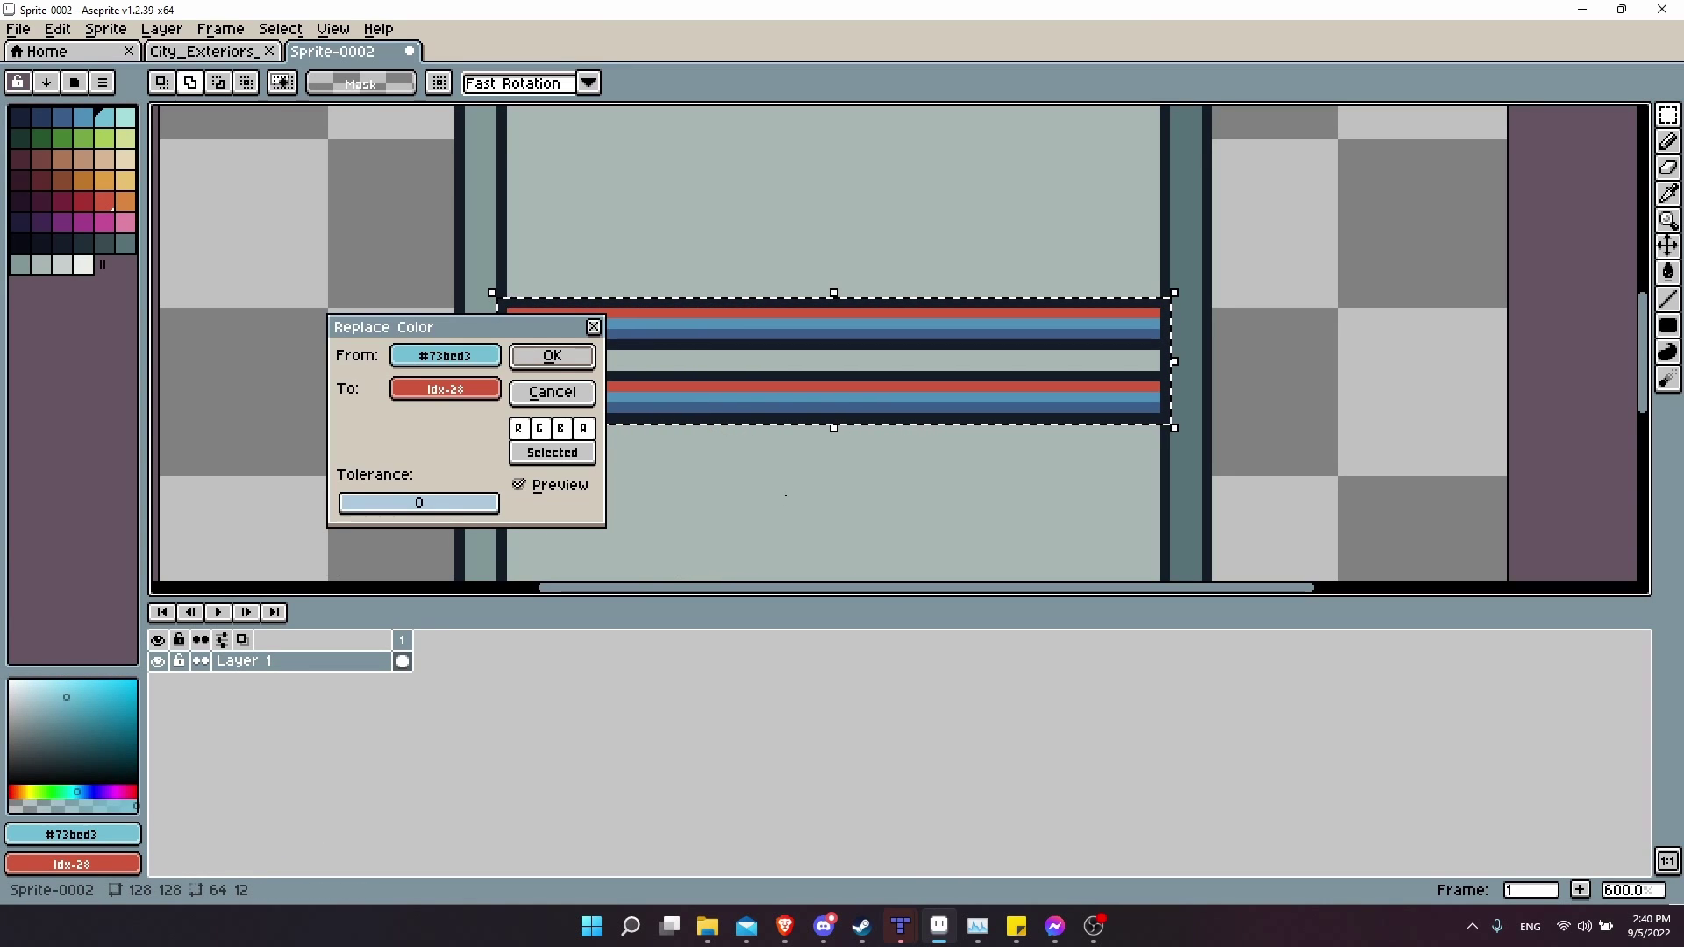
{"action": "left_click_drag", "start_coordinate": [474, 333], "coordinate": [303, 305]}
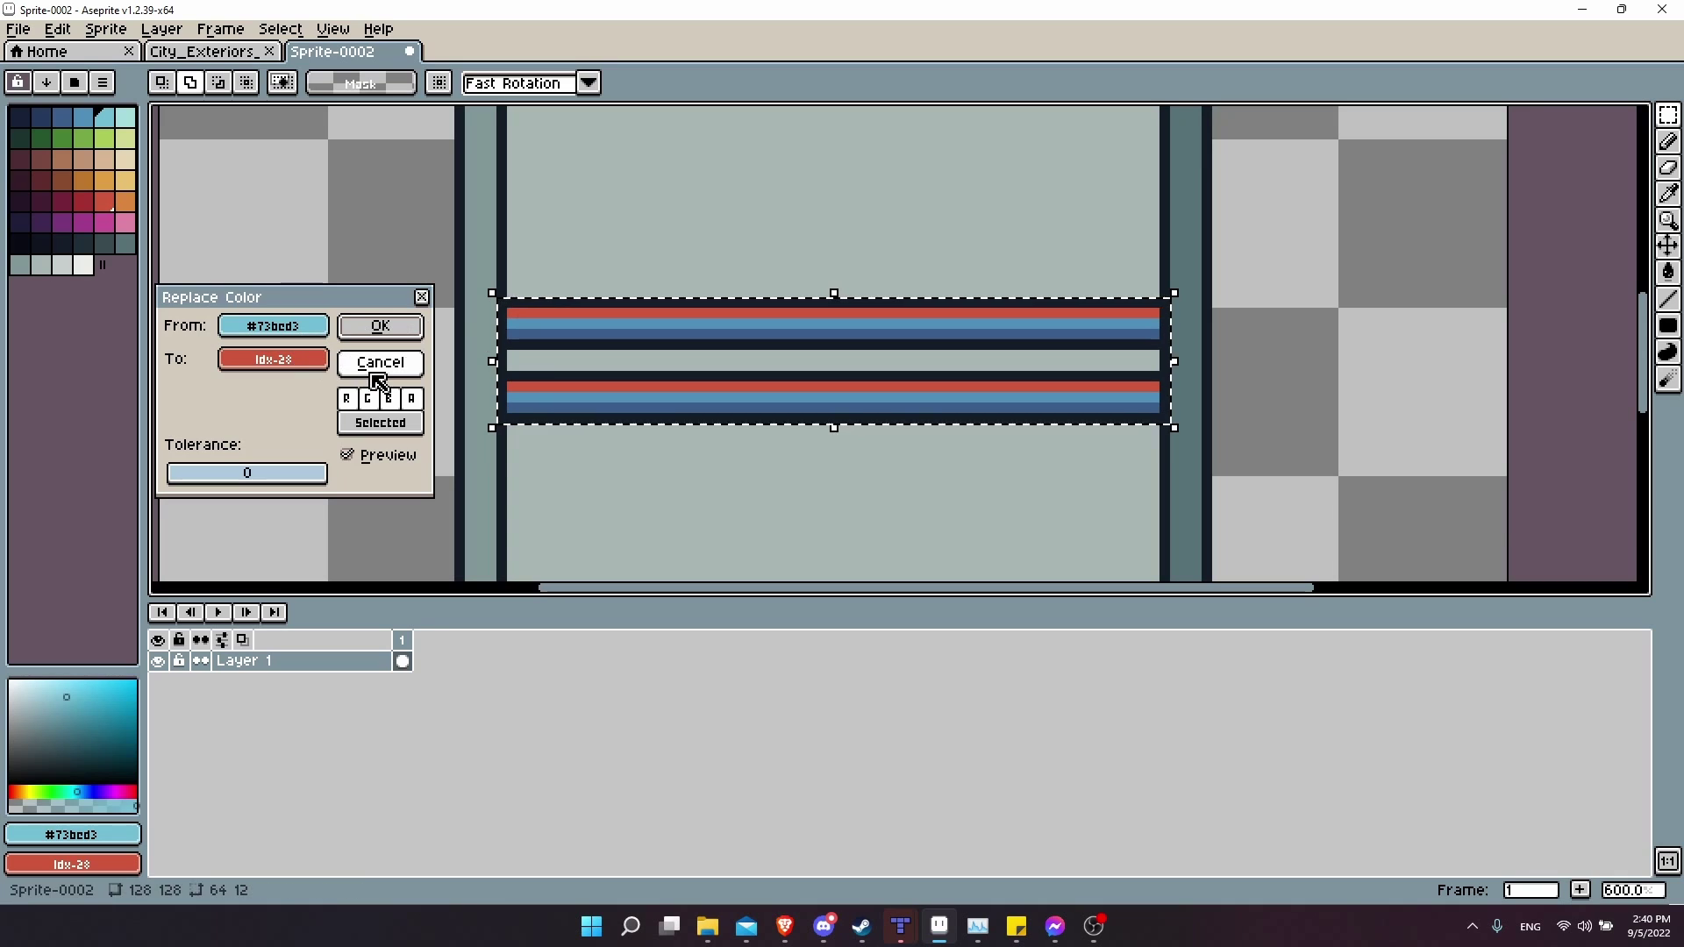
{"action": "left_click", "coordinate": [378, 364]}
{"action": "left_click", "coordinate": [57, 29]}
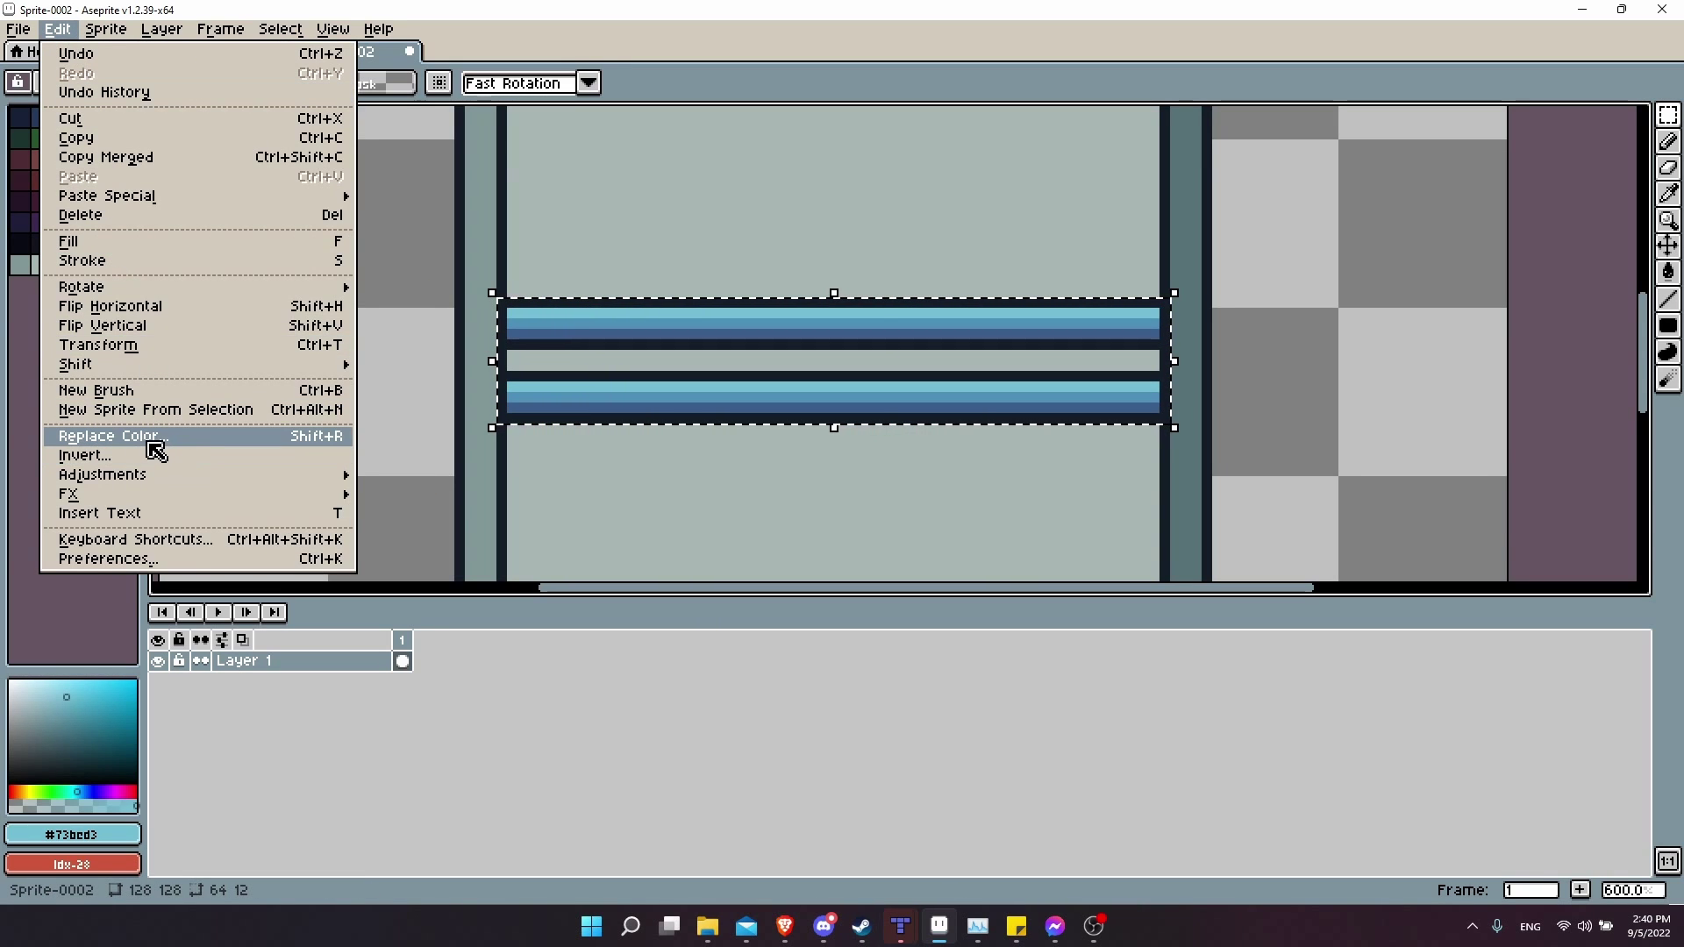
{"action": "left_click", "coordinate": [154, 437]}
{"action": "left_click", "coordinate": [365, 361]}
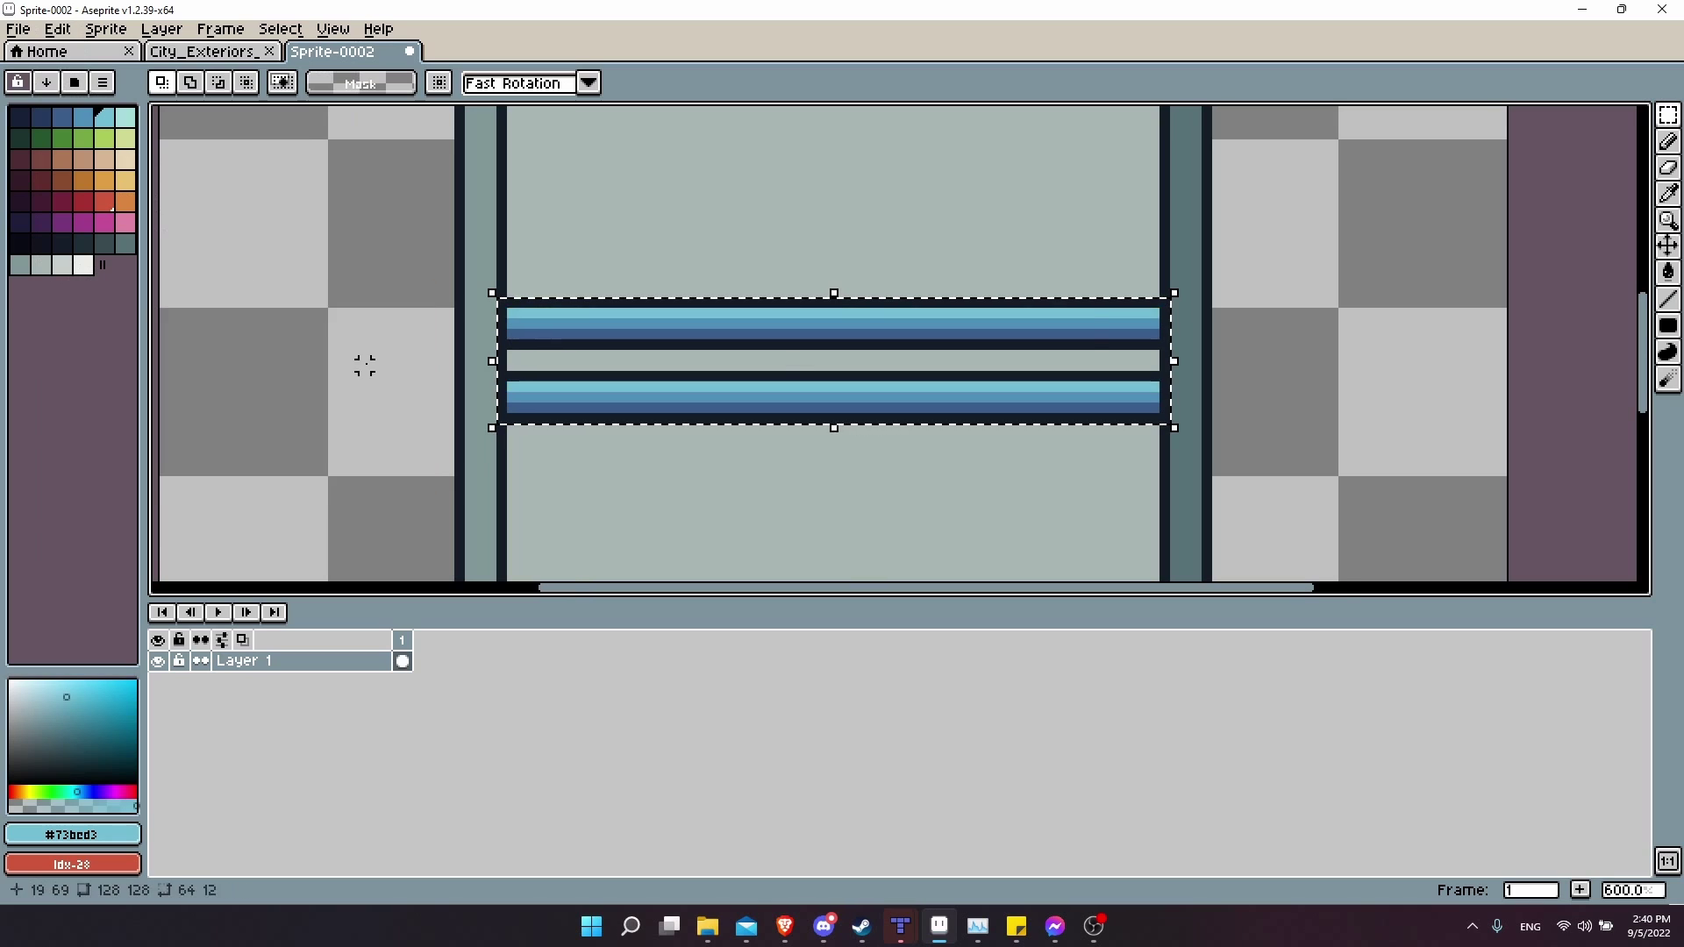
Replace light blue #73bed3 with palette color 28 in both selected stripes.
{"action": "left_click_drag", "start_coordinate": [636, 448], "coordinate": [571, 485]}
{"action": "key", "text": "shift+r"}
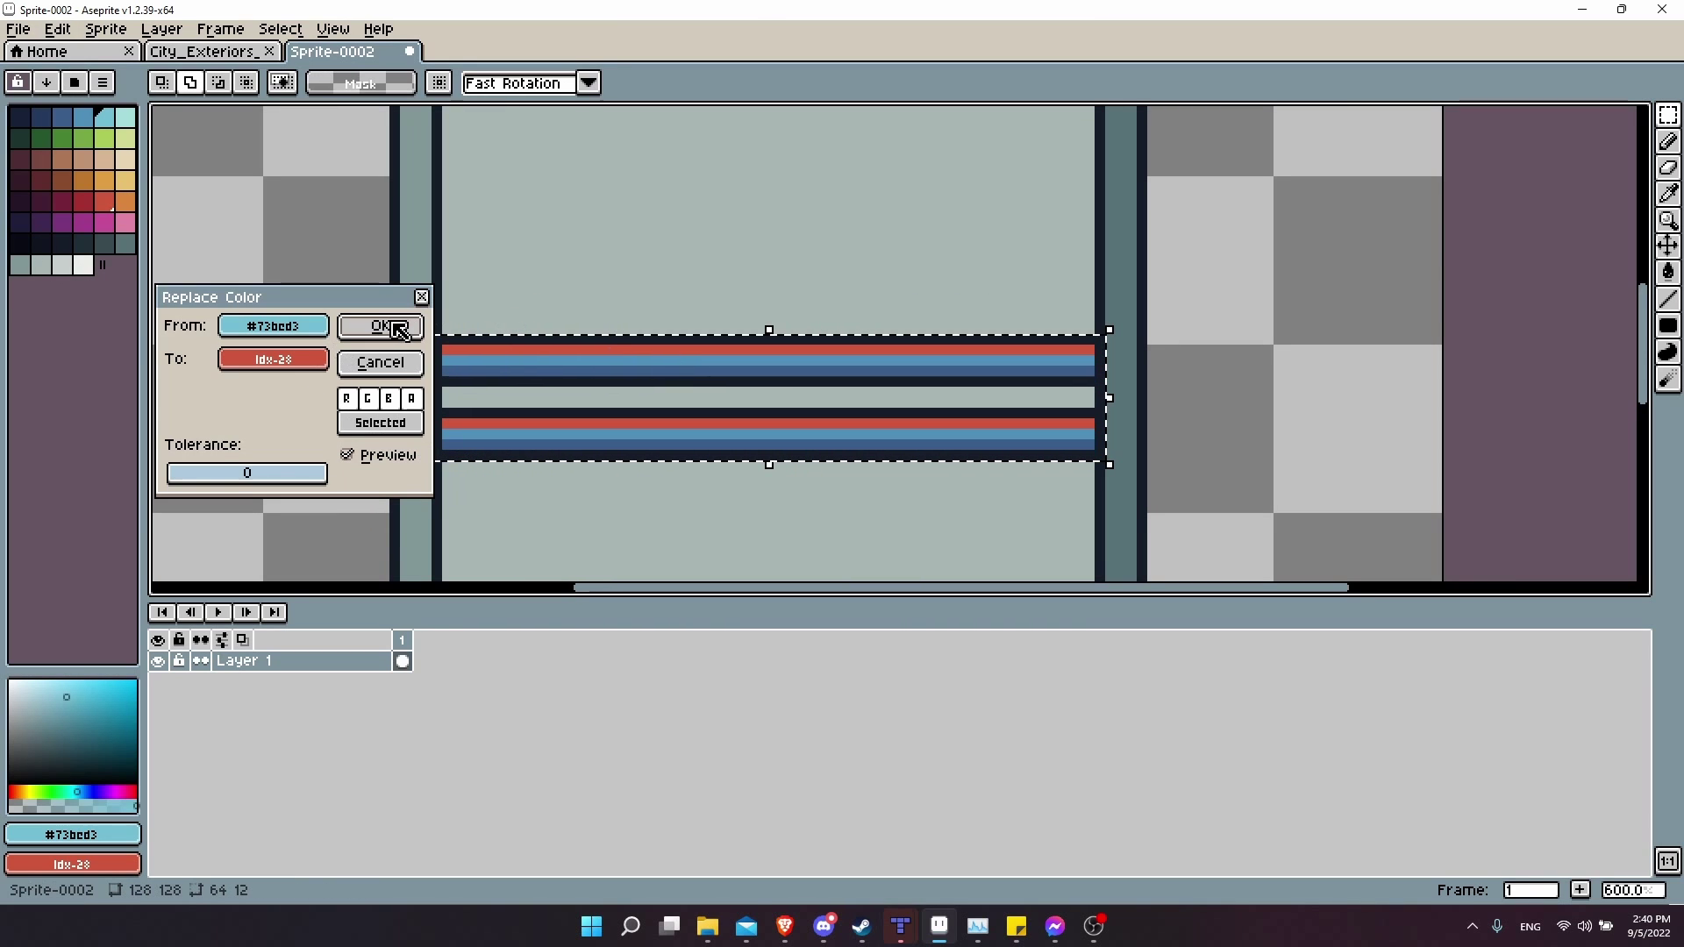
{"action": "left_click", "coordinate": [397, 333]}
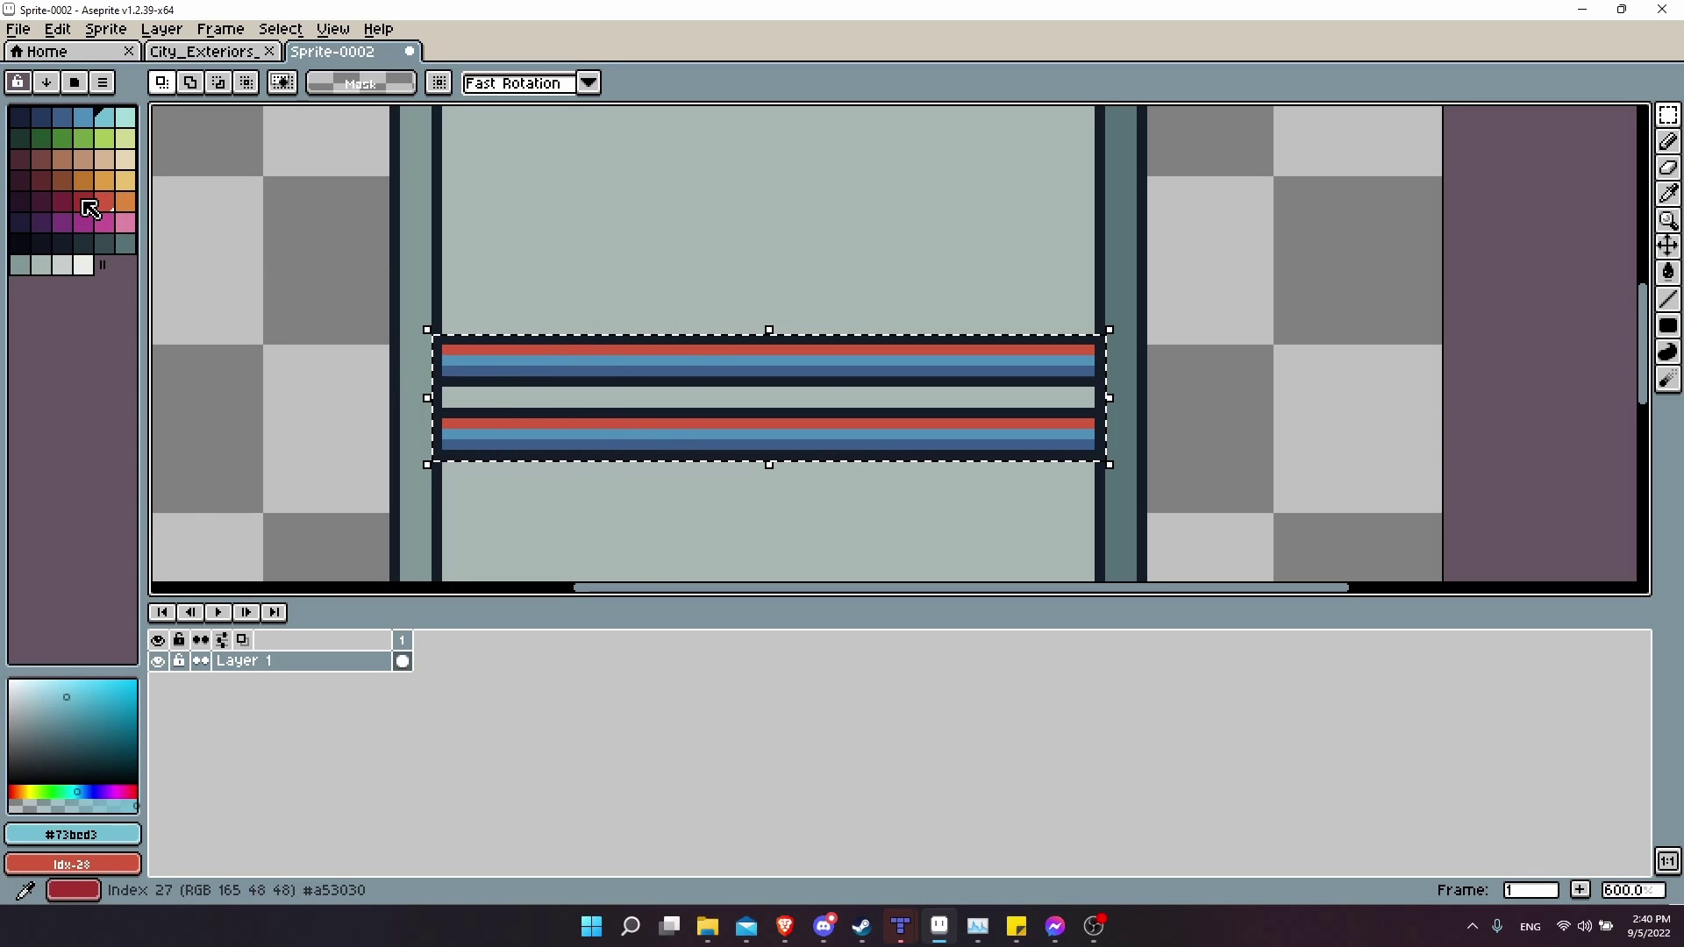
Replace the stripes' middle blue #4f8fba with the darker red #a53030 (palette index 27).
{"action": "left_click", "coordinate": [85, 202]}
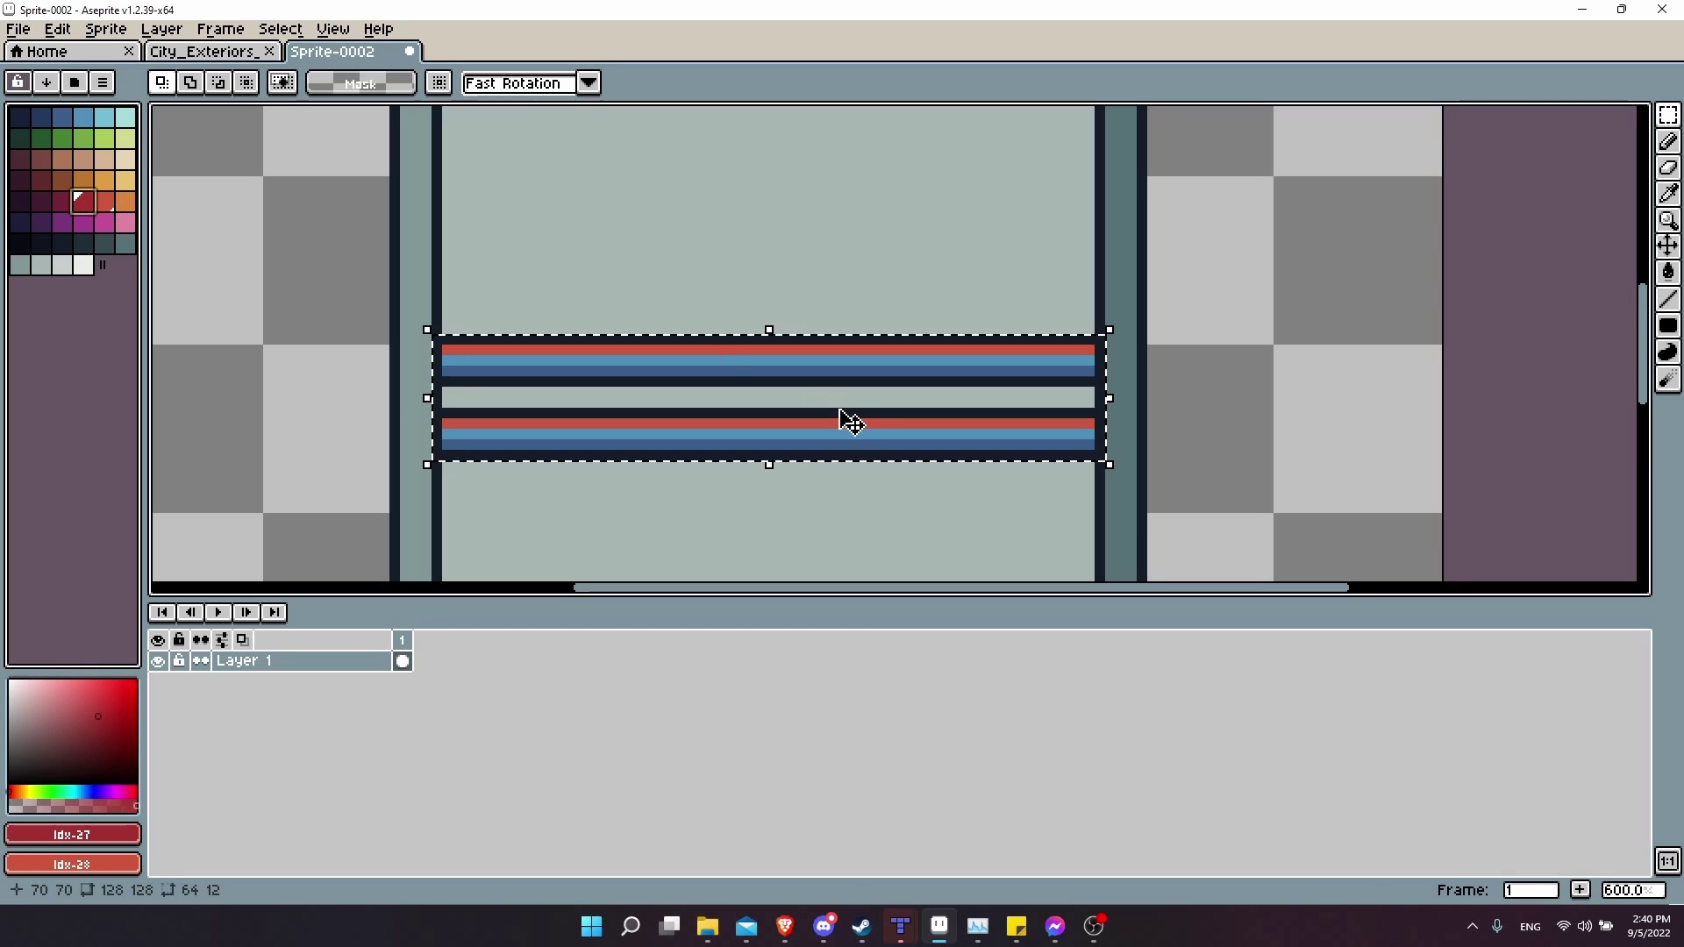
{"action": "key", "text": "x"}
{"action": "key", "text": "i"}
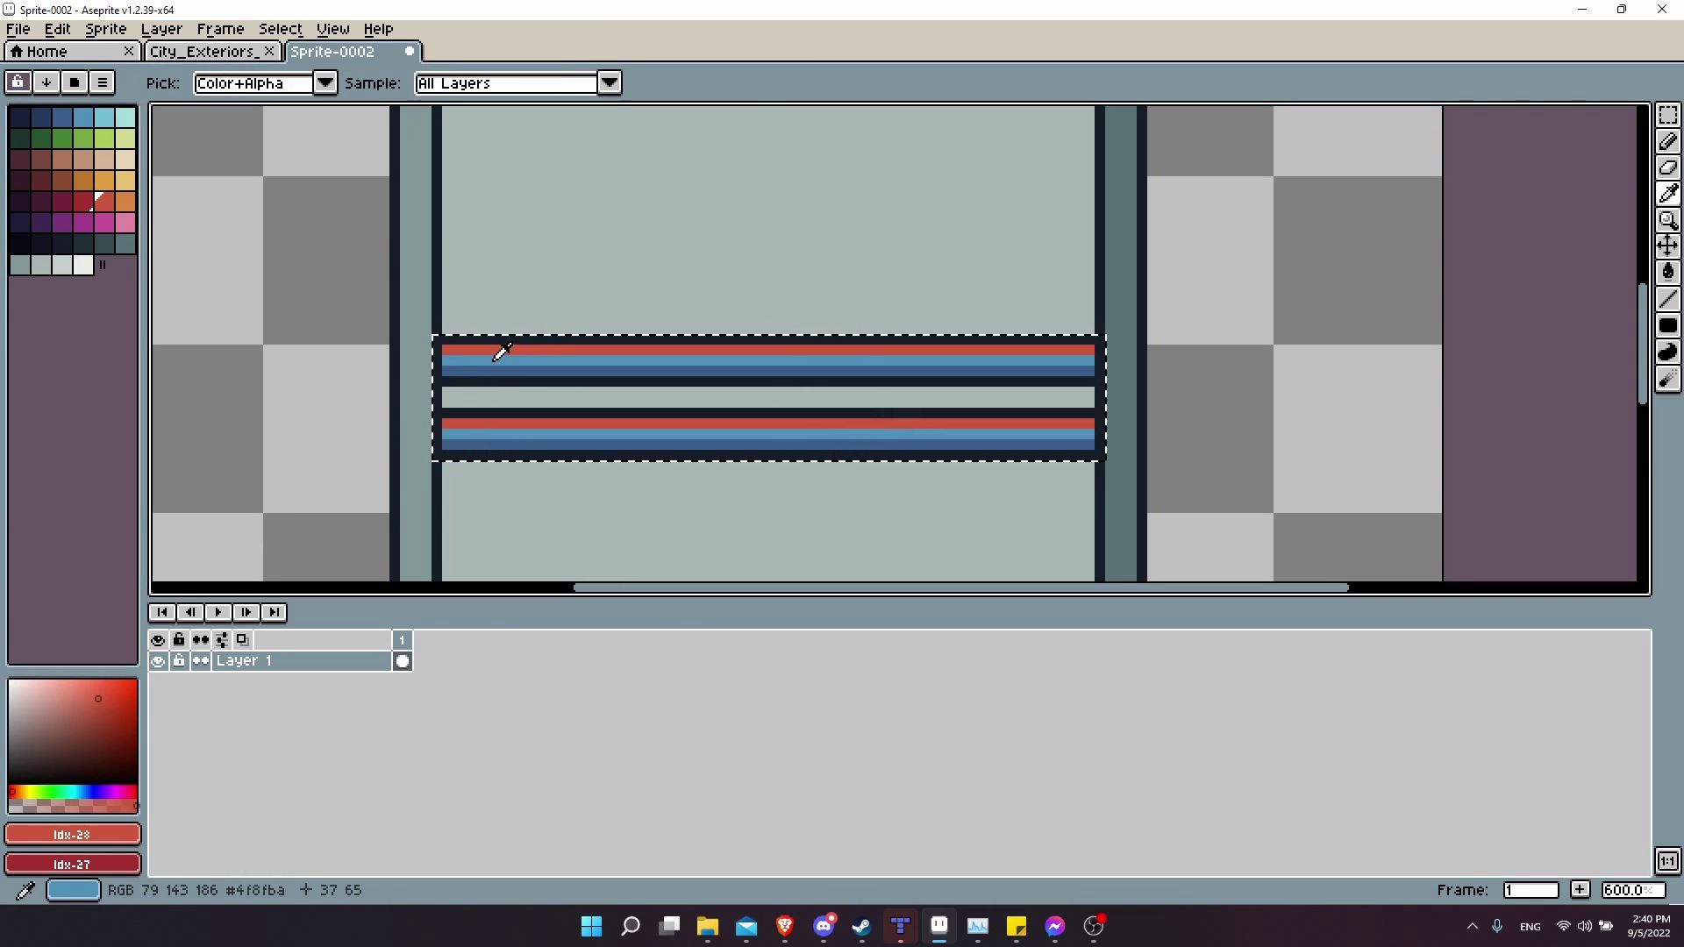
{"action": "left_click", "coordinate": [496, 358]}
{"action": "key", "text": "shift+r"}
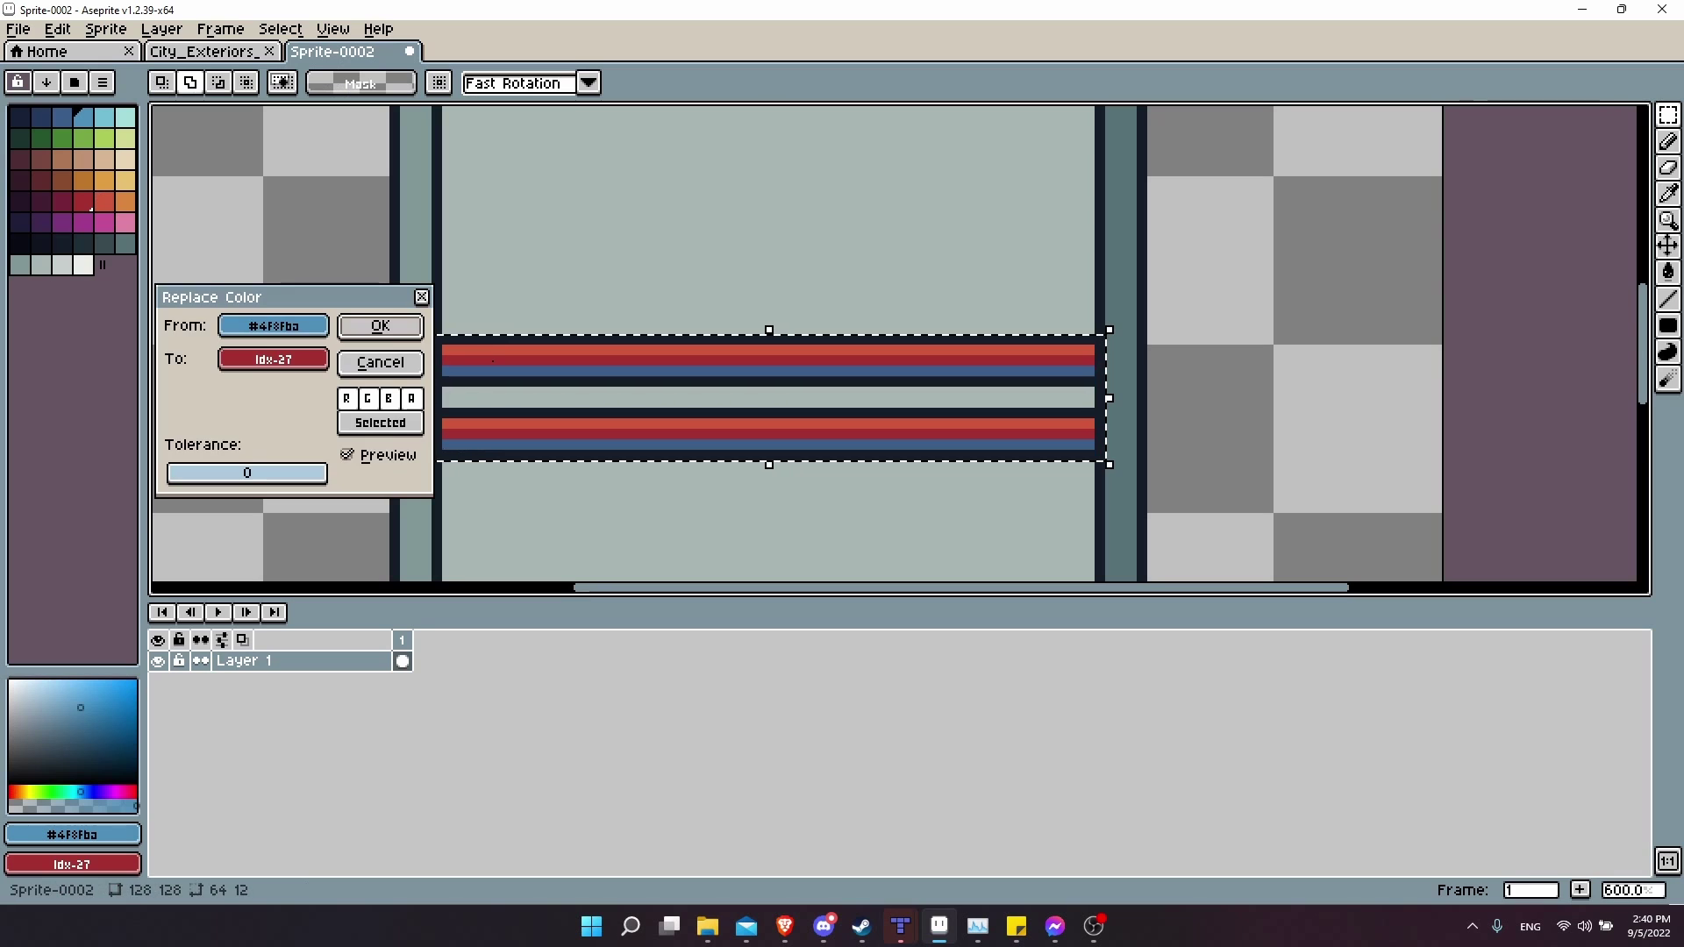
{"action": "left_click", "coordinate": [383, 328]}
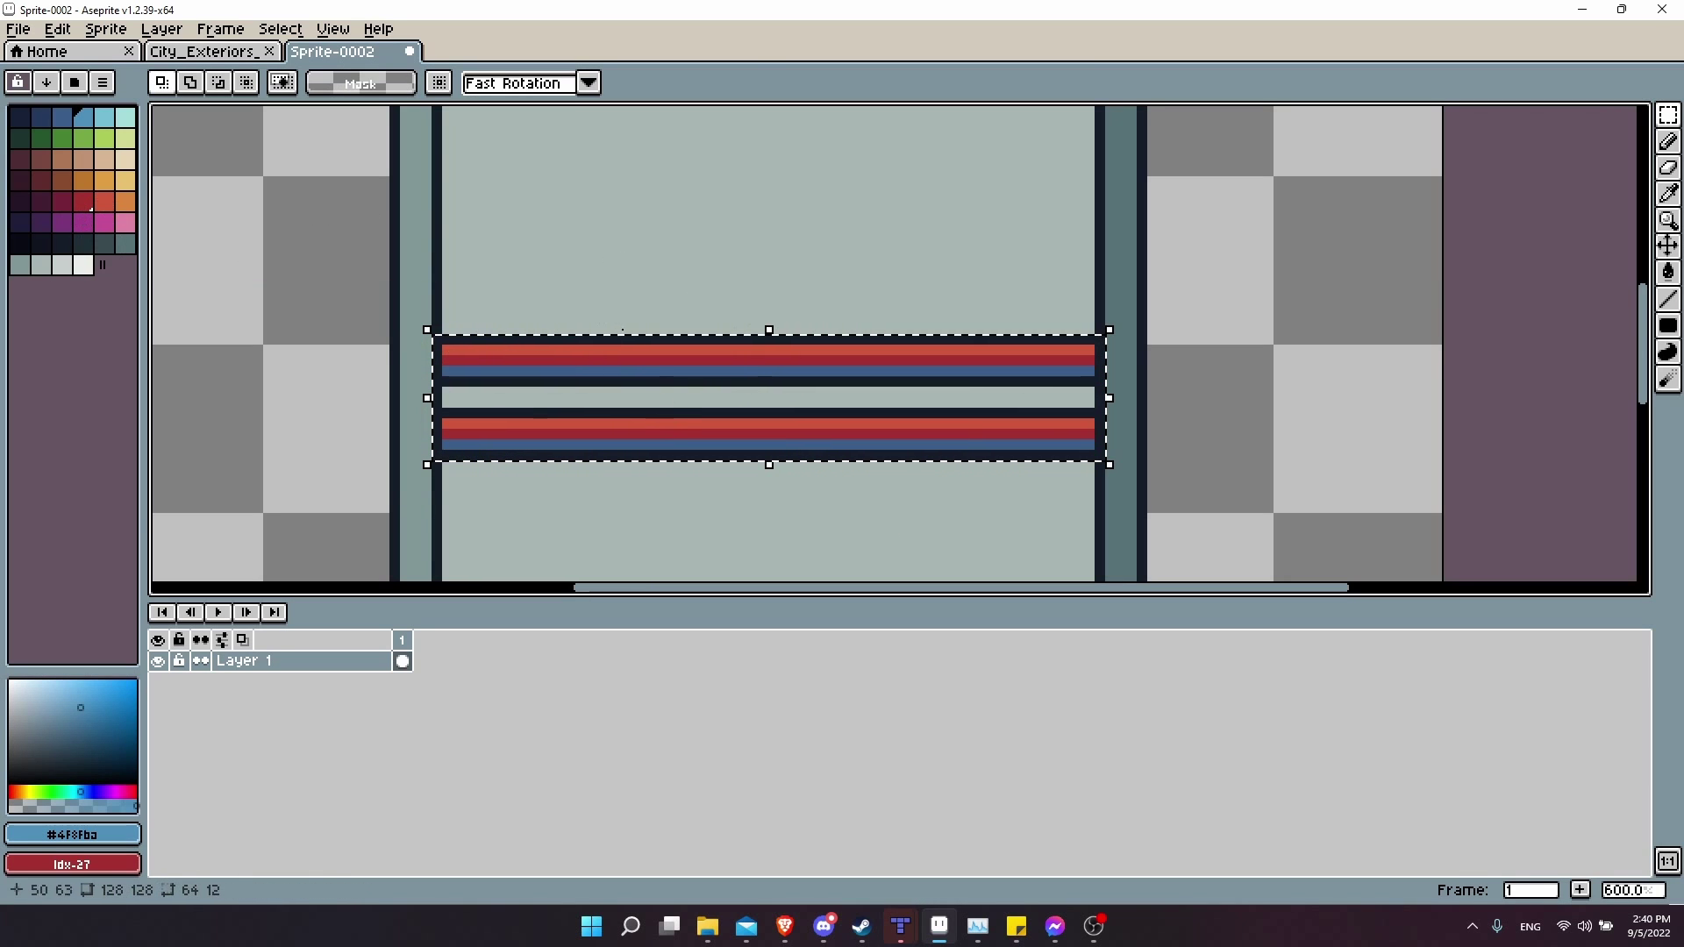
Replace the stripes' dark blue #3c5e8b with the dark maroon at palette index 26.
{"action": "left_click", "coordinate": [65, 204]}
{"action": "key", "text": "x"}
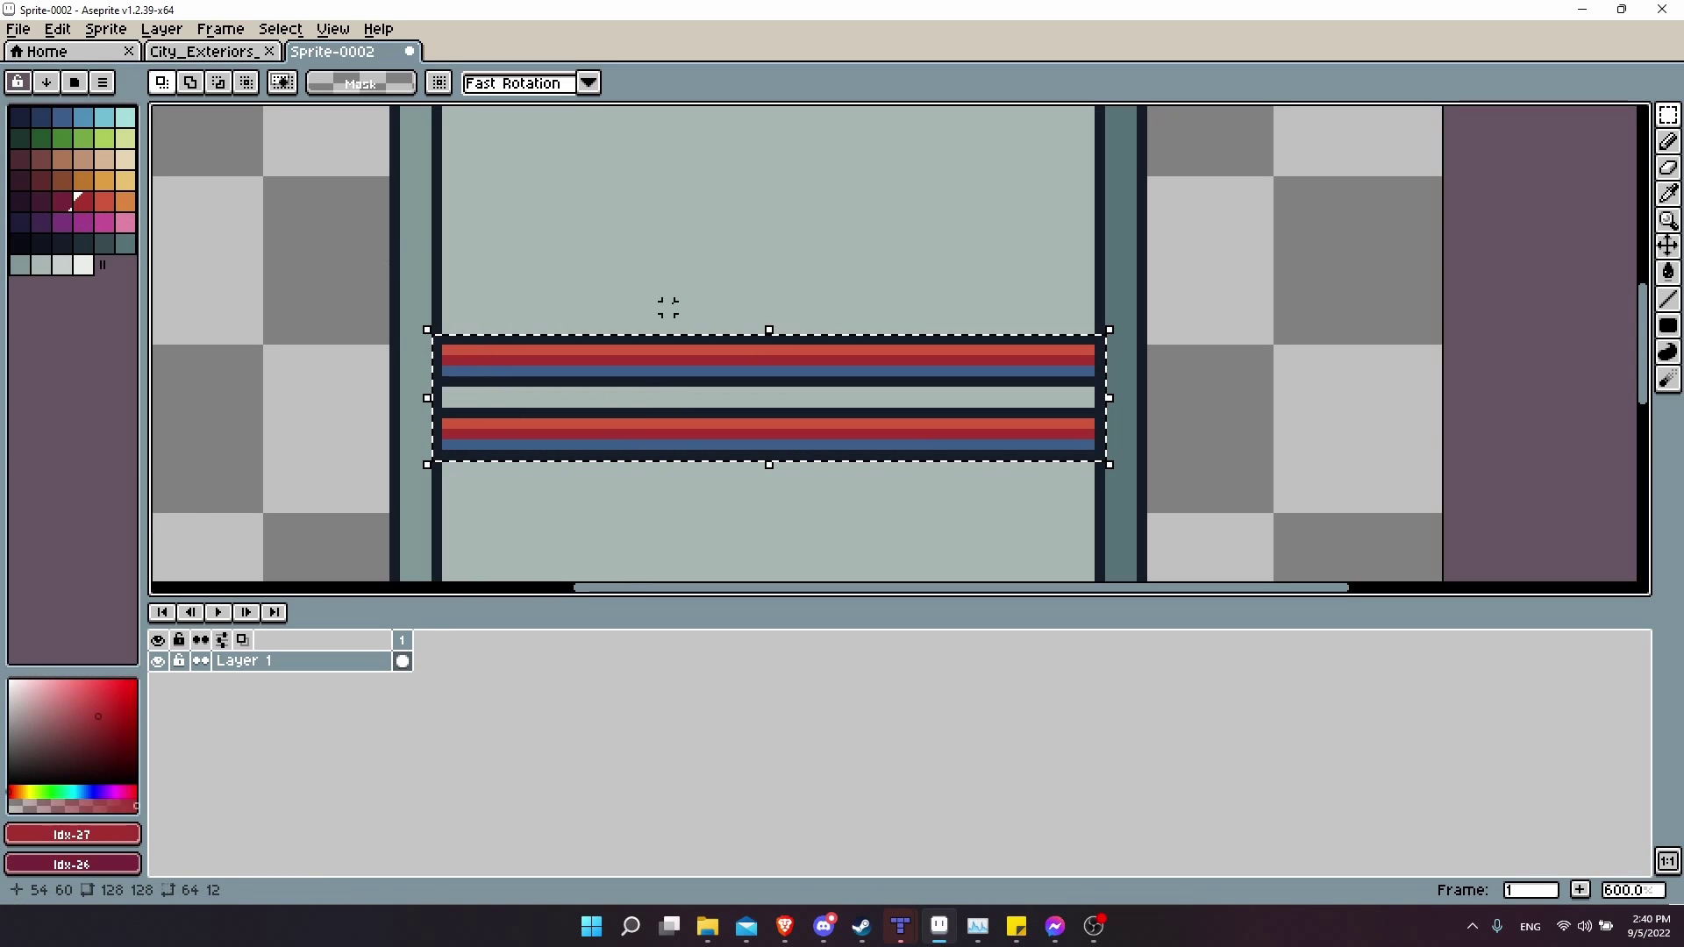
{"action": "key", "text": "i"}
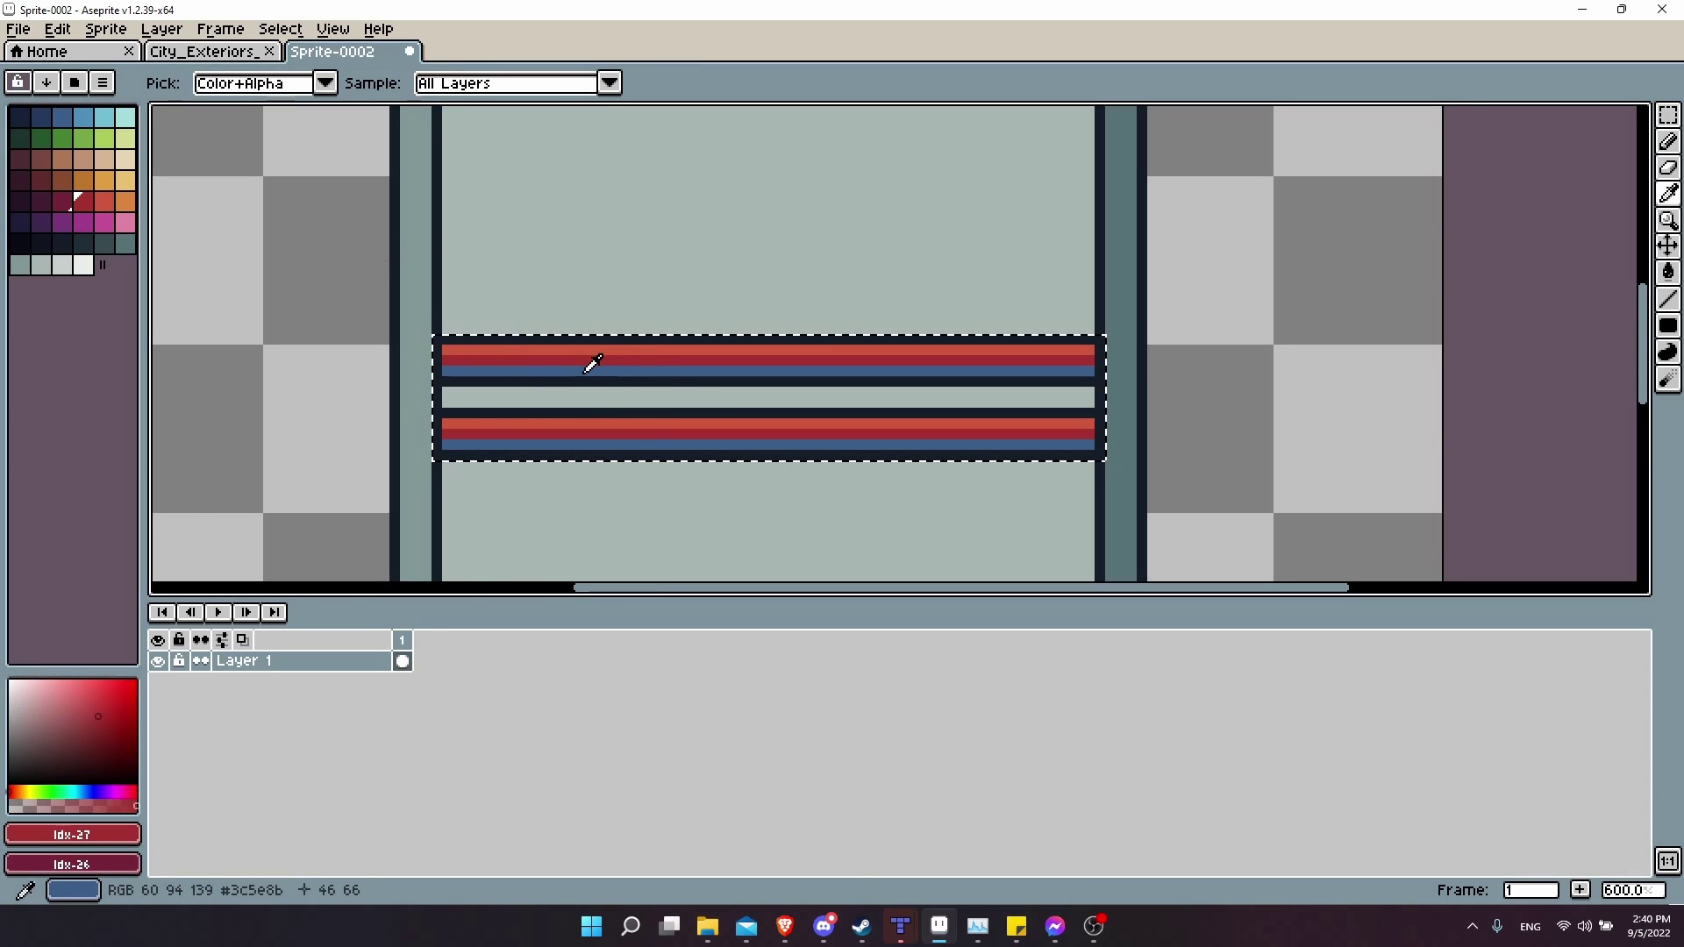
{"action": "left_click", "coordinate": [591, 370]}
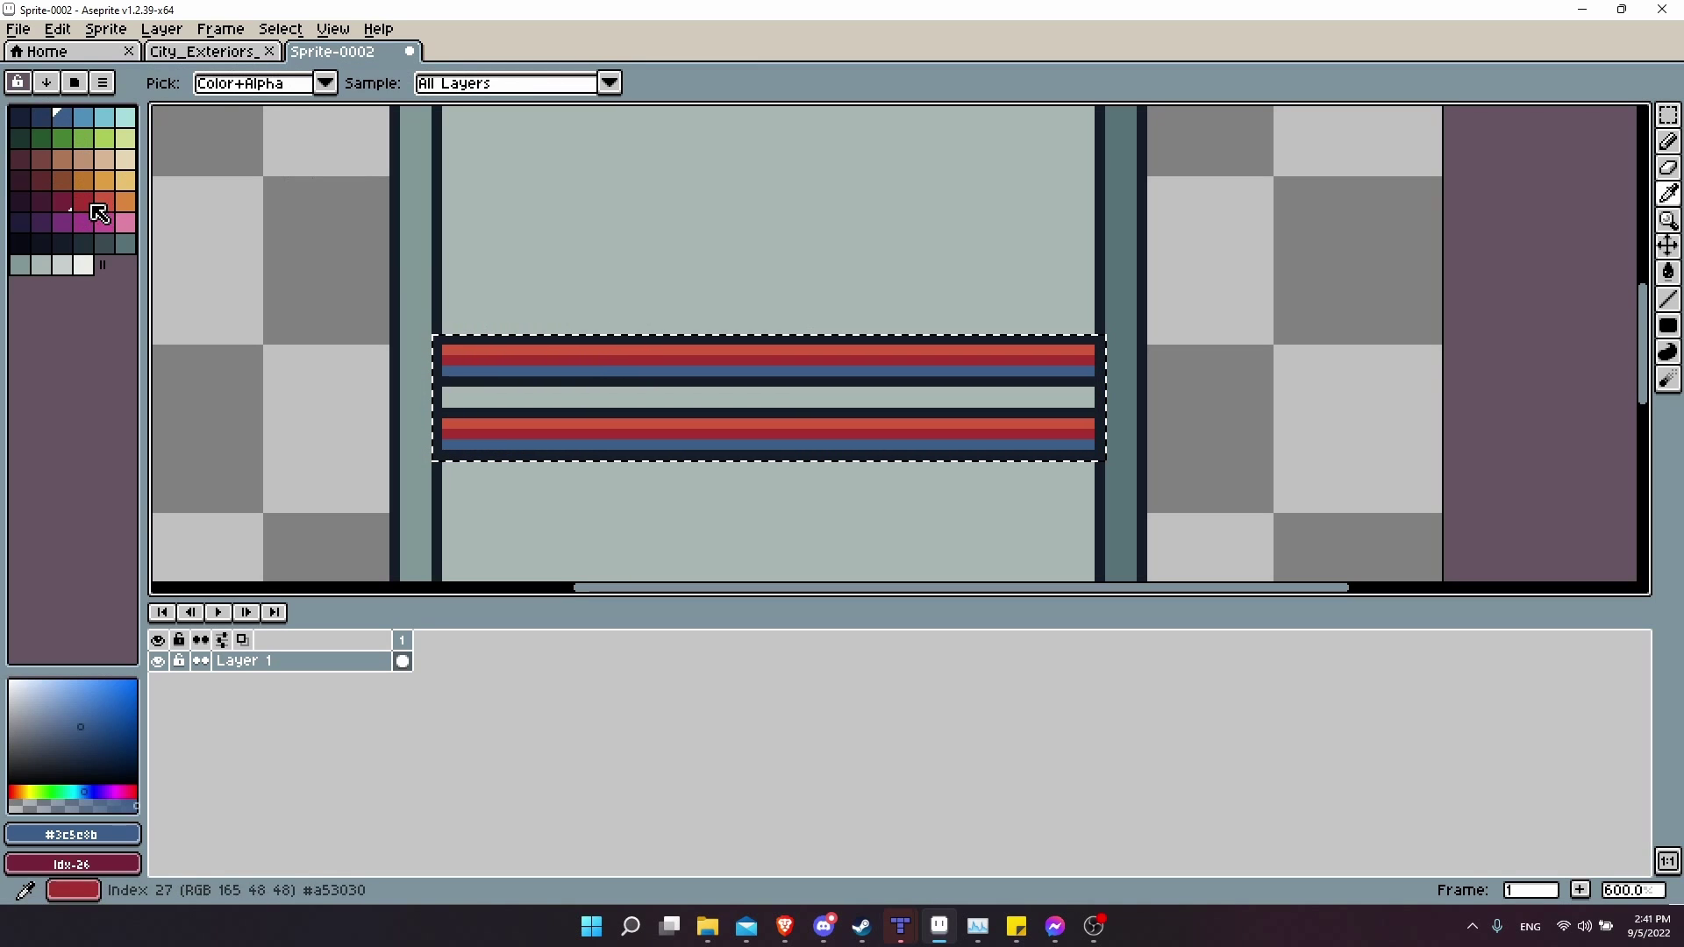
{"action": "key", "text": "m"}
{"action": "key", "text": "shift+r"}
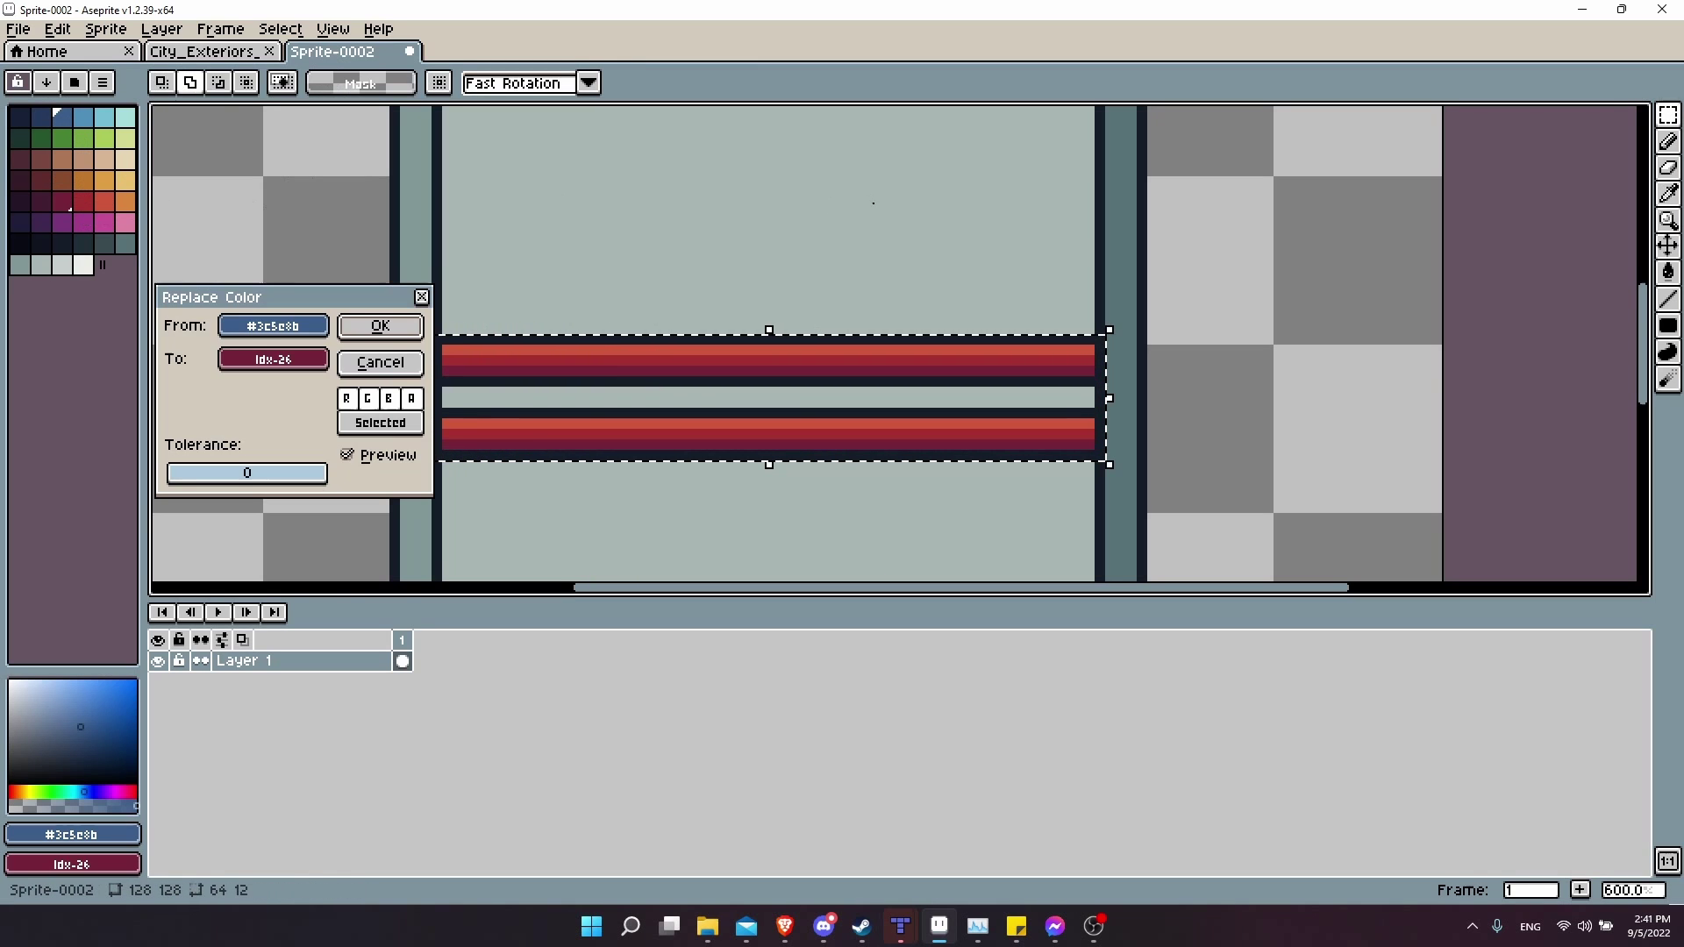
{"action": "left_click", "coordinate": [390, 334]}
{"action": "scroll", "coordinate": [807, 357], "scroll_direction": "down", "scroll_amount": 3}
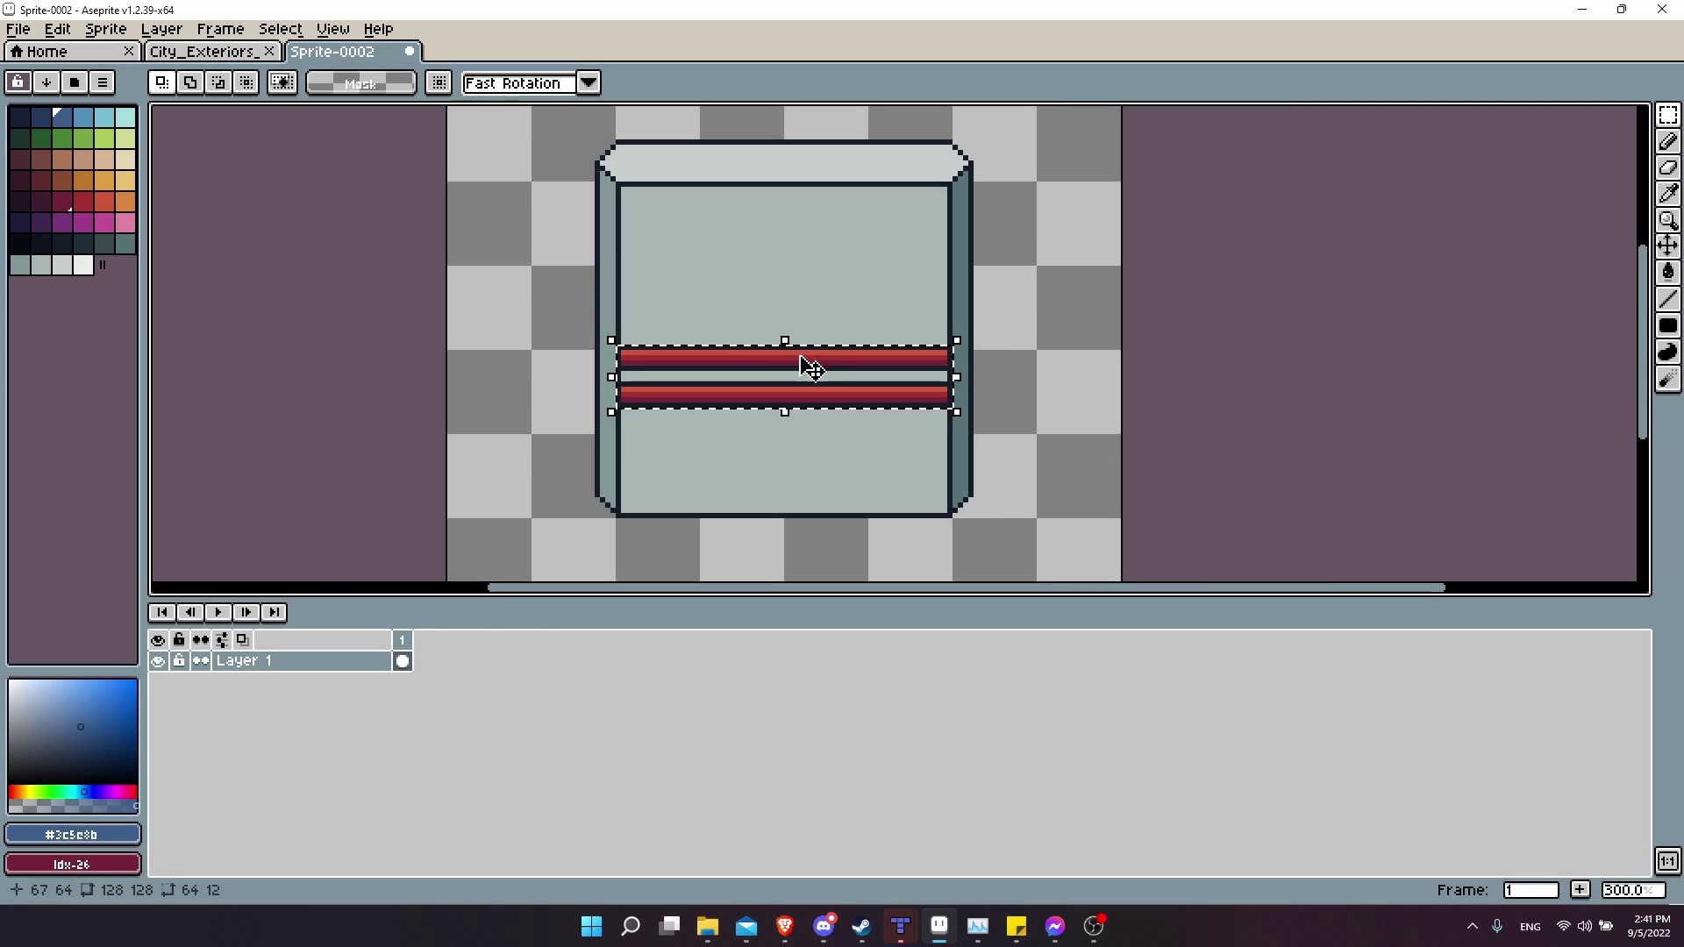
{"action": "scroll", "coordinate": [827, 355], "scroll_direction": "up", "scroll_amount": 3}
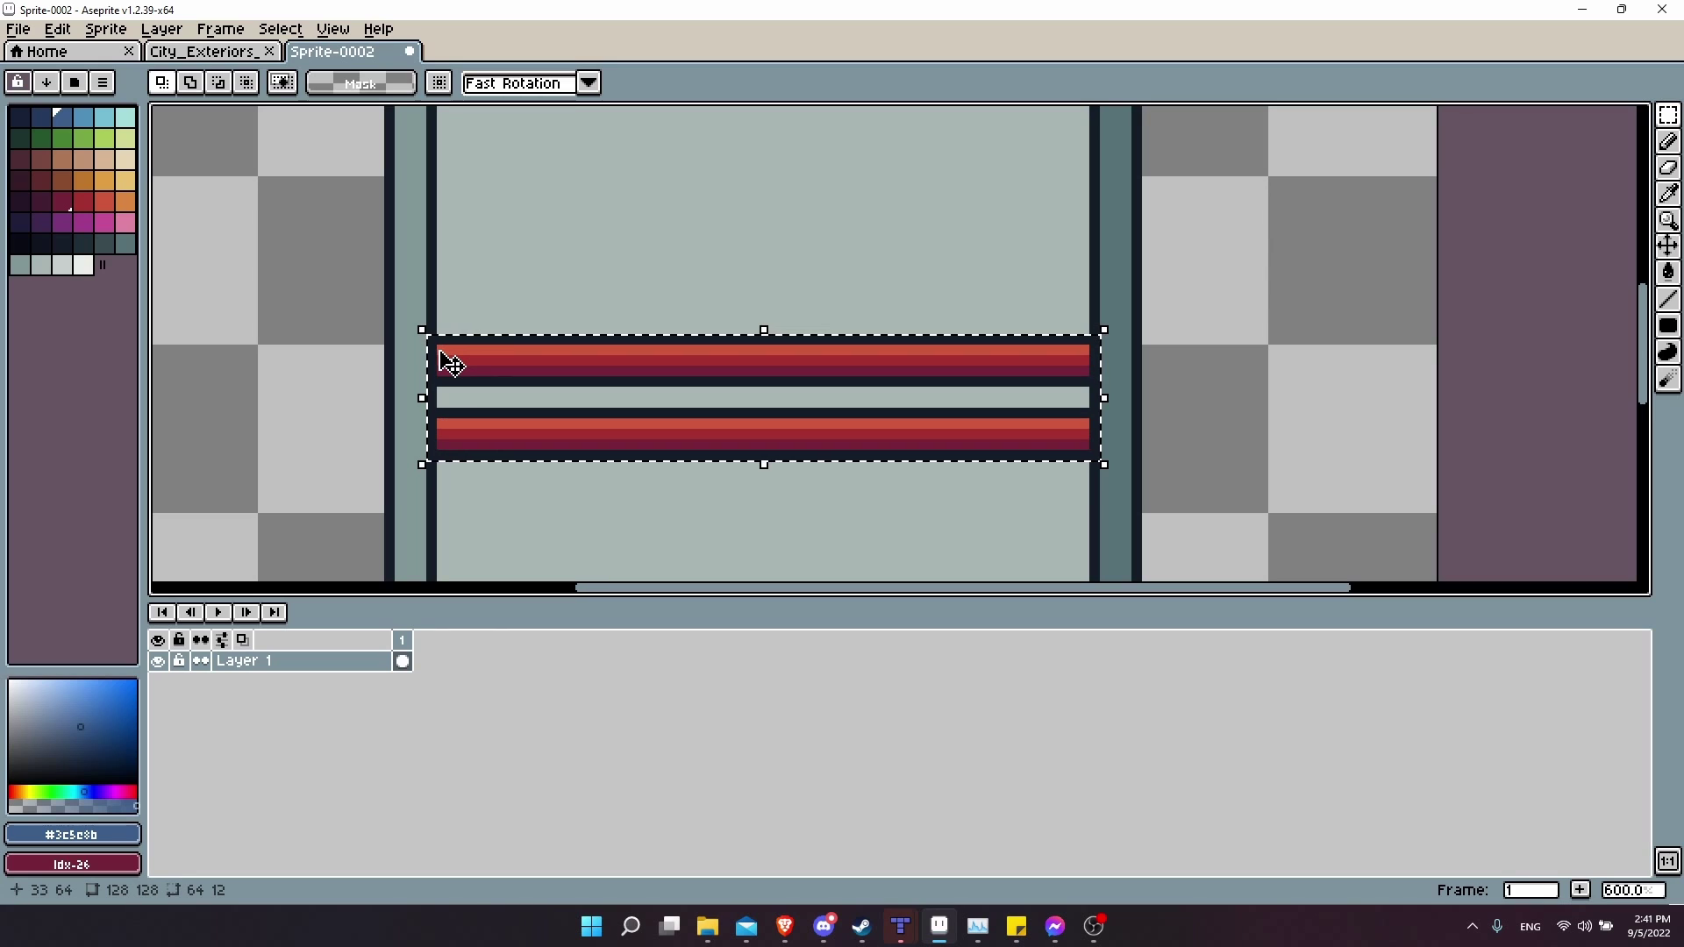
{"action": "left_click_drag", "start_coordinate": [590, 307], "coordinate": [608, 367]}
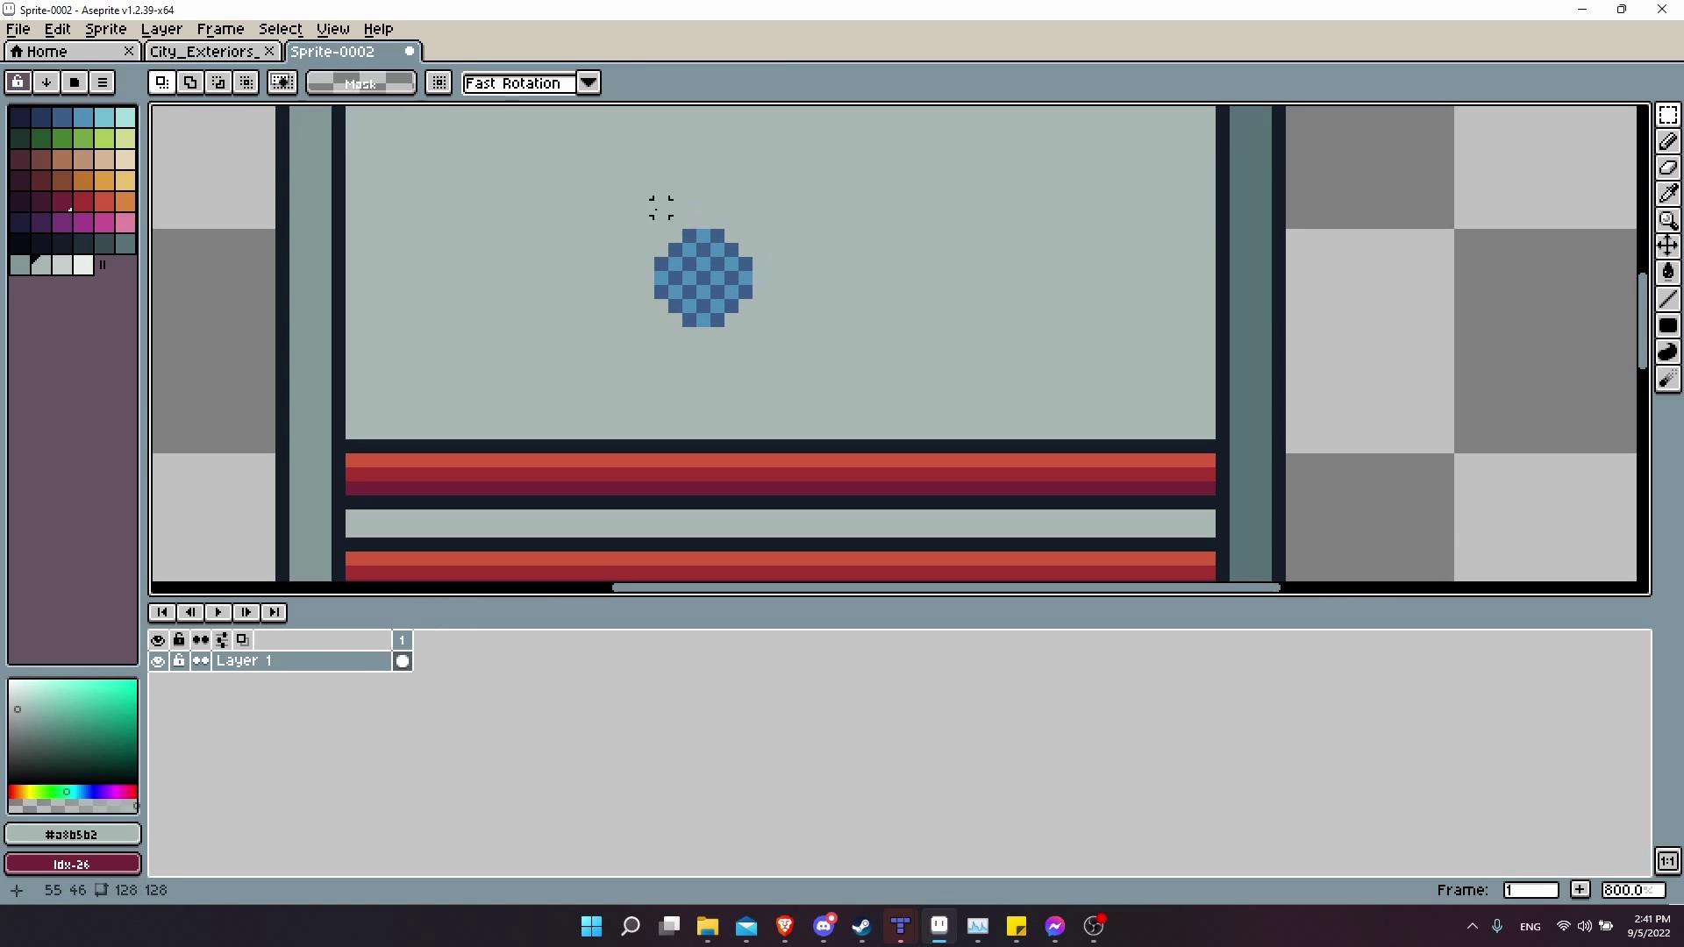
{"action": "left_click_drag", "start_coordinate": [622, 197], "coordinate": [799, 346]}
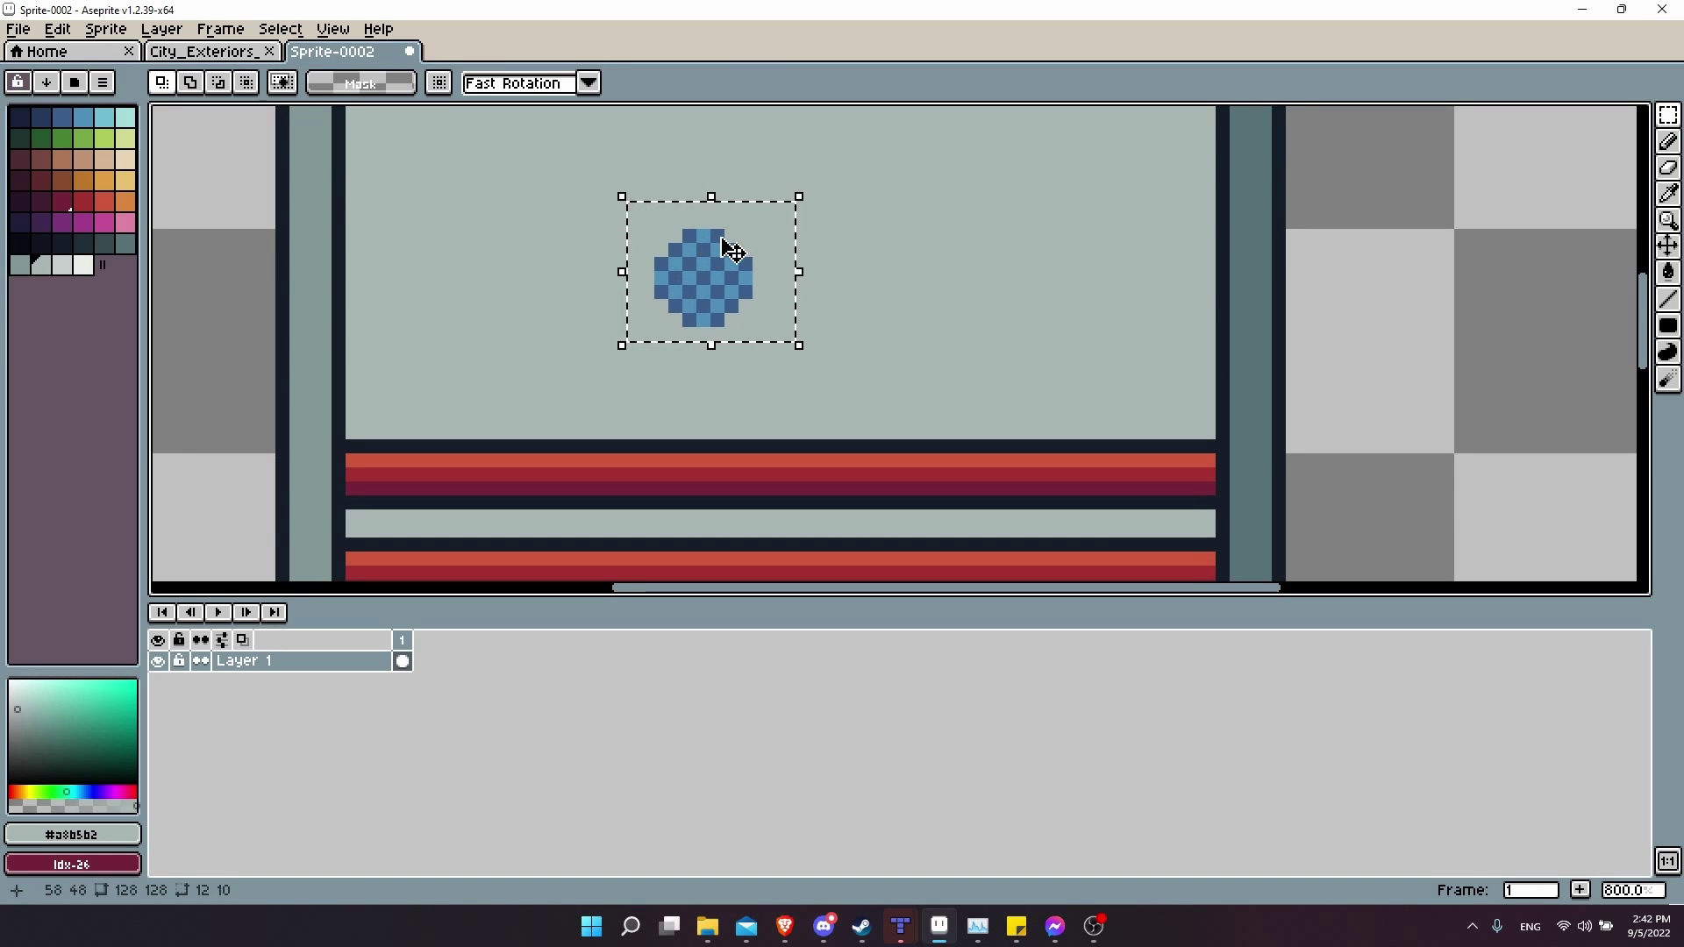
{"action": "left_click", "coordinate": [815, 263]}
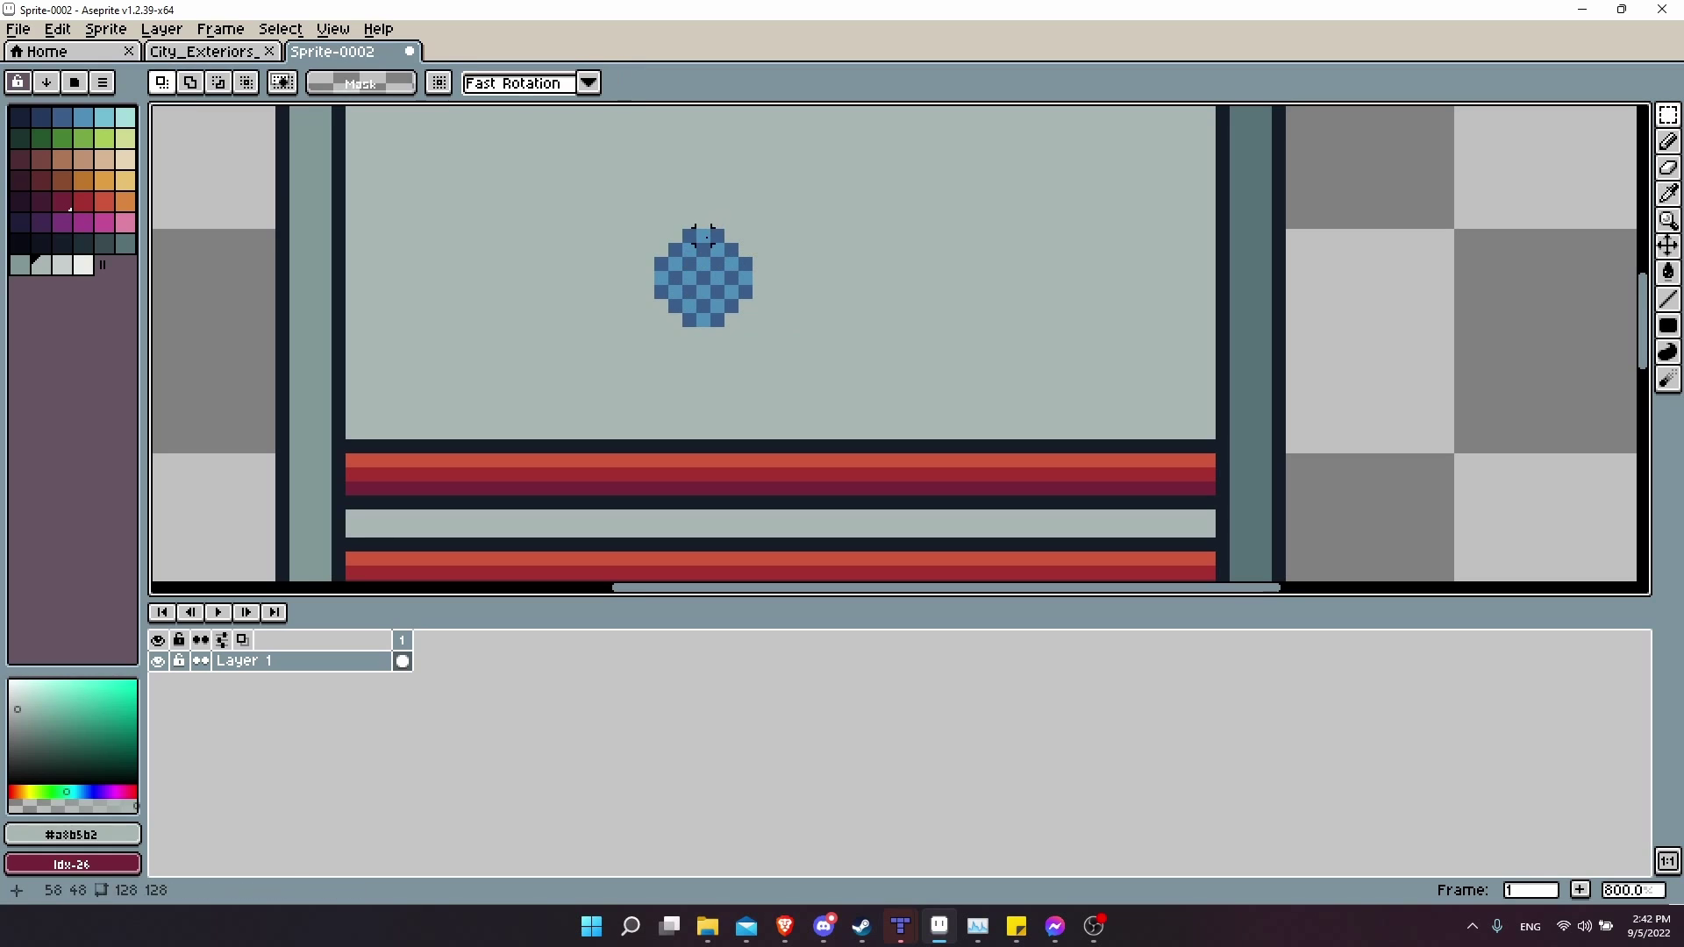
Select the 17 × 12 pixel area around the checkered circle and replace its lighter blue #4f8fba with palette color 27.
{"action": "left_click", "coordinate": [104, 203]}
{"action": "left_click", "coordinate": [90, 205]}
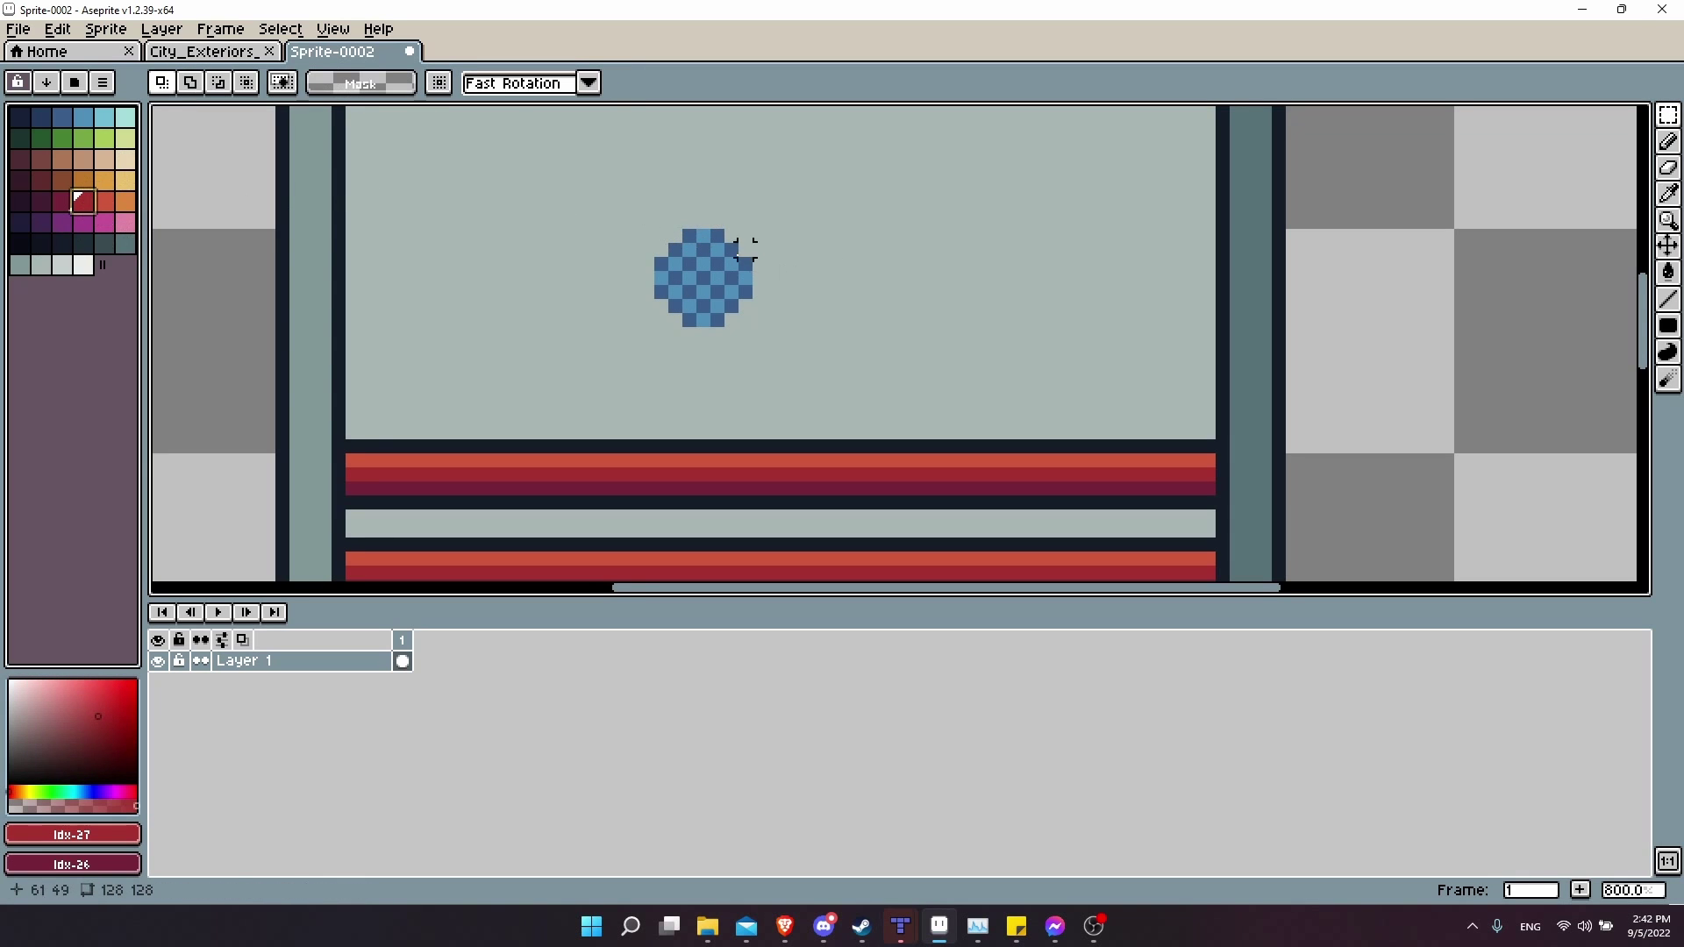
{"action": "left_click_drag", "start_coordinate": [608, 198], "coordinate": [855, 373]}
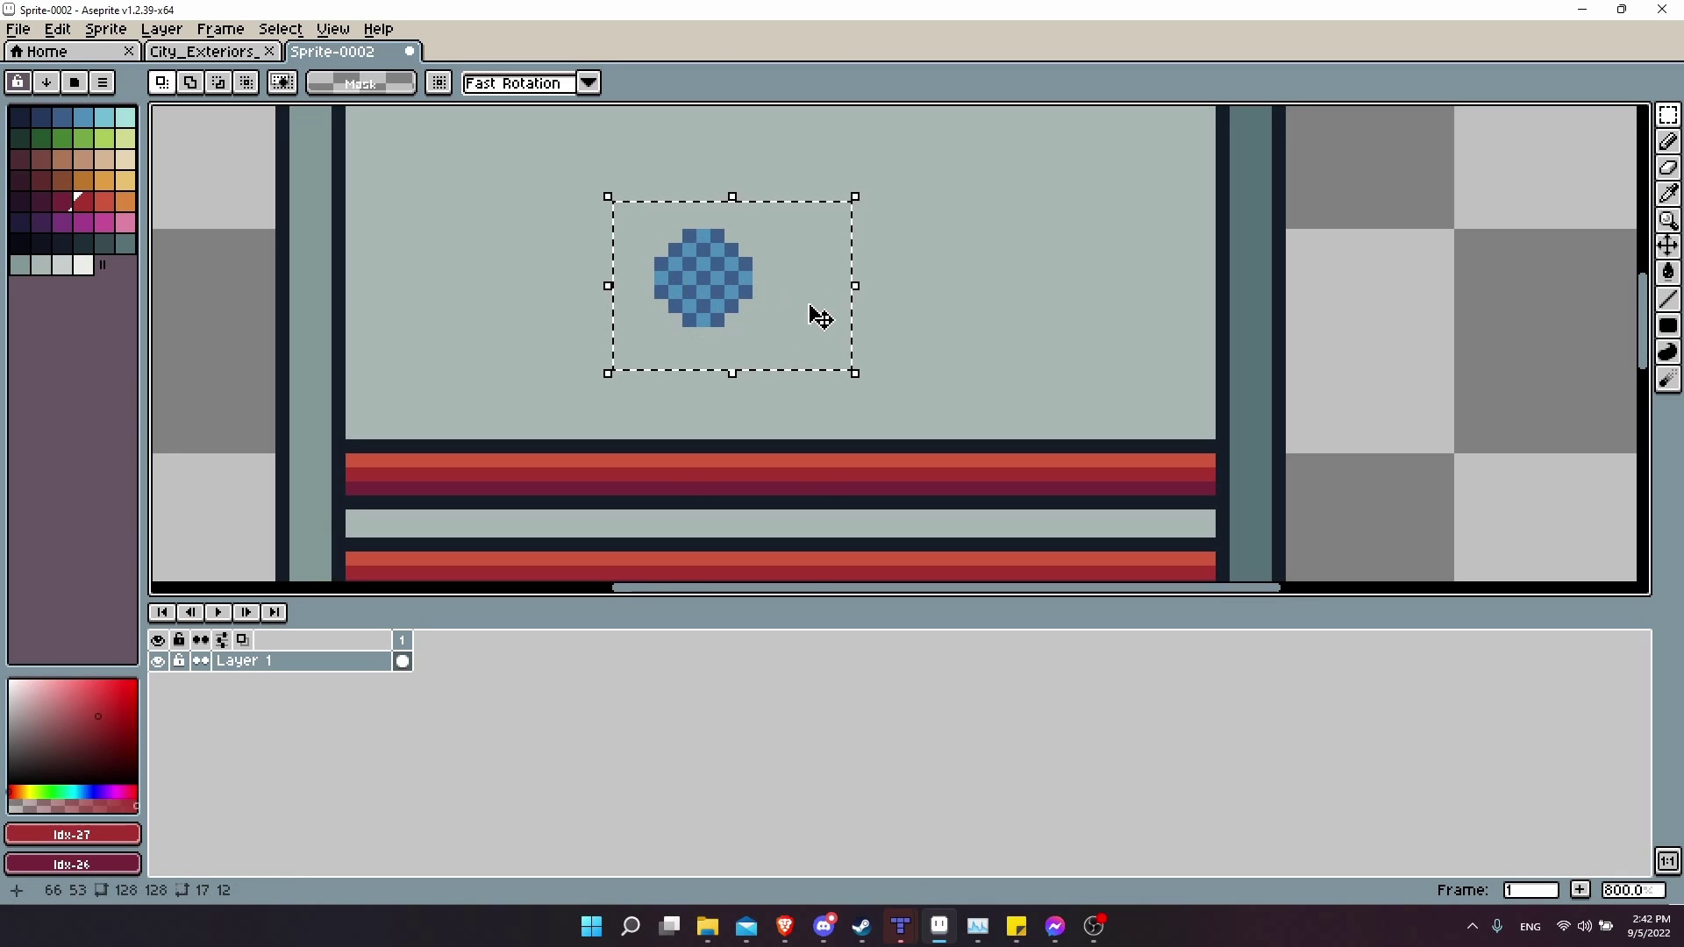
{"action": "key", "text": "x"}
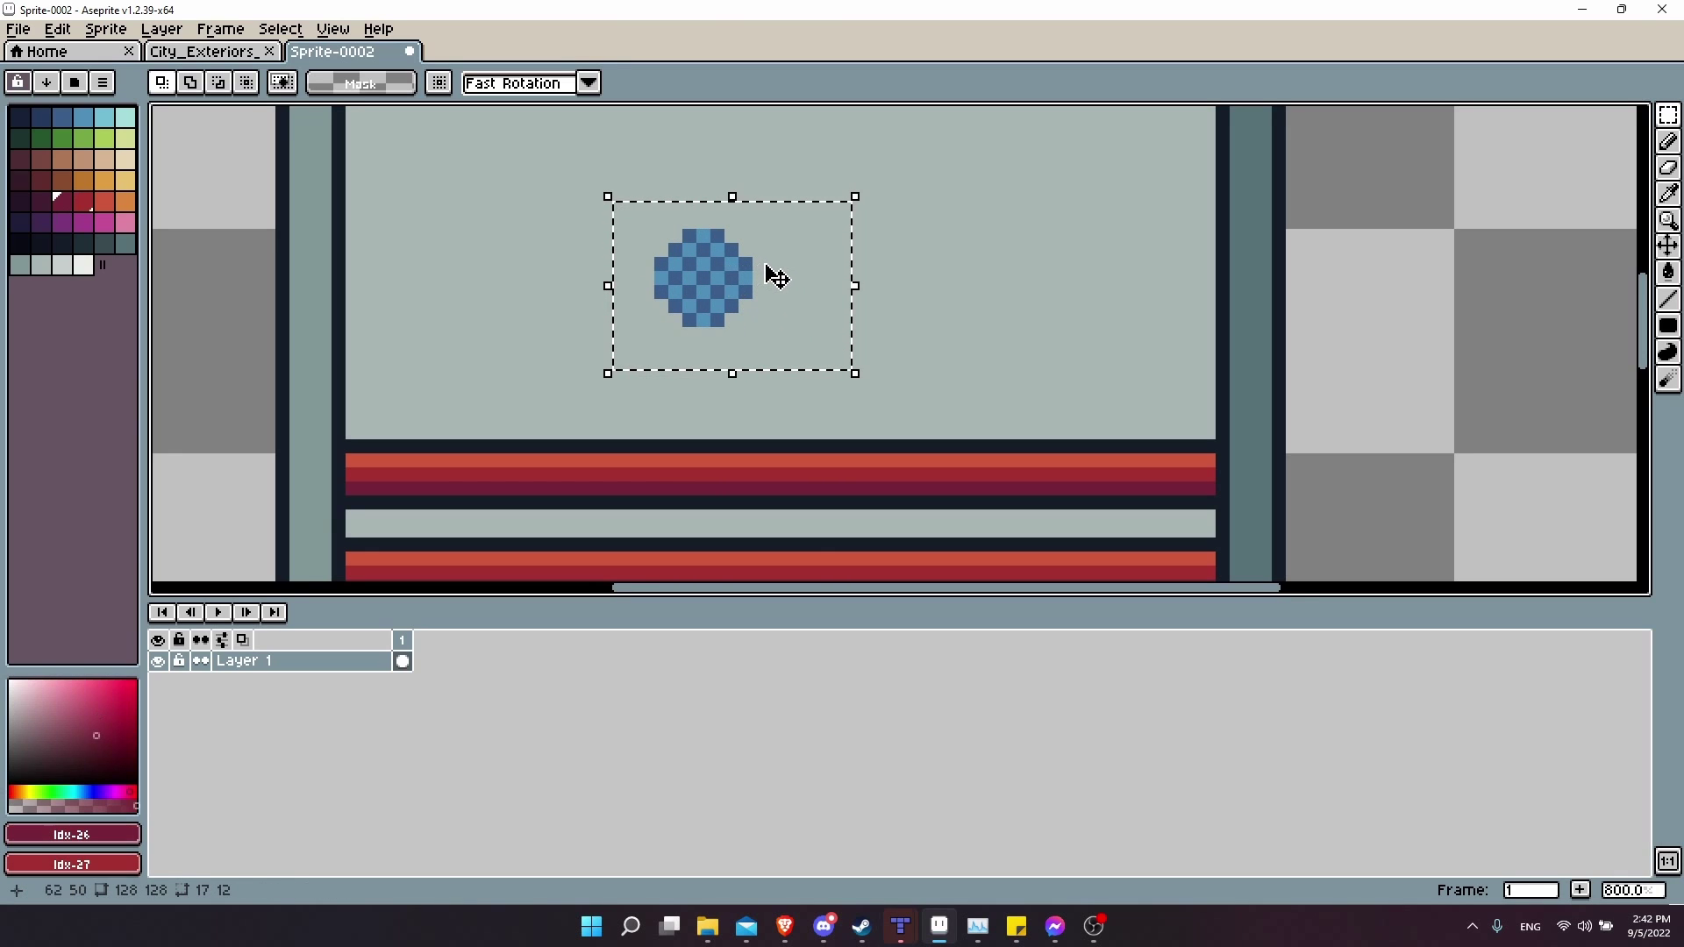
{"action": "key", "text": "i"}
{"action": "left_click", "coordinate": [738, 254]}
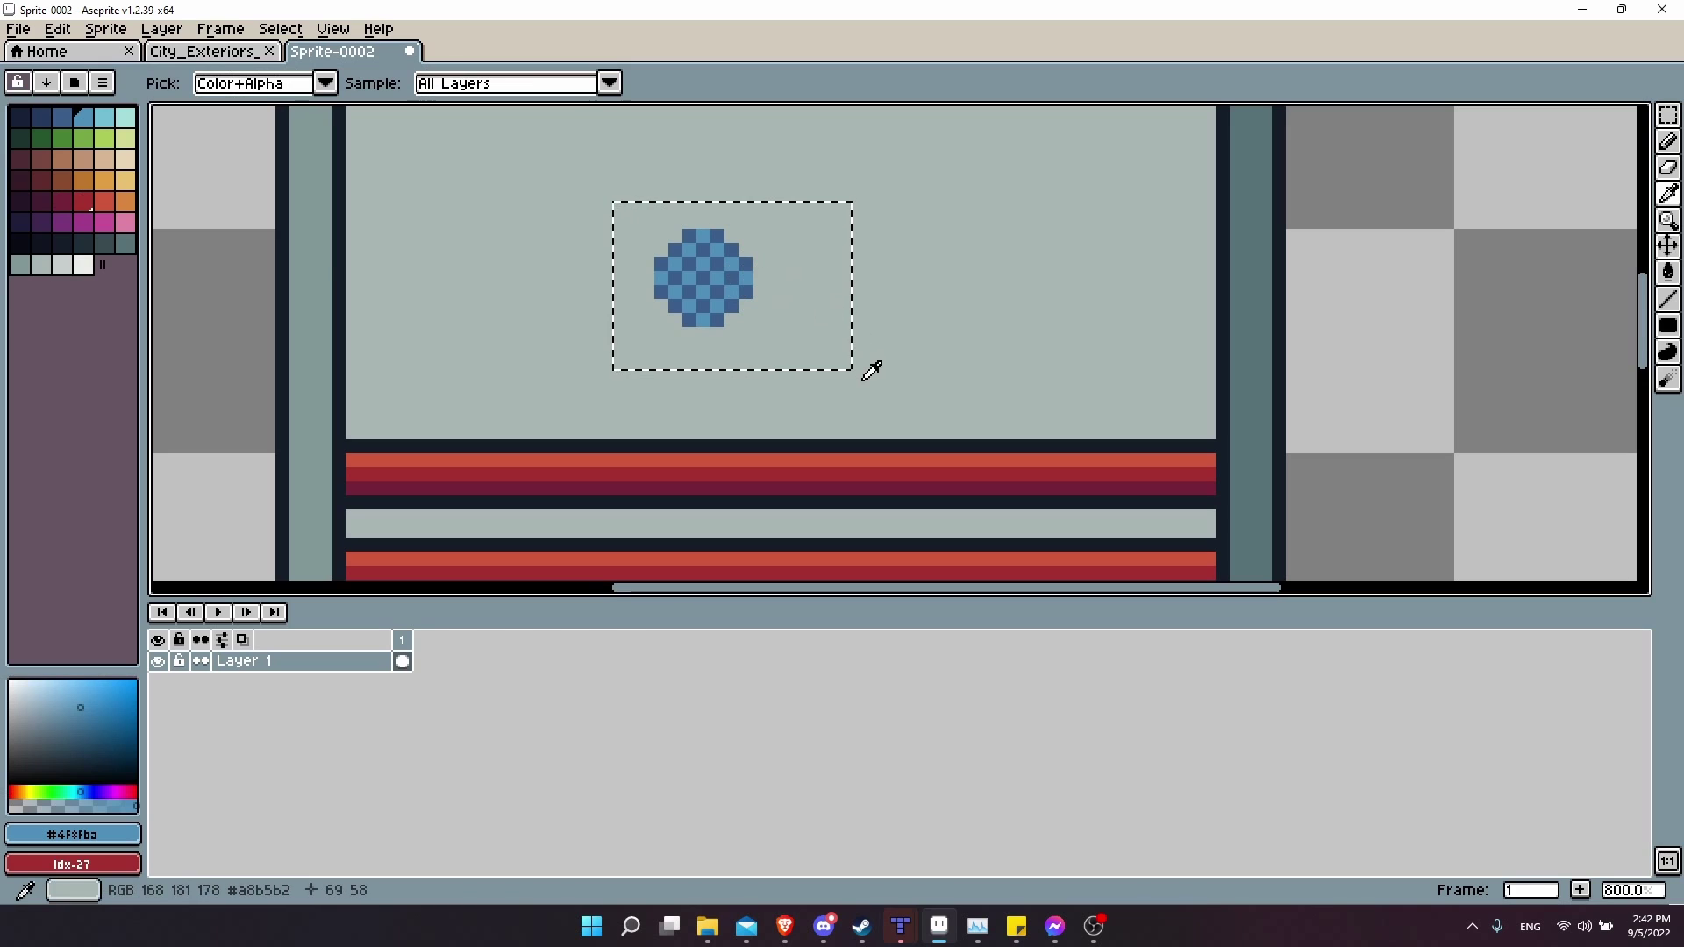
{"action": "key", "text": "m"}
{"action": "key", "text": "shift+r"}
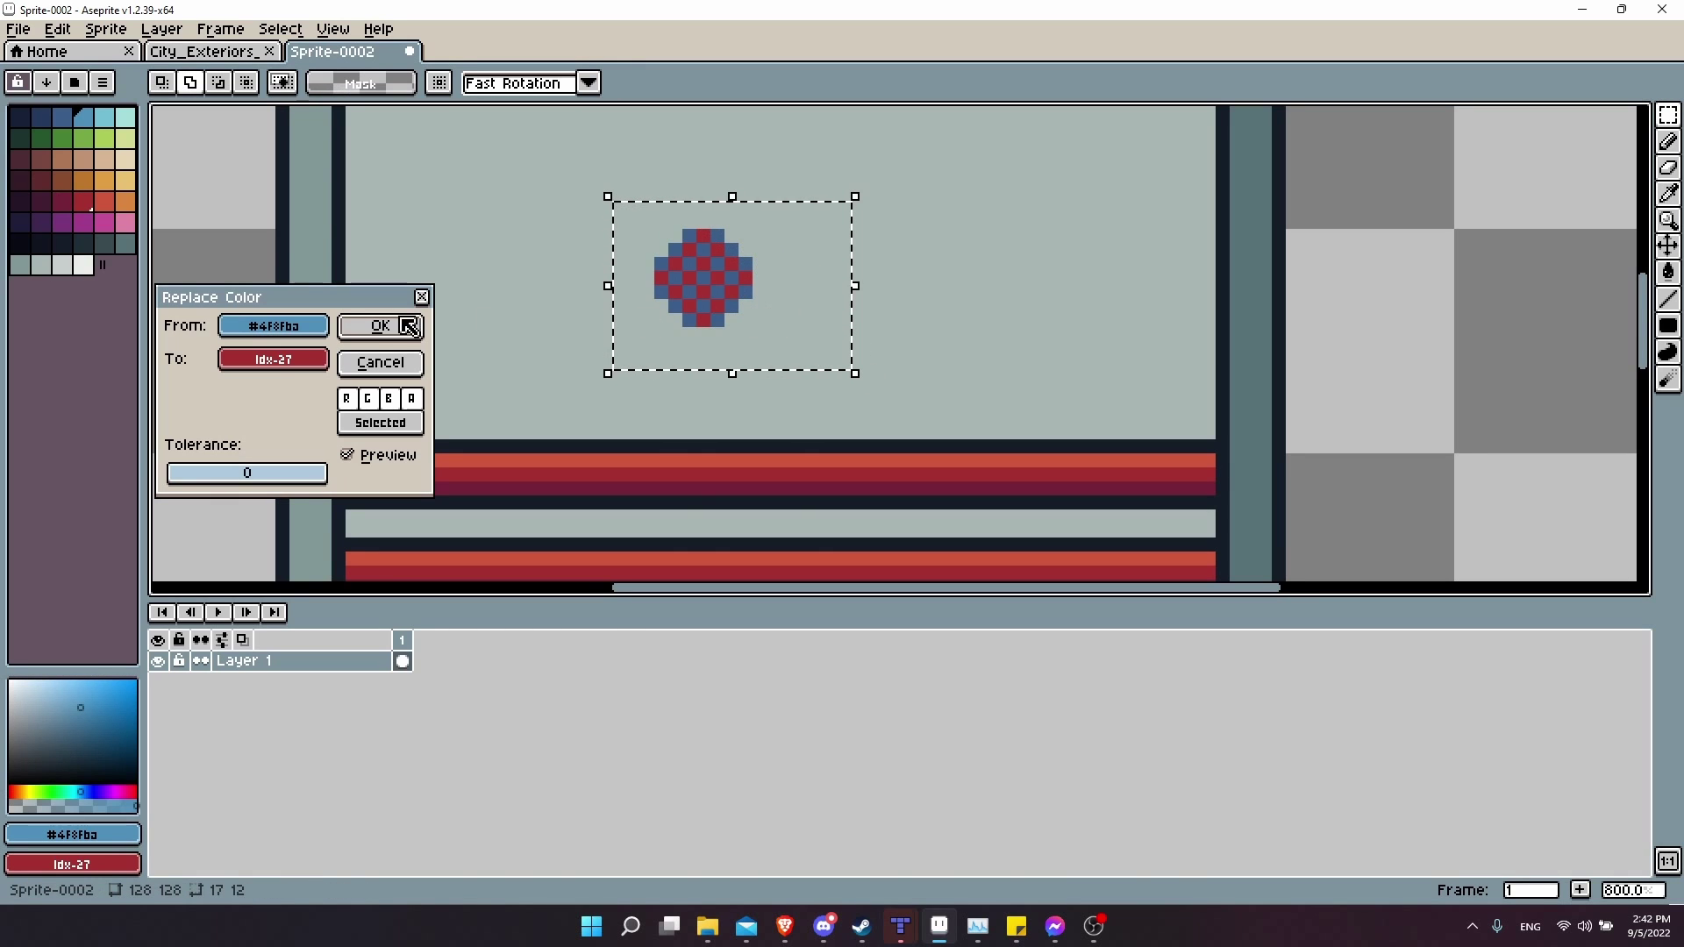
{"action": "left_click", "coordinate": [404, 328]}
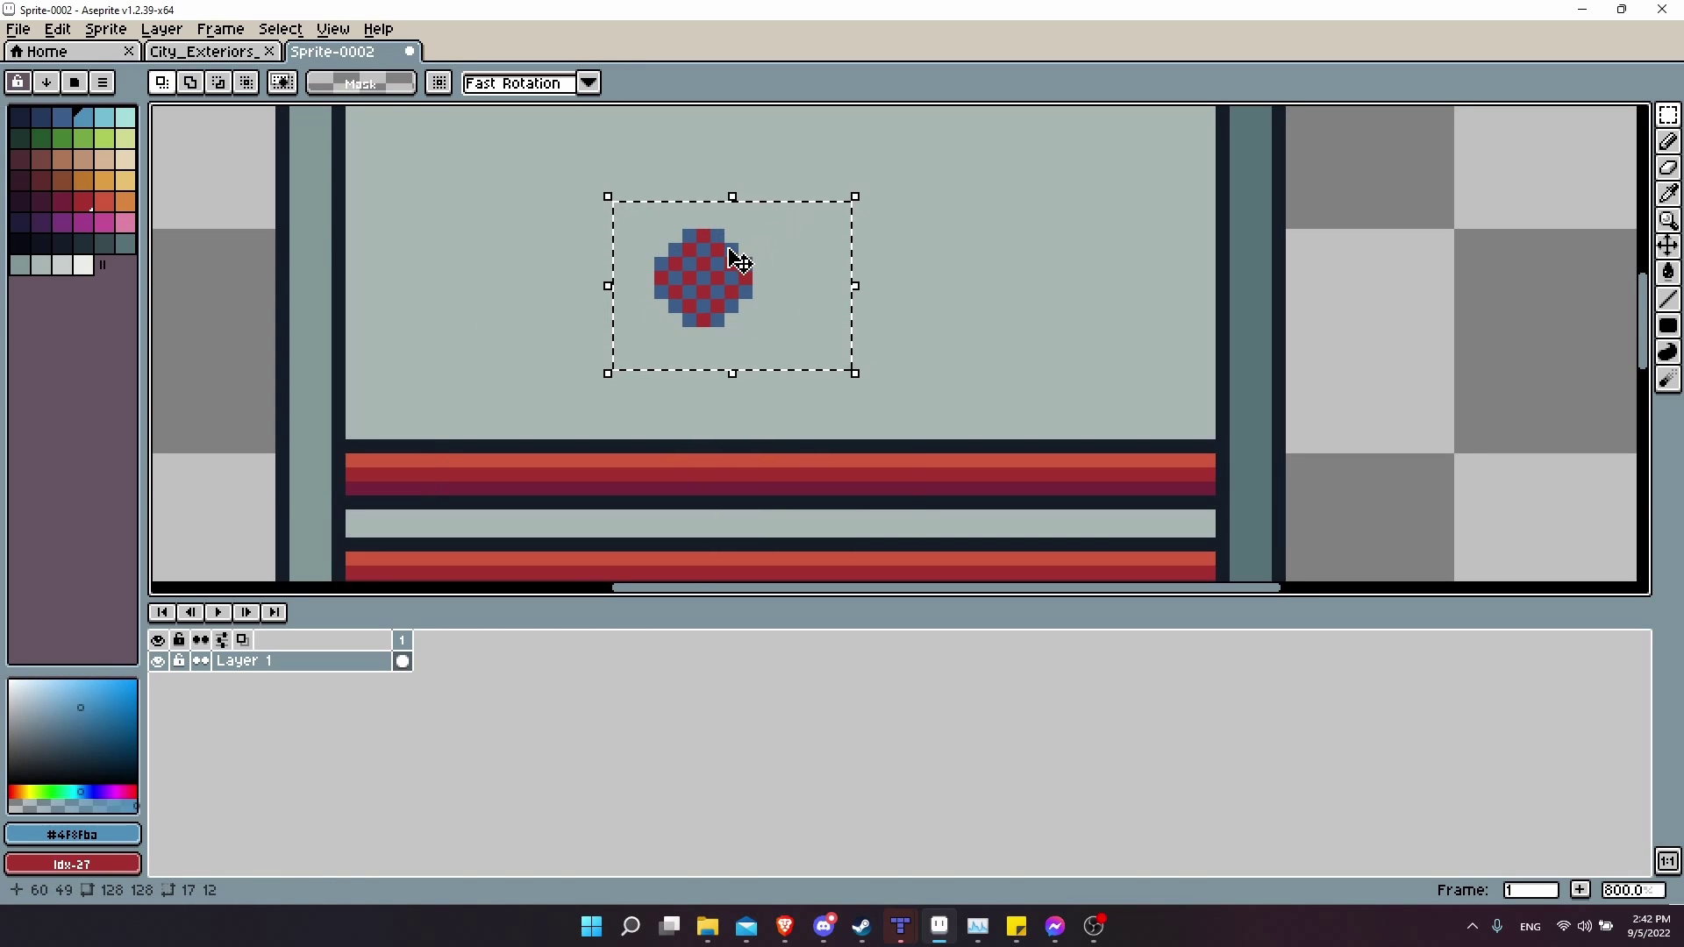
Replace the checkered circle's darker blue #3c5e8b with the dark maroon #752438 (palette index 26).
{"action": "left_click", "coordinate": [66, 207]}
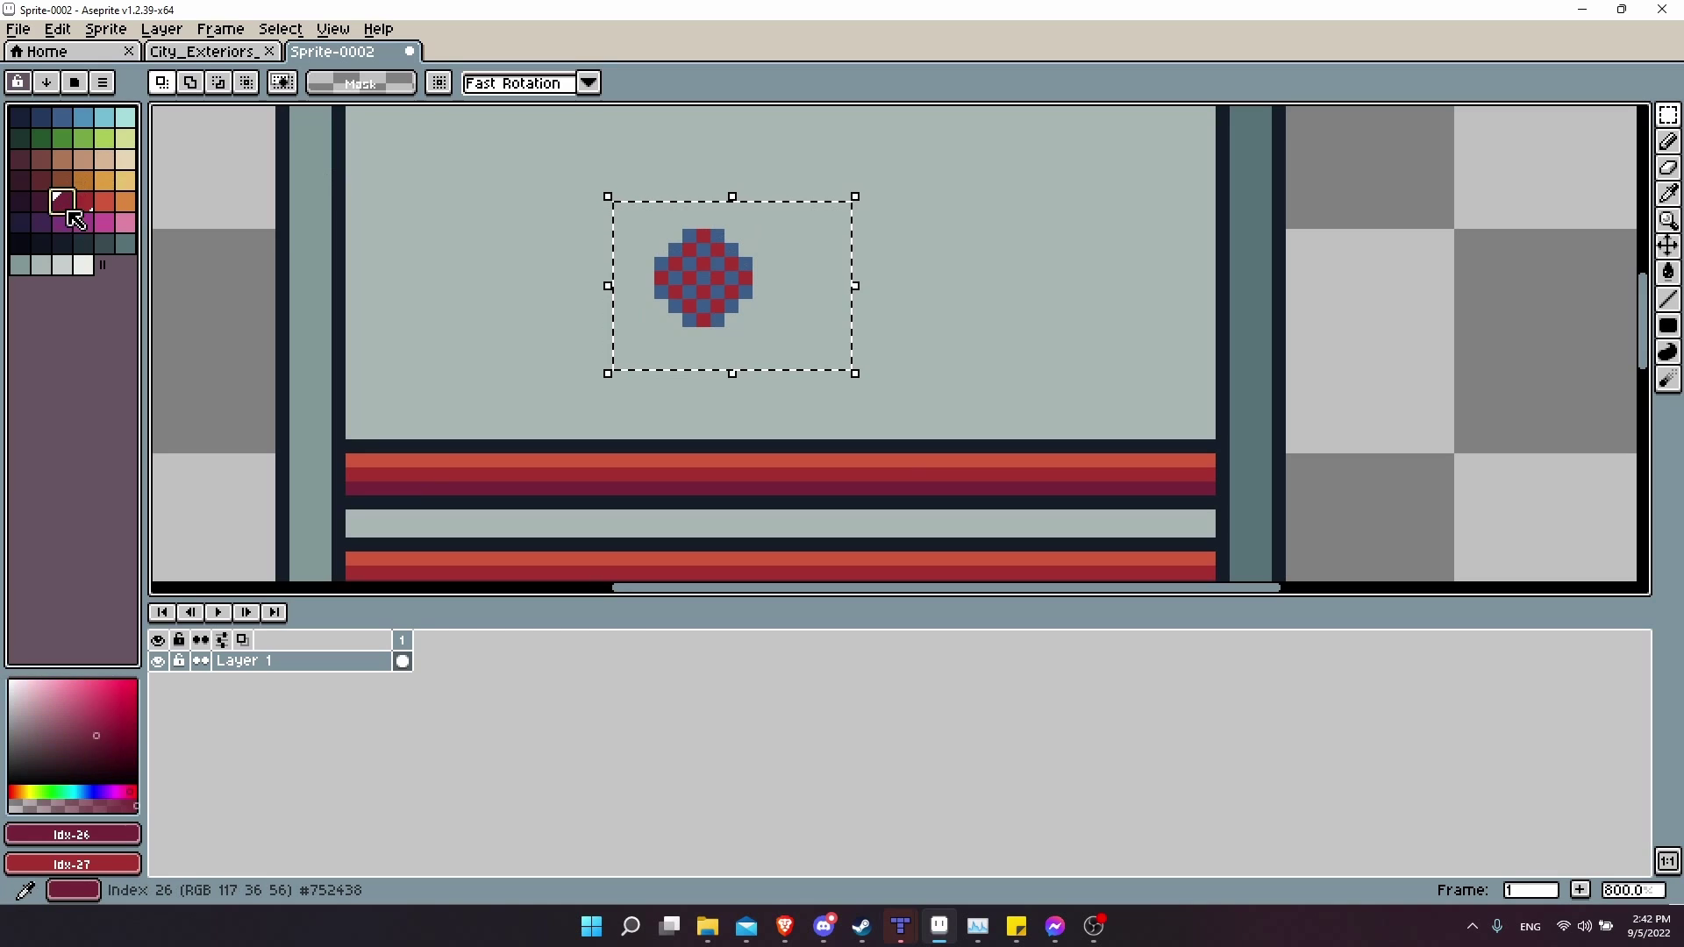
{"action": "key", "text": "x"}
{"action": "key", "text": "i"}
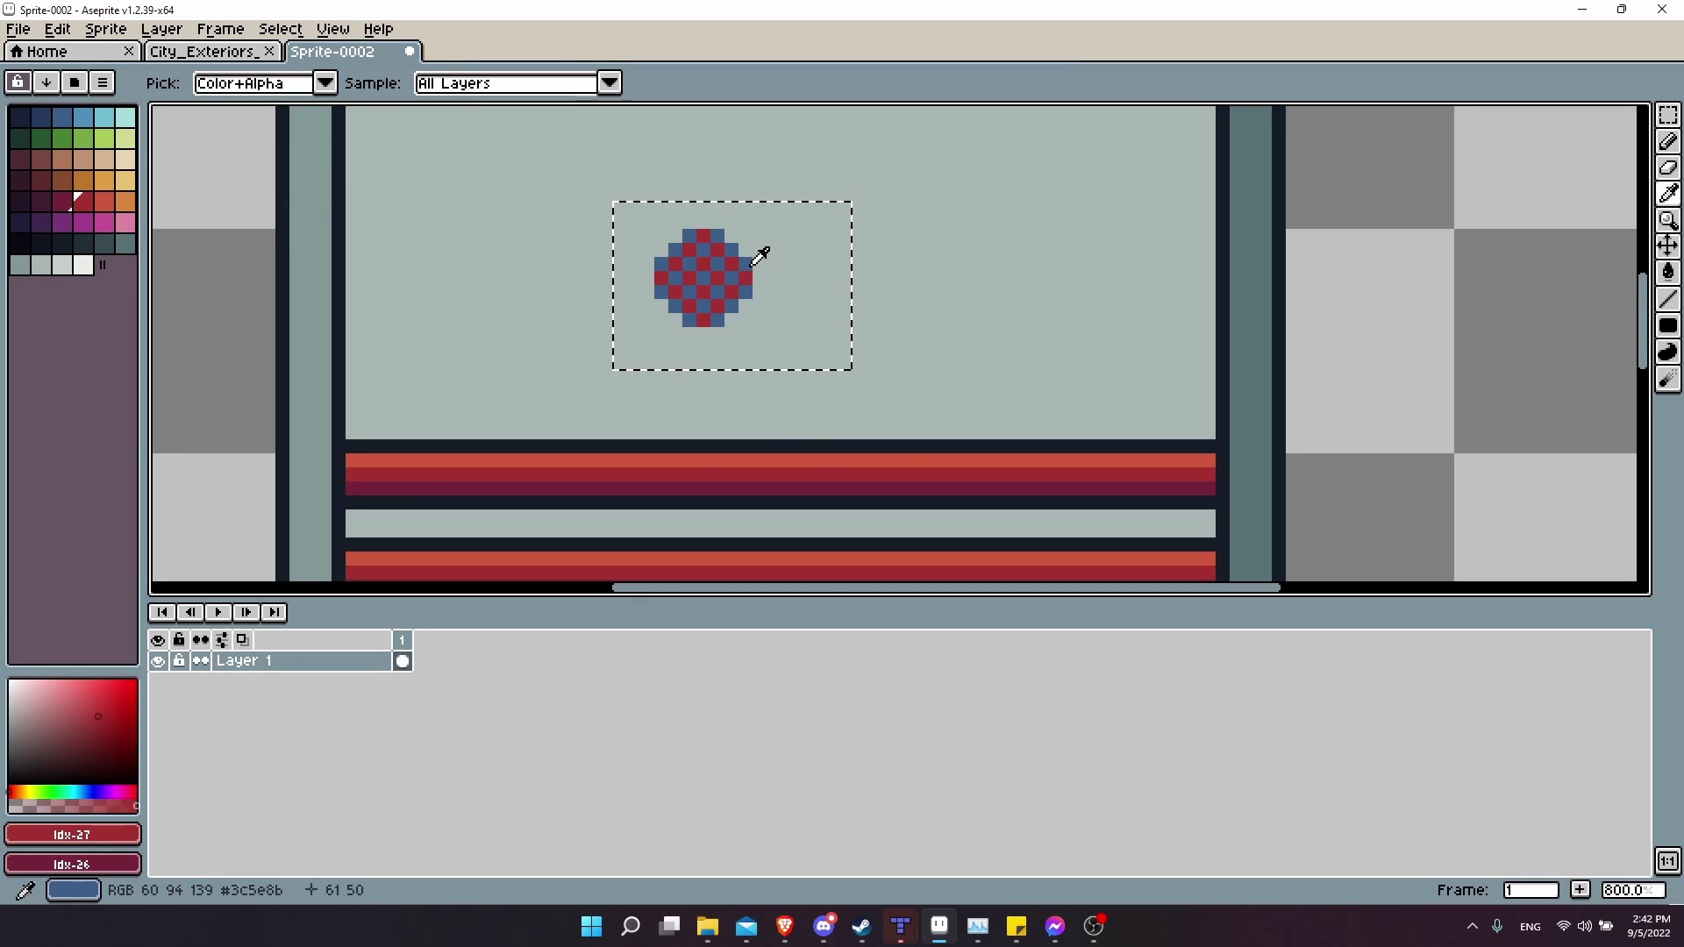
{"action": "left_click", "coordinate": [747, 259]}
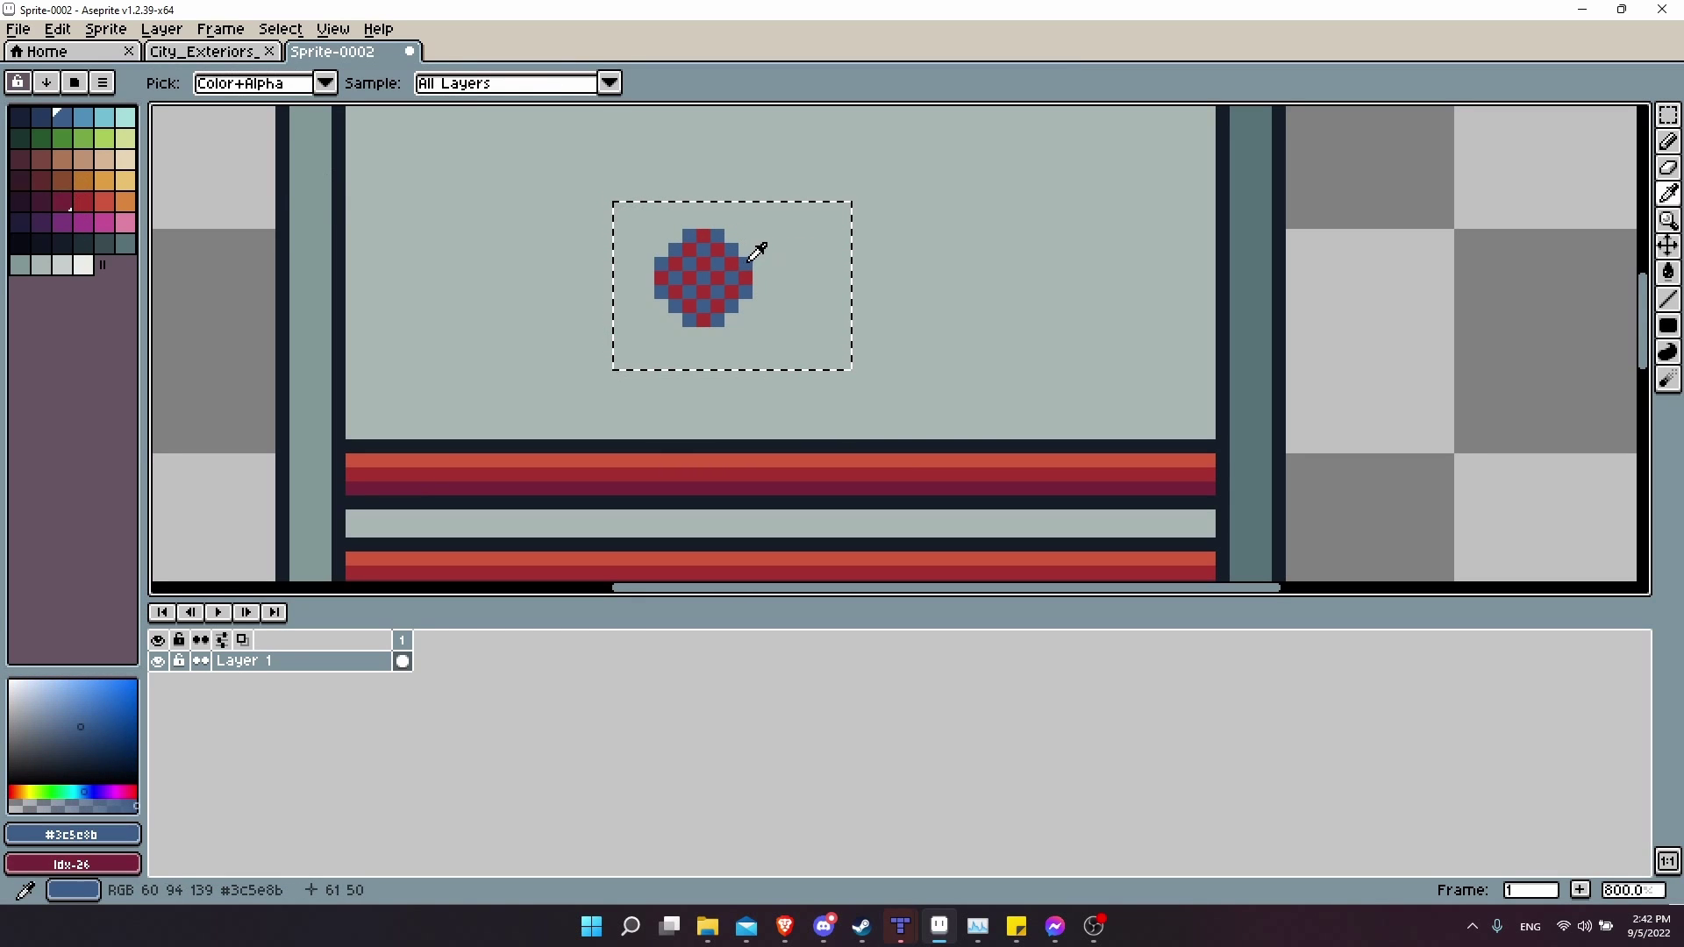
{"action": "key", "text": "m"}
{"action": "key", "text": "shift+r"}
{"action": "left_click", "coordinate": [416, 342]}
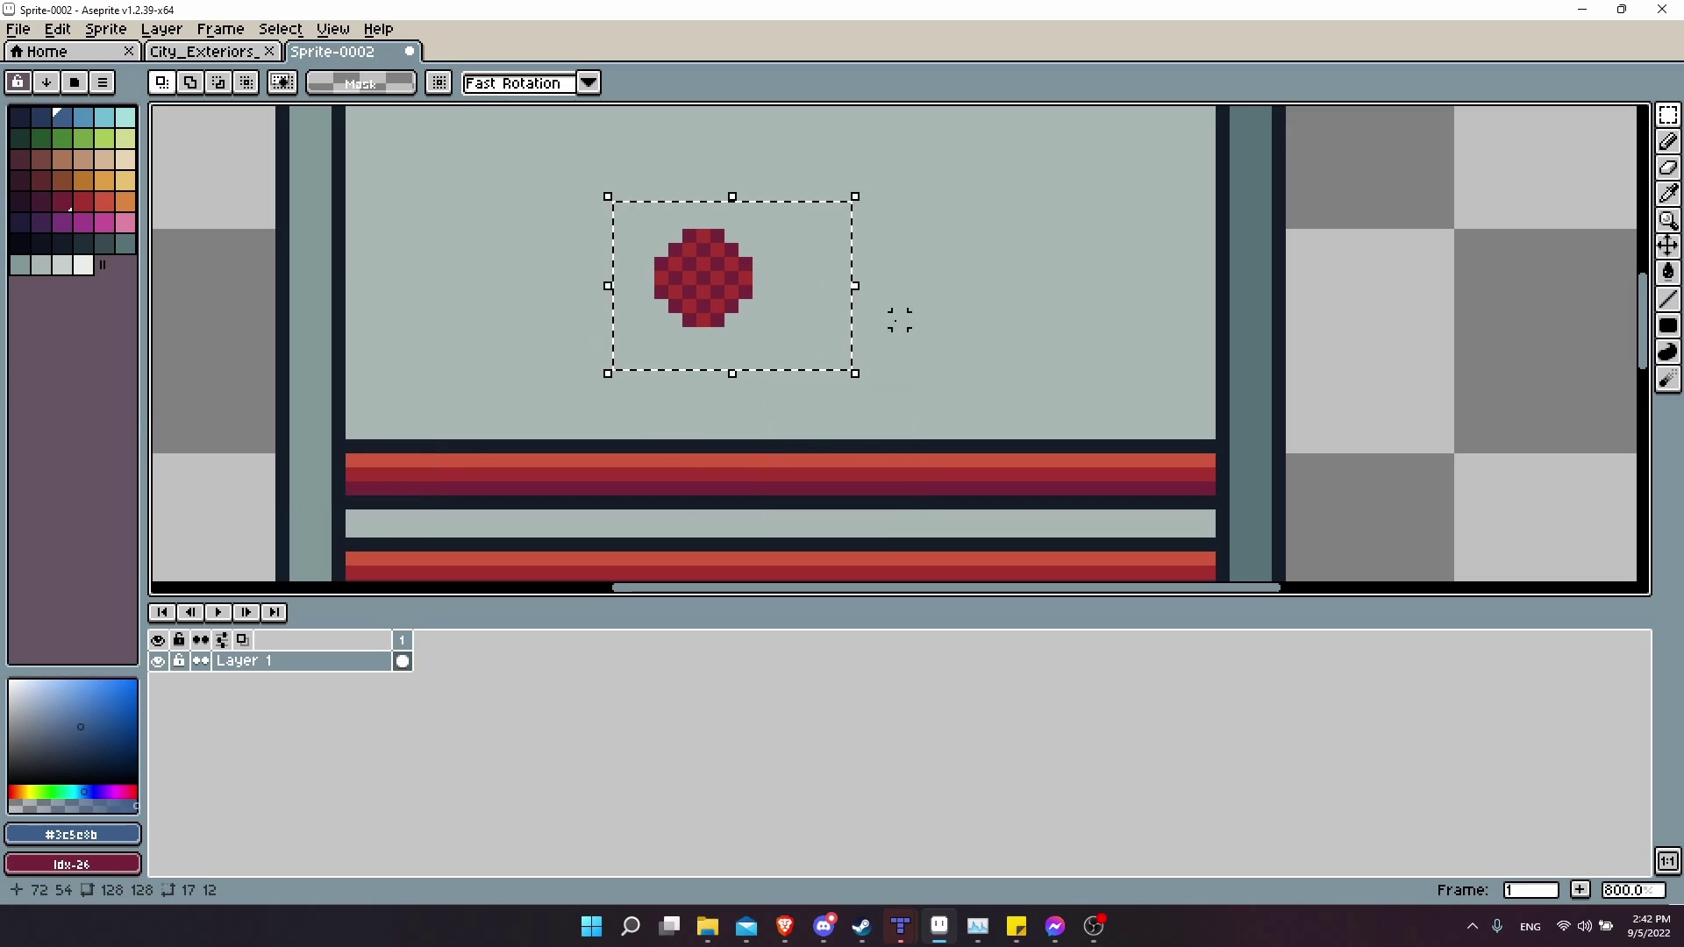
{"action": "scroll", "coordinate": [895, 319], "scroll_direction": "down", "scroll_amount": 1}
{"action": "scroll", "coordinate": [796, 297], "scroll_direction": "up", "scroll_amount": 2}
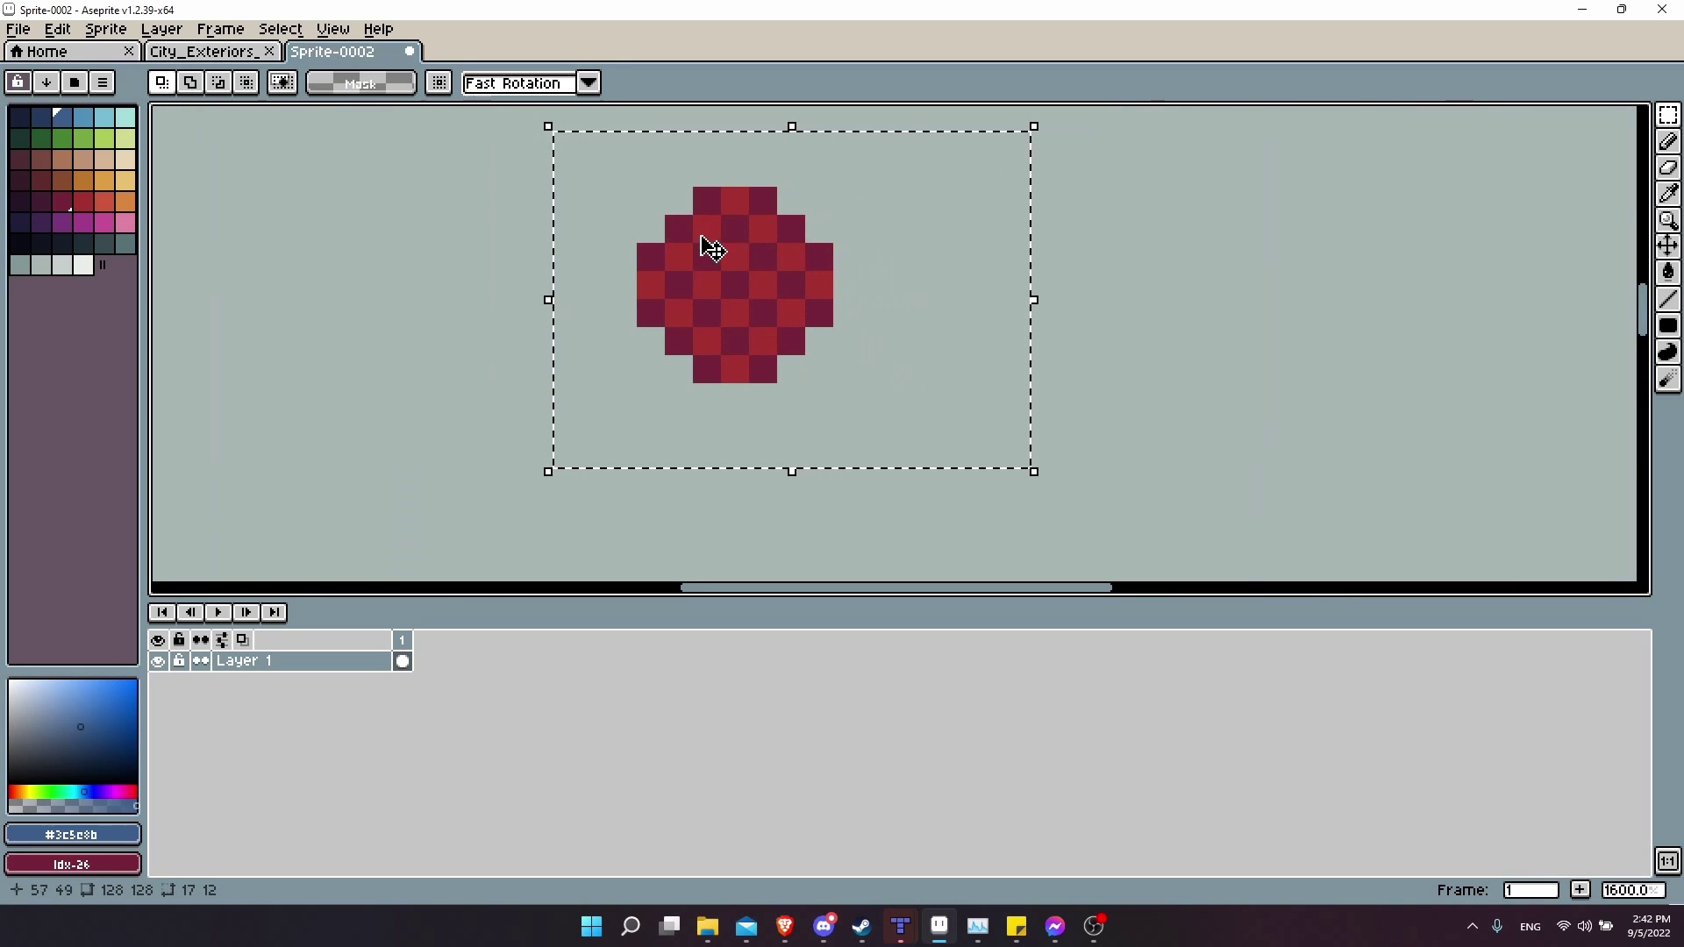
{"action": "scroll", "coordinate": [963, 372], "scroll_direction": "down", "scroll_amount": 4}
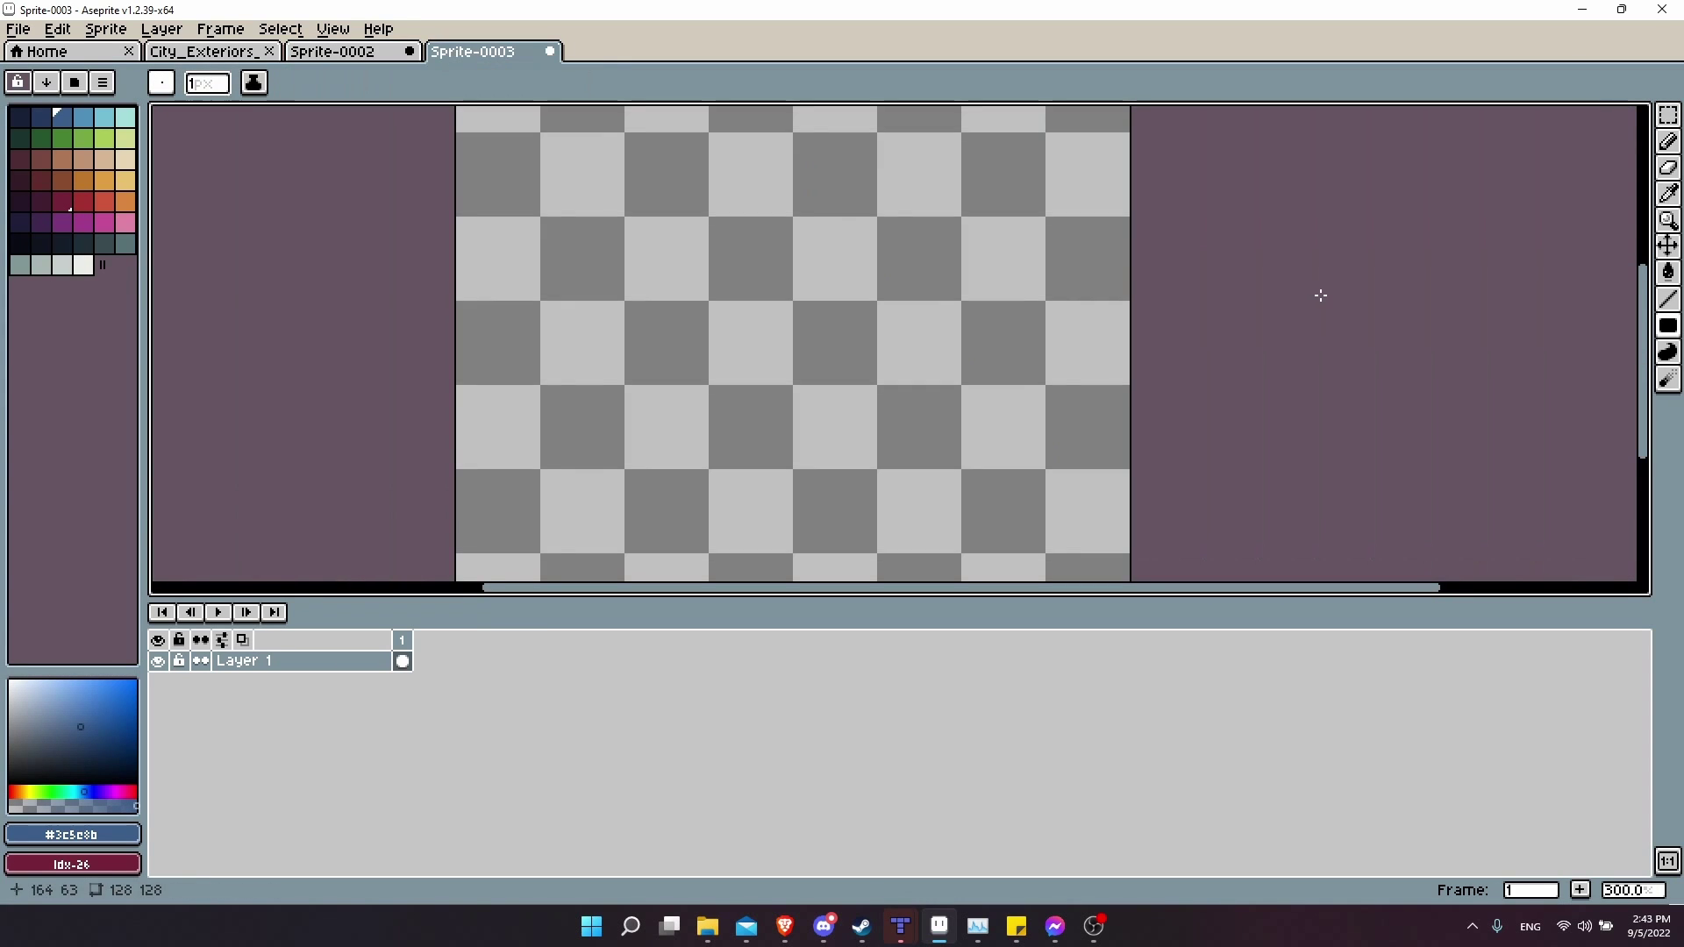
{"action": "left_click", "coordinate": [1666, 334]}
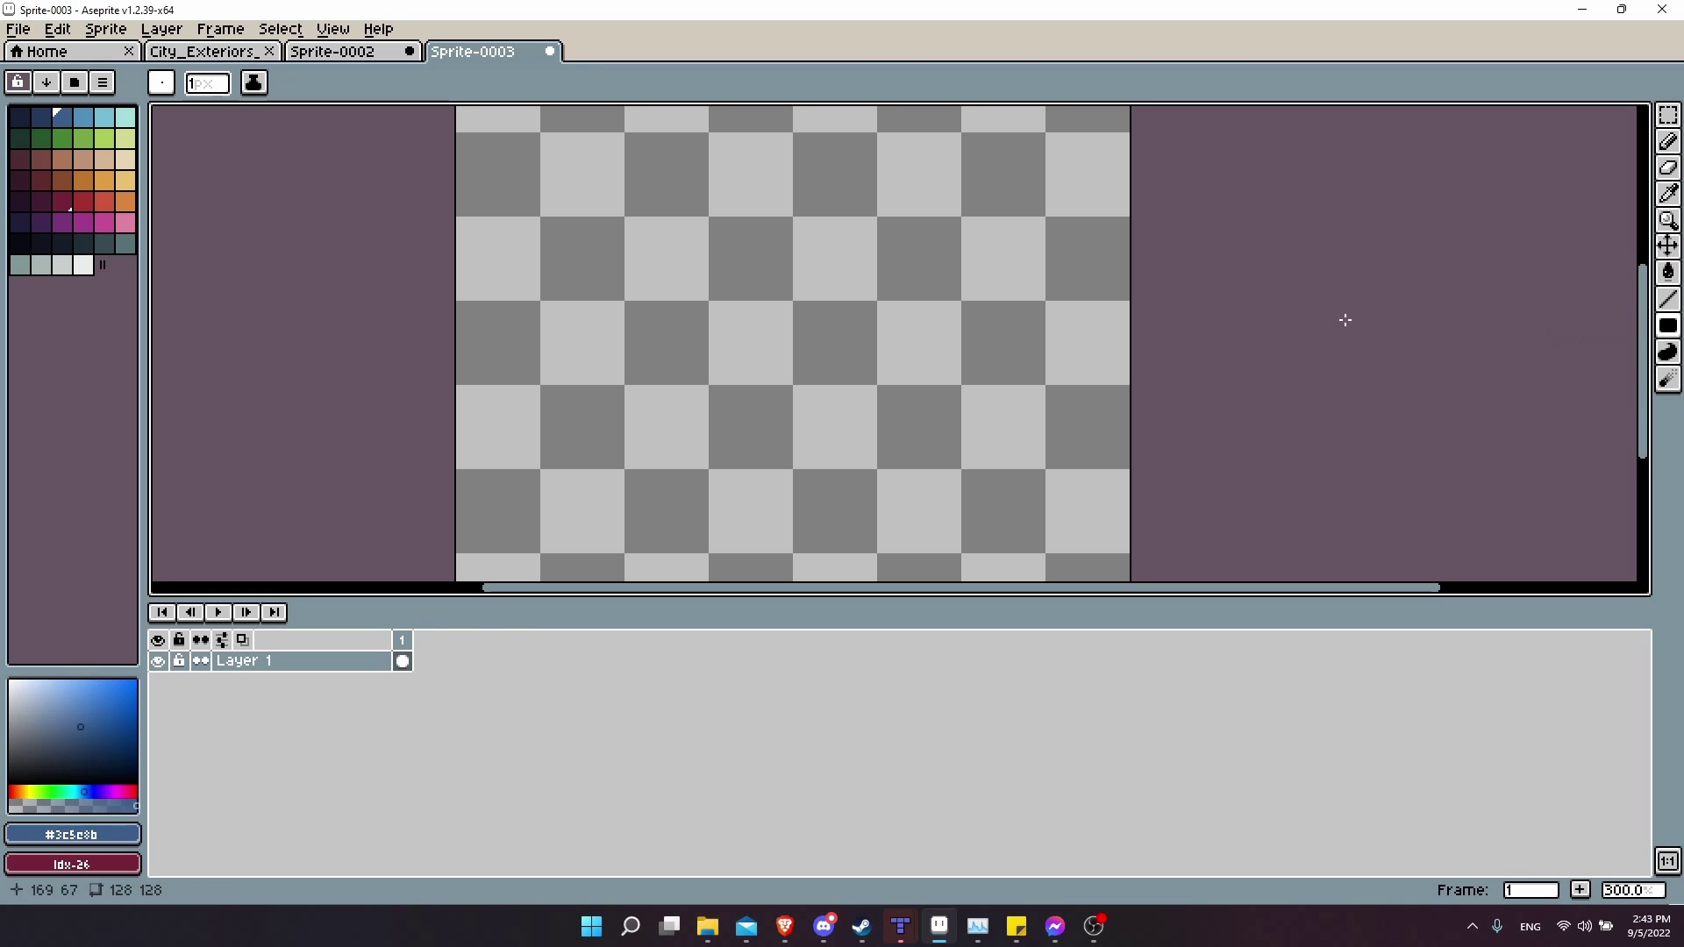
{"action": "left_click_drag", "start_coordinate": [1341, 319], "coordinate": [1349, 387]}
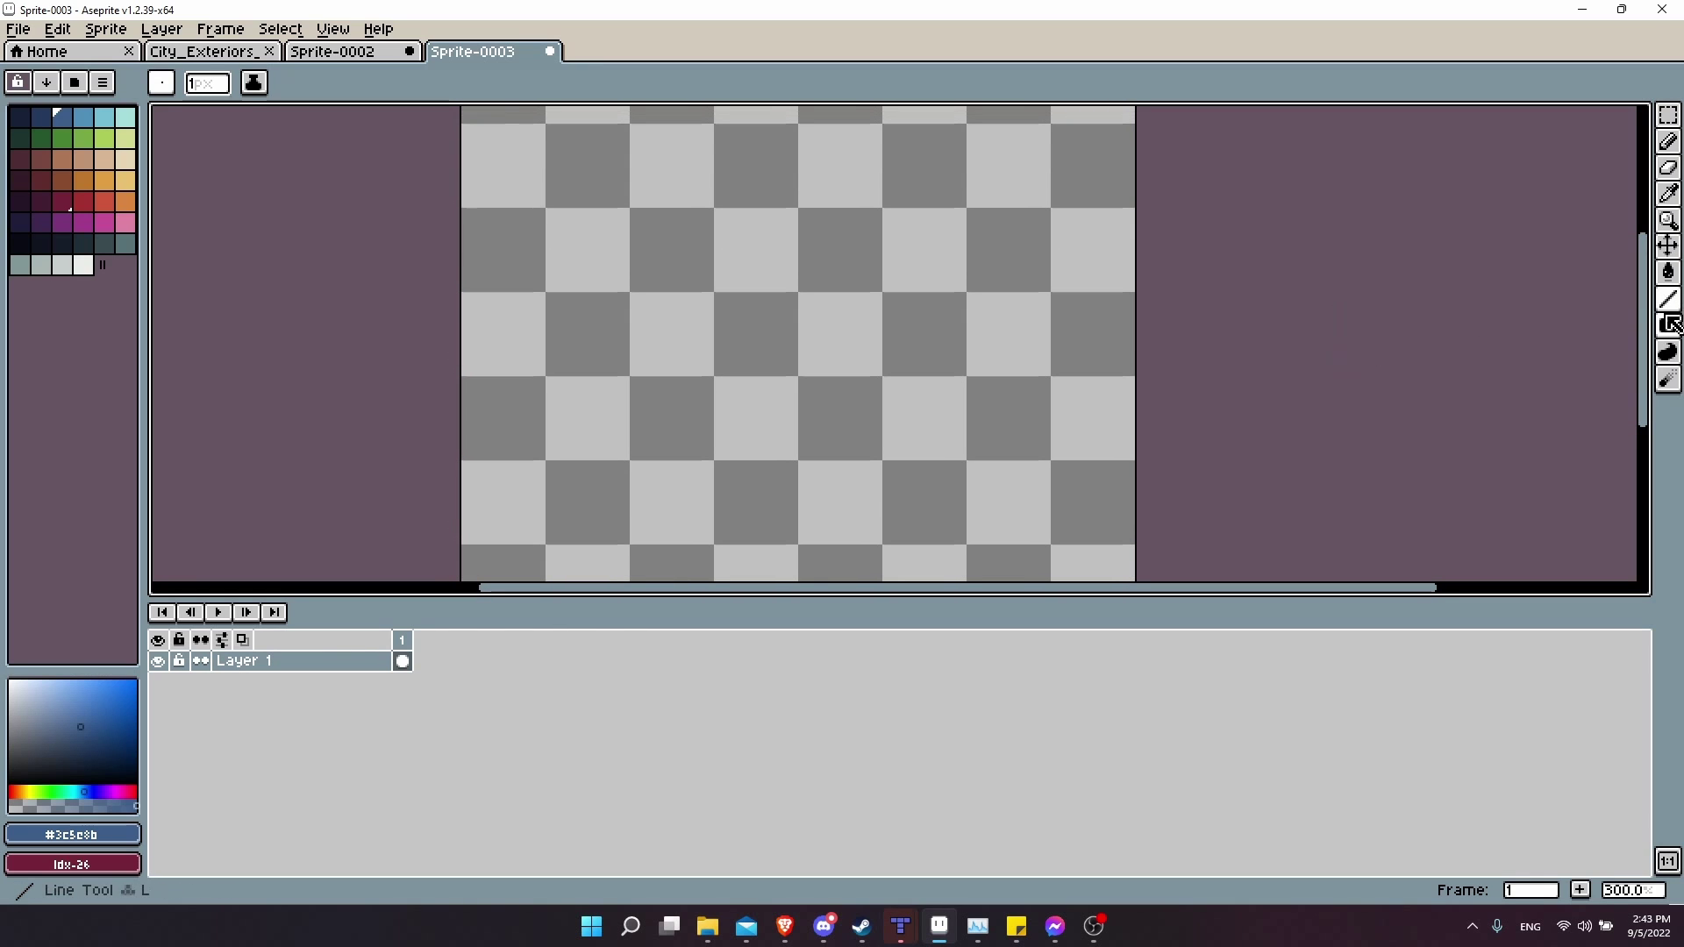
Draw a square outline about 64 × 64 pixels with the Rectangle tool in dark slate palette color 39.
{"action": "mouse_move", "coordinate": [1665, 338]}
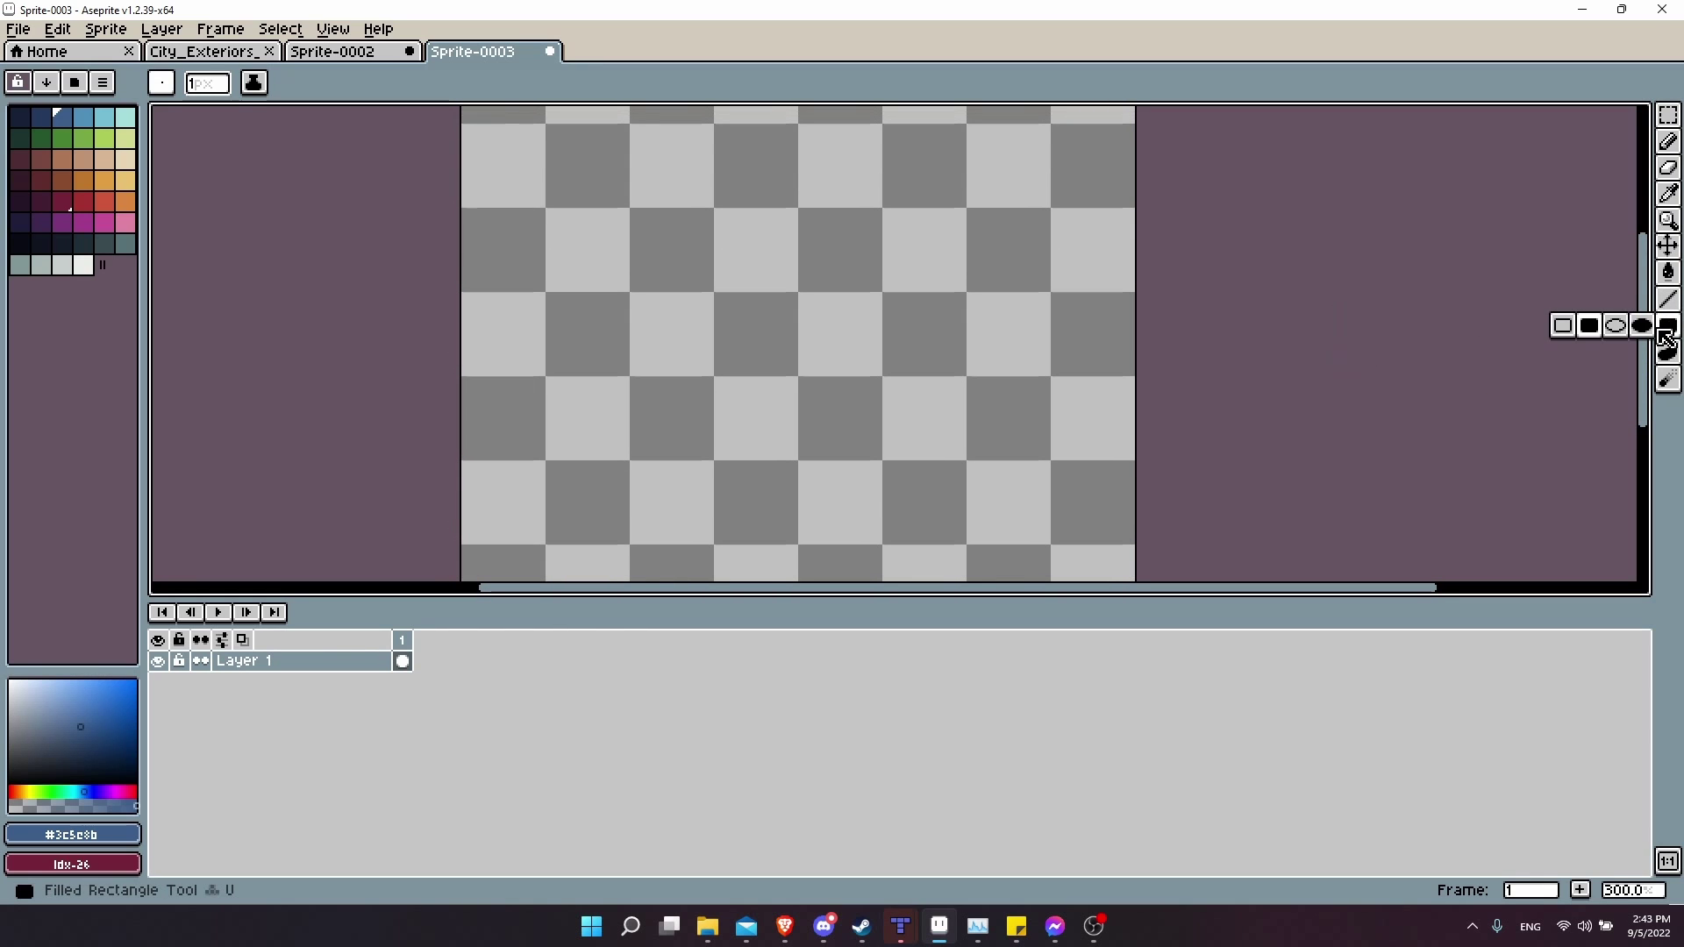
{"action": "left_click", "coordinate": [1587, 326]}
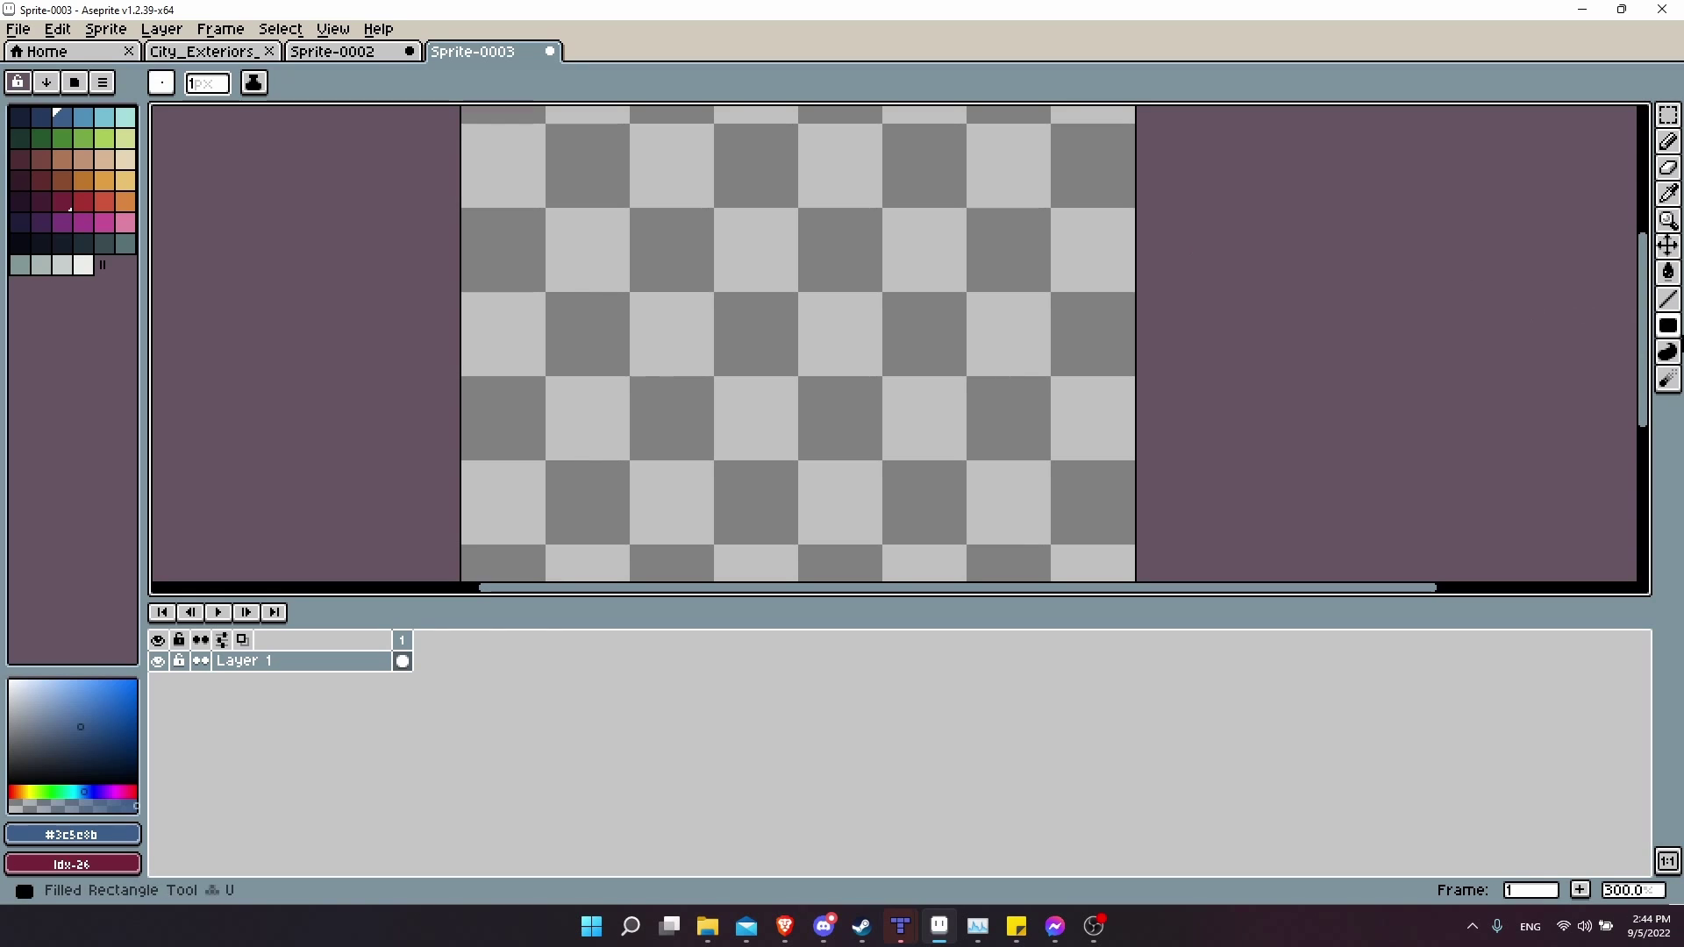
{"action": "key", "text": "u"}
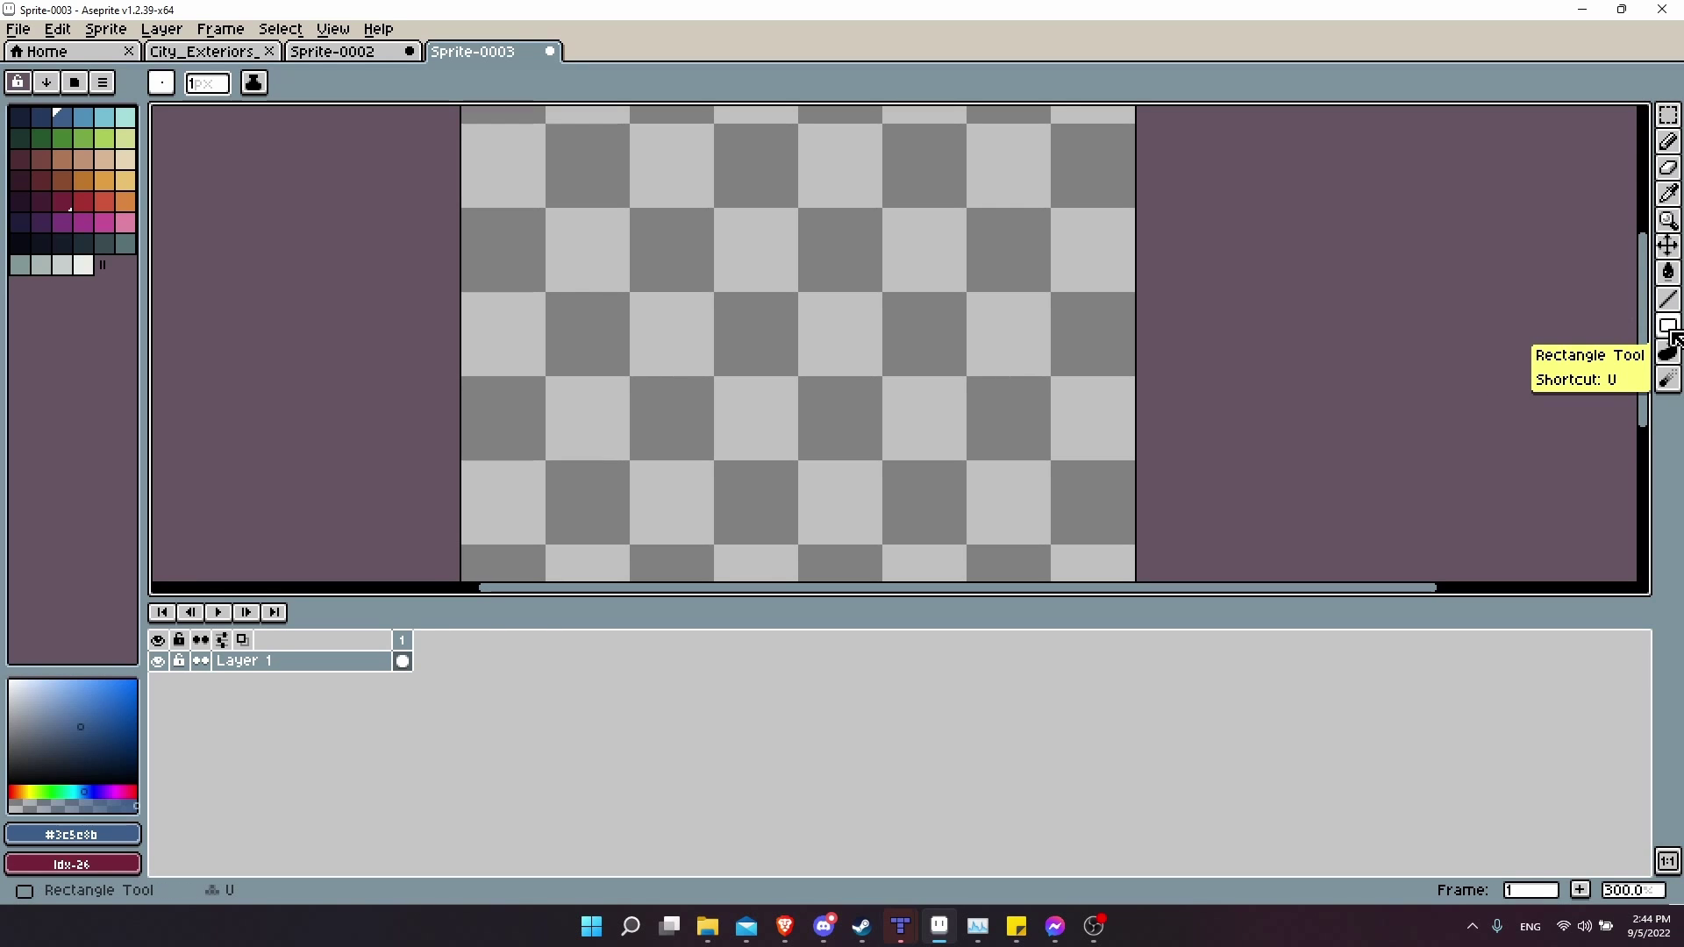
{"action": "key", "text": "u"}
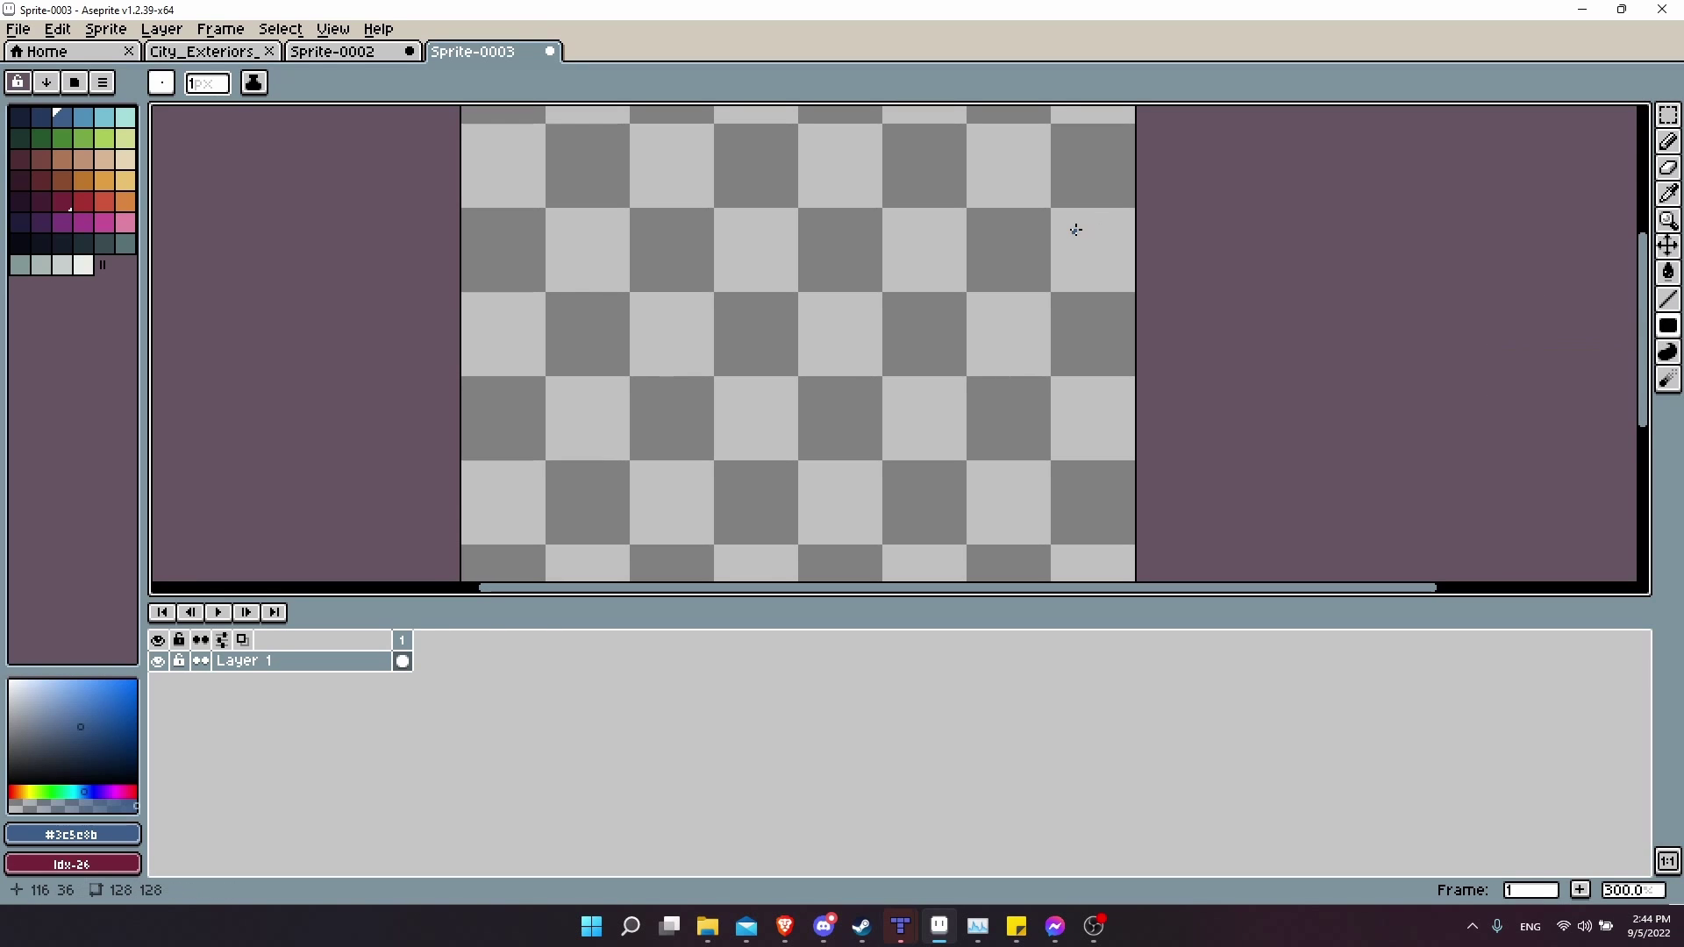
{"action": "left_click_drag", "start_coordinate": [1044, 277], "coordinate": [952, 194]}
{"action": "key", "text": "u"}
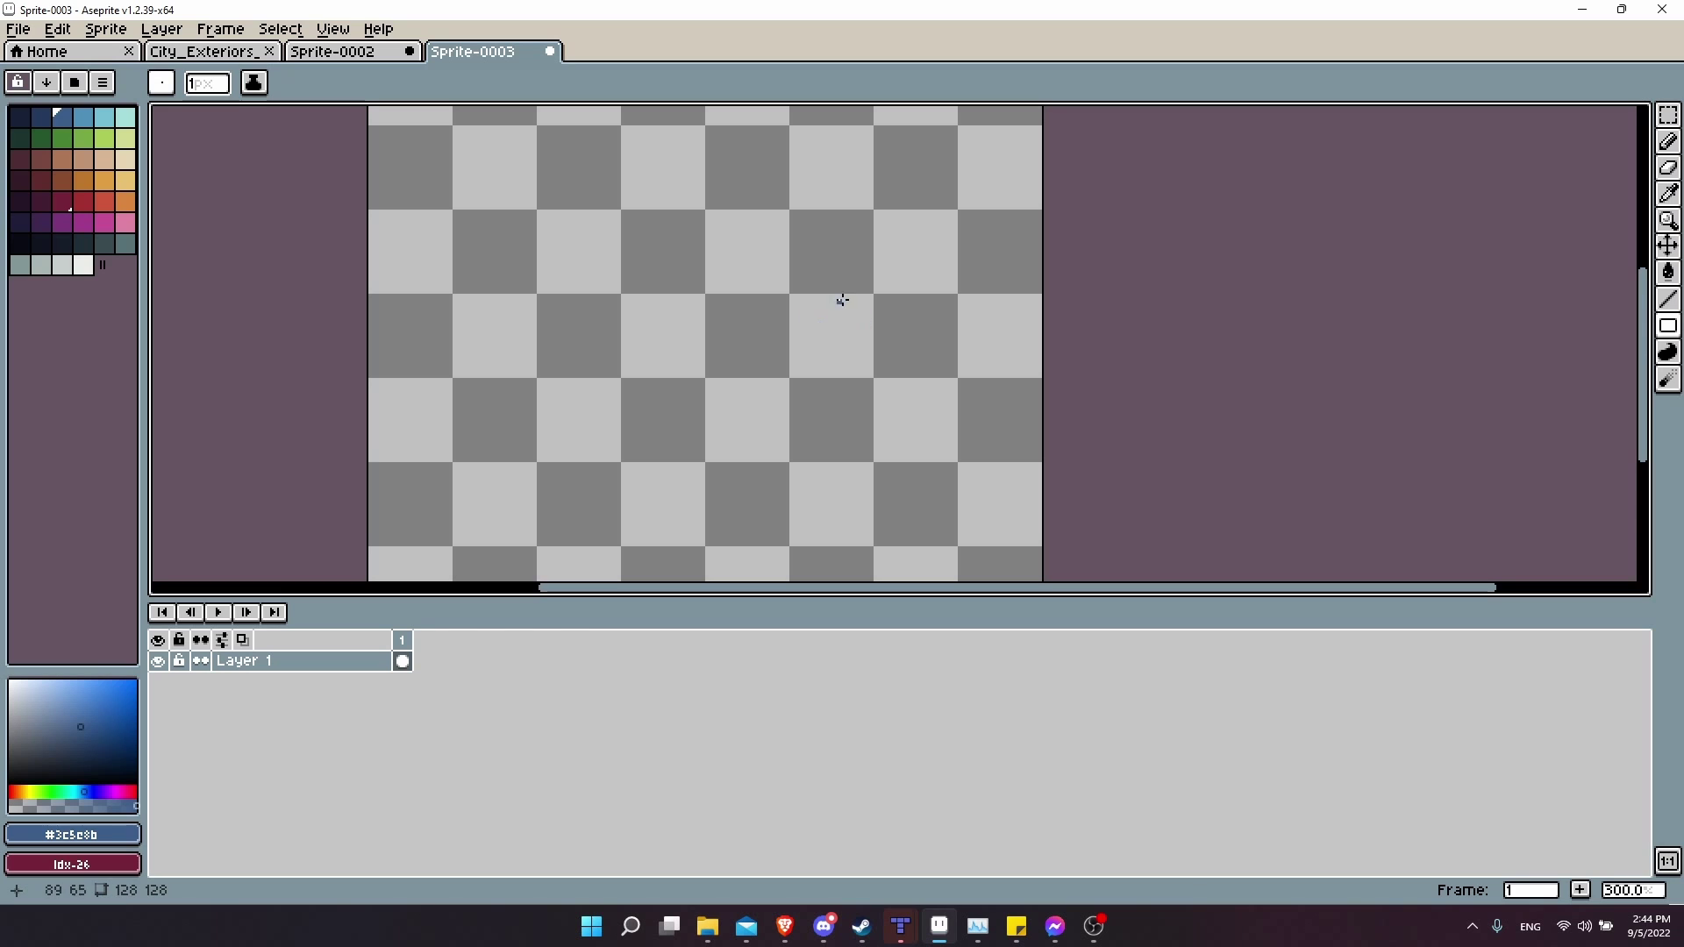
{"action": "left_click_drag", "start_coordinate": [834, 324], "coordinate": [864, 338]}
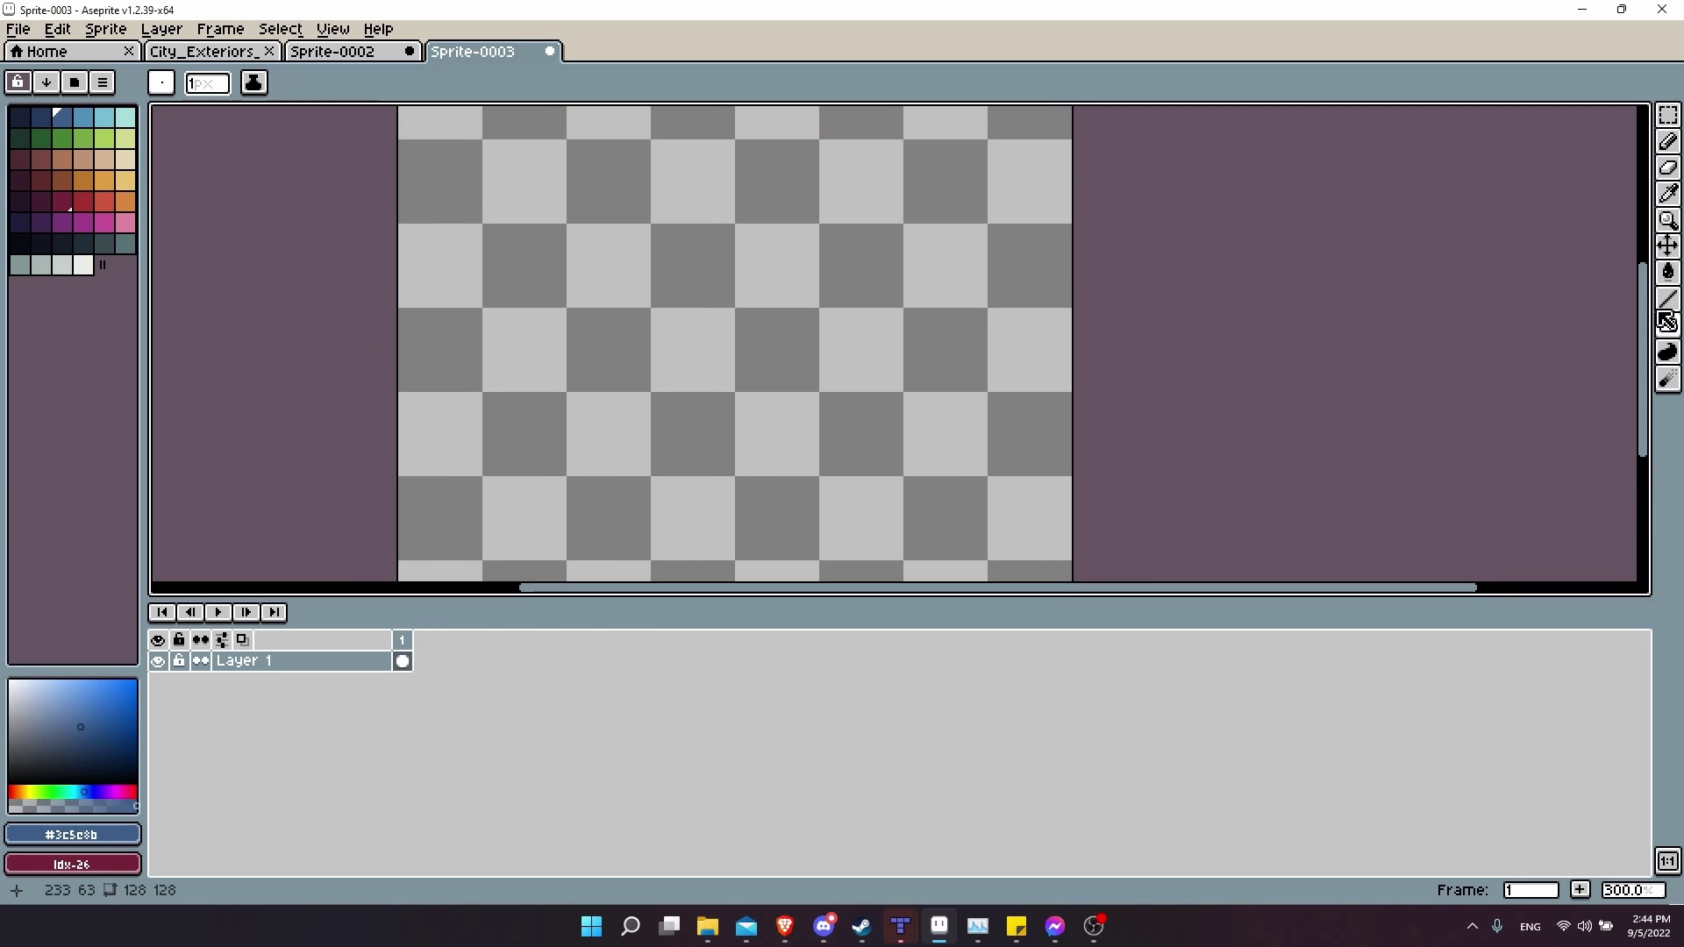
{"action": "left_click", "coordinate": [83, 245]}
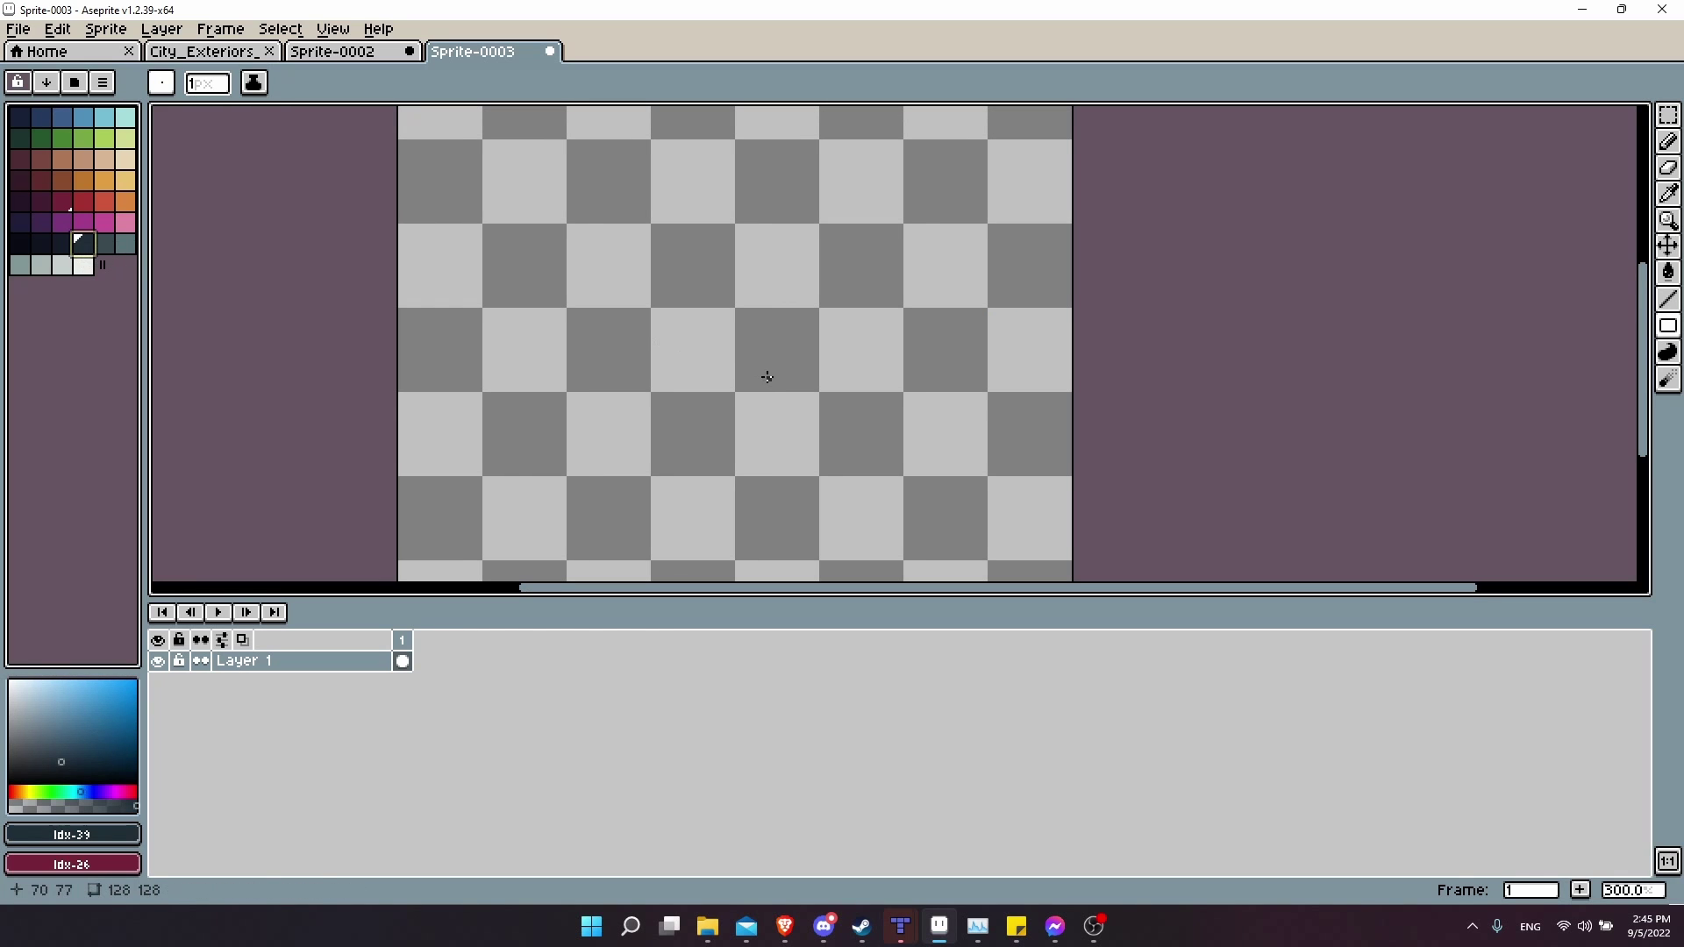
{"action": "left_click_drag", "start_coordinate": [757, 379], "coordinate": [676, 327]}
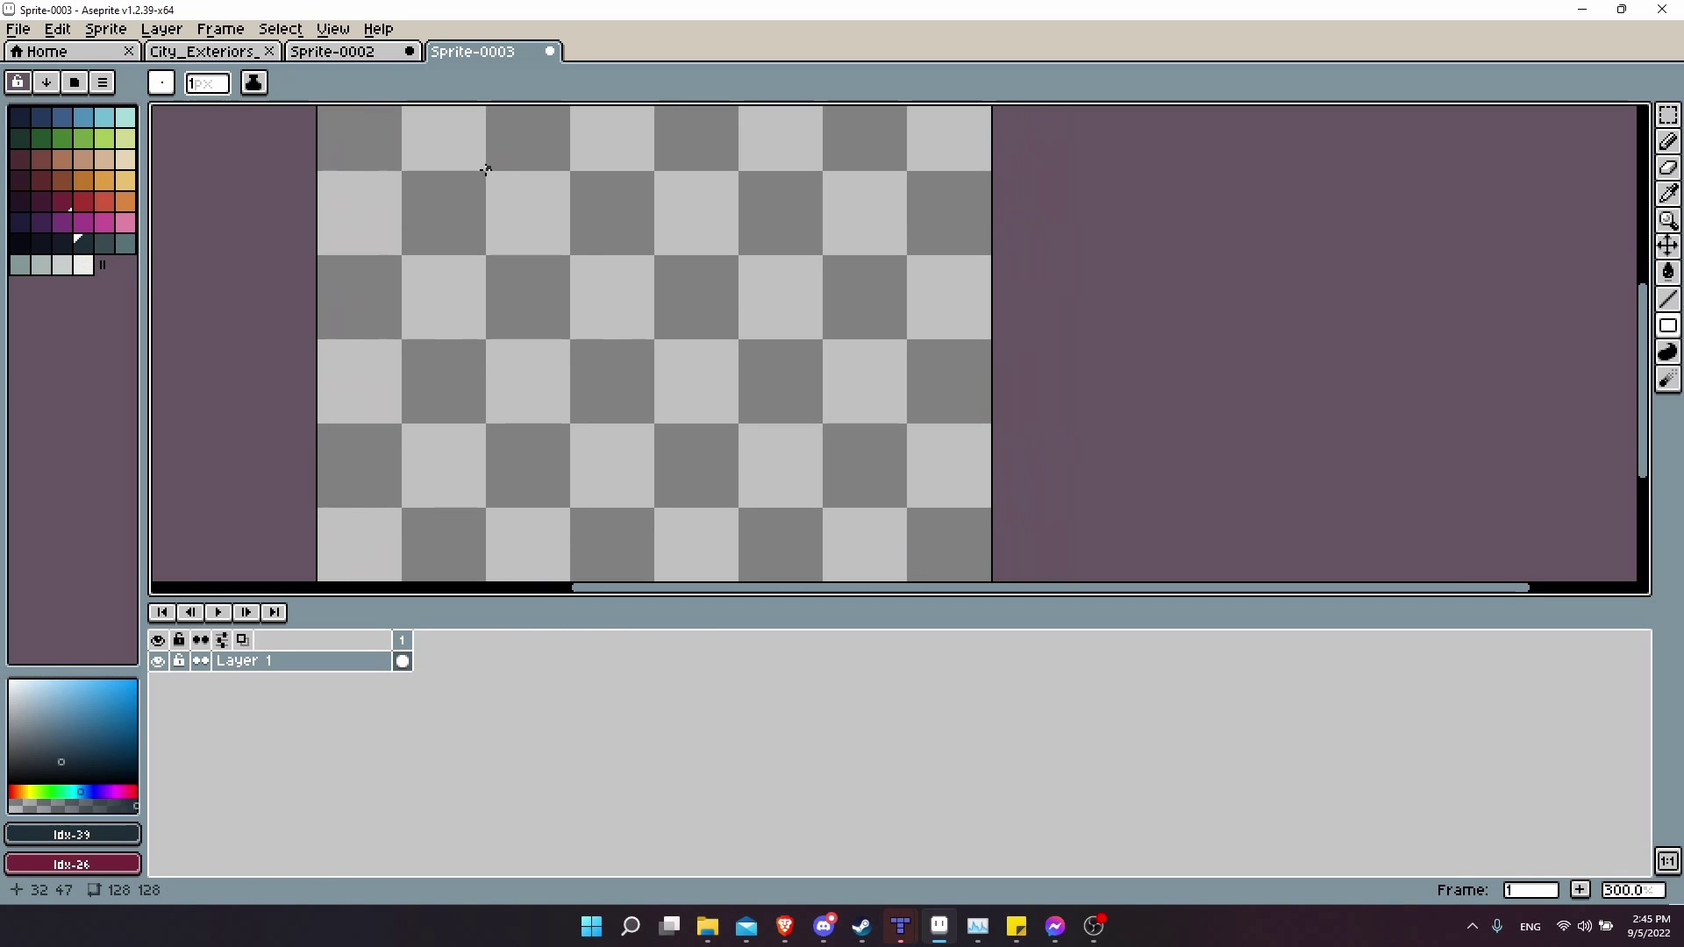
{"action": "left_click_drag", "start_coordinate": [487, 171], "coordinate": [818, 505]}
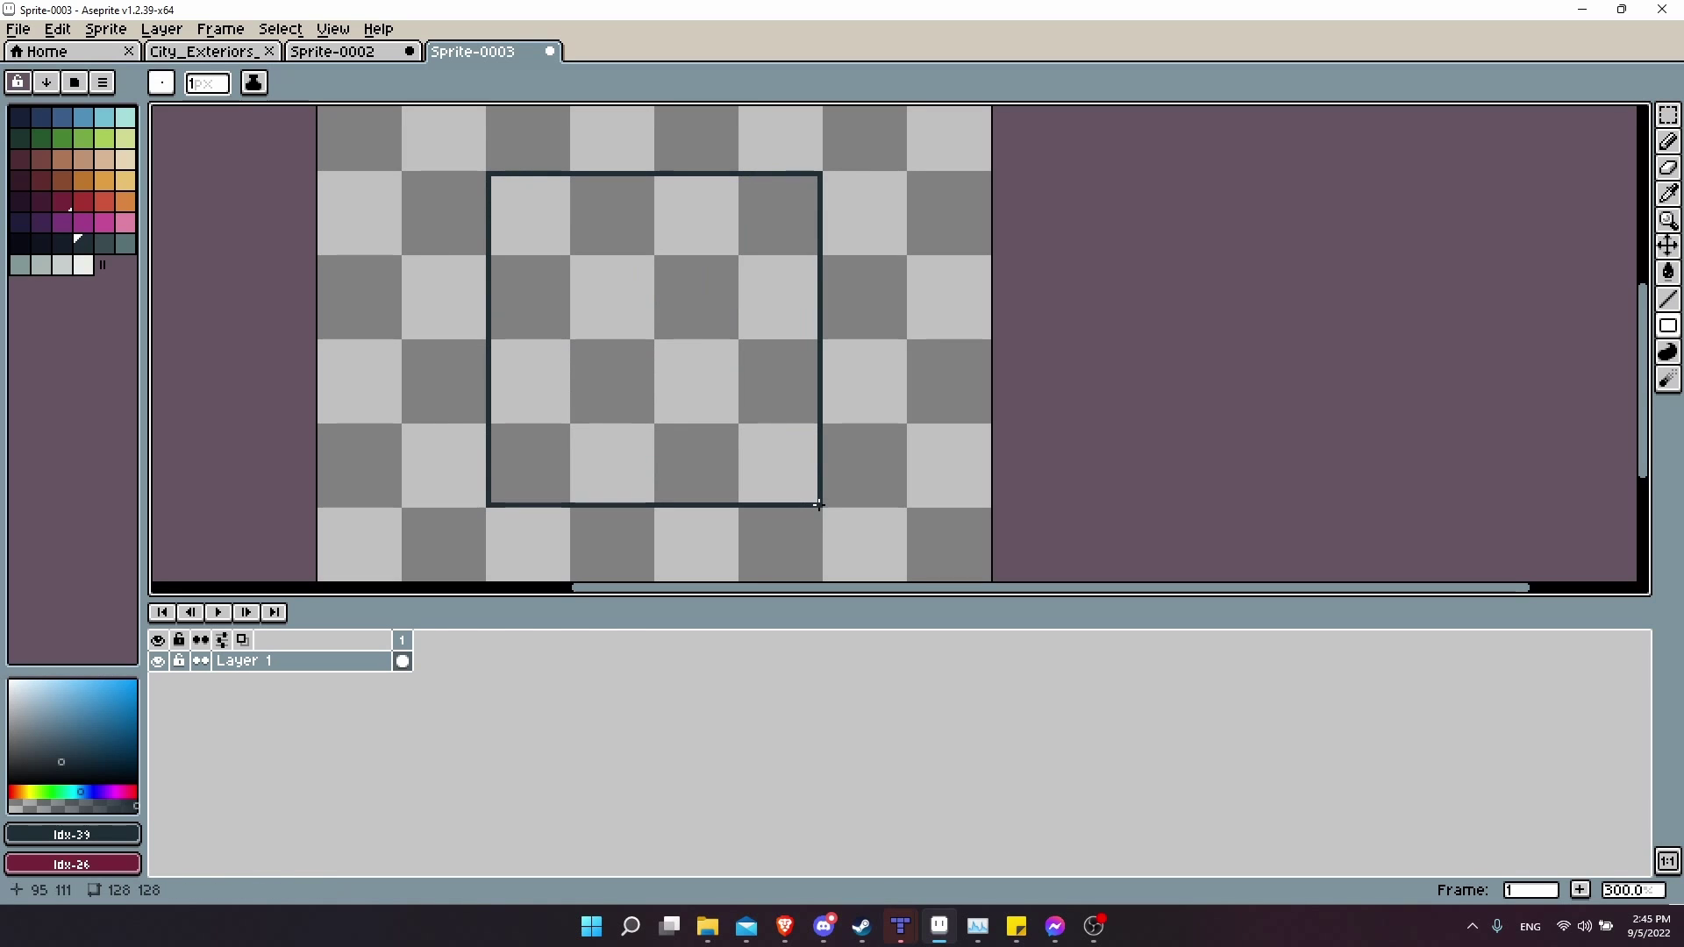
Draw a filled rectangle about 62 × 6 pixels along the inside upper edge of the square in palette color 40.
{"action": "key", "text": "shift+u"}
{"action": "left_click_drag", "start_coordinate": [638, 213], "coordinate": [678, 288]}
{"action": "scroll", "coordinate": [649, 298], "scroll_direction": "up", "scroll_amount": 1}
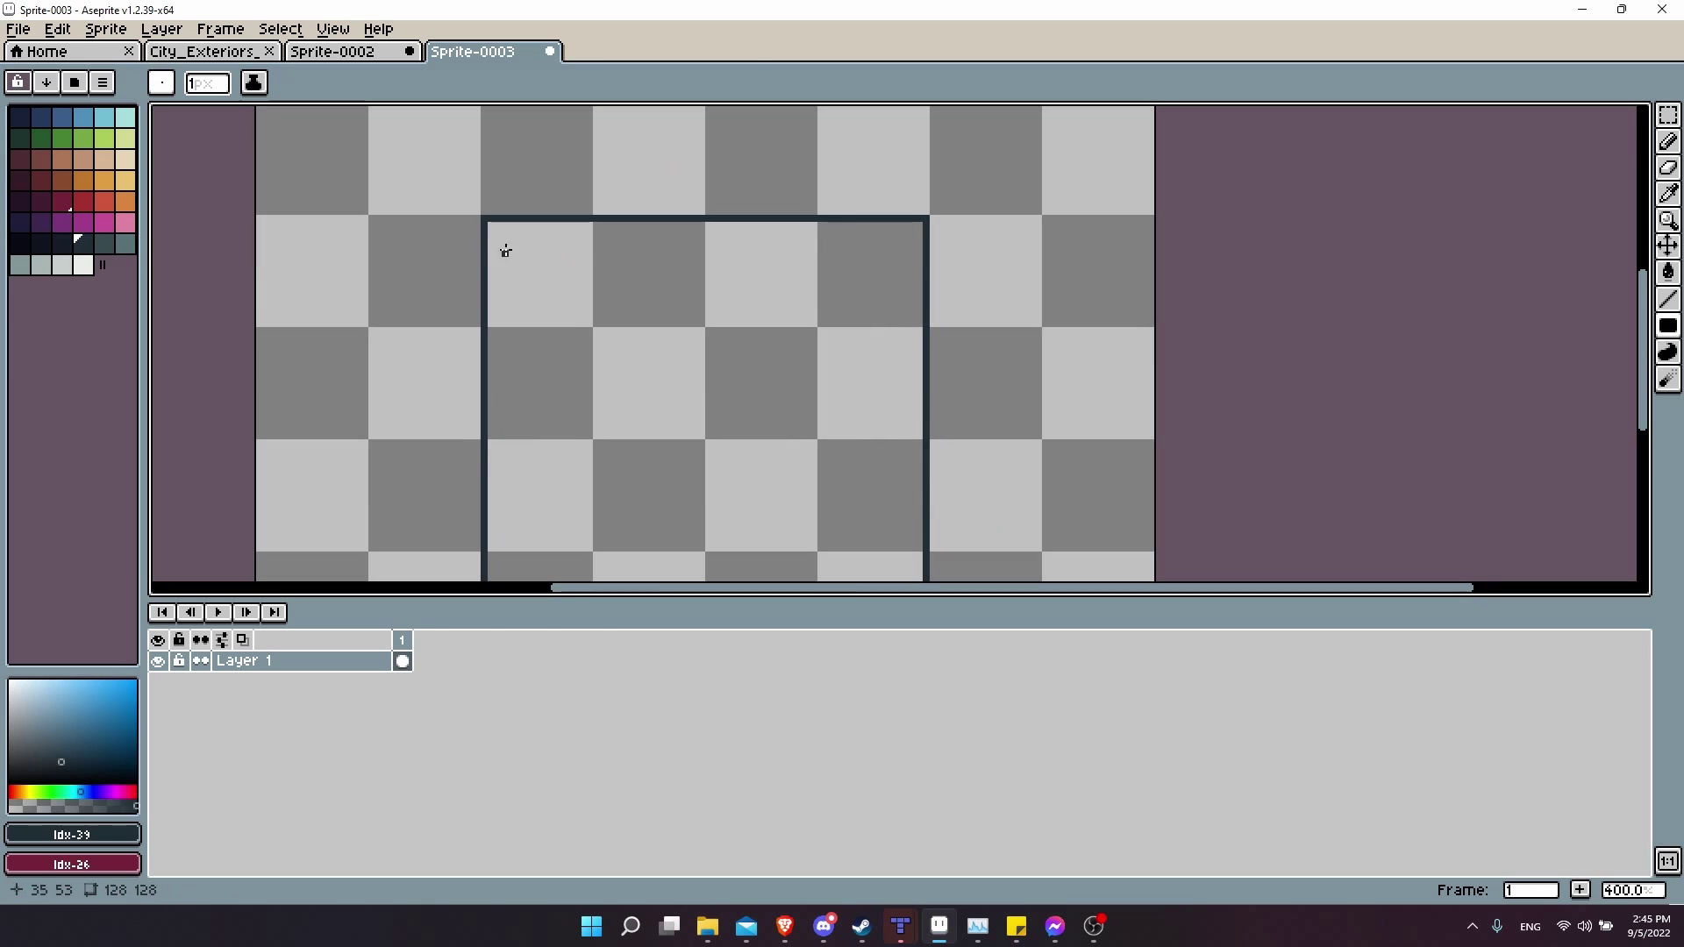
{"action": "left_click", "coordinate": [107, 246]}
{"action": "left_click_drag", "start_coordinate": [489, 226], "coordinate": [919, 257]}
{"action": "scroll", "coordinate": [605, 262], "scroll_direction": "down", "scroll_amount": 2}
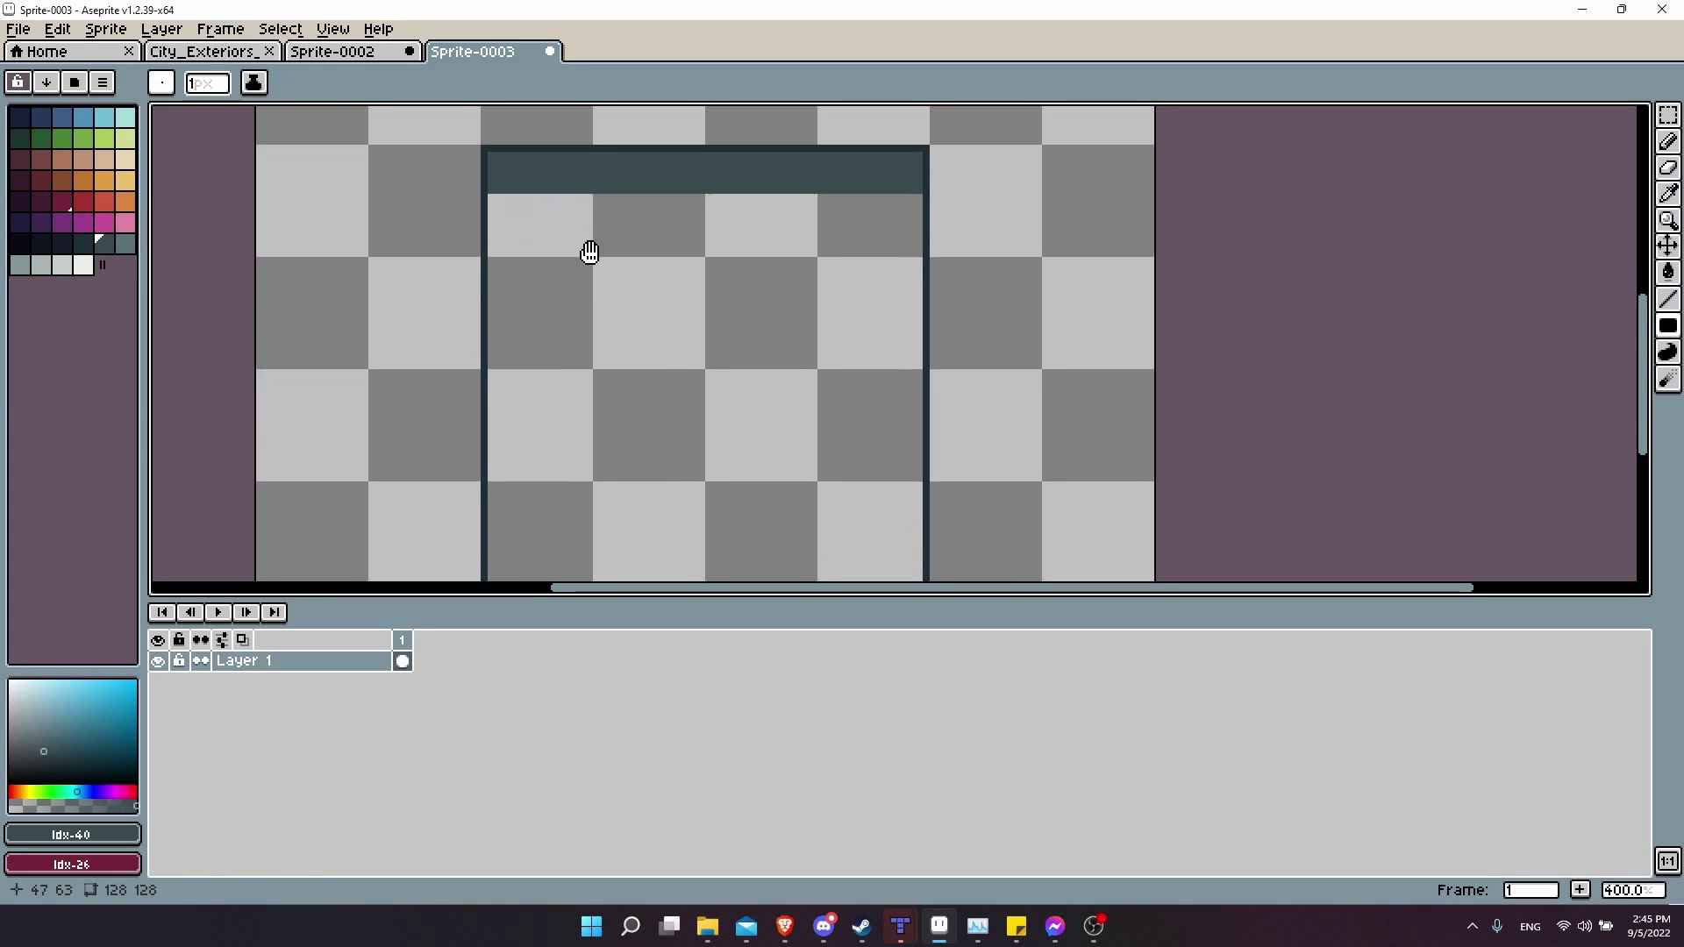
Fill the remaining interior of the square with gray-green palette color 42.
{"action": "left_click", "coordinate": [17, 269]}
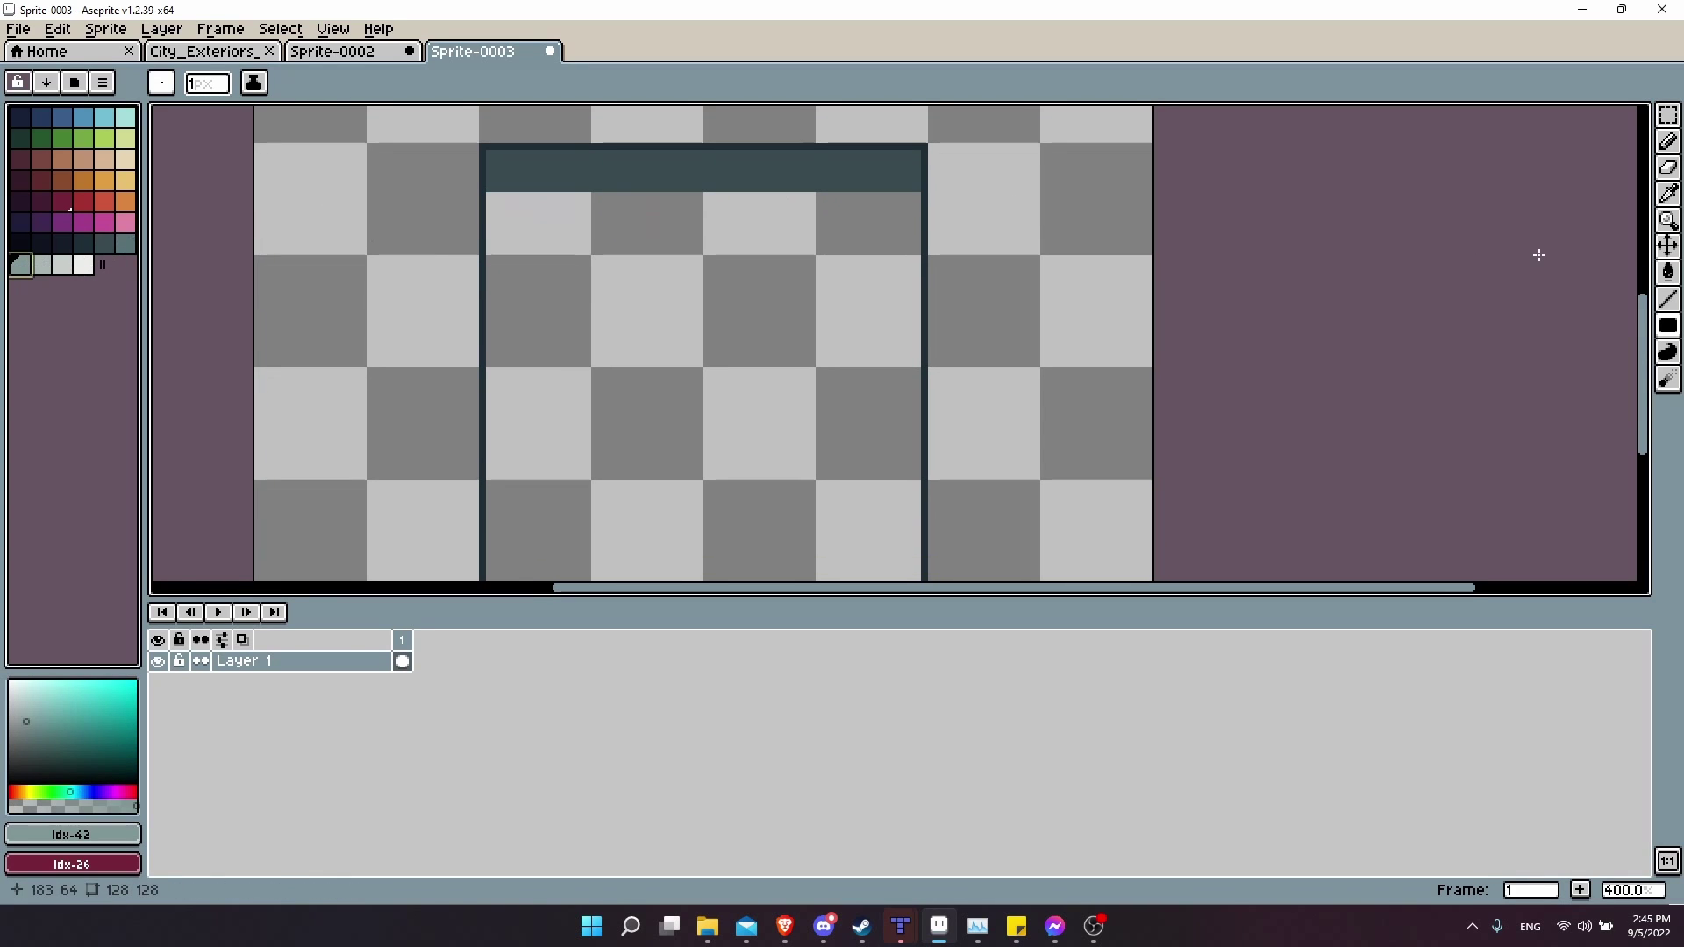
{"action": "key", "text": "g"}
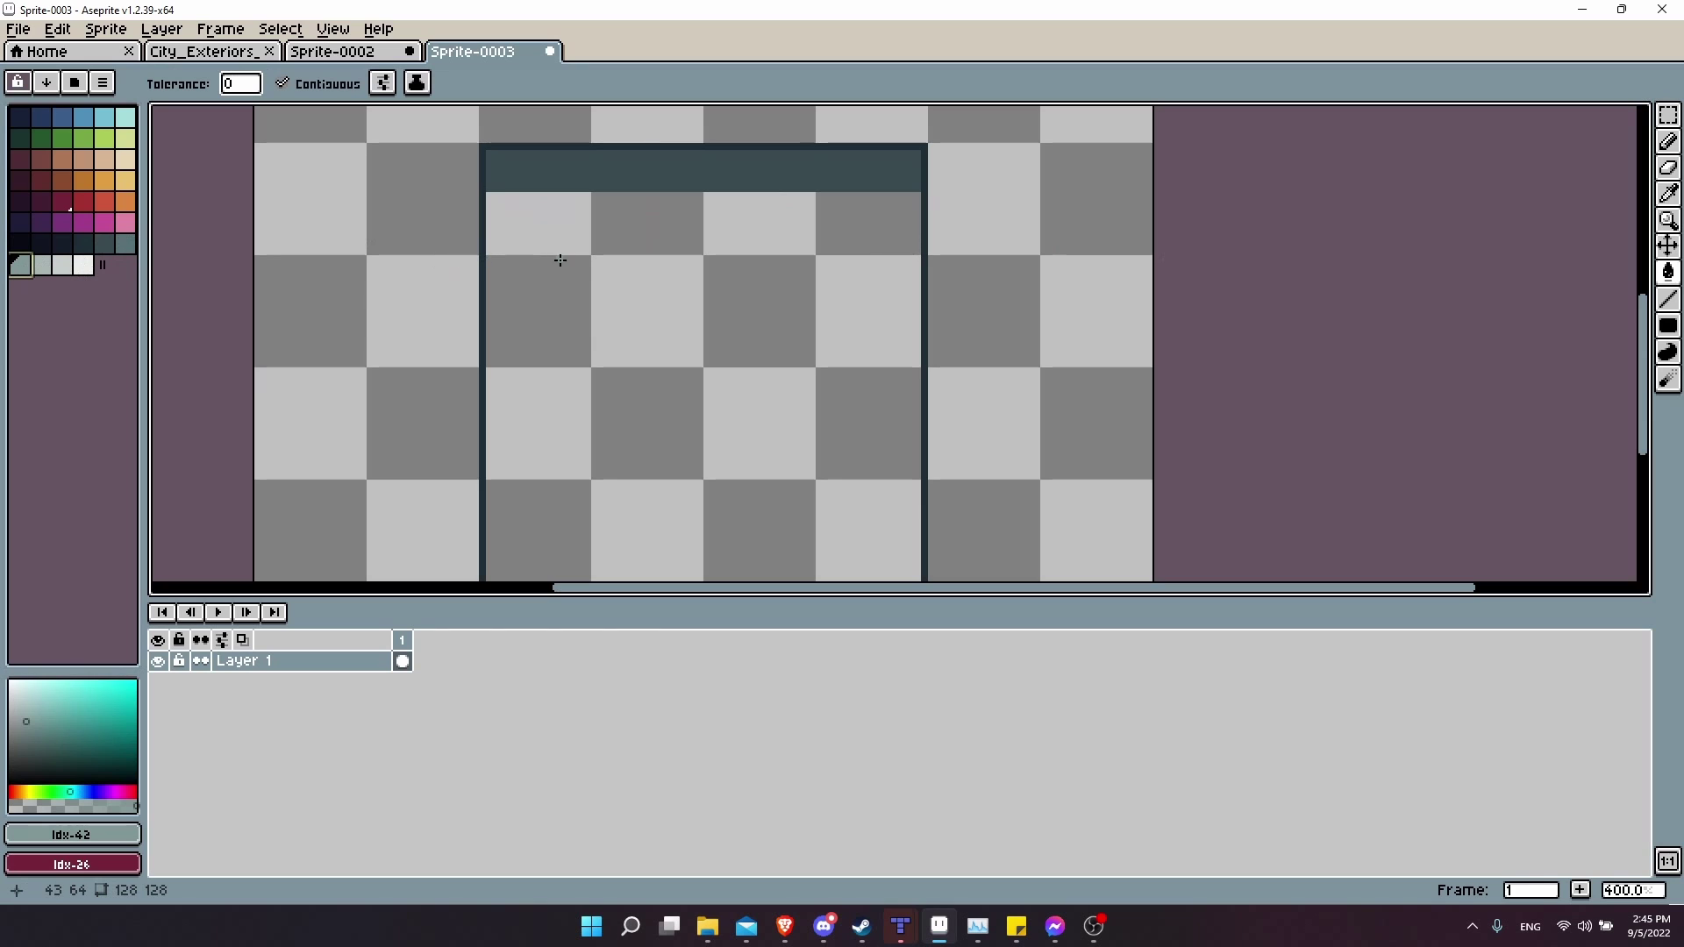
{"action": "scroll", "coordinate": [564, 298], "scroll_direction": "down", "scroll_amount": 1}
{"action": "left_click", "coordinate": [635, 268]}
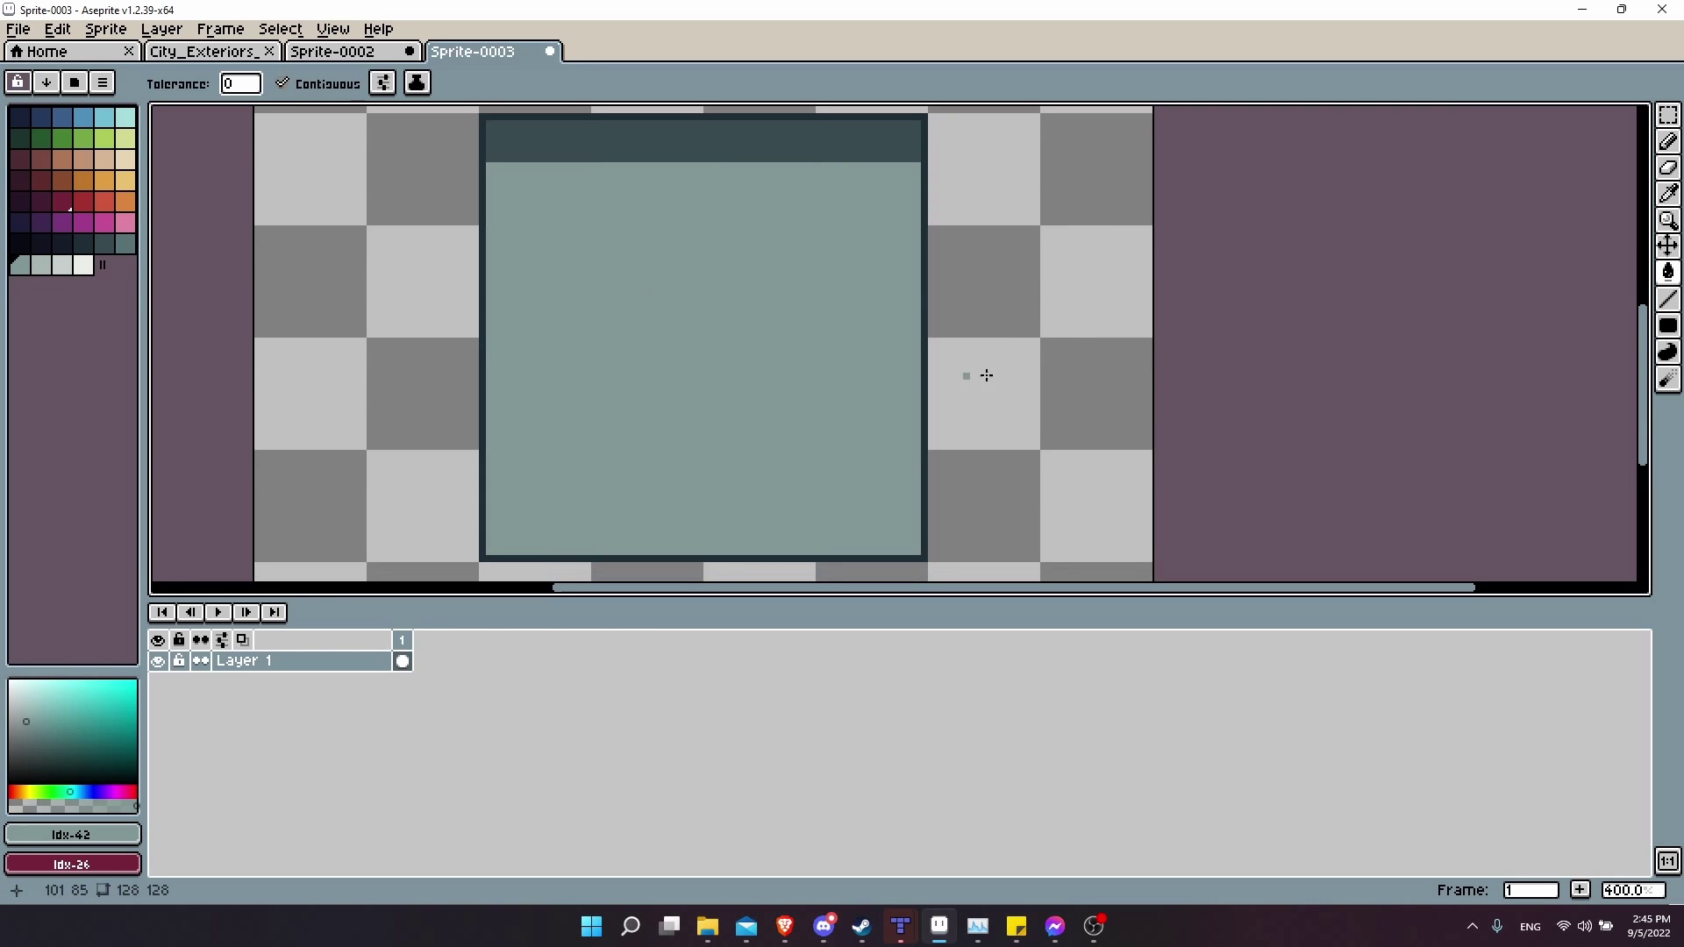
Draw a door outline about 16 × 25 pixels at the square's bottom edge with the Rectangle tool, using the outline color #202e37.
{"action": "scroll", "coordinate": [737, 470], "scroll_direction": "left", "scroll_amount": 2}
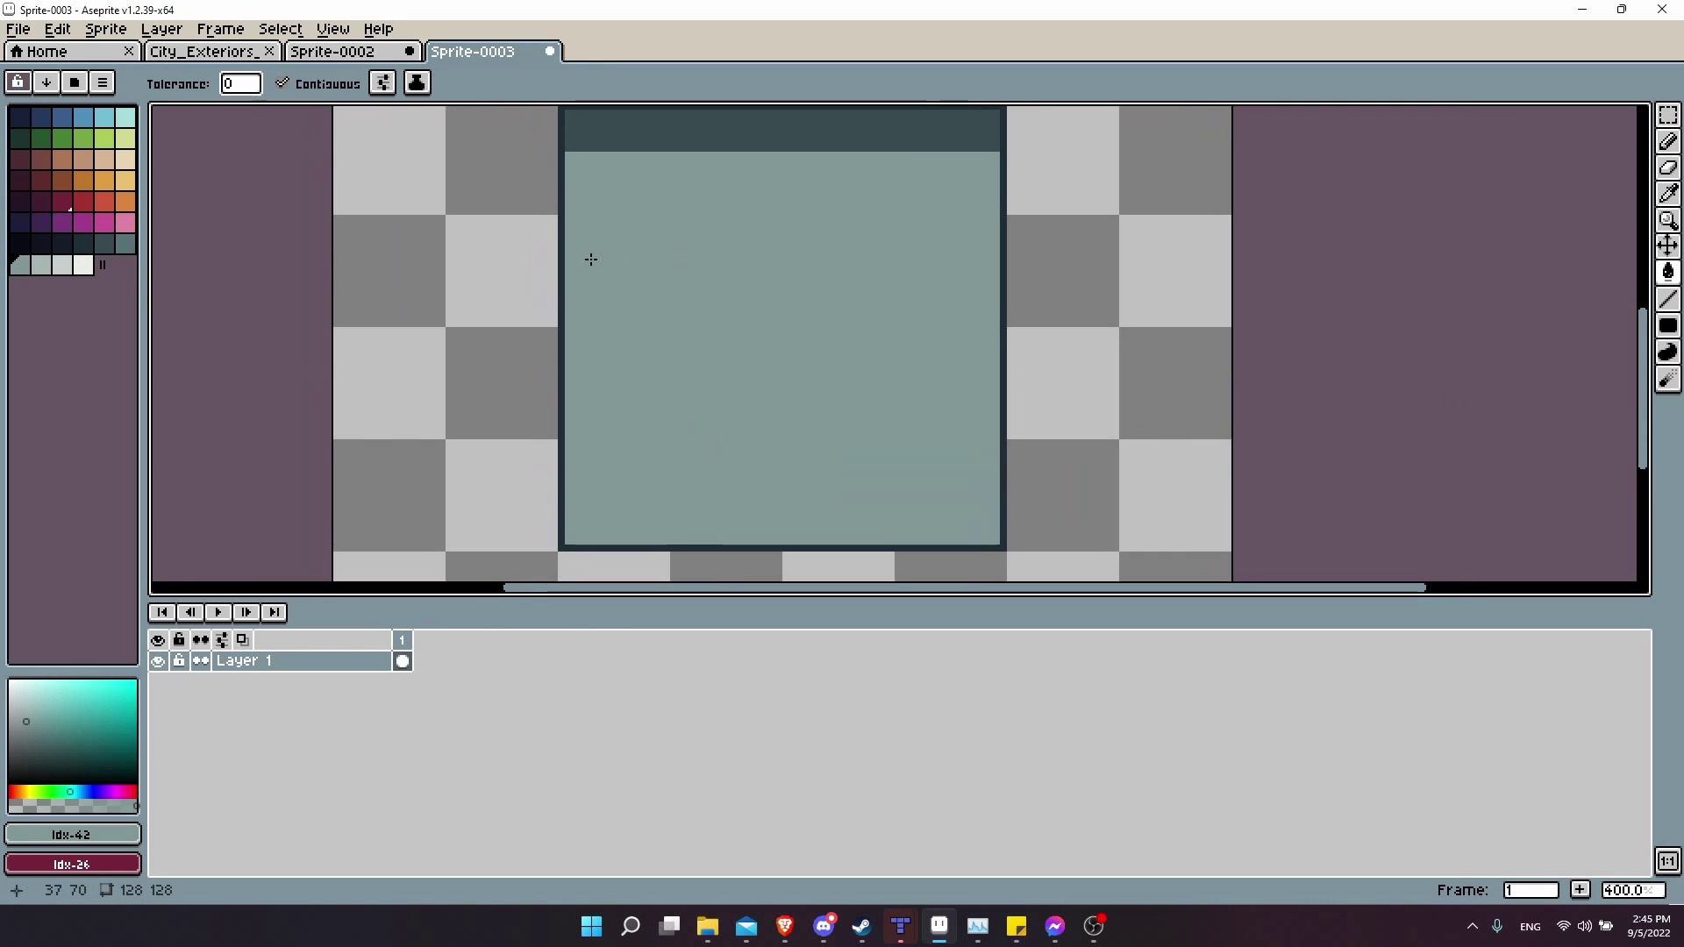
{"action": "key", "text": "shift+u"}
{"action": "key", "text": "u"}
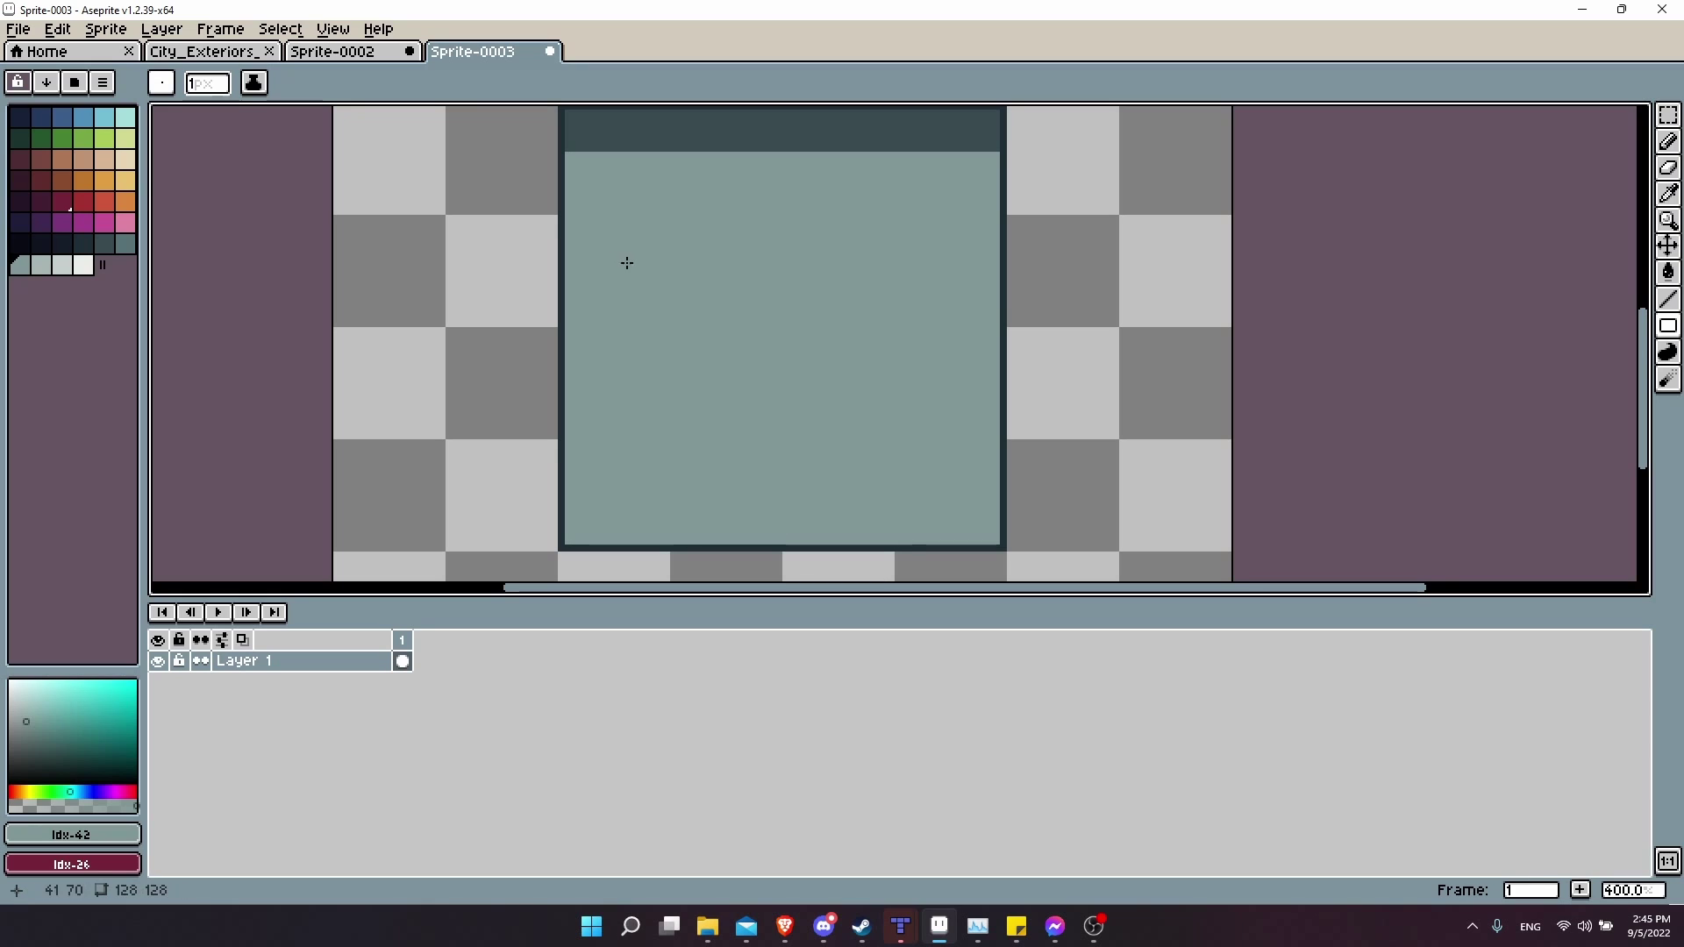
{"action": "left_click_drag", "start_coordinate": [740, 329], "coordinate": [721, 283]}
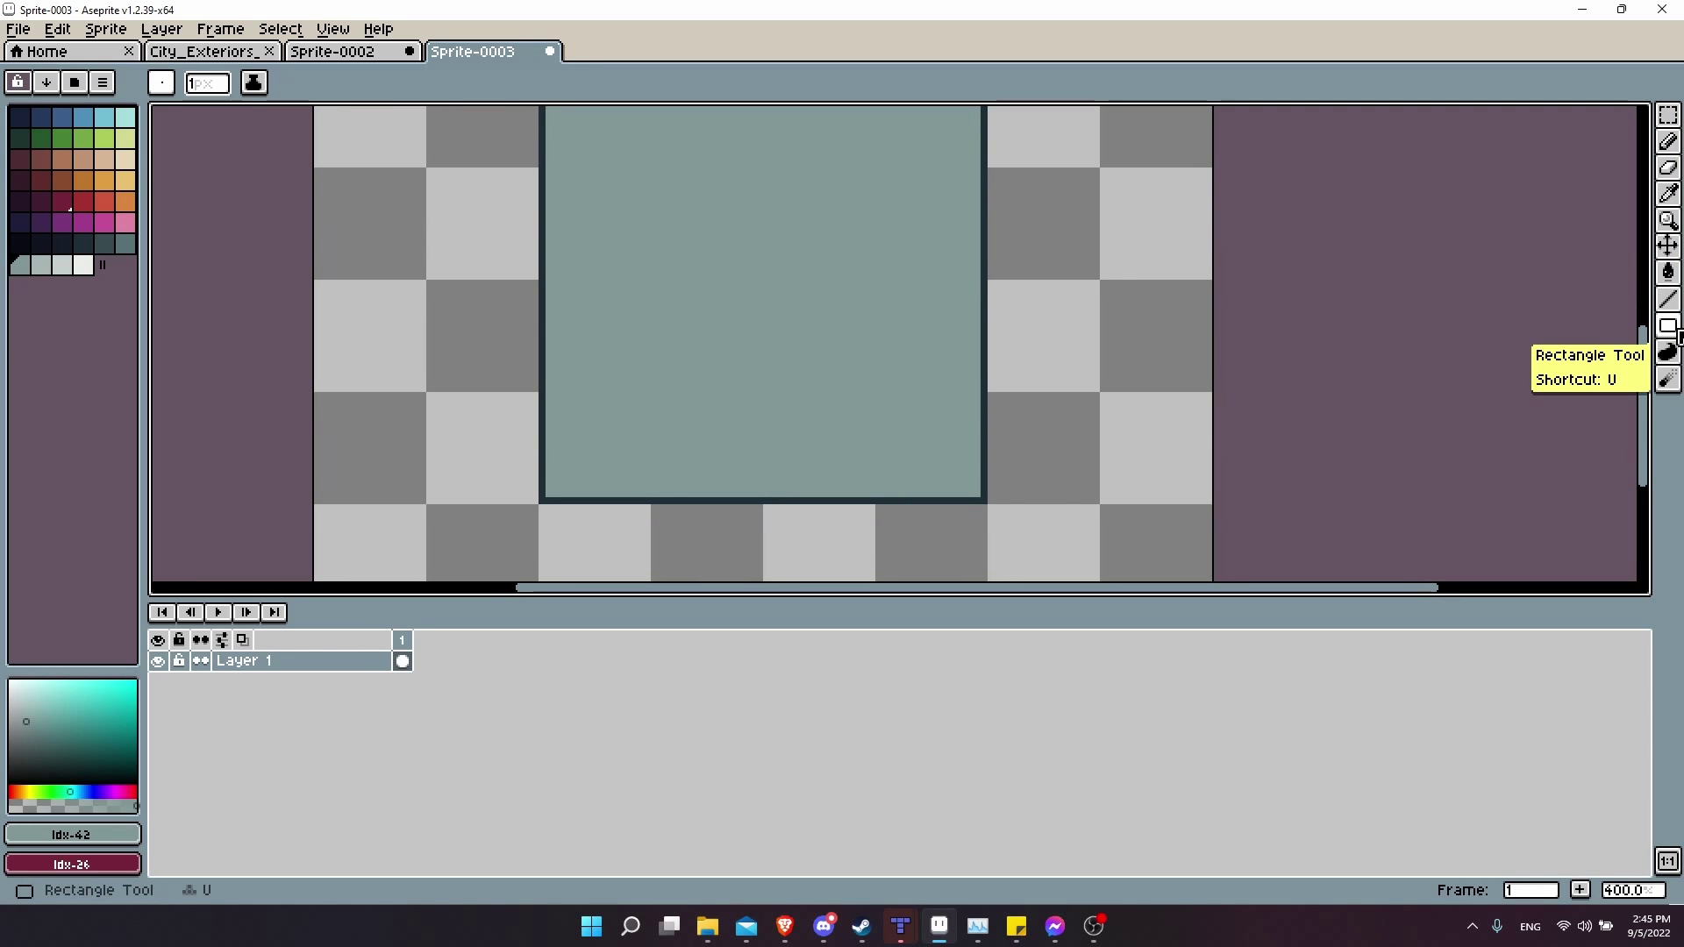
{"action": "left_click_drag", "start_coordinate": [543, 267], "coordinate": [530, 267]}
{"action": "left_click", "coordinate": [530, 267], "text": "alt"}
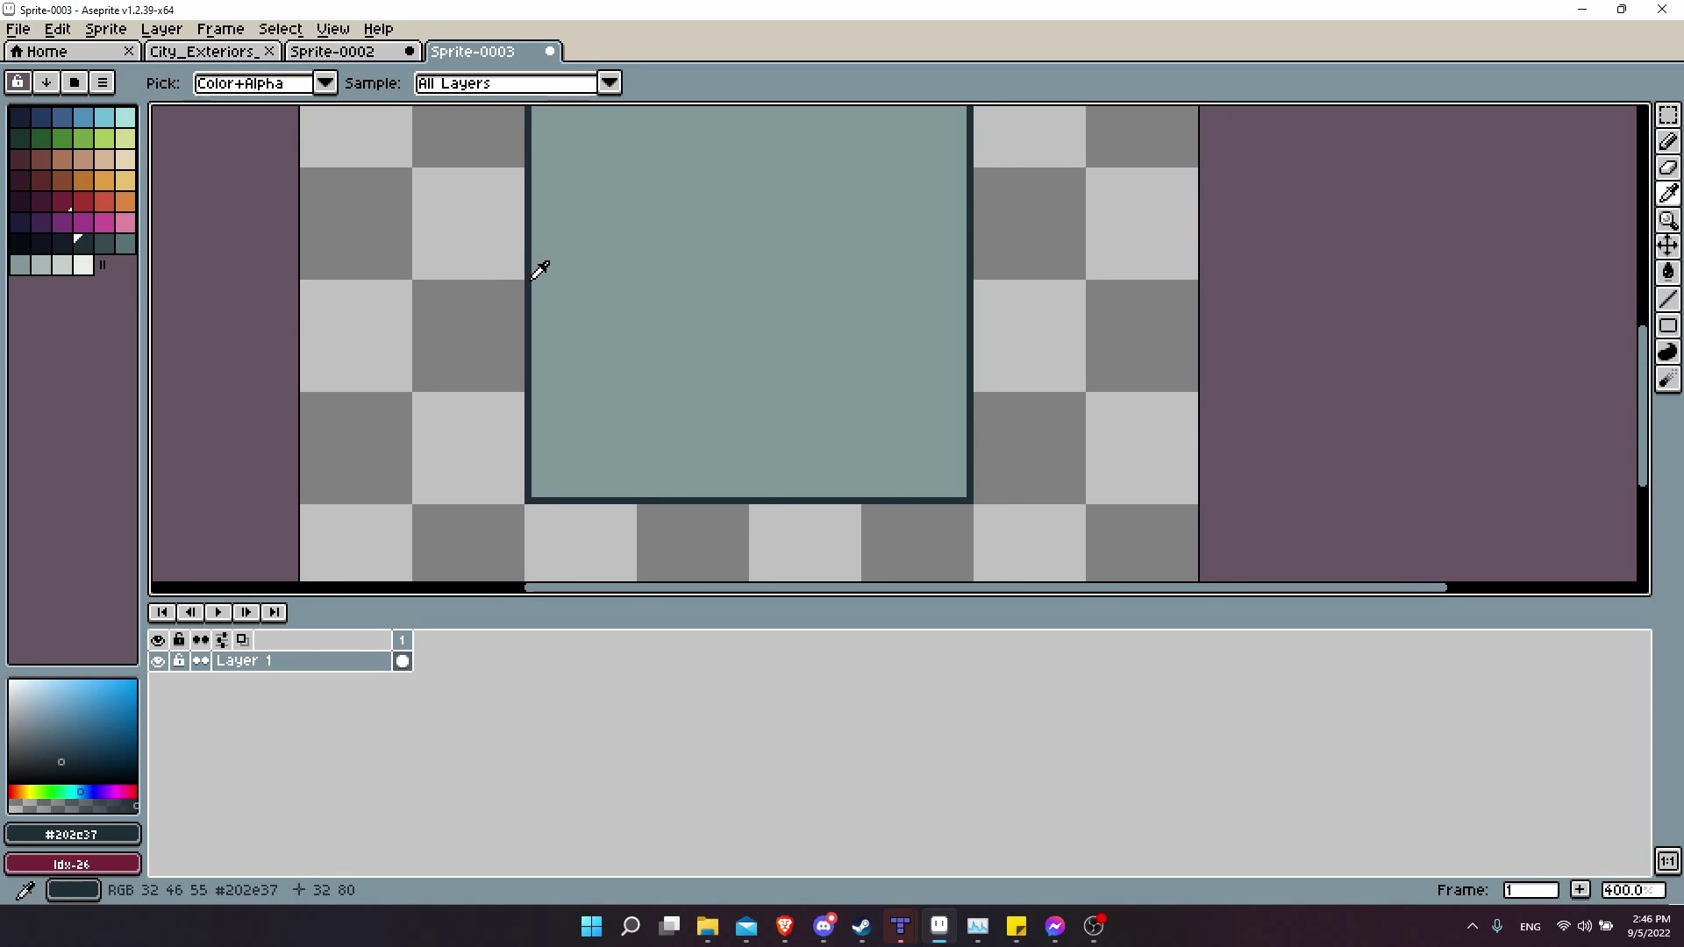
{"action": "left_click_drag", "start_coordinate": [766, 412], "coordinate": [704, 368]}
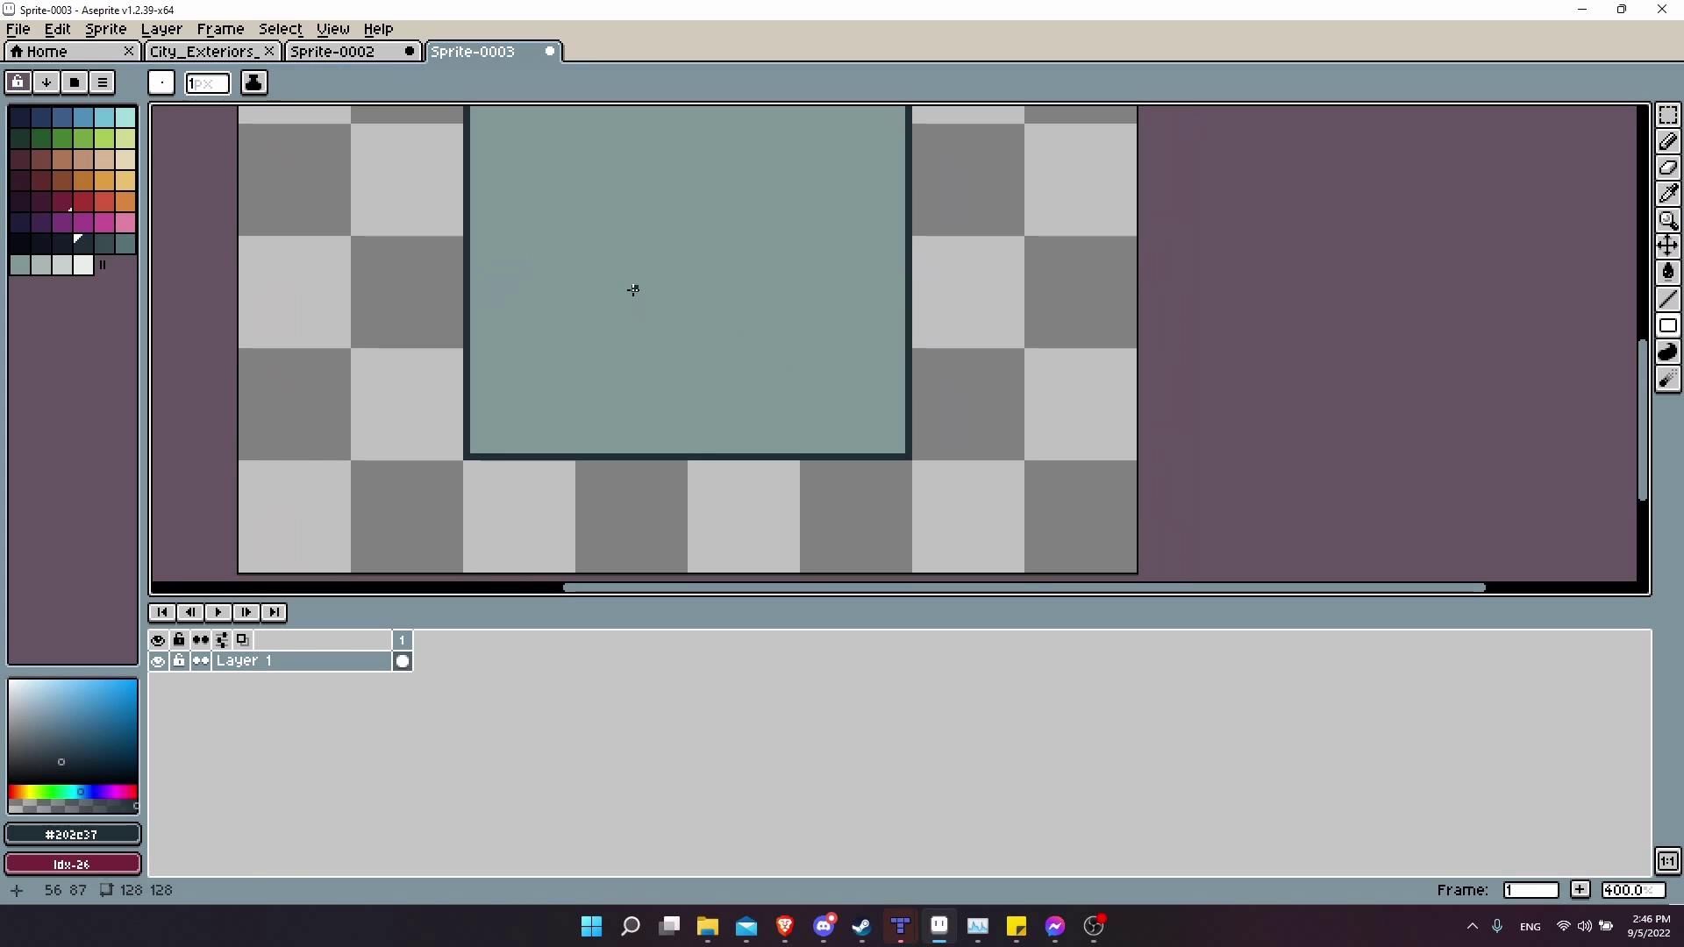
{"action": "left_click_drag", "start_coordinate": [633, 289], "coordinate": [737, 457]}
Round the door's two upper corners by erasing corner pixels with #819796 and adding inner corner pixels in #202e37.
{"action": "scroll", "coordinate": [645, 275], "scroll_direction": "up", "scroll_amount": 1}
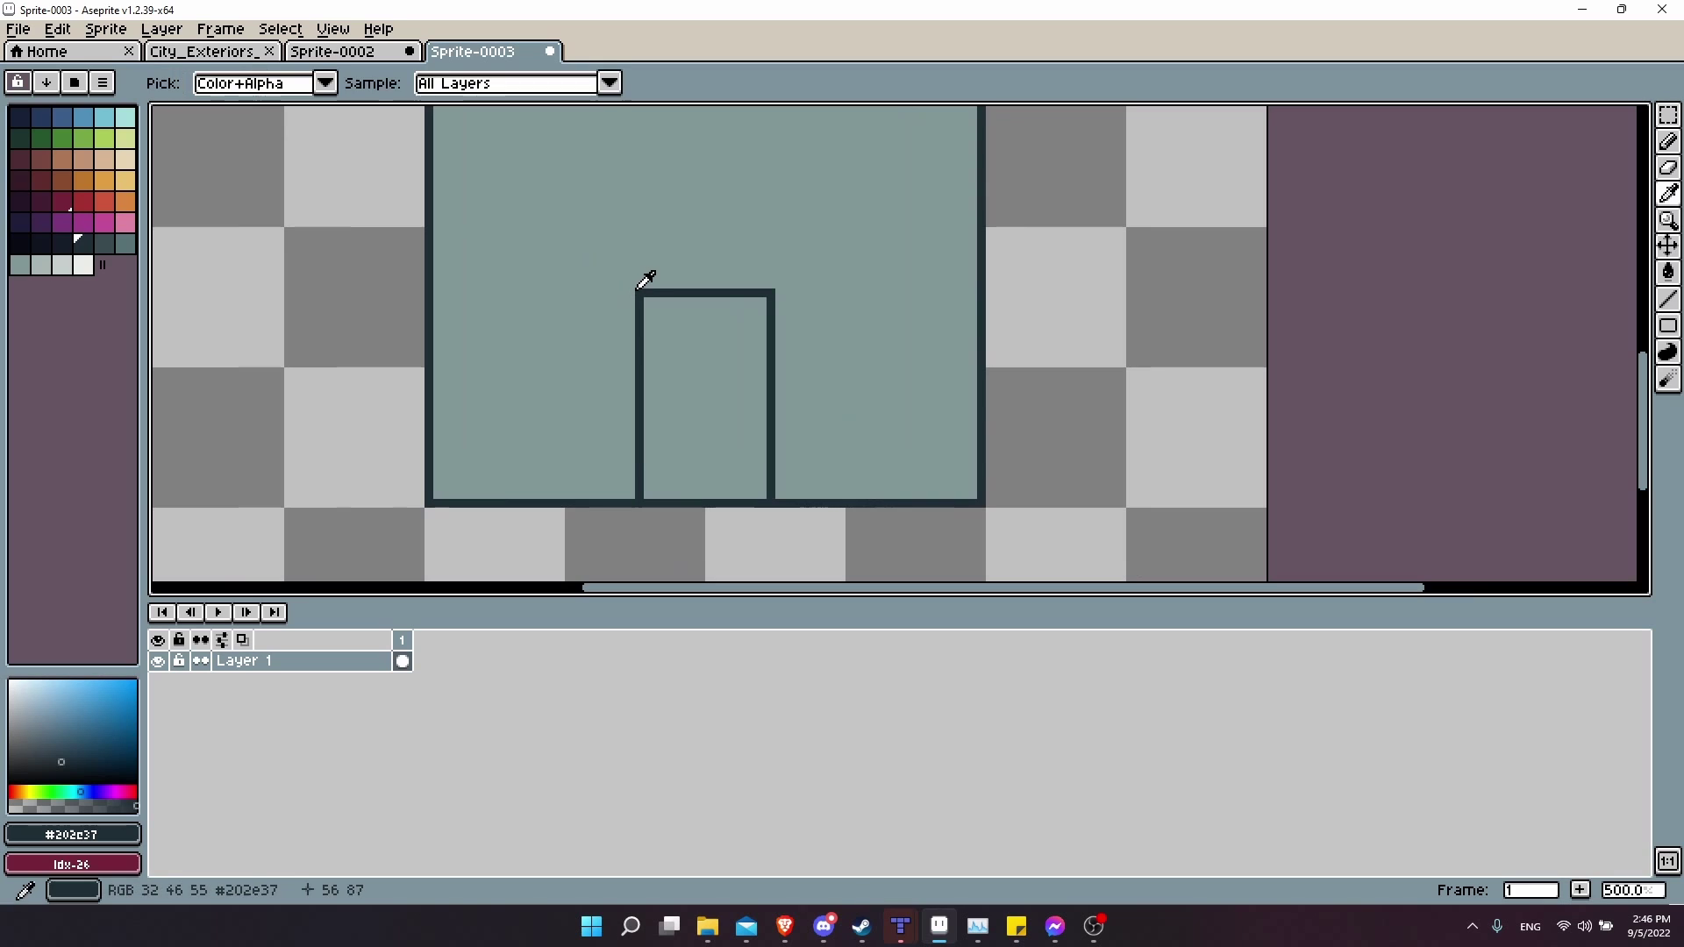
{"action": "left_click", "coordinate": [643, 283], "text": "alt"}
{"action": "key", "text": "b"}
{"action": "left_click", "coordinate": [639, 291]}
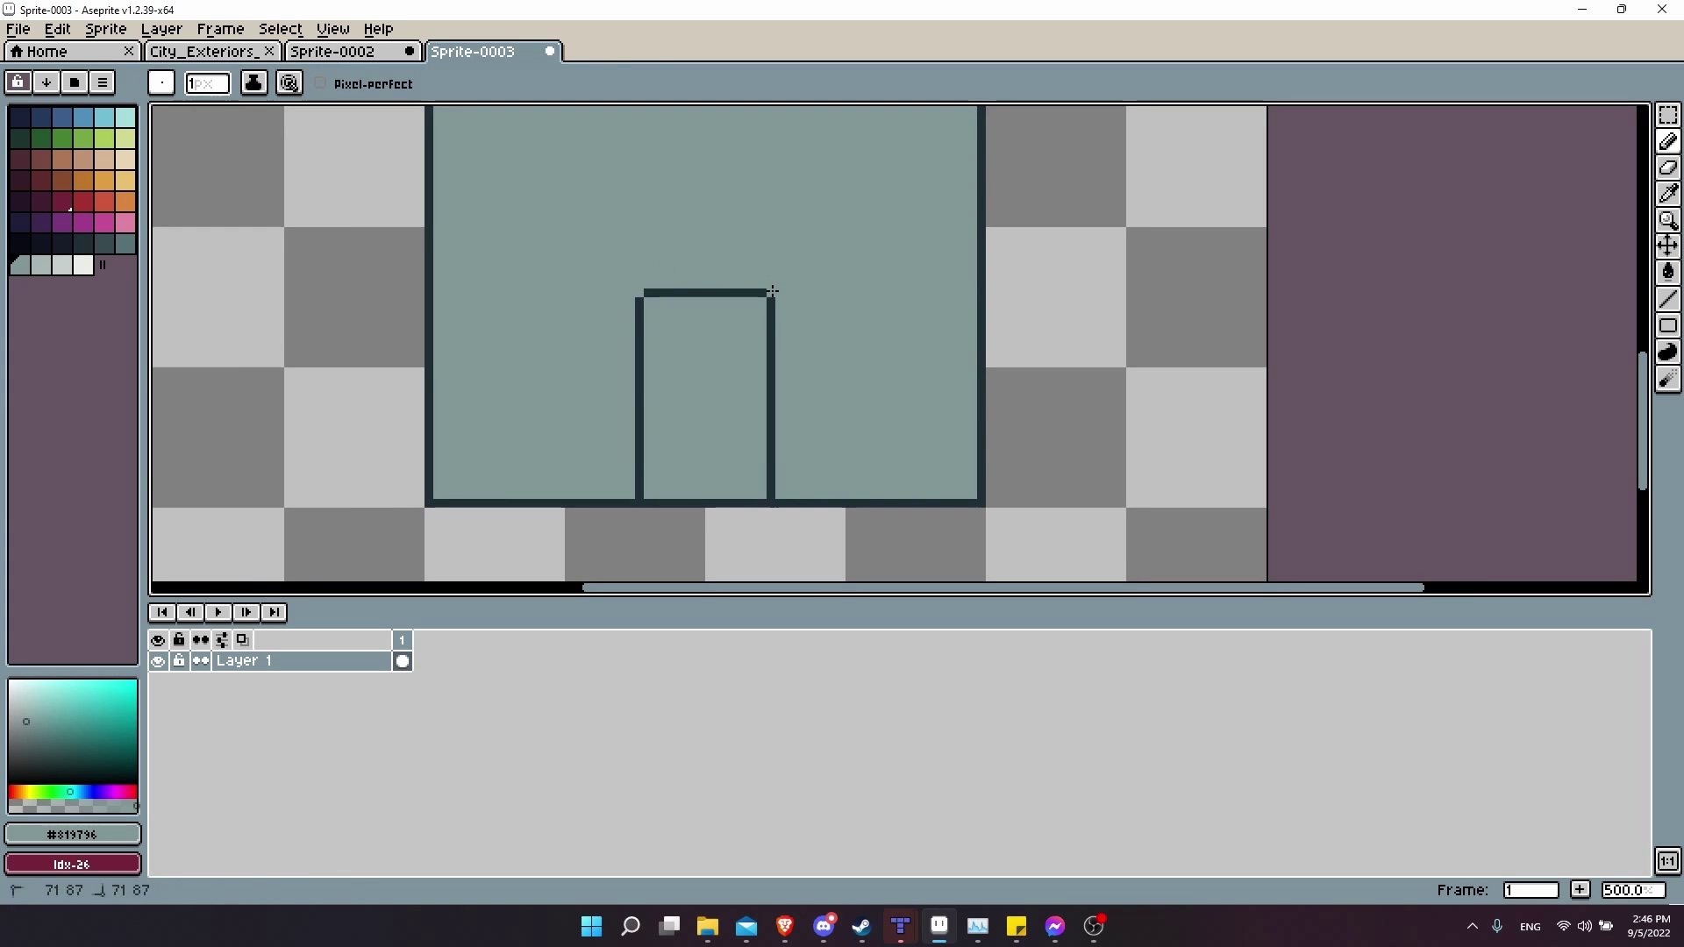
{"action": "left_click", "coordinate": [768, 291]}
{"action": "left_click", "coordinate": [770, 302]}
{"action": "left_click", "coordinate": [762, 293]}
{"action": "left_click", "coordinate": [648, 293]}
{"action": "left_click", "coordinate": [639, 302]}
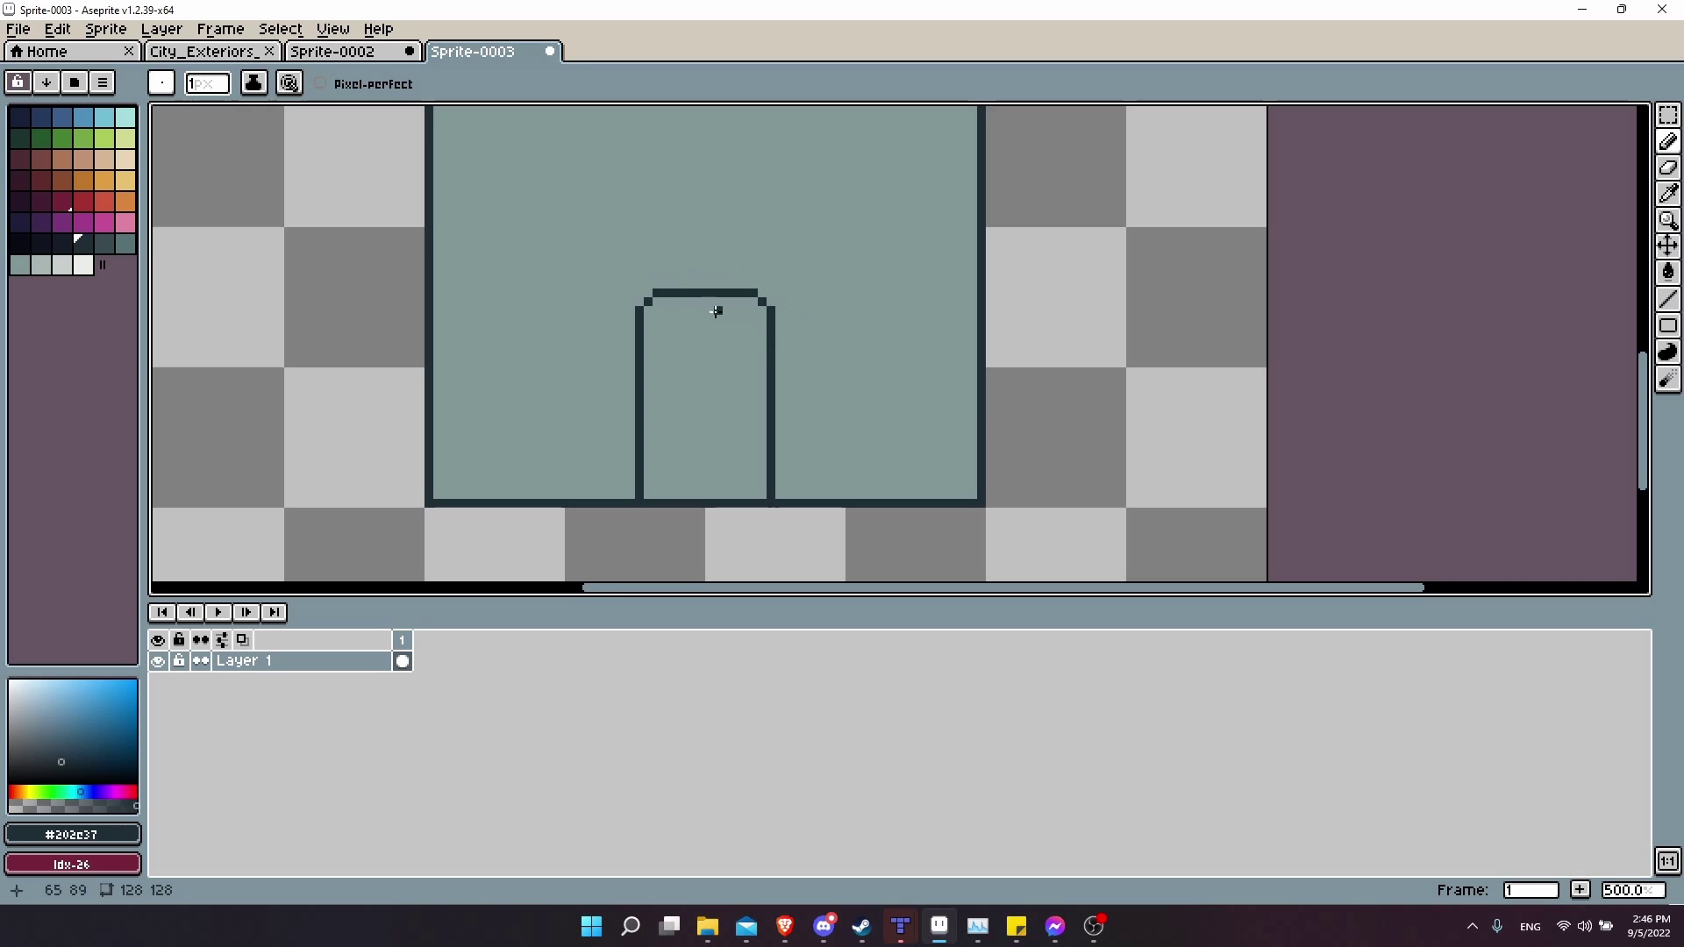
{"action": "scroll", "coordinate": [798, 451], "scroll_direction": "down", "scroll_amount": 2}
{"action": "scroll", "coordinate": [820, 365], "scroll_direction": "up", "scroll_amount": 2}
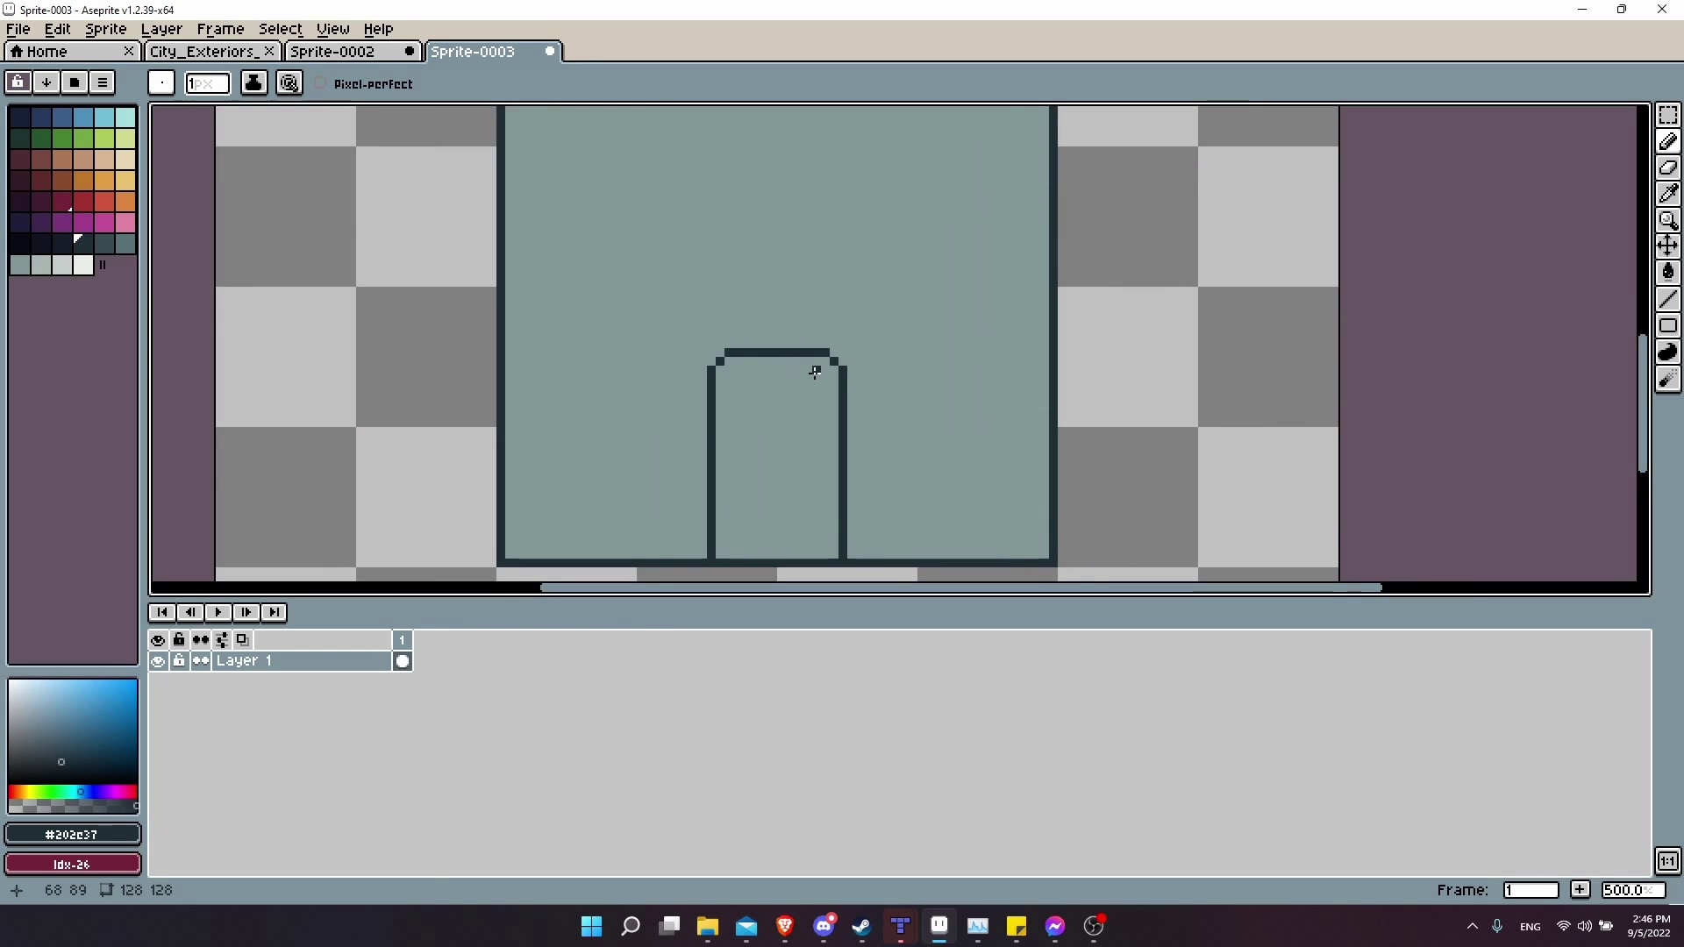
Choose the Ellipse tool with a 1 px brush and set the foreground to dark red palette color 19.
{"action": "left_click", "coordinate": [1668, 326]}
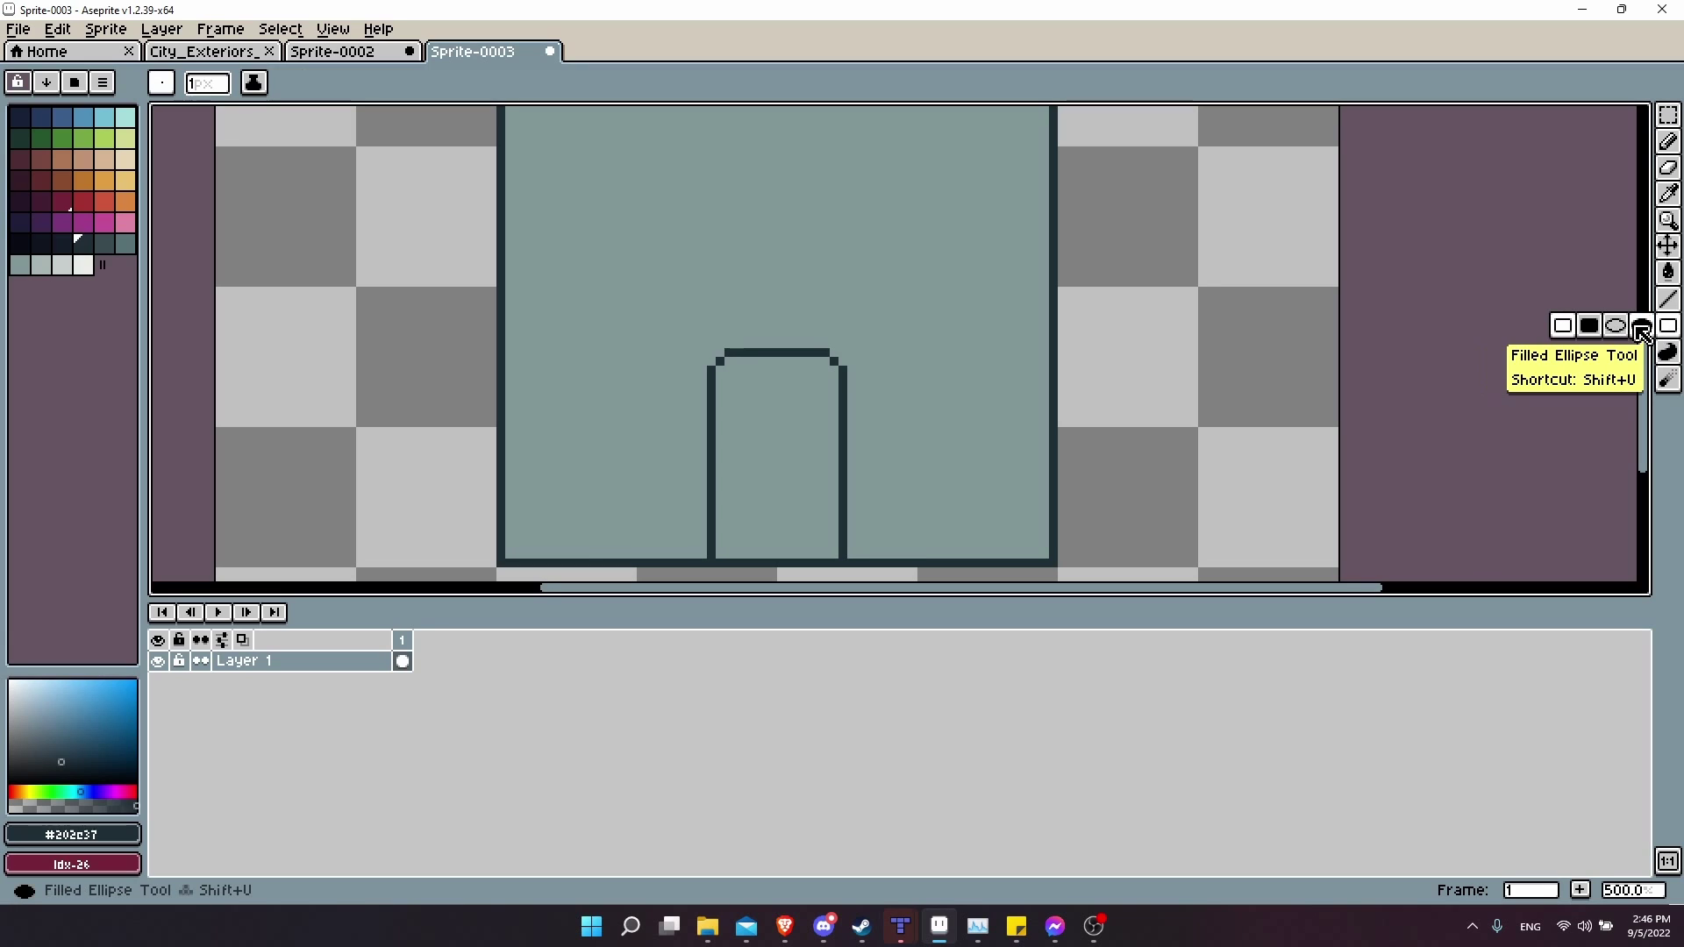
{"action": "left_click", "coordinate": [1614, 325]}
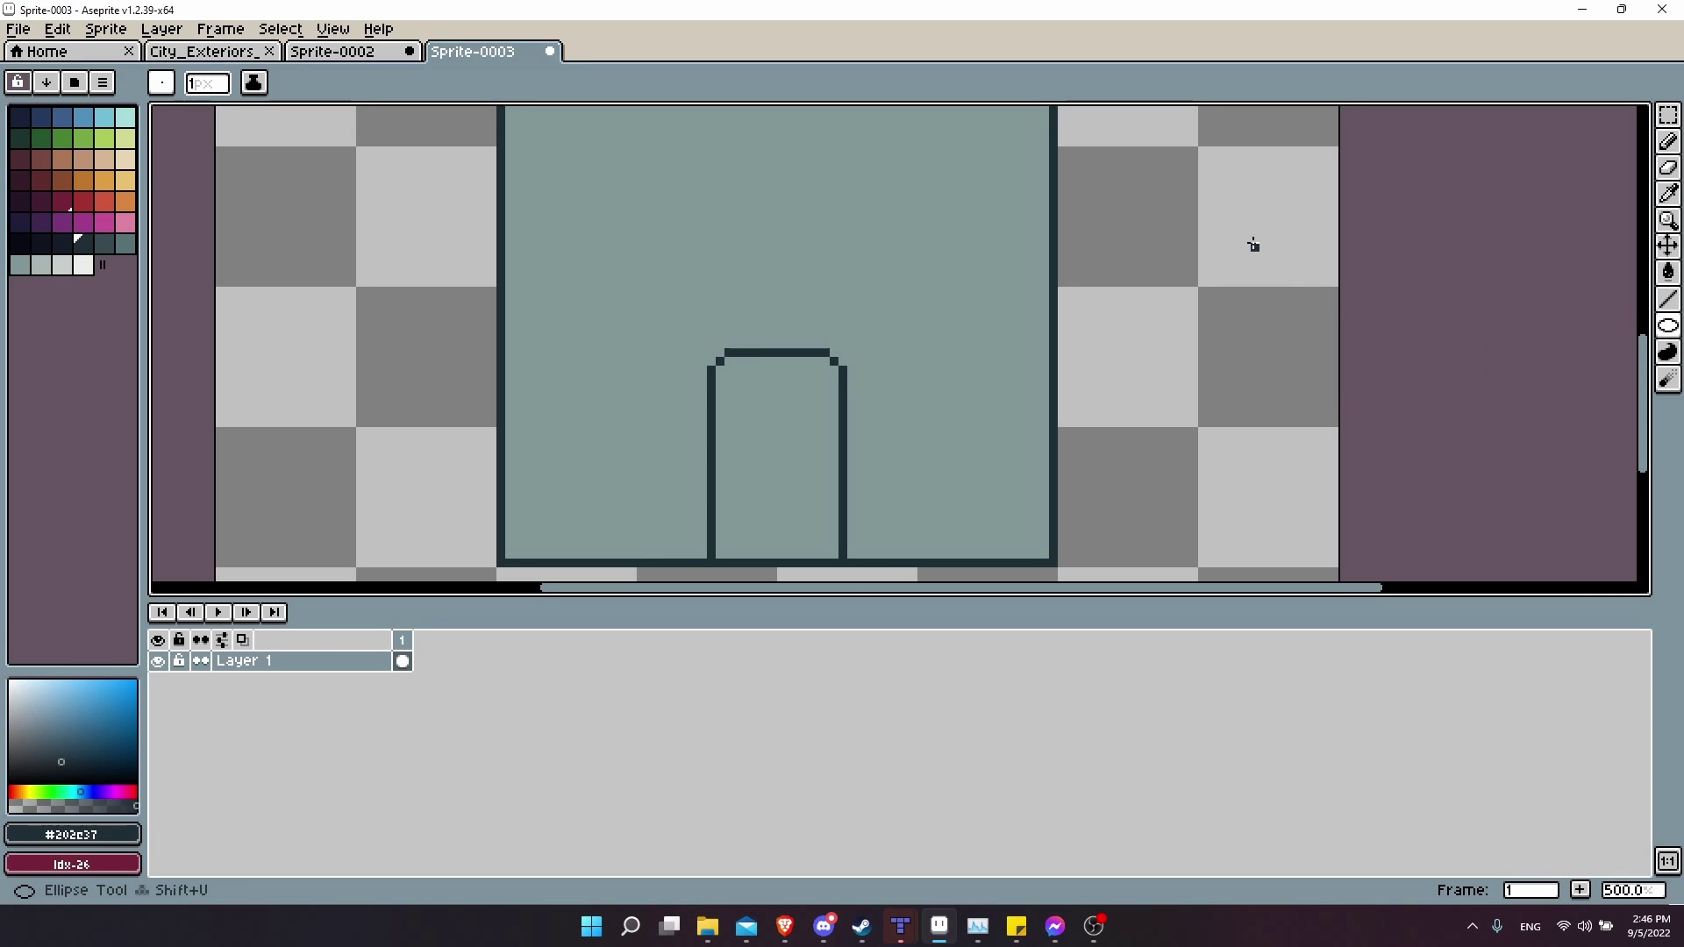
{"action": "key", "text": "shift+u"}
{"action": "key", "text": "shift+u"}
{"action": "key", "text": "shift+u"}
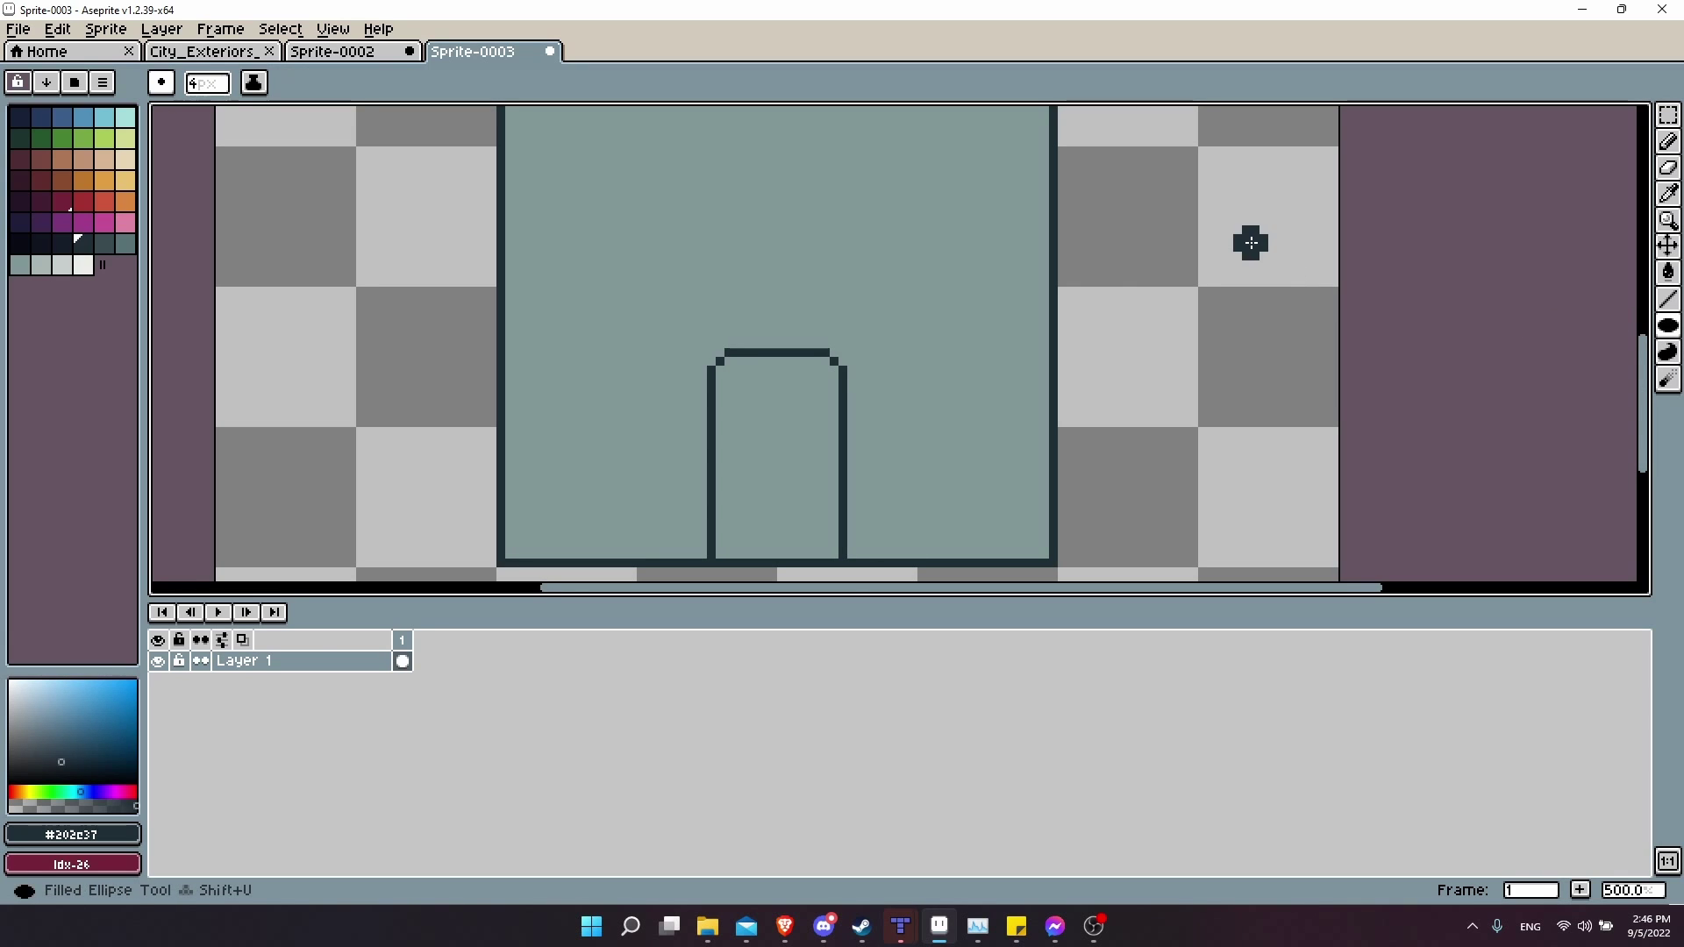
{"action": "key", "text": "shift+u"}
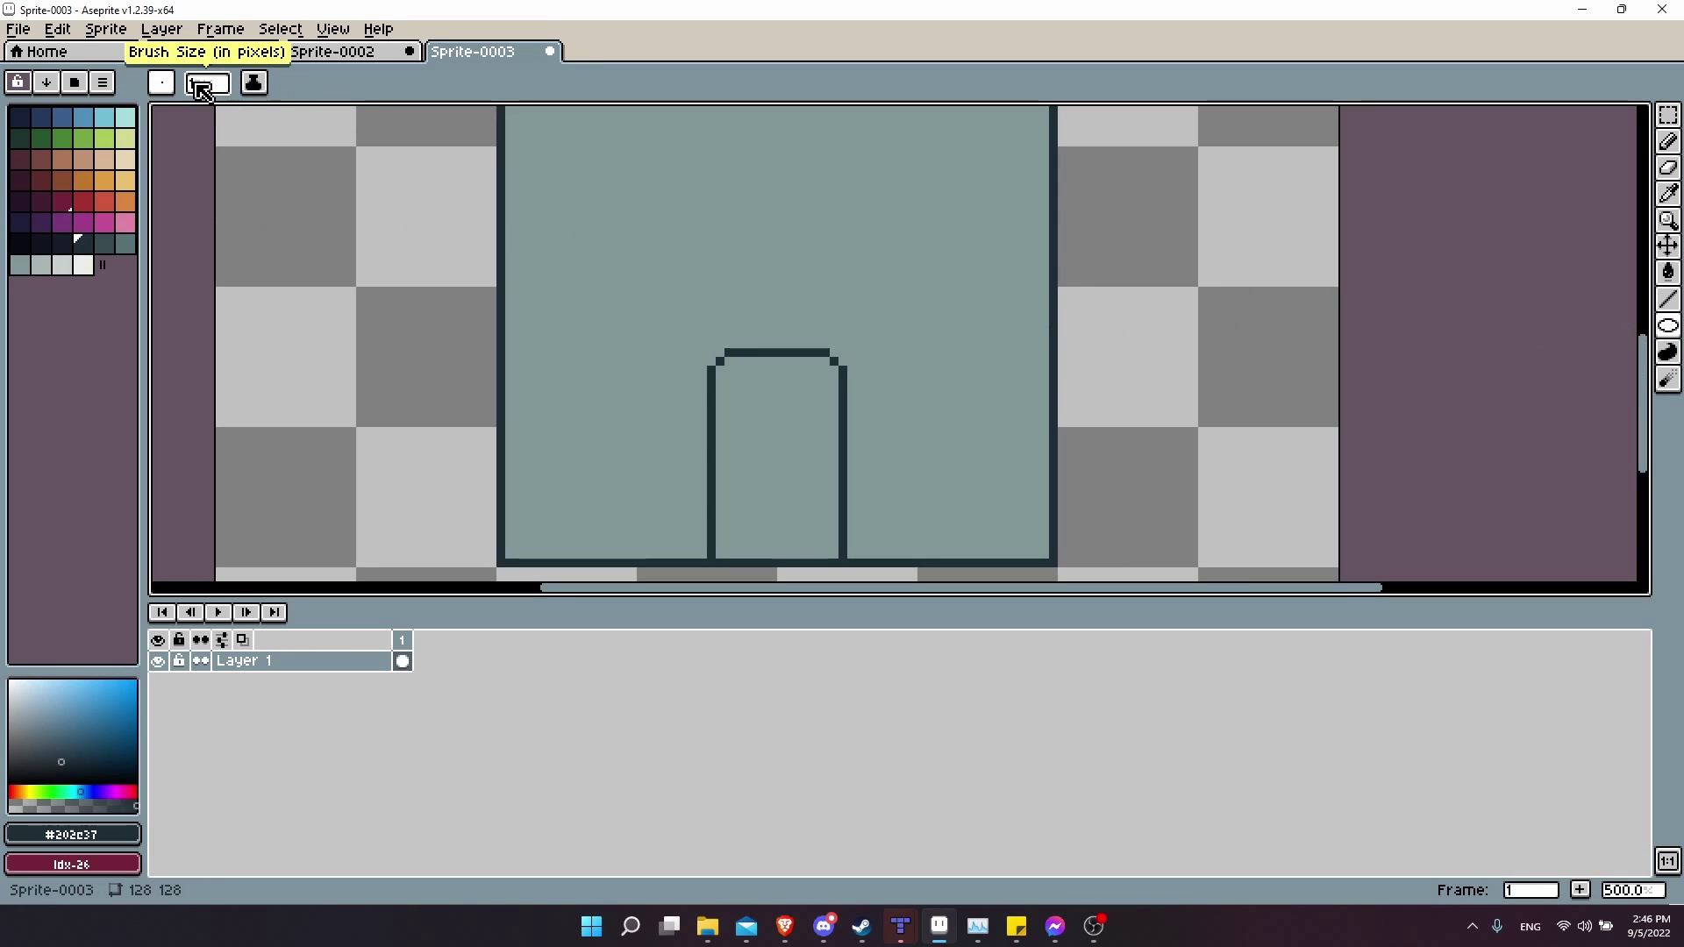
{"action": "left_click_drag", "start_coordinate": [602, 196], "coordinate": [529, 218]}
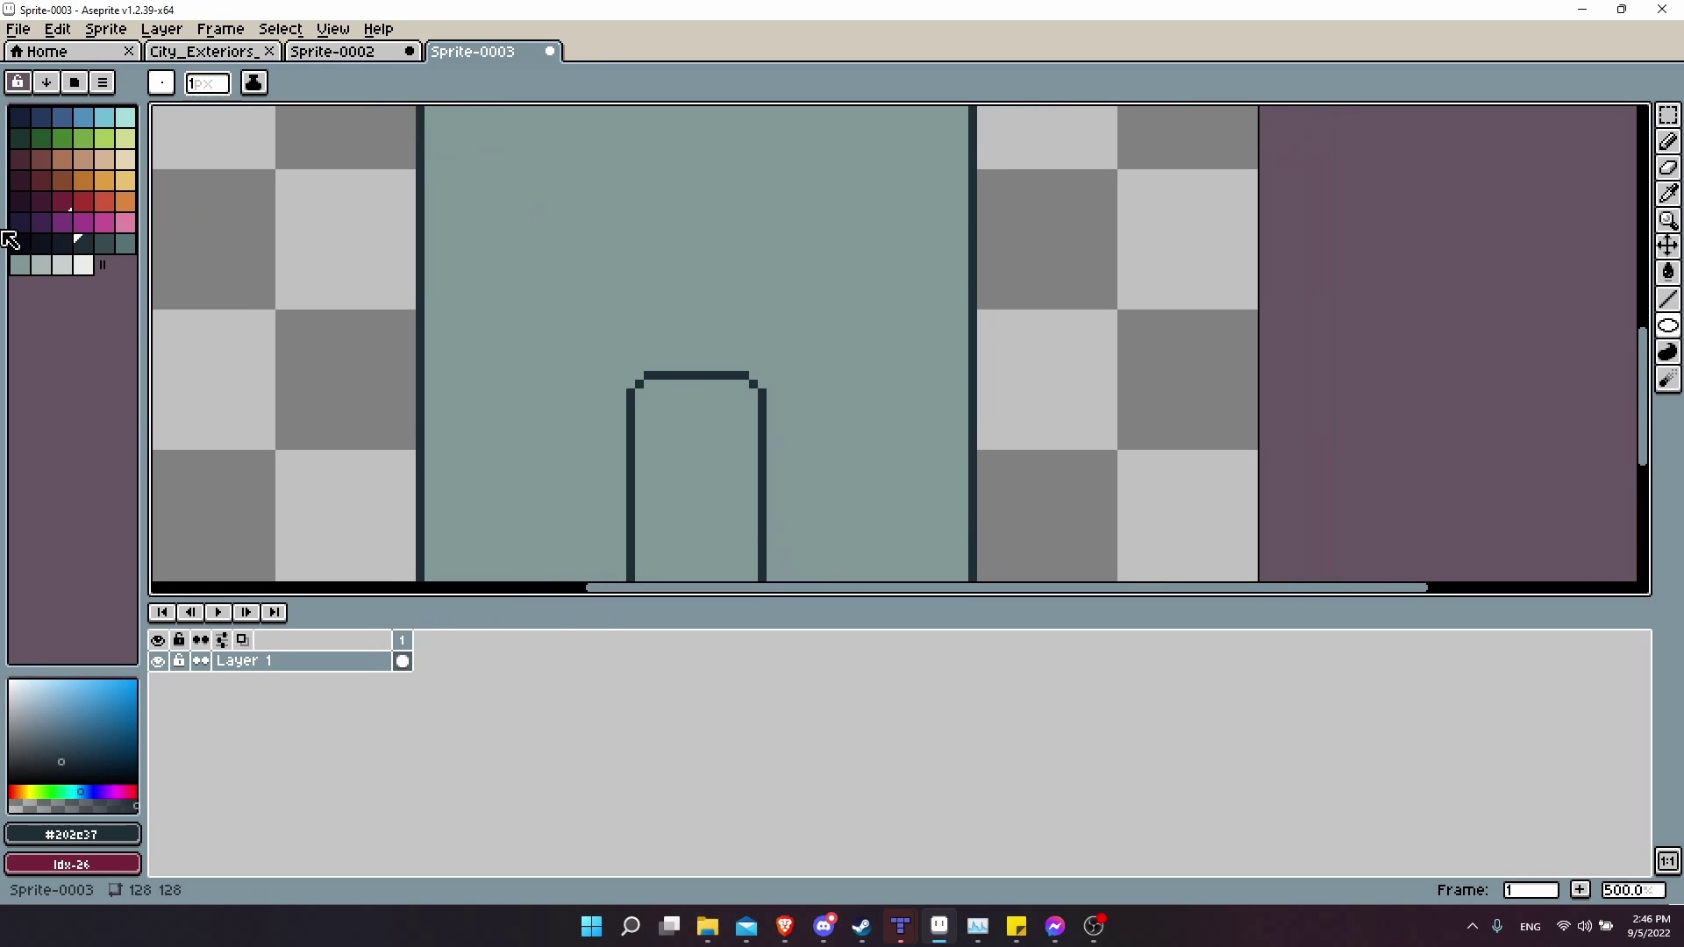
{"action": "left_click", "coordinate": [41, 181]}
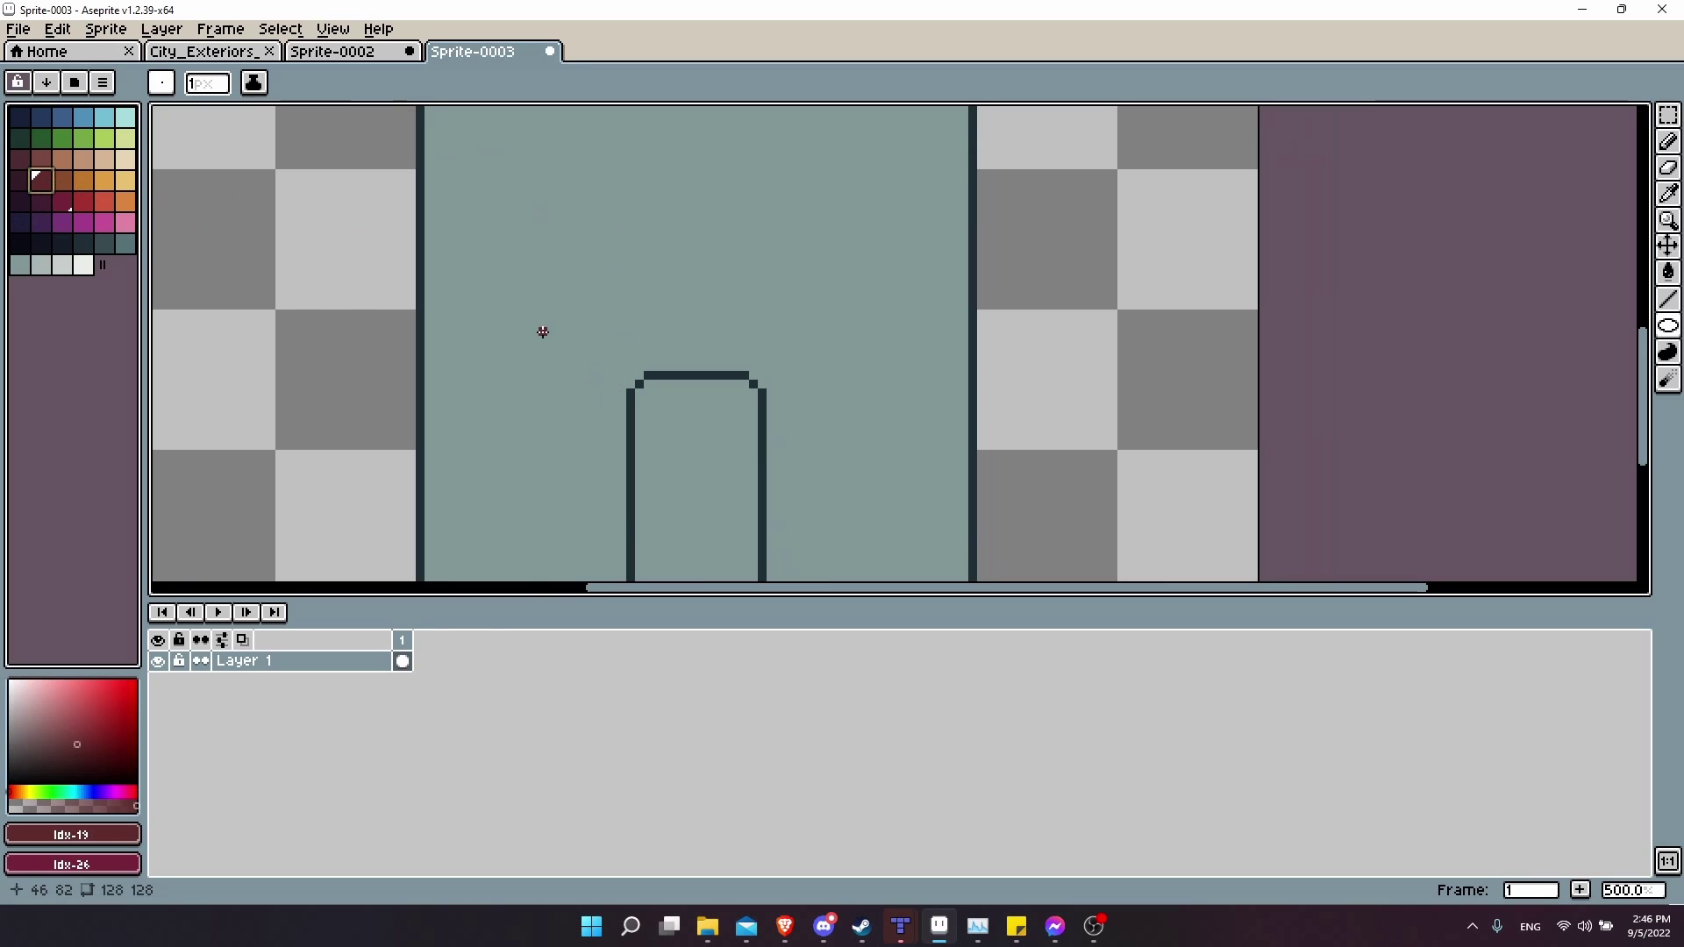
Try two ellipse outlines on the wall, including a 20 × 17 pixel one above the door, and undo both.
{"action": "left_click_drag", "start_coordinate": [508, 331], "coordinate": [588, 383]}
{"action": "key", "text": "ctrl+z"}
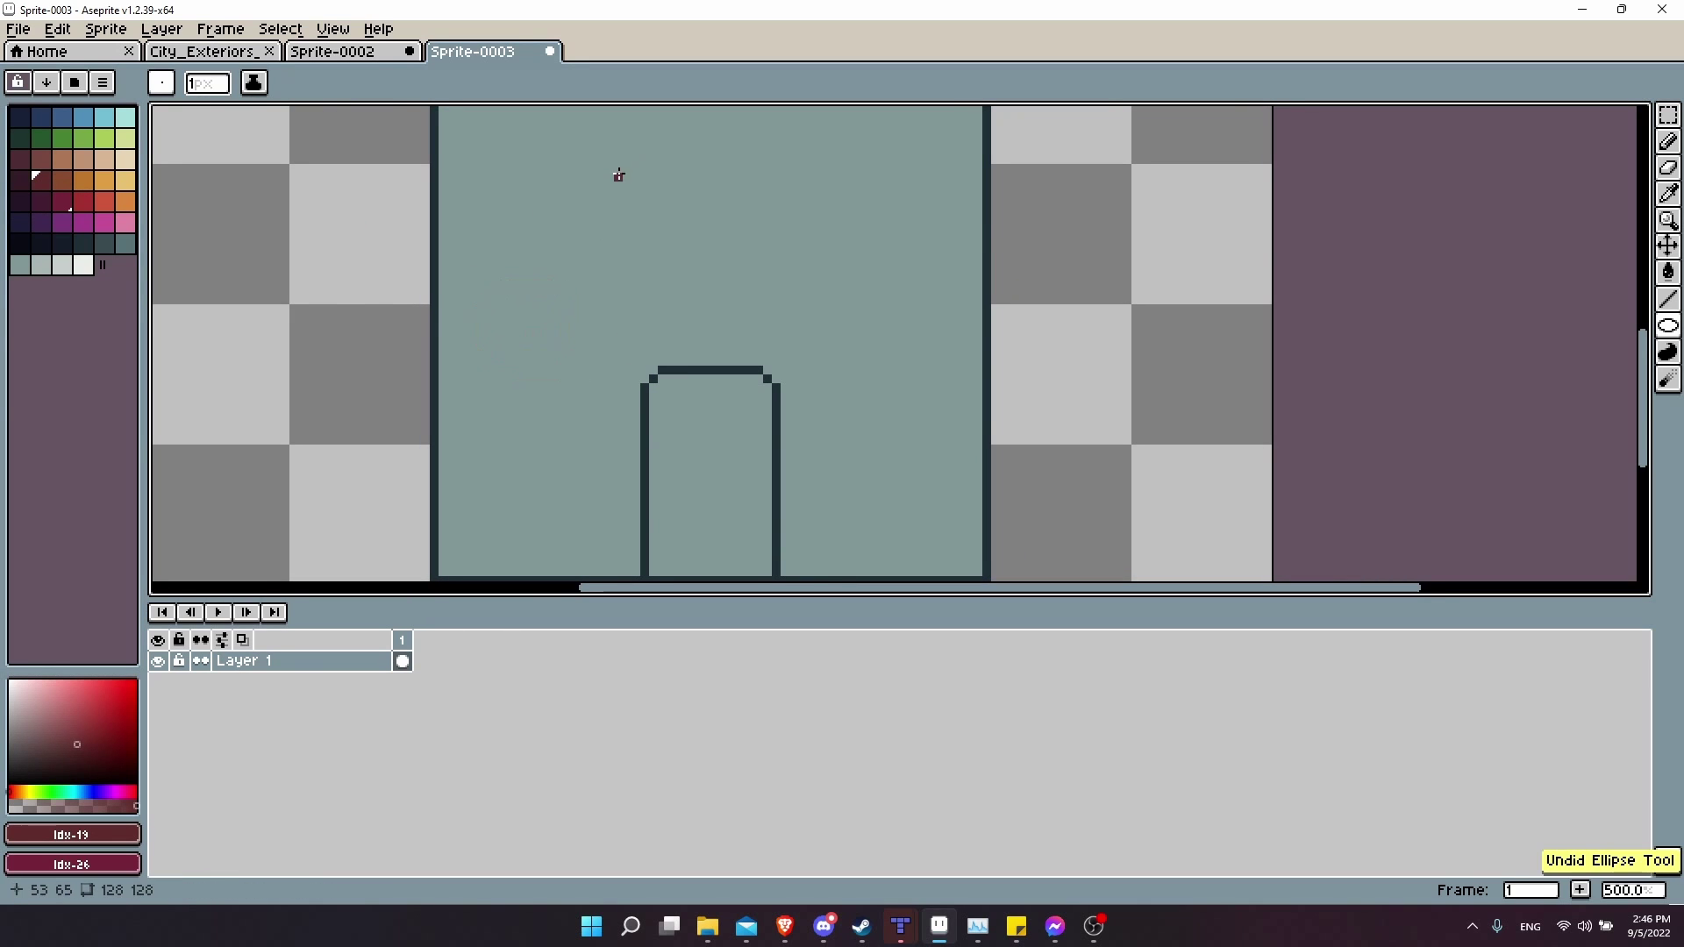
{"action": "left_click_drag", "start_coordinate": [625, 183], "coordinate": [789, 323]}
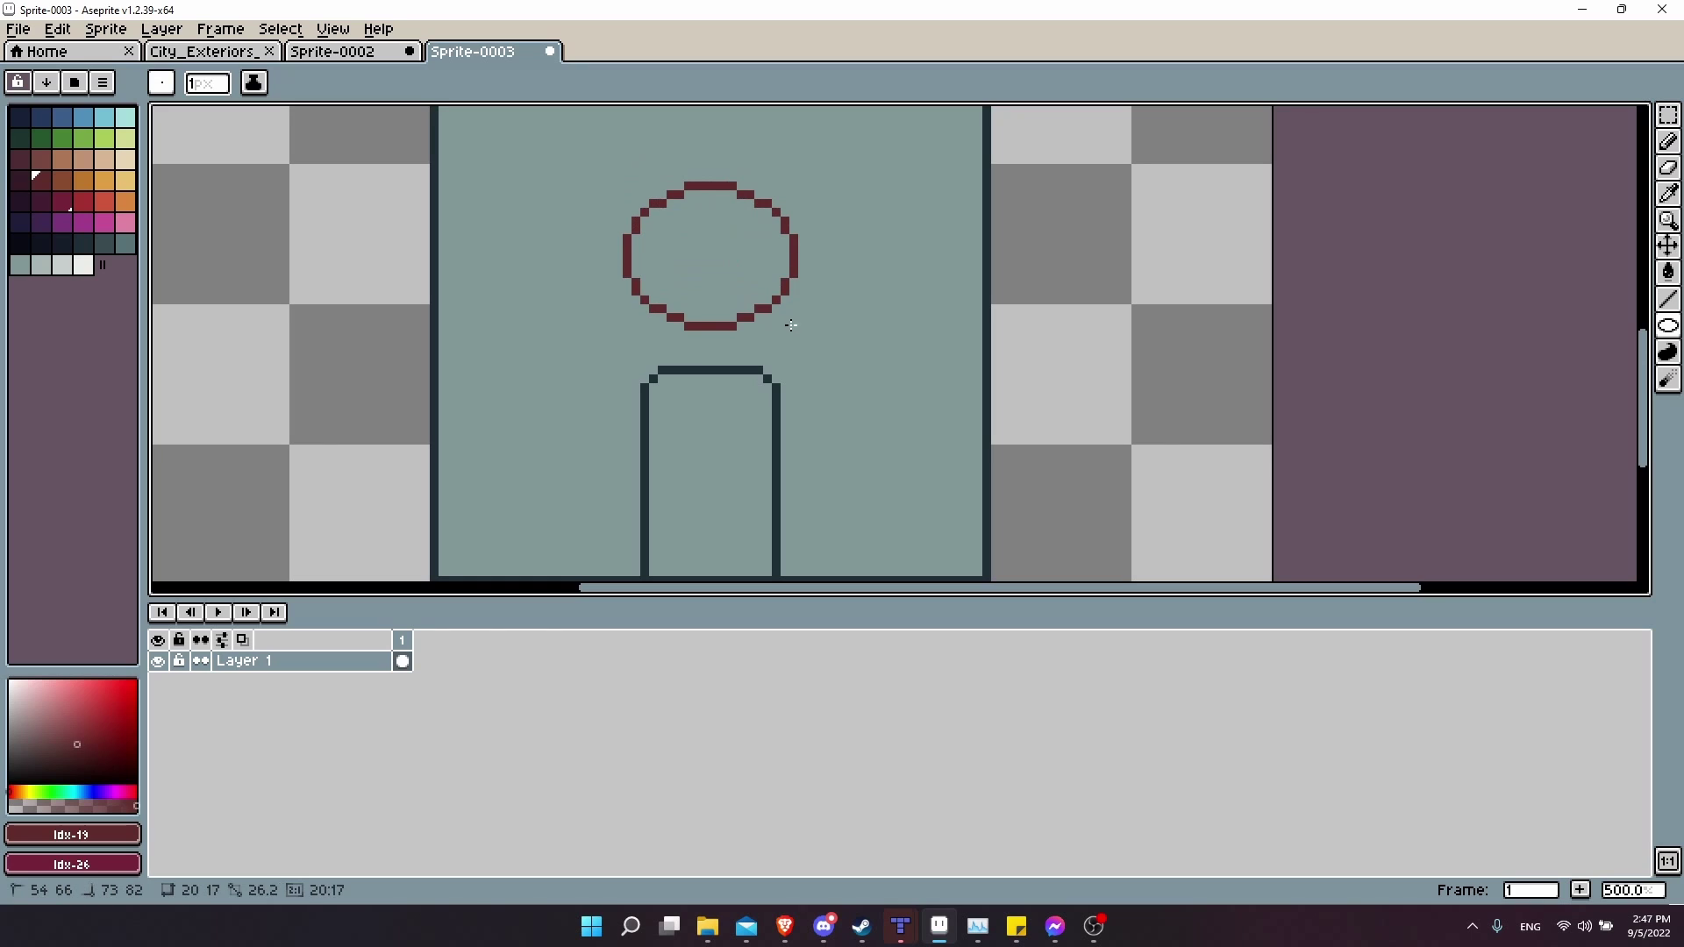
{"action": "scroll", "coordinate": [823, 353], "scroll_direction": "up", "scroll_amount": 1}
{"action": "key", "text": "ctrl+z"}
Draw a circle outline about 15 × 15 pixels above the door in dark red palette color 19.
{"action": "left_click_drag", "start_coordinate": [654, 234], "coordinate": [771, 351]}
{"action": "scroll", "coordinate": [711, 292], "scroll_direction": "down", "scroll_amount": 2}
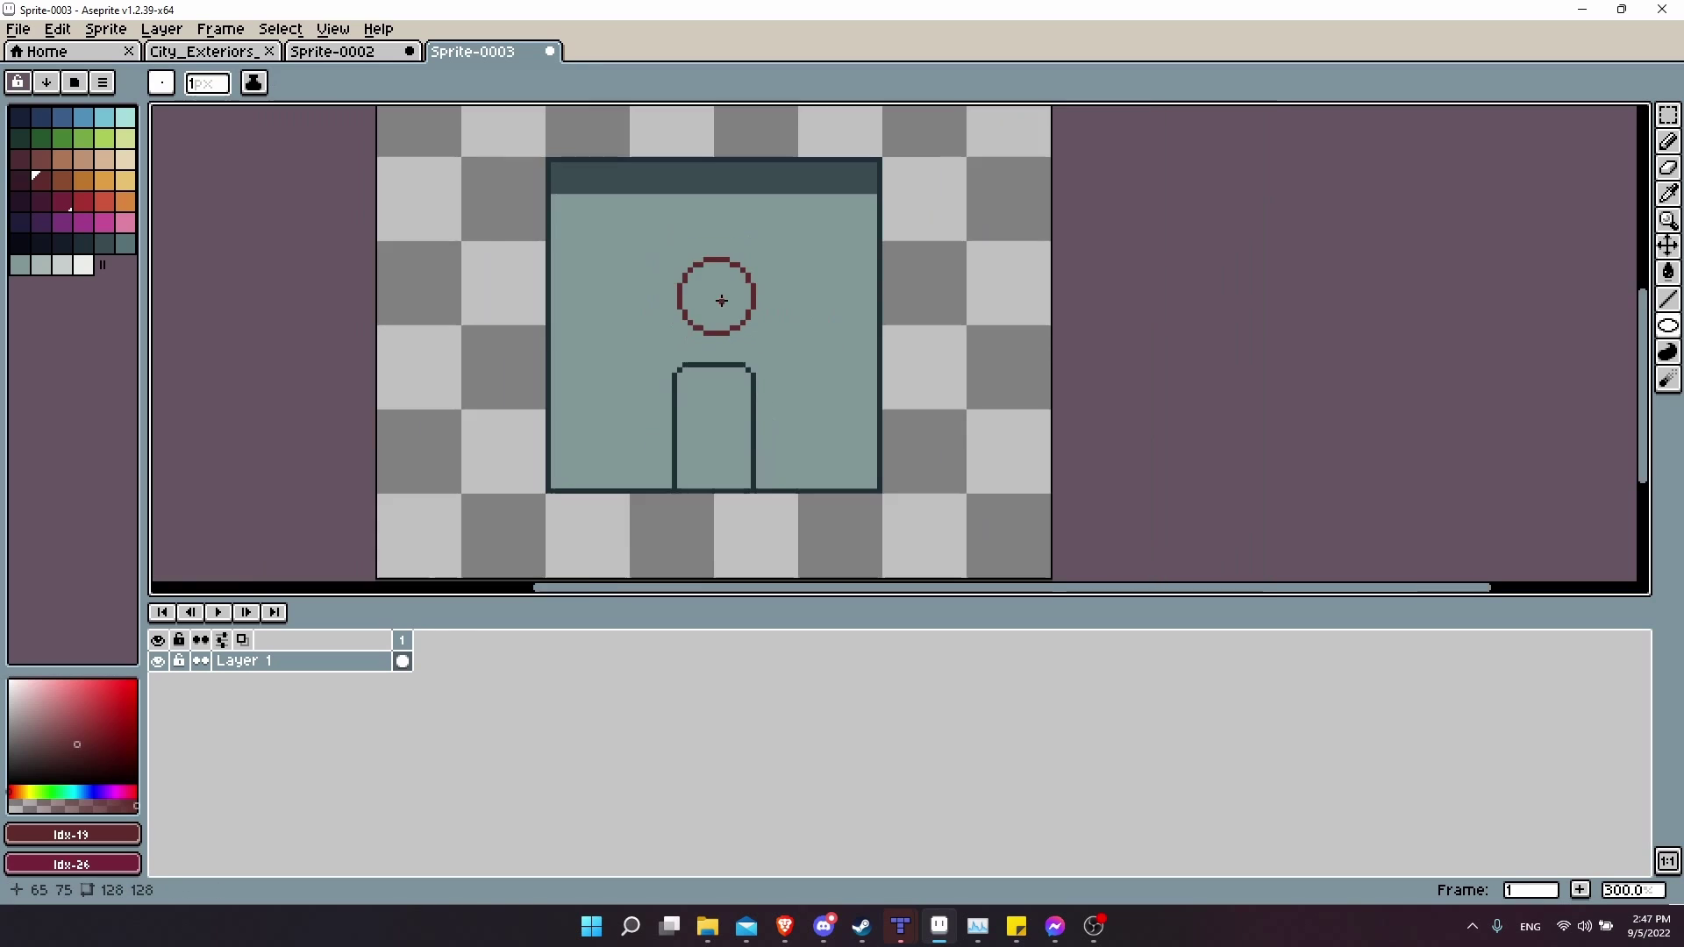
{"action": "scroll", "coordinate": [744, 286], "scroll_direction": "up", "scroll_amount": 4}
{"action": "left_click_drag", "start_coordinate": [744, 286], "coordinate": [755, 176]}
{"action": "scroll", "coordinate": [852, 360], "scroll_direction": "down", "scroll_amount": 2}
{"action": "scroll", "coordinate": [756, 266], "scroll_direction": "down", "scroll_amount": 1}
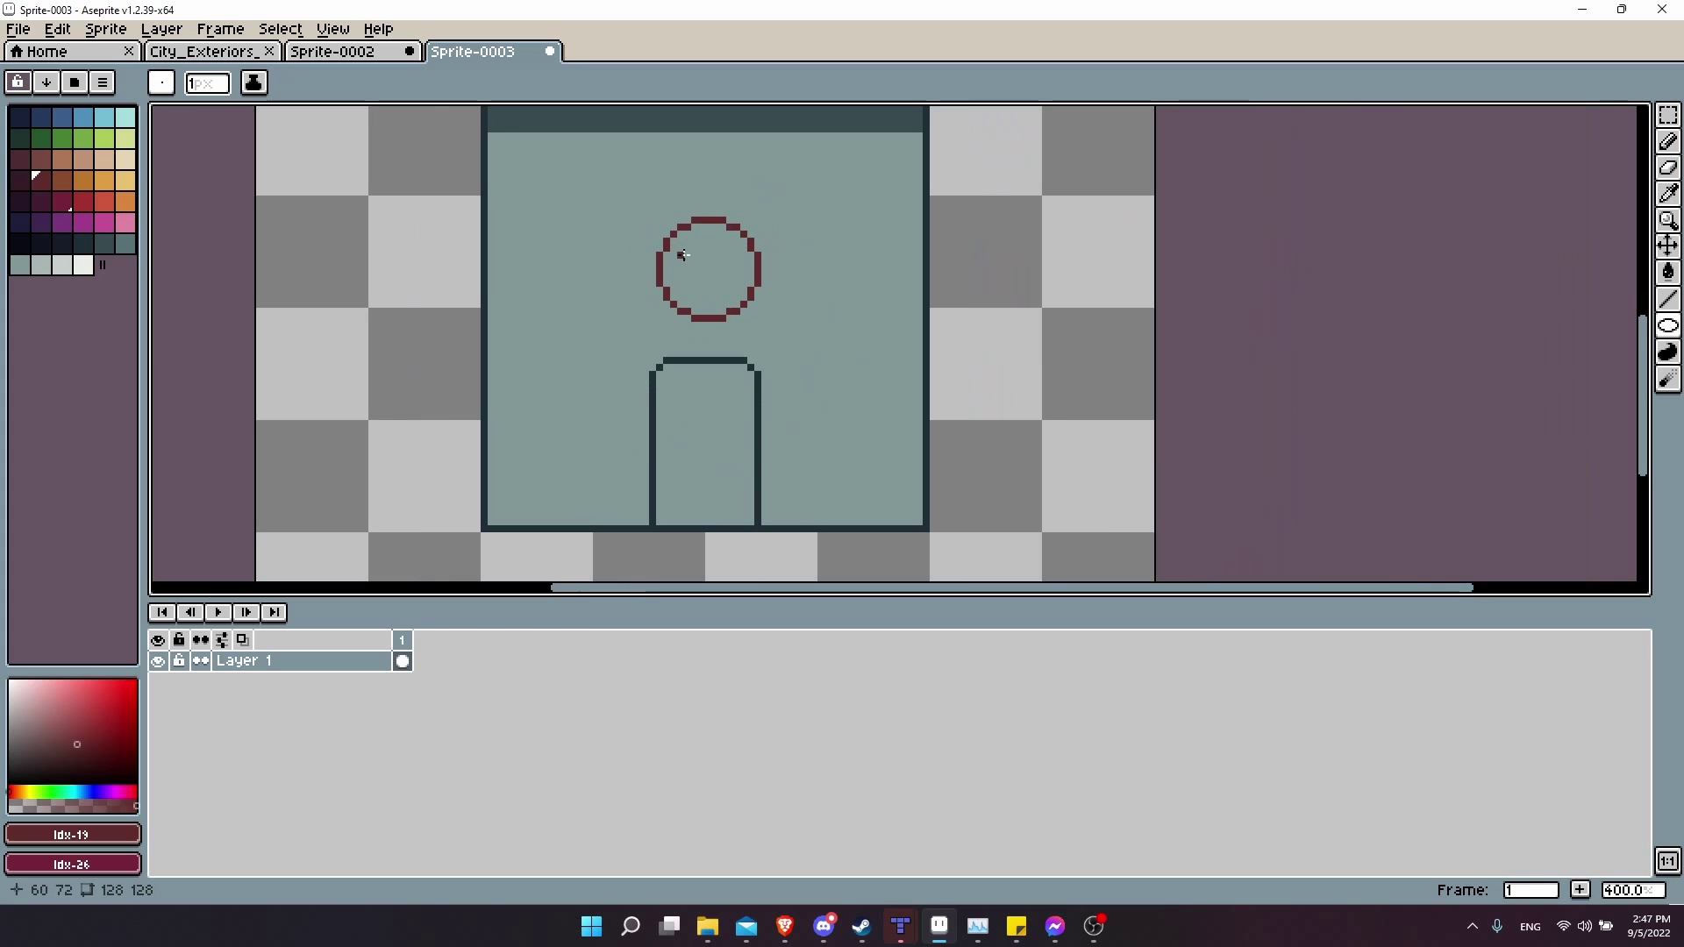
{"action": "scroll", "coordinate": [693, 257], "scroll_direction": "up", "scroll_amount": 3}
{"action": "scroll", "coordinate": [824, 264], "scroll_direction": "down", "scroll_amount": 3}
{"action": "scroll", "coordinate": [728, 246], "scroll_direction": "up", "scroll_amount": 4}
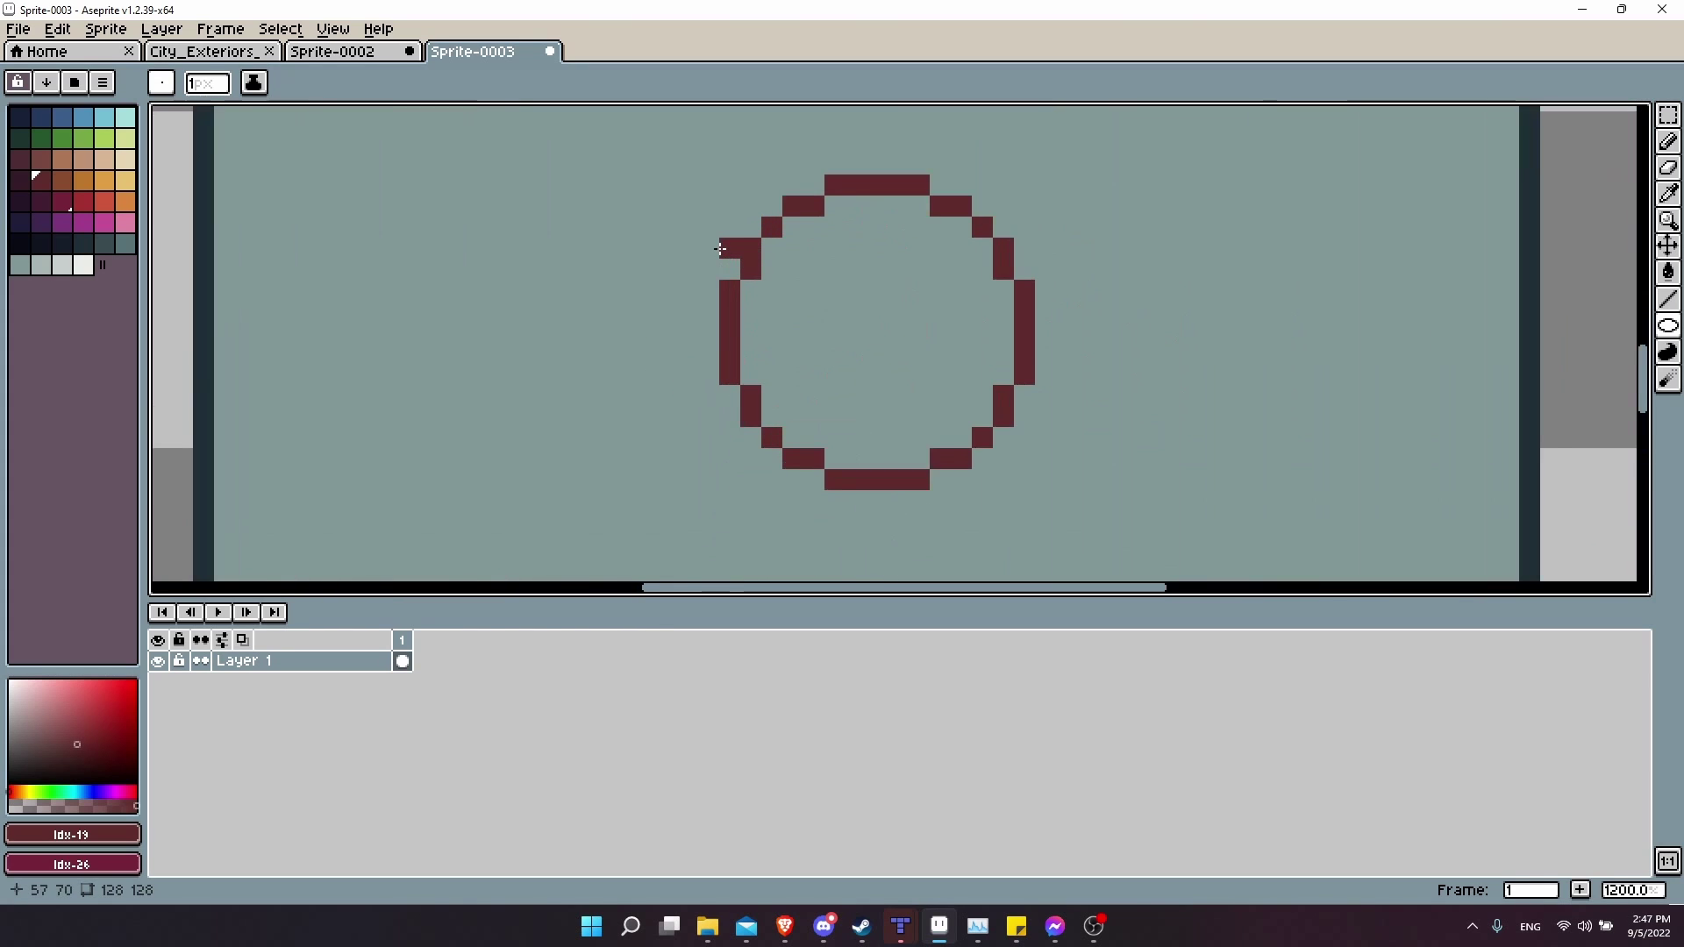
{"action": "scroll", "coordinate": [715, 219], "scroll_direction": "down", "scroll_amount": 4}
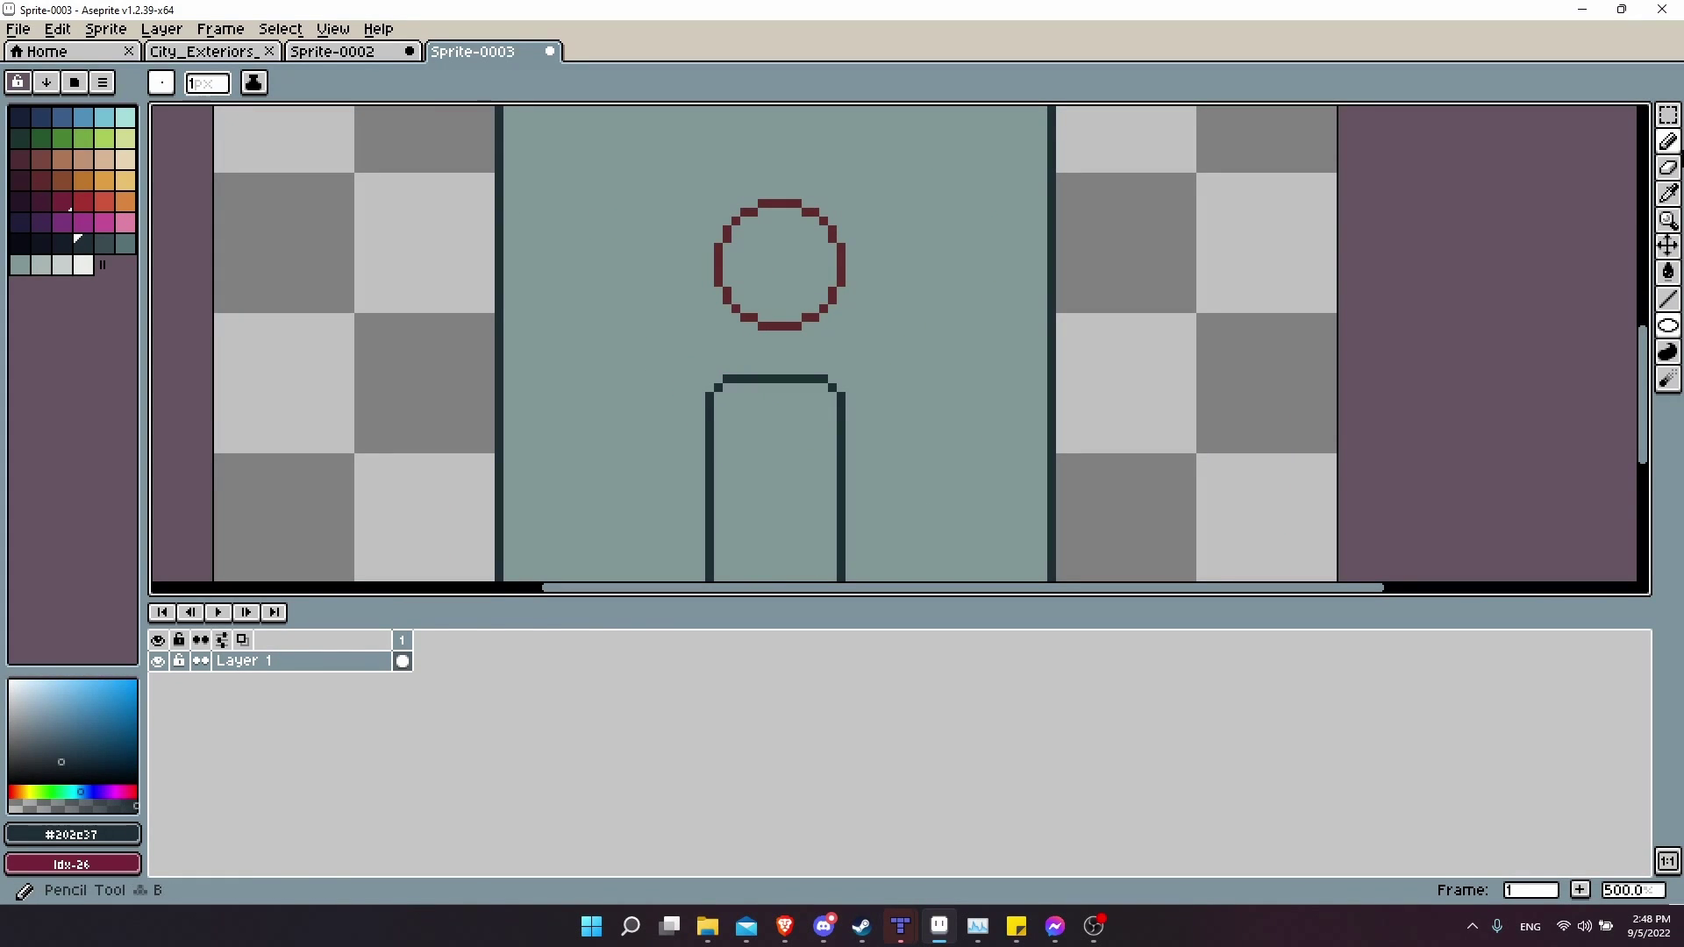
Choose the Pencil tool, enlarge its round brush to 8 px and display the available brush shapes.
{"action": "left_click", "coordinate": [1671, 143]}
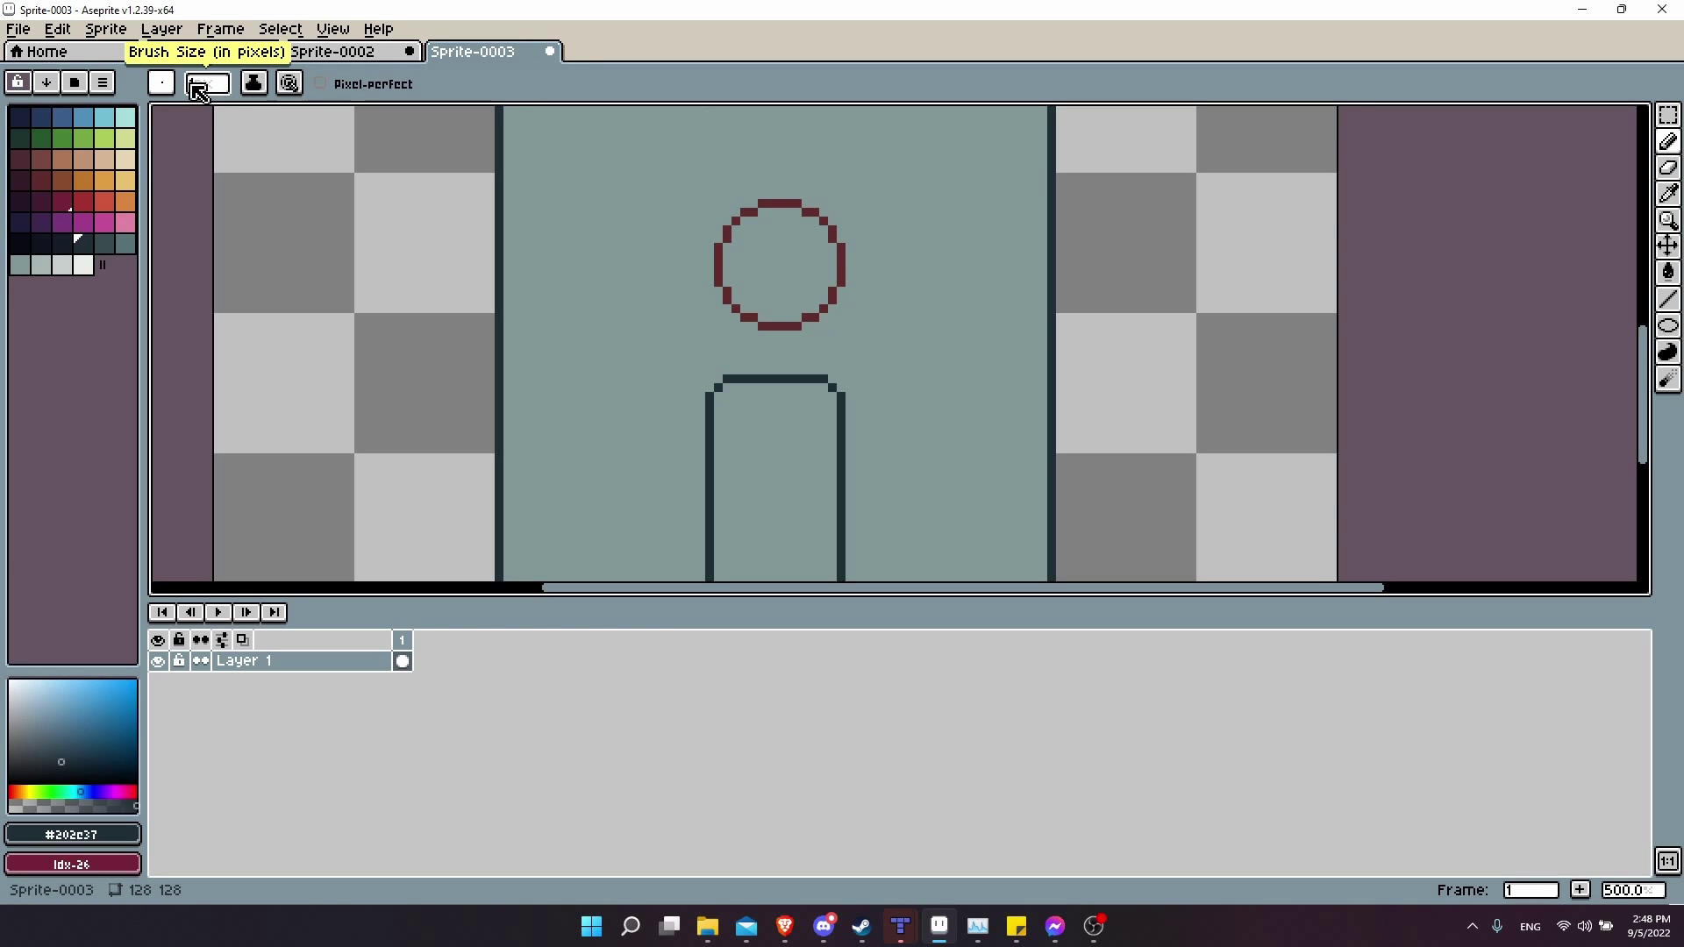
{"action": "scroll", "coordinate": [311, 182], "scroll_direction": "down", "scroll_amount": 2, "text": "ctrl"}
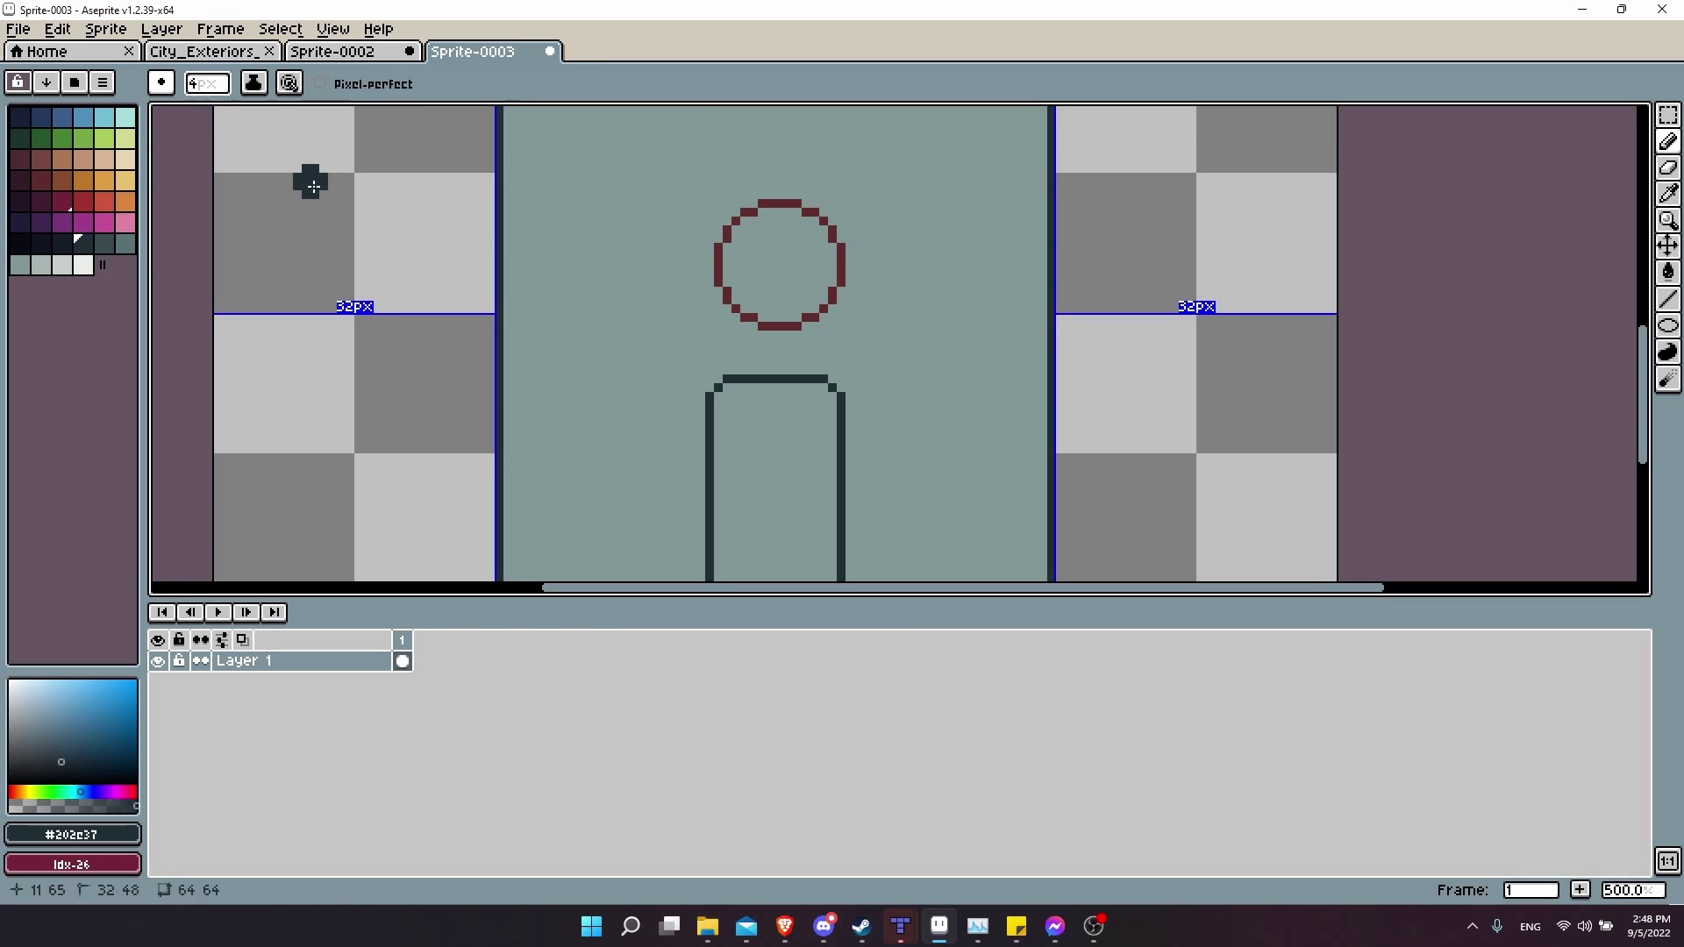
{"action": "key", "text": "plus"}
{"action": "key", "text": "plus"}
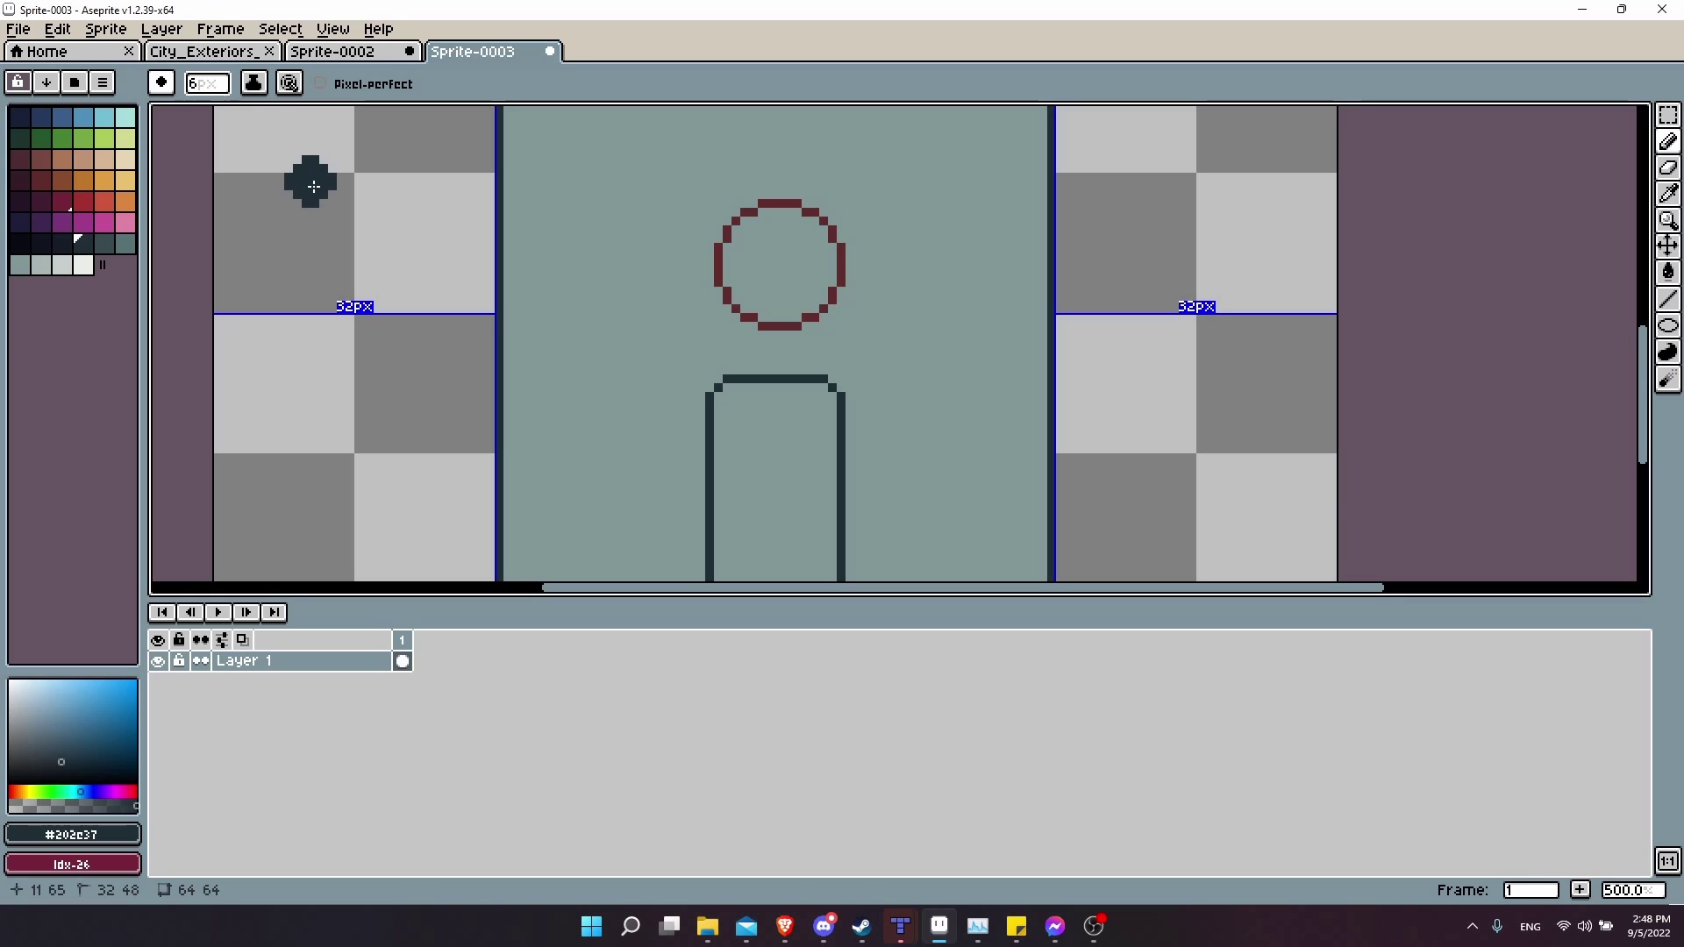
{"action": "key", "text": "plus"}
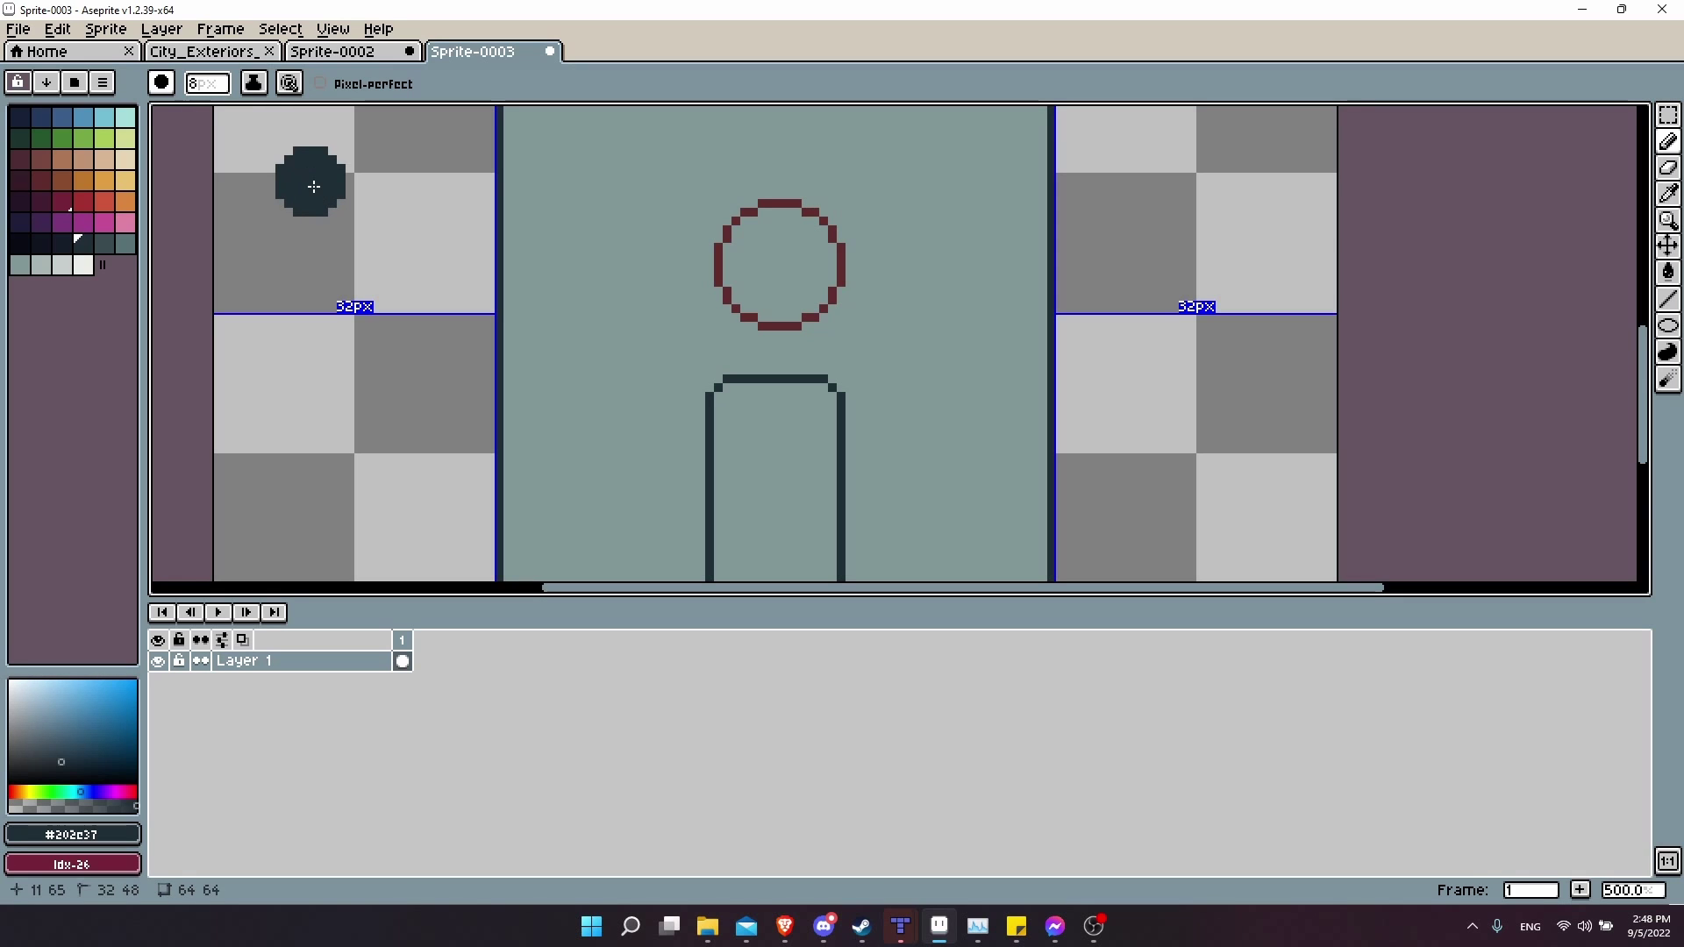
{"action": "left_click", "coordinate": [162, 83]}
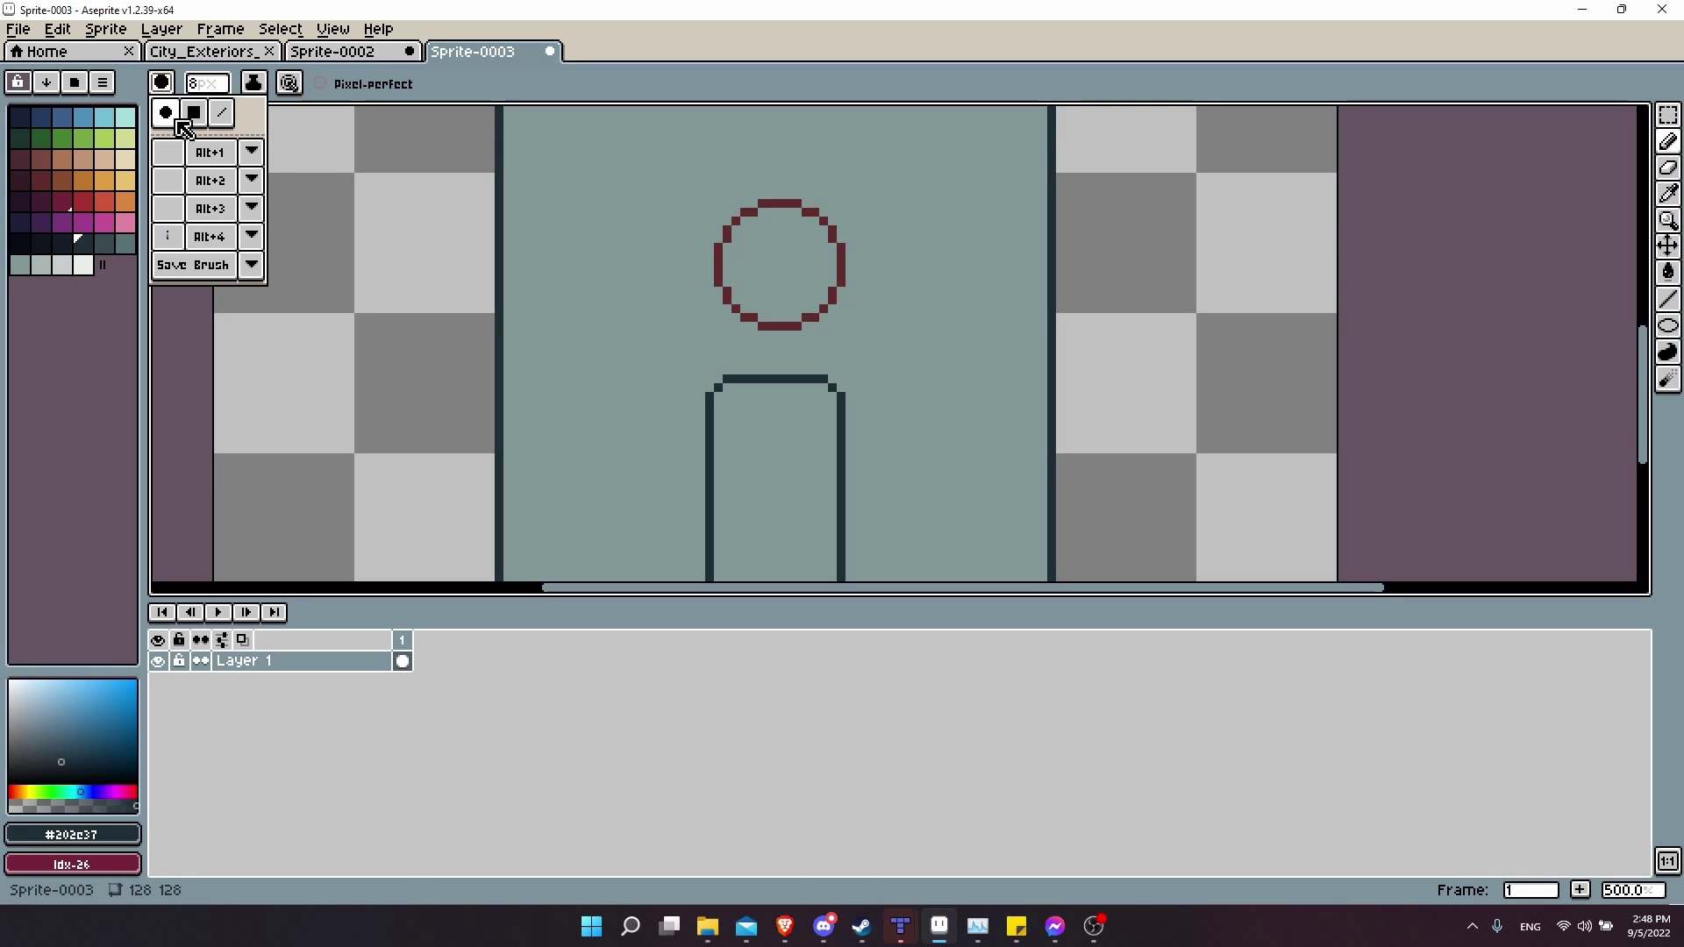
Create a new 128 × 128 pixel sprite.
{"action": "left_click", "coordinate": [17, 29]}
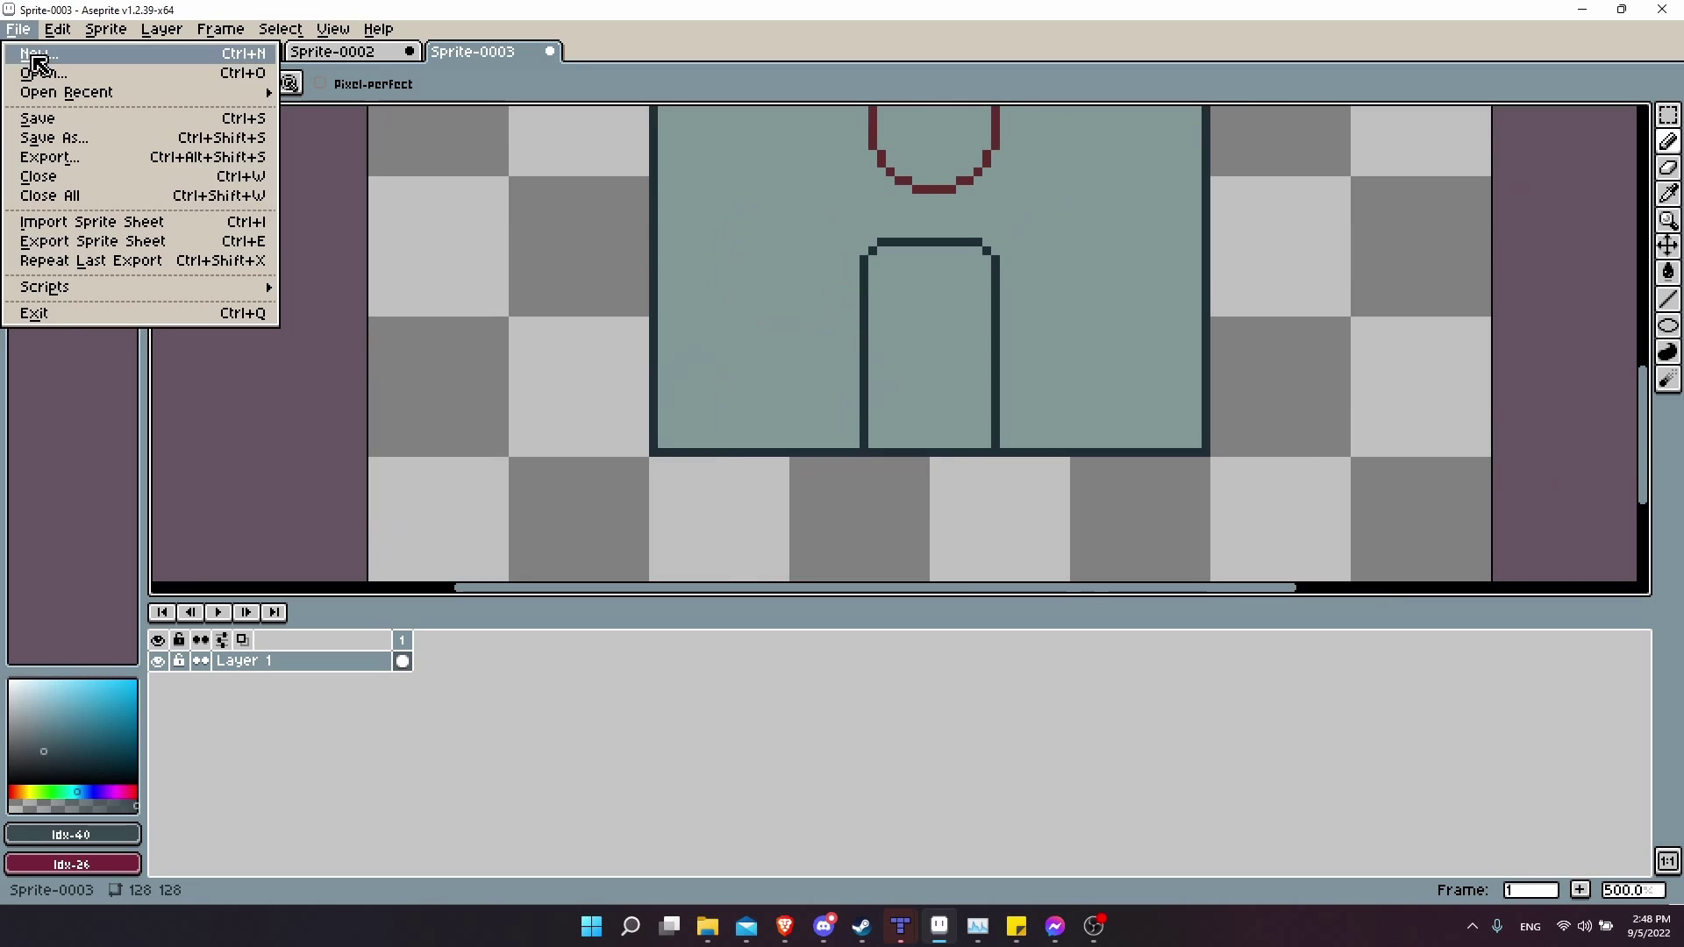
{"action": "left_click", "coordinate": [38, 64]}
{"action": "left_click", "coordinate": [807, 646]}
Stamp two separate round dots on the lower canvas with the 8 px pencil in palette color 40.
{"action": "scroll", "coordinate": [832, 484], "scroll_direction": "up", "scroll_amount": 3}
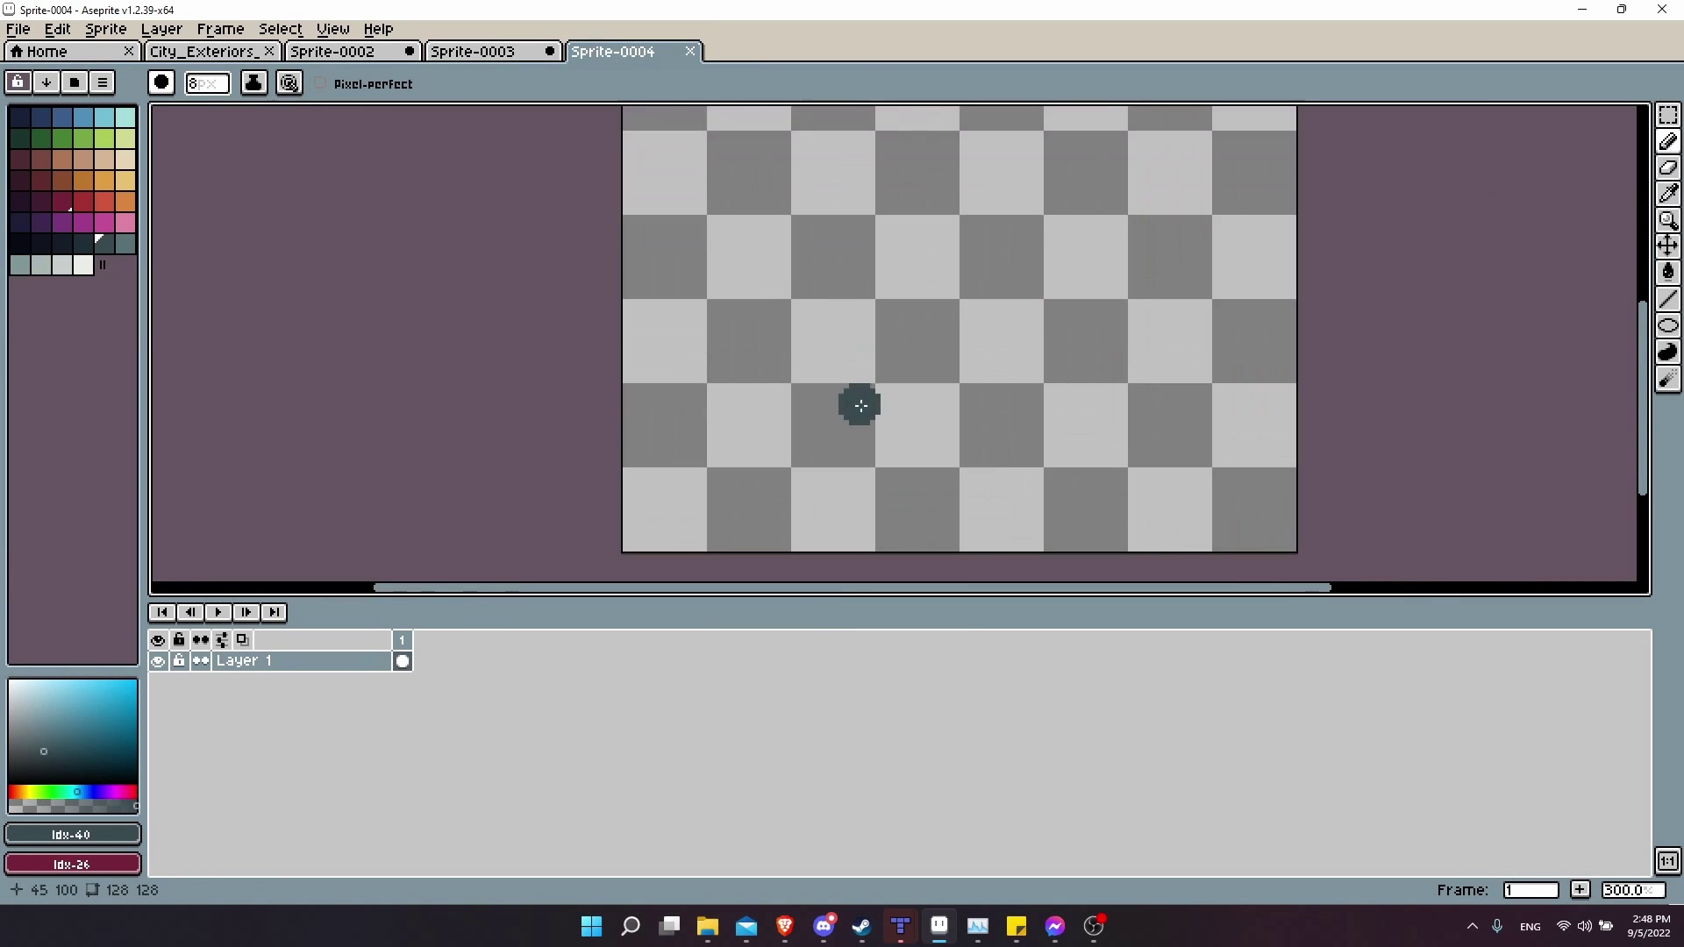
{"action": "left_click", "coordinate": [605, 470]}
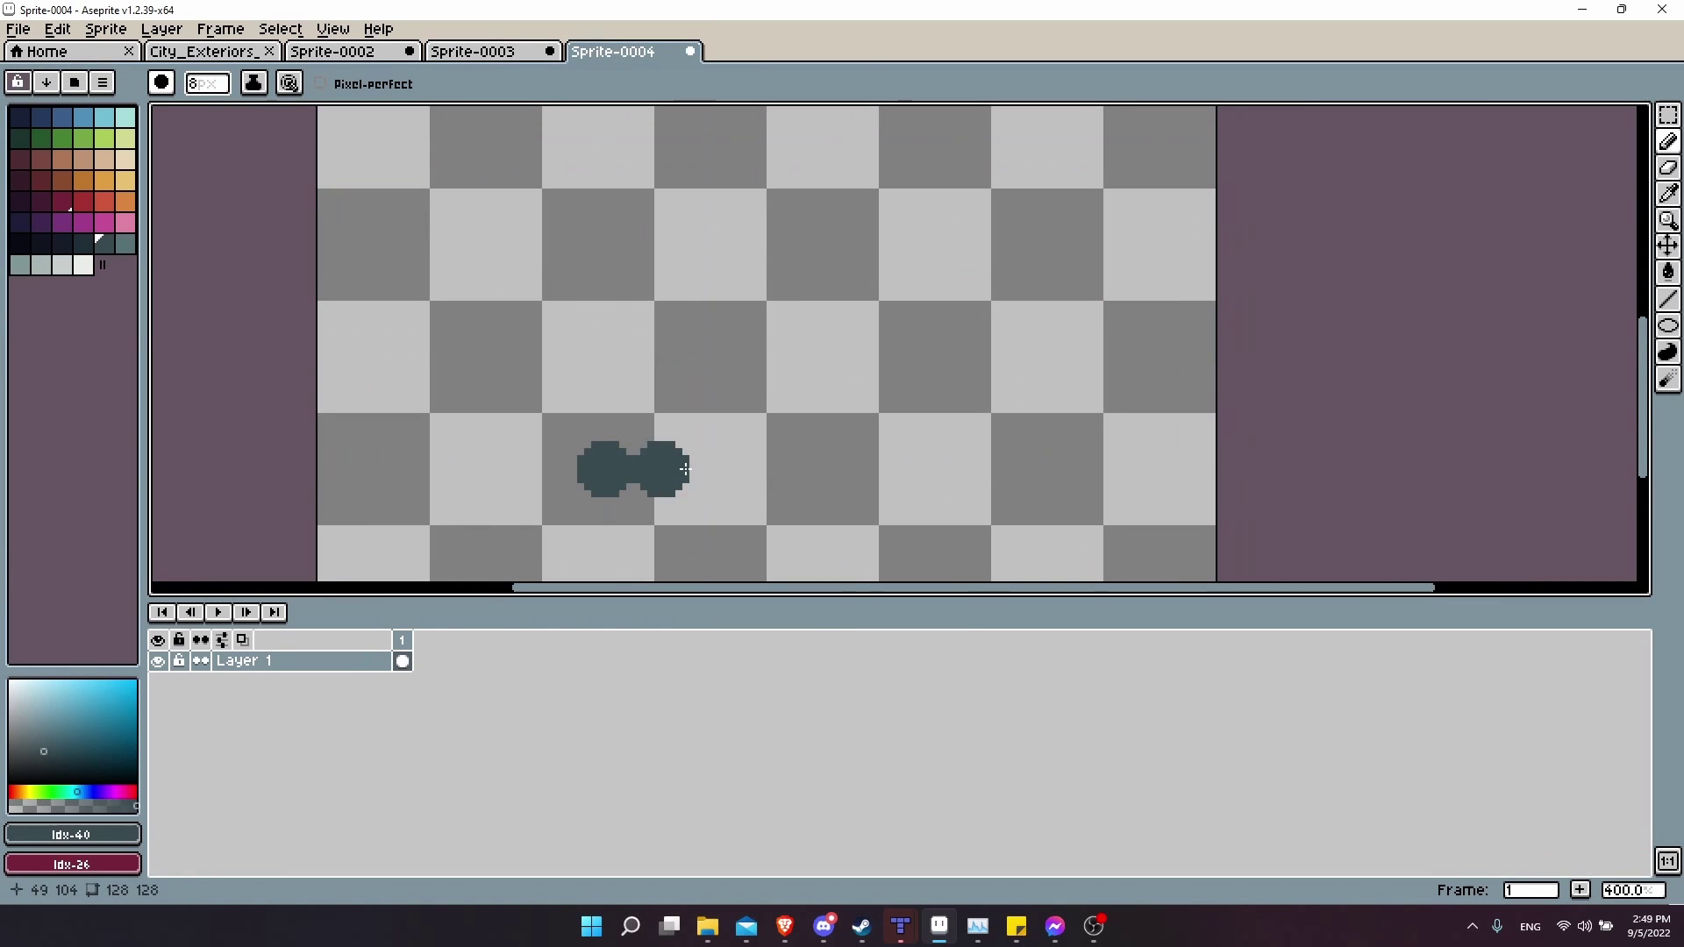
{"action": "left_click", "coordinate": [819, 472]}
{"action": "left_click_drag", "start_coordinate": [819, 472], "coordinate": [766, 477]}
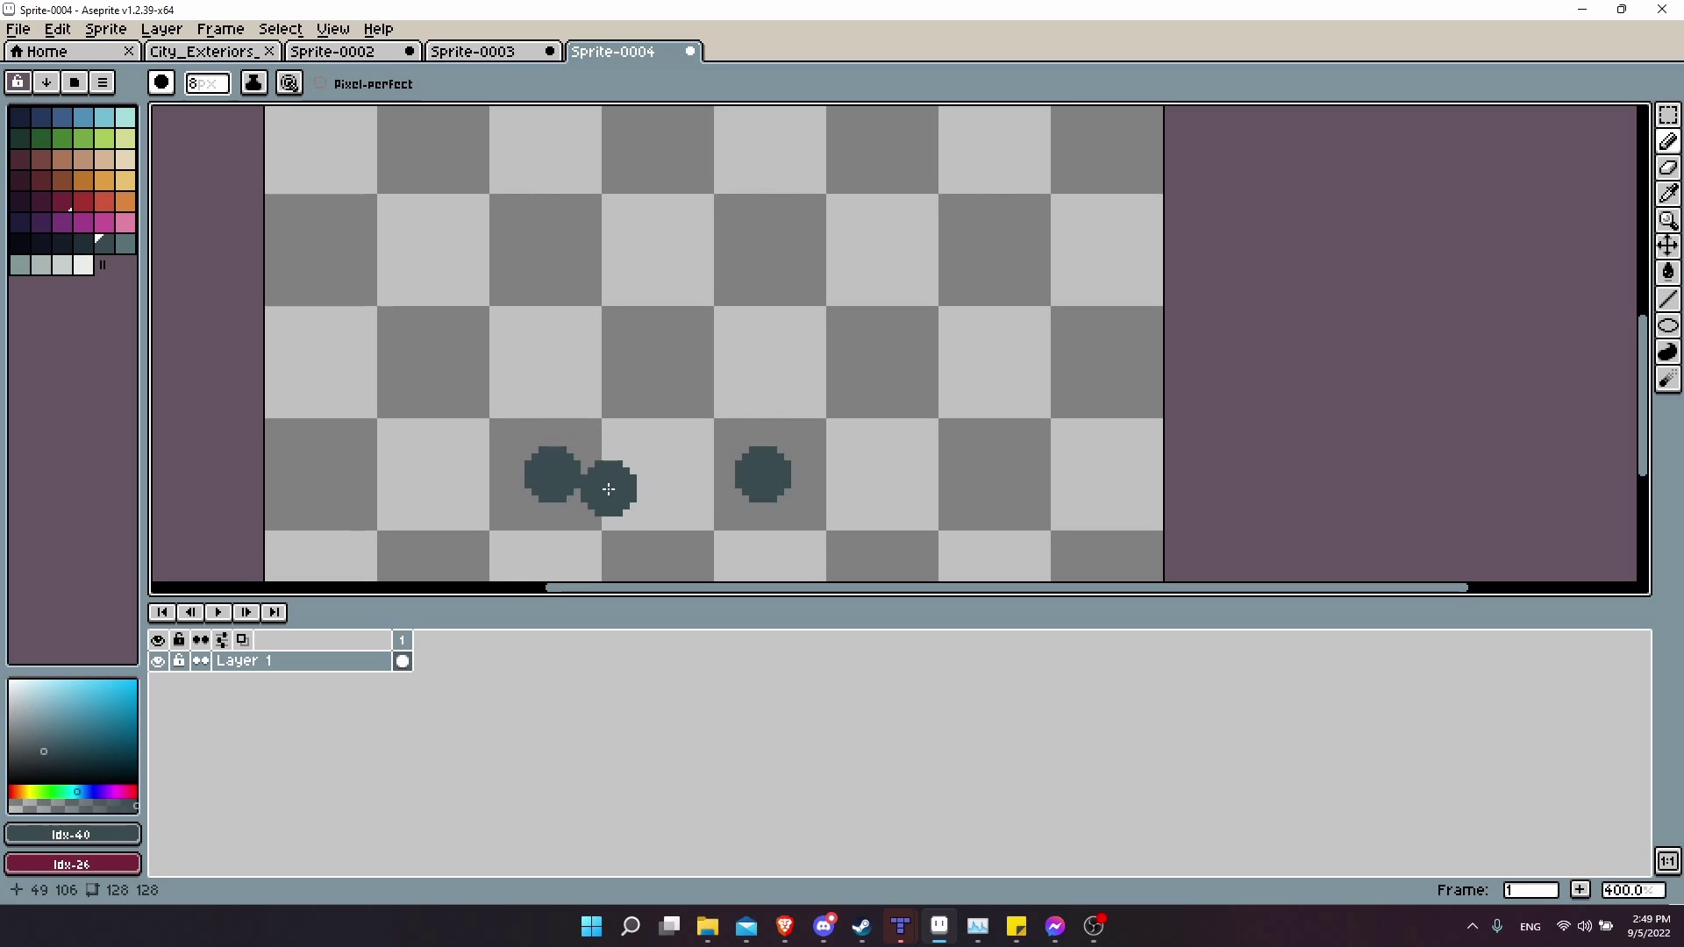
Enlarge the pencil brush to 12 px and stamp larger dots over the two existing ones.
{"action": "scroll", "coordinate": [611, 484], "scroll_direction": "up", "scroll_amount": 2}
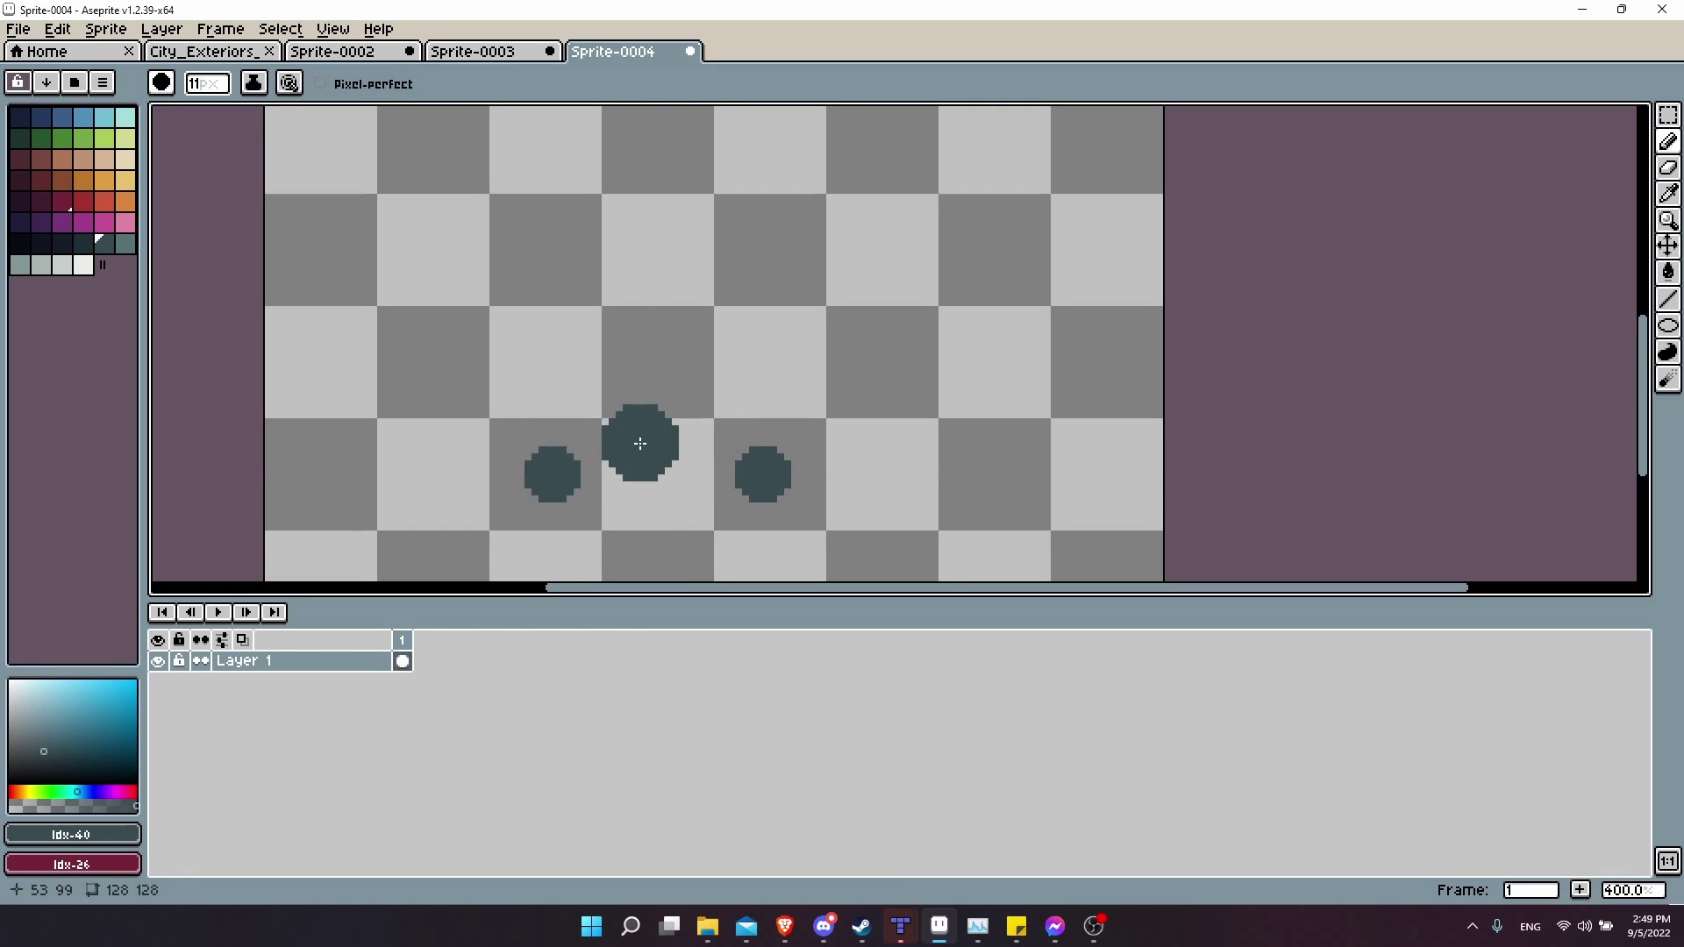
{"action": "scroll", "coordinate": [640, 443], "scroll_direction": "up", "scroll_amount": 1}
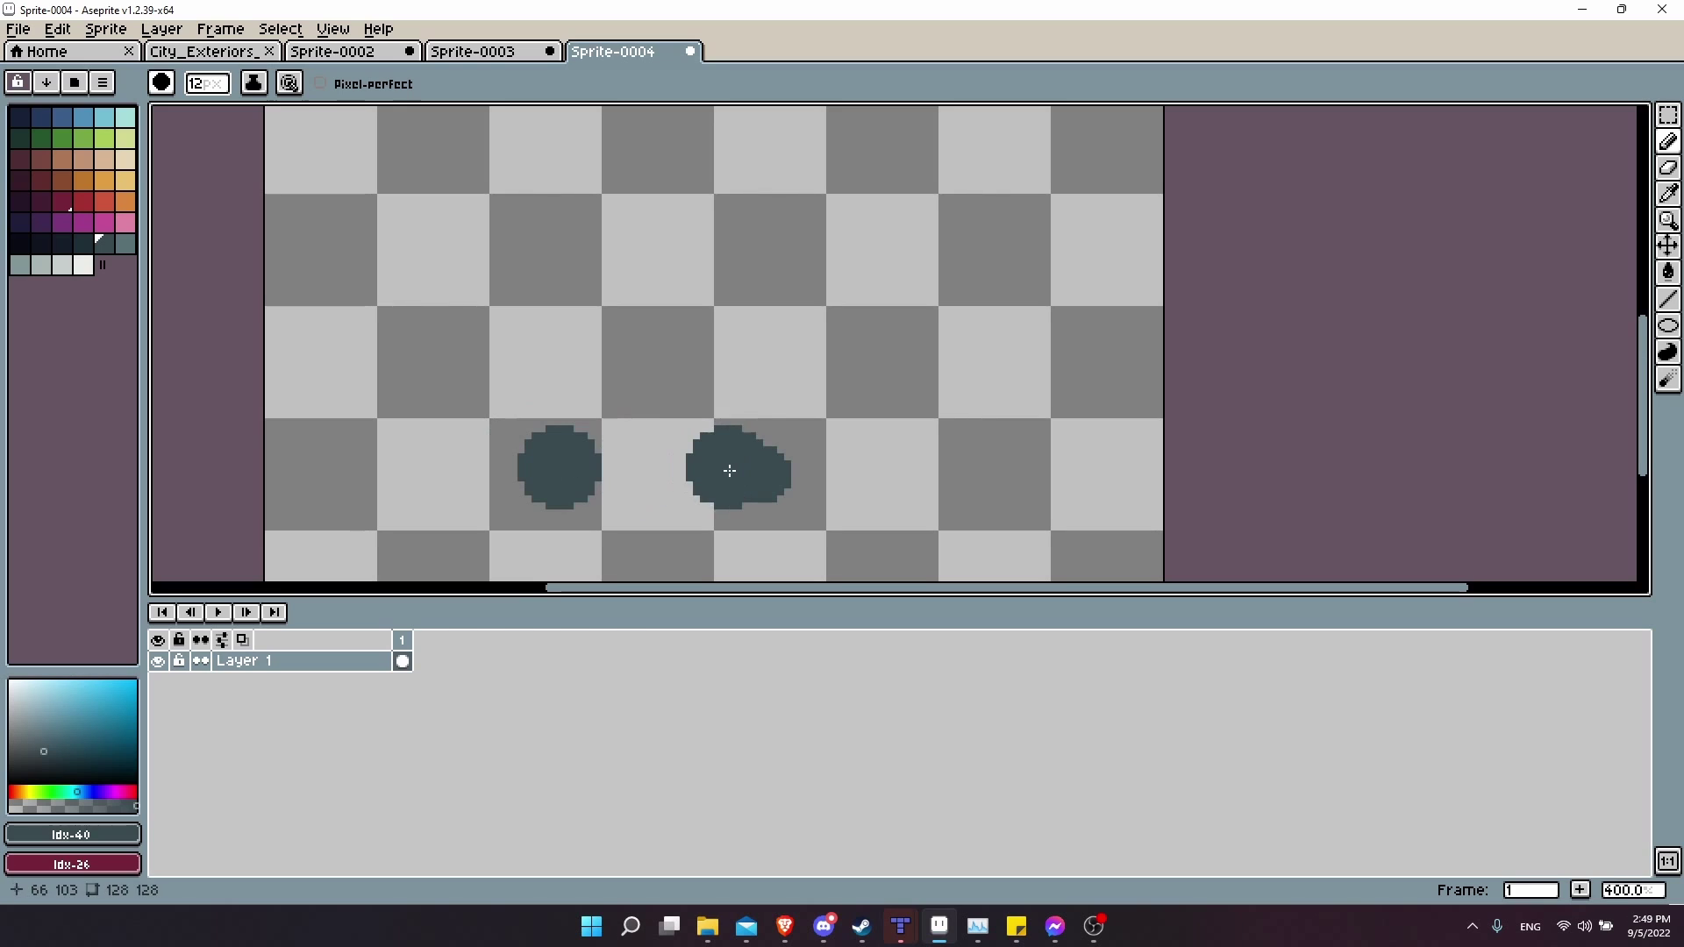
{"action": "left_click", "coordinate": [768, 470]}
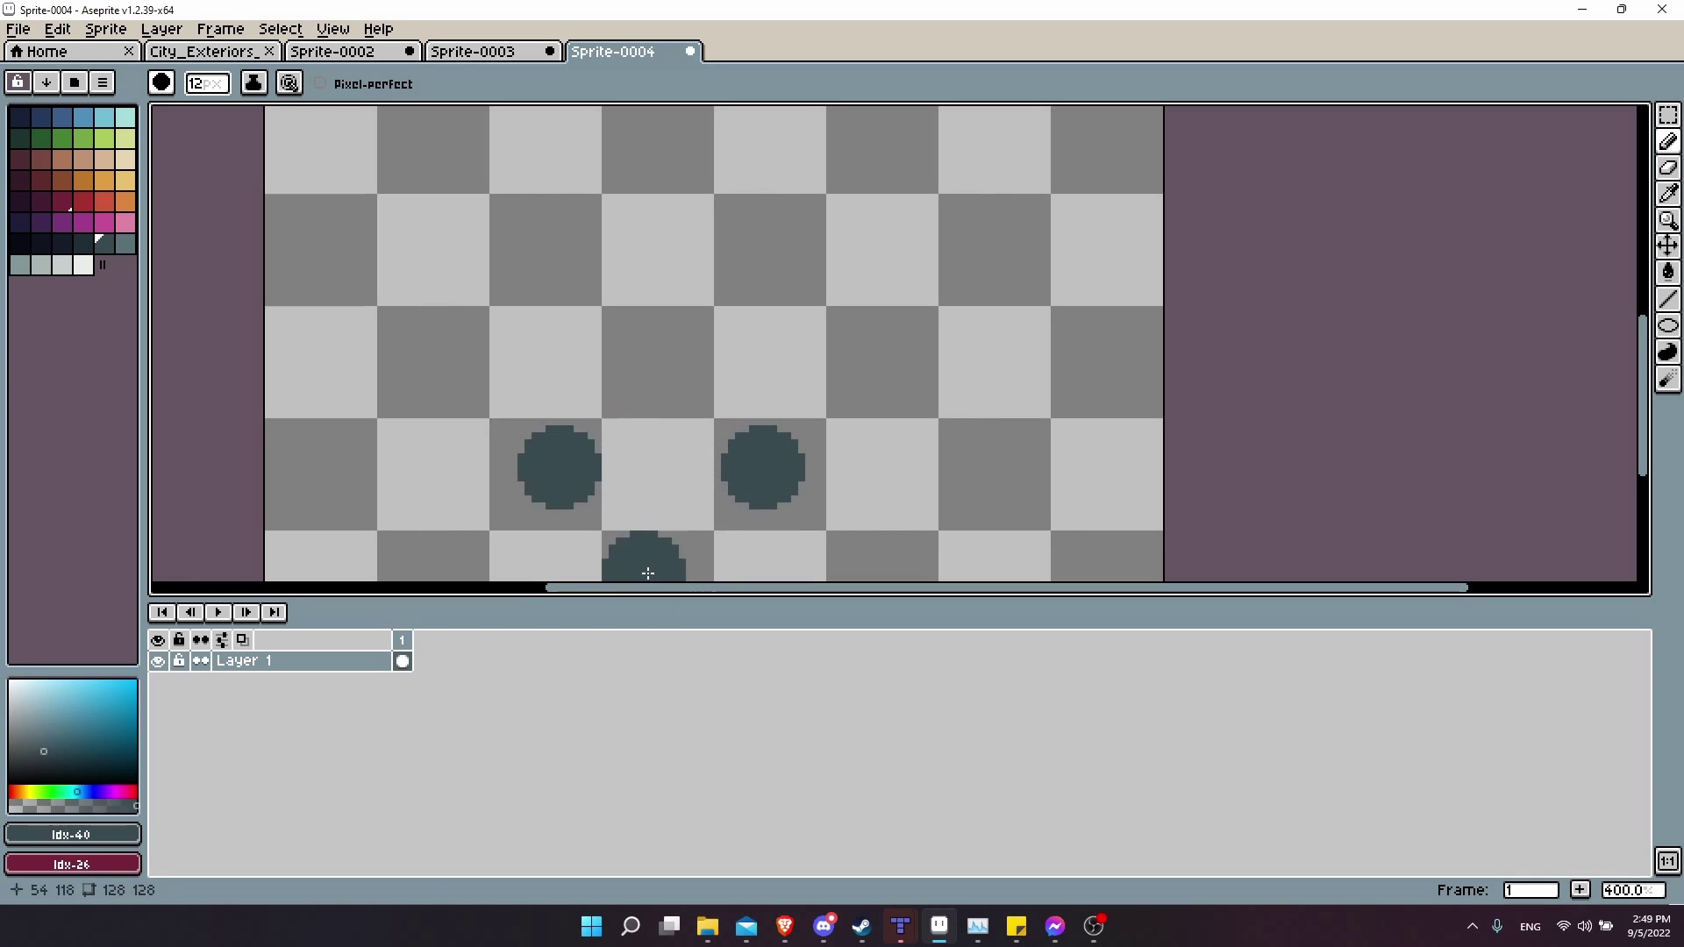
{"action": "left_click_drag", "start_coordinate": [795, 523], "coordinate": [755, 469]}
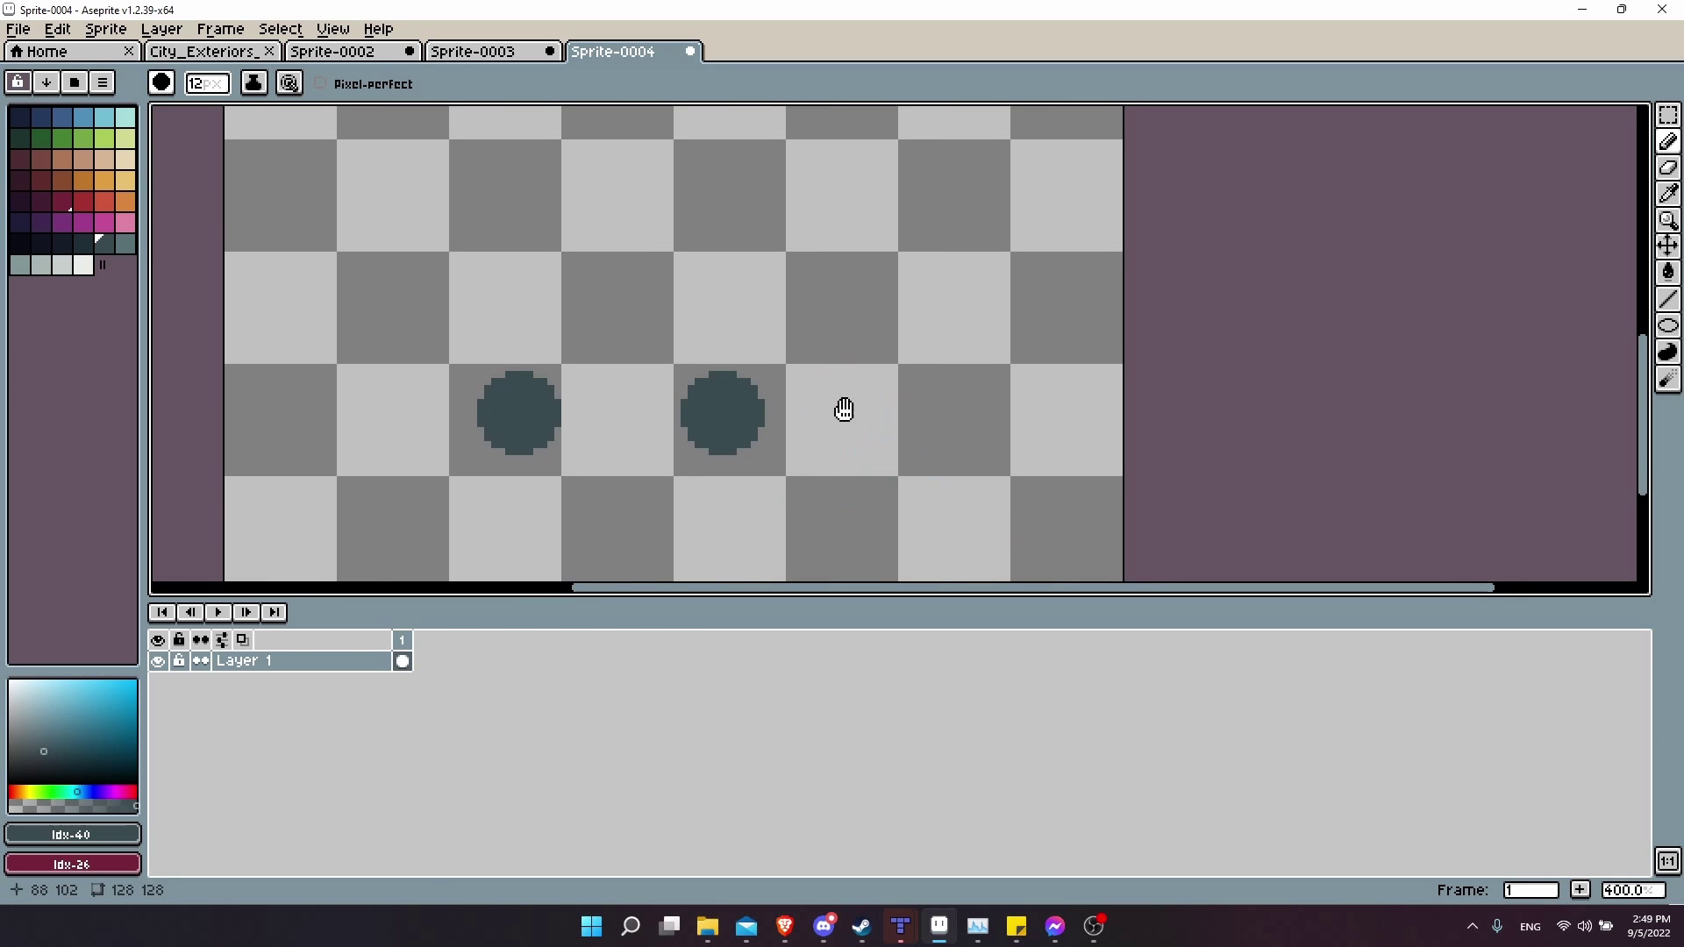
{"action": "left_click_drag", "start_coordinate": [842, 410], "coordinate": [798, 376]}
{"action": "key", "text": "alt+Tab"}
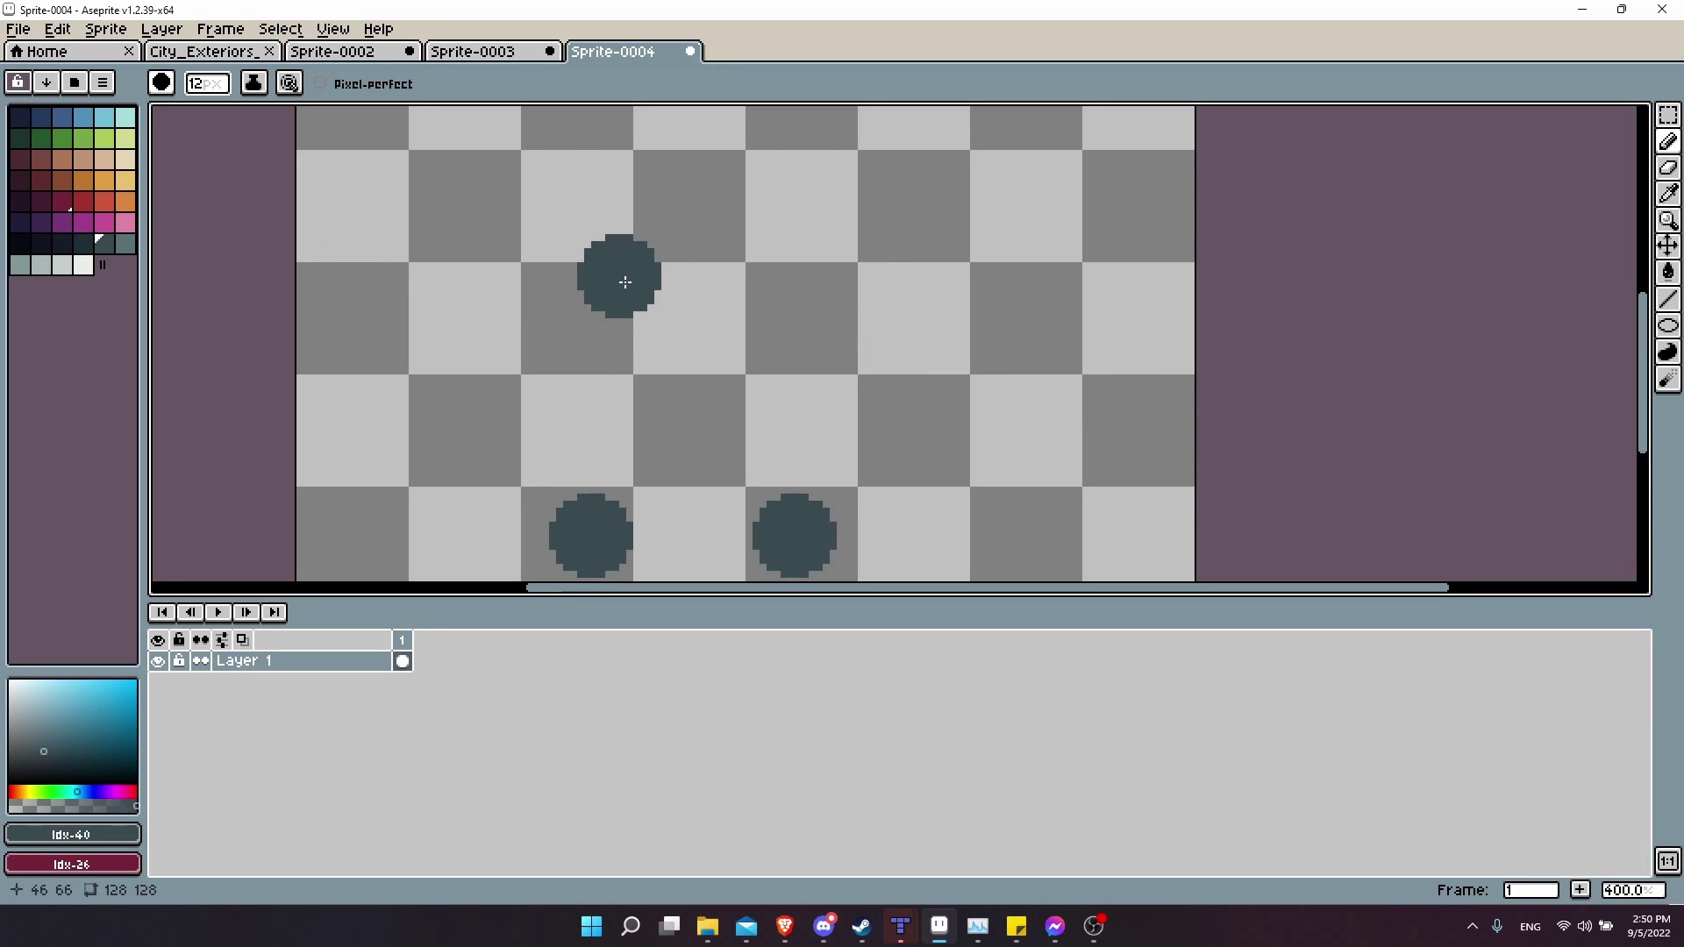
Select both dots with the Rectangular Marquee and delete them to empty the canvas.
{"action": "scroll", "coordinate": [646, 239], "scroll_direction": "down", "scroll_amount": 2}
{"action": "scroll", "coordinate": [646, 239], "scroll_direction": "left", "scroll_amount": 1}
{"action": "key", "text": "m"}
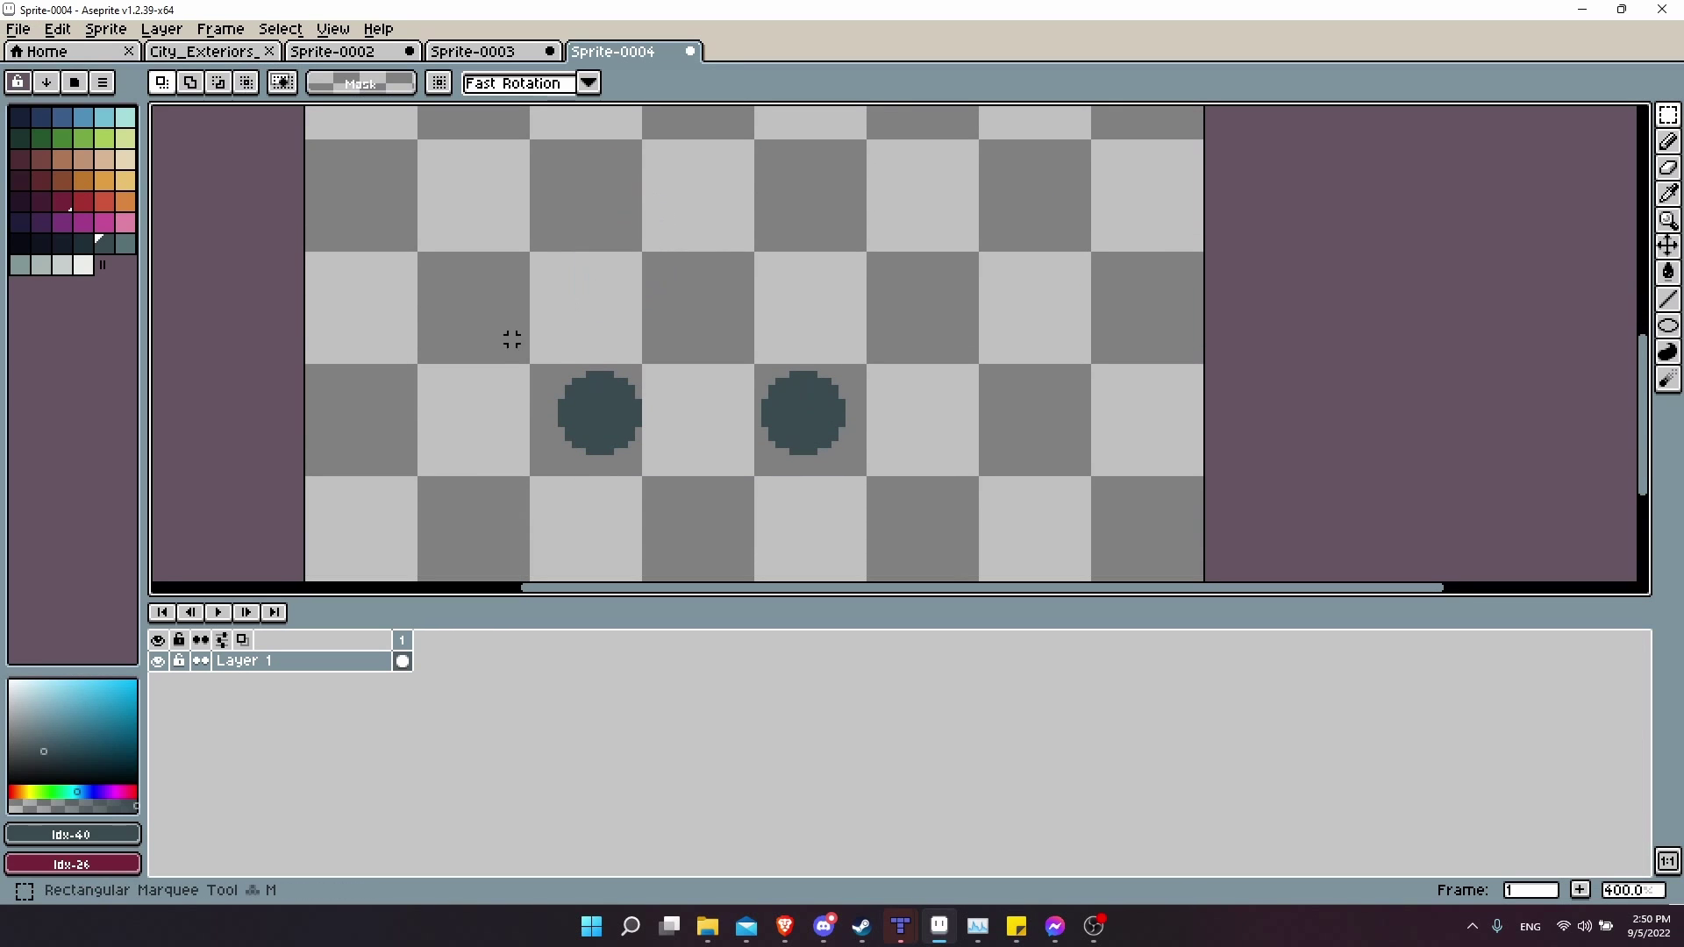
{"action": "left_click_drag", "start_coordinate": [514, 347], "coordinate": [977, 530]}
{"action": "key", "text": "Delete"}
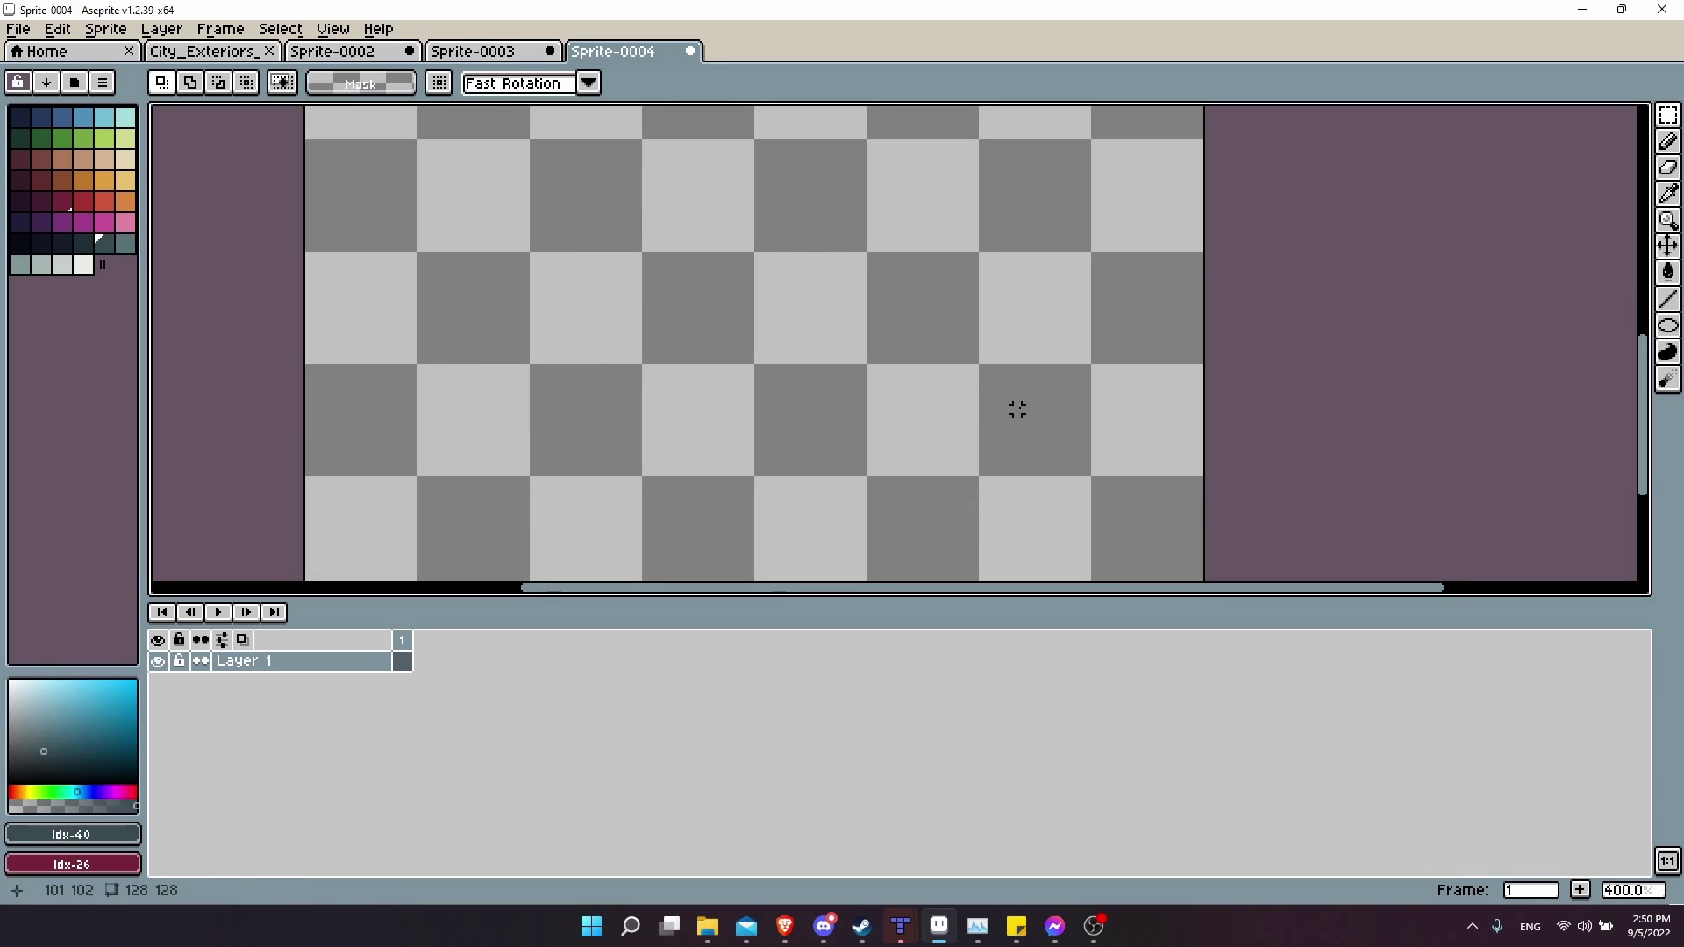
Show the grid over the empty canvas.
{"action": "scroll", "coordinate": [1016, 410], "scroll_direction": "up", "scroll_amount": 1}
{"action": "scroll", "coordinate": [1016, 410], "scroll_direction": "right", "scroll_amount": 1}
{"action": "left_click", "coordinate": [333, 29]}
{"action": "mouse_move", "coordinate": [373, 105]}
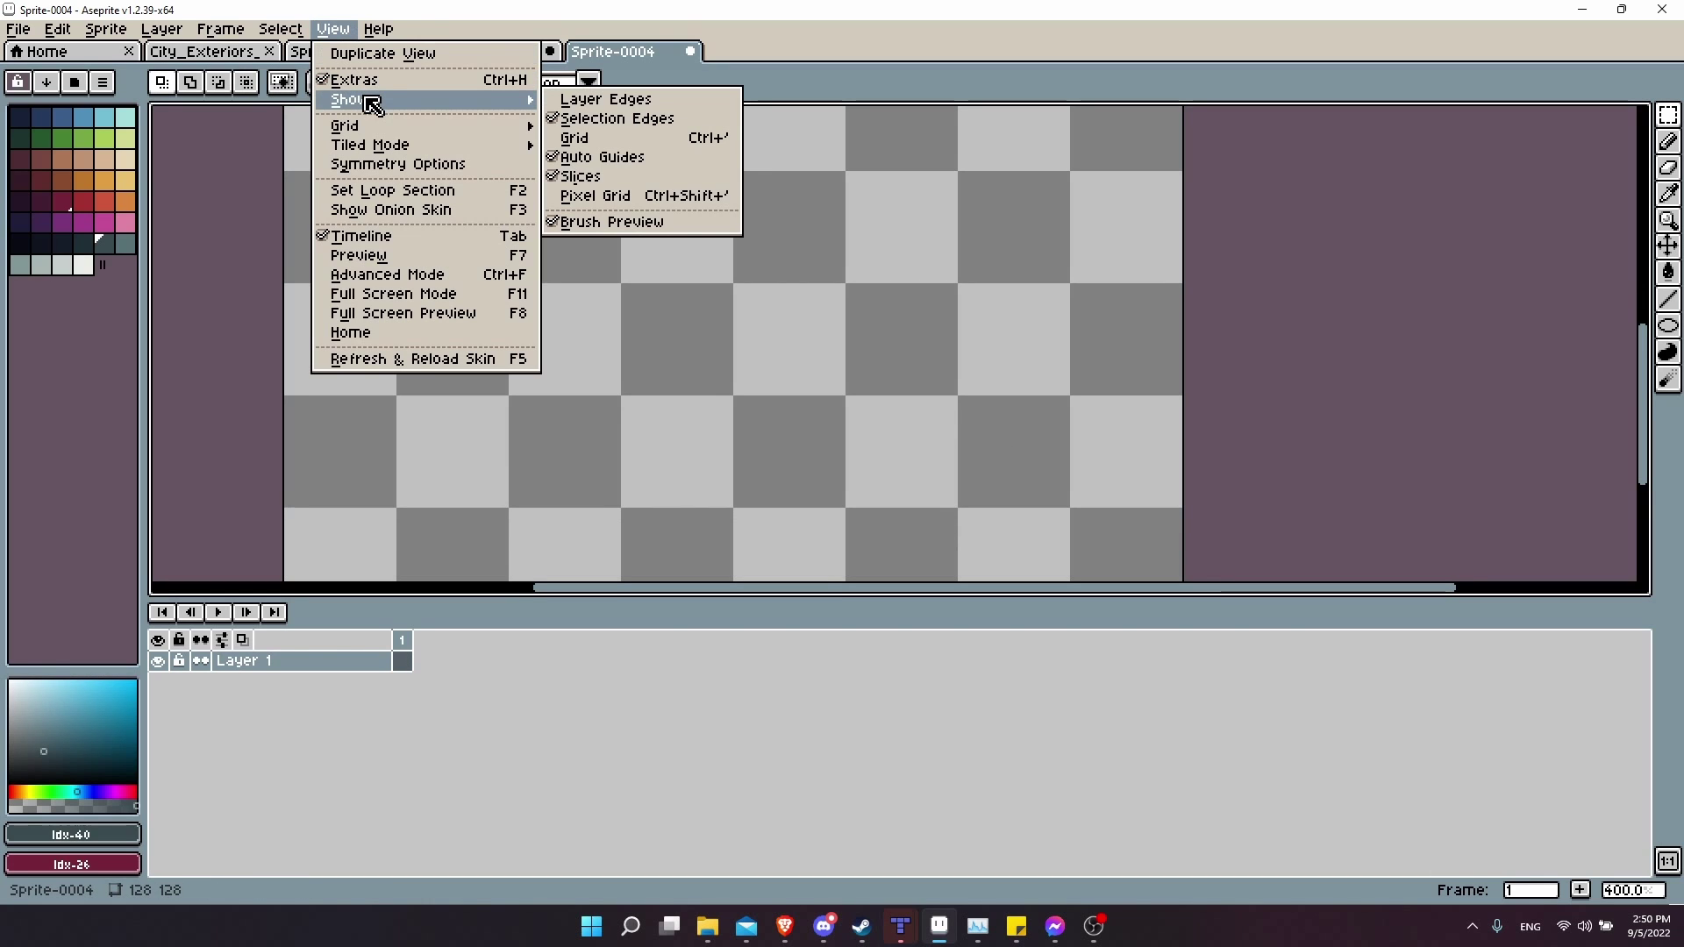
{"action": "left_click", "coordinate": [574, 137]}
{"action": "scroll", "coordinate": [860, 298], "scroll_direction": "up", "scroll_amount": 1}
{"action": "scroll", "coordinate": [861, 297], "scroll_direction": "left", "scroll_amount": 1}
Inspect the grid's cell width and height in Grid Settings and cancel without changing them.
{"action": "left_click", "coordinate": [346, 33]}
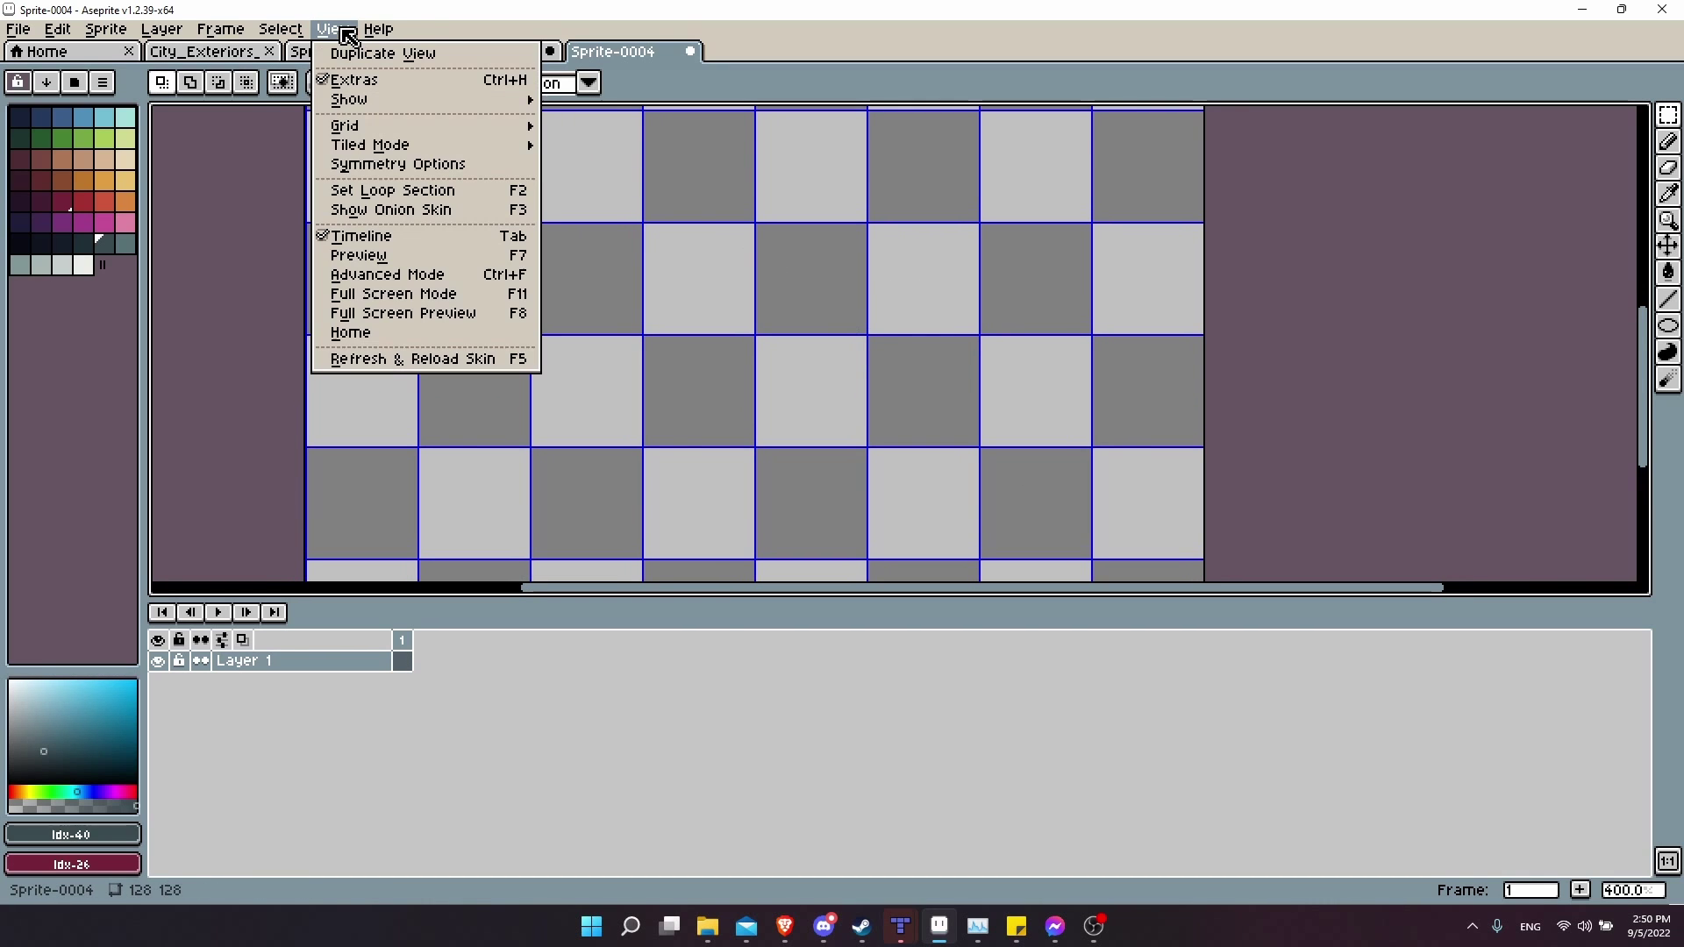
{"action": "mouse_move", "coordinate": [399, 125]}
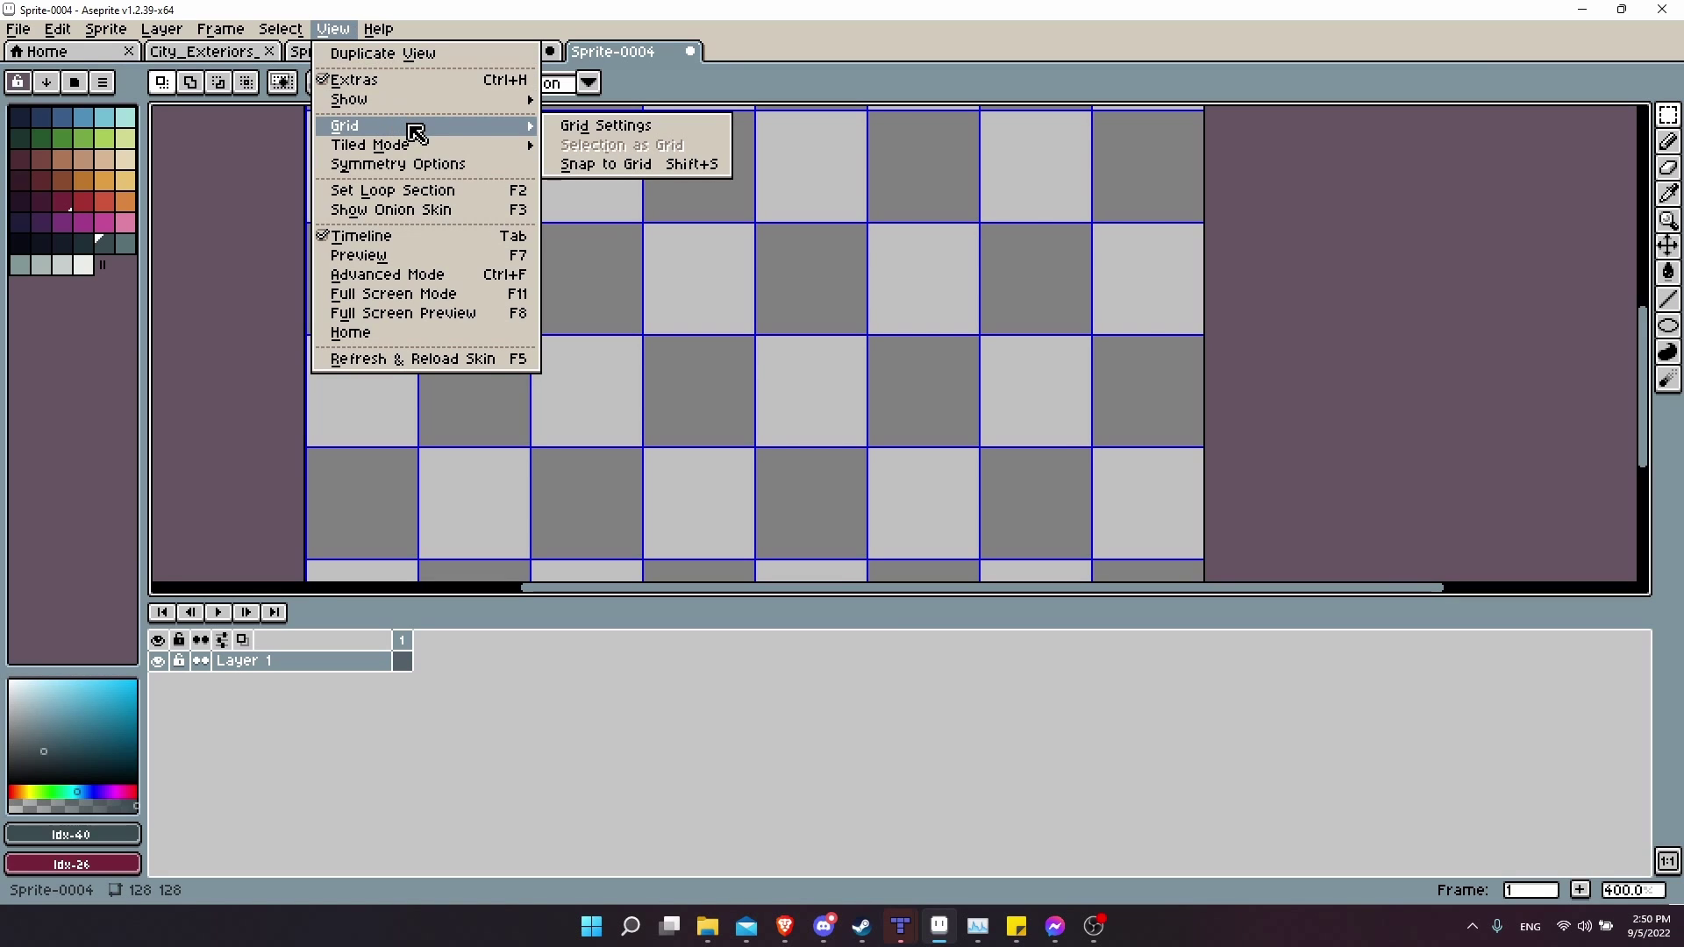
{"action": "left_click", "coordinate": [606, 129]}
{"action": "left_click", "coordinate": [796, 464]}
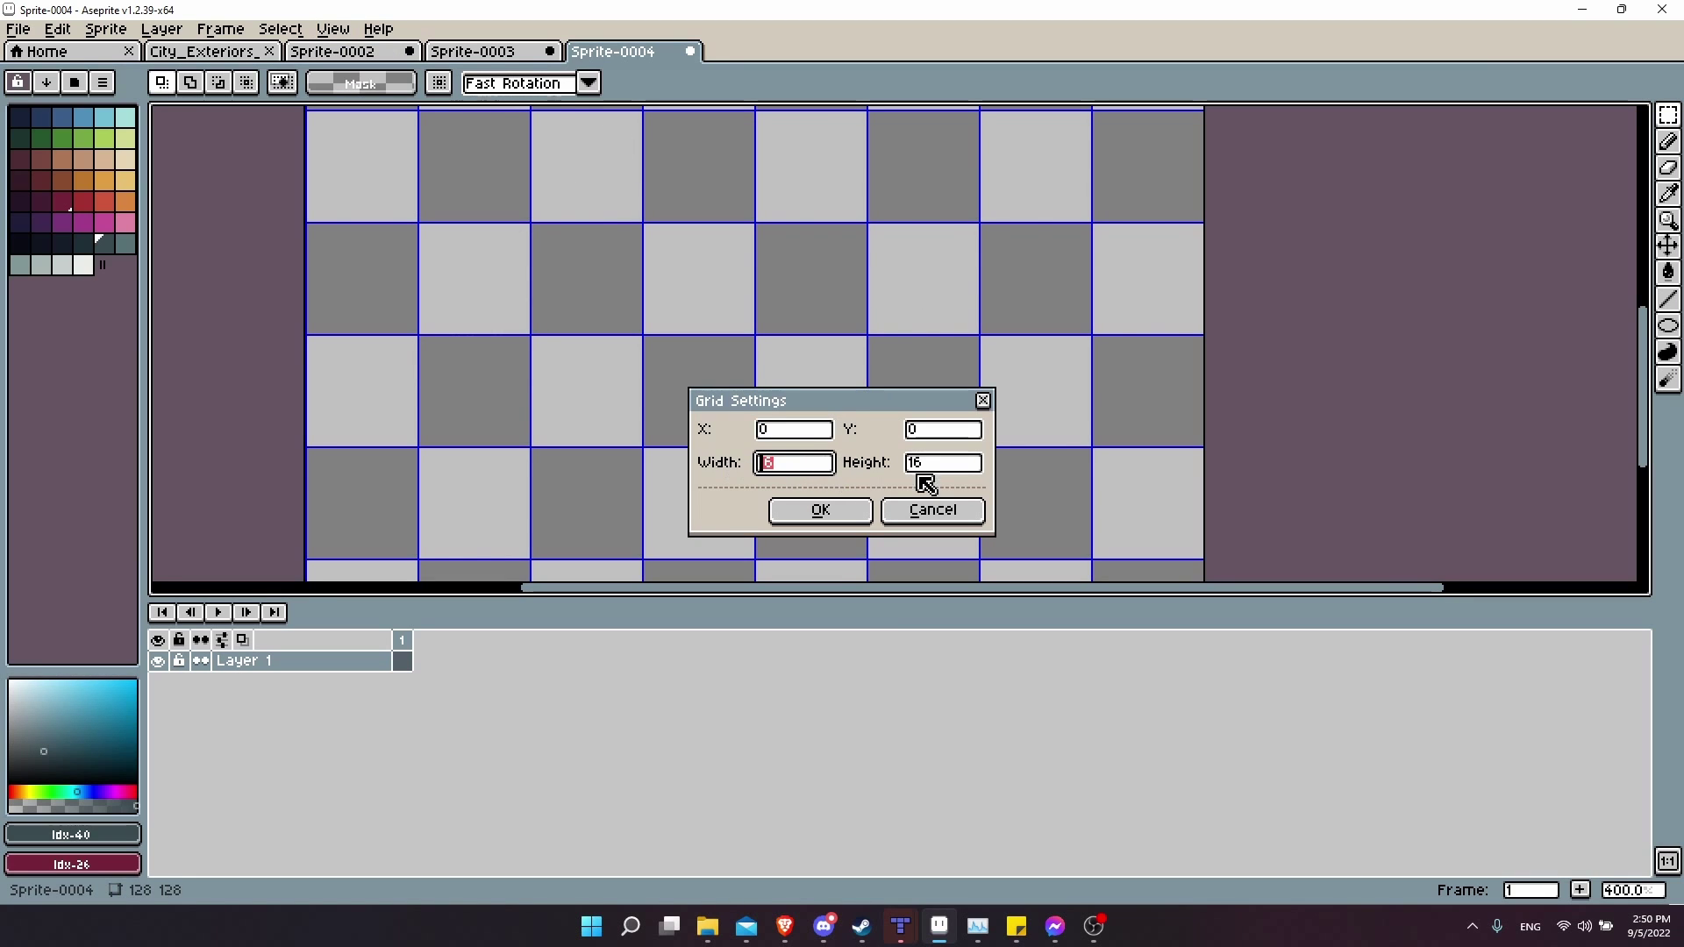
{"action": "left_click", "coordinate": [785, 468]}
{"action": "left_click", "coordinate": [957, 470]}
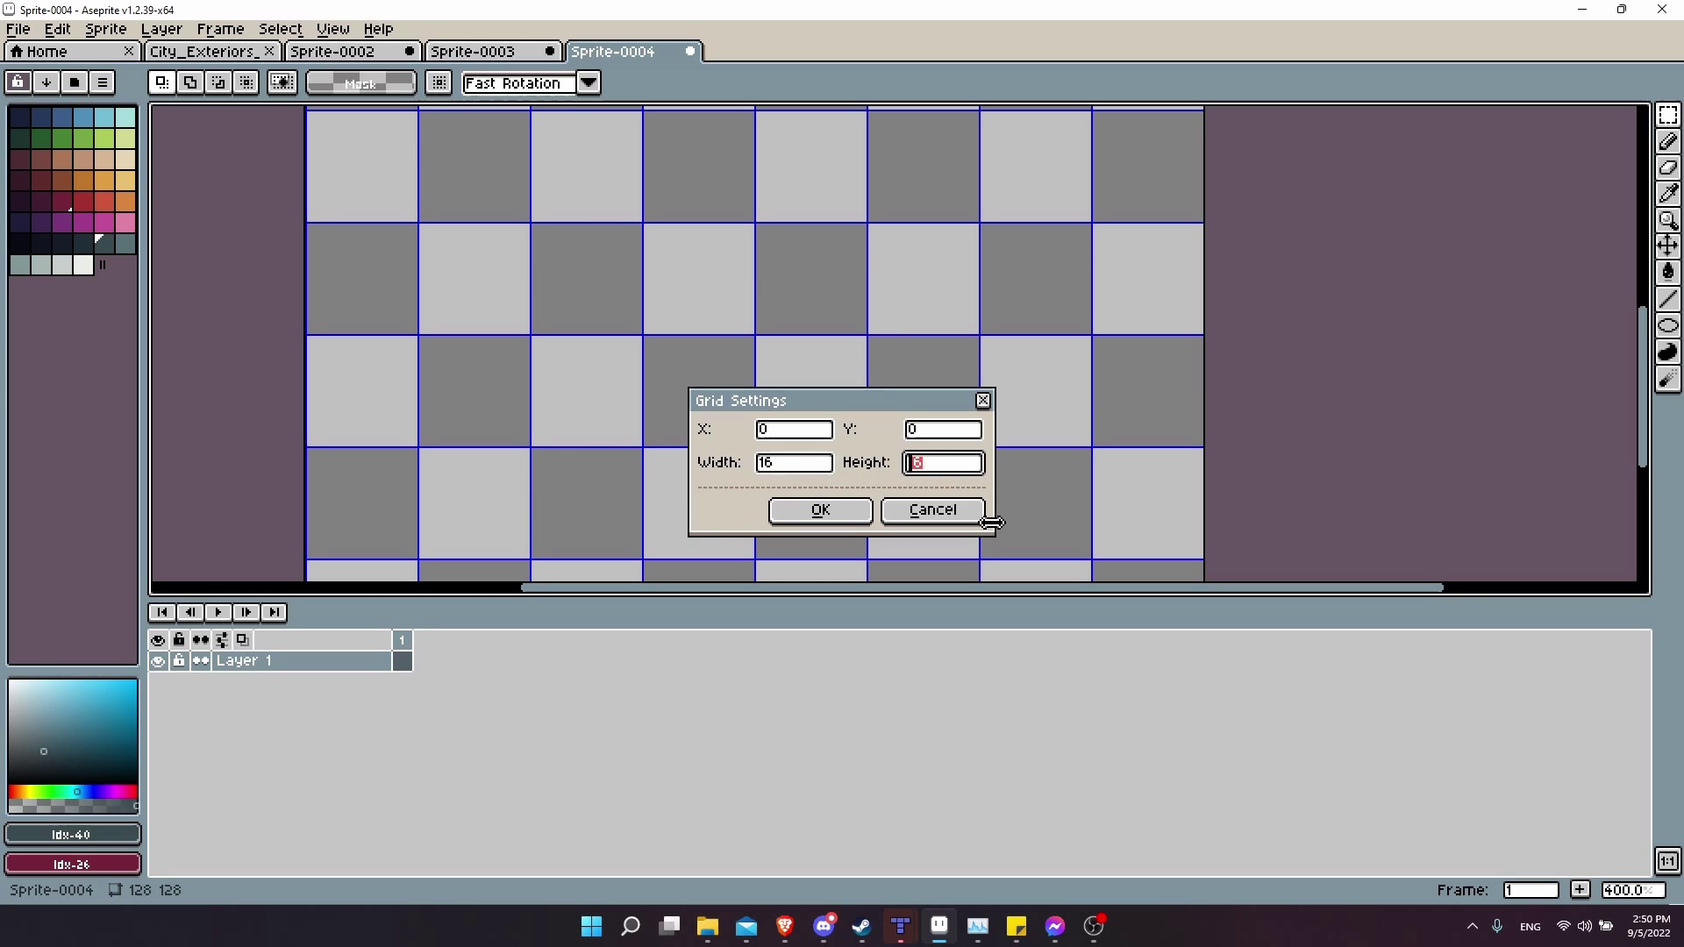
{"action": "left_click", "coordinate": [944, 513]}
Select a single 16 × 16 grid cell near the canvas middle and fill it with green palette color 9.
{"action": "scroll", "coordinate": [725, 376], "scroll_direction": "up", "scroll_amount": 1}
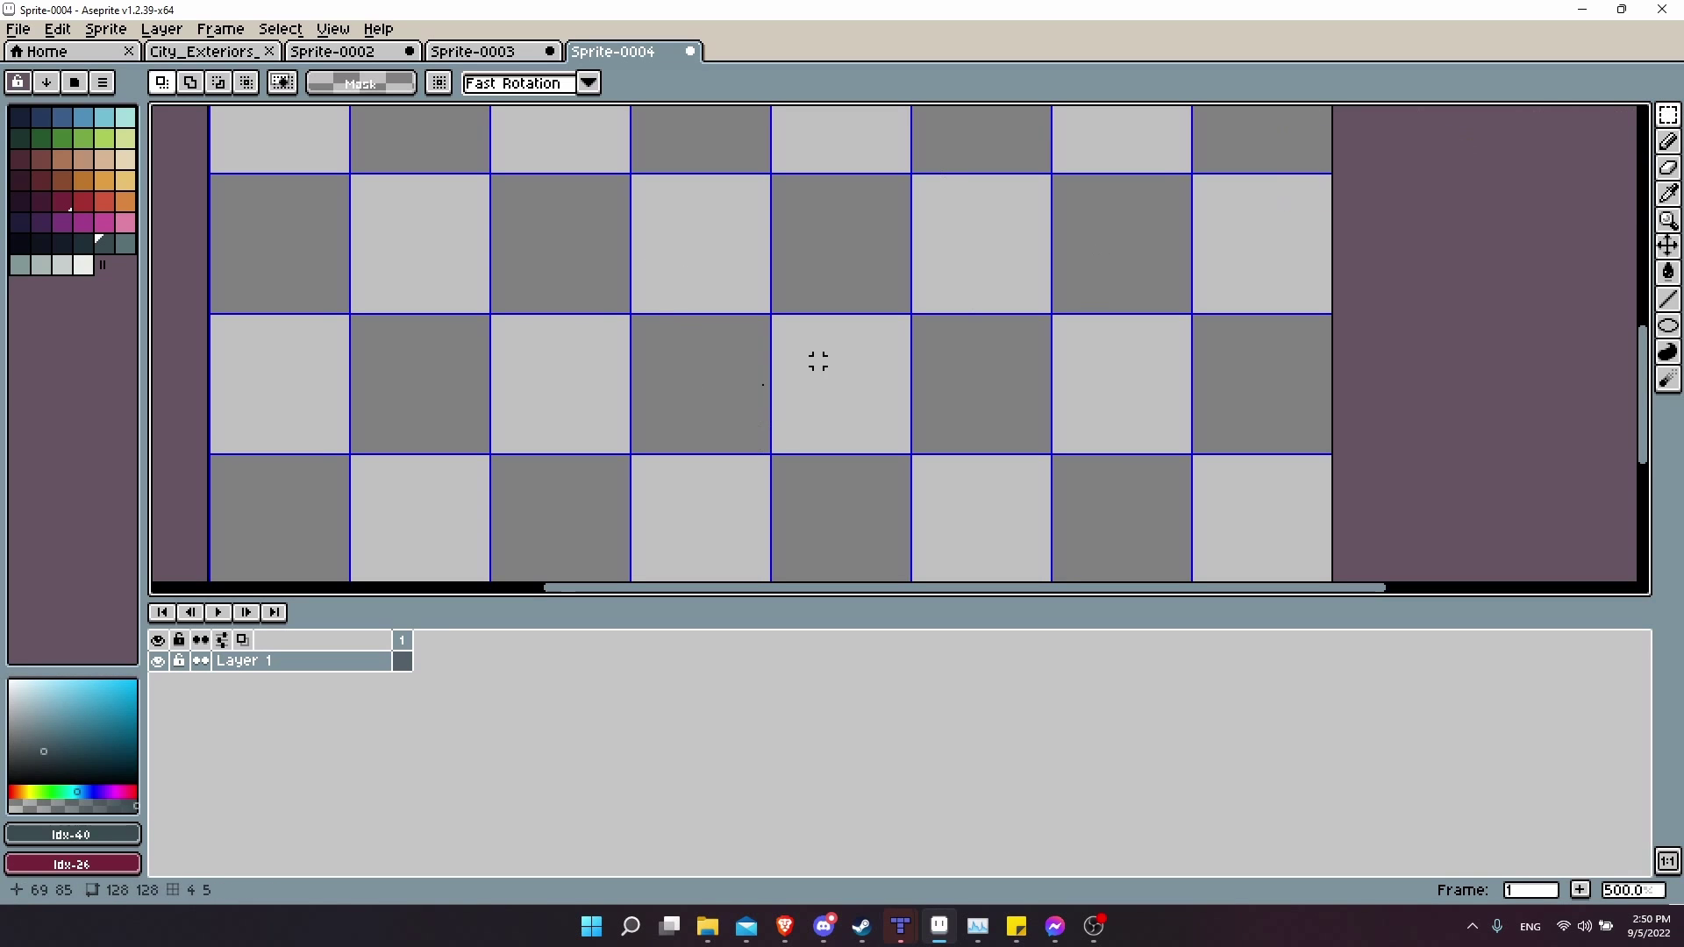
{"action": "left_click_drag", "start_coordinate": [722, 365], "coordinate": [653, 357]}
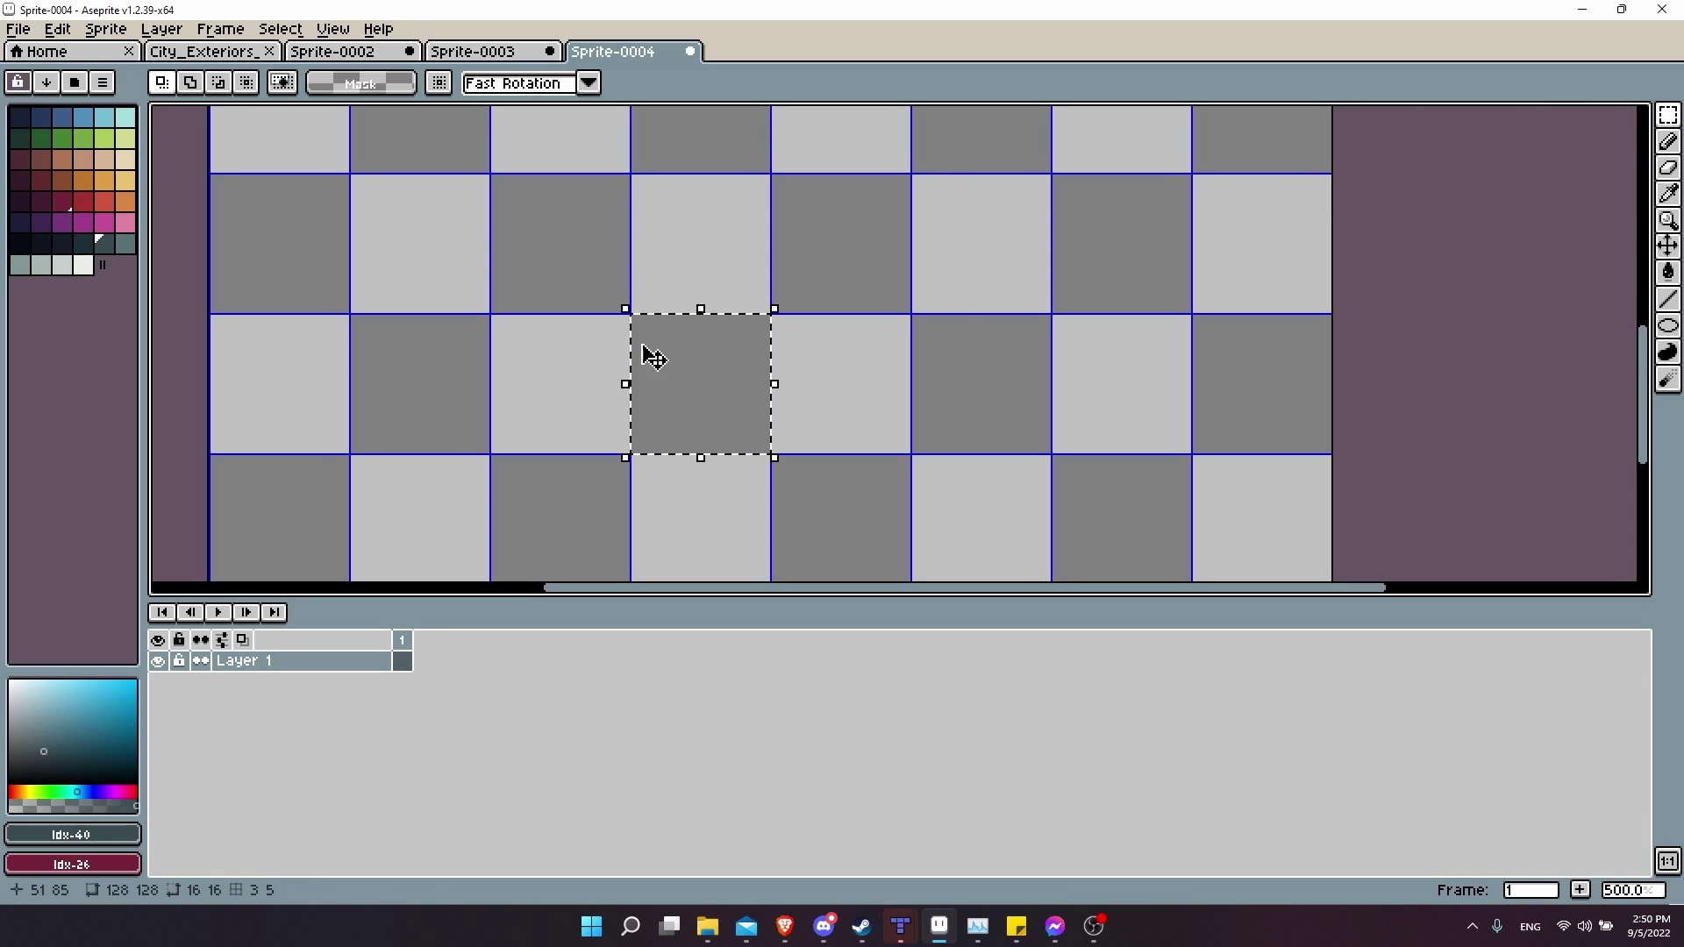
{"action": "double_click", "coordinate": [860, 387]}
{"action": "double_click", "coordinate": [683, 383]}
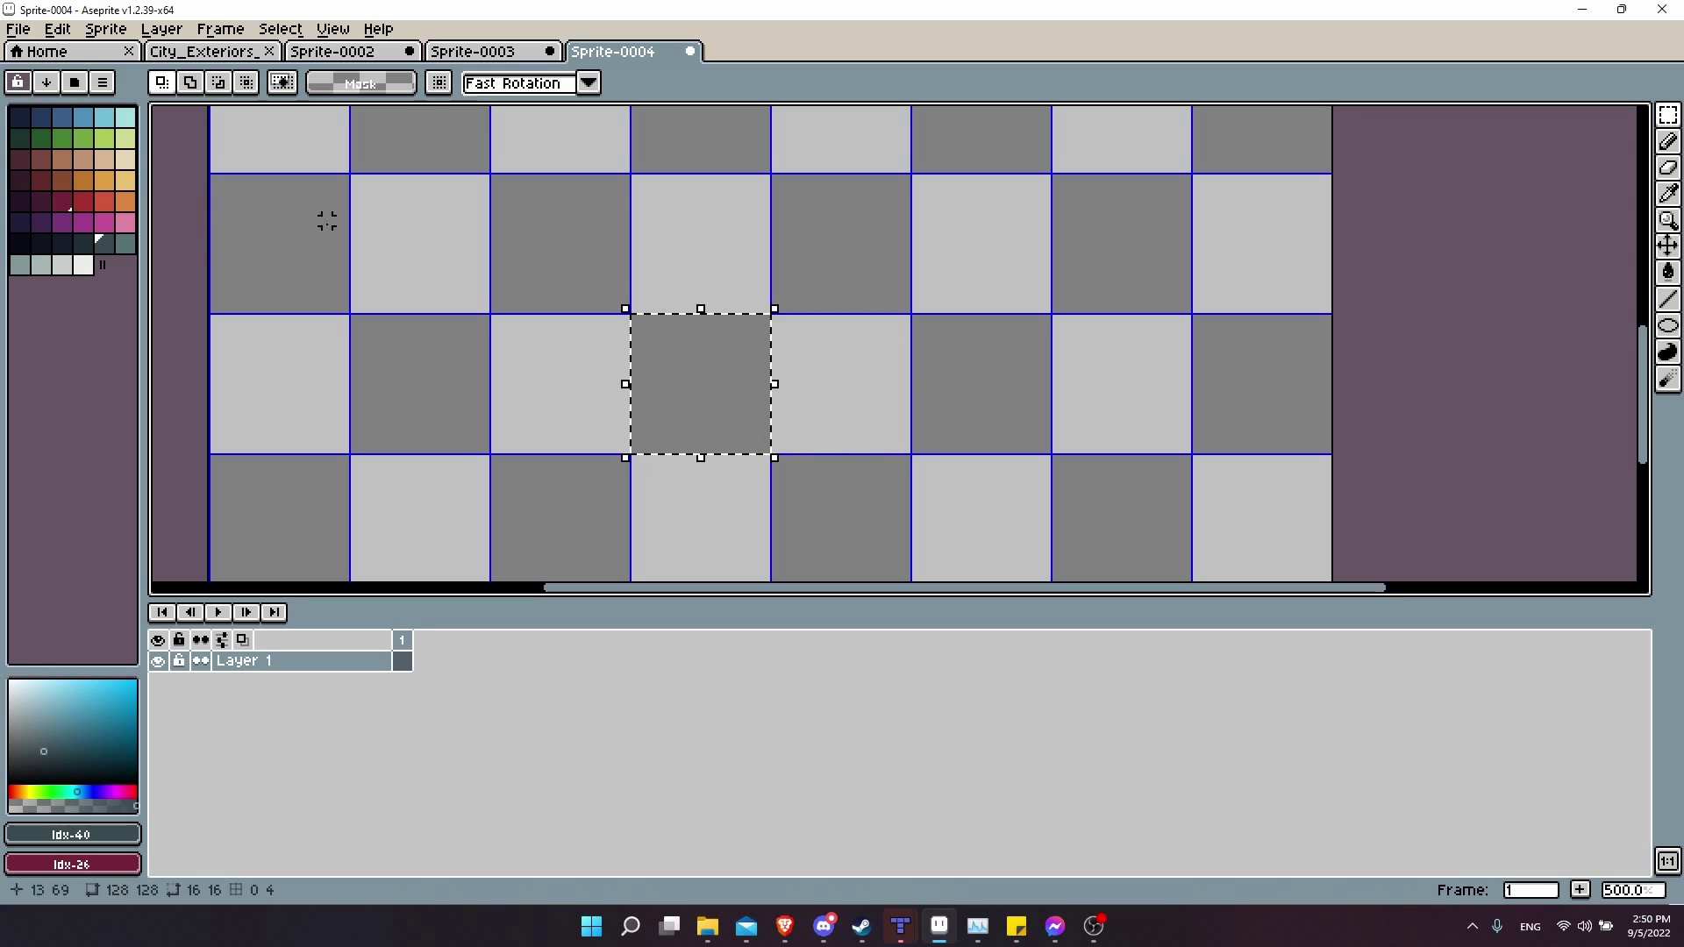
{"action": "scroll", "coordinate": [800, 404], "scroll_direction": "up", "scroll_amount": 1}
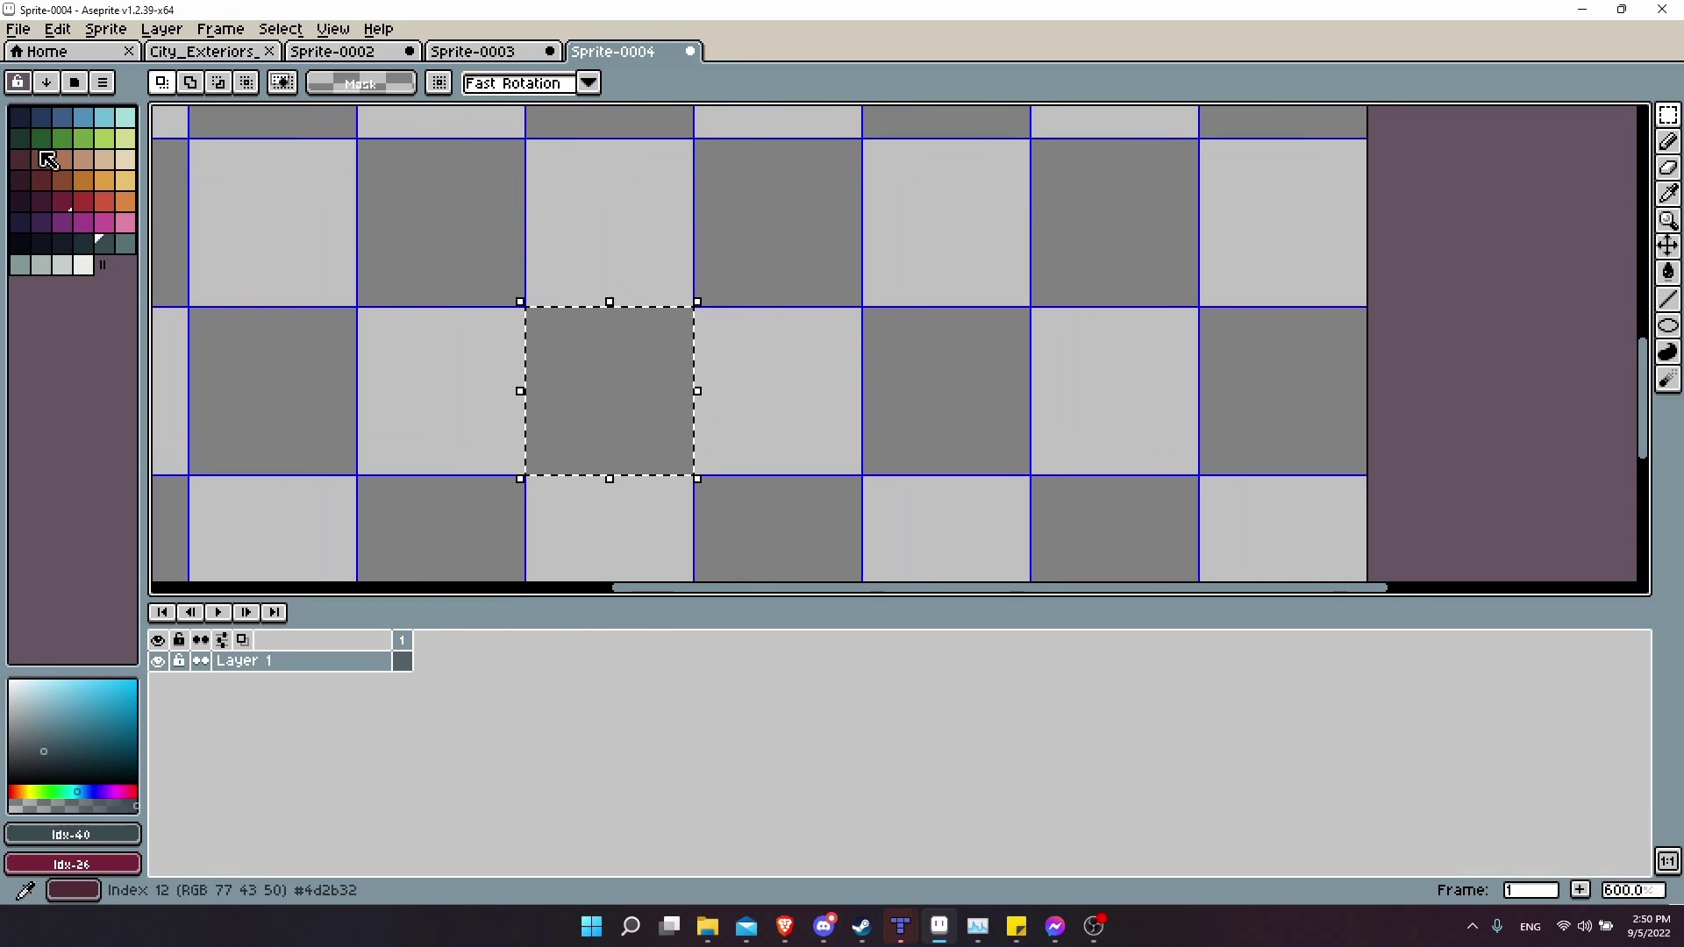
{"action": "left_click", "coordinate": [92, 145]}
{"action": "key", "text": "g"}
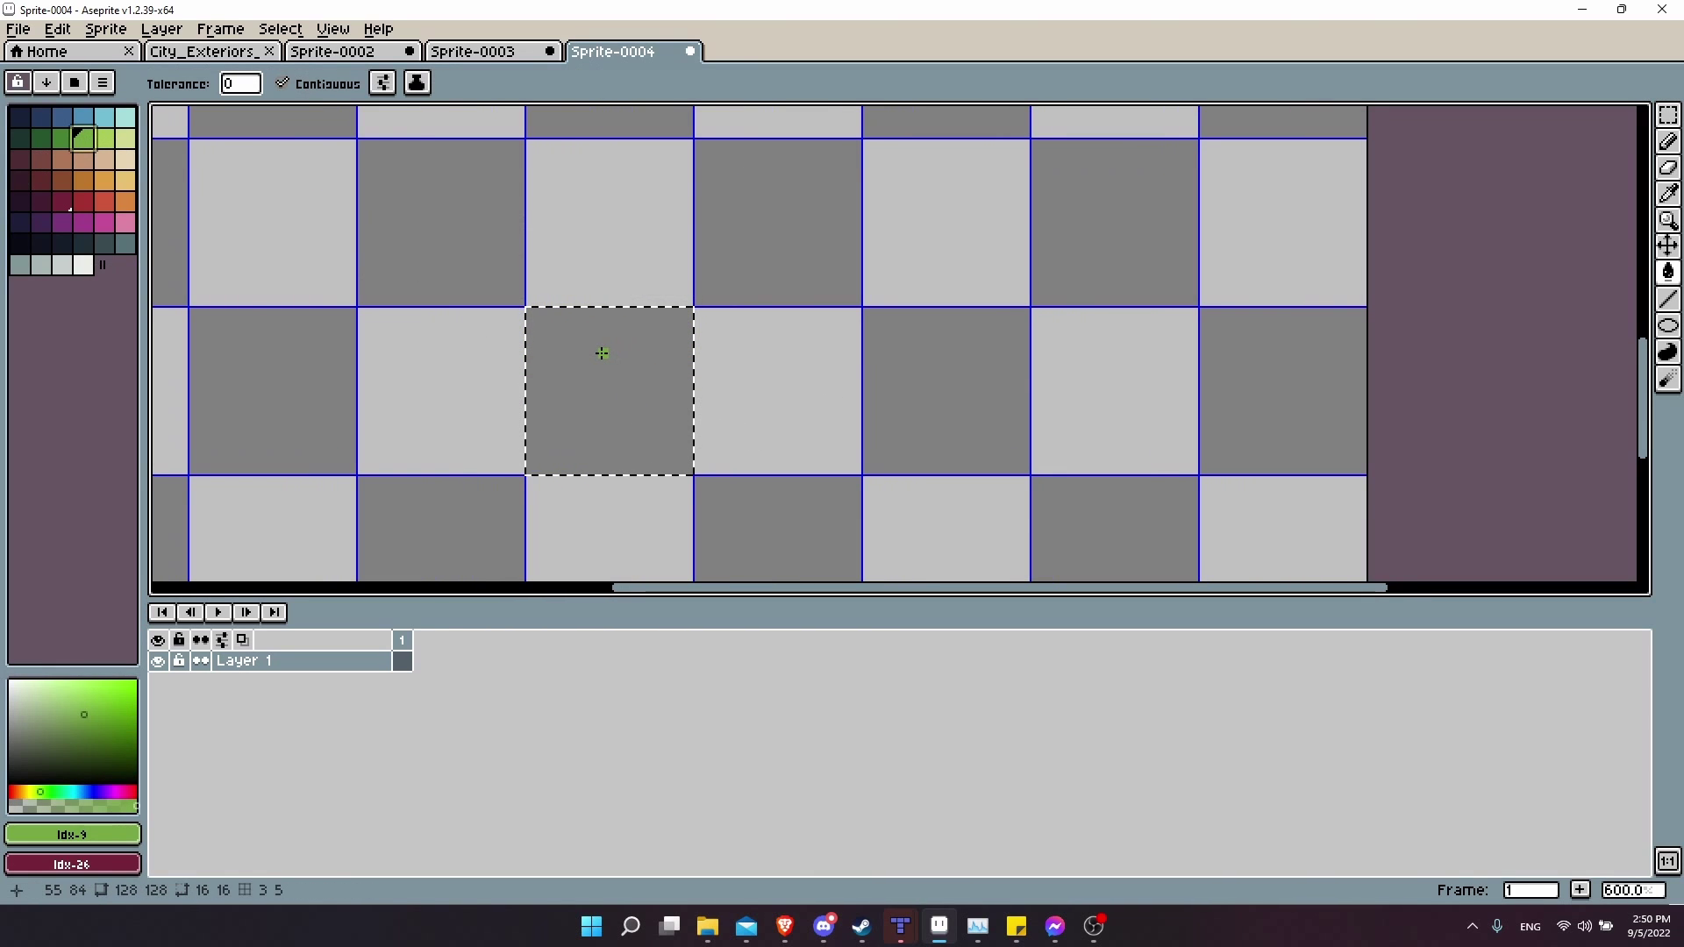
{"action": "left_click", "coordinate": [601, 357]}
Select the grid cell directly right of the green one and fill it with light green palette color 10.
{"action": "key", "text": "m"}
{"action": "left_click_drag", "start_coordinate": [759, 372], "coordinate": [771, 387]}
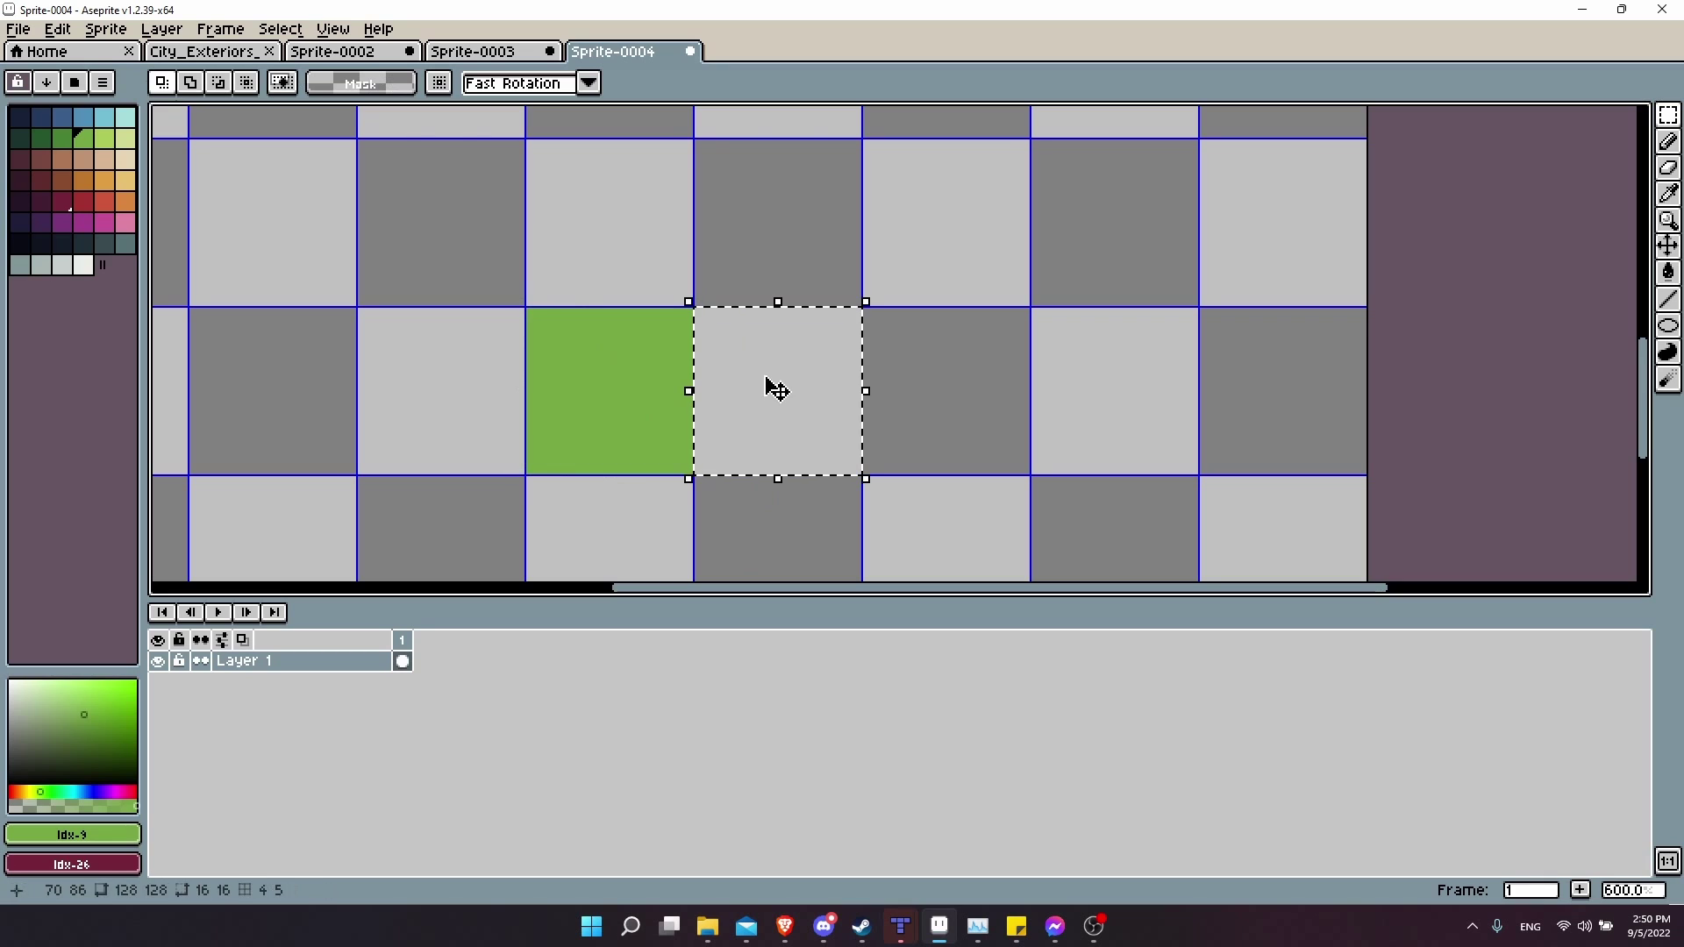
{"action": "left_click", "coordinate": [104, 140]}
{"action": "key", "text": "g"}
{"action": "left_click", "coordinate": [793, 444]}
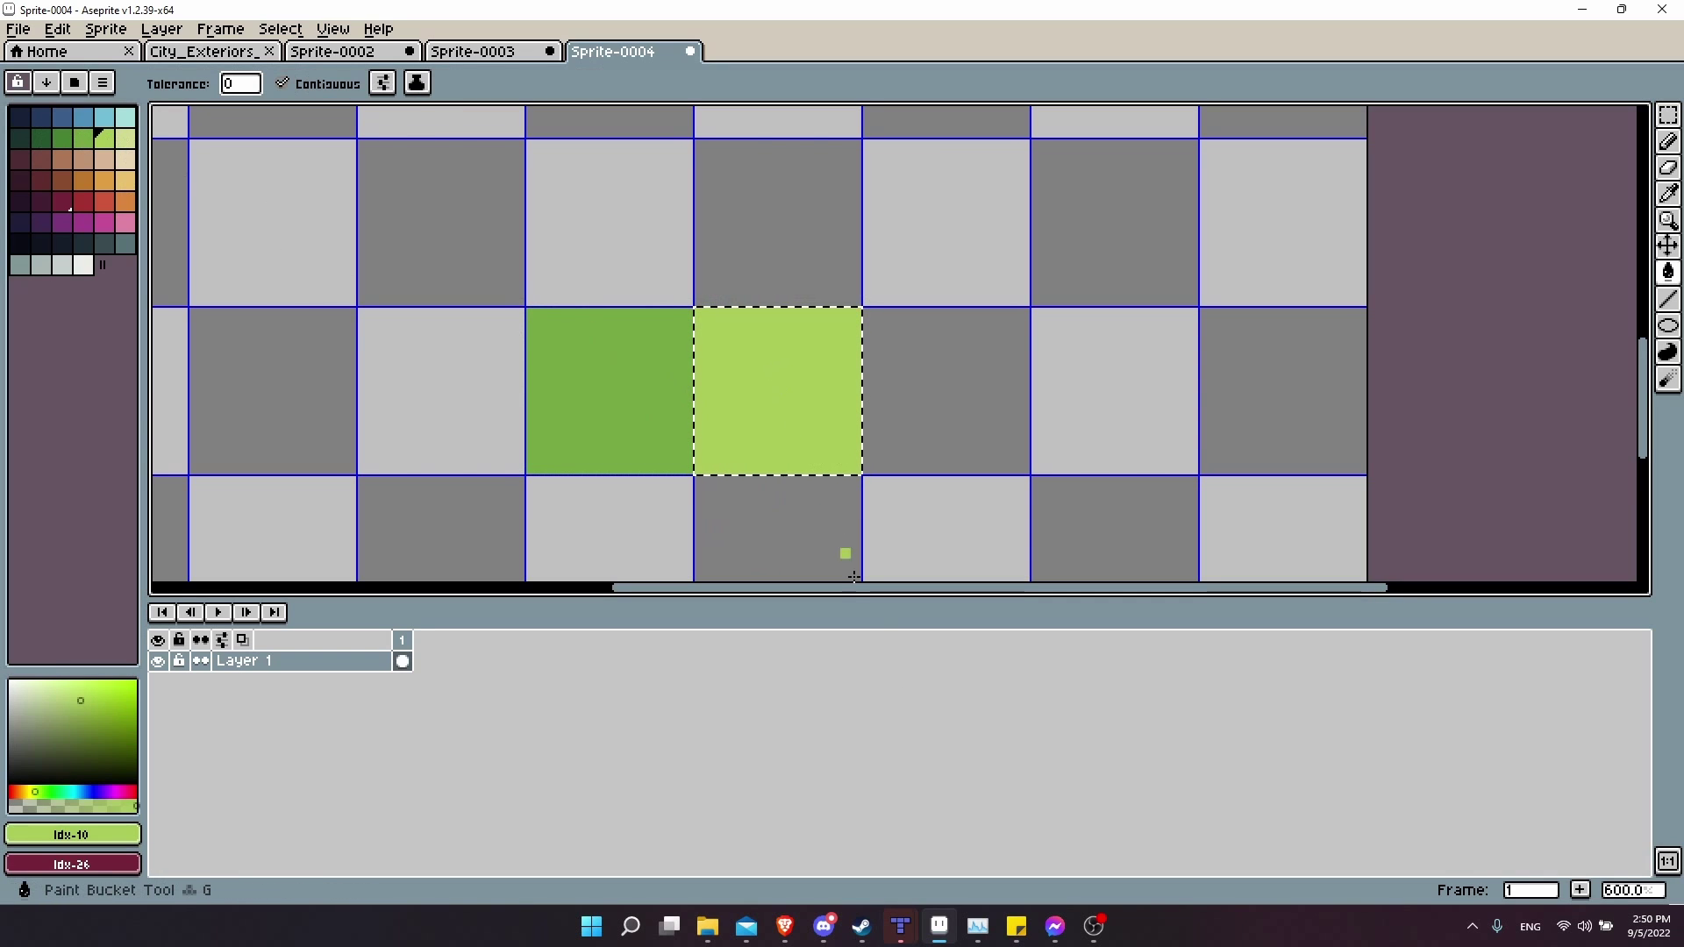
Fill the grid cell directly left of the green one with light brown palette color 15 and clear the selection.
{"action": "key", "text": "m"}
{"action": "left_click", "coordinate": [894, 447]}
{"action": "left_click_drag", "start_coordinate": [611, 447], "coordinate": [626, 401]}
{"action": "left_click_drag", "start_coordinate": [443, 333], "coordinate": [470, 360]}
{"action": "left_click", "coordinate": [83, 158]}
{"action": "key", "text": "g"}
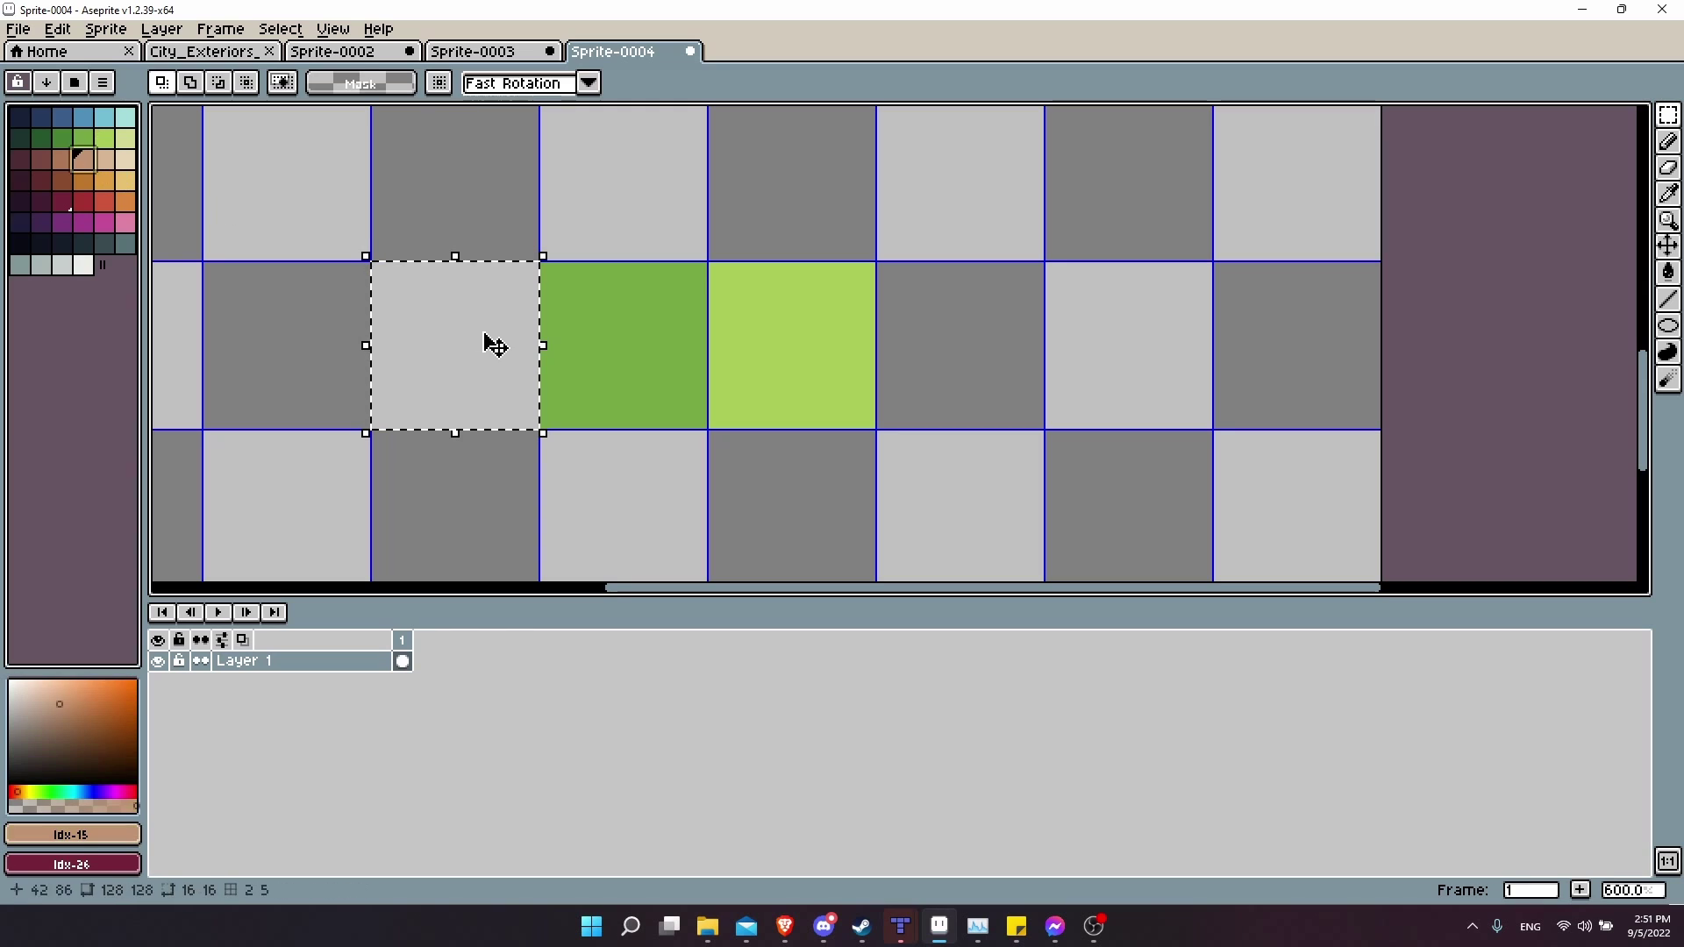
{"action": "left_click", "coordinate": [488, 344]}
{"action": "key", "text": "m"}
{"action": "left_click", "coordinate": [771, 251]}
Sample the light green #a8ca58, fill the grid cell directly above the light green one with it and deselect.
{"action": "scroll", "coordinate": [771, 250], "scroll_direction": "down", "scroll_amount": 1}
{"action": "left_click_drag", "start_coordinate": [770, 251], "coordinate": [880, 355]}
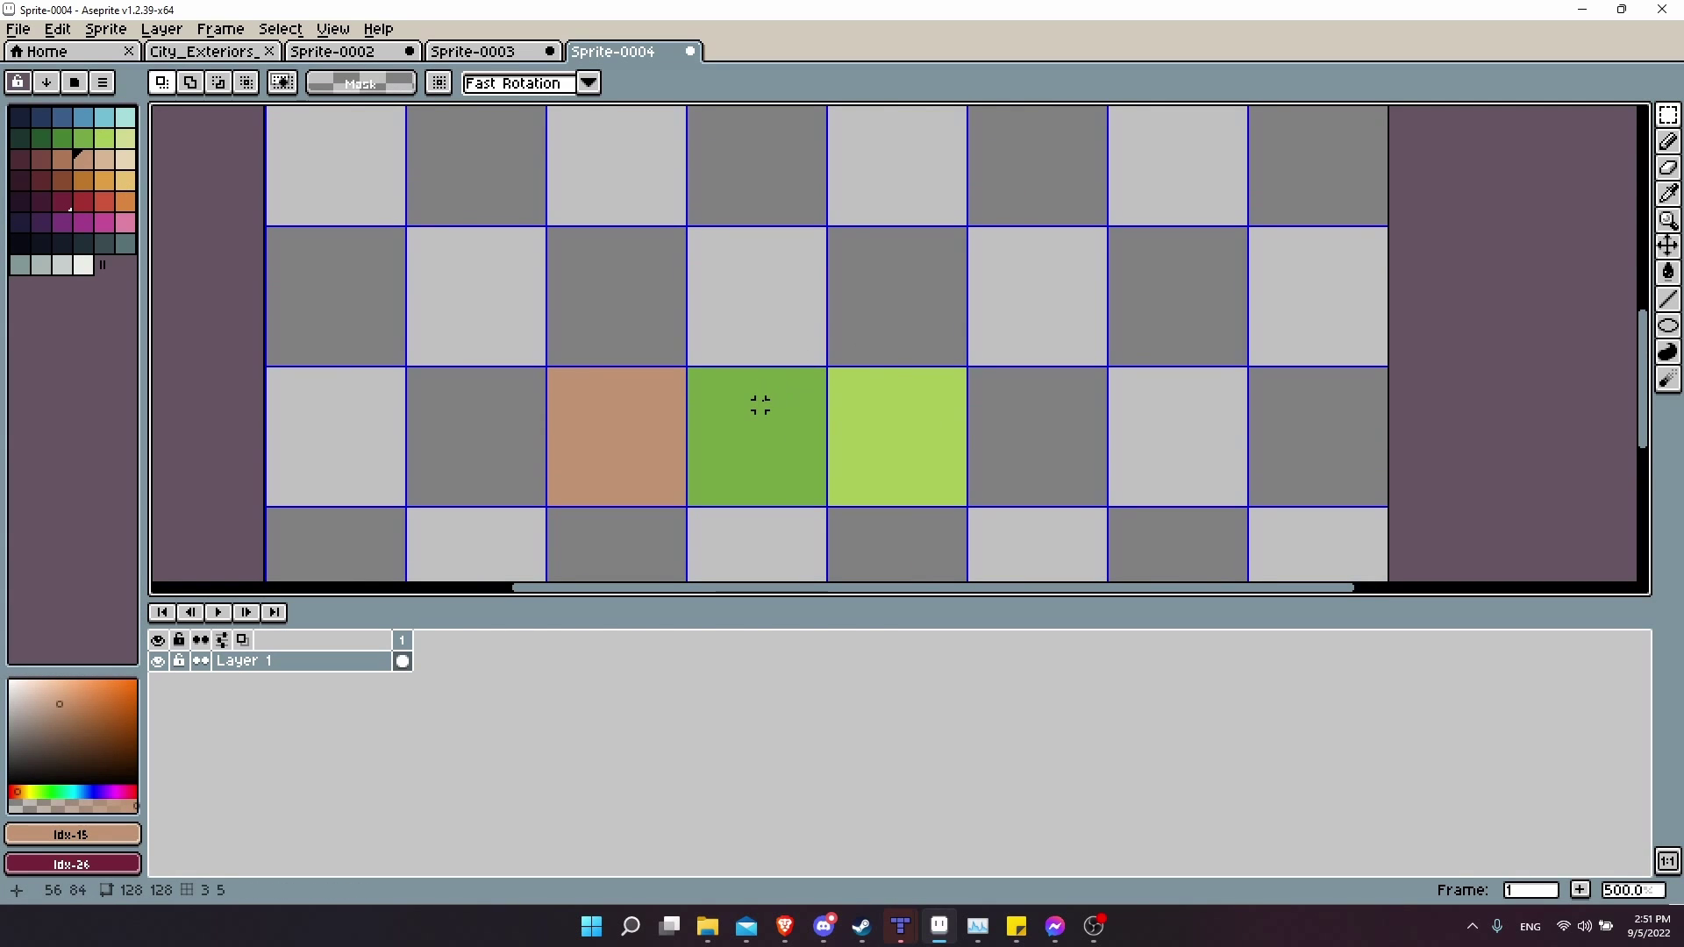
{"action": "double_click", "coordinate": [900, 431]}
{"action": "left_click_drag", "start_coordinate": [1039, 398], "coordinate": [834, 391]}
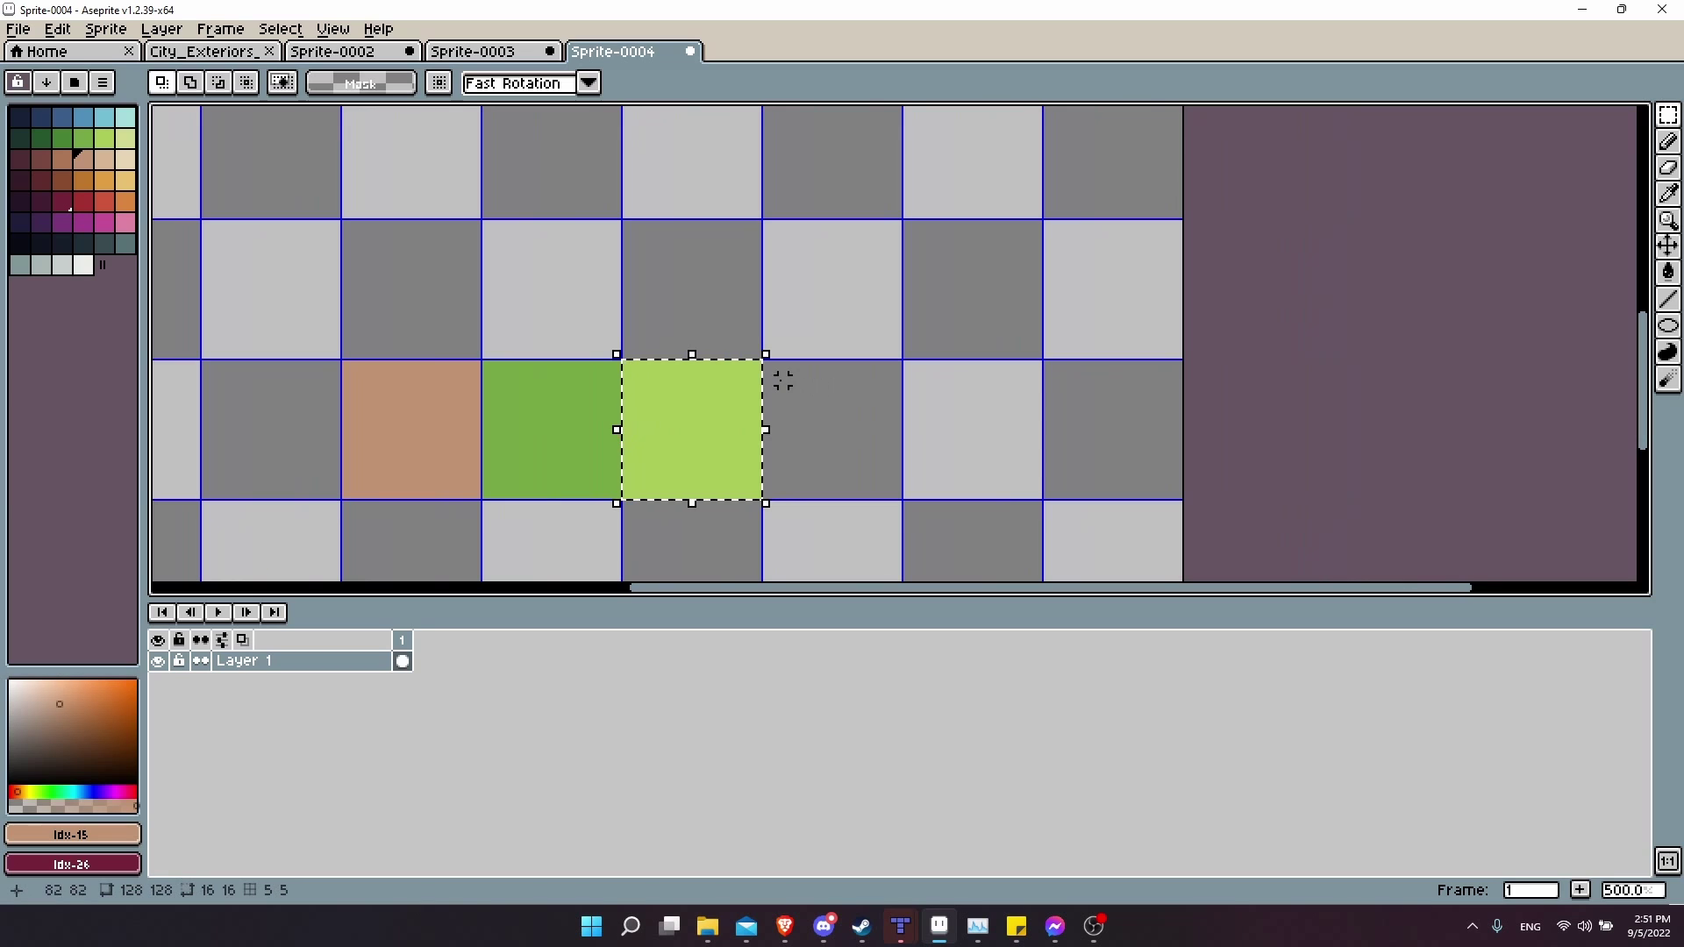
{"action": "left_click", "coordinate": [740, 293]}
{"action": "left_click", "coordinate": [691, 385], "text": "alt"}
{"action": "double_click", "coordinate": [685, 318]}
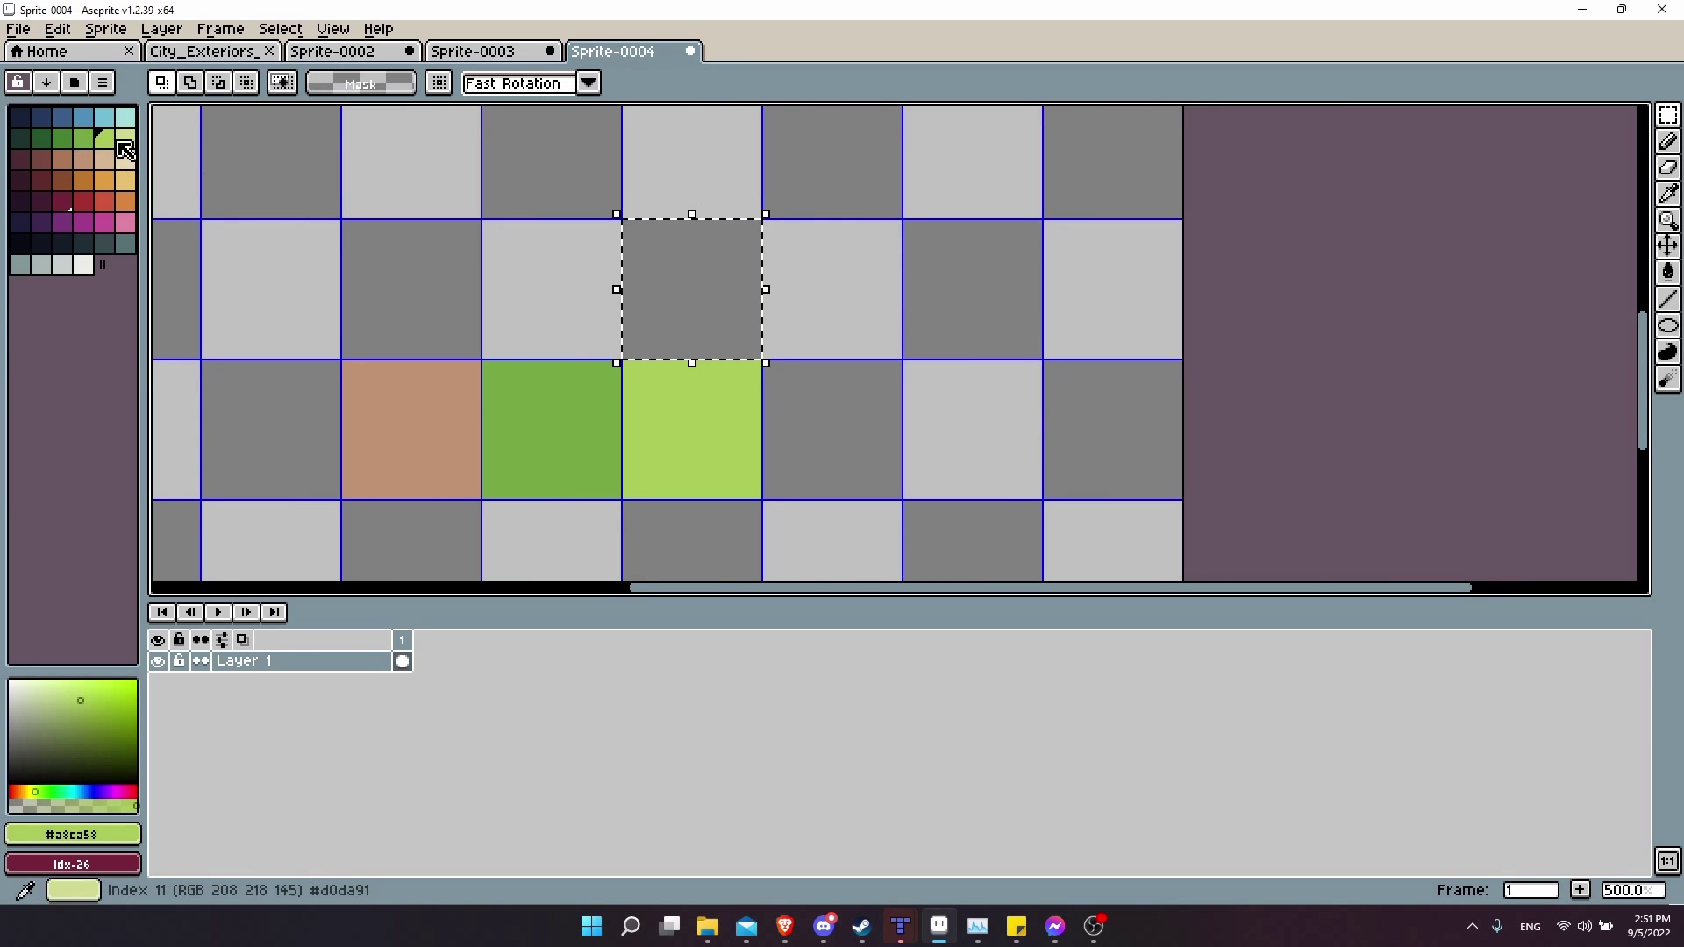
{"action": "key", "text": "g"}
{"action": "left_click", "coordinate": [678, 274]}
{"action": "key", "text": "m"}
{"action": "key", "text": "ctrl+d"}
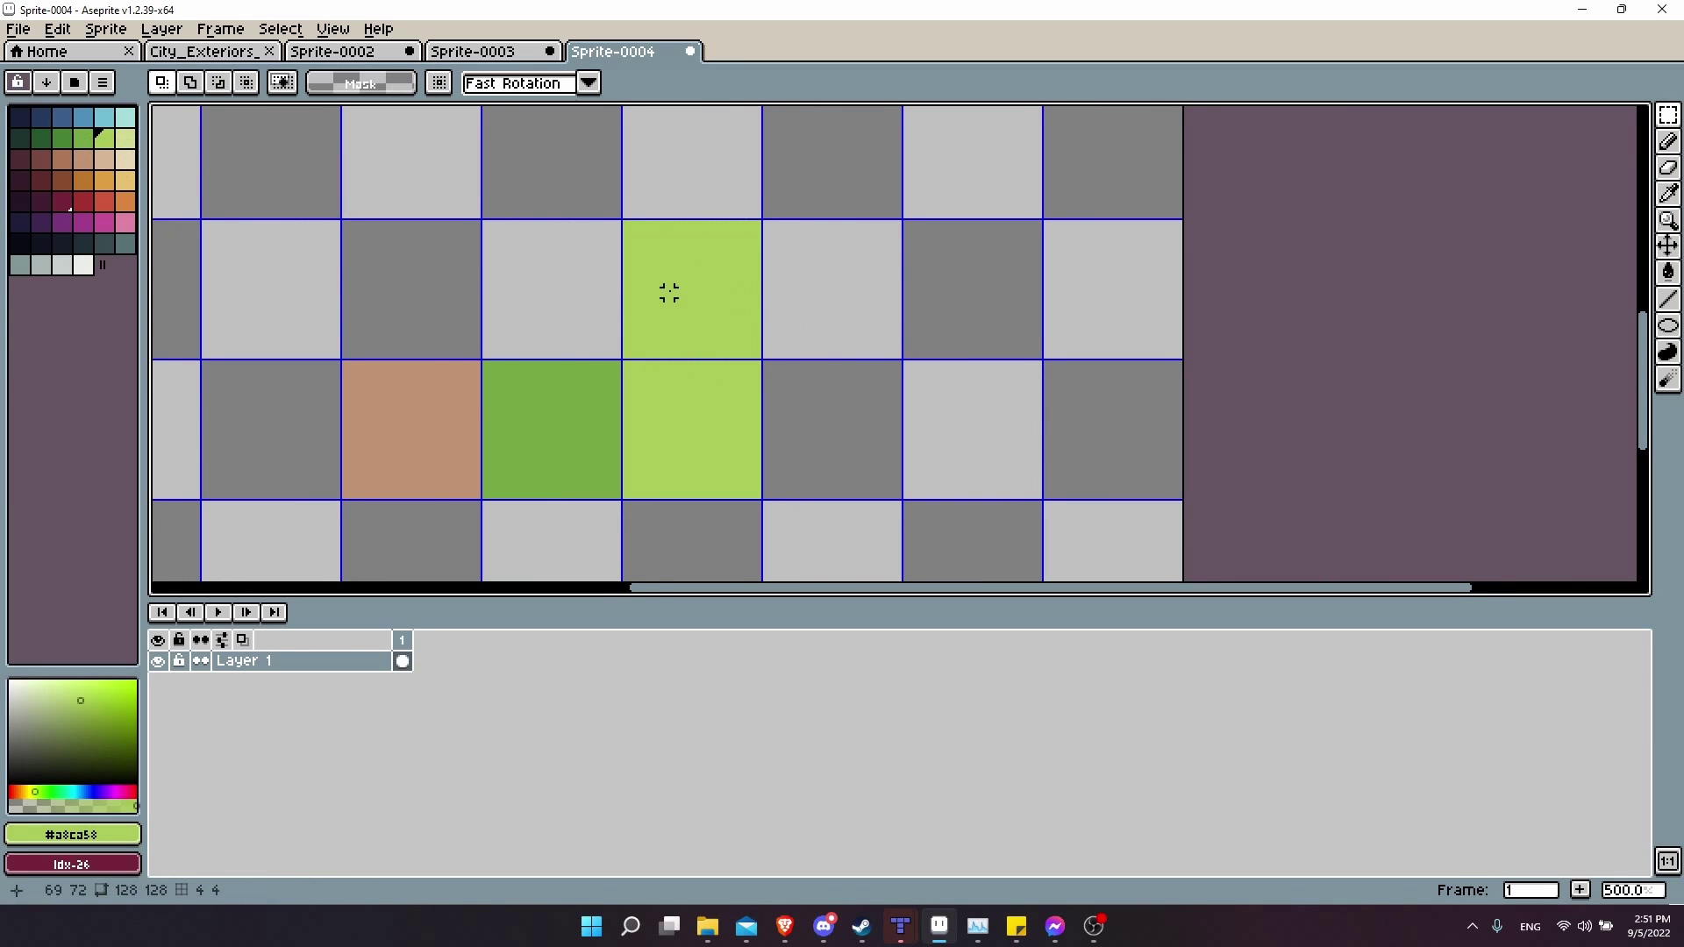
Set the foreground to green palette color 9 and switch to the Pencil tool with a 1 px brush.
{"action": "scroll", "coordinate": [738, 285], "scroll_direction": "up", "scroll_amount": 1}
{"action": "left_click", "coordinate": [84, 140]}
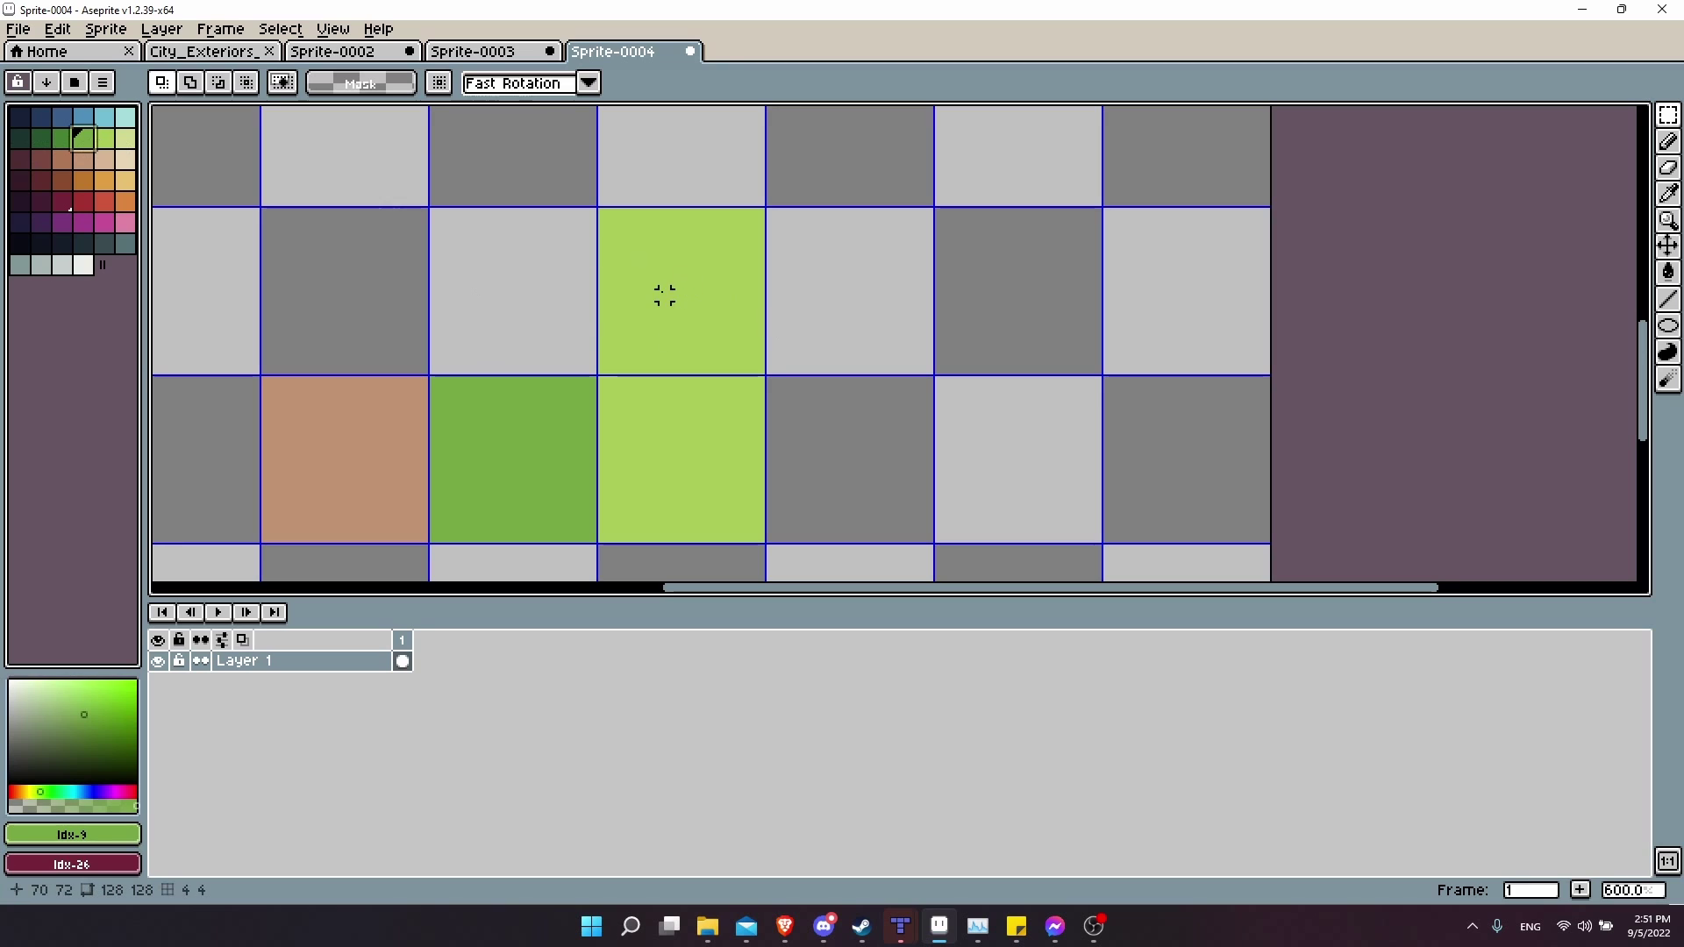
{"action": "key", "text": "b"}
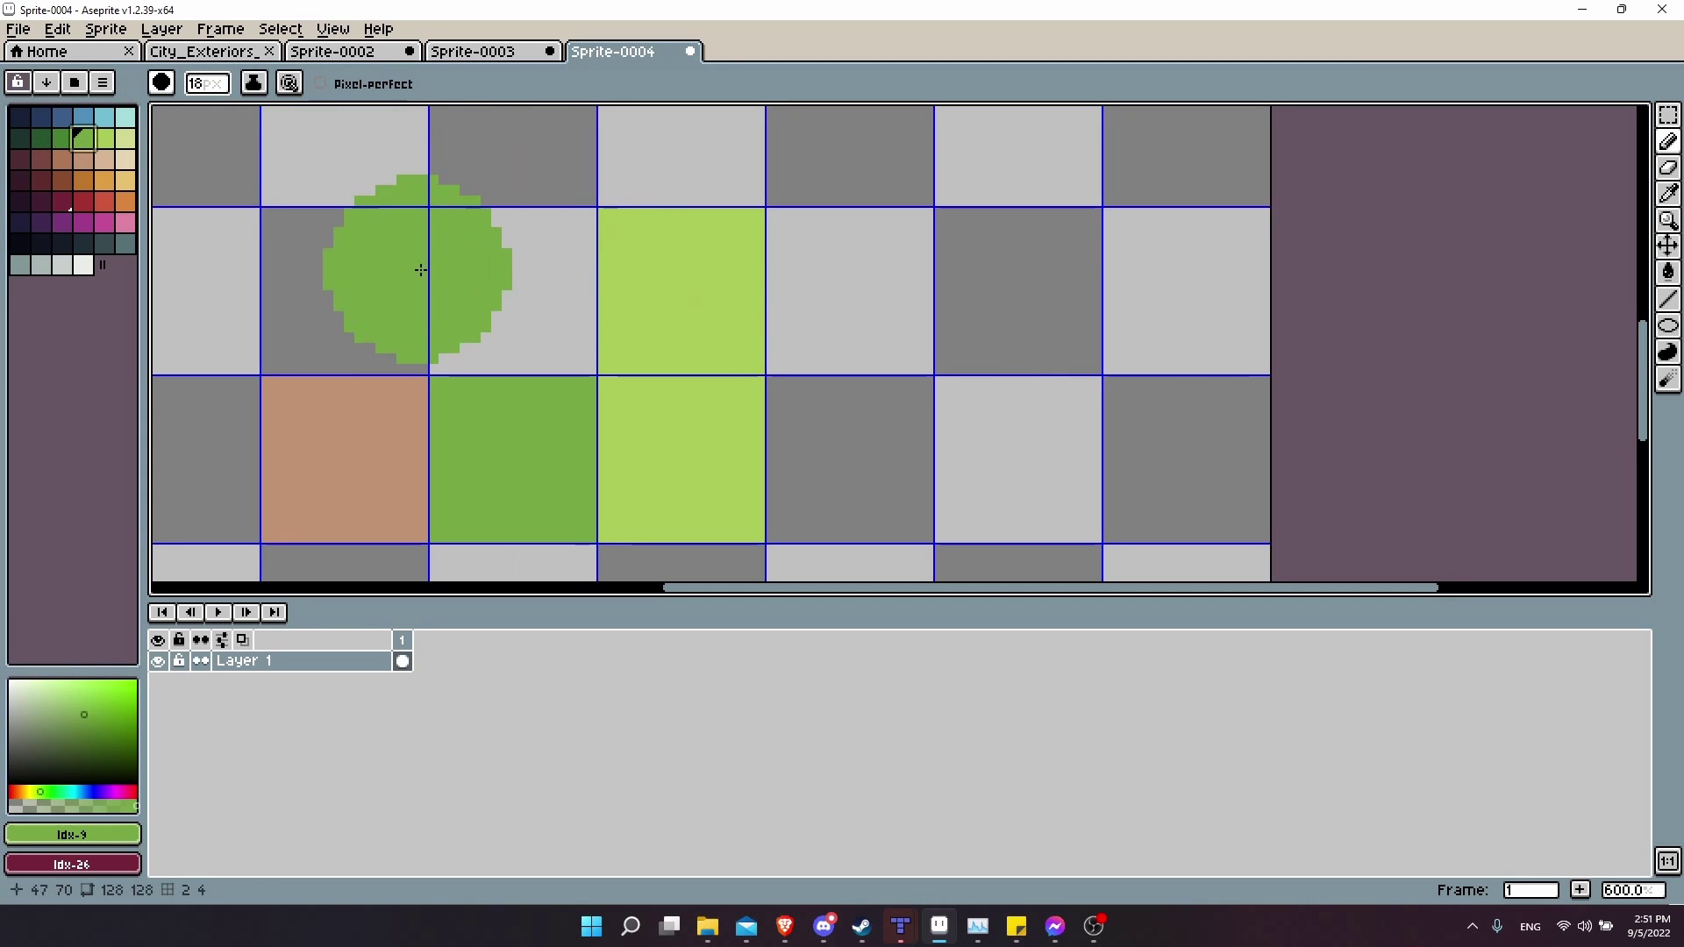
{"action": "key", "text": "minus"}
{"action": "key", "text": "minus"}
{"action": "key", "text": "minus"}
{"action": "key", "text": "minus"}
{"action": "key", "text": "minus"}
{"action": "key", "text": "minus"}
{"action": "key", "text": "minus"}
{"action": "key", "text": "minus"}
{"action": "key", "text": "minus"}
{"action": "key", "text": "minus"}
{"action": "key", "text": "minus"}
{"action": "key", "text": "minus"}
{"action": "key", "text": "minus"}
{"action": "key", "text": "minus"}
{"action": "key", "text": "minus"}
{"action": "key", "text": "minus"}
{"action": "key", "text": "minus"}
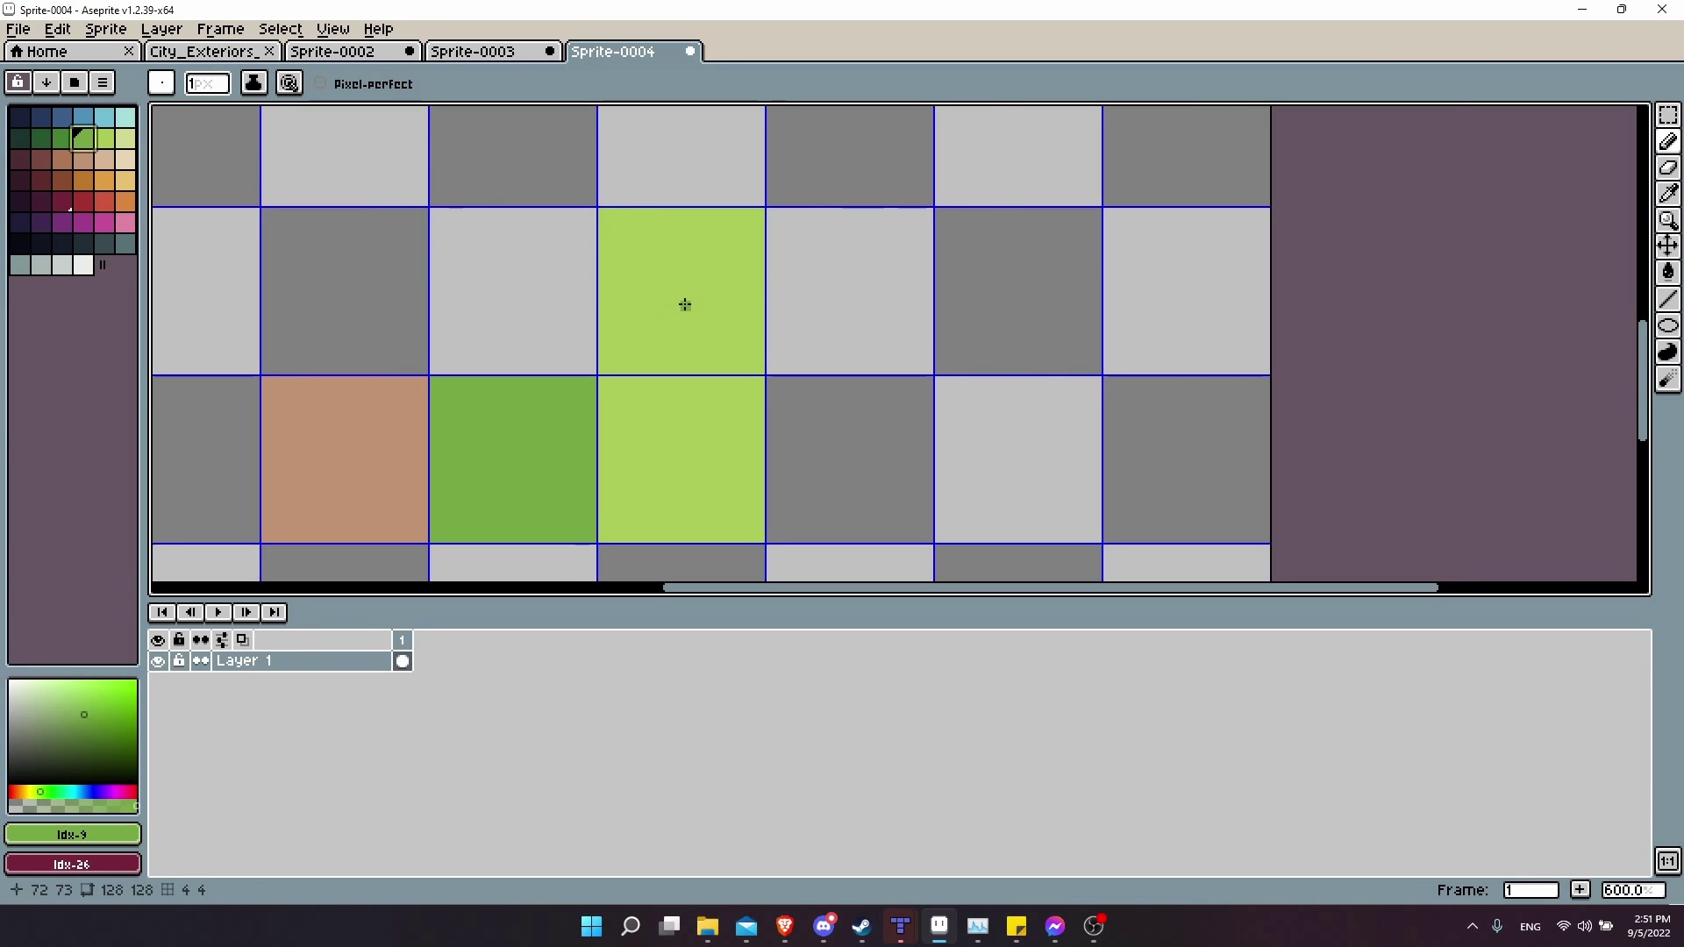
Draw three small grass blades in green palette color 9 on the upper light green tile with the 1 px Pencil.
{"action": "scroll", "coordinate": [685, 304], "scroll_direction": "up", "scroll_amount": 1}
{"action": "mouse_move", "coordinate": [628, 289]}
{"action": "left_mouse_down"}
{"action": "mouse_move", "coordinate": [614, 263]}
{"action": "mouse_move", "coordinate": [725, 219]}
{"action": "left_mouse_up"}
{"action": "left_click_drag", "start_coordinate": [681, 351], "coordinate": [669, 319]}
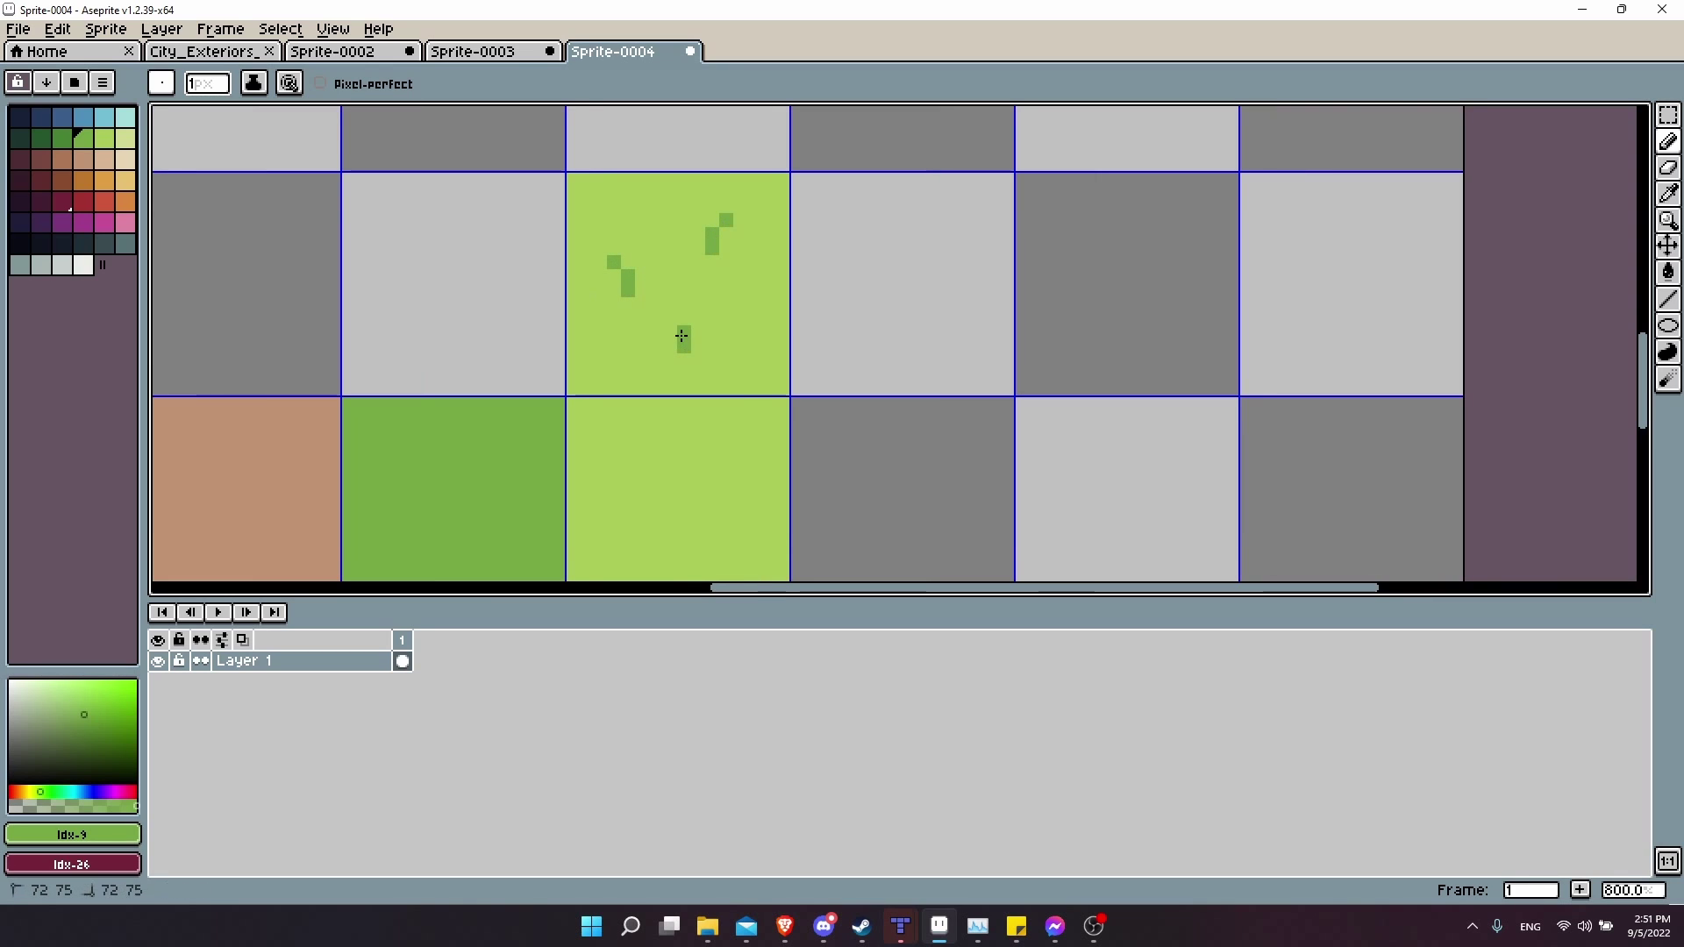
Fill the grid cell above the grass tile with light green palette color 10 and draw a small red flower with green leaves in it.
{"action": "scroll", "coordinate": [758, 358], "scroll_direction": "down", "scroll_amount": 2}
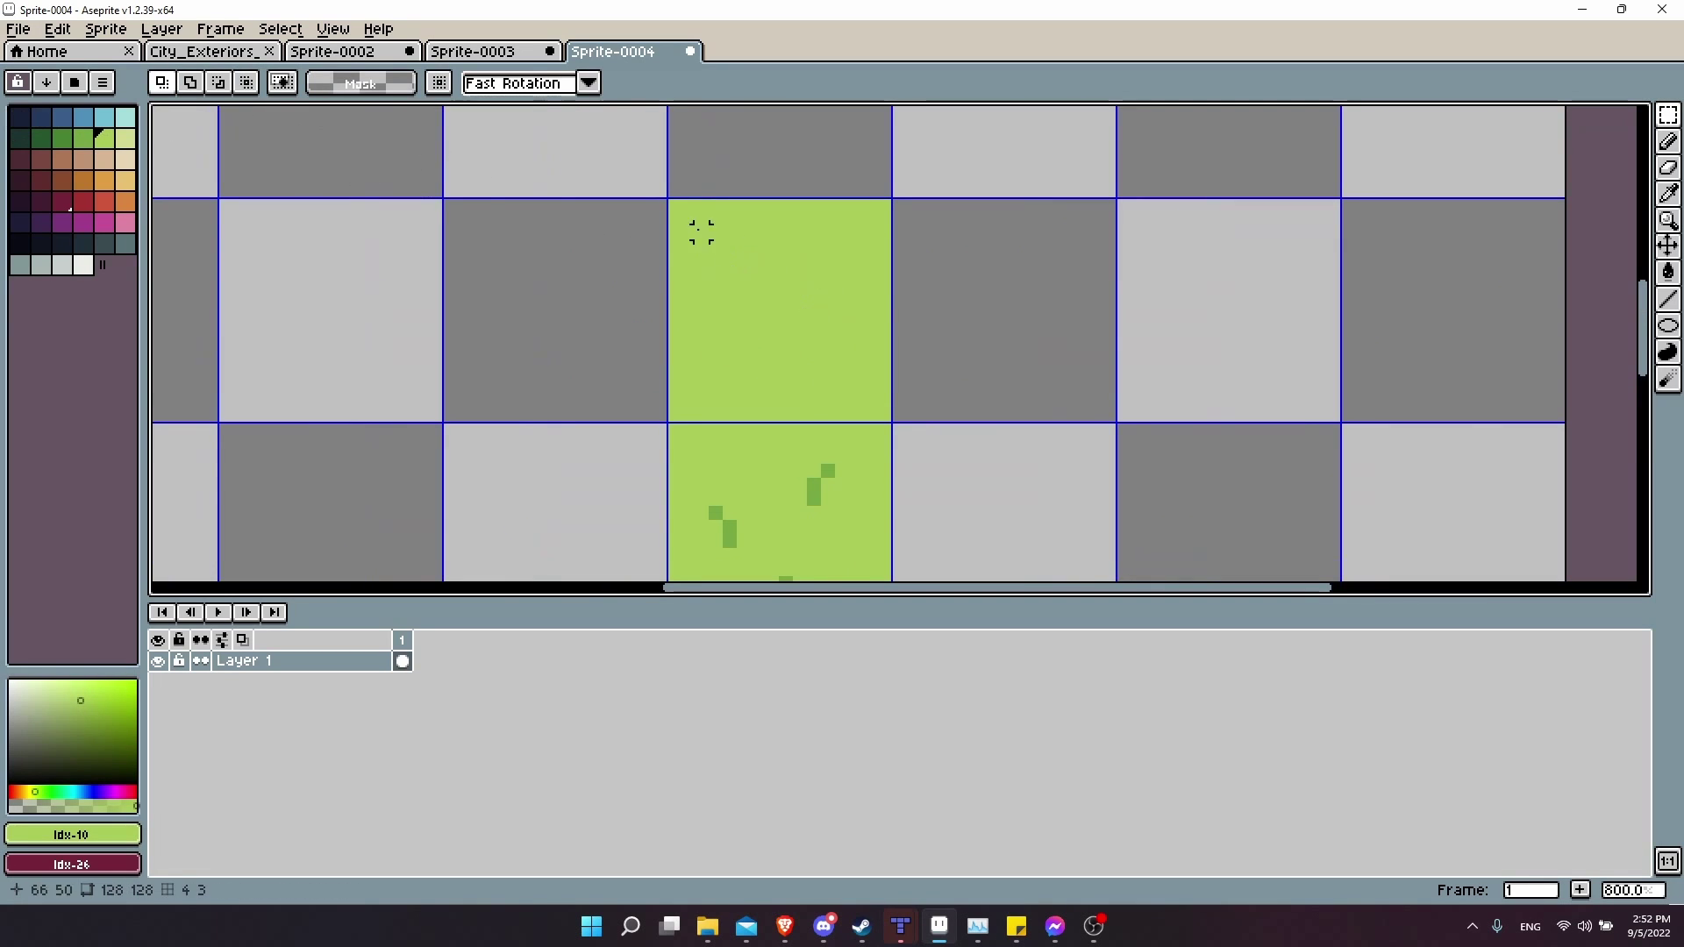
{"action": "left_click", "coordinate": [83, 138]}
{"action": "key", "text": "b"}
{"action": "left_click_drag", "start_coordinate": [738, 316], "coordinate": [774, 308]}
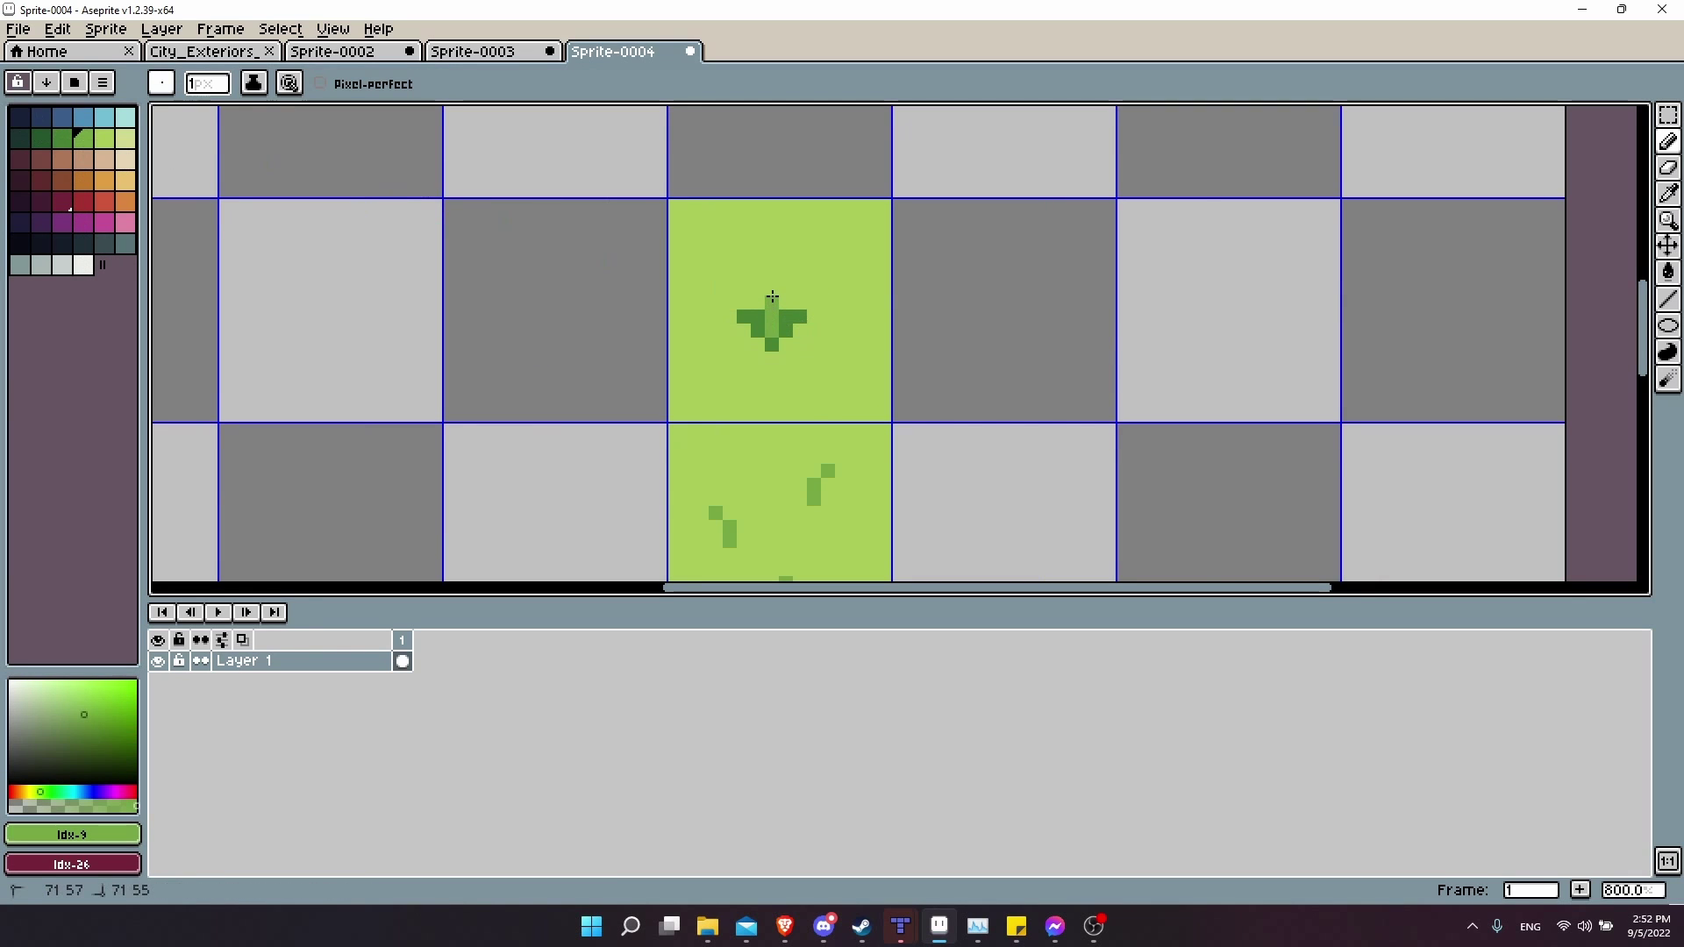
{"action": "left_click", "coordinate": [77, 206]}
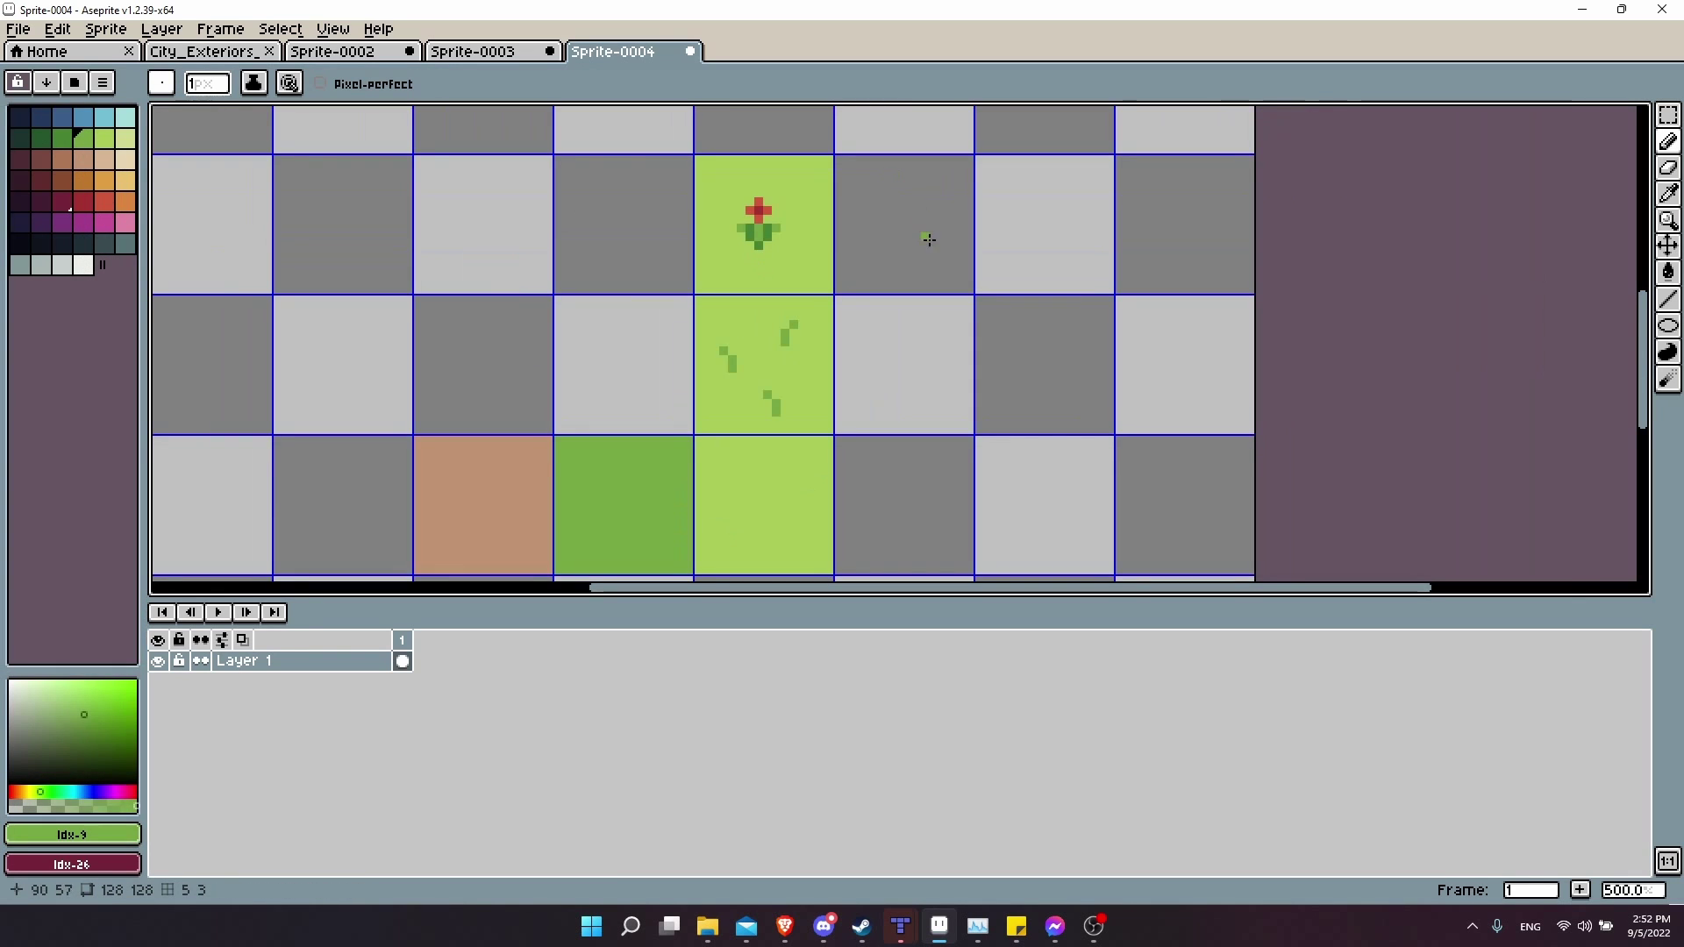
Select the flower tile's whole 16 × 16 grid cell with the Rectangular Marquee tool.
{"action": "scroll", "coordinate": [897, 251], "scroll_direction": "down", "scroll_amount": 1}
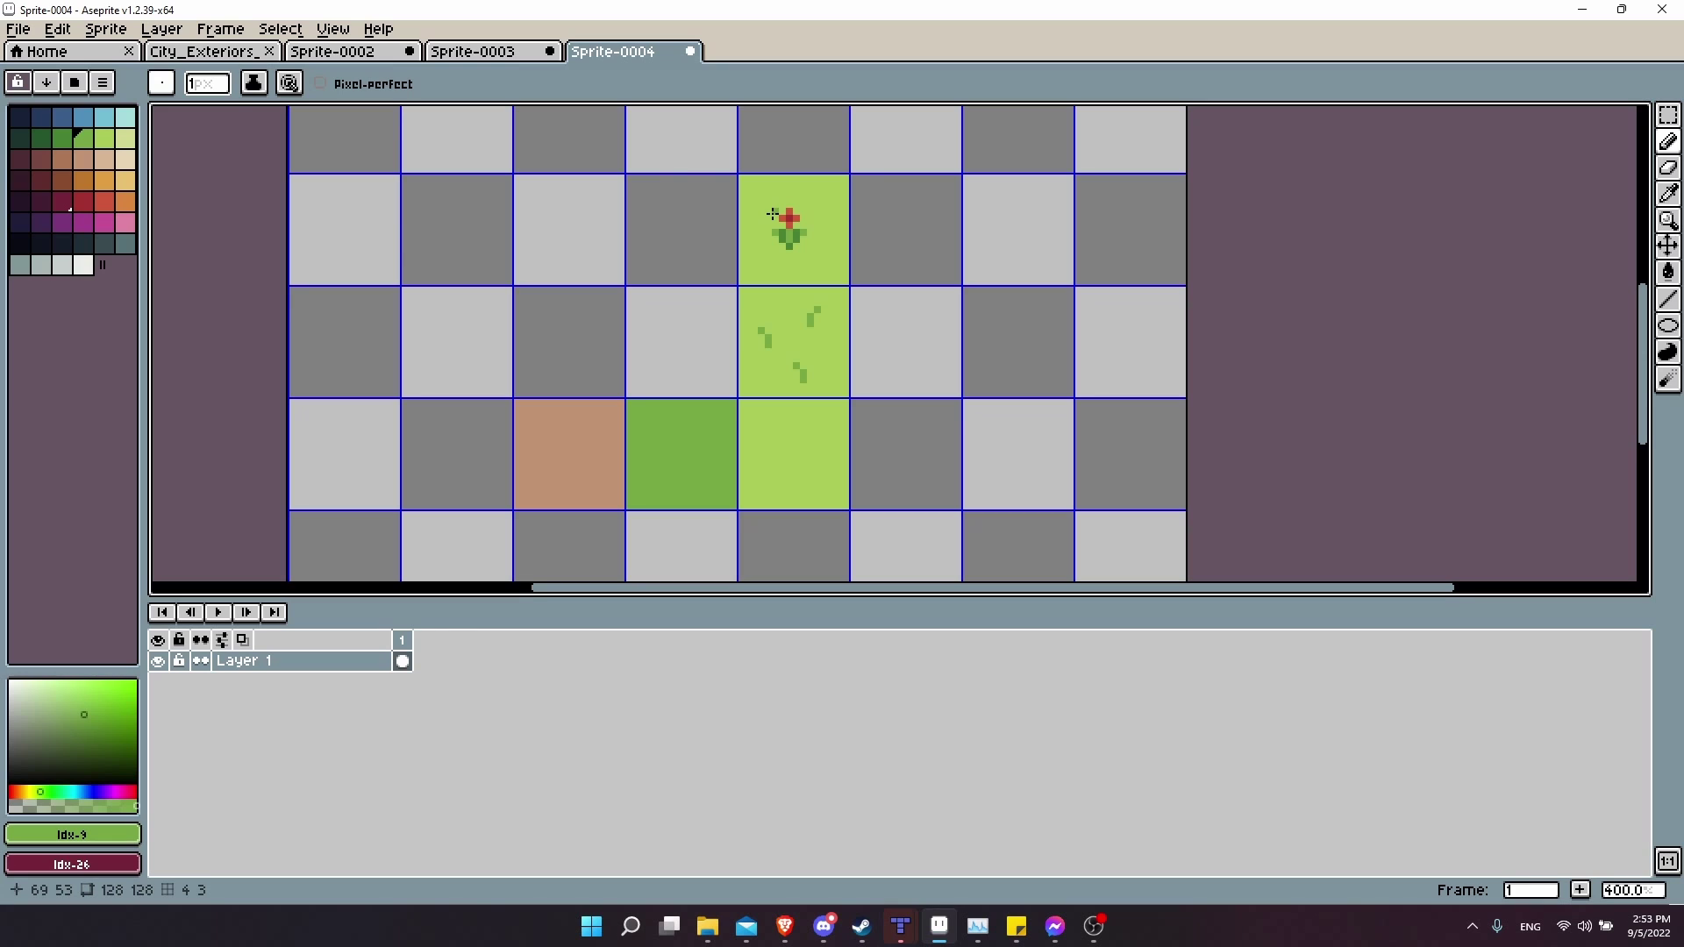
{"action": "scroll", "coordinate": [831, 257], "scroll_direction": "up", "scroll_amount": 2}
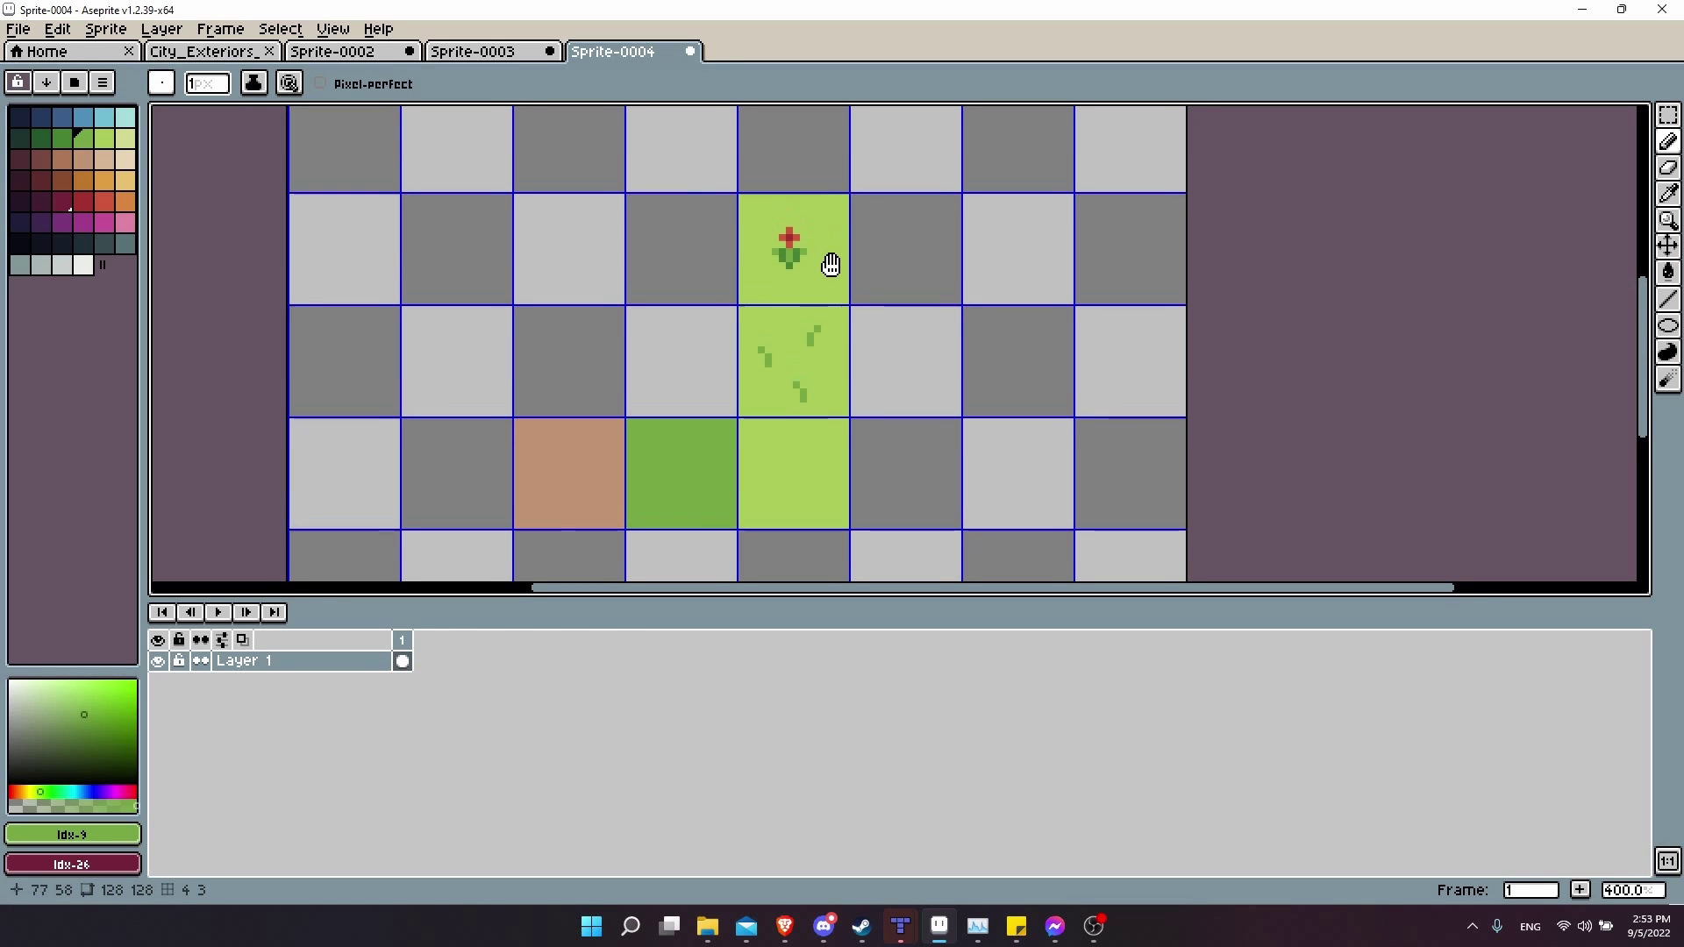
{"action": "key", "text": "m"}
{"action": "double_click", "coordinate": [840, 298]}
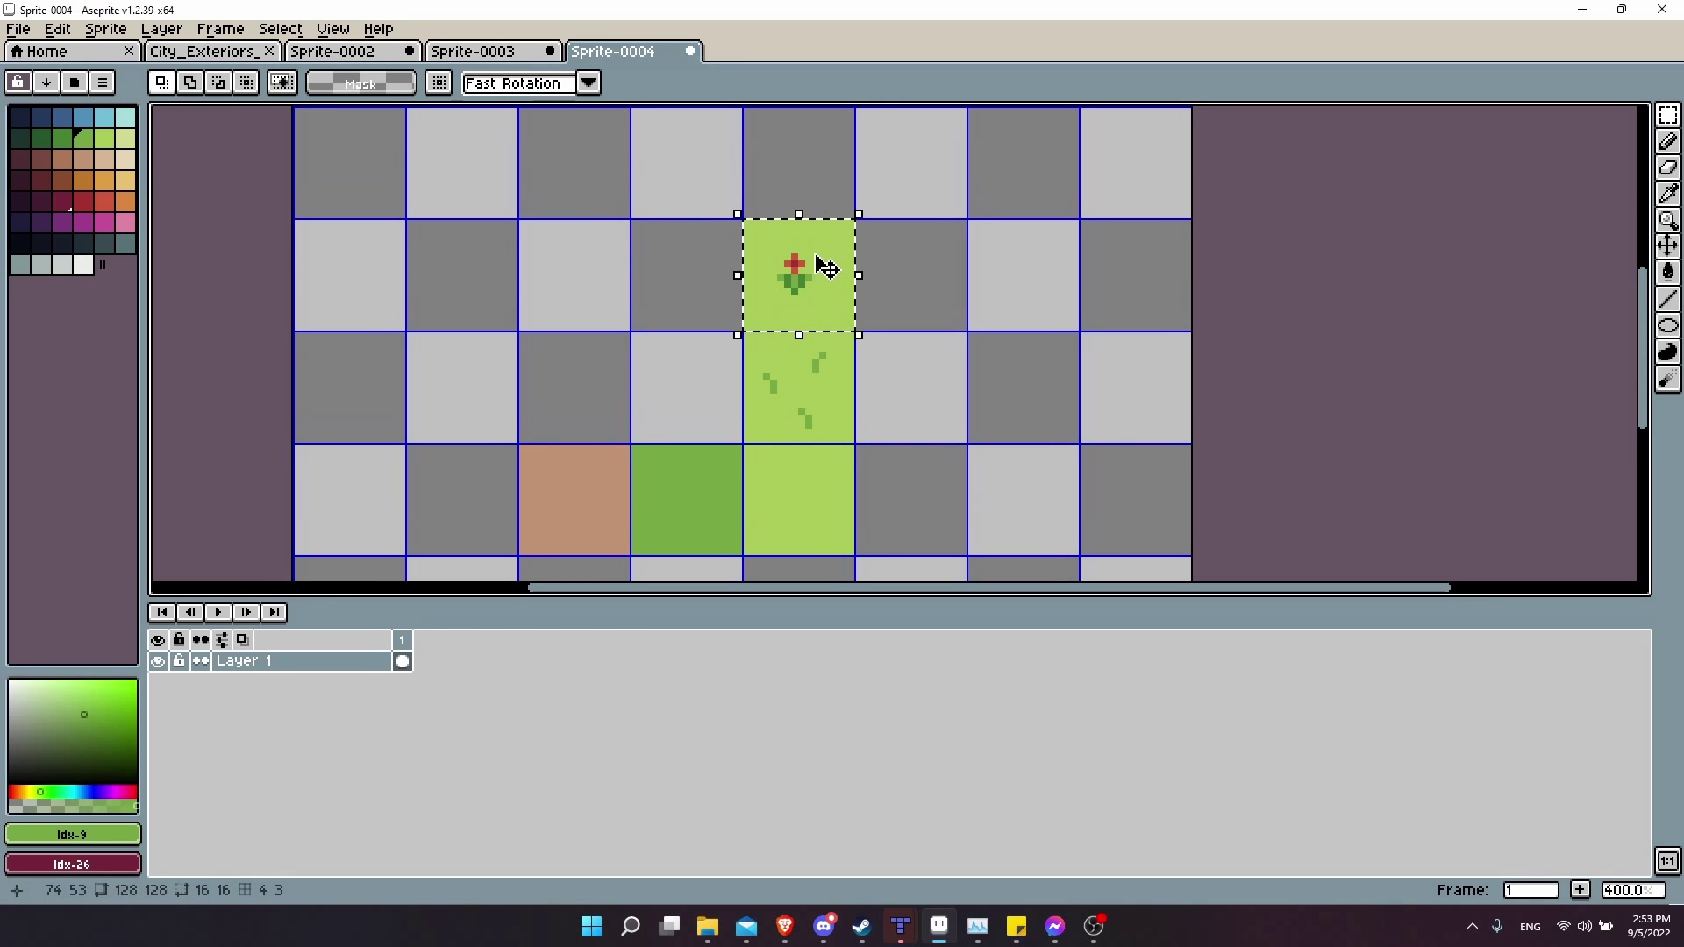
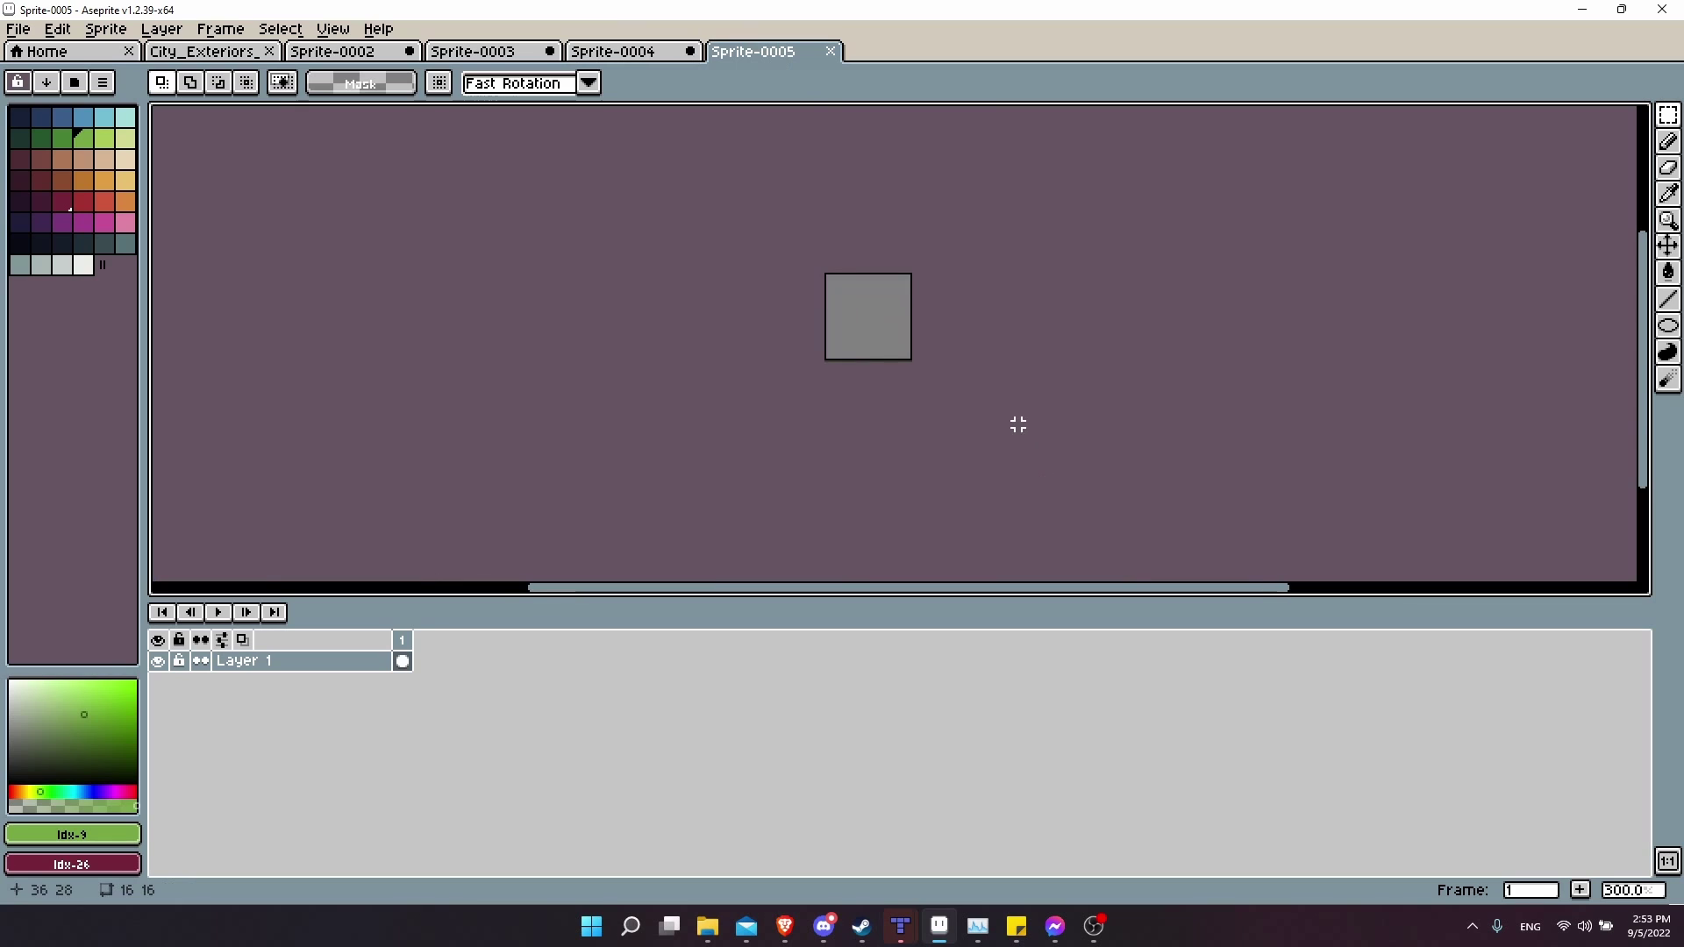
Paste the copied grass tile into the 16 × 16 sprite, deselect it and turn on tiled mode in both axes.
{"action": "key", "text": "ctrl+v"}
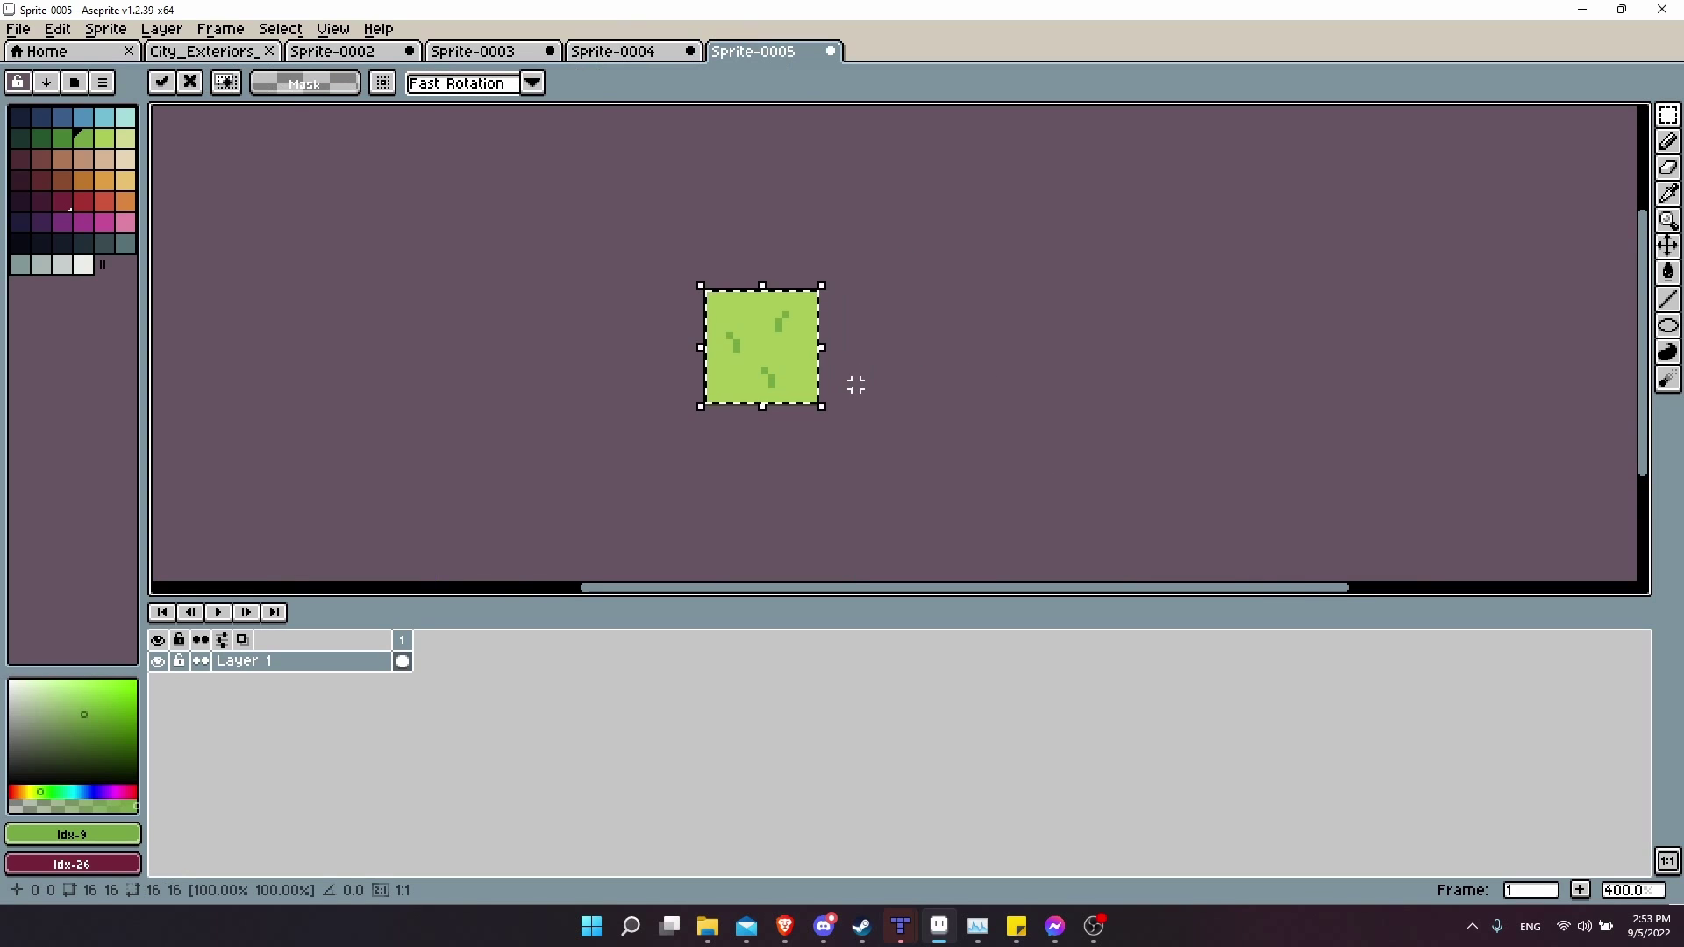
{"action": "left_click", "coordinate": [857, 383]}
{"action": "left_click", "coordinate": [333, 29]}
{"action": "mouse_move", "coordinate": [395, 146]}
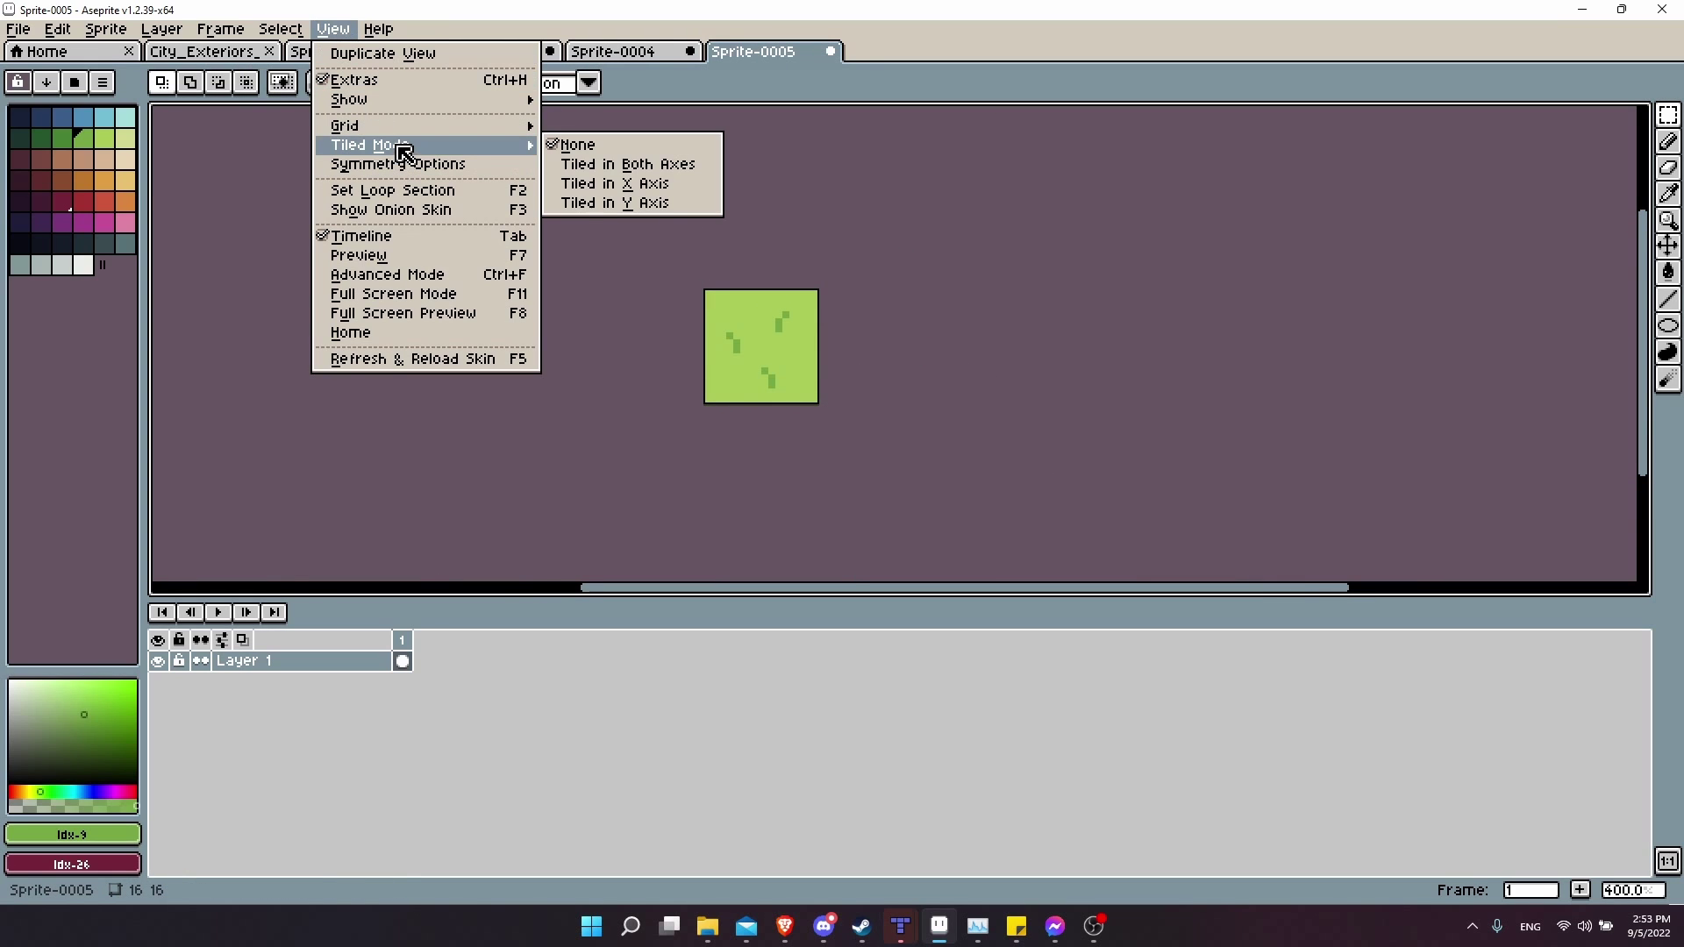
{"action": "left_click", "coordinate": [632, 164]}
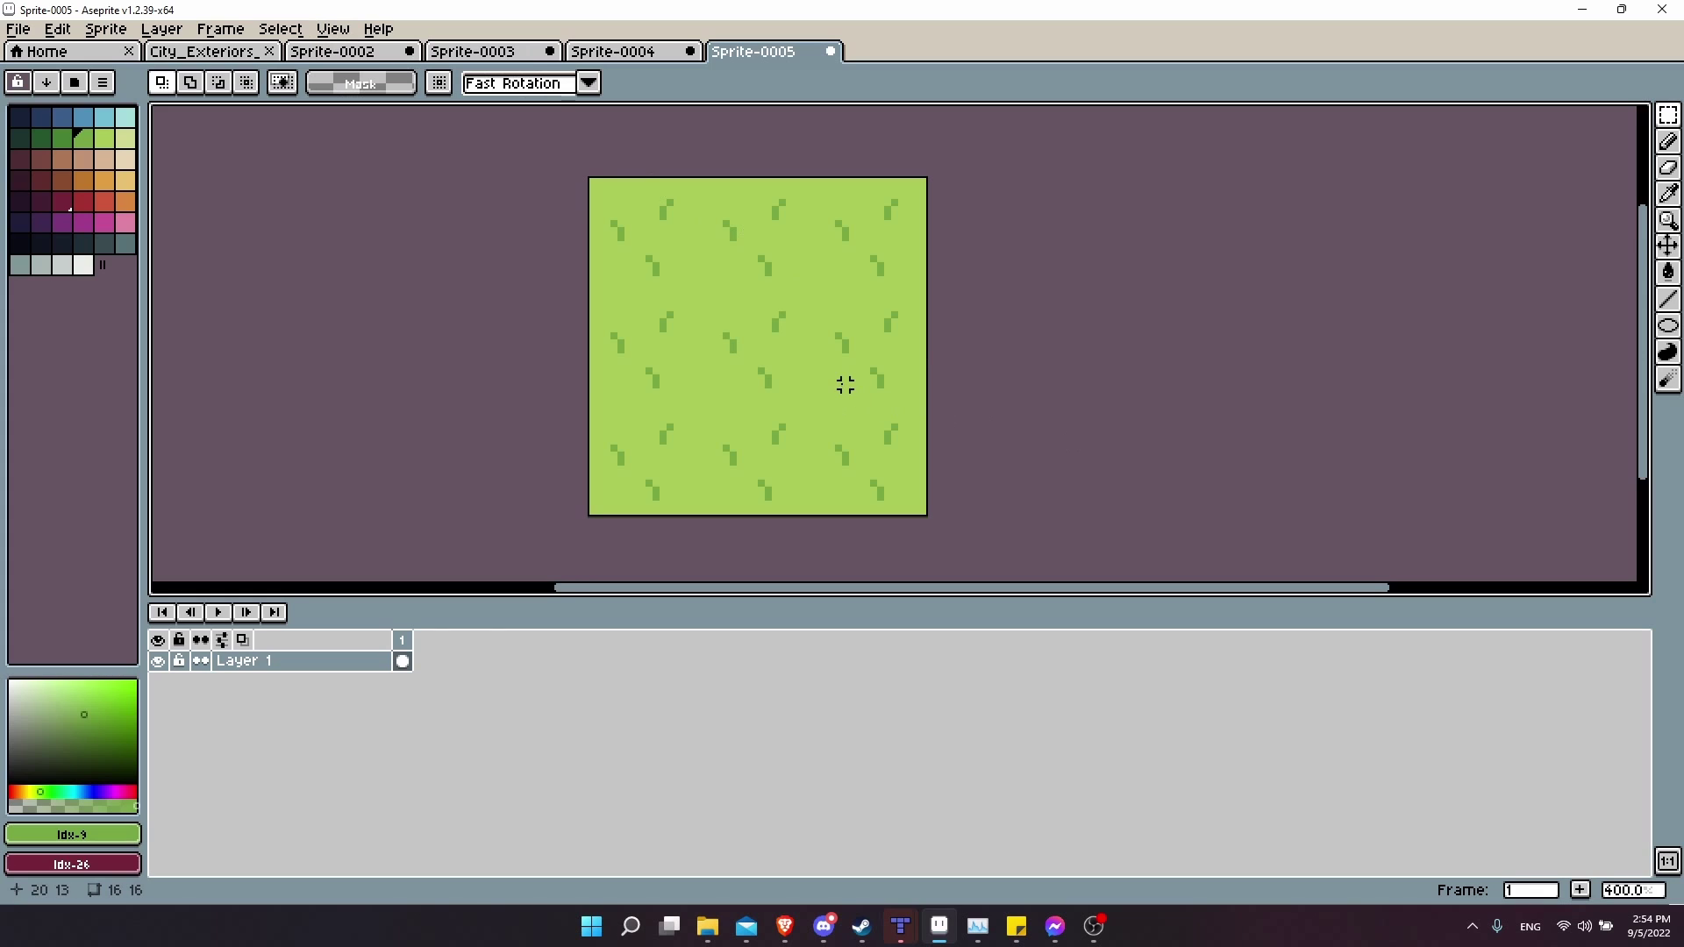
Show the grid over the tiled grass pattern.
{"action": "scroll", "coordinate": [844, 384], "scroll_direction": "down", "scroll_amount": 2}
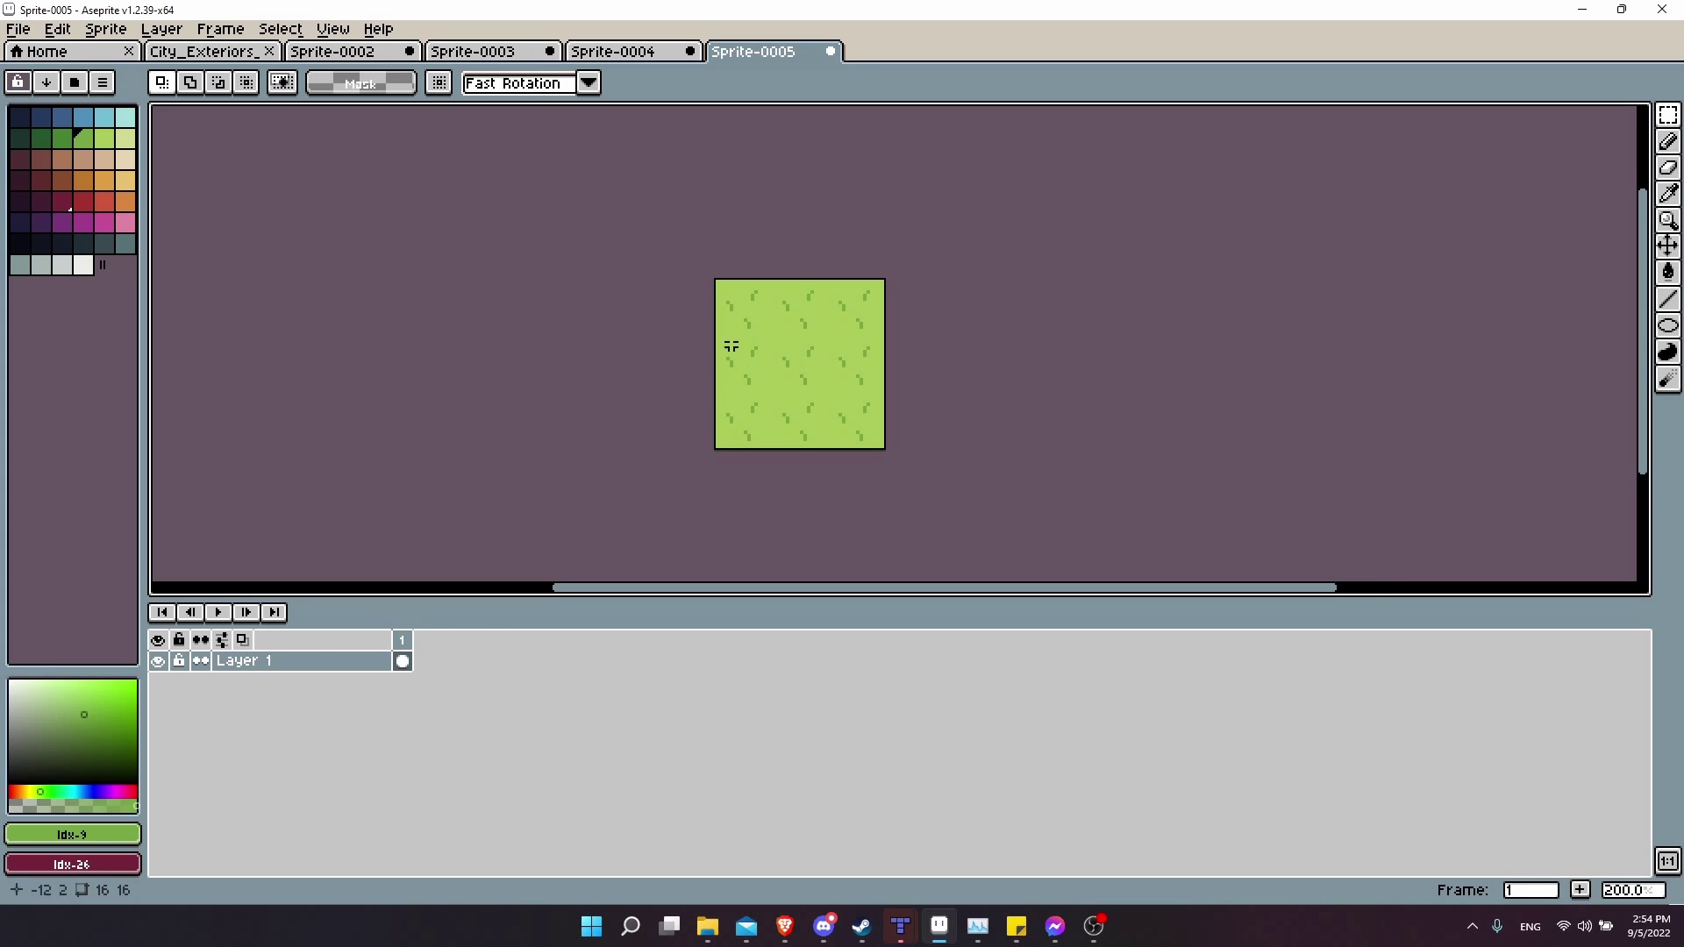
{"action": "scroll", "coordinate": [881, 380], "scroll_direction": "down", "scroll_amount": 2}
{"action": "scroll", "coordinate": [881, 380], "scroll_direction": "up", "scroll_amount": 2}
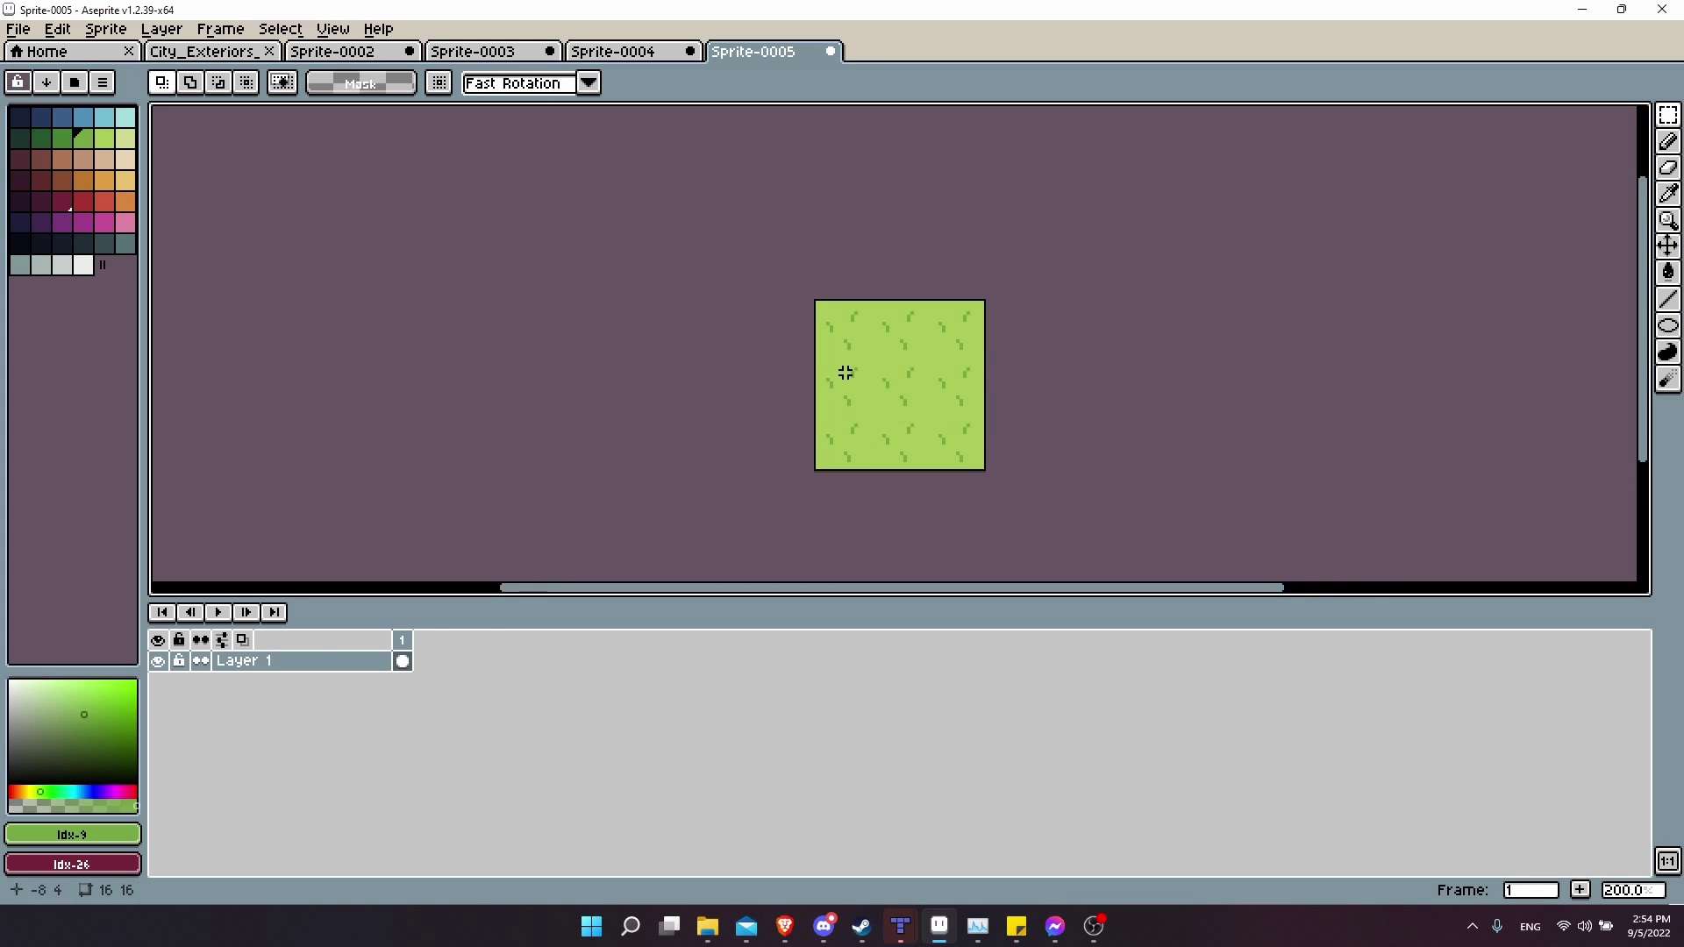
{"action": "left_click_drag", "start_coordinate": [964, 345], "coordinate": [949, 345]}
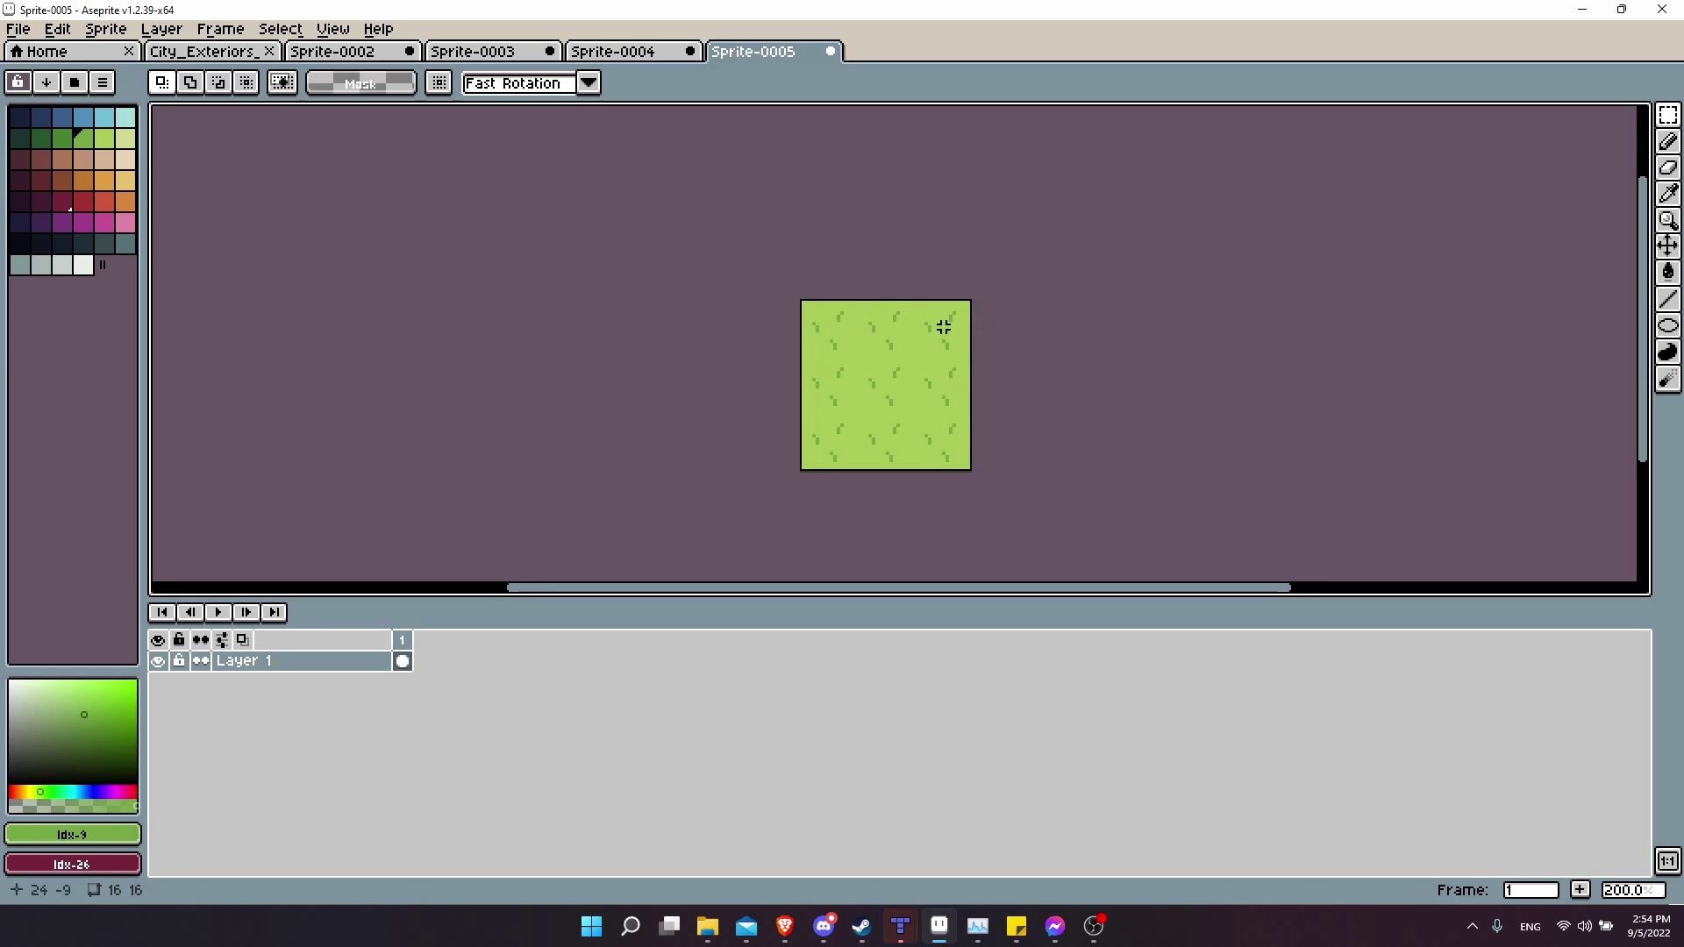
{"action": "scroll", "coordinate": [973, 418], "scroll_direction": "up", "scroll_amount": 1}
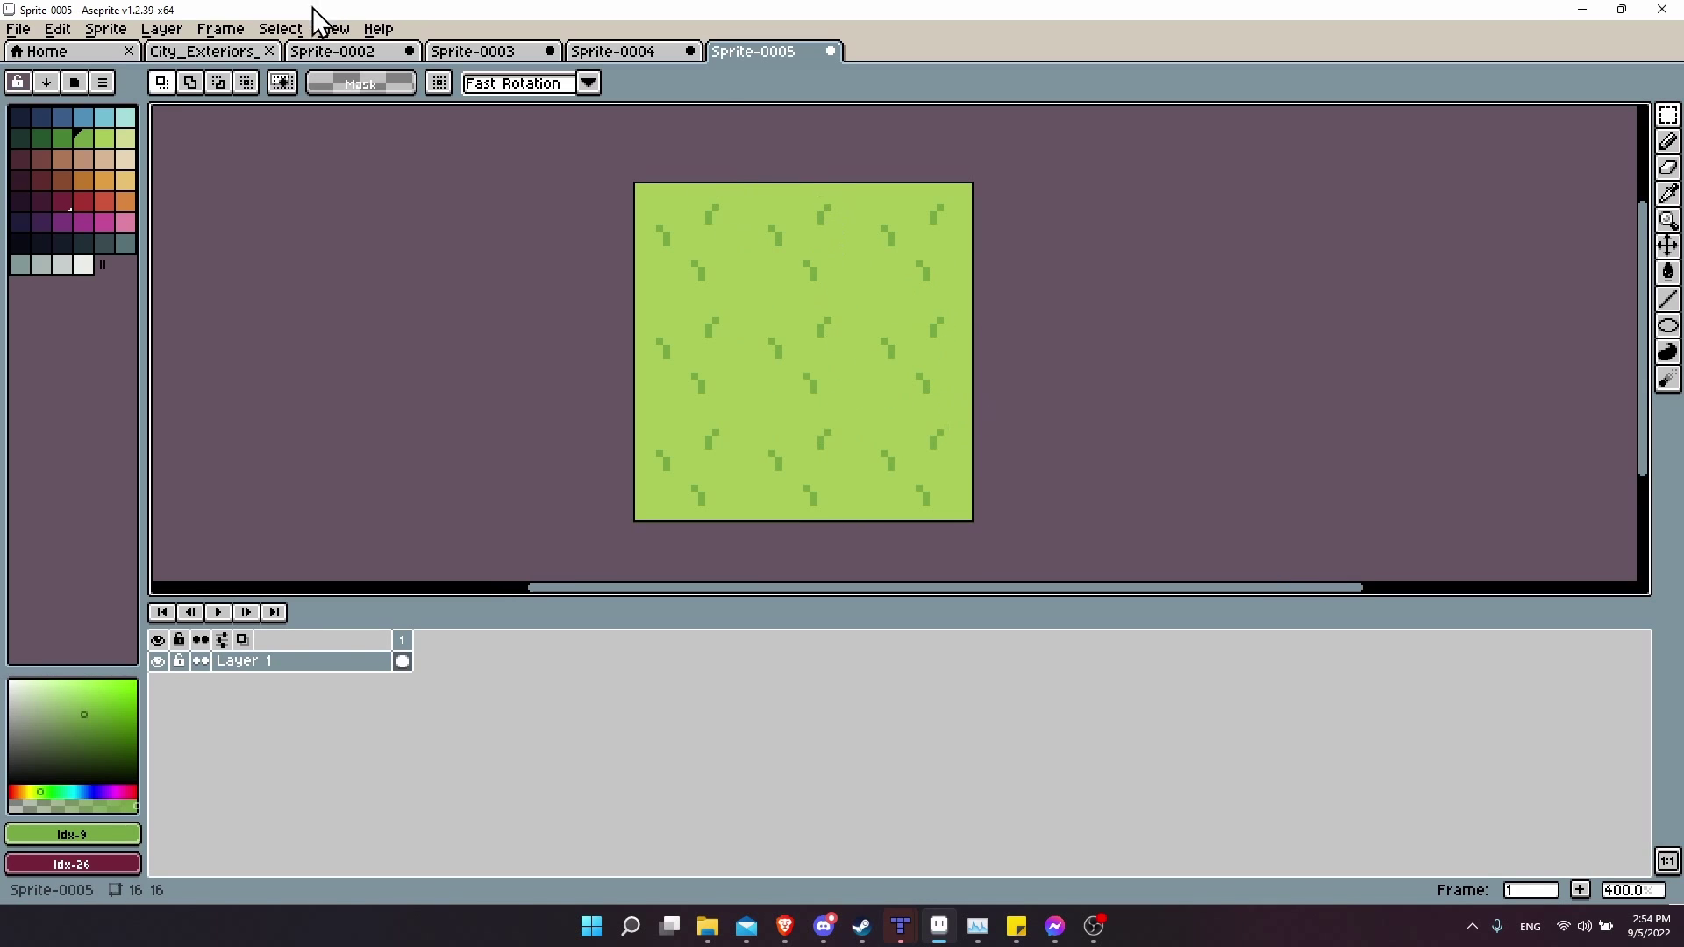
{"action": "left_click", "coordinate": [349, 25]}
{"action": "left_click", "coordinate": [351, 26]}
{"action": "left_click", "coordinate": [350, 25]}
{"action": "mouse_move", "coordinate": [367, 98]}
{"action": "left_click", "coordinate": [632, 137]}
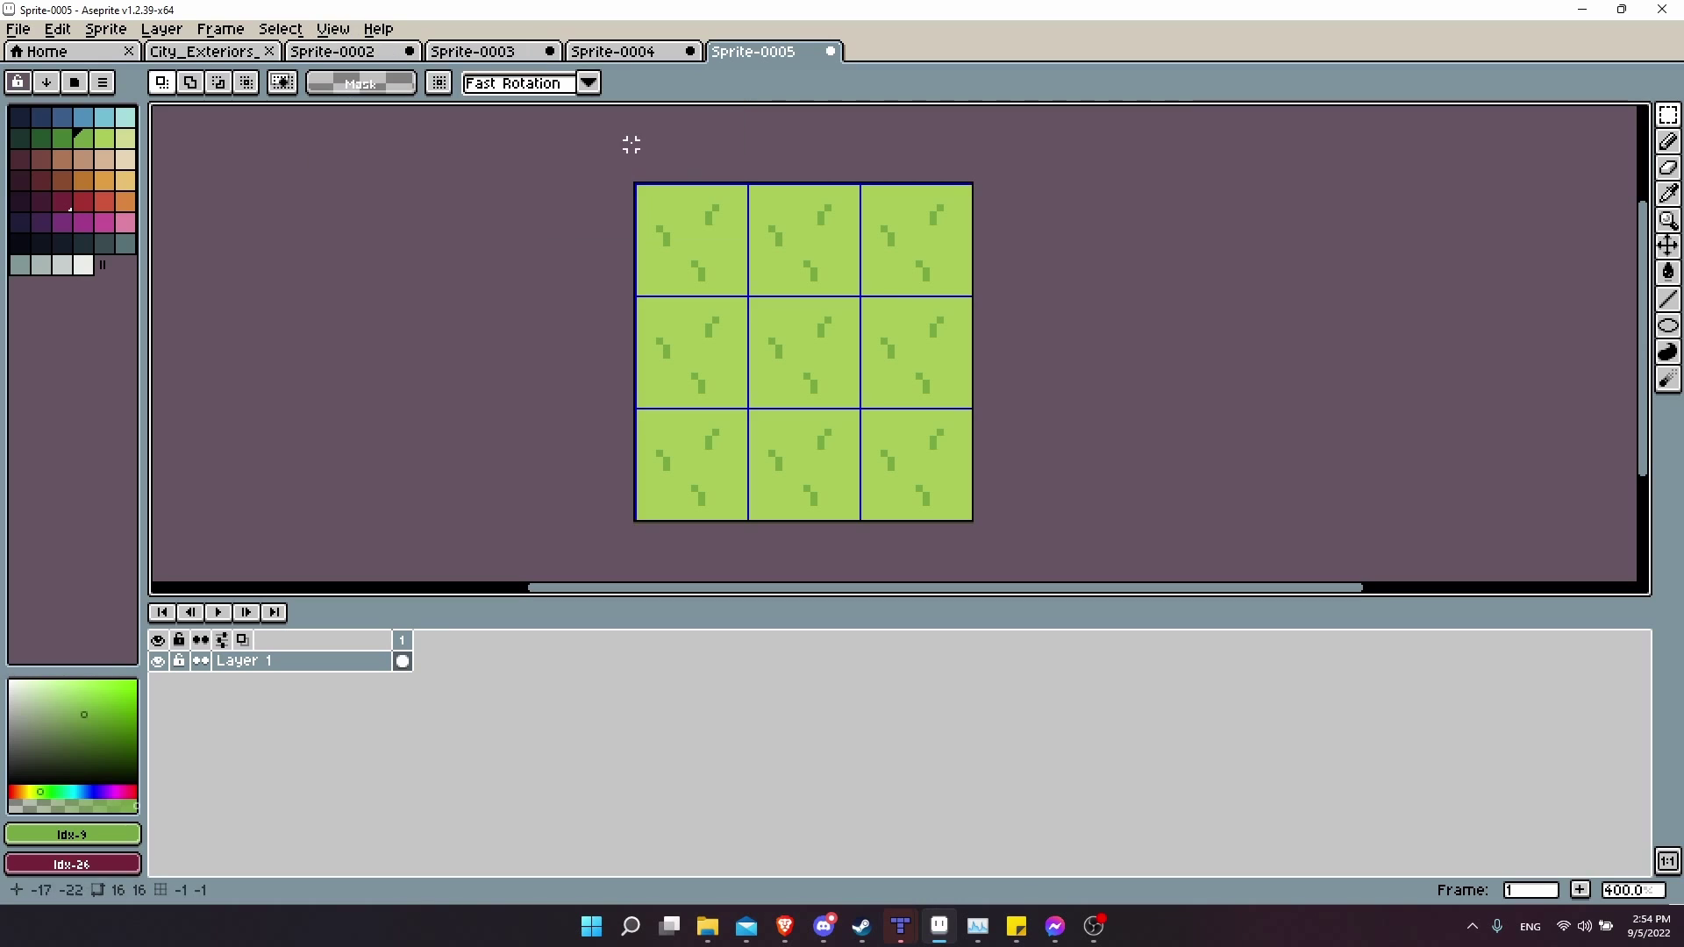
Sample the darker green #75a743 from a grass blade and draw blades across the tile's edges with the 1 px Pencil.
{"action": "scroll", "coordinate": [891, 351], "scroll_direction": "up", "scroll_amount": 1}
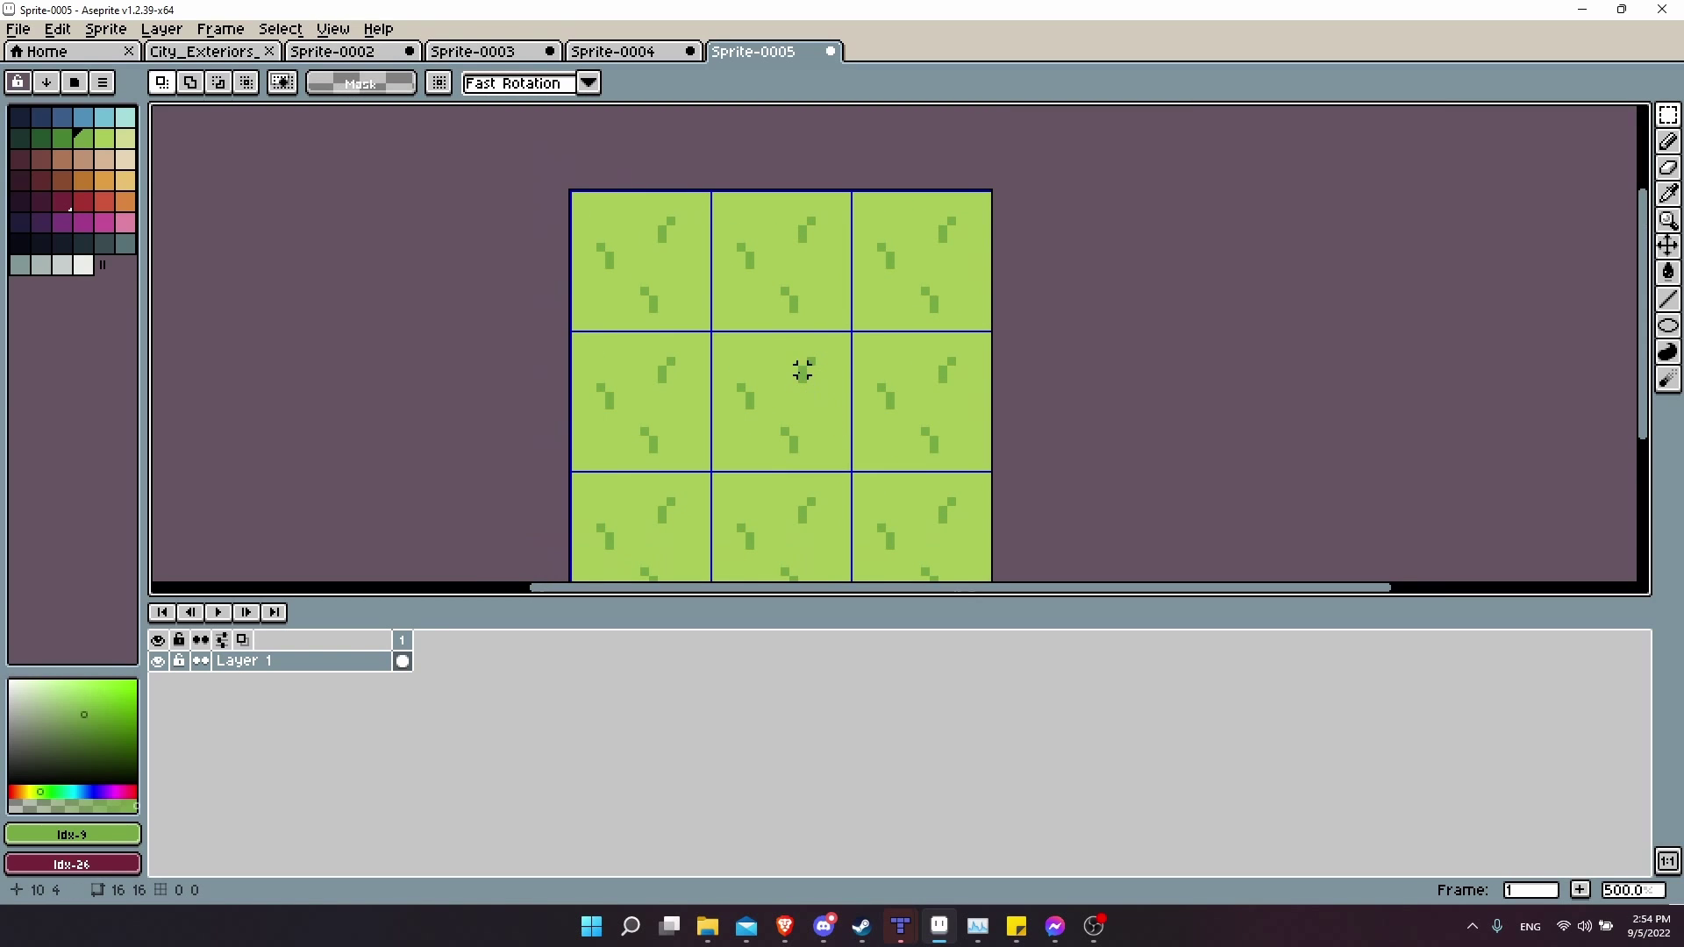
{"action": "left_click_drag", "start_coordinate": [784, 359], "coordinate": [740, 335]}
{"action": "key", "text": "i"}
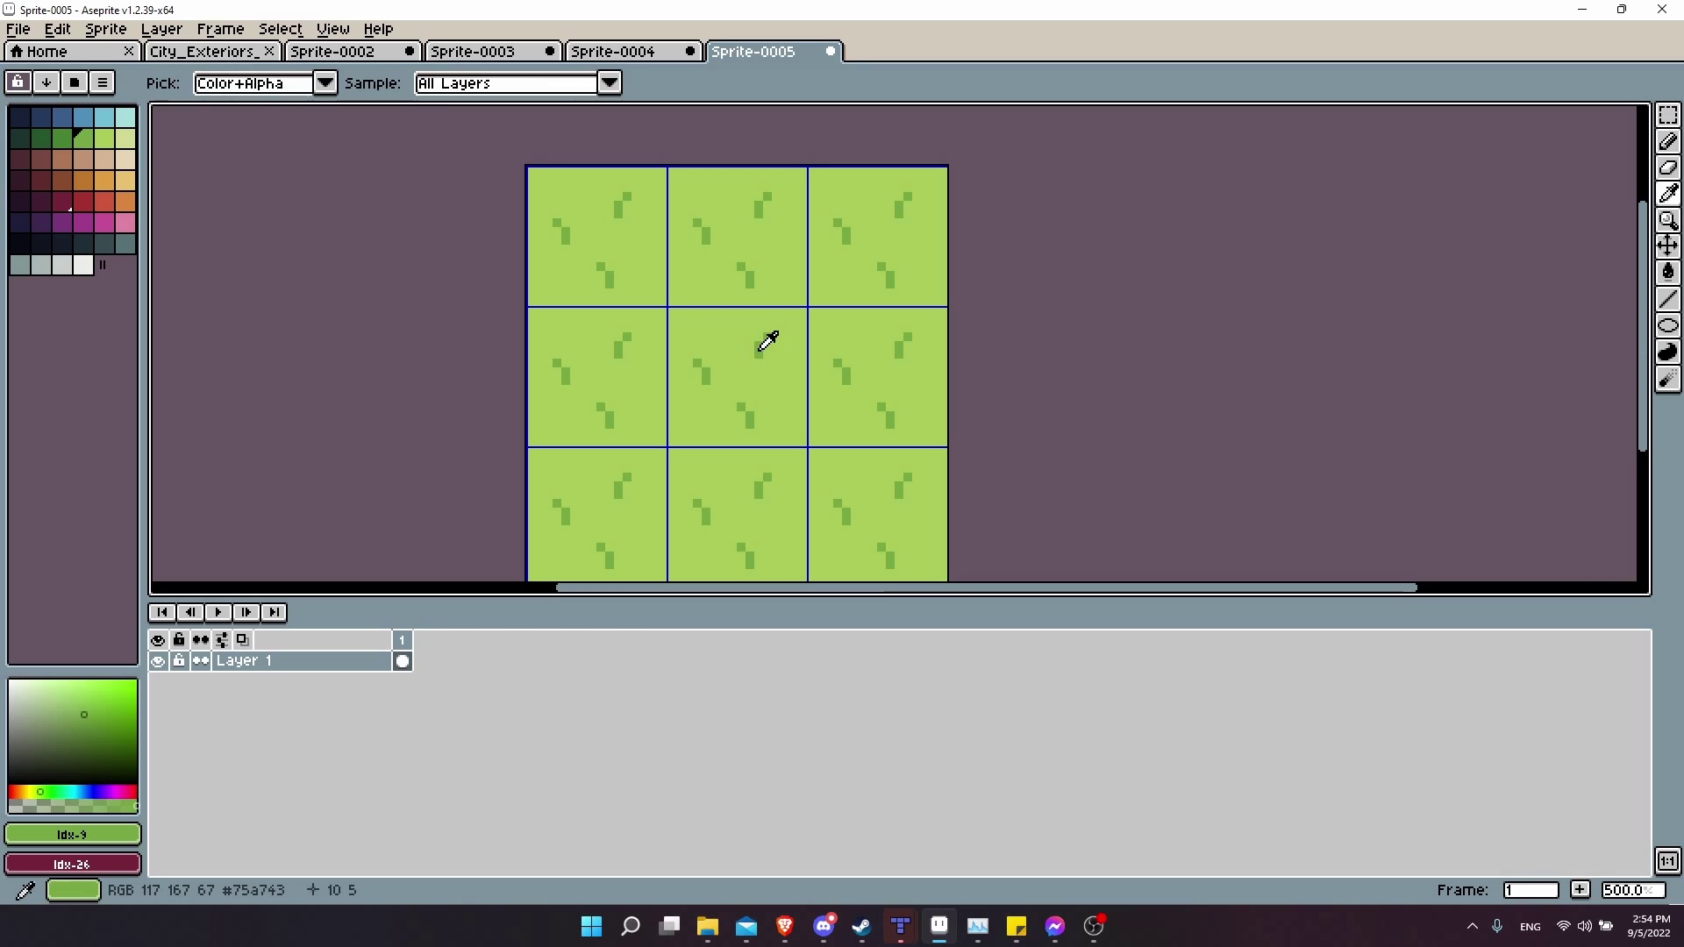
{"action": "left_click", "coordinate": [768, 342]}
{"action": "key", "text": "b"}
{"action": "left_click", "coordinate": [671, 317]}
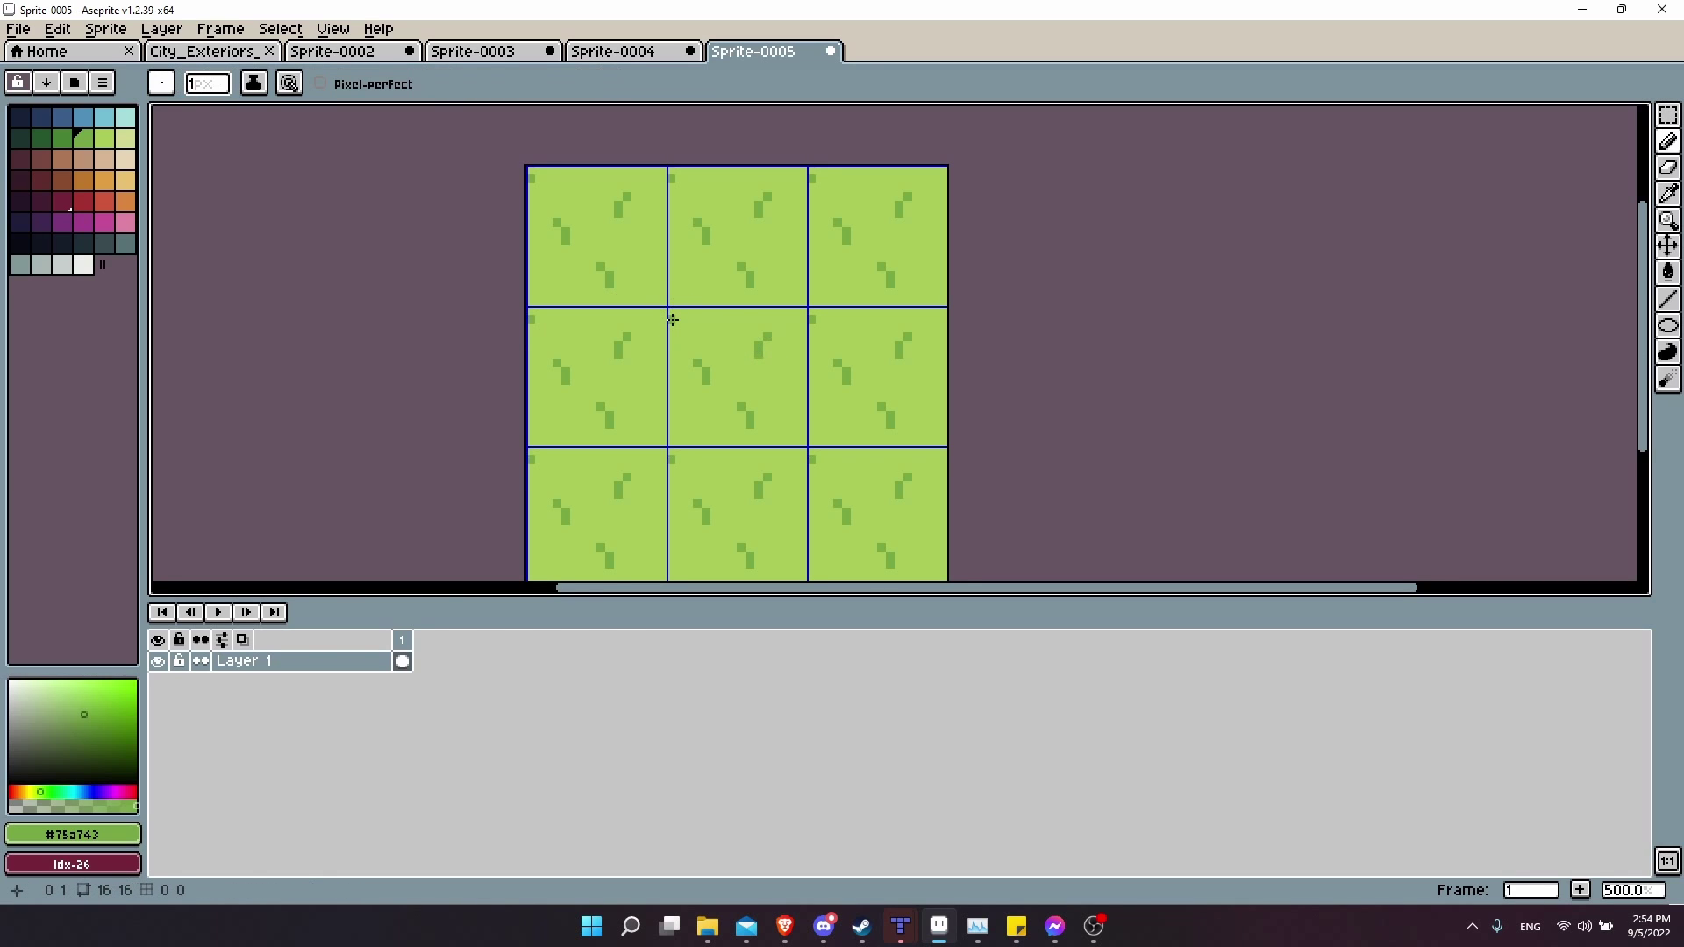
{"action": "left_click", "coordinate": [662, 304]}
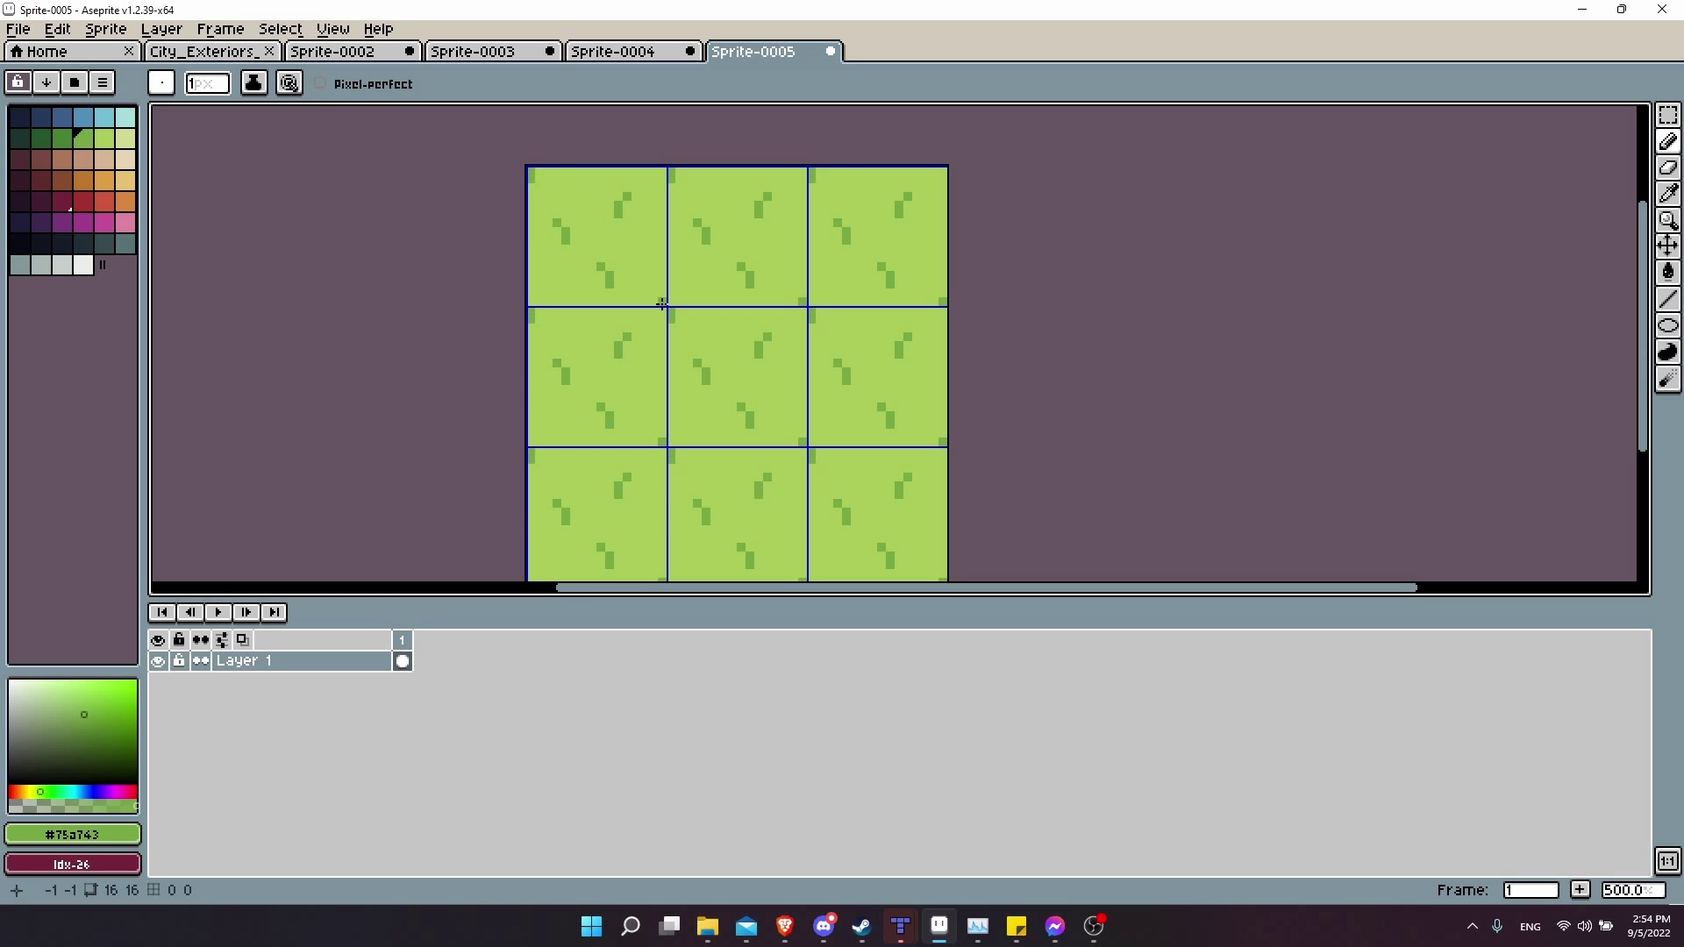
{"action": "left_click", "coordinate": [803, 529]}
{"action": "left_click", "coordinate": [730, 310]}
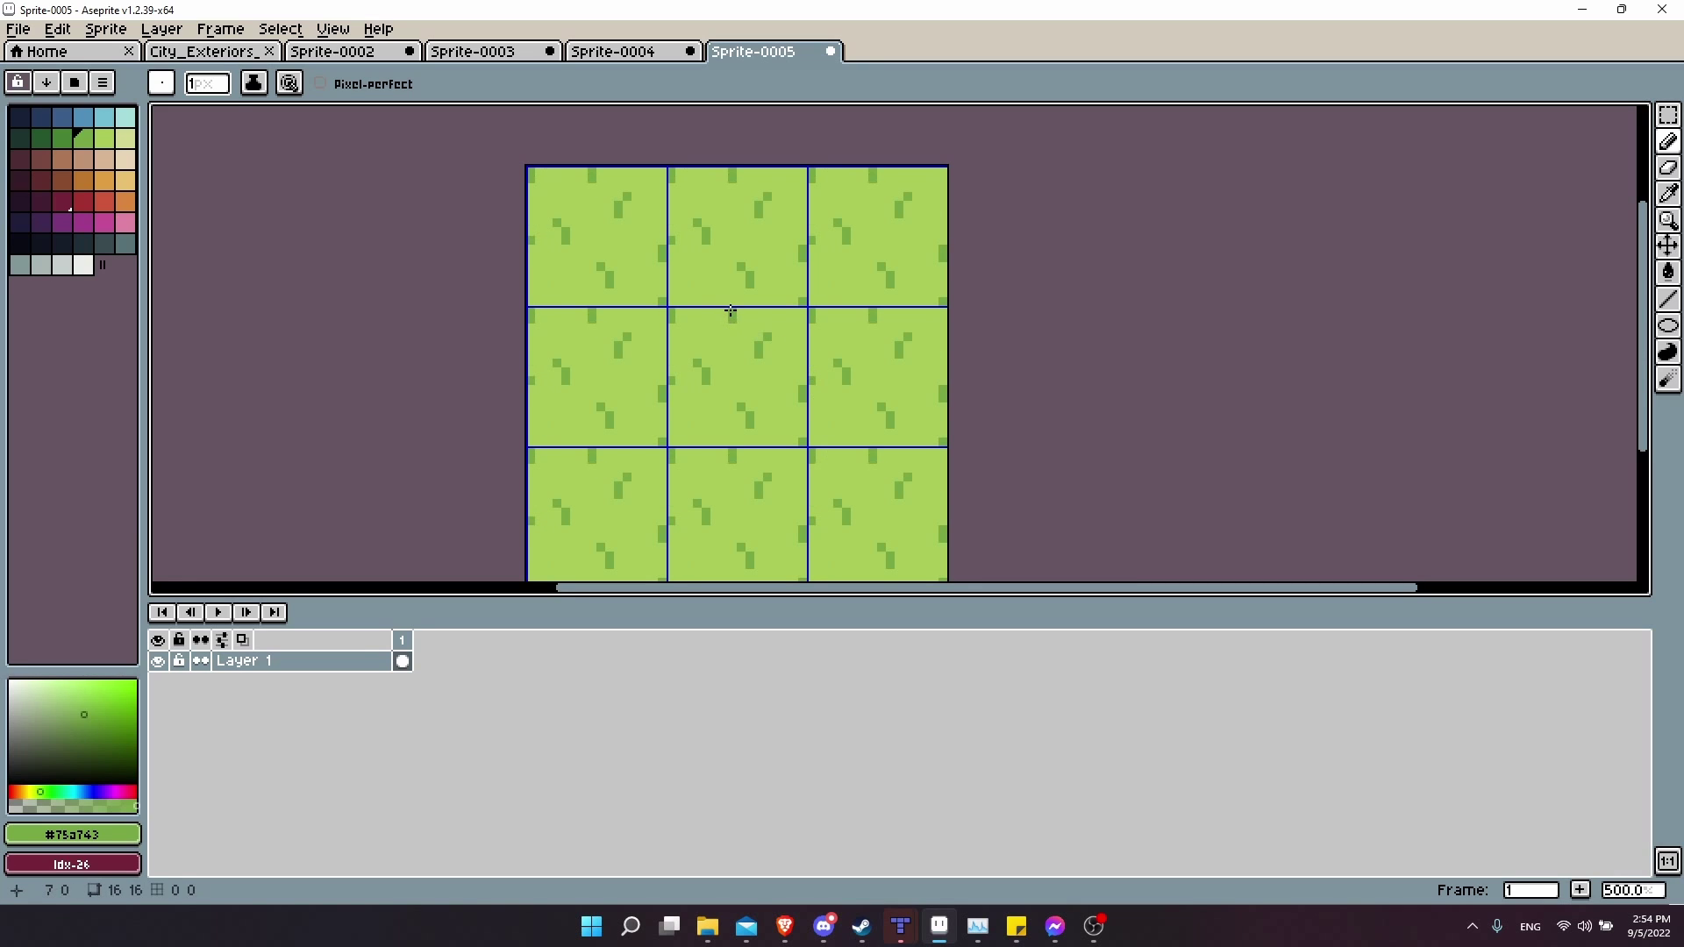
Draw more small #75a743 grass blades in the open areas inside the tile.
{"action": "left_click", "coordinate": [772, 396]}
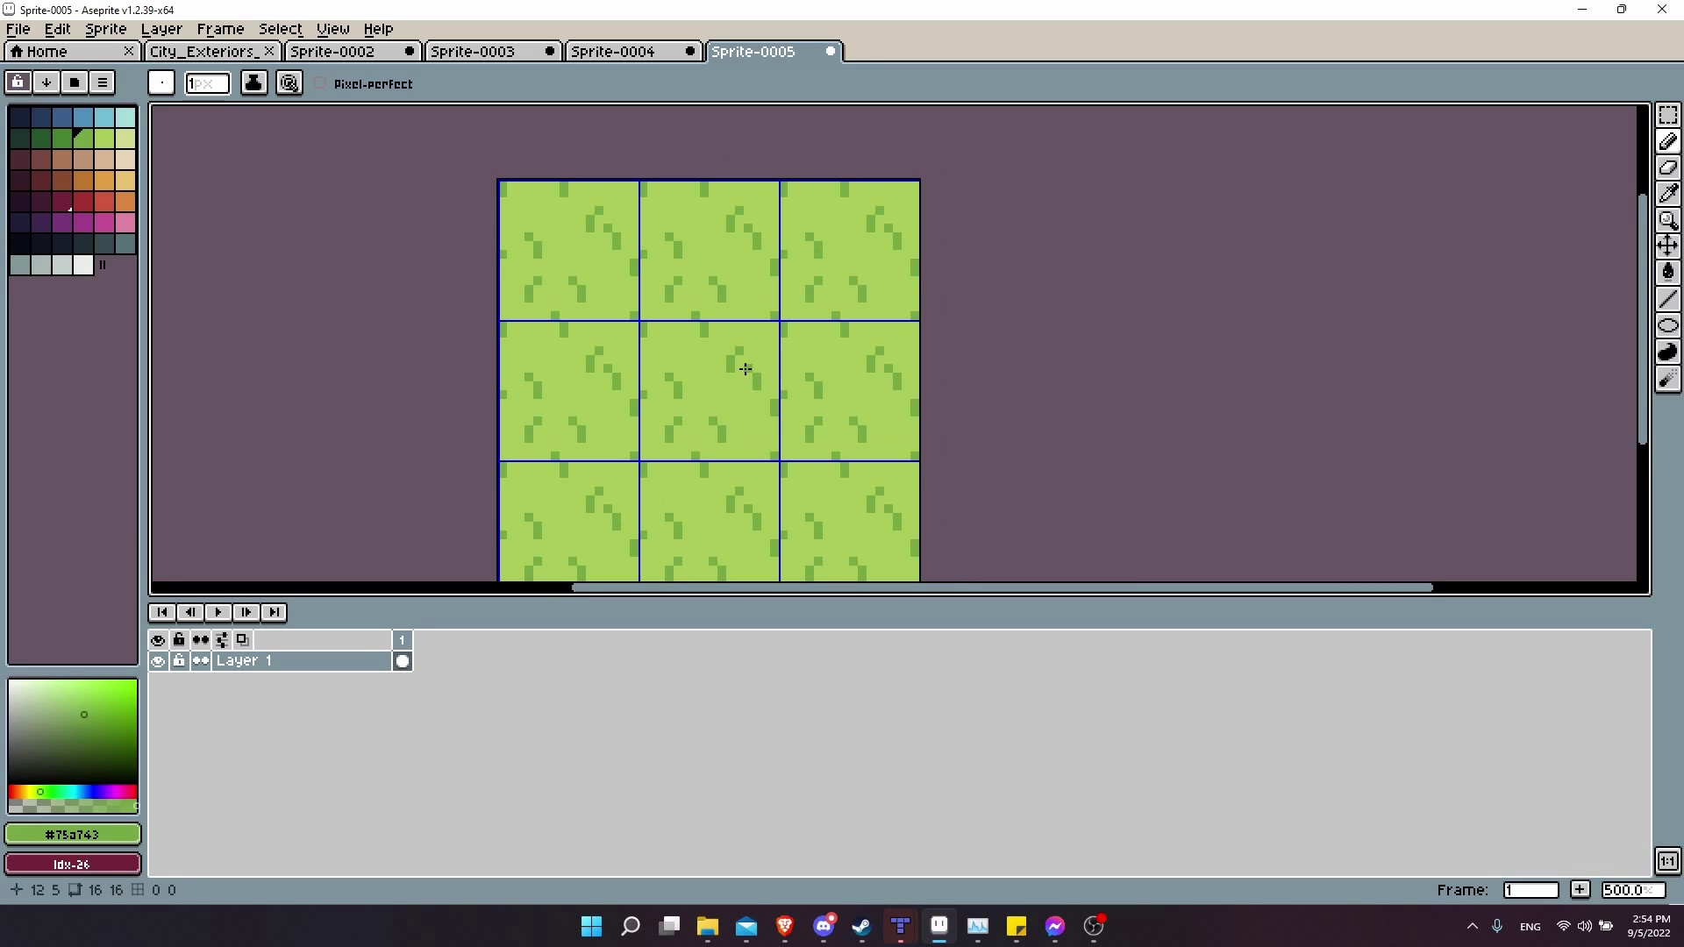
{"action": "left_click", "coordinate": [747, 369]}
{"action": "left_click", "coordinate": [697, 374]}
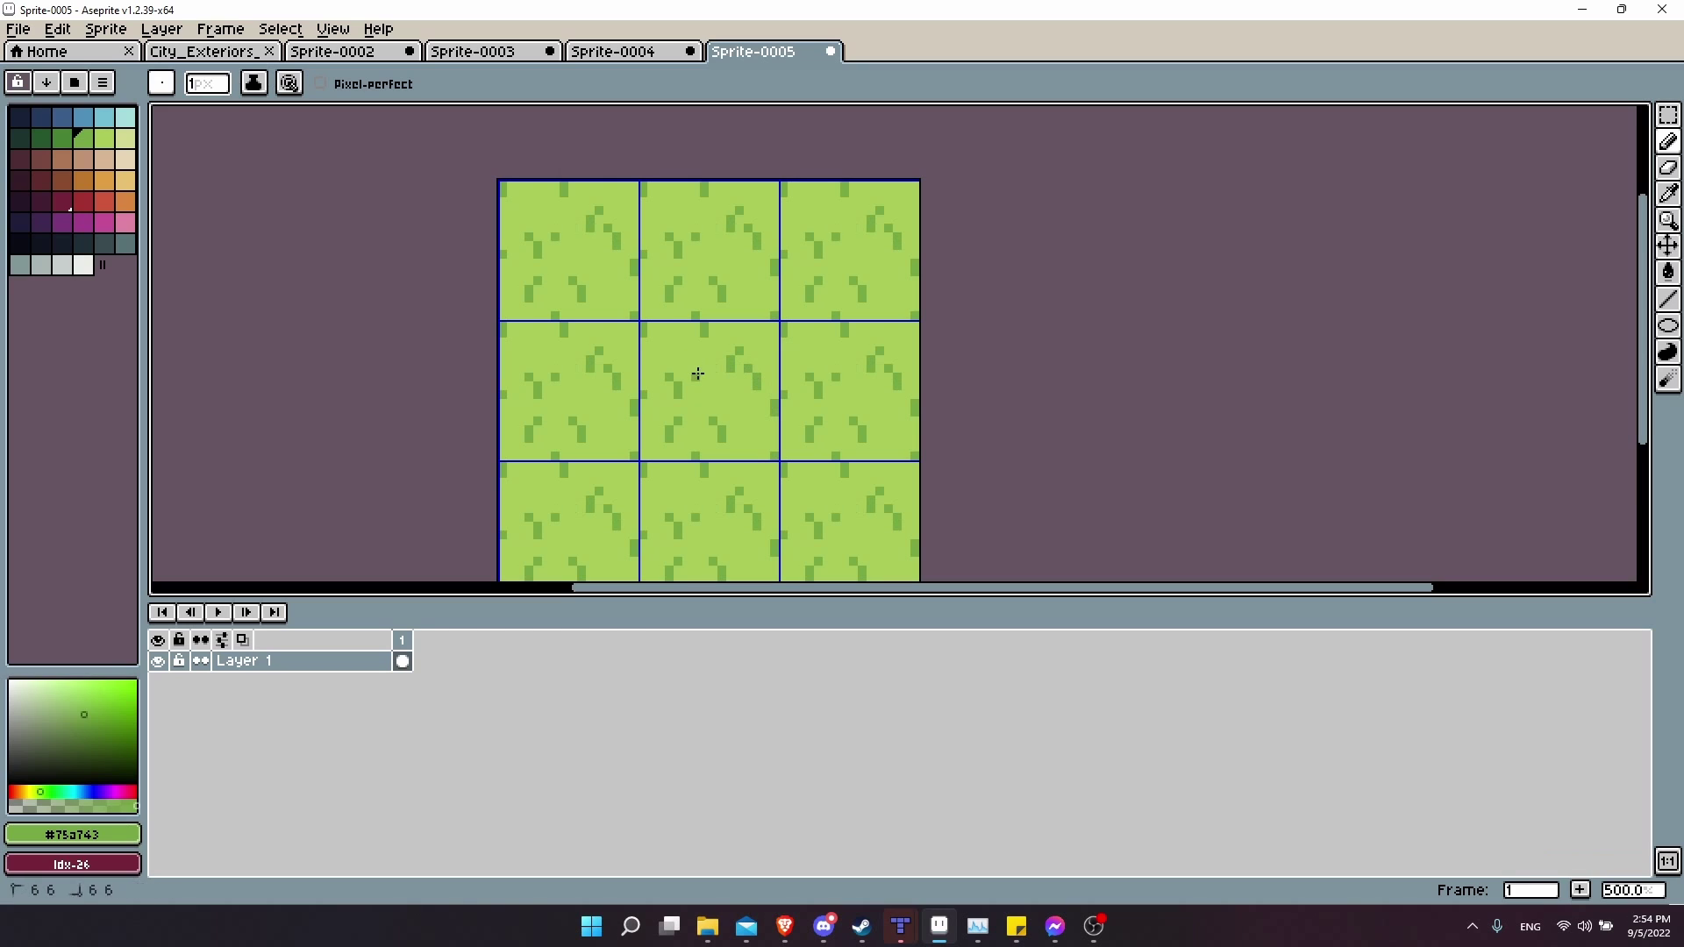
{"action": "scroll", "coordinate": [851, 390], "scroll_direction": "down", "scroll_amount": 3}
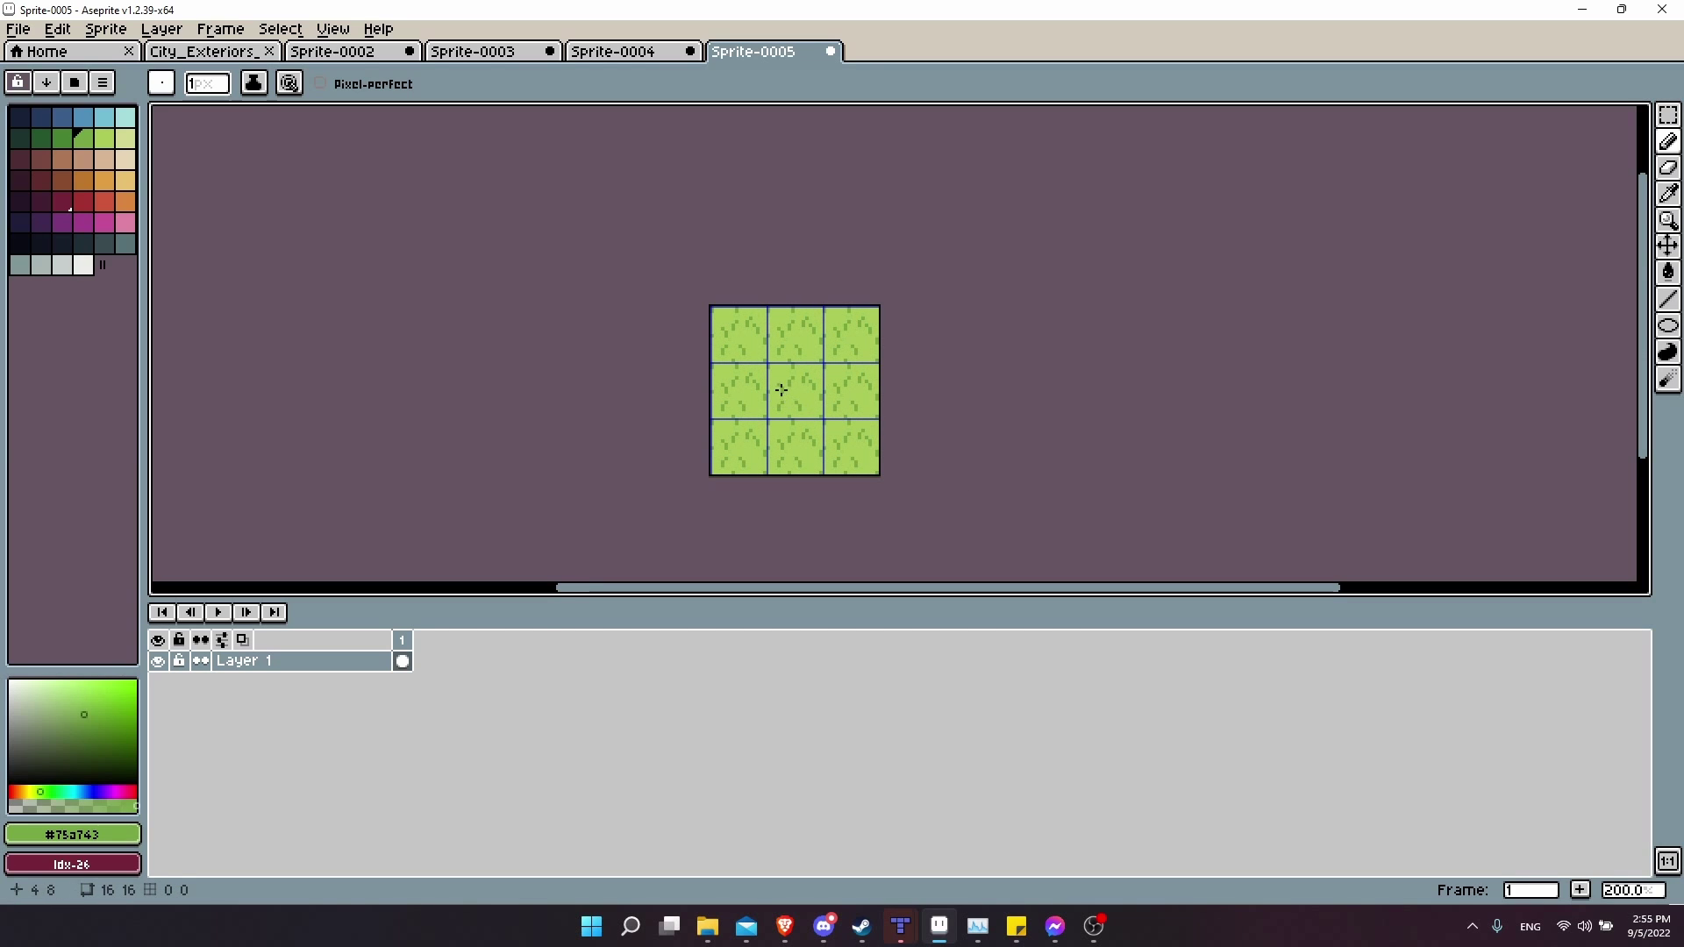
{"action": "scroll", "coordinate": [788, 381], "scroll_direction": "up", "scroll_amount": 4}
Add a blade near the tile's upper left corner and paint over the top-edge and middle blades with light green #a8ca58.
{"action": "key", "text": "i"}
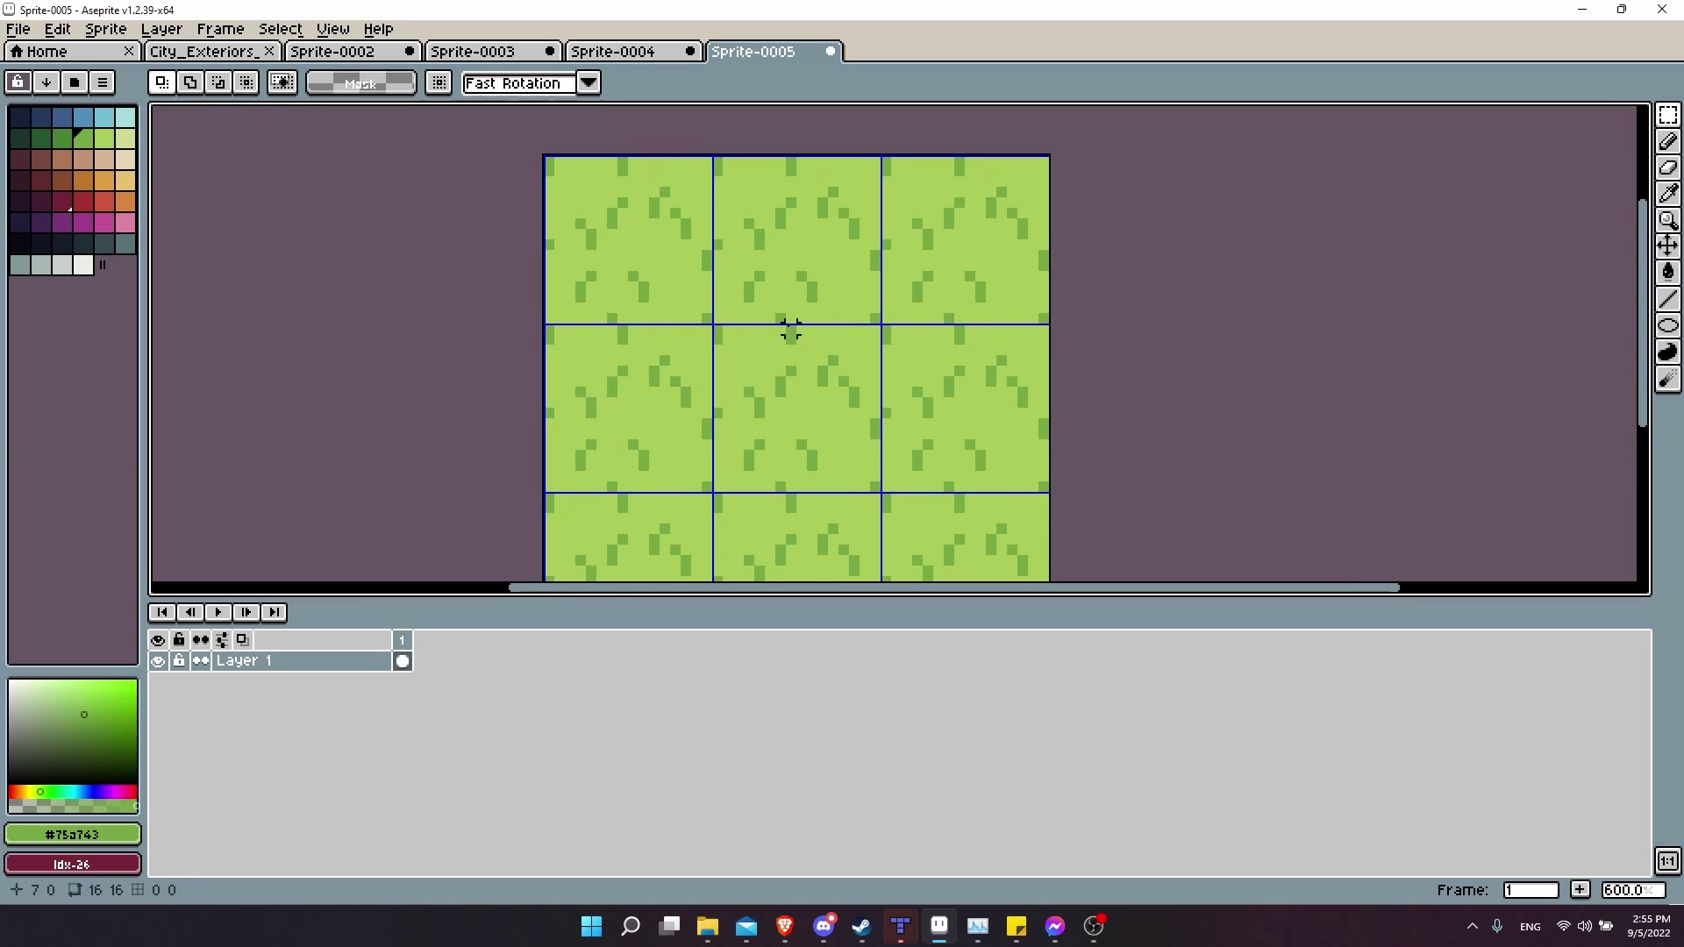
{"action": "key", "text": "b"}
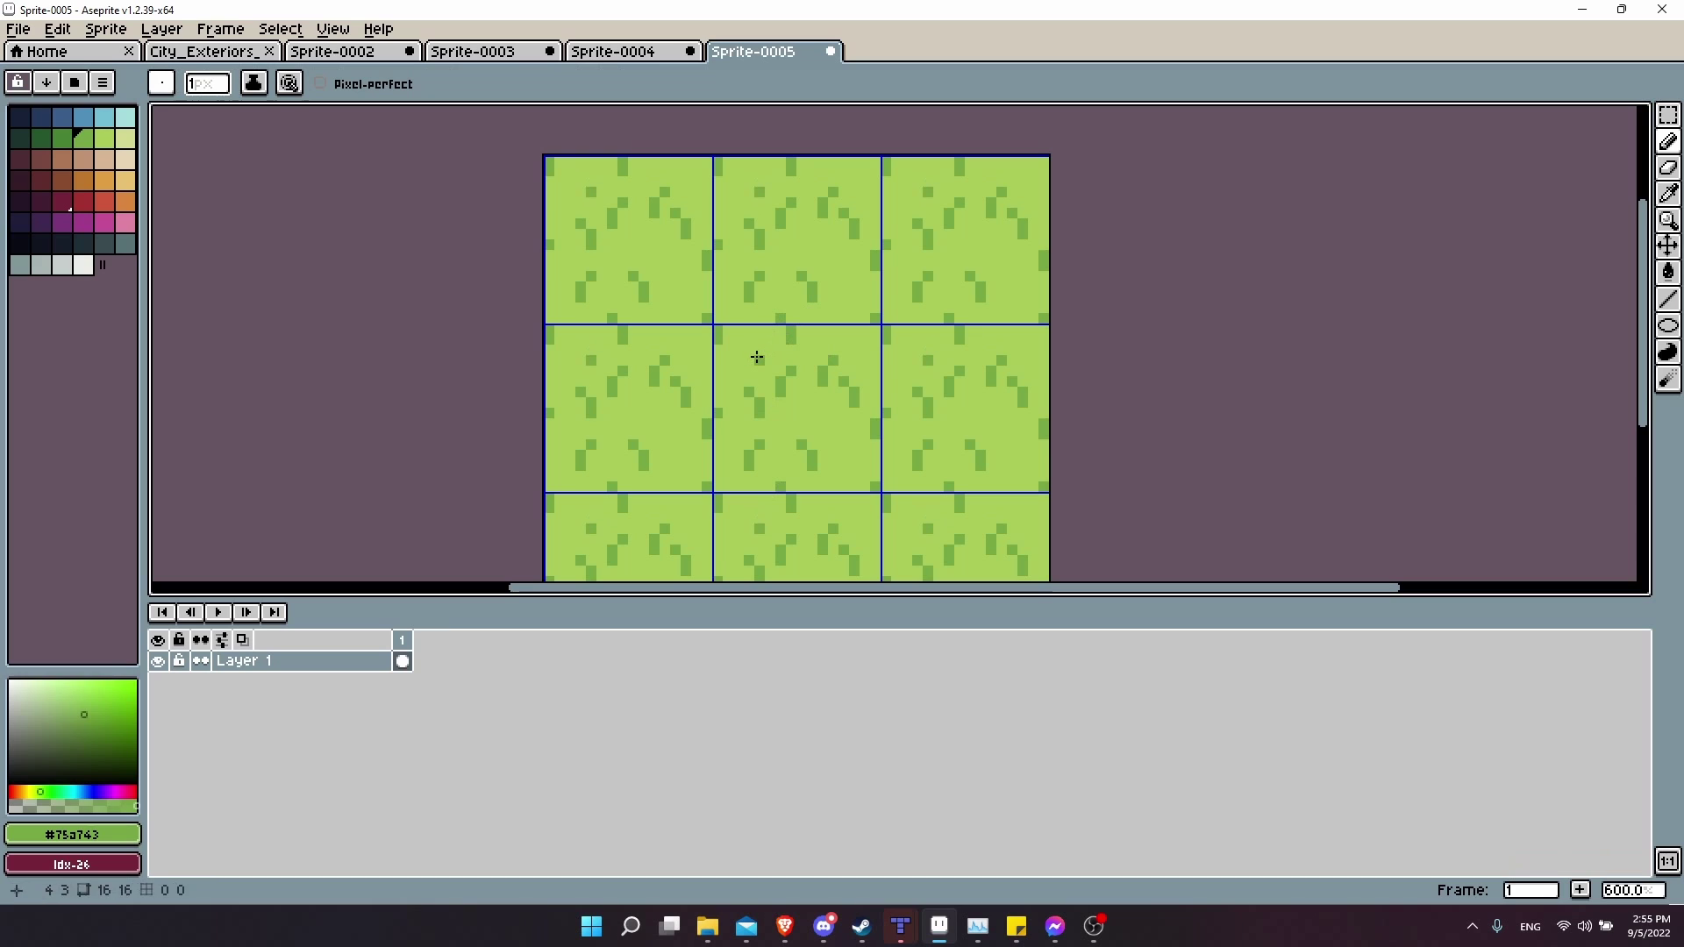
{"action": "left_click", "coordinate": [778, 333], "text": "alt"}
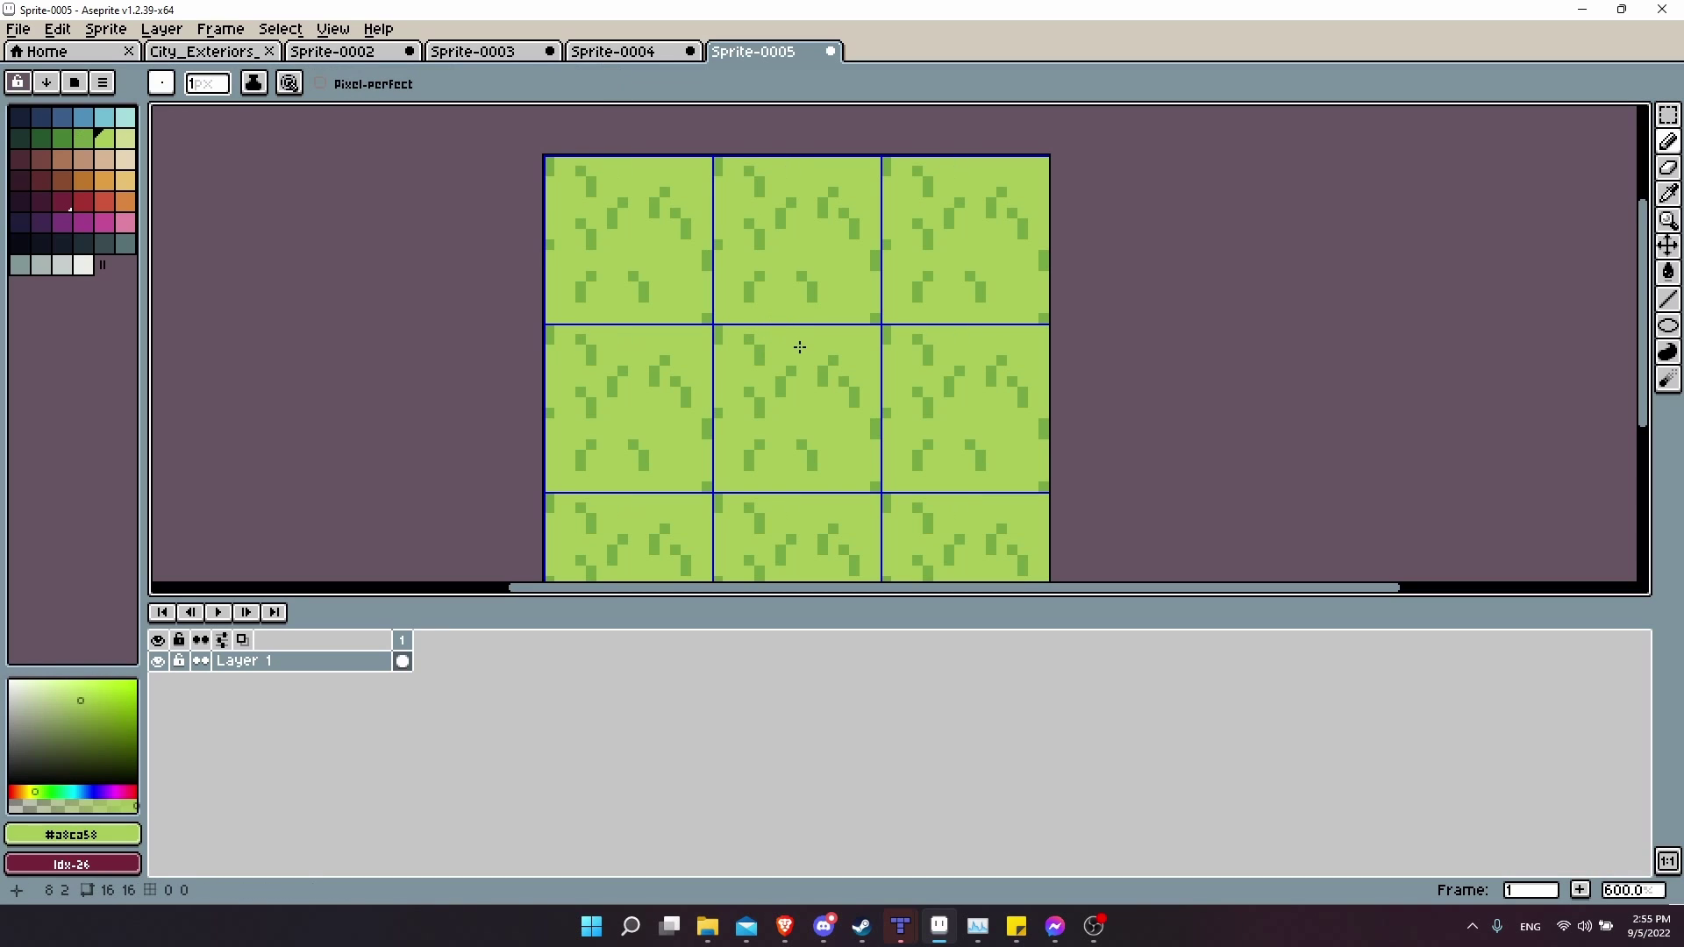
{"action": "left_click", "coordinate": [782, 376]}
{"action": "scroll", "coordinate": [850, 412], "scroll_direction": "down", "scroll_amount": 2}
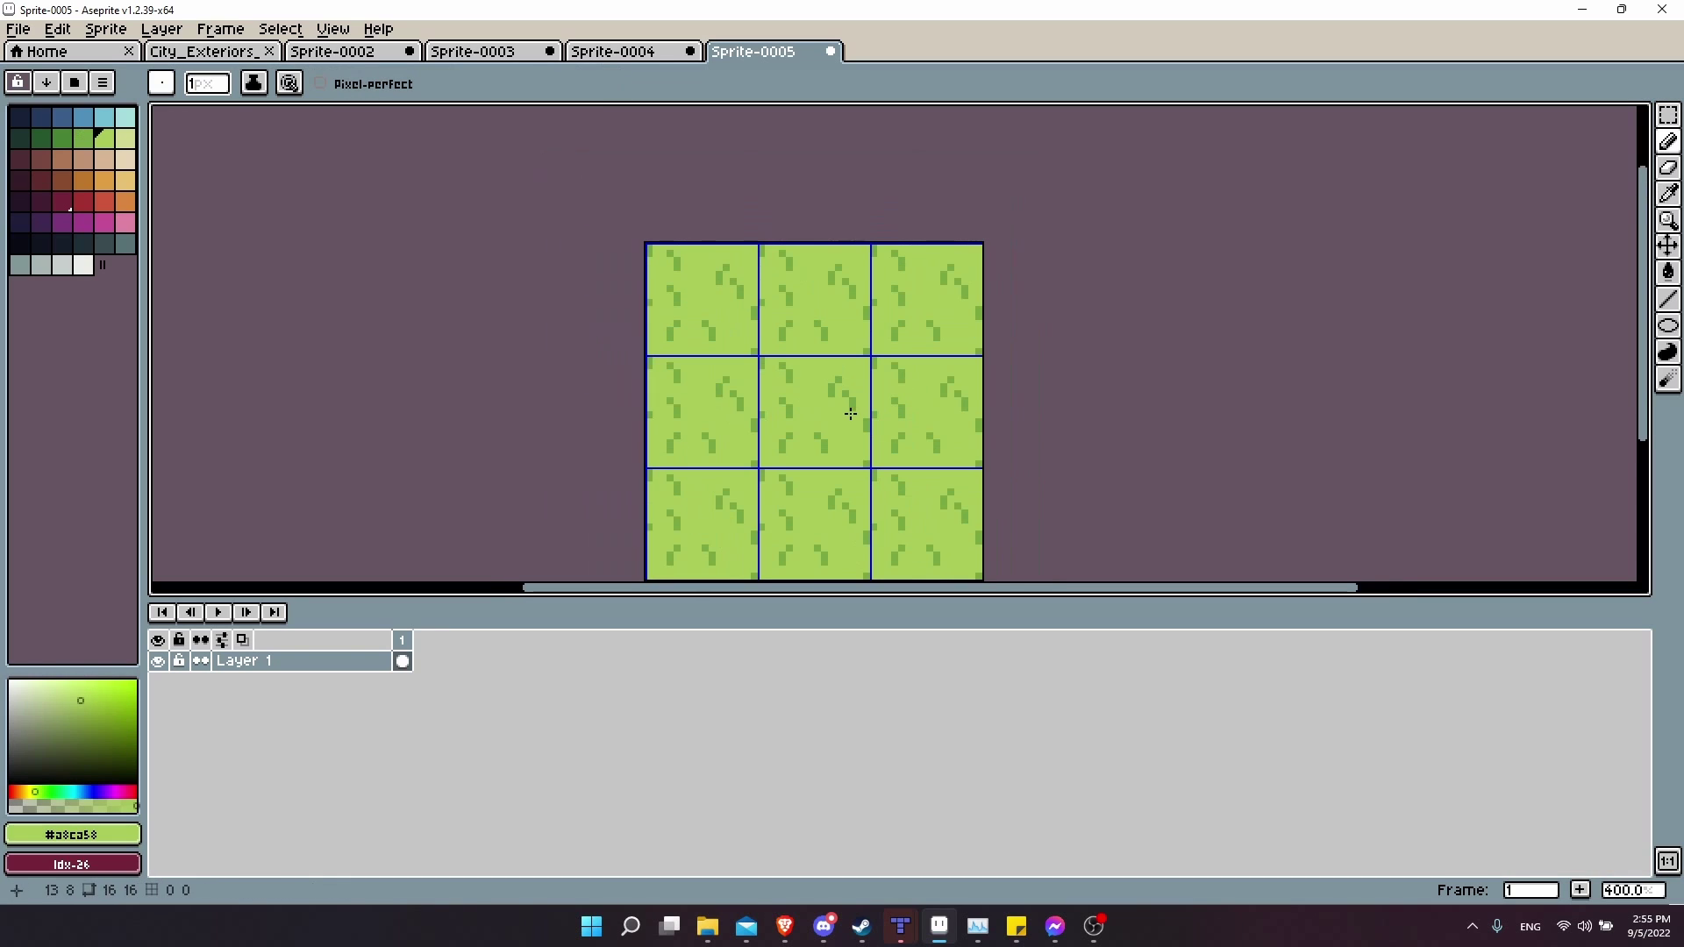
Rework the blades in the tile's middle and upper right, drawing the new ones in #75a743.
{"action": "scroll", "coordinate": [799, 412], "scroll_direction": "up", "scroll_amount": 1}
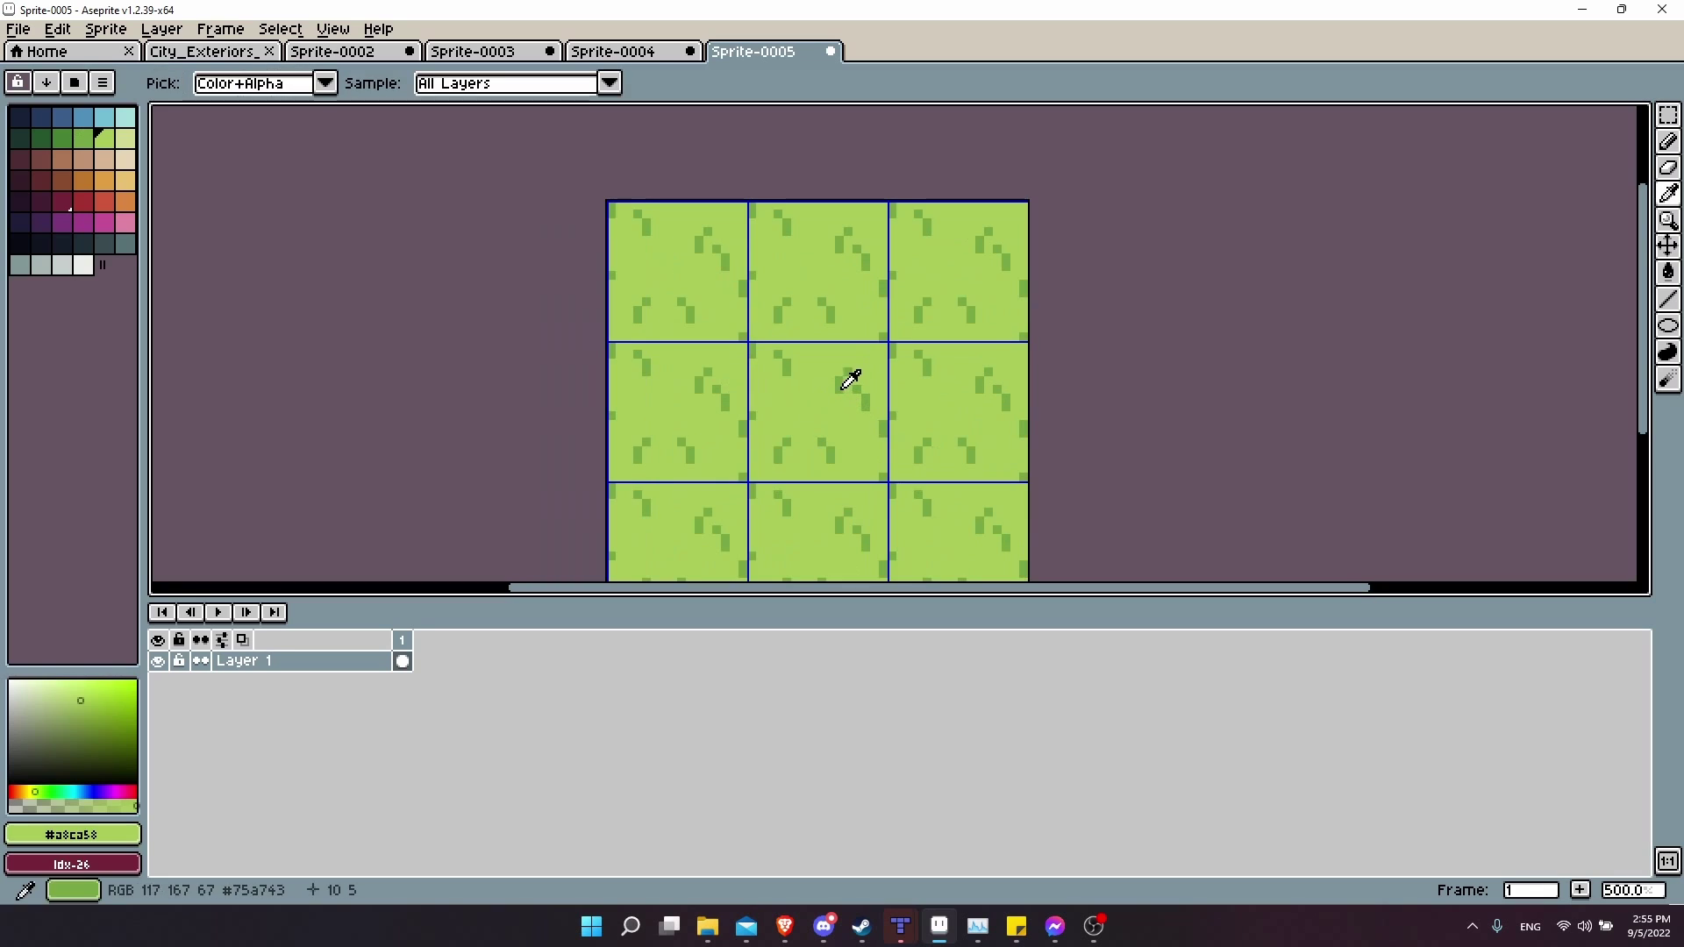
{"action": "left_click", "coordinate": [800, 411], "text": "alt"}
{"action": "left_click", "coordinate": [805, 399]}
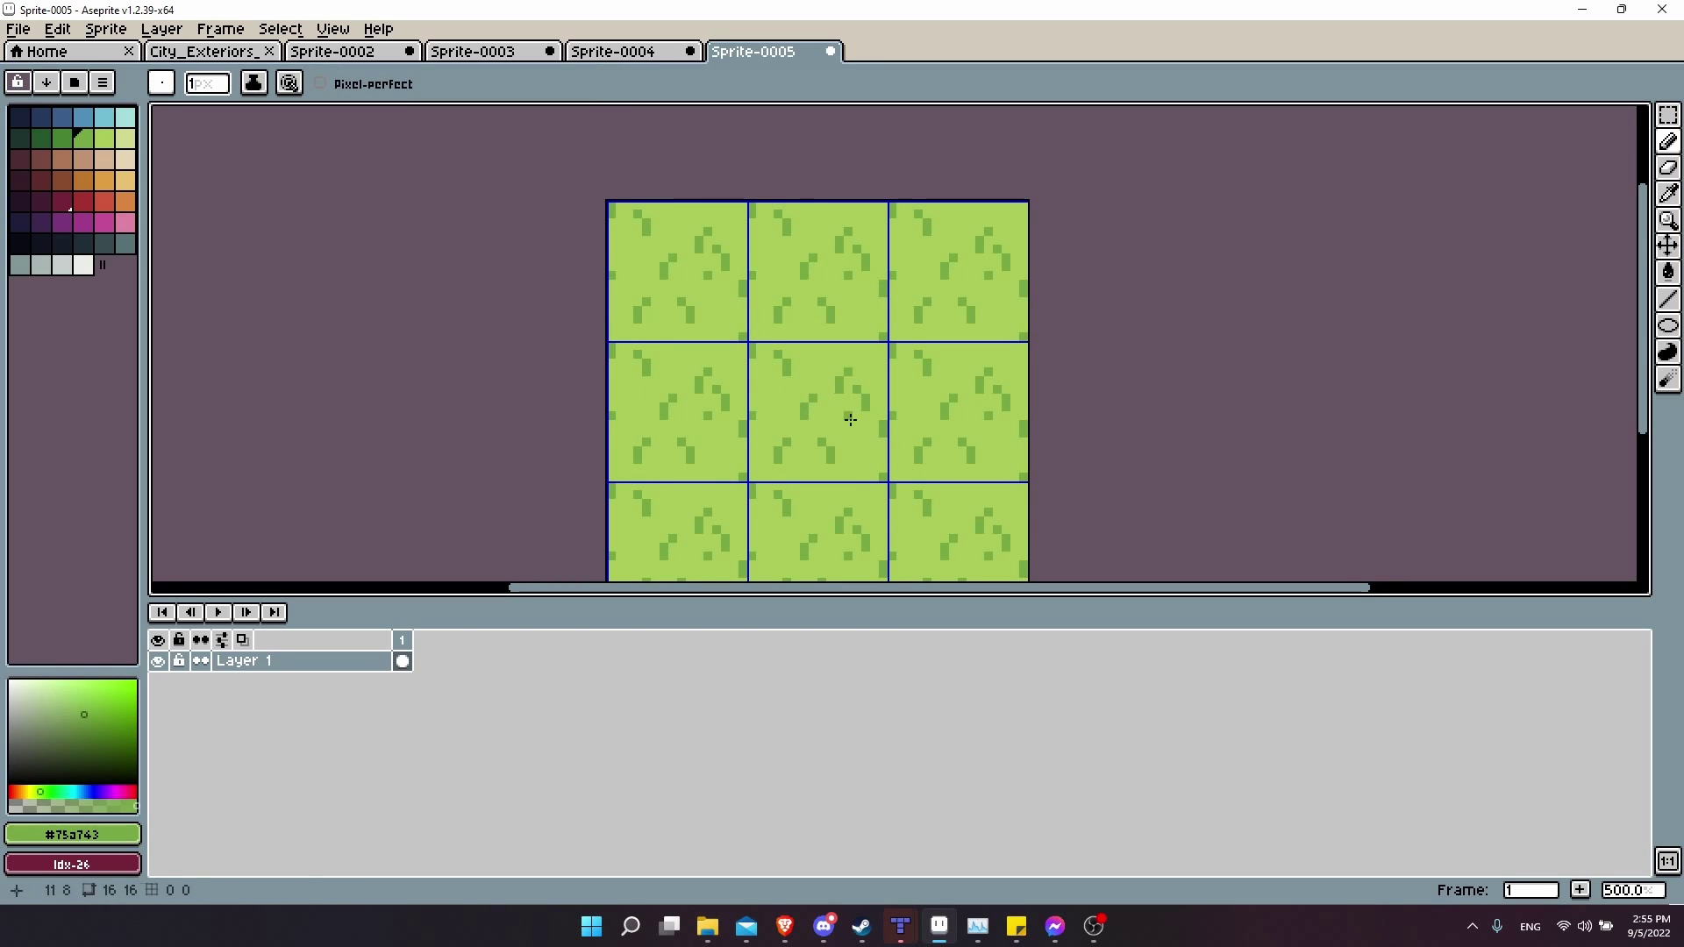
{"action": "scroll", "coordinate": [918, 436], "scroll_direction": "up", "scroll_amount": 1}
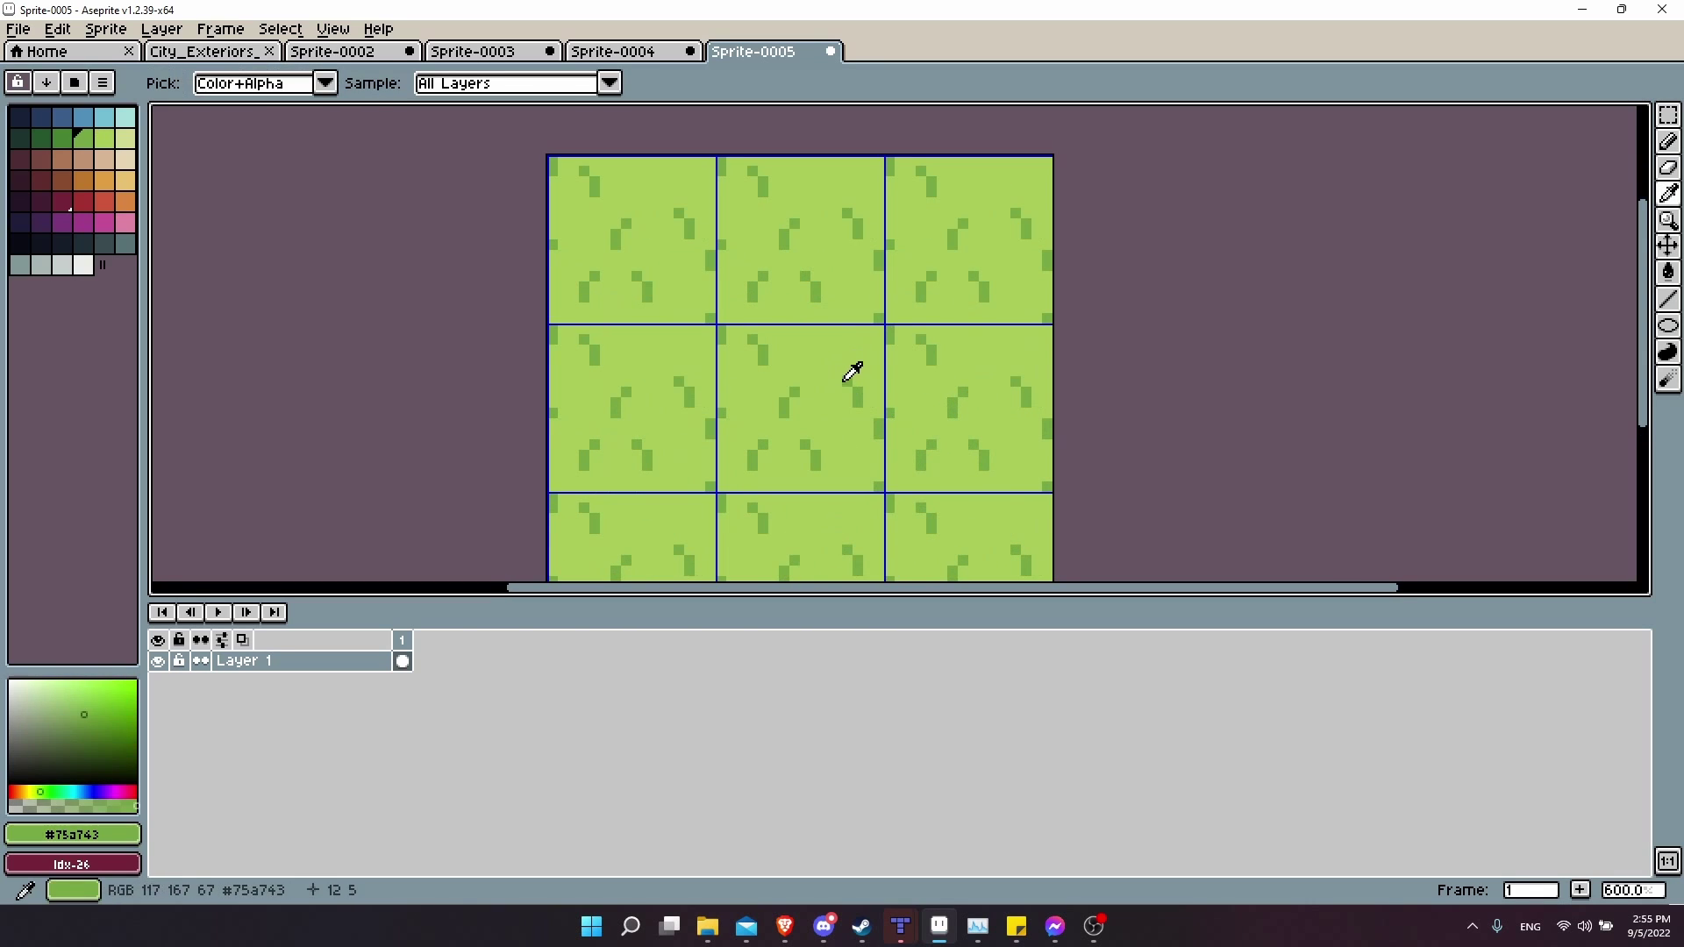
{"action": "left_click", "coordinate": [826, 351]}
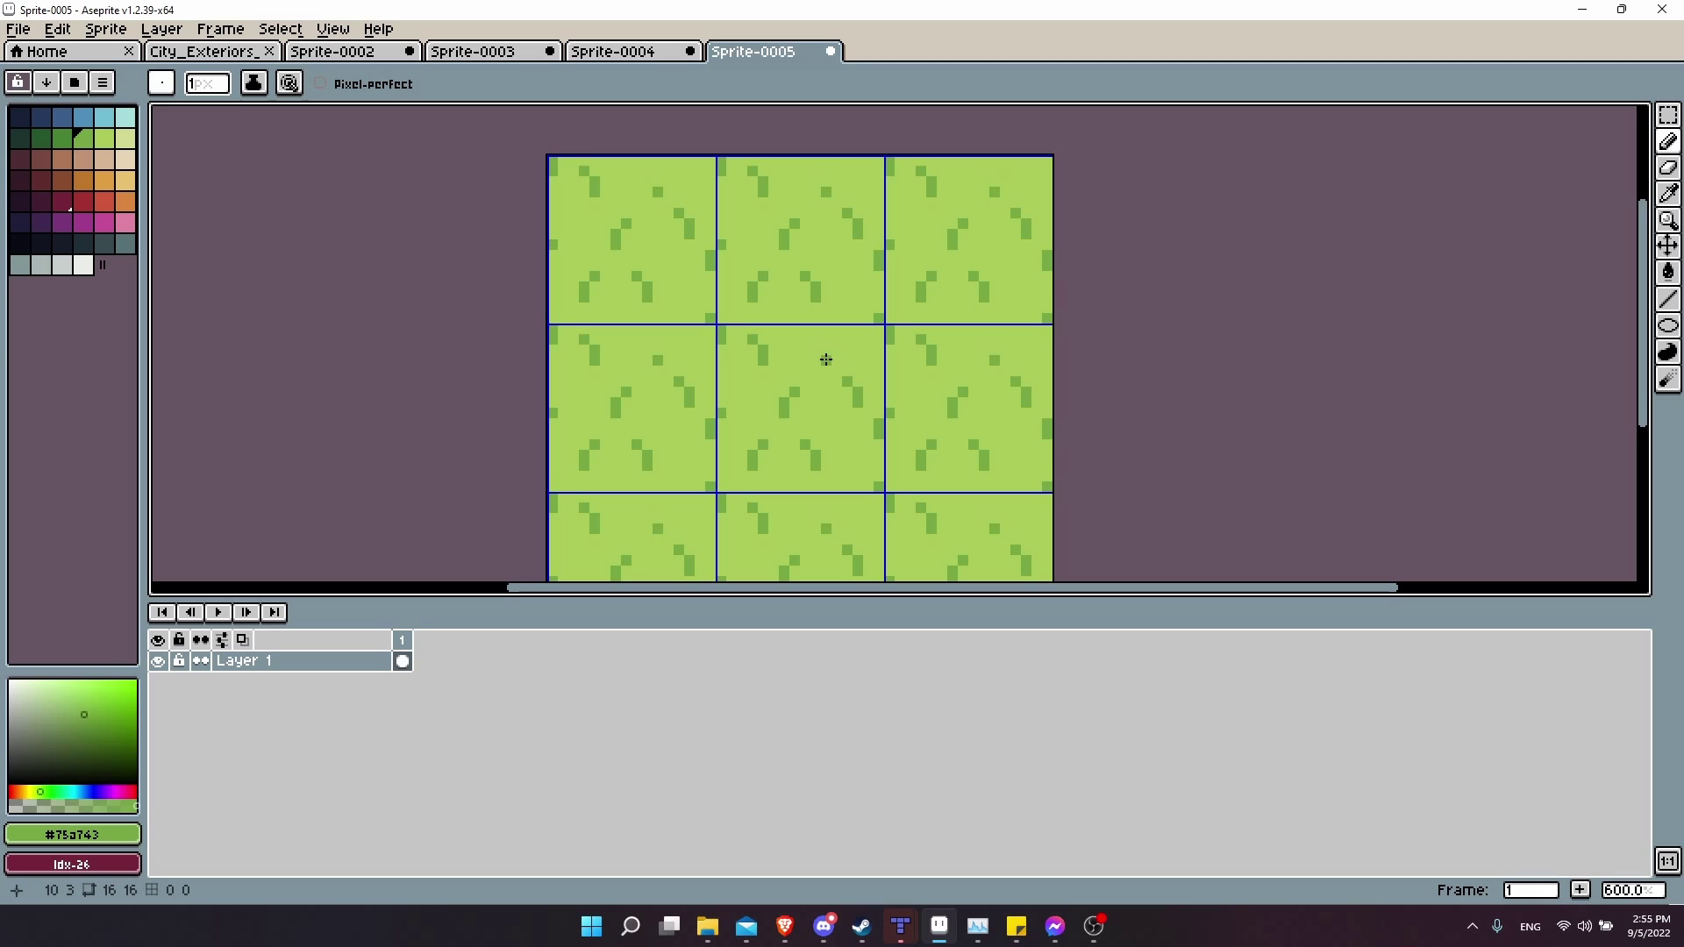
{"action": "scroll", "coordinate": [940, 421], "scroll_direction": "down", "scroll_amount": 3}
{"action": "scroll", "coordinate": [969, 435], "scroll_direction": "down", "scroll_amount": 1}
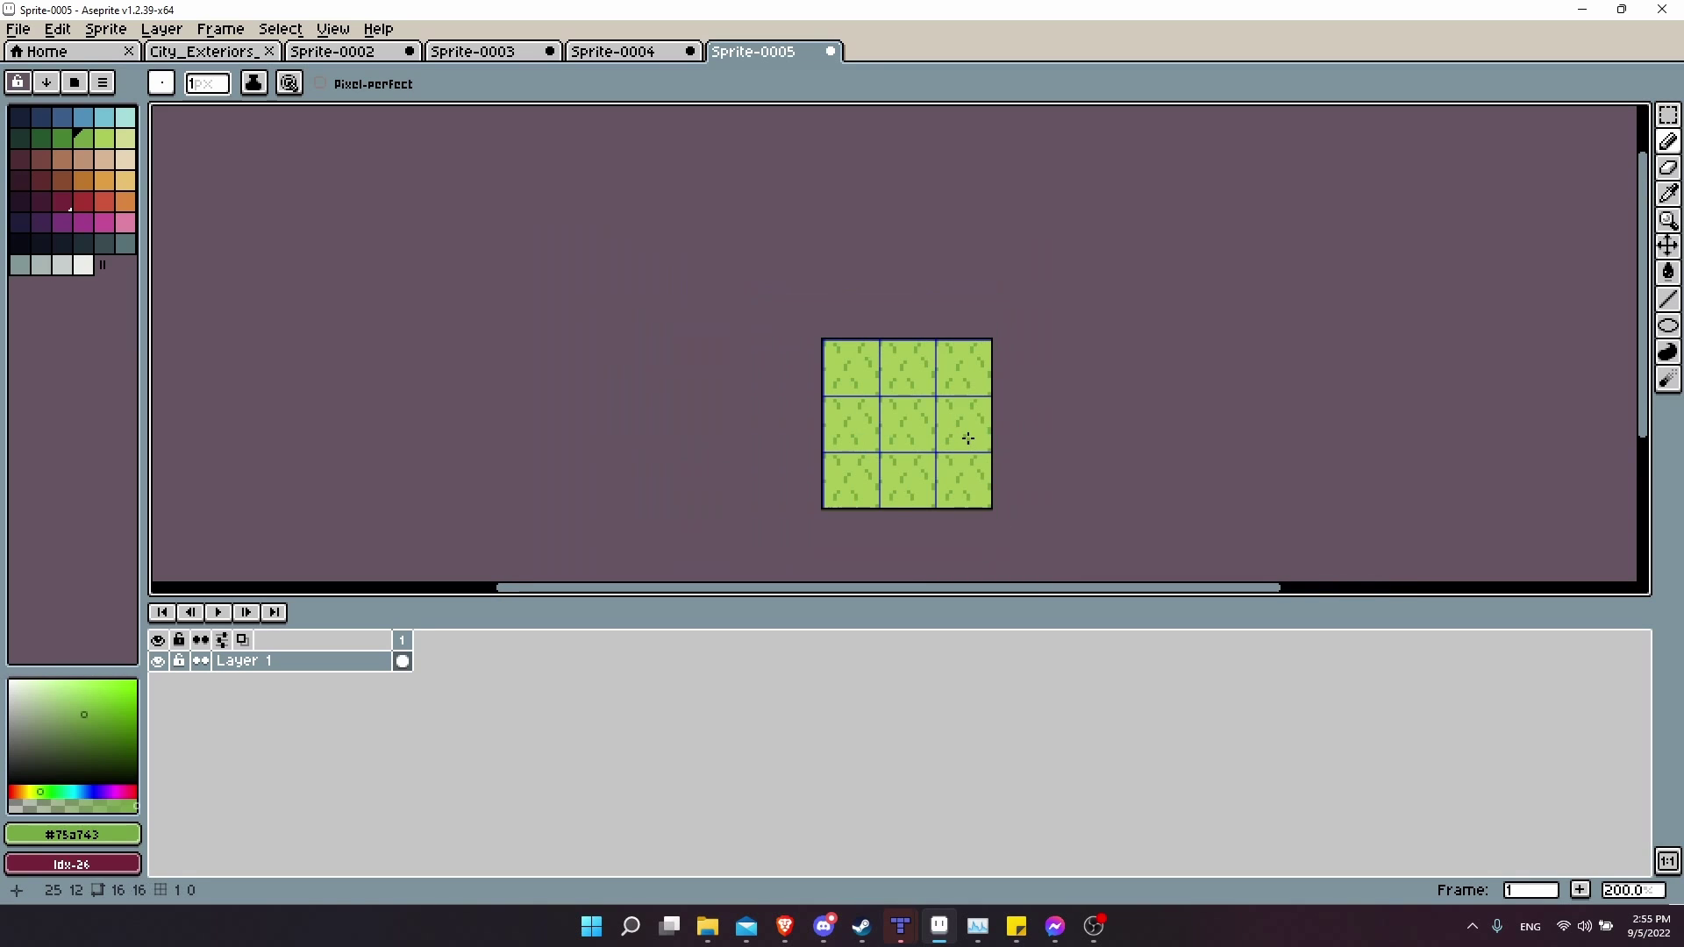
{"action": "scroll", "coordinate": [969, 436], "scroll_direction": "up", "scroll_amount": 1}
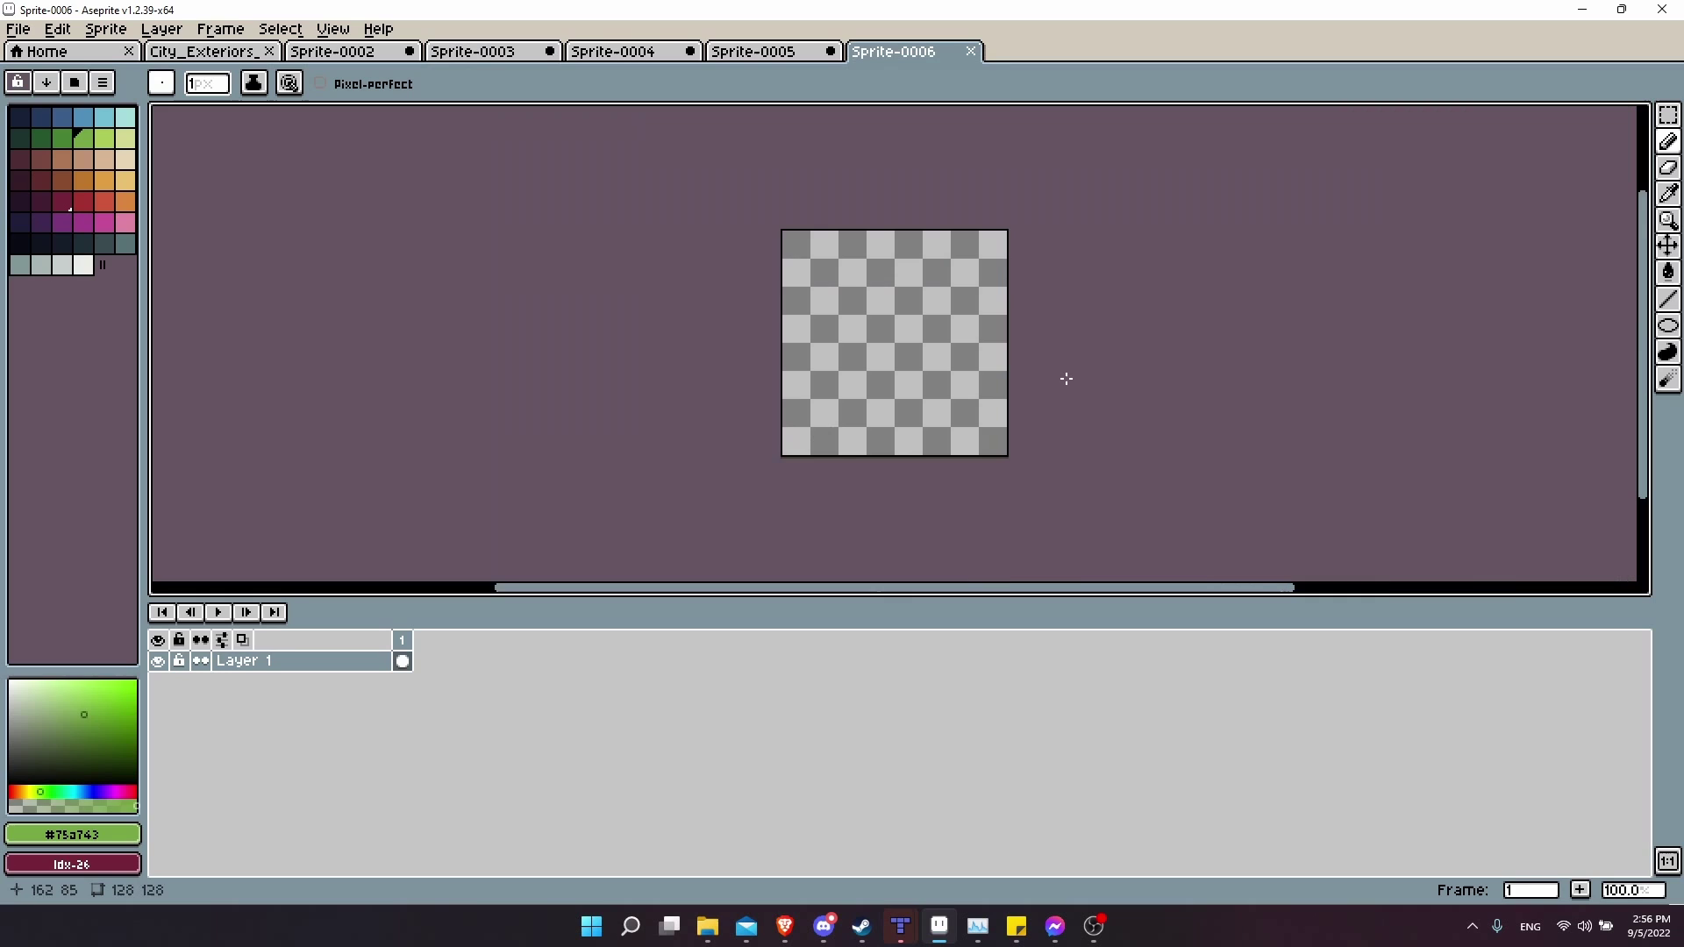
{"action": "scroll", "coordinate": [1065, 377], "scroll_direction": "up", "scroll_amount": 2}
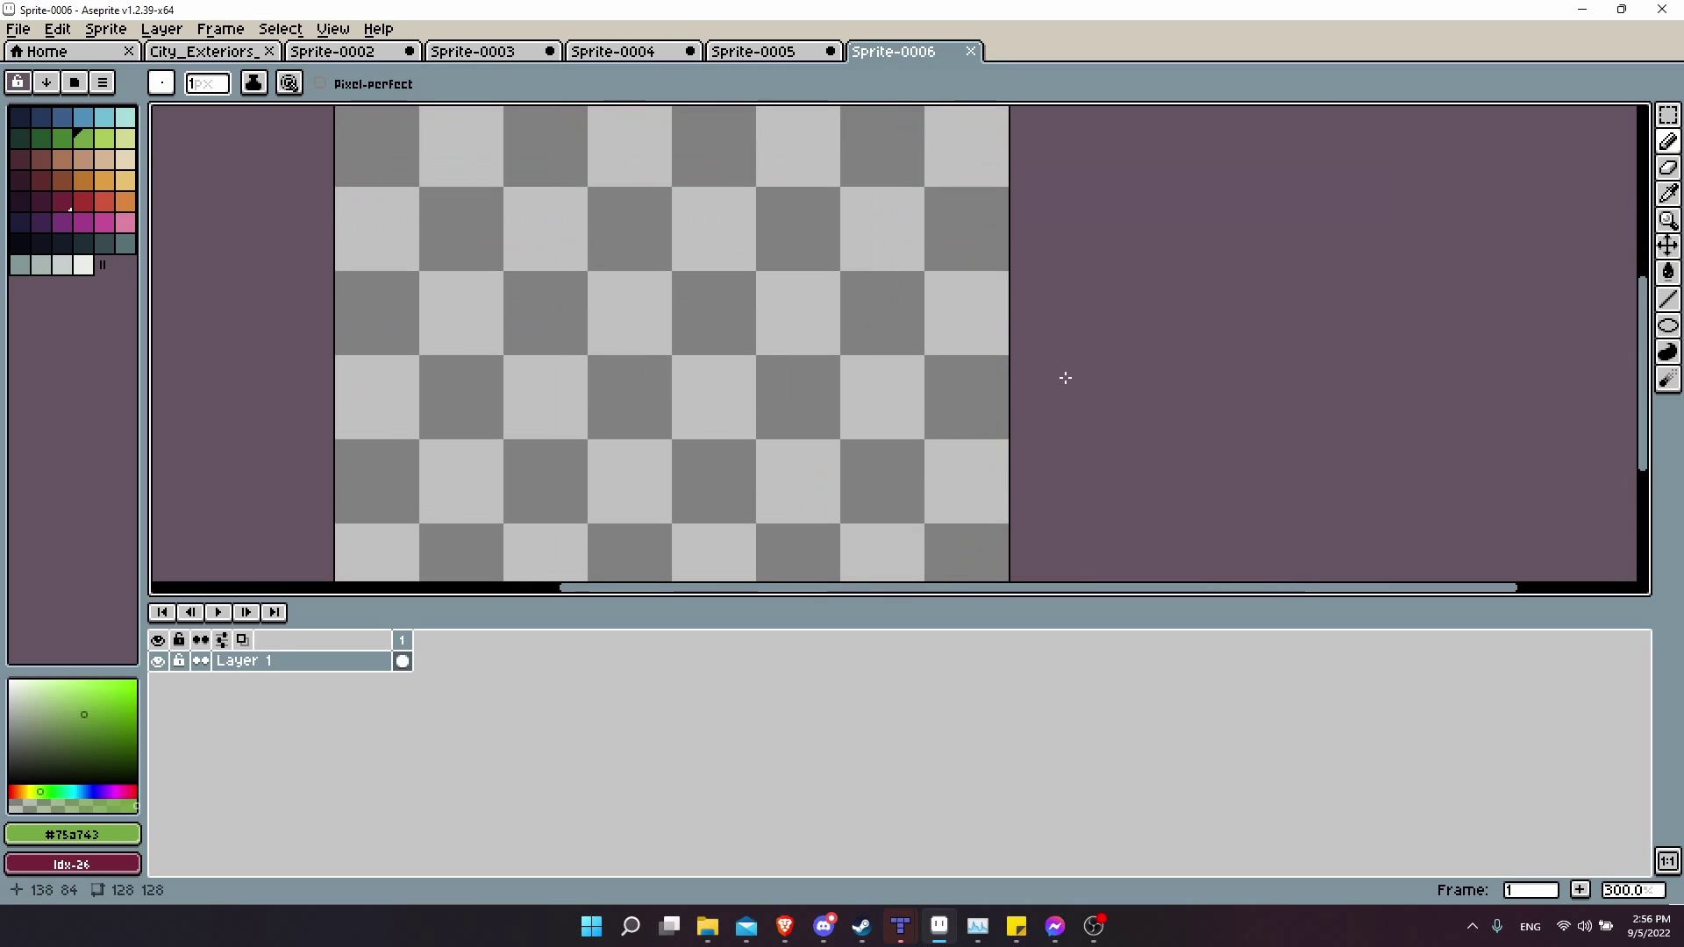
Locate the Outline effect among the FX commands in the new 128 × 128 sprite.
{"action": "scroll", "coordinate": [1065, 377], "scroll_direction": "down", "scroll_amount": 1}
{"action": "left_click", "coordinate": [58, 29]}
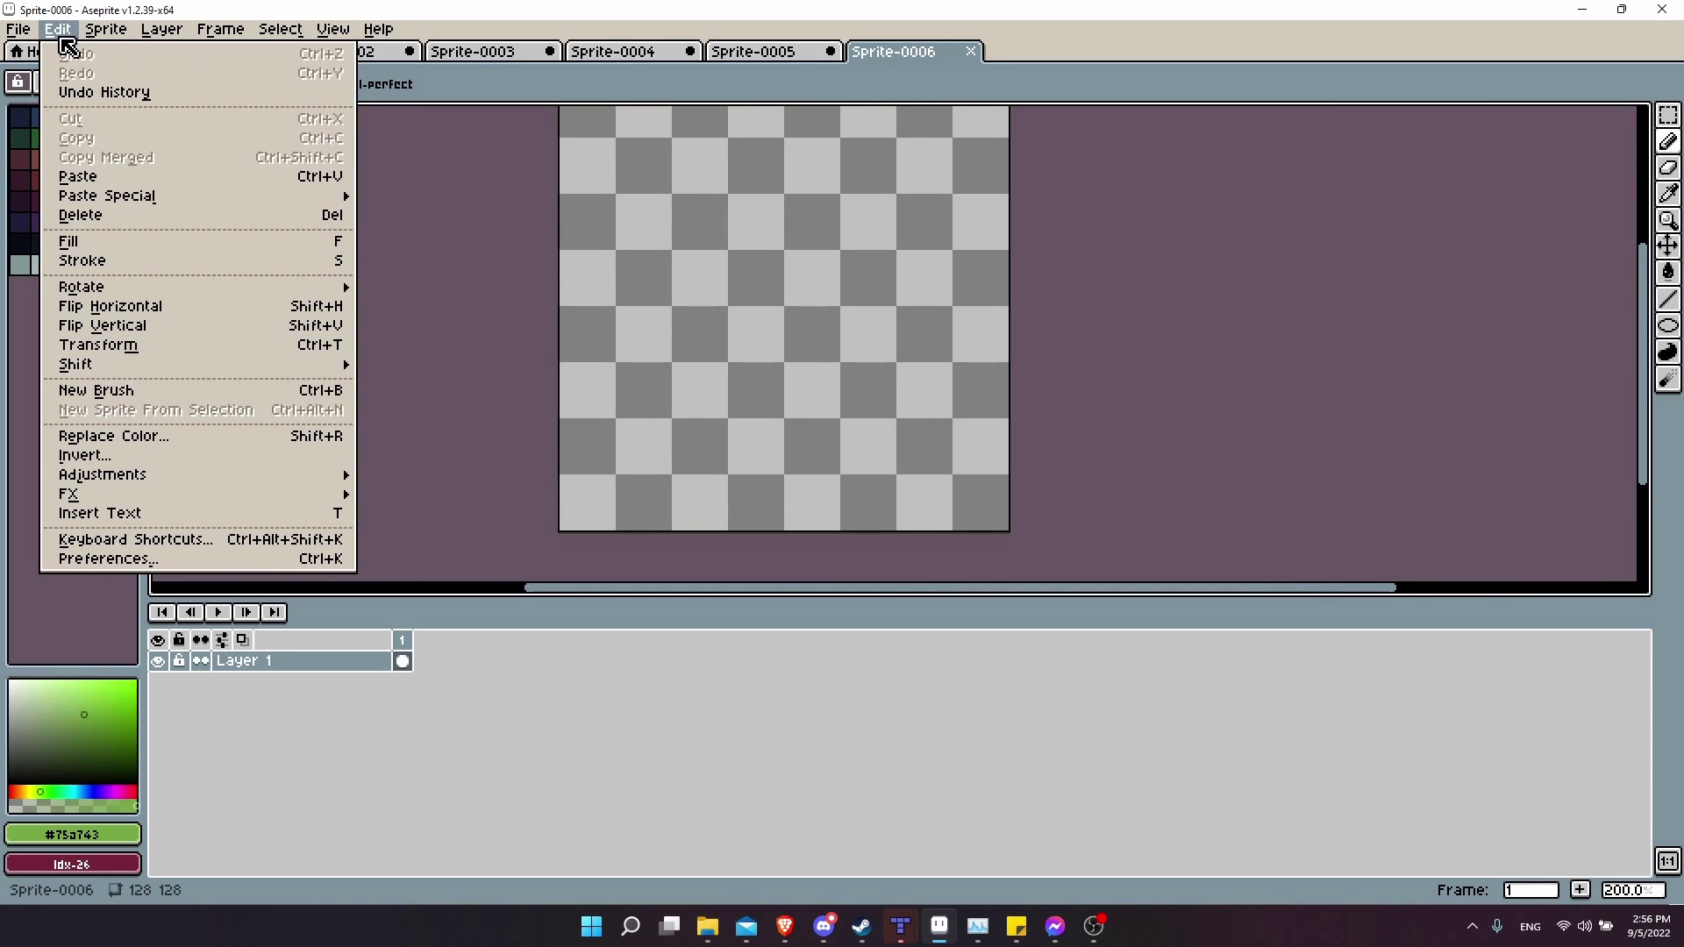
{"action": "mouse_move", "coordinate": [138, 497]}
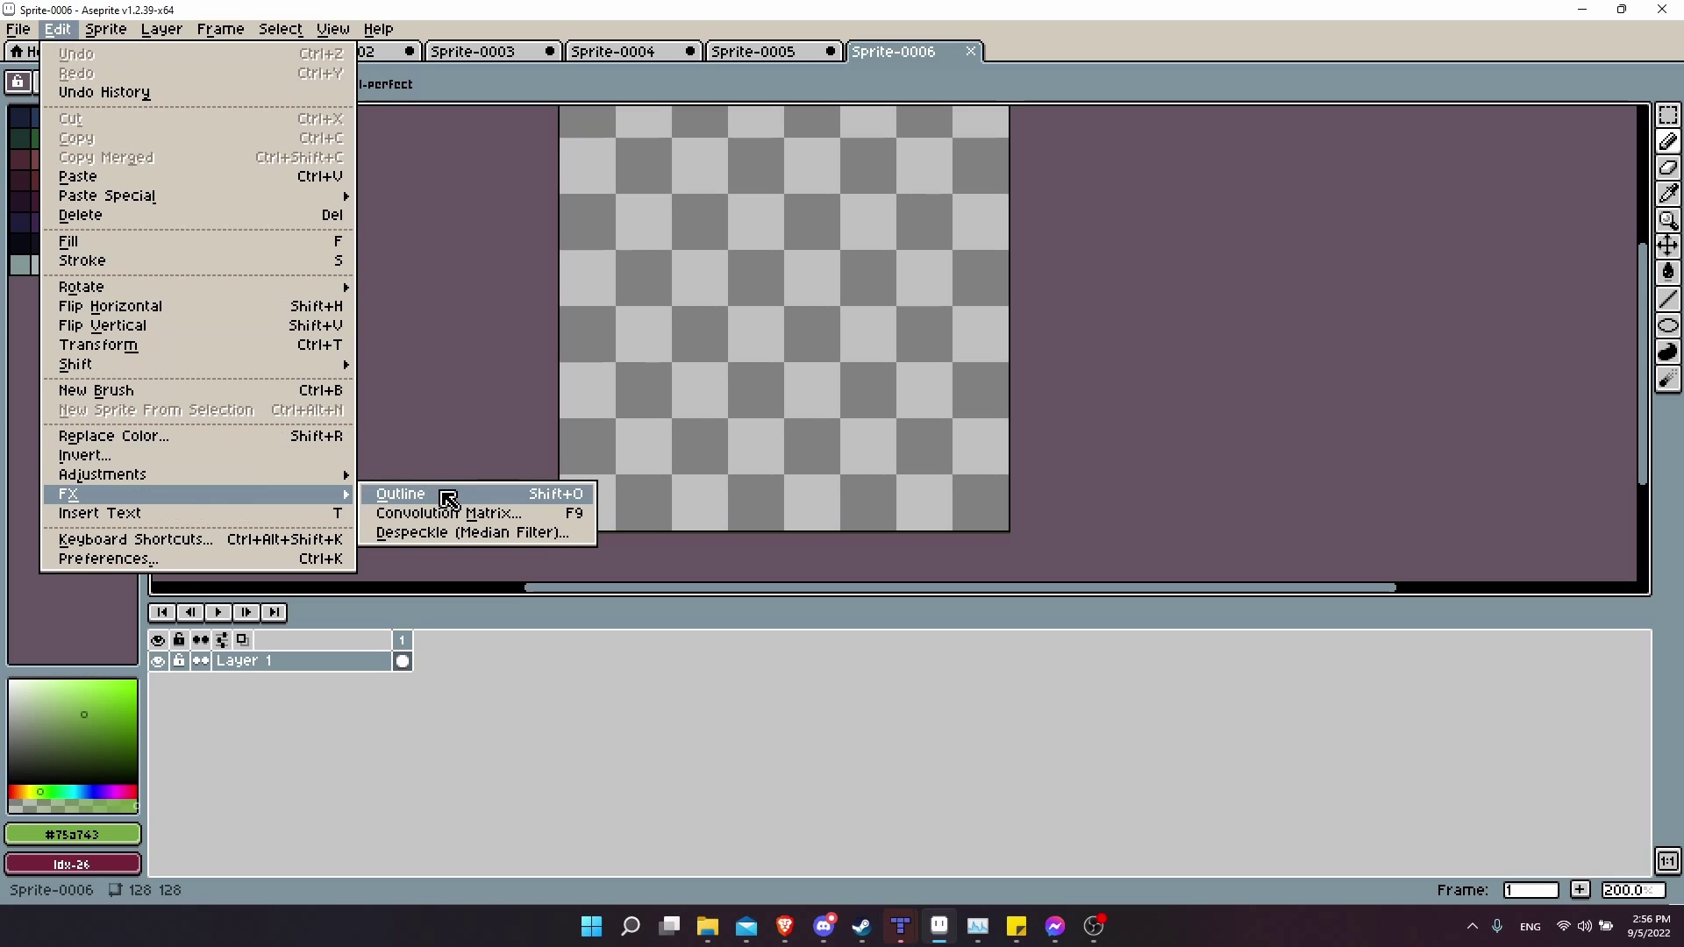
{"action": "left_click", "coordinate": [472, 333]}
{"action": "scroll", "coordinate": [752, 333], "scroll_direction": "up", "scroll_amount": 1}
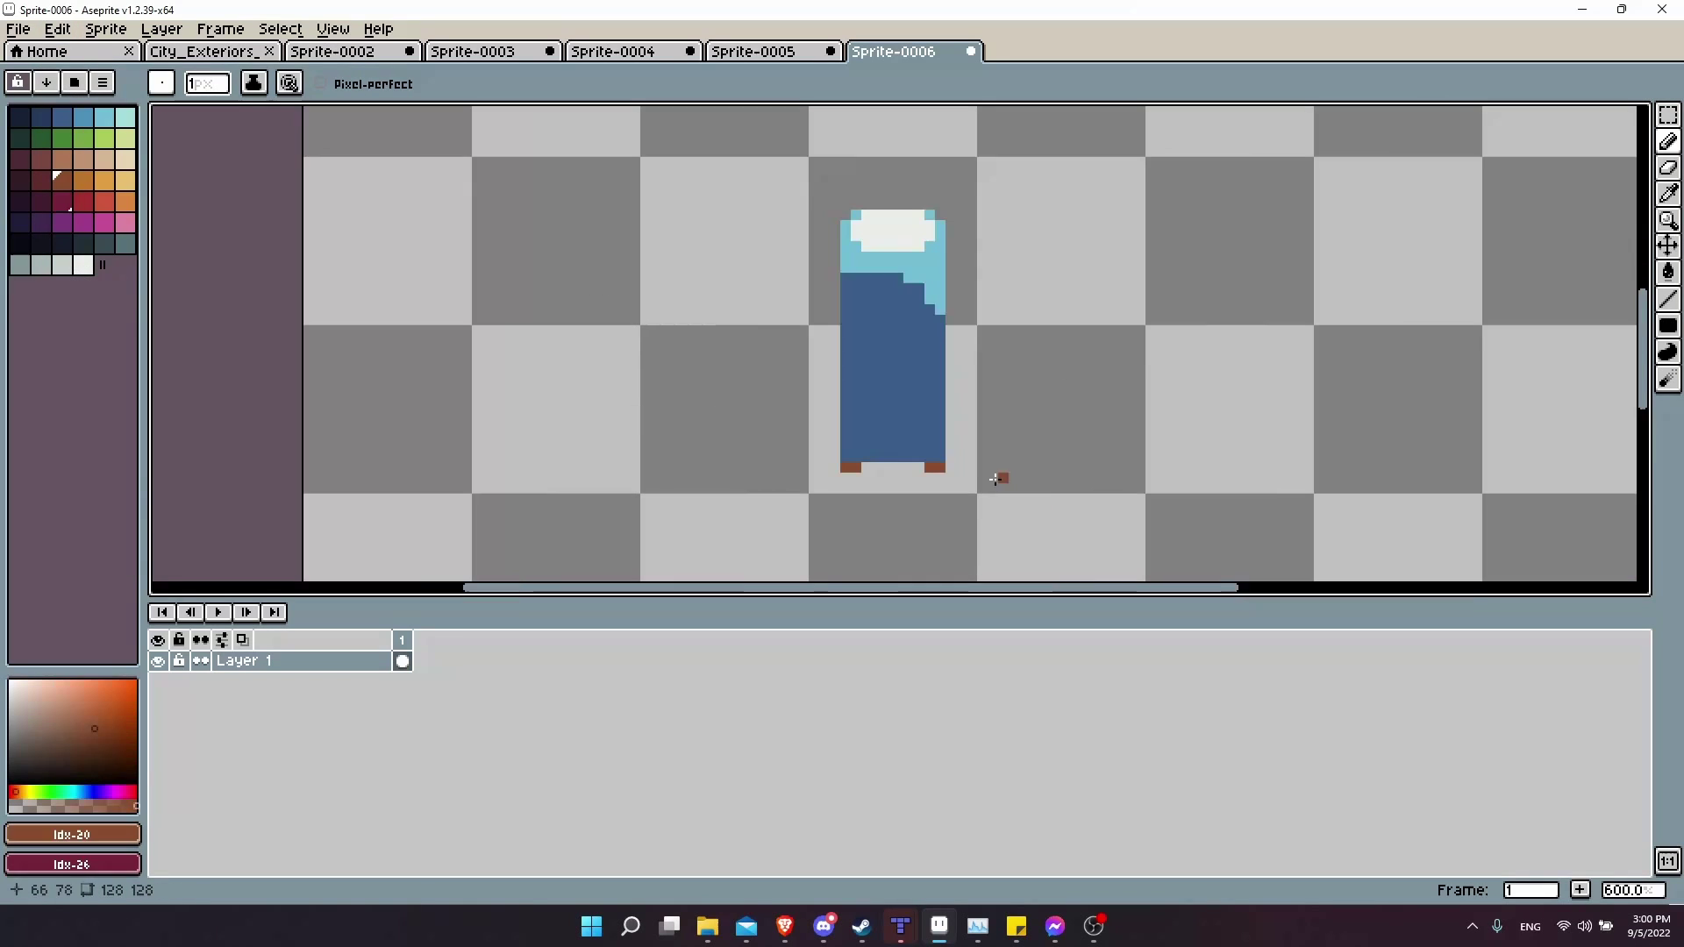
{"action": "scroll", "coordinate": [996, 477], "scroll_direction": "down", "scroll_amount": 1}
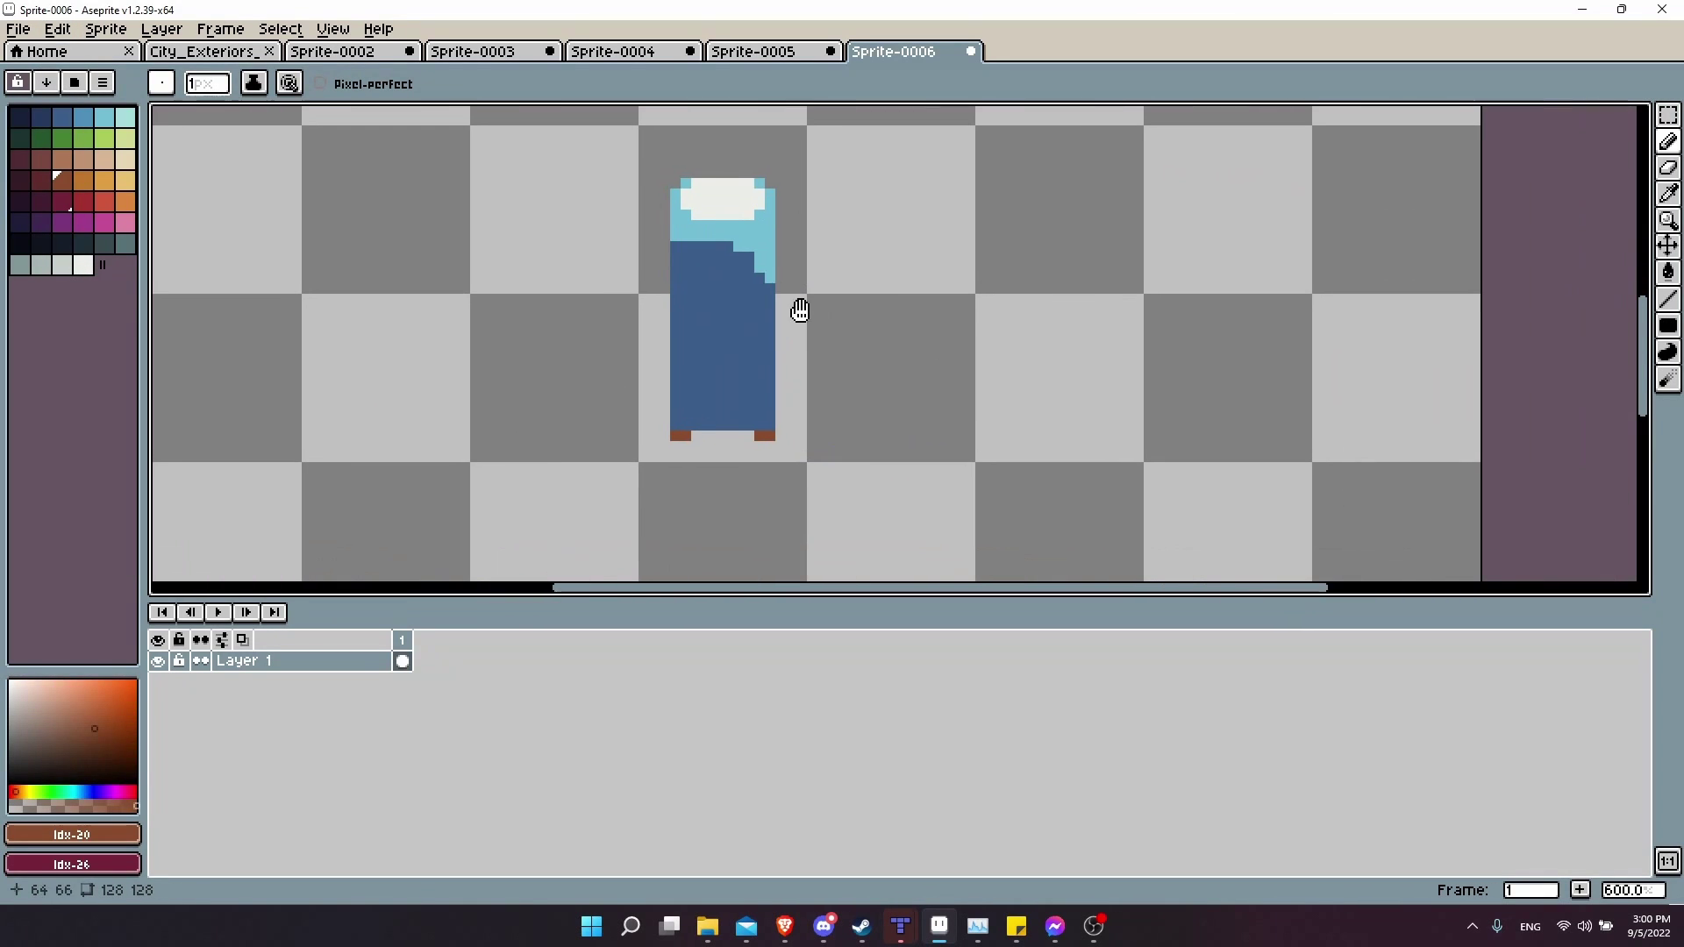
Switch to the Rectangular Marquee tool beside the bed drawing and set the foreground to dark palette color 39.
{"action": "scroll", "coordinate": [919, 288], "scroll_direction": "up", "scroll_amount": 1}
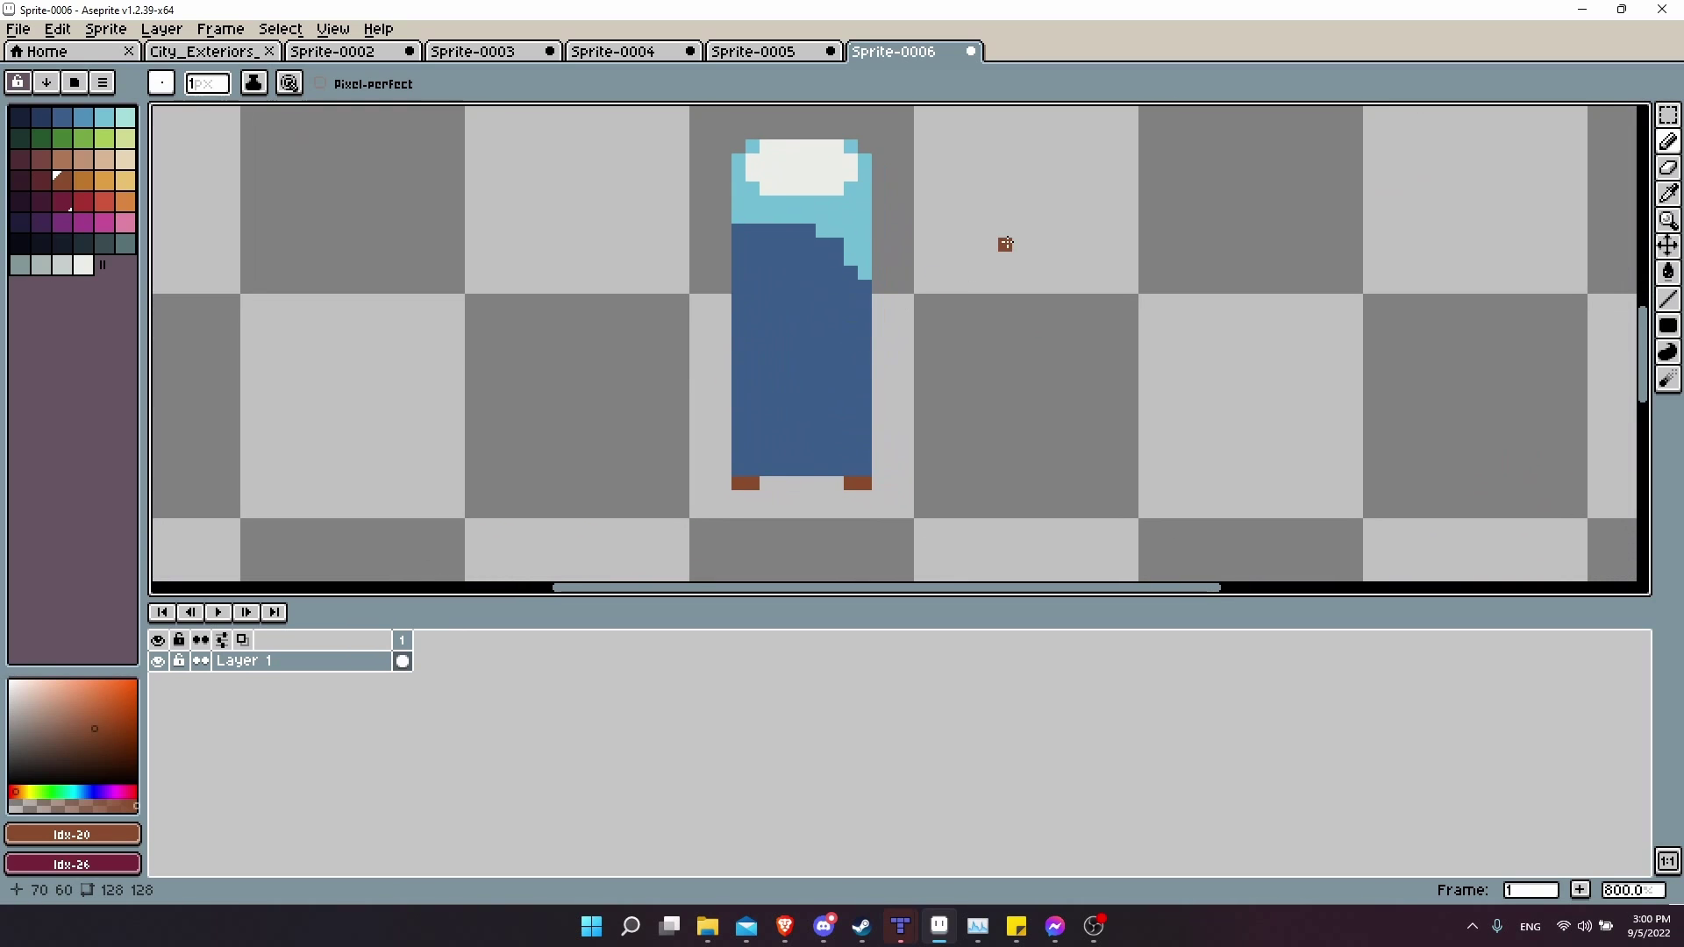
{"action": "key", "text": "m"}
{"action": "left_click_drag", "start_coordinate": [1018, 272], "coordinate": [1043, 348]}
{"action": "left_click_drag", "start_coordinate": [1114, 418], "coordinate": [961, 322]}
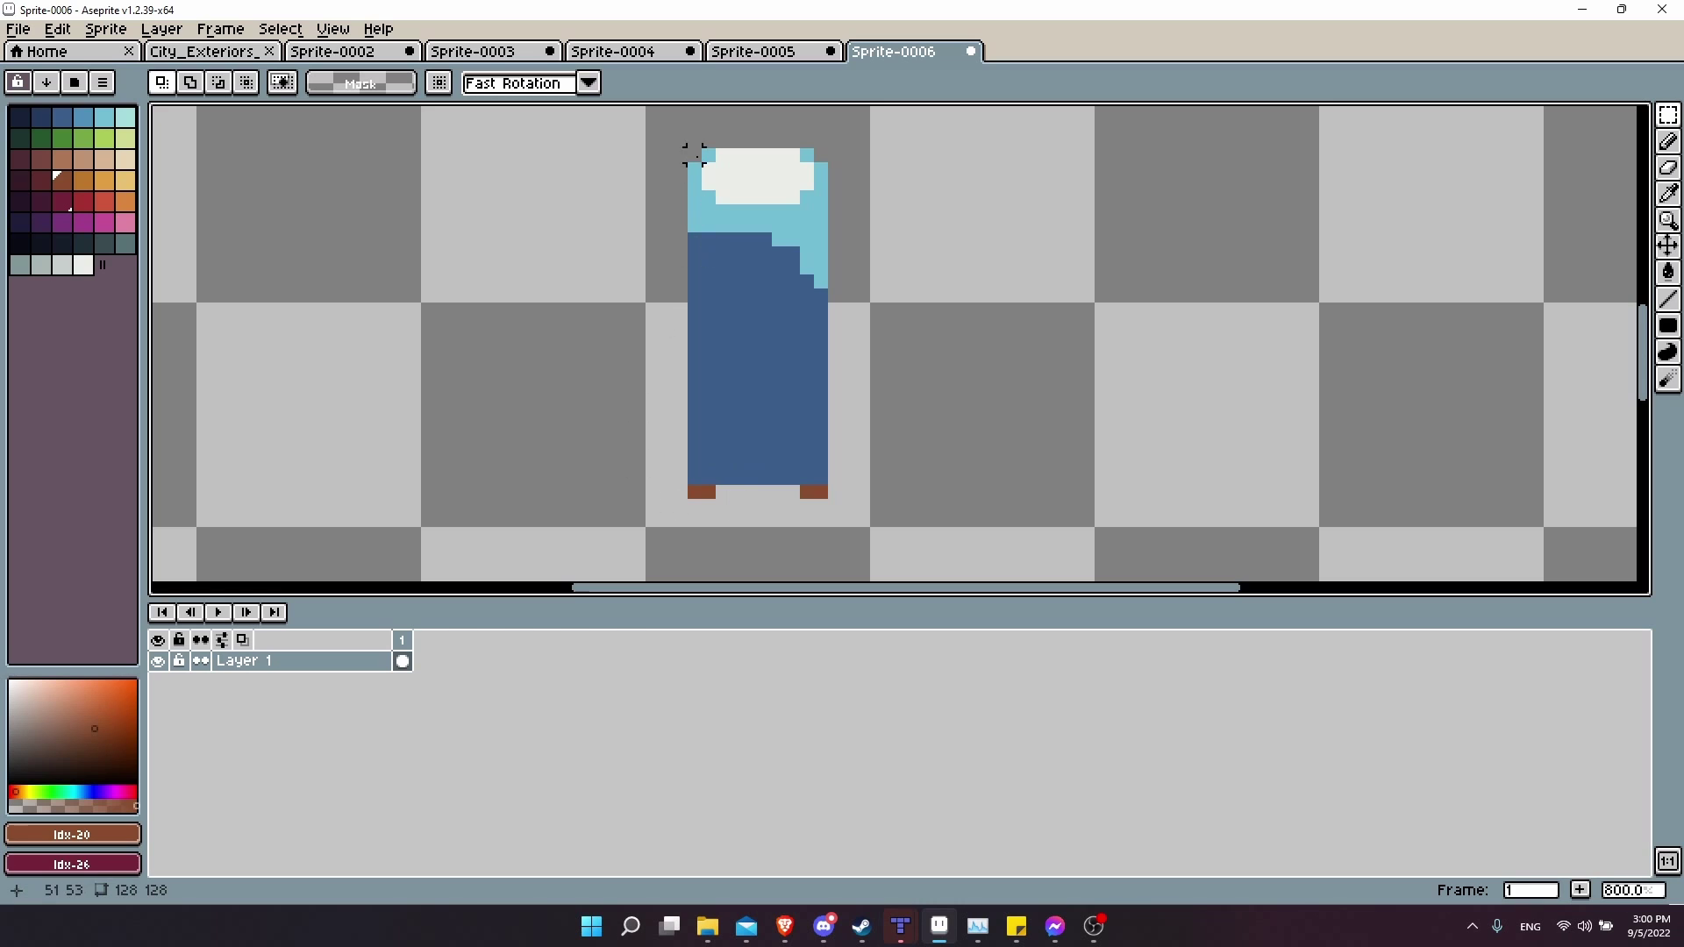
{"action": "left_click_drag", "start_coordinate": [939, 282], "coordinate": [927, 308]}
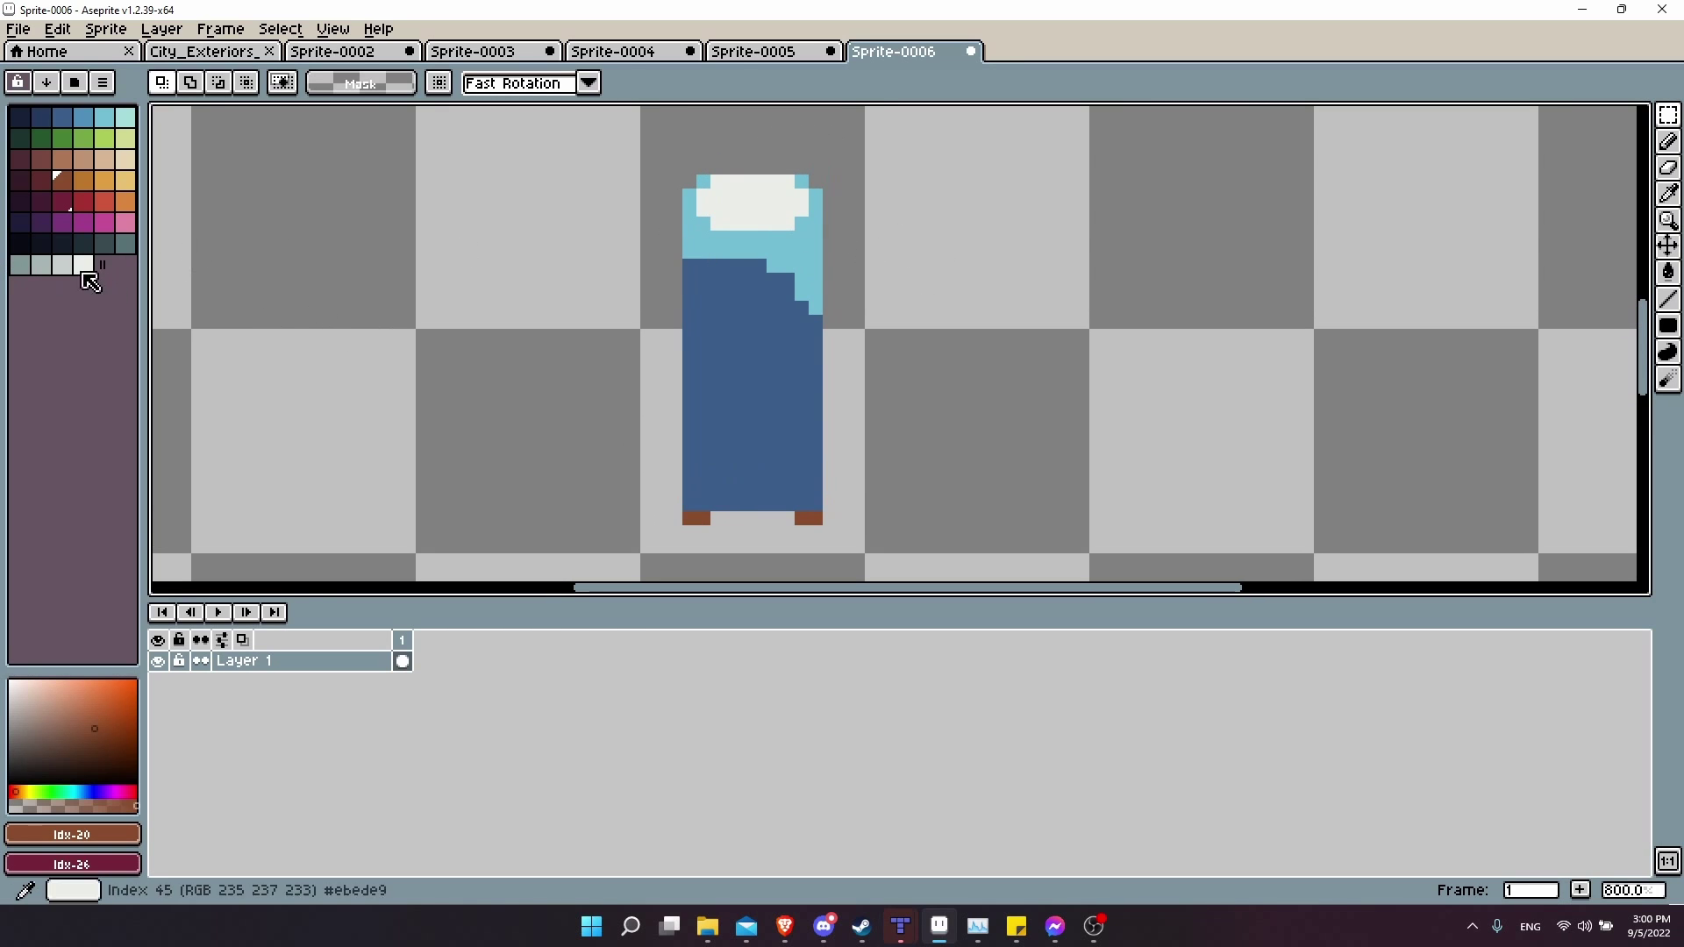
{"action": "left_click", "coordinate": [88, 247]}
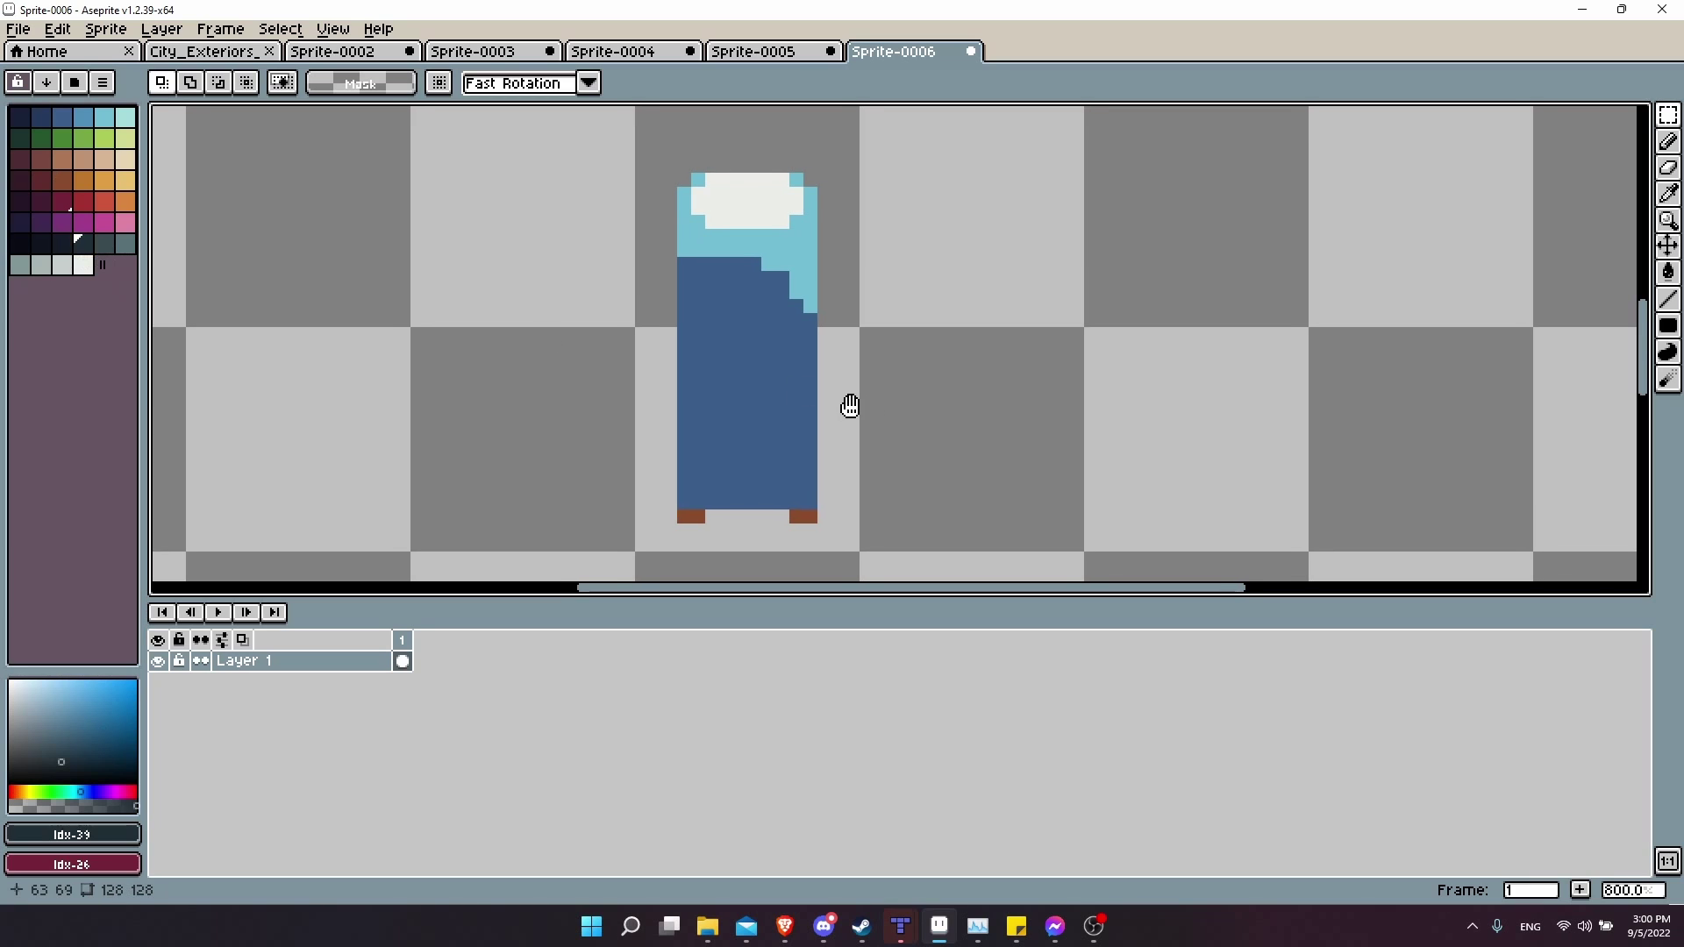
{"action": "left_click_drag", "start_coordinate": [849, 401], "coordinate": [835, 436]}
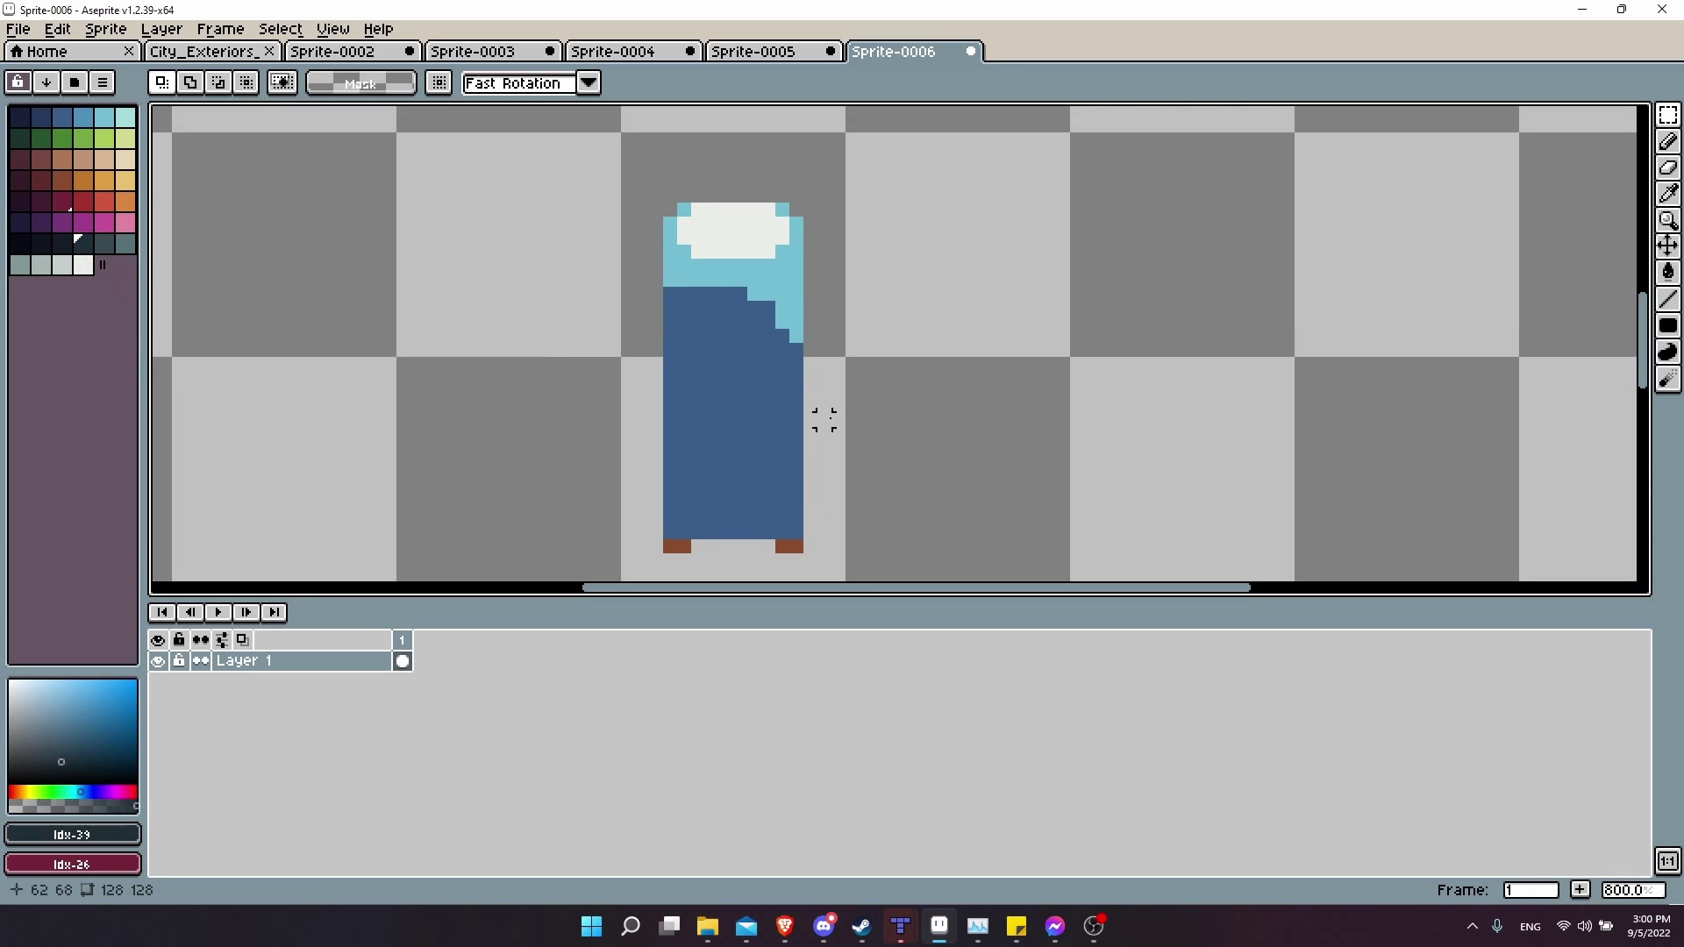
{"action": "key", "text": "shift+o"}
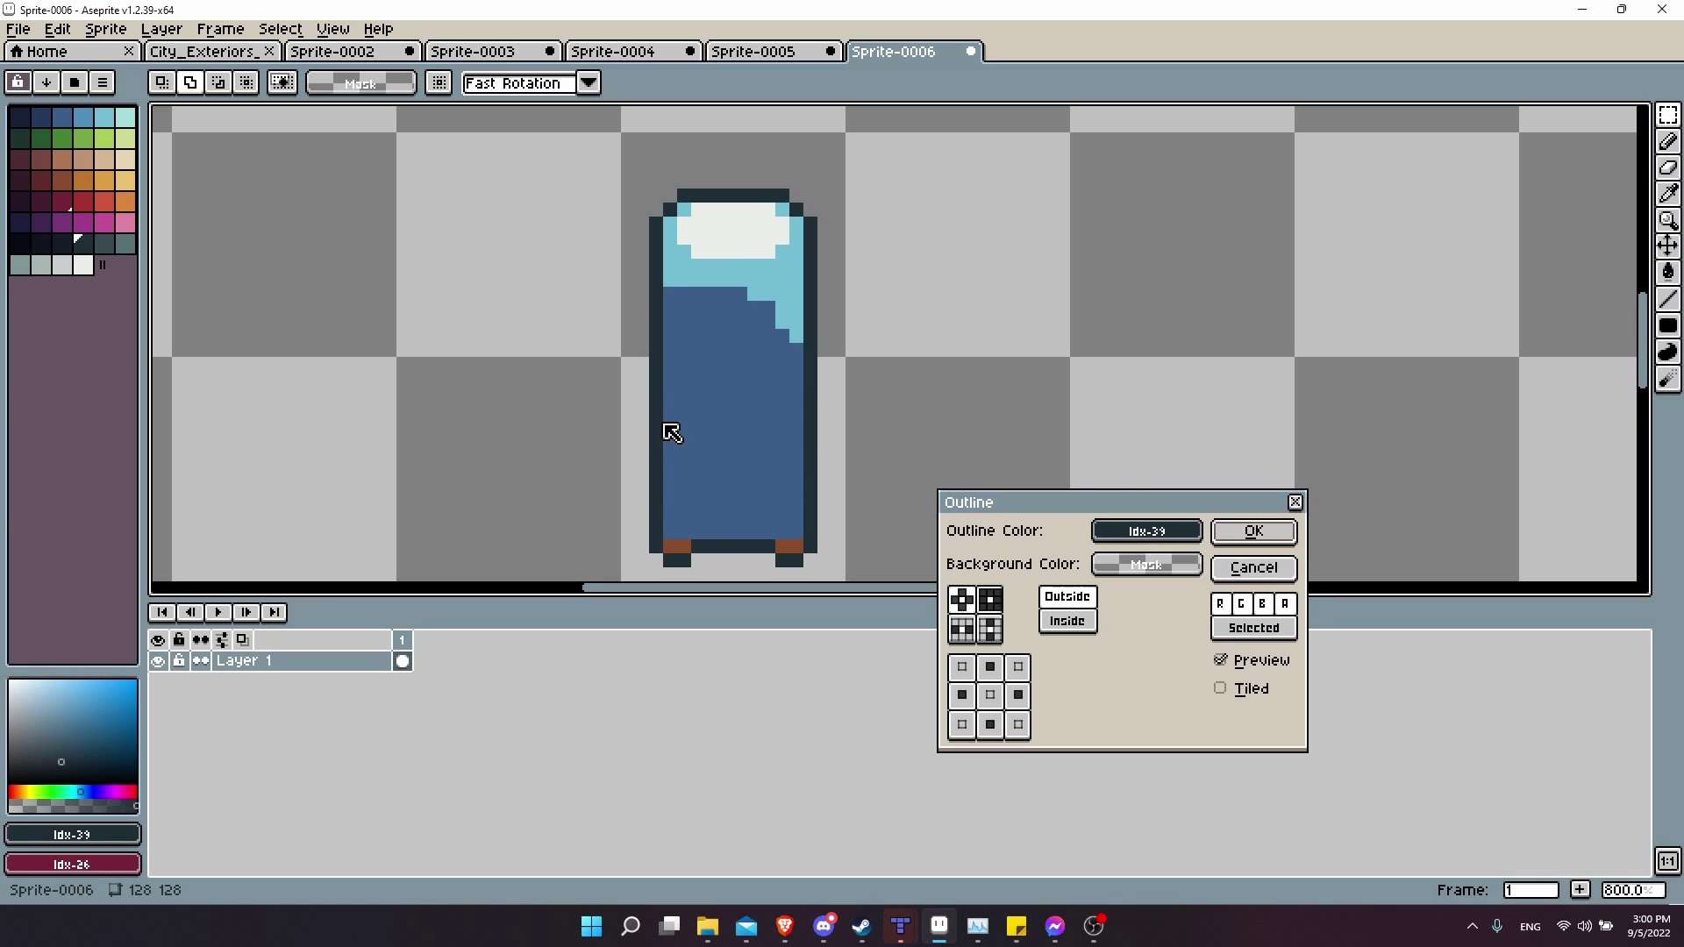
{"action": "left_click", "coordinate": [1263, 570]}
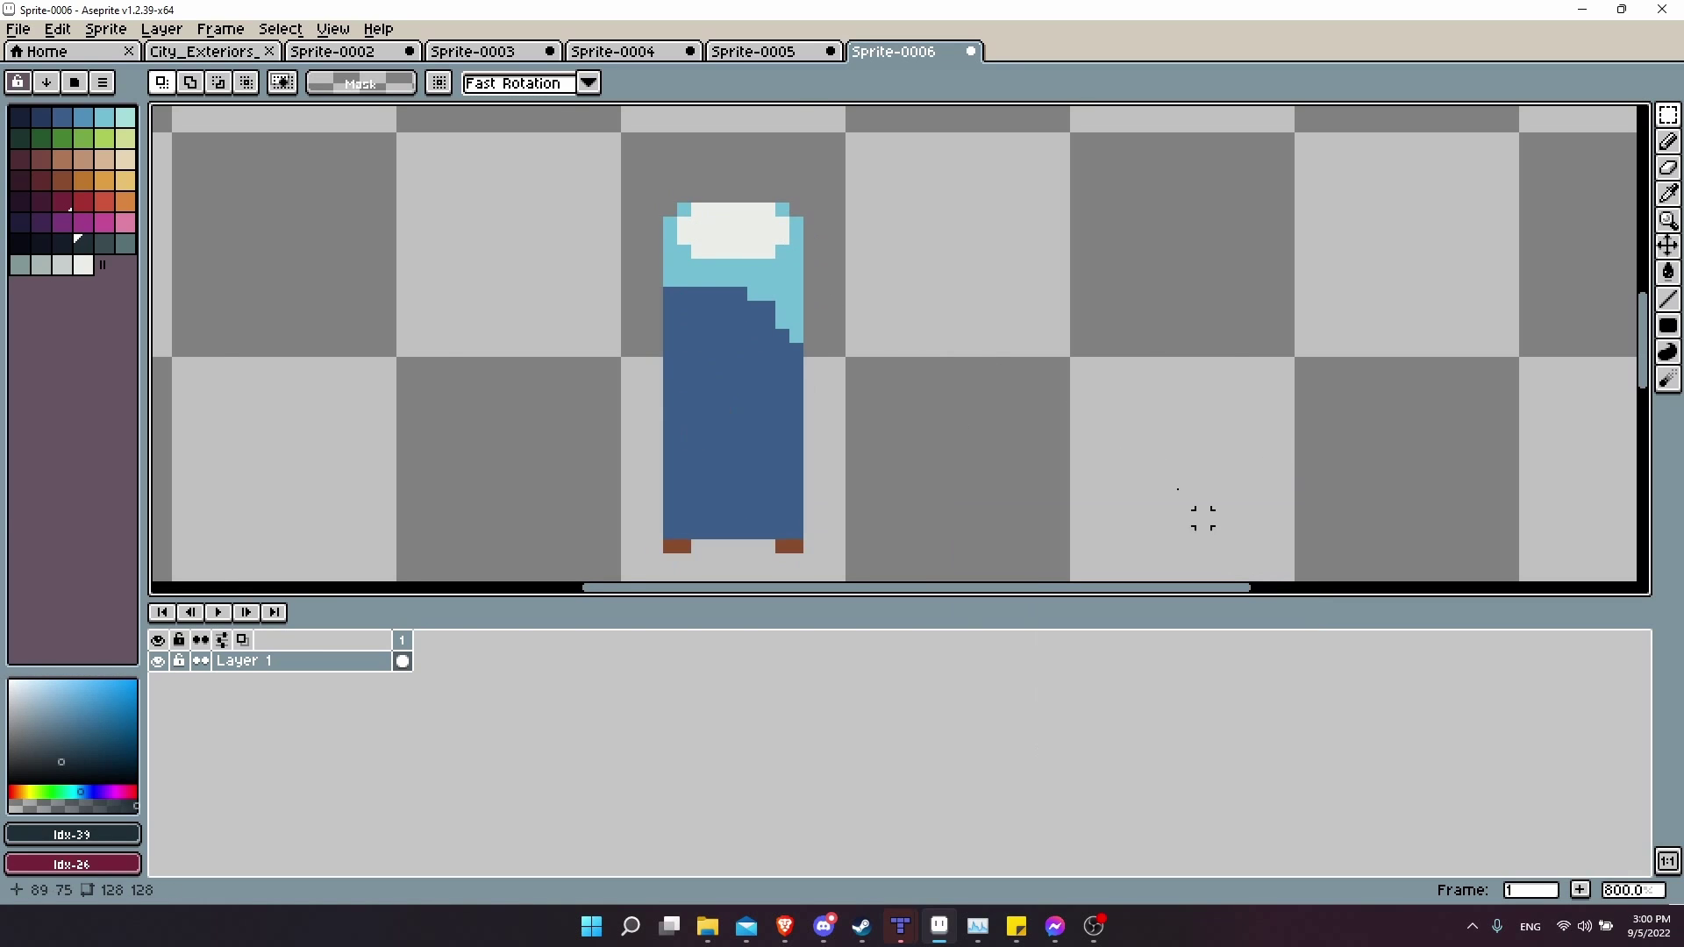
{"action": "scroll", "coordinate": [1202, 515], "scroll_direction": "down", "scroll_amount": 1}
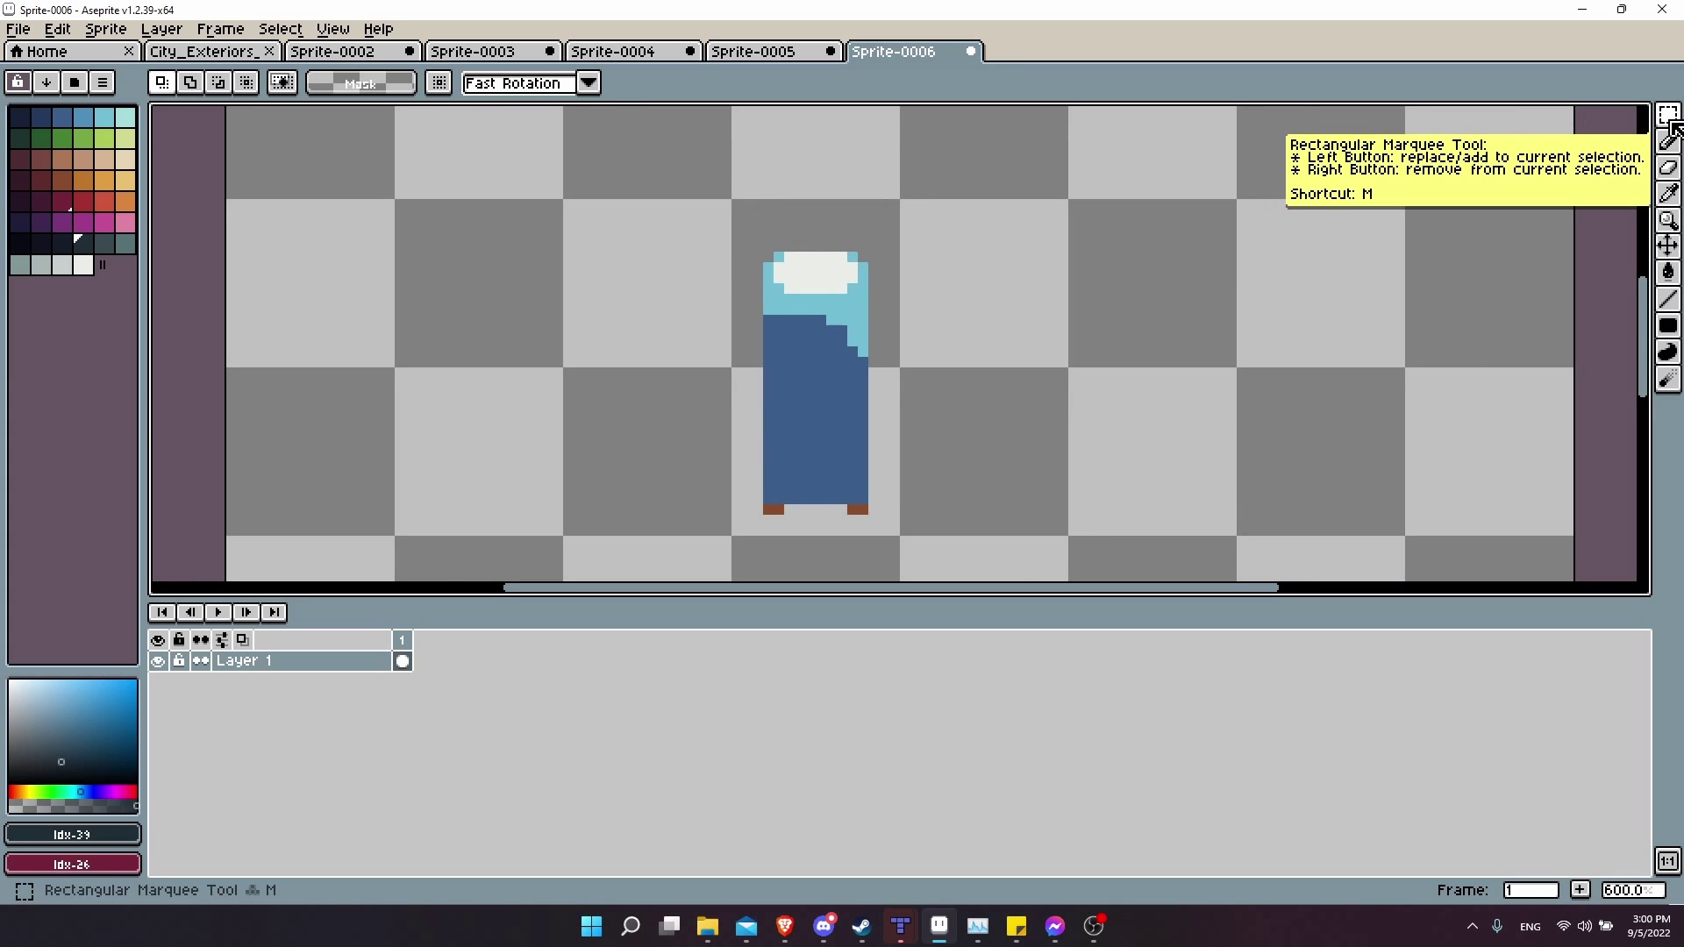
Select the 16 × 32 area around the bed, outline the bed on the outside in dark maroon, and clear the selection.
{"action": "left_click_drag", "start_coordinate": [736, 204], "coordinate": [899, 535]}
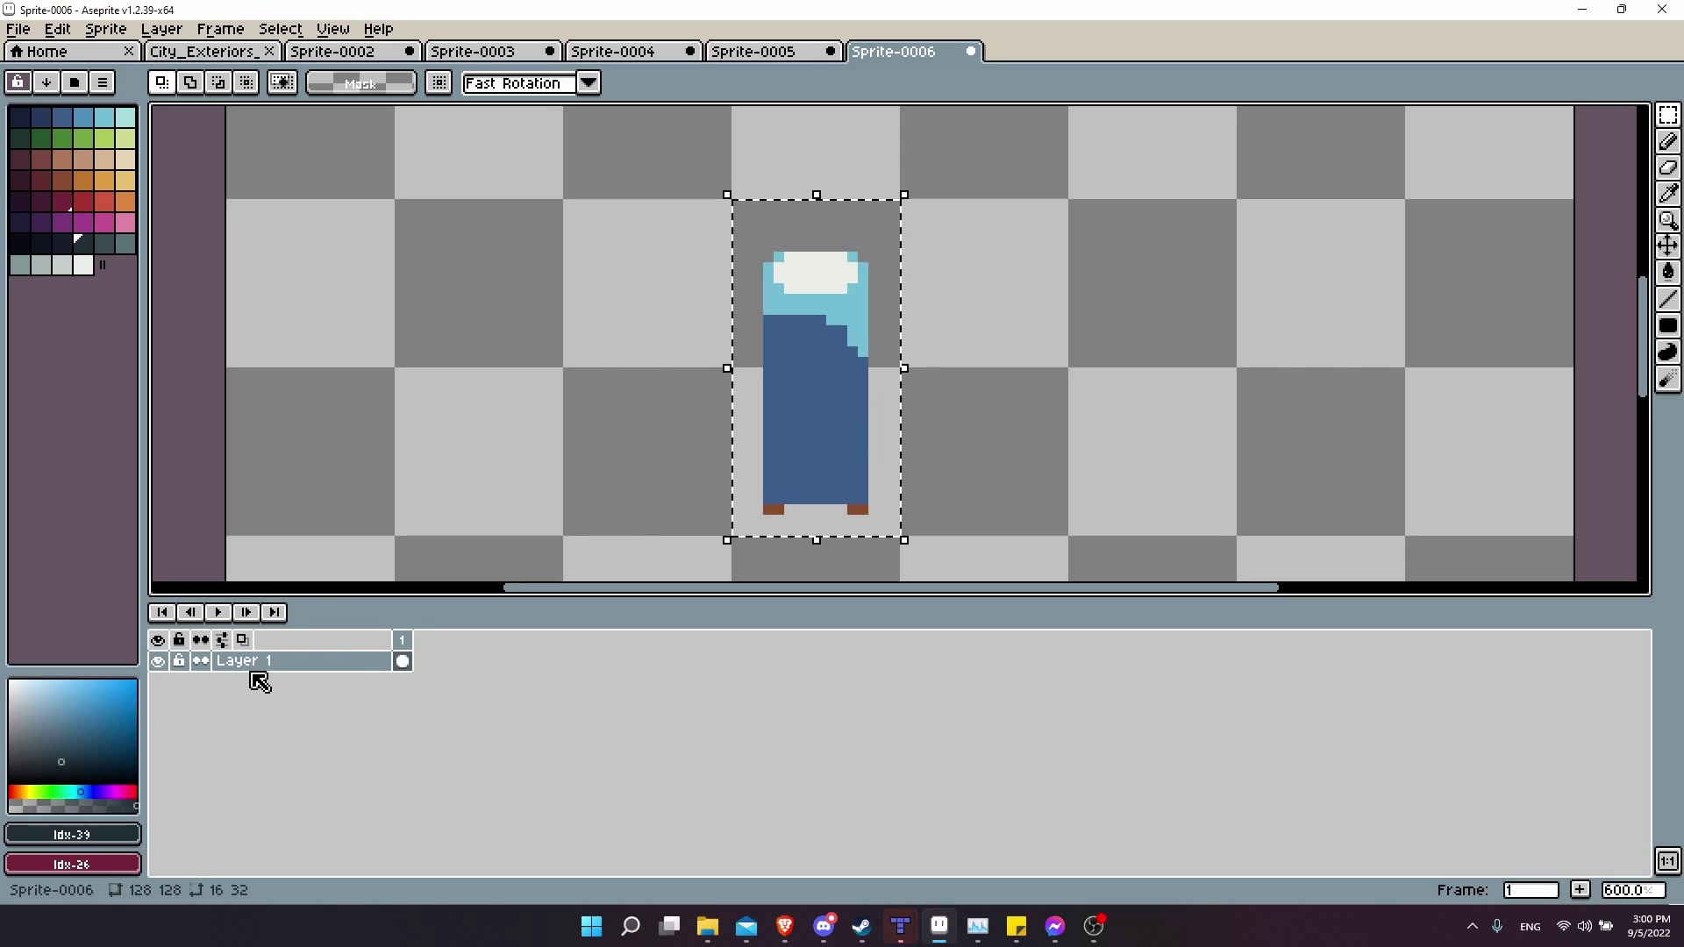
{"action": "key", "text": "shift+o"}
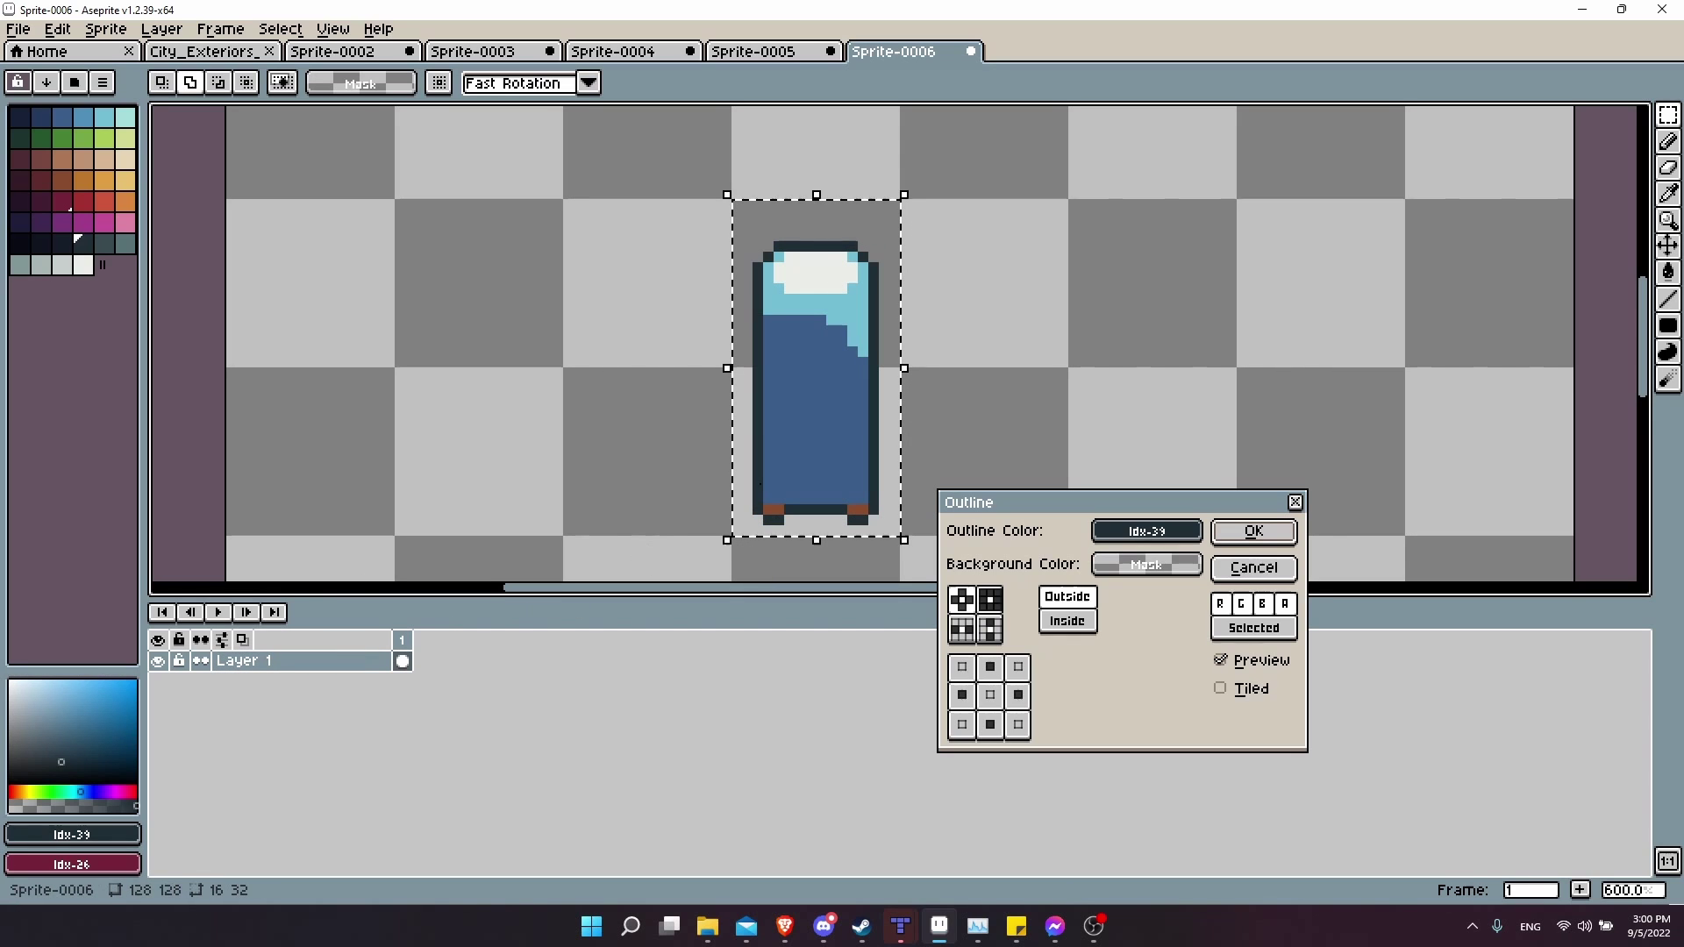
{"action": "left_click", "coordinate": [1165, 535]}
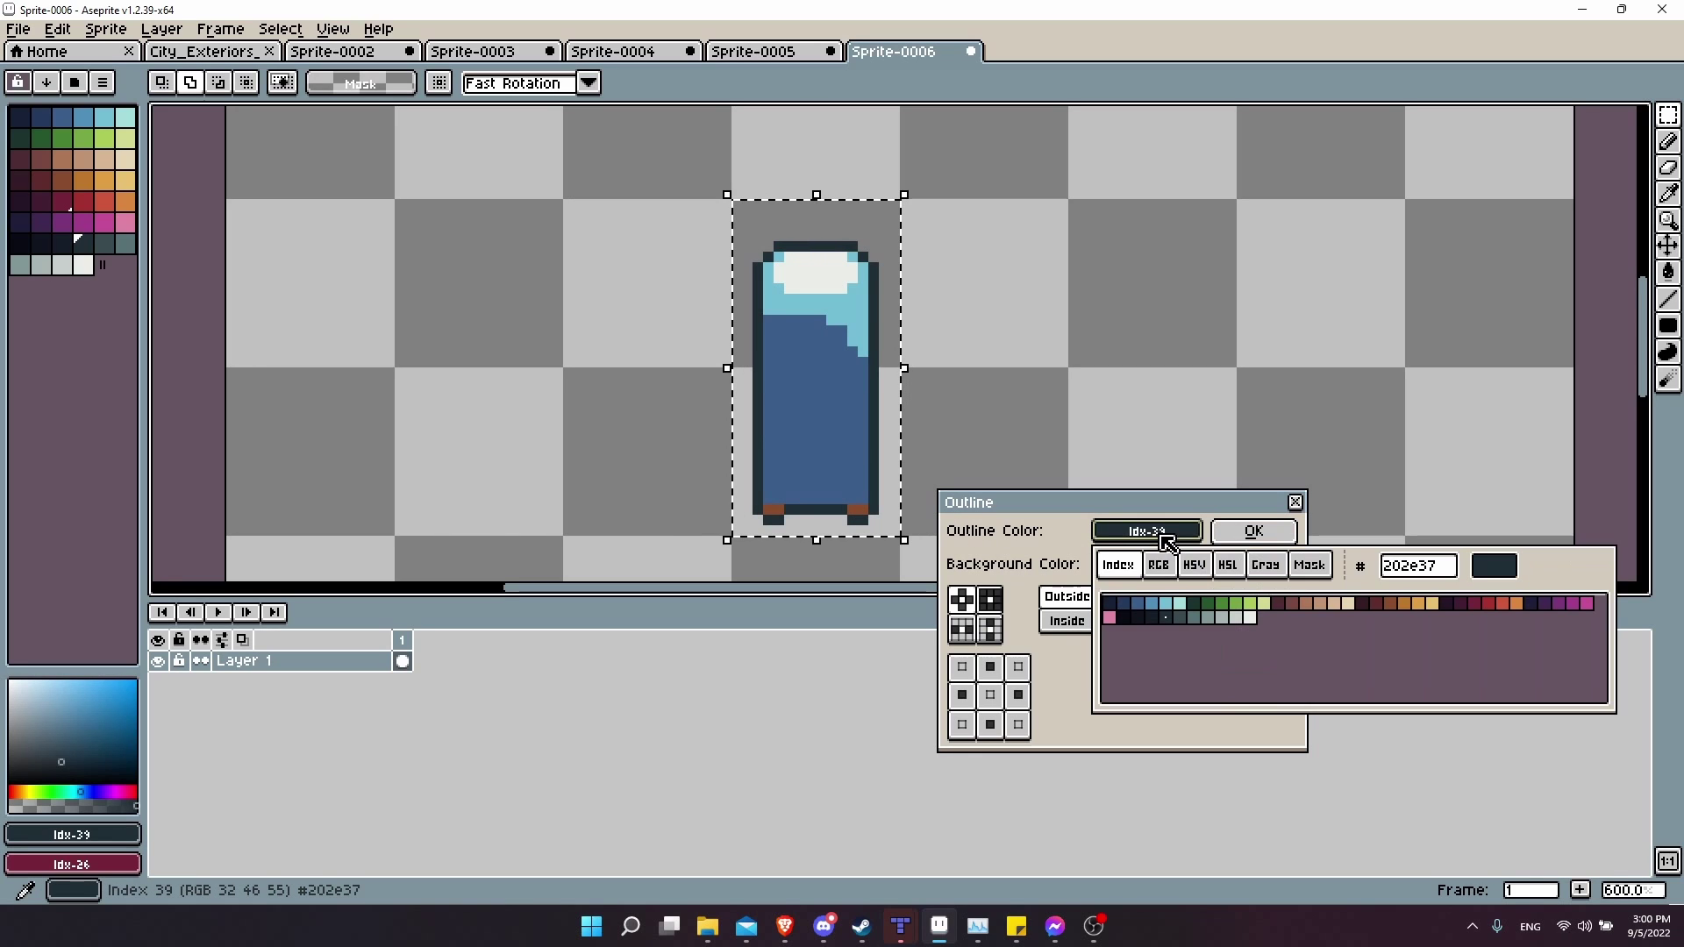
{"action": "left_click", "coordinate": [1186, 619]}
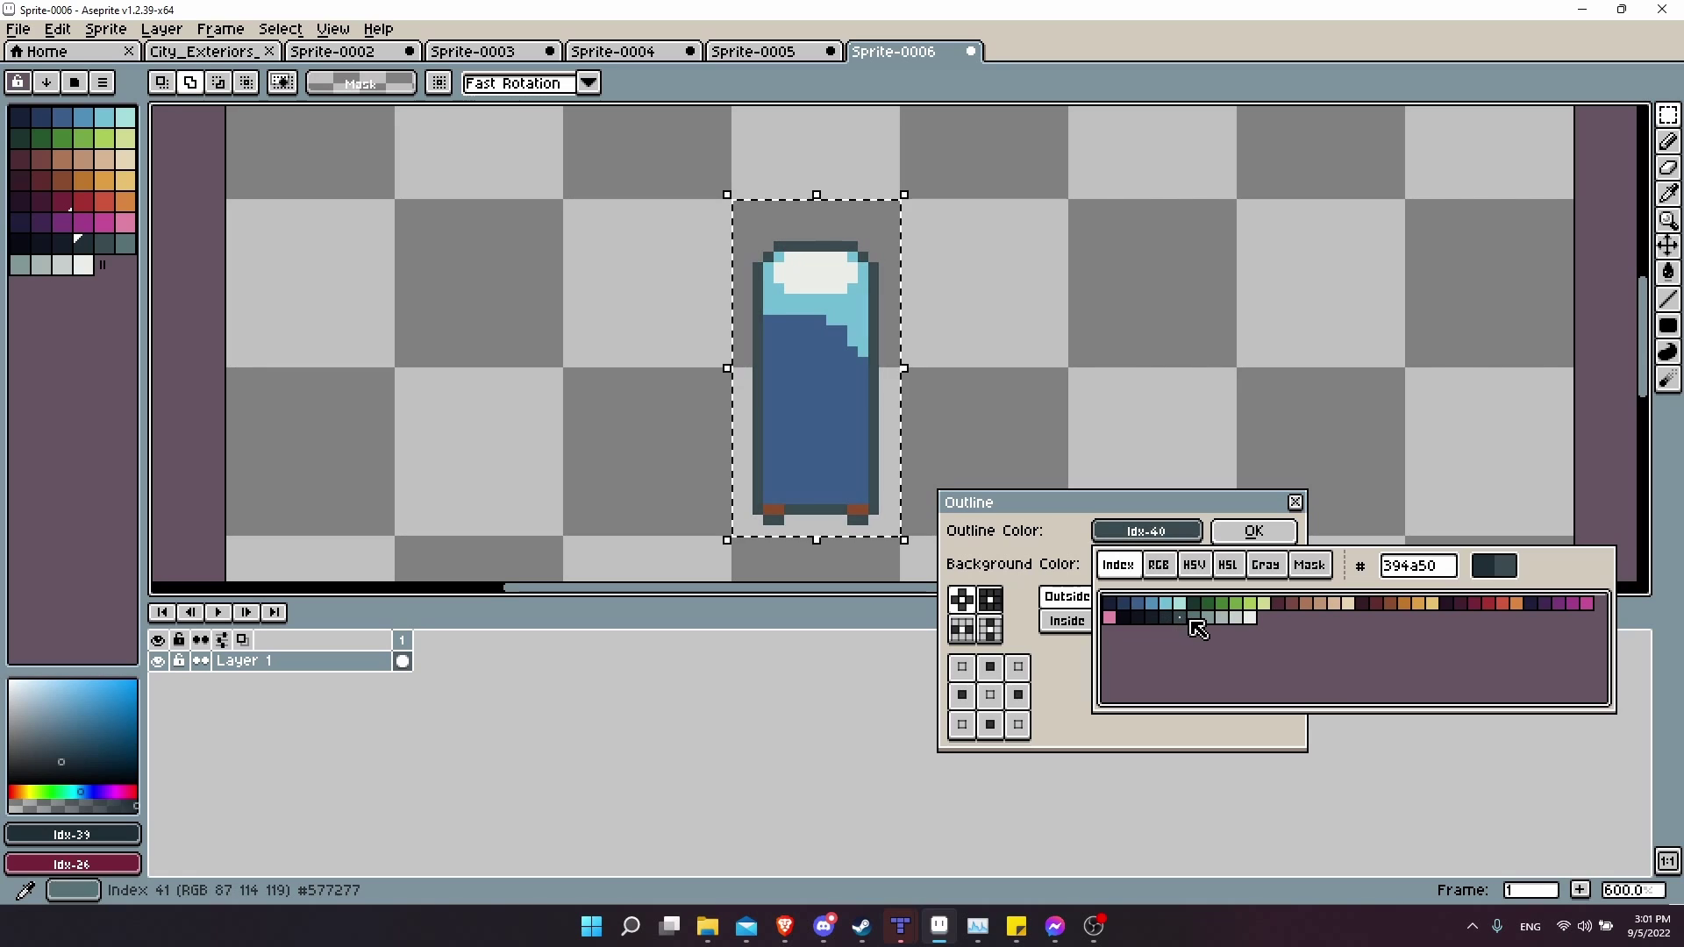
{"action": "left_click", "coordinate": [1278, 604]}
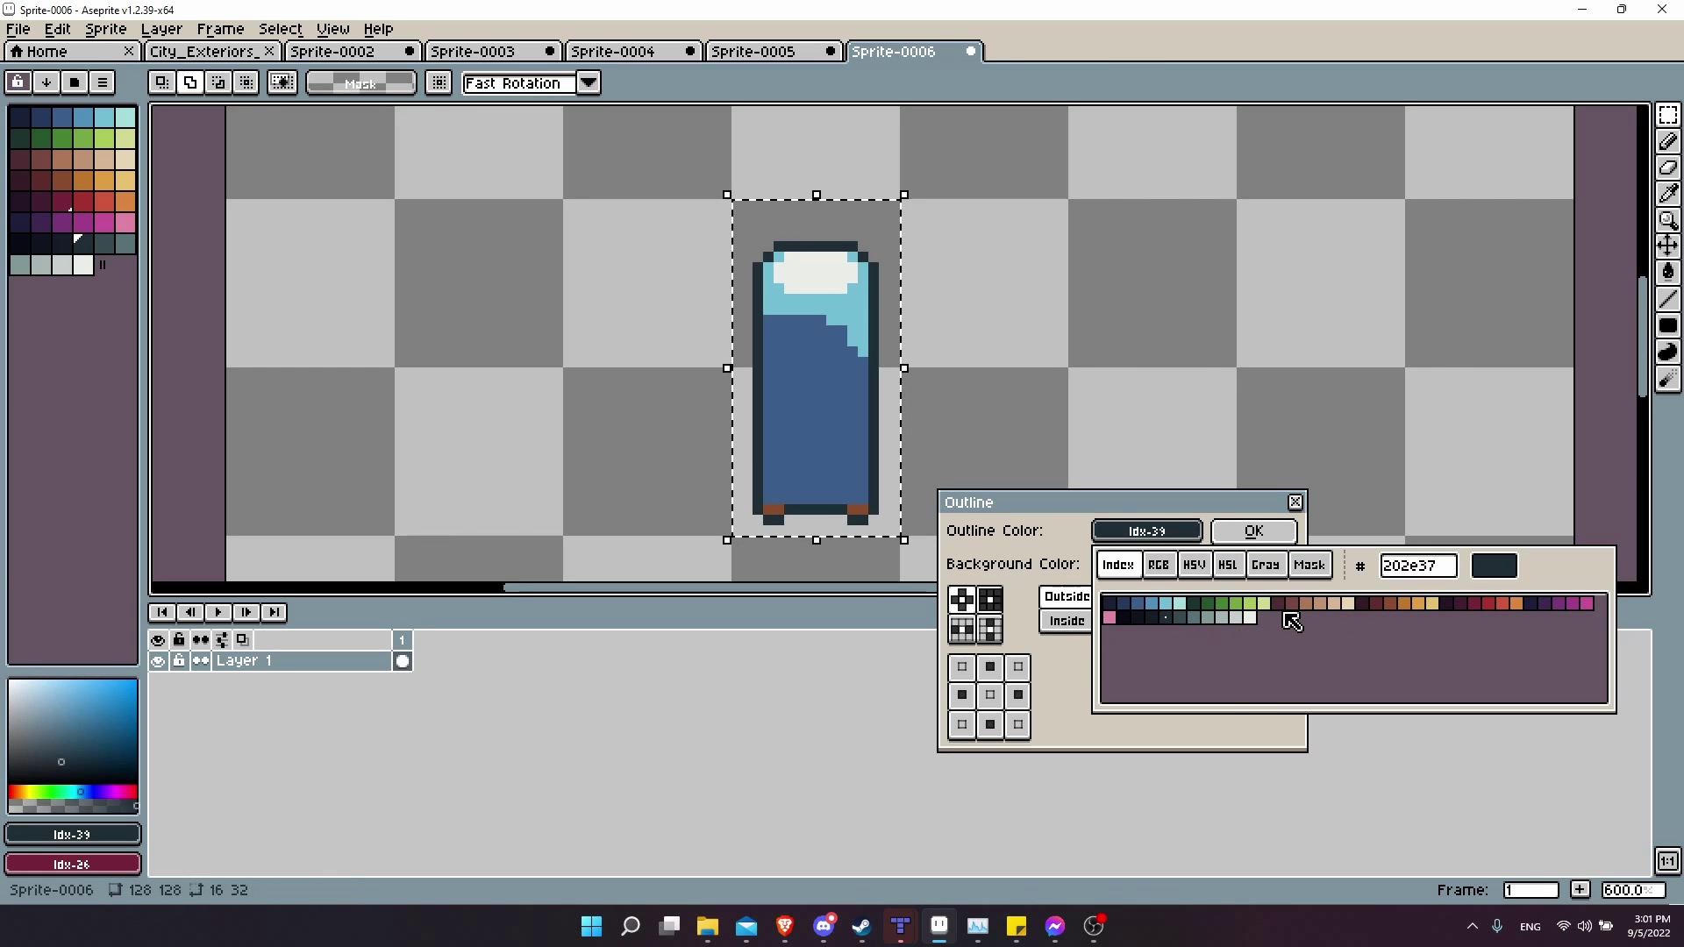
{"action": "left_click", "coordinate": [1253, 530]}
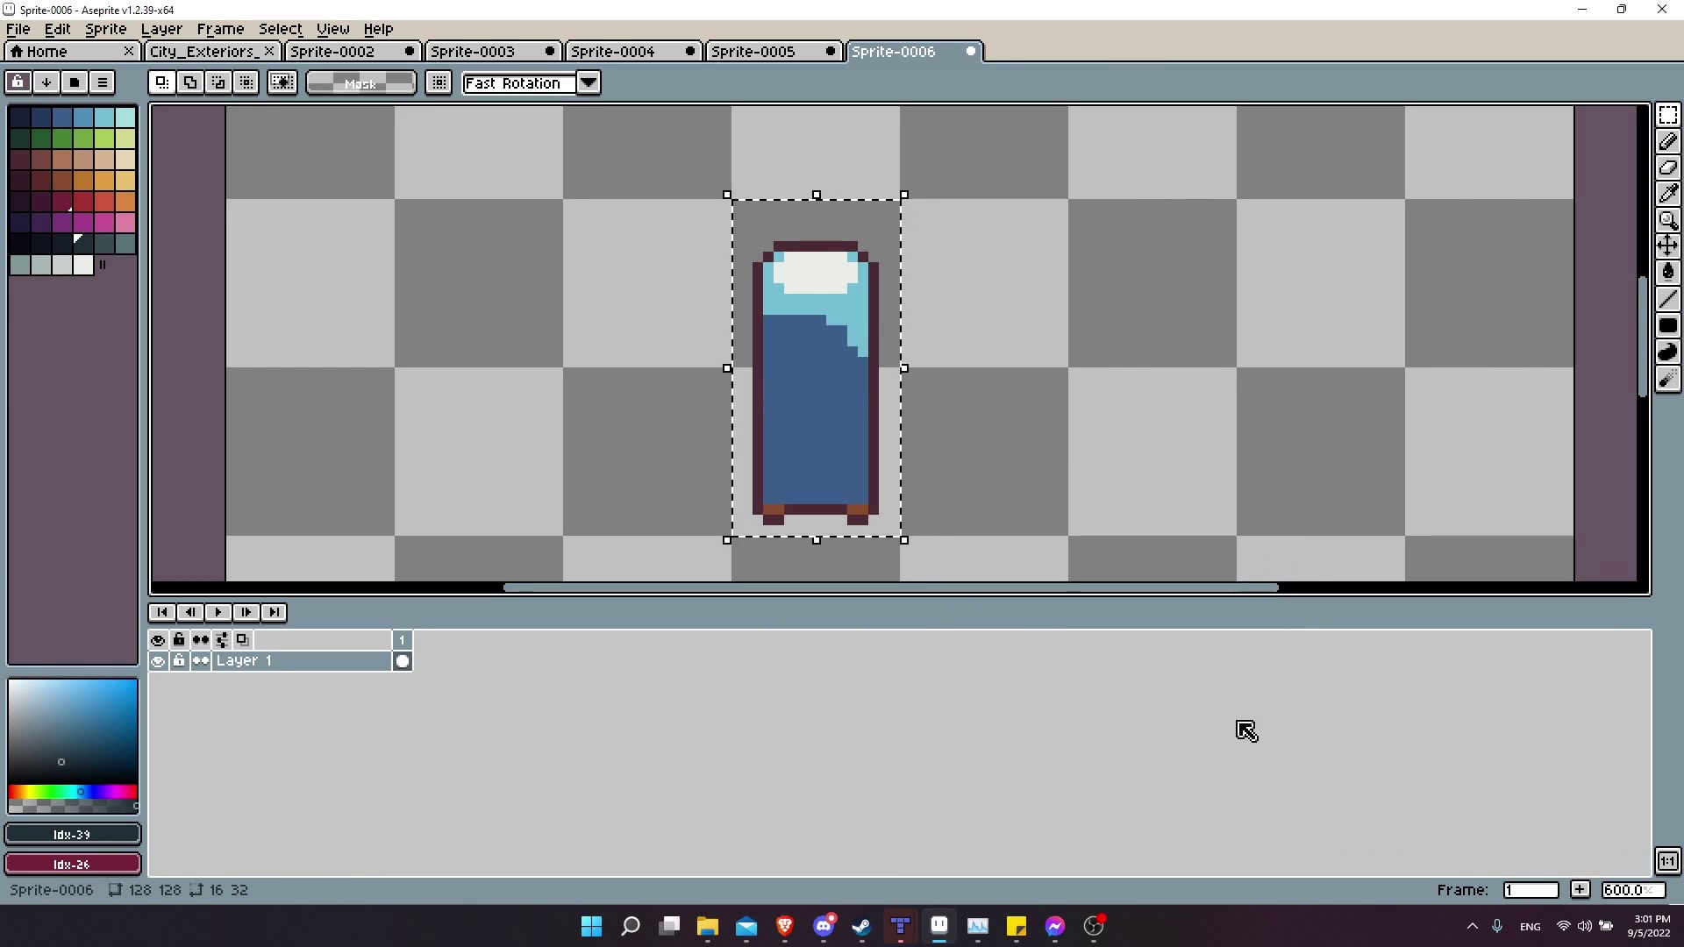
{"action": "key", "text": "ctrl+d"}
{"action": "scroll", "coordinate": [770, 379], "scroll_direction": "down", "scroll_amount": 2}
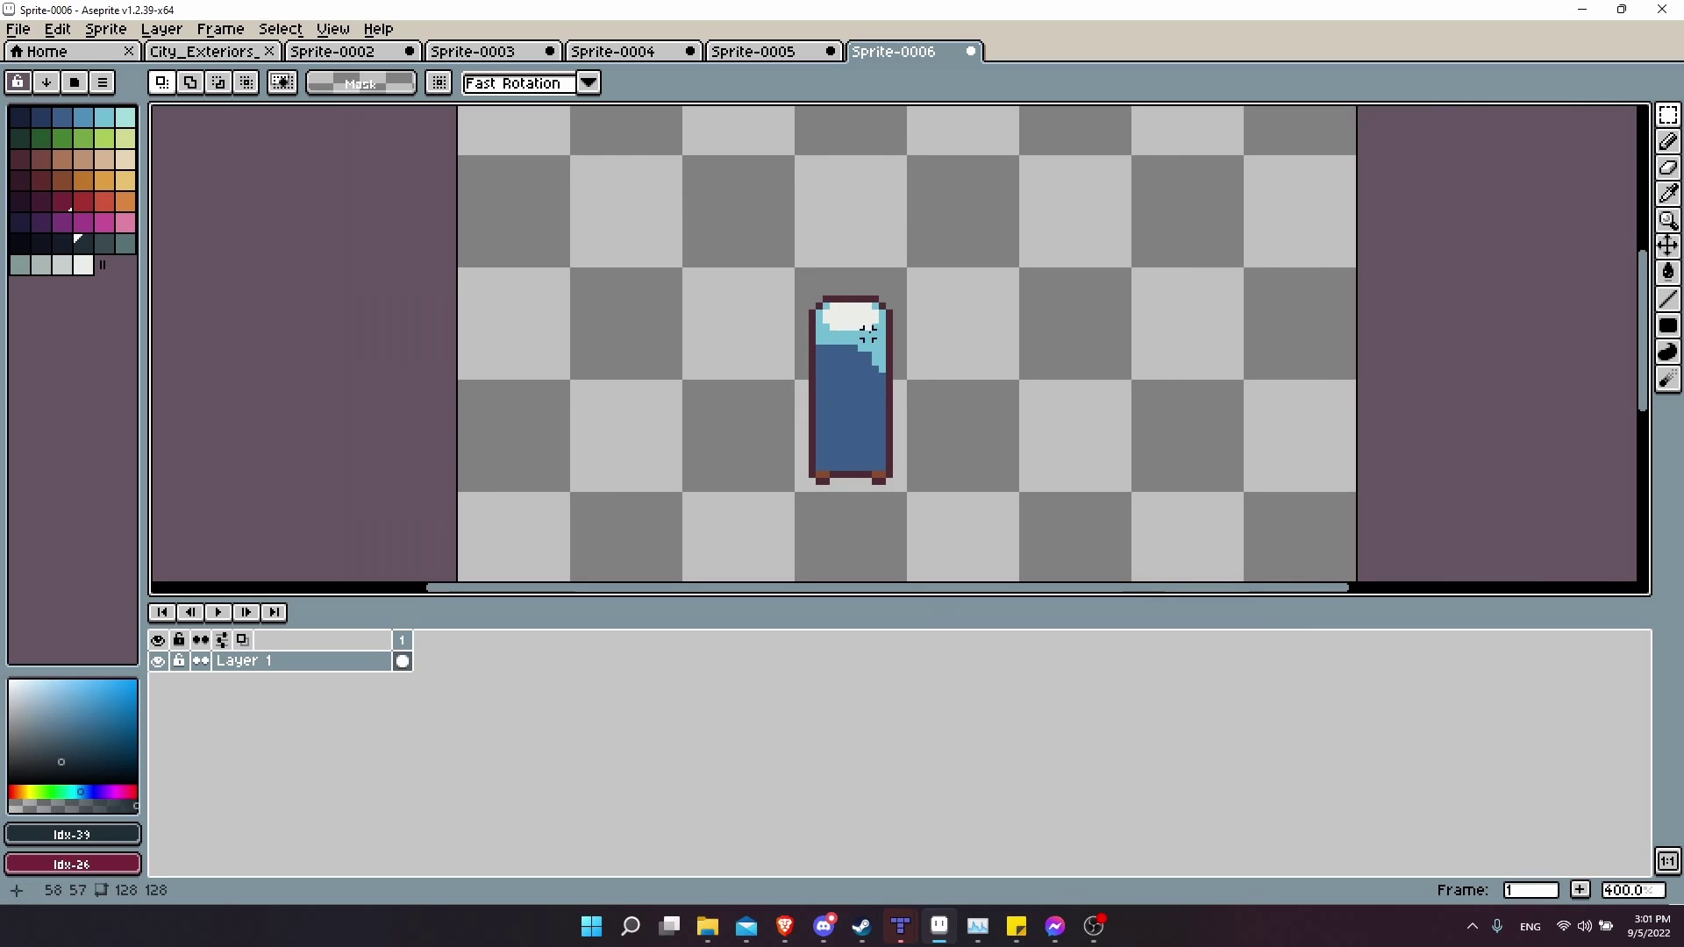
Try the Outline effect on the outlined bed, comparing the matrix presets and the Outside and Inside placement.
{"action": "scroll", "coordinate": [902, 362], "scroll_direction": "up", "scroll_amount": 2}
{"action": "key", "text": "shift+o"}
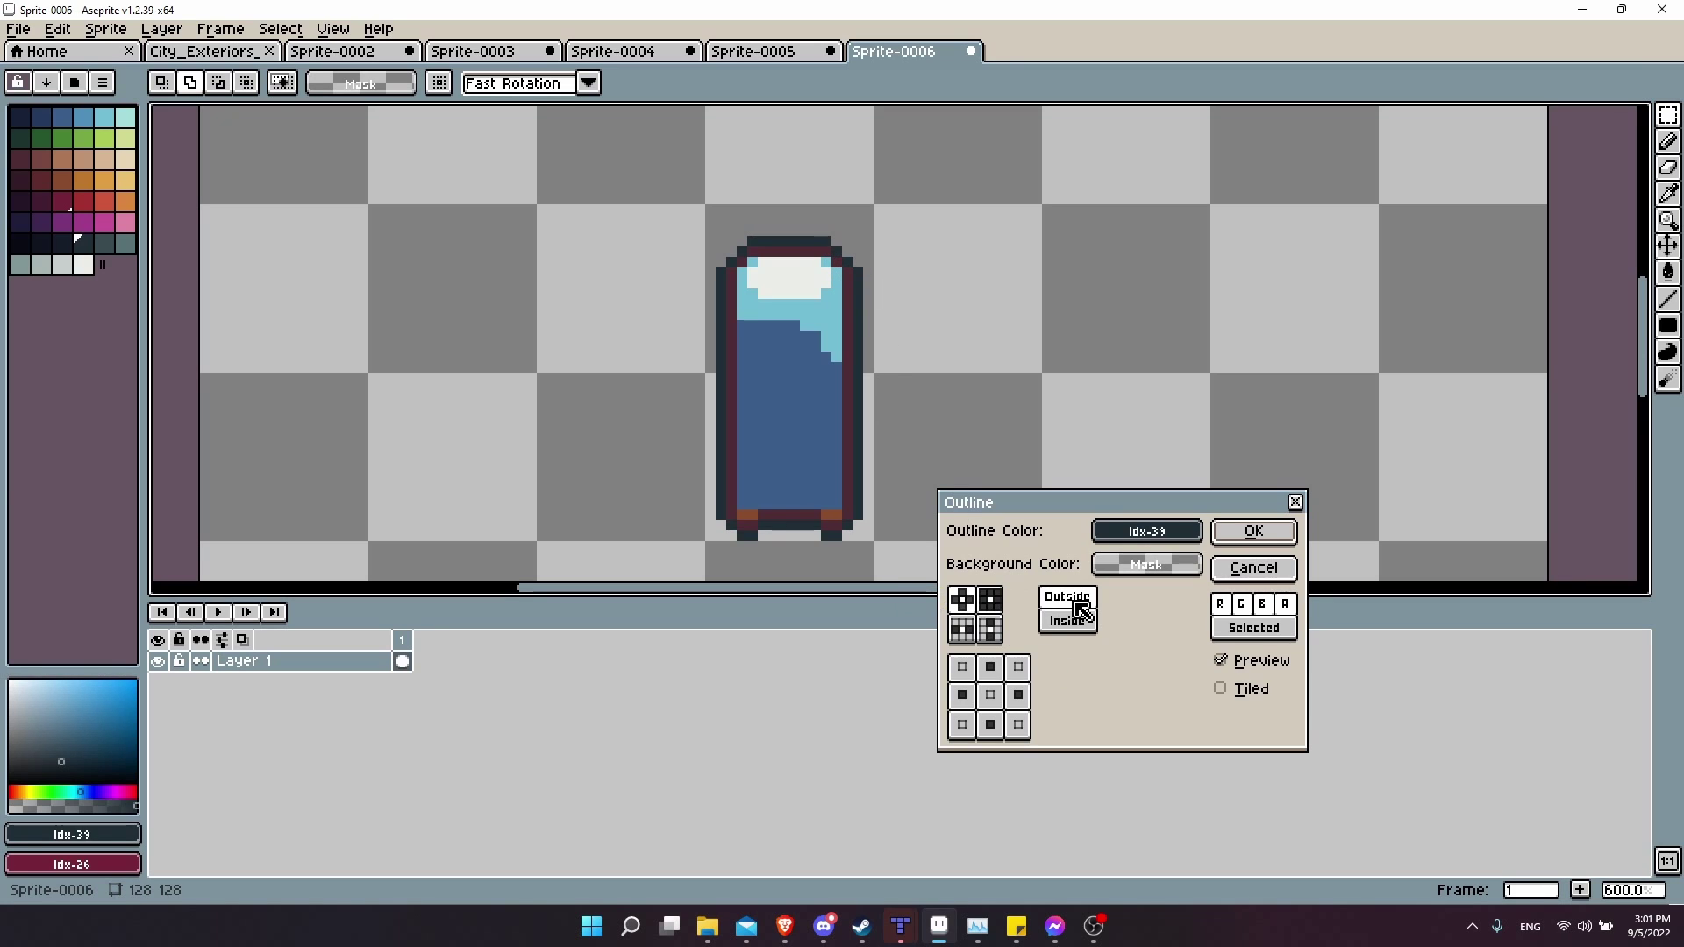
{"action": "left_click", "coordinate": [963, 630]}
{"action": "left_click", "coordinate": [963, 601]}
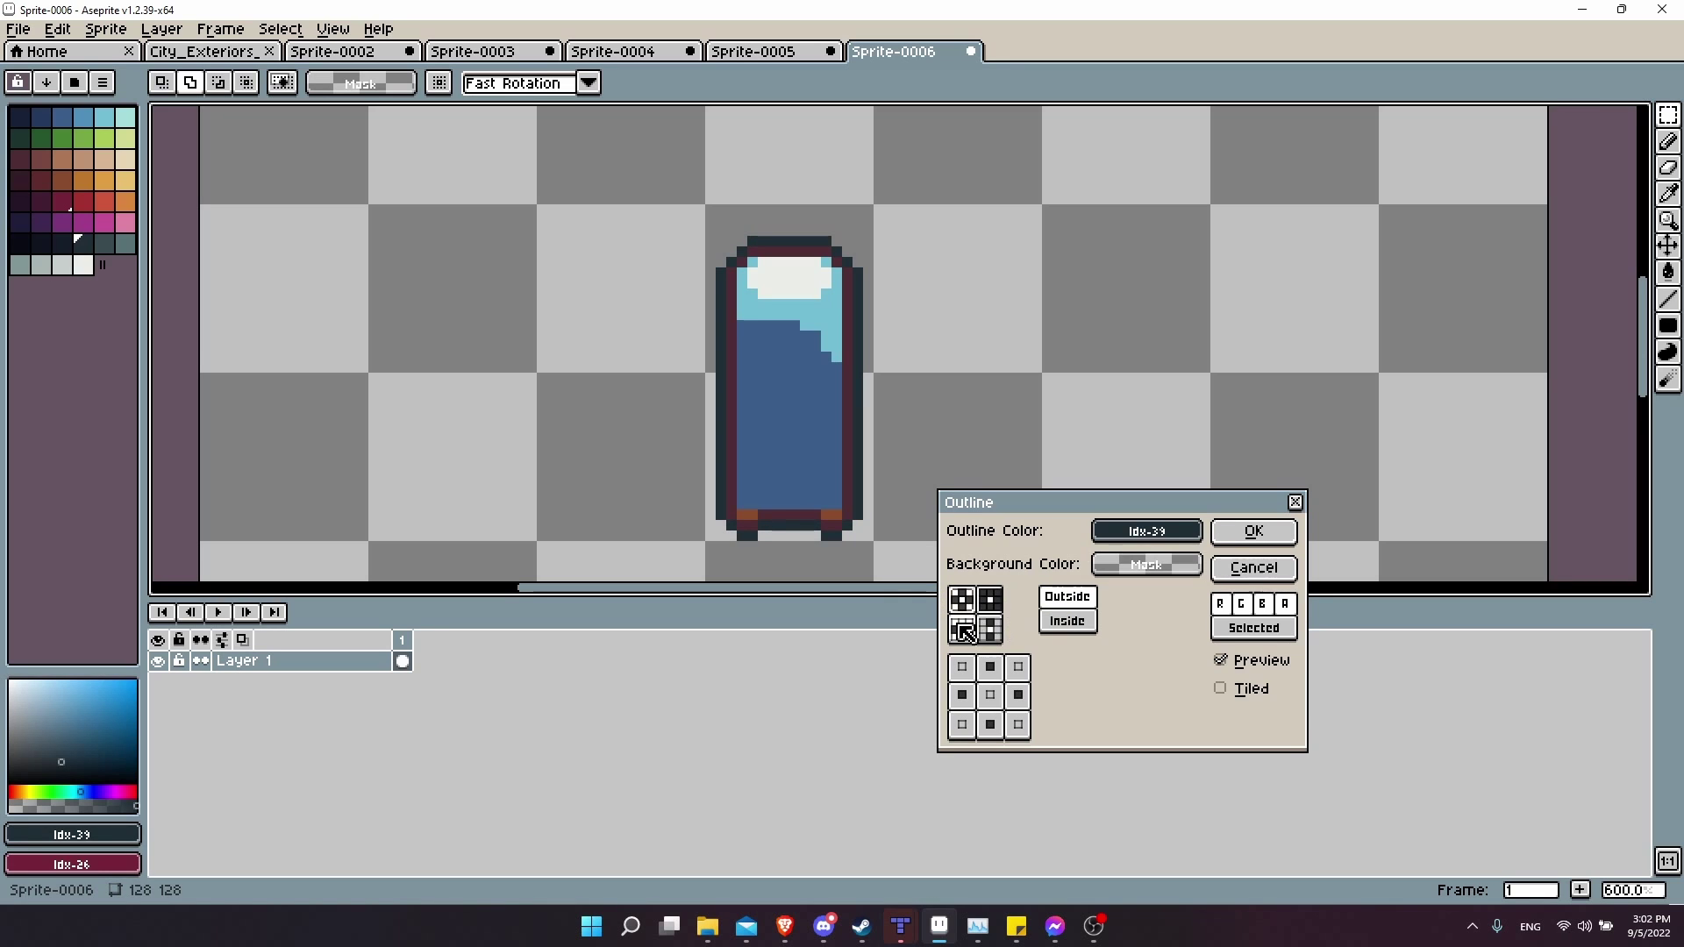
{"action": "left_click", "coordinate": [1066, 623]}
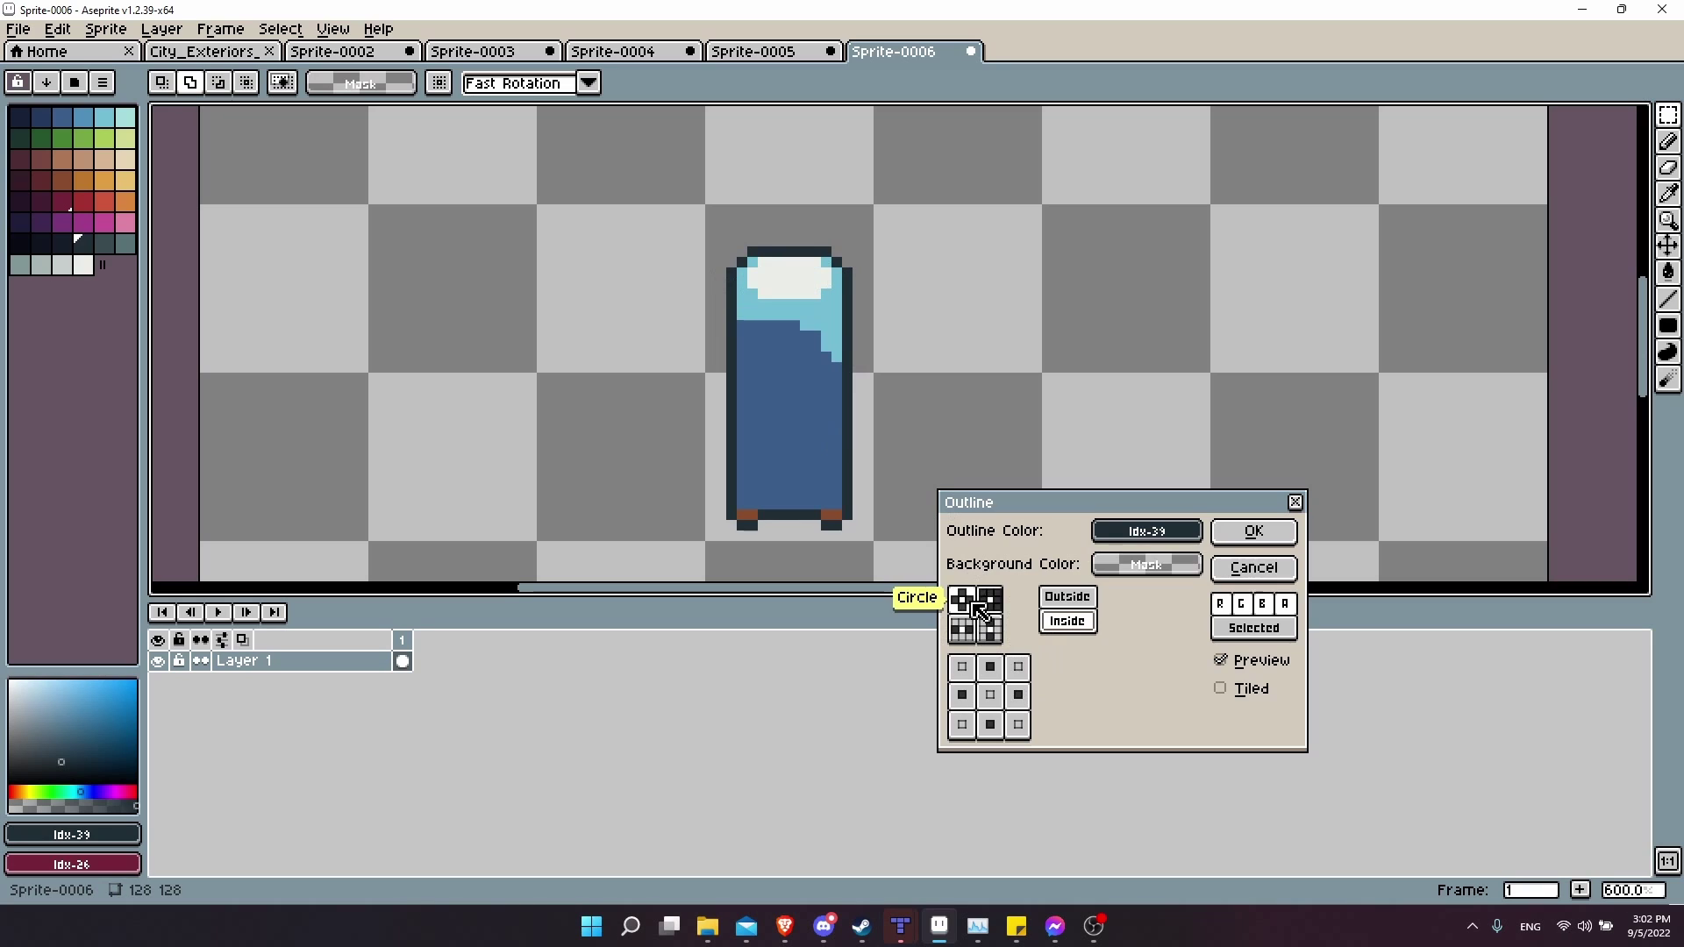
{"action": "left_click", "coordinate": [1067, 598]}
{"action": "left_click", "coordinate": [1087, 625]}
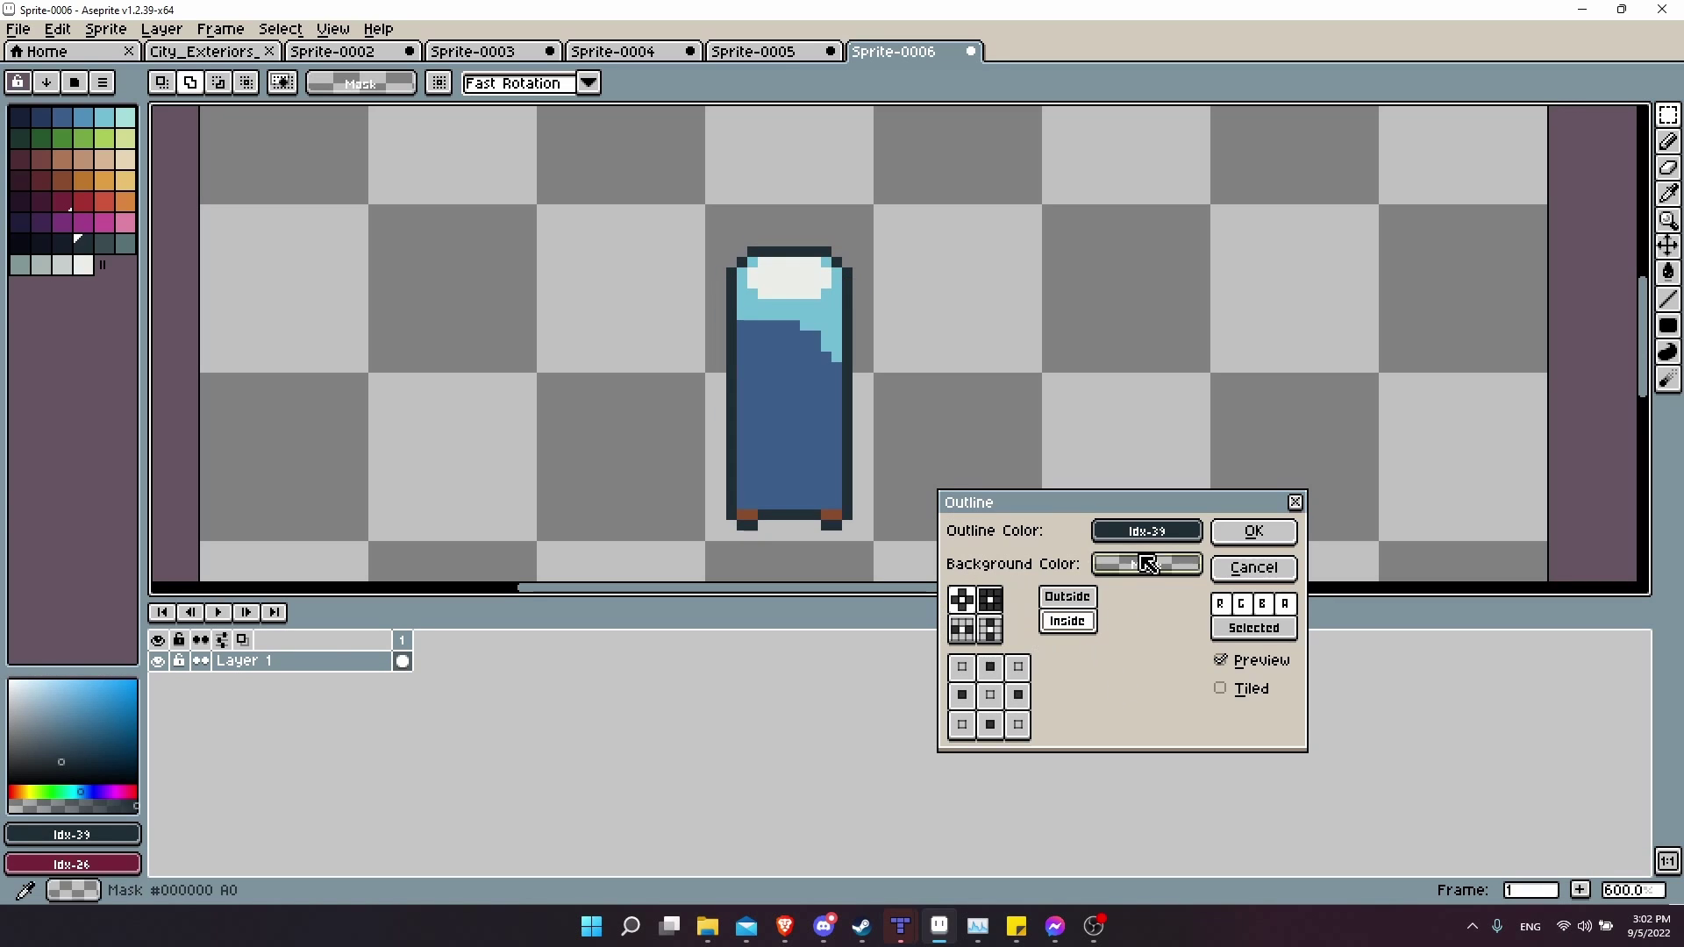
Try palette colors 13 and 16 for the bed's inside outline, and cancel the effect.
{"action": "left_click", "coordinate": [1146, 531]}
{"action": "left_click", "coordinate": [1244, 611]}
{"action": "left_click", "coordinate": [1304, 603]}
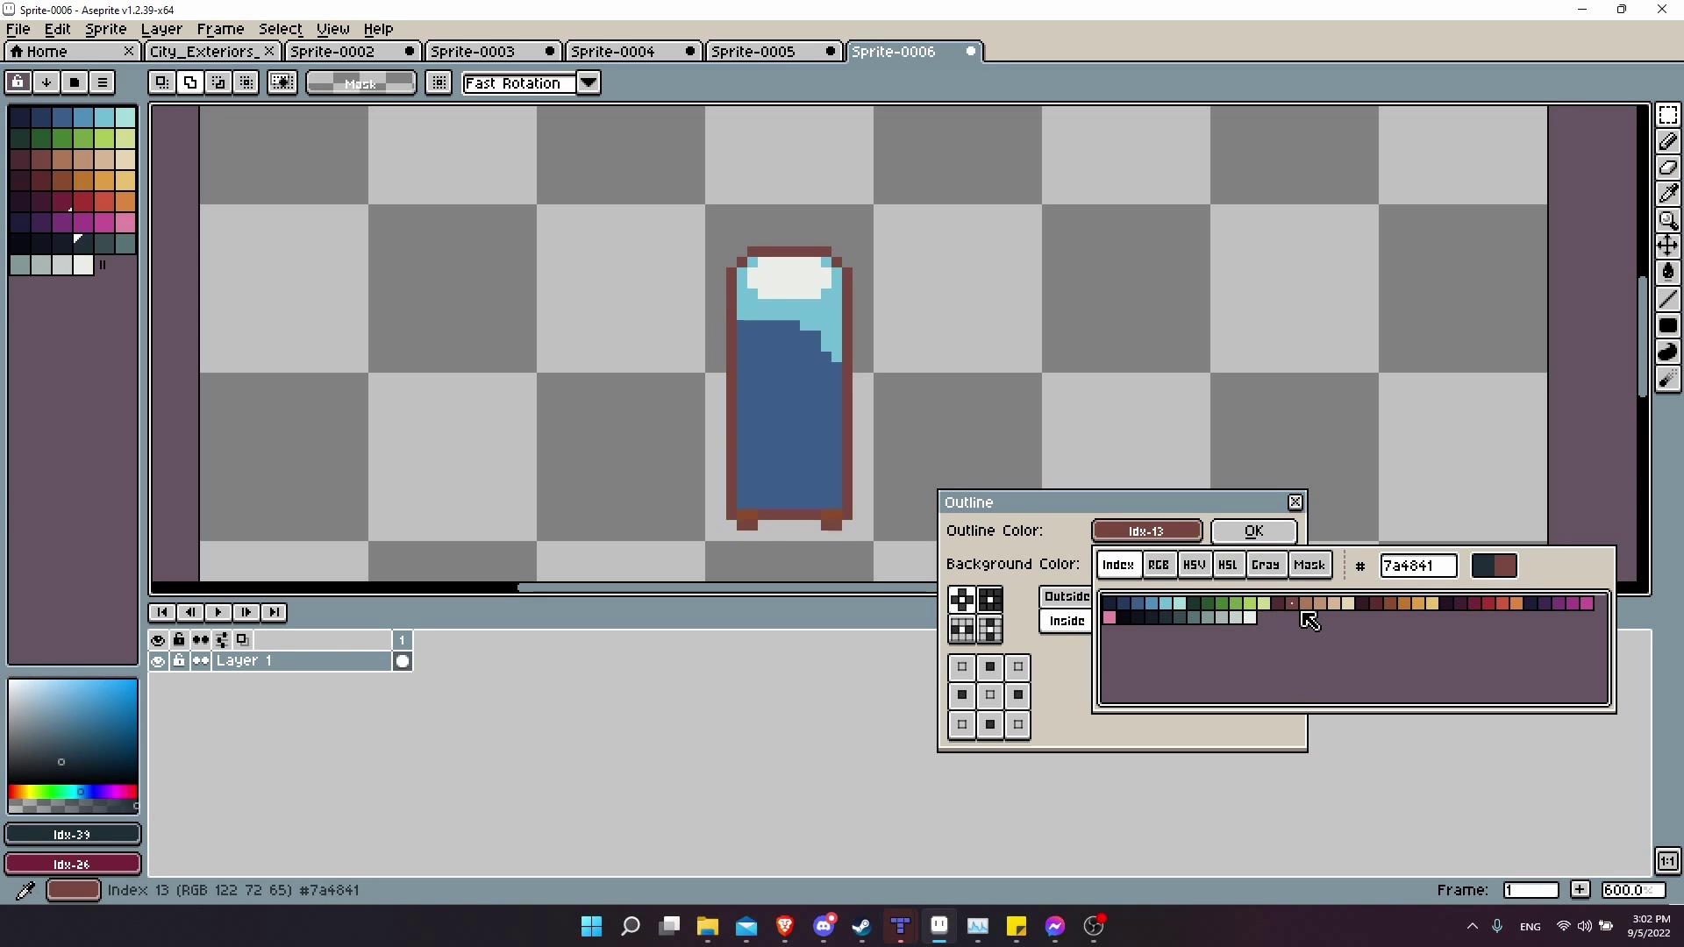
{"action": "left_click", "coordinate": [1333, 604]}
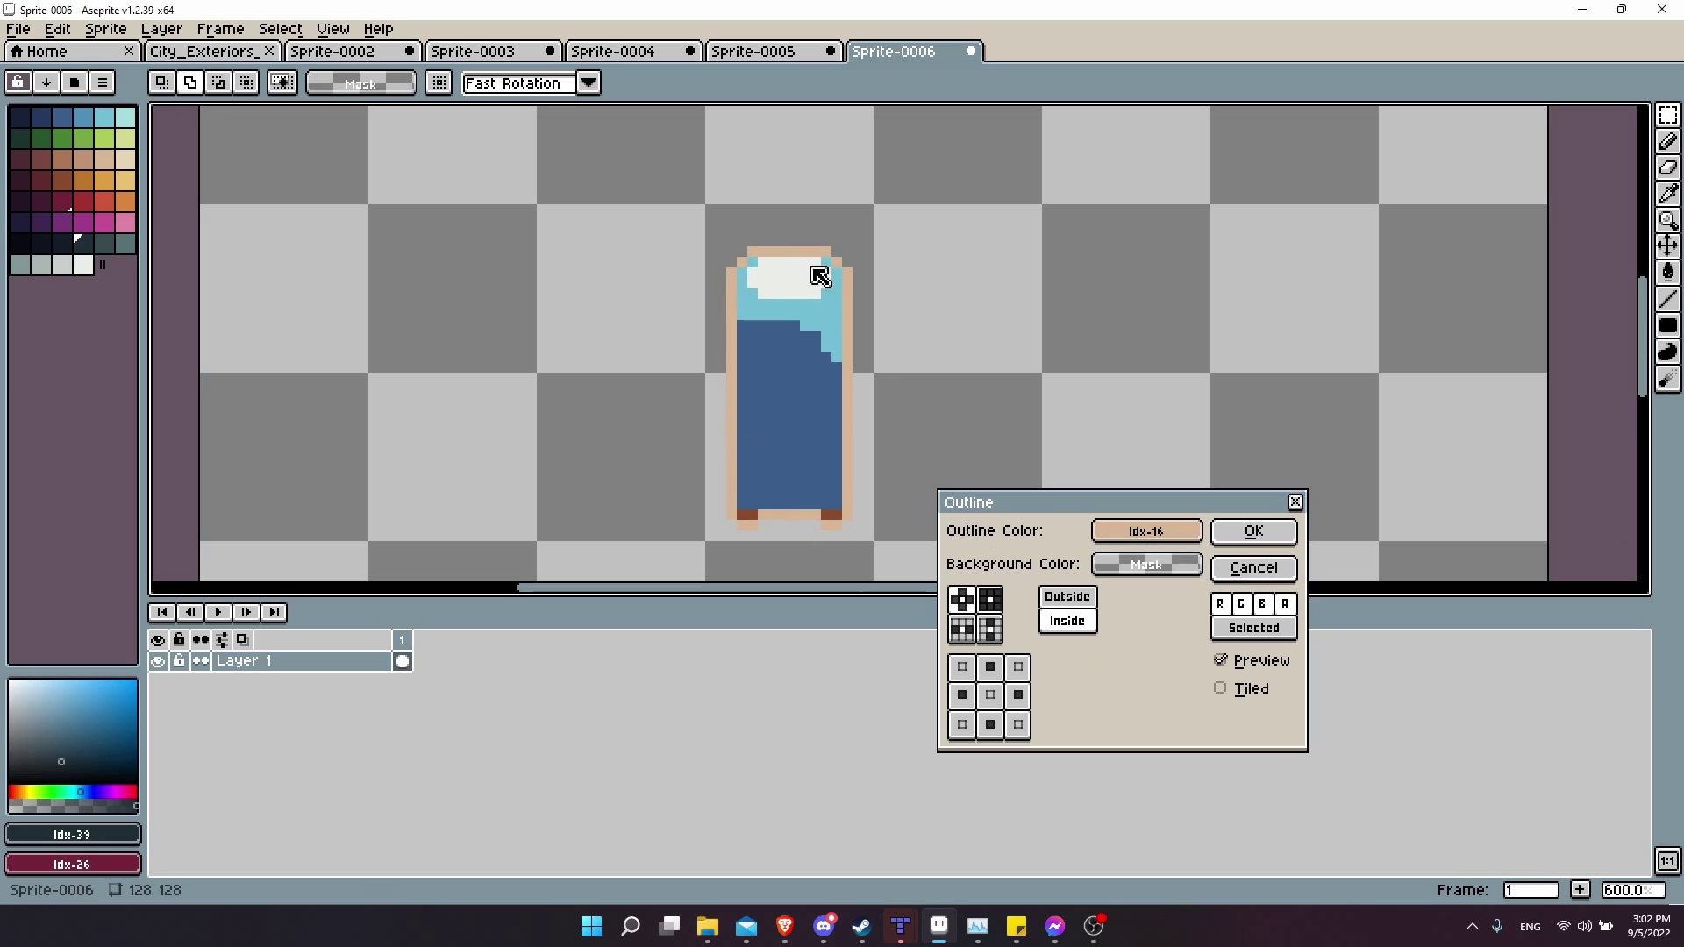
{"action": "left_click", "coordinate": [1253, 568]}
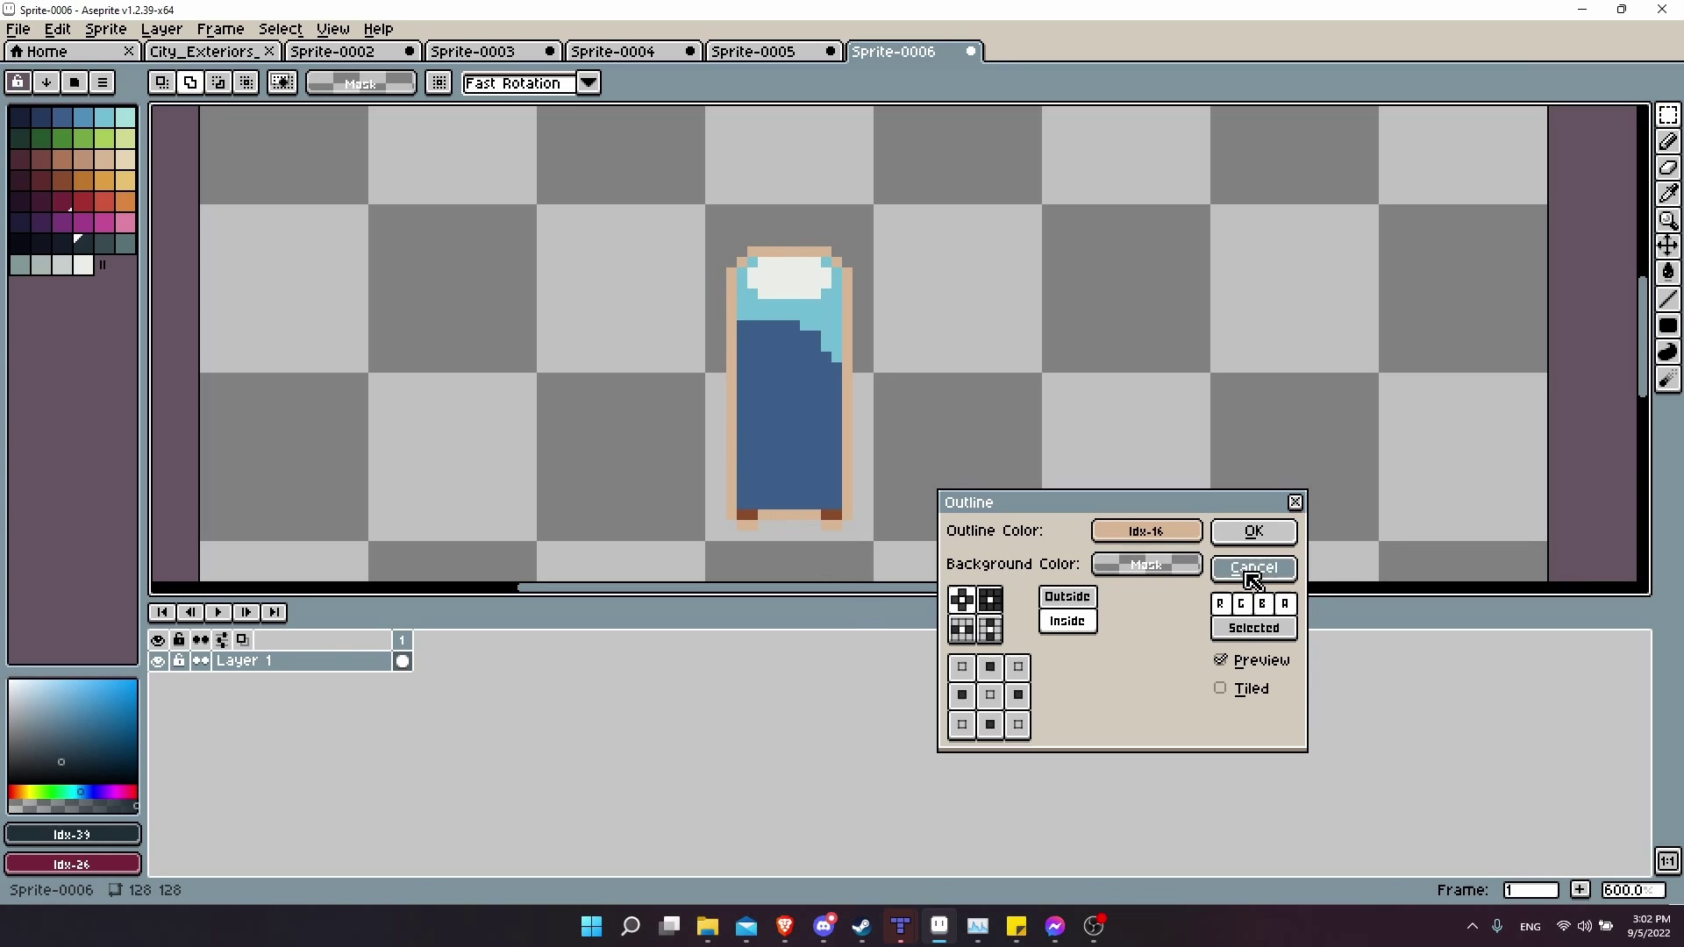
Switch to Tiled and accept adjusting the tile references of the CT_Exteriors tileset.
{"action": "left_click", "coordinate": [1031, 933]}
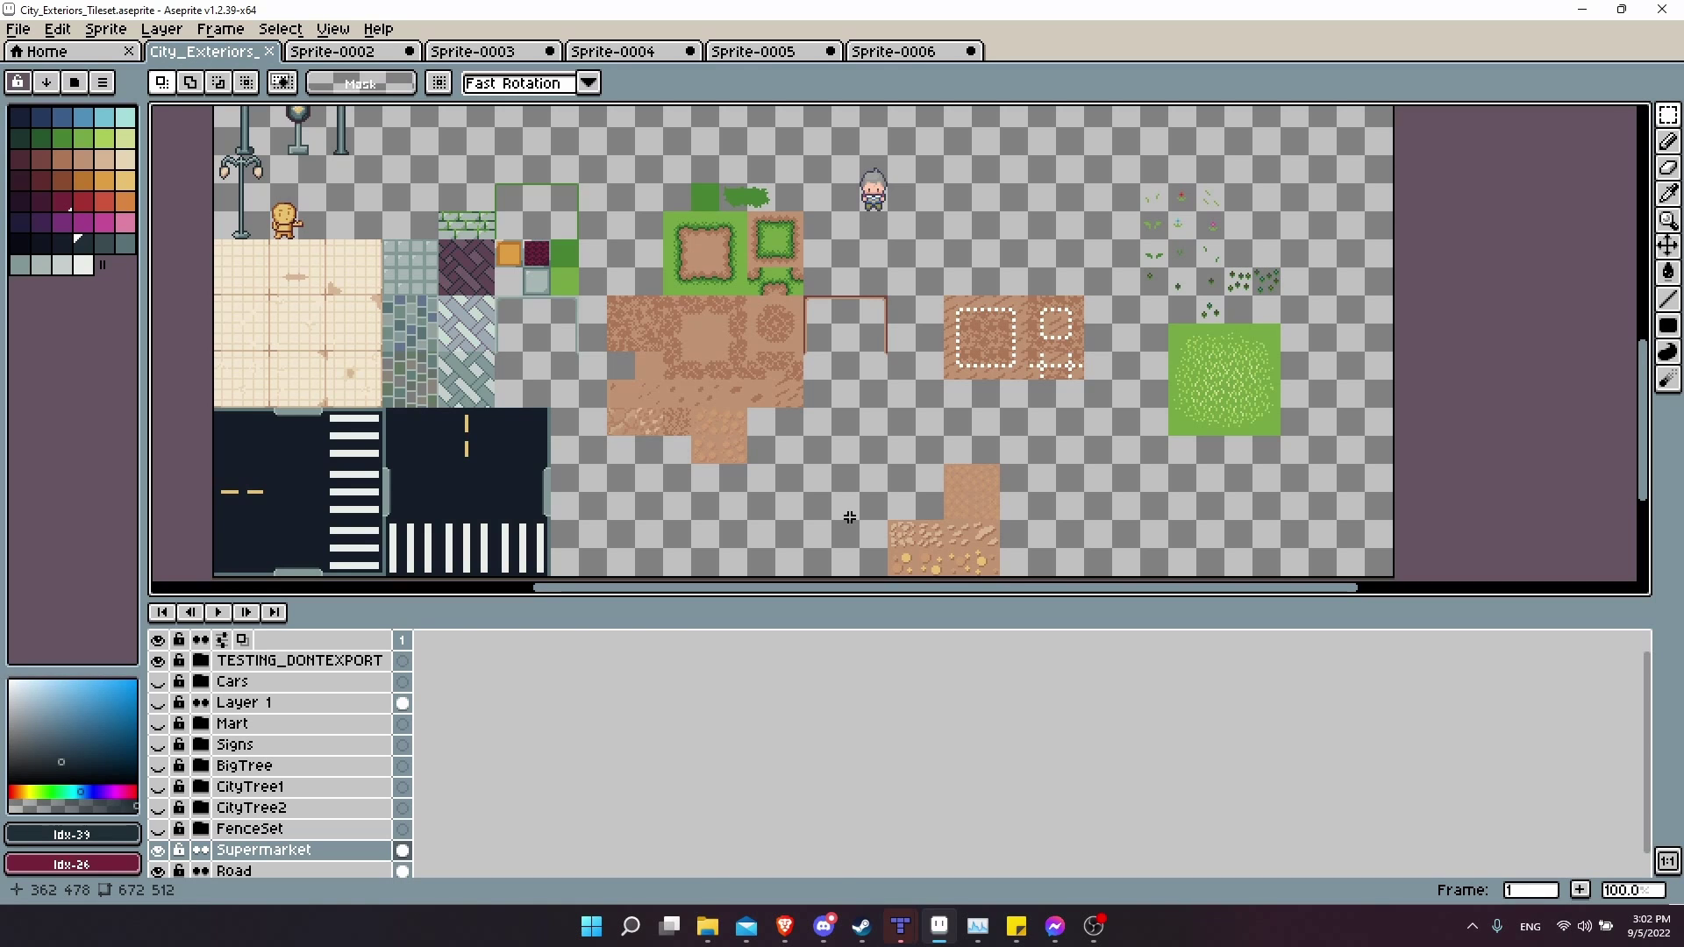
{"action": "key", "text": "alt+Tab"}
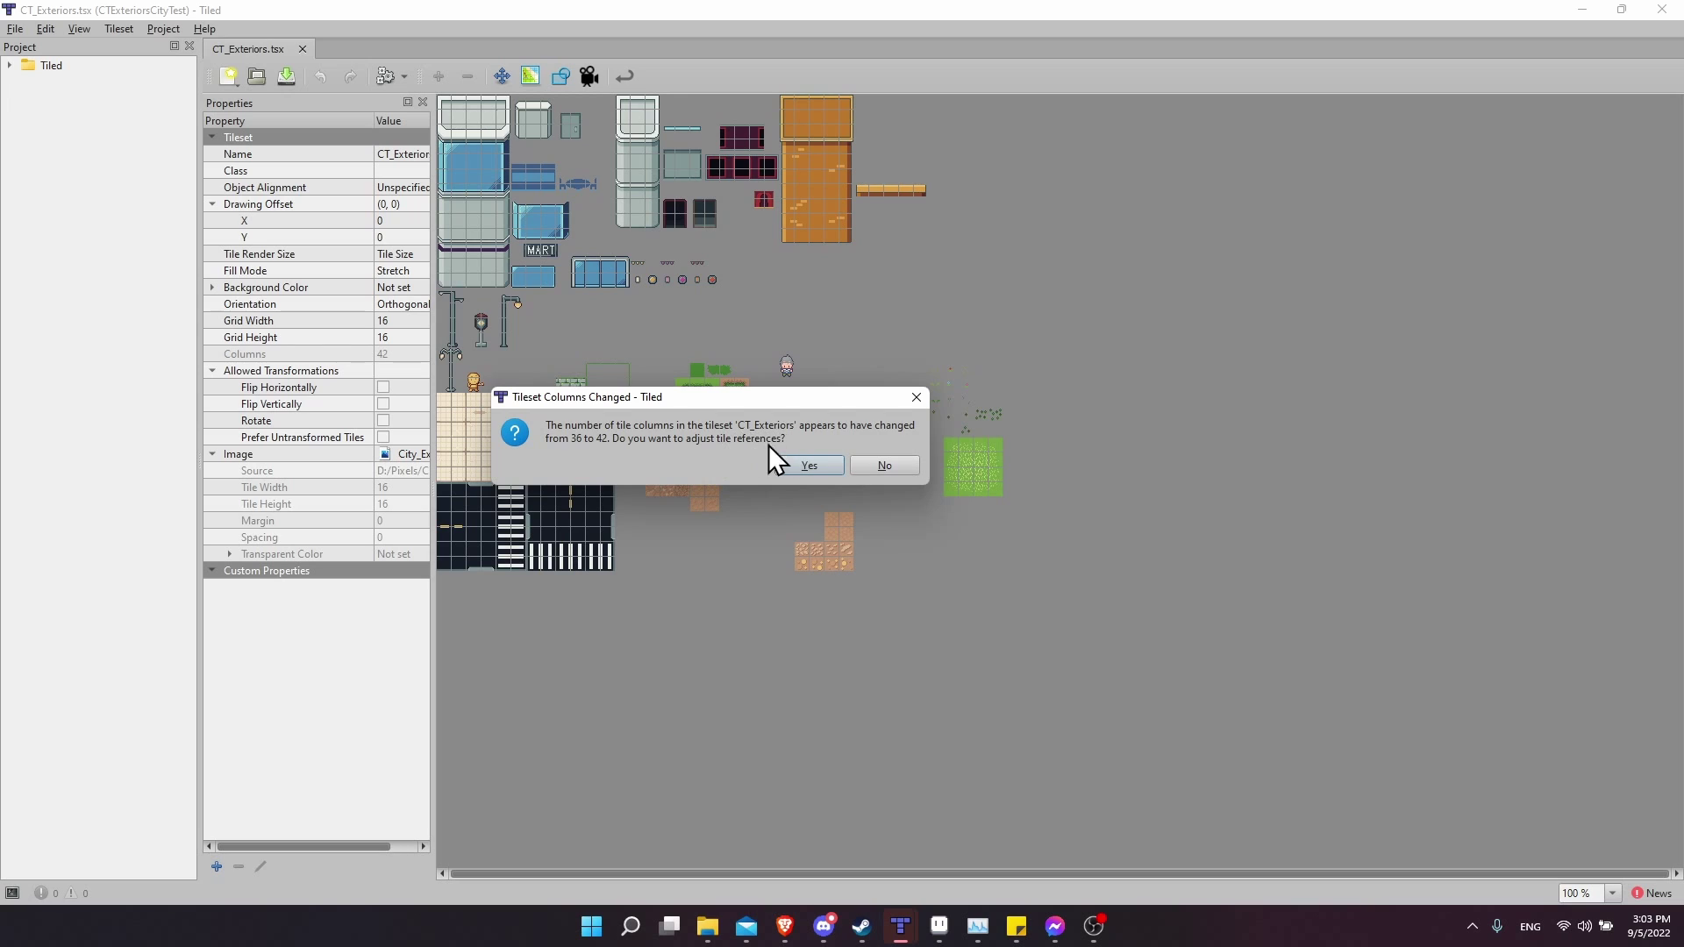
{"action": "left_click", "coordinate": [834, 472]}
{"action": "left_click", "coordinate": [834, 471]}
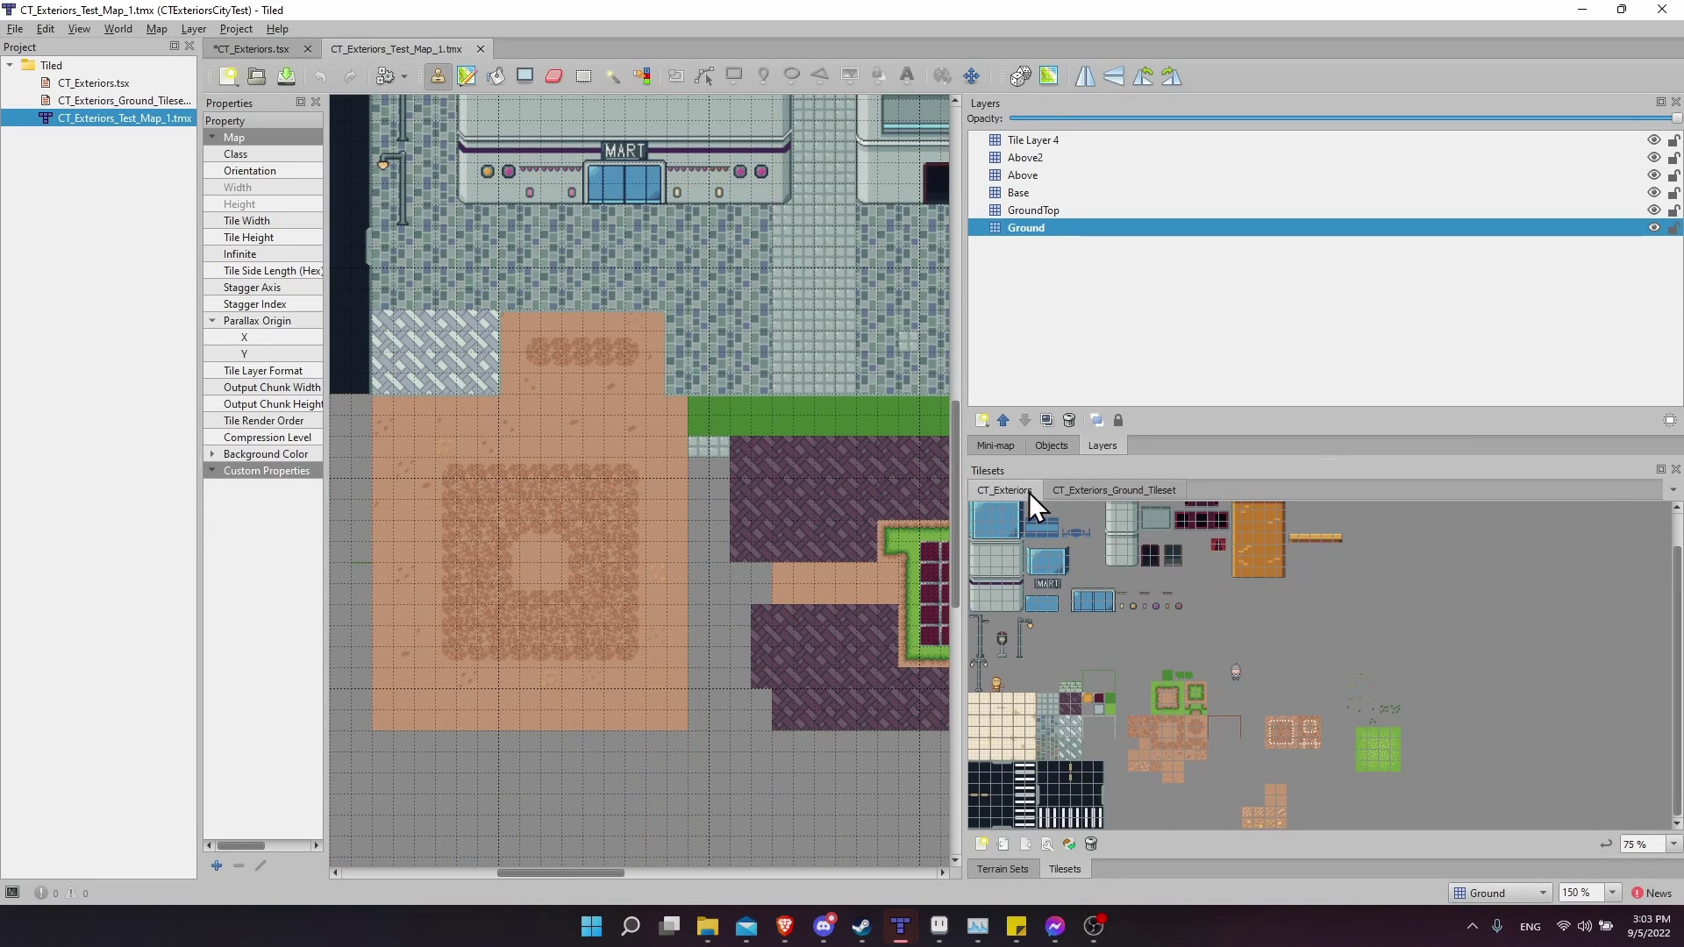
Examine the test map in Tiled, from the mart and dirt area across to the grass beside the orange building.
{"action": "key", "text": "alt+Tab"}
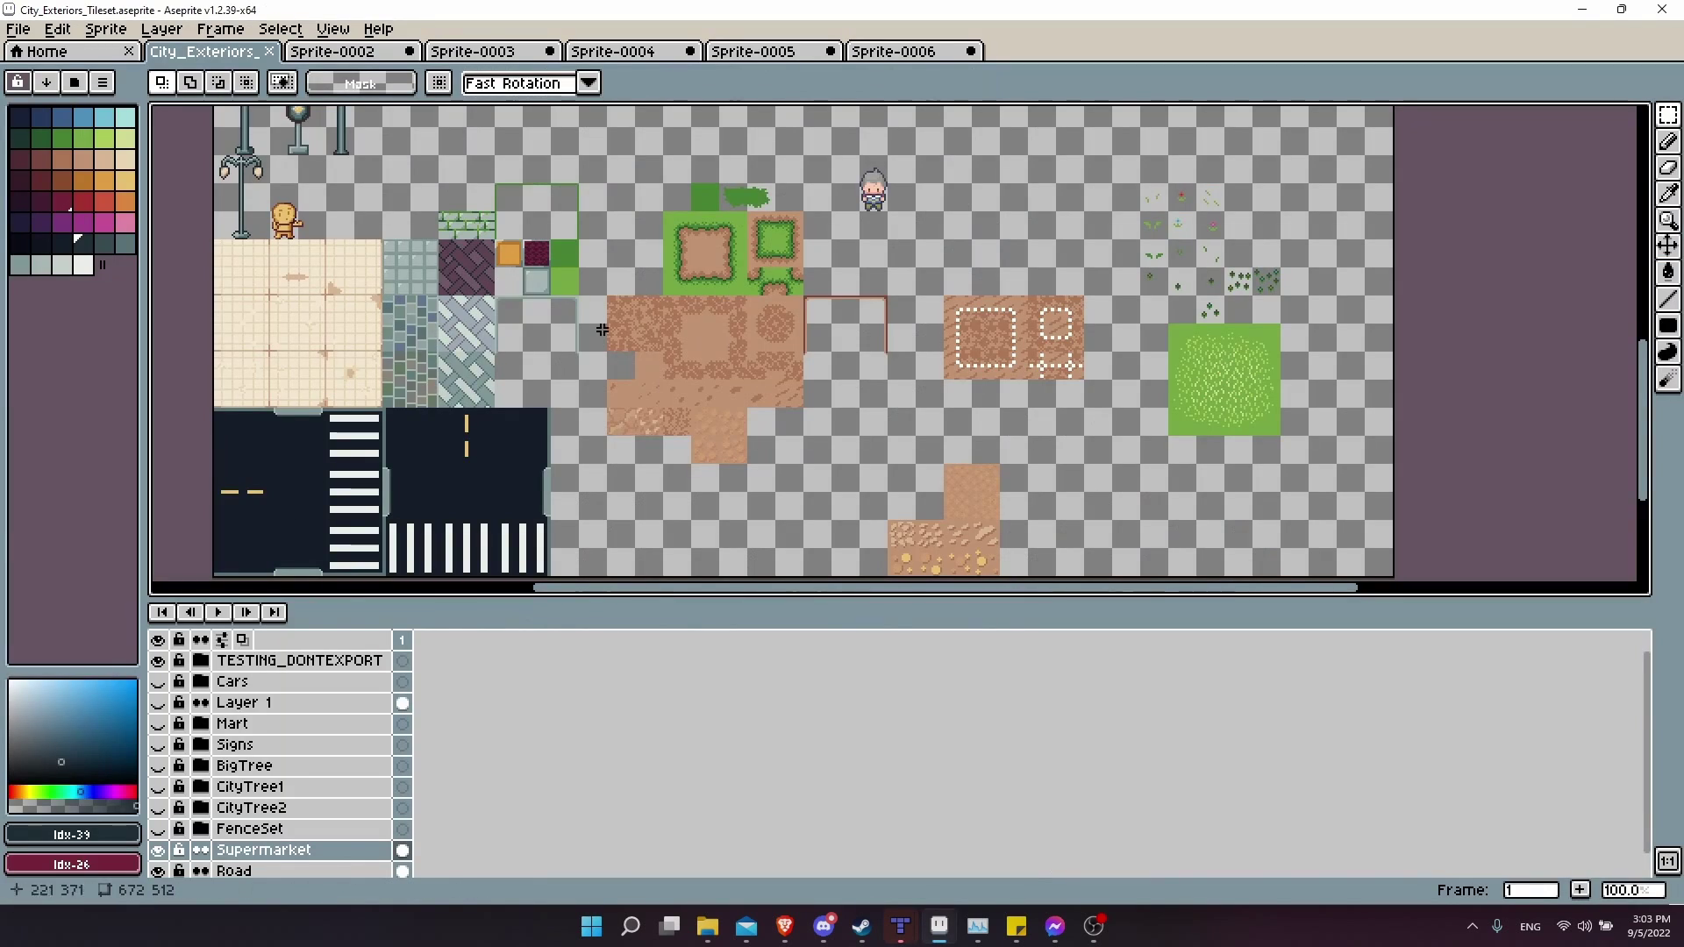
{"action": "key", "text": "alt+Tab"}
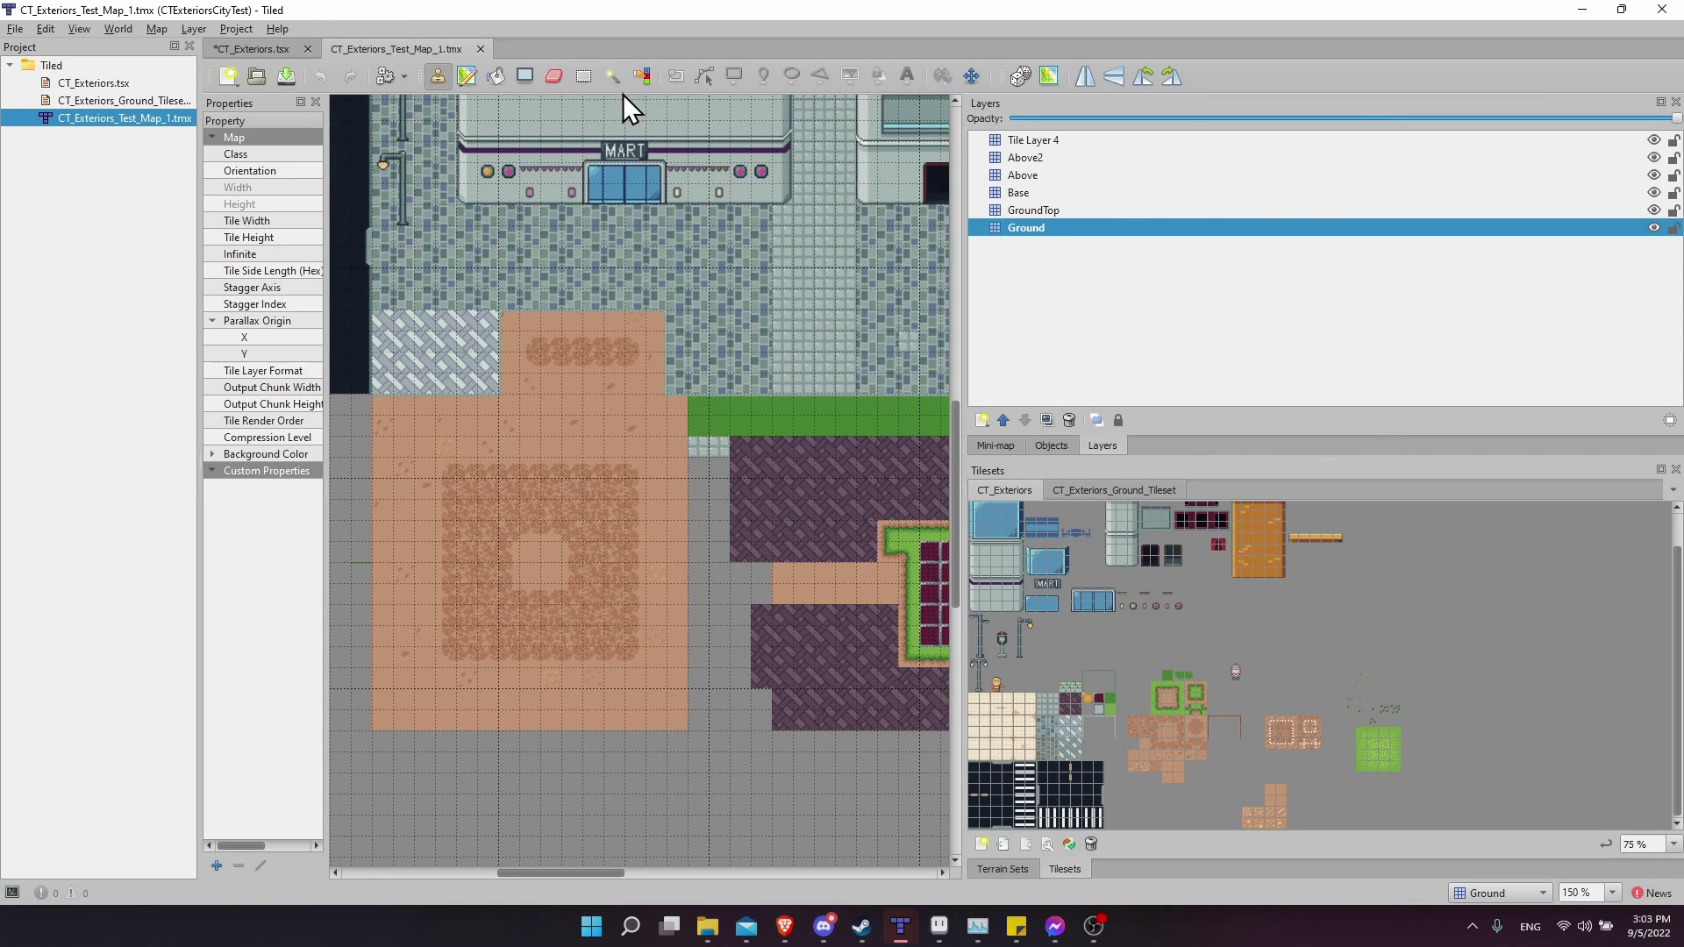
{"action": "scroll", "coordinate": [787, 450], "scroll_direction": "up", "scroll_amount": 4}
{"action": "scroll", "coordinate": [612, 225], "scroll_direction": "right", "scroll_amount": 4}
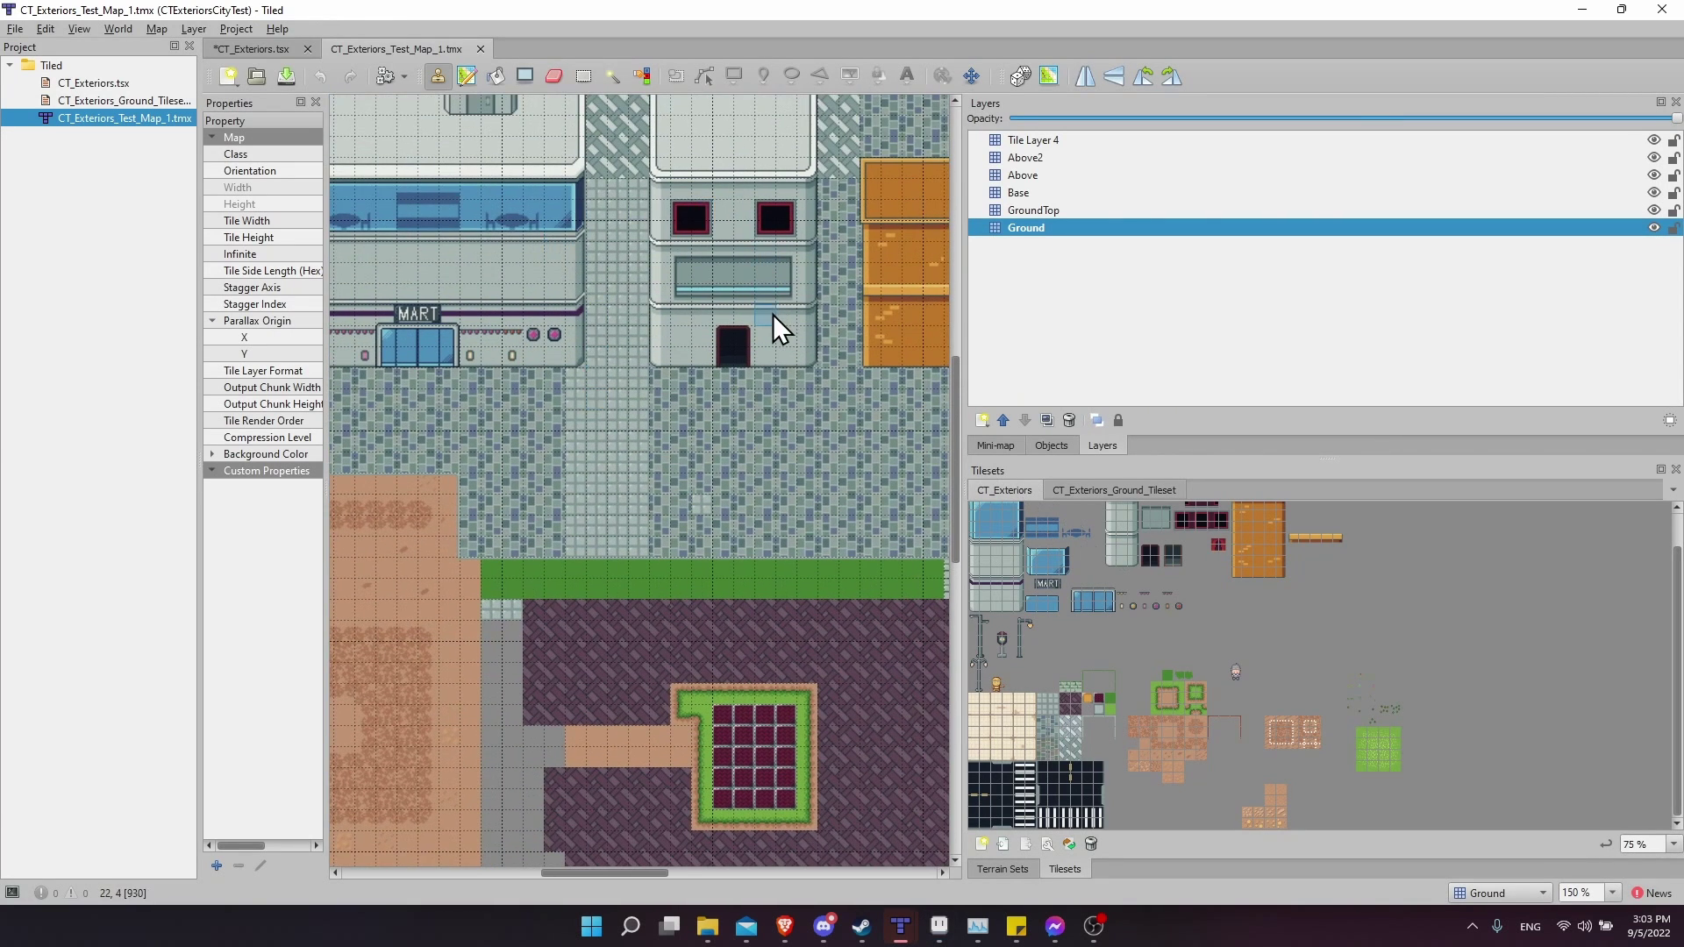
{"action": "left_click_drag", "start_coordinate": [778, 274], "coordinate": [654, 421]}
{"action": "left_click_drag", "start_coordinate": [725, 512], "coordinate": [620, 402]}
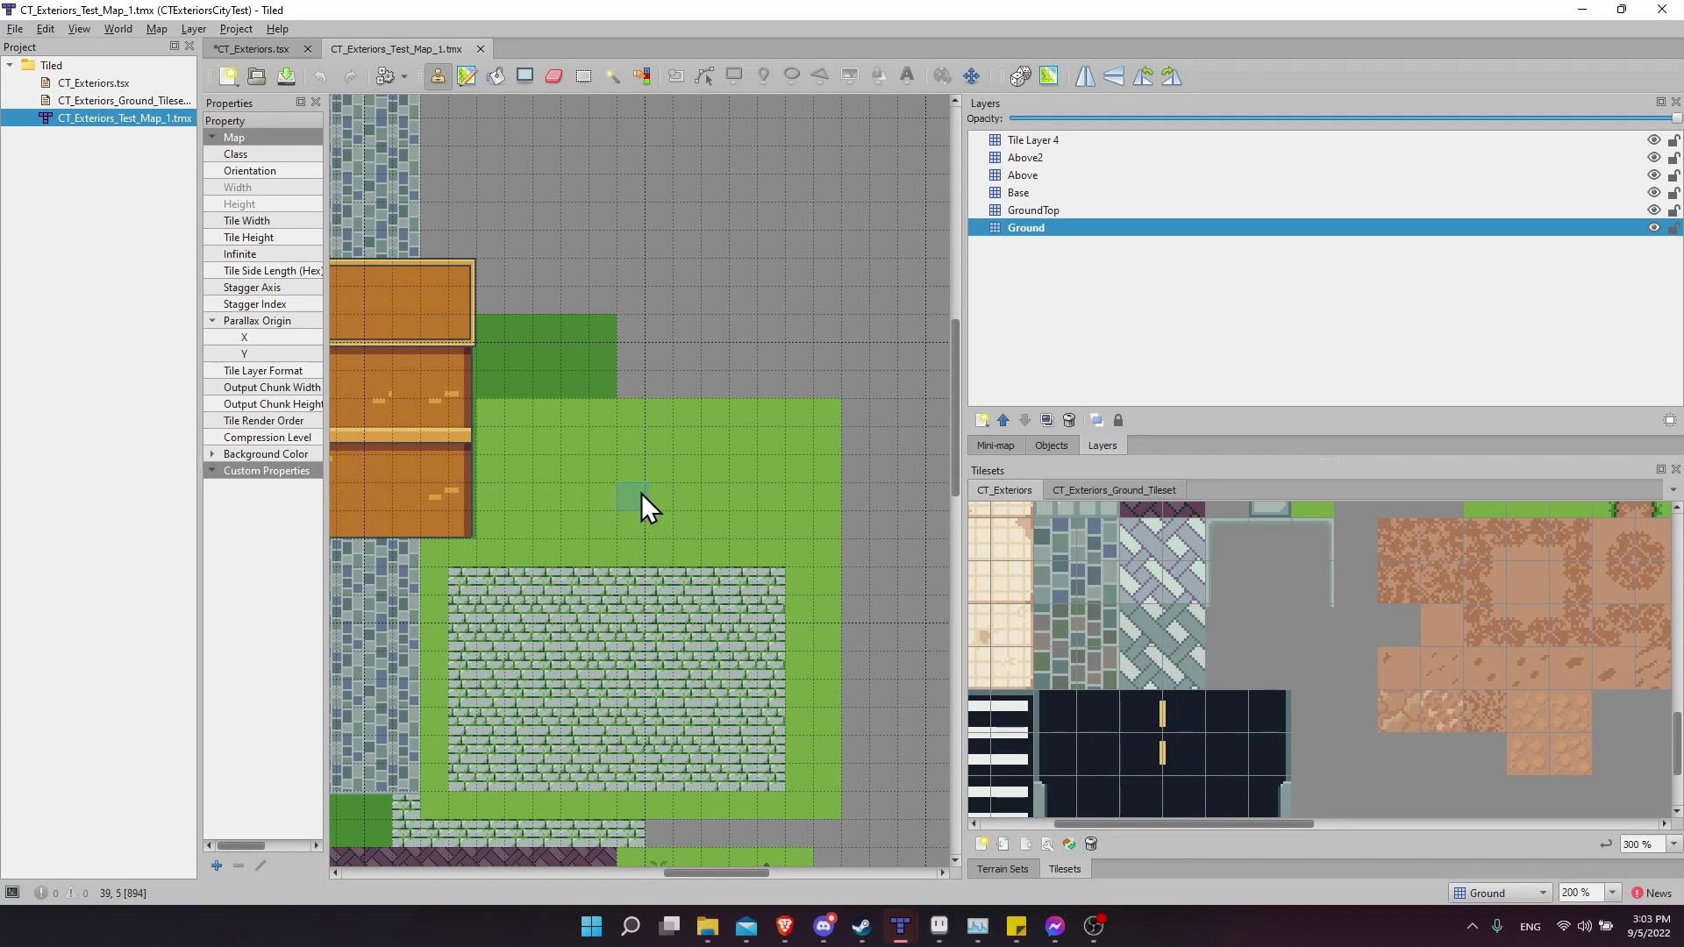
{"action": "left_click_drag", "start_coordinate": [748, 457], "coordinate": [729, 539]}
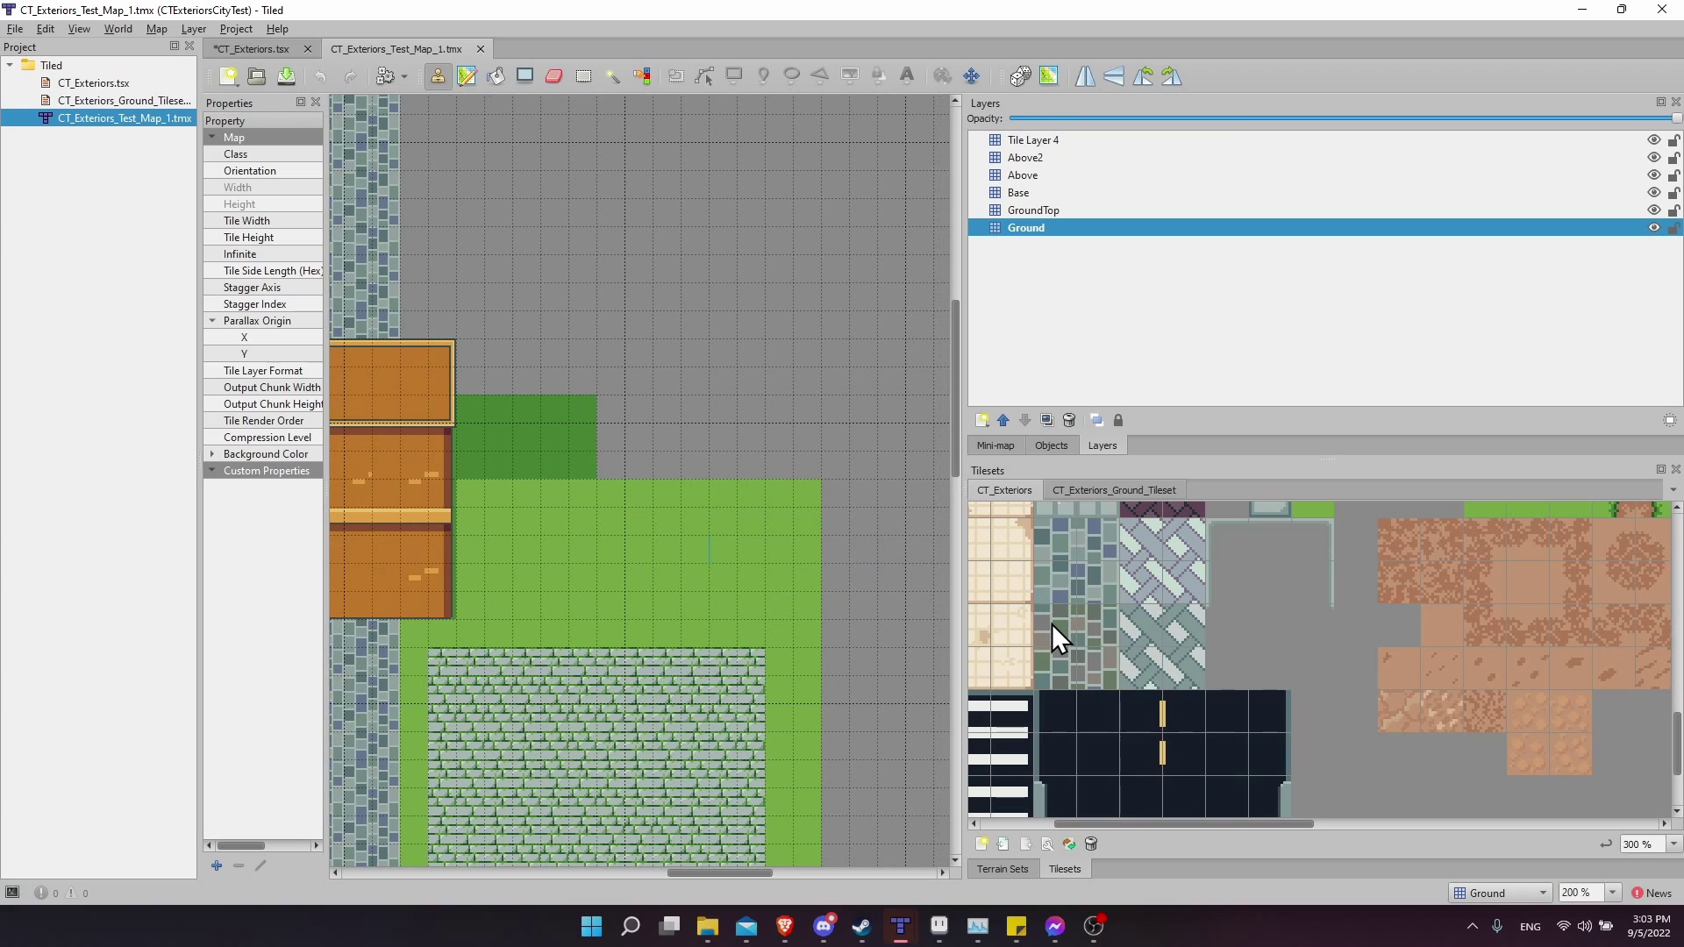
Fill a 9 × 8 tile rectangle on the Ground layer above the grass with the 2 × 2 green-grey cobblestone block, and save the map.
{"action": "left_click_drag", "start_coordinate": [1051, 623], "coordinate": [1087, 659]}
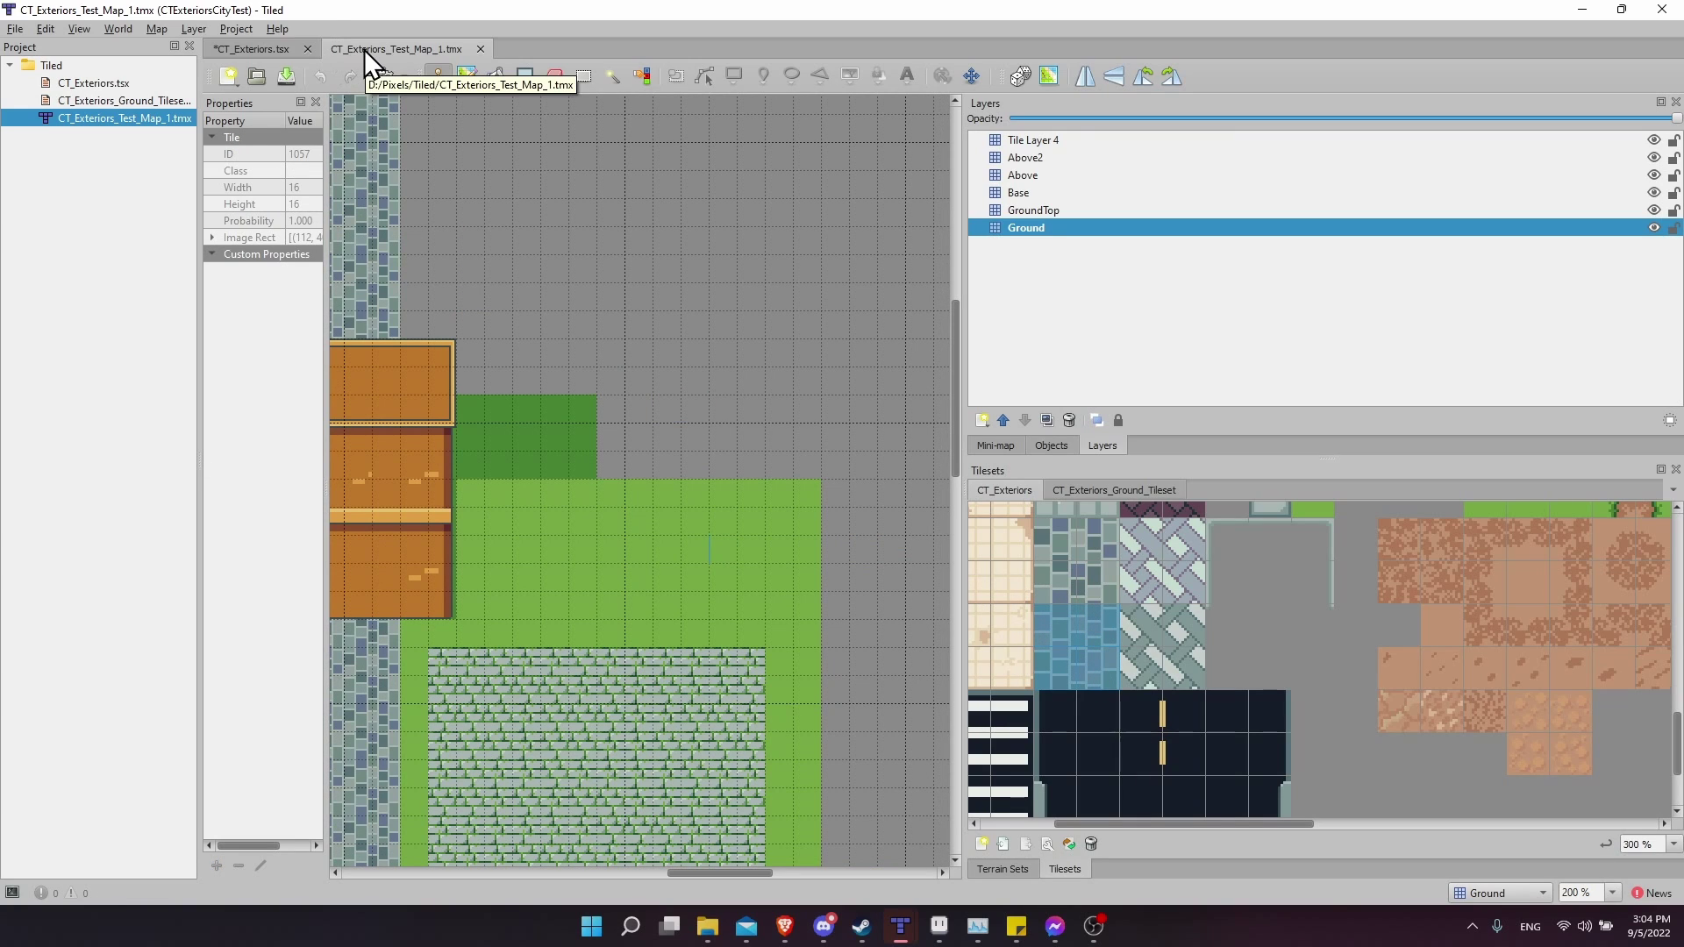
{"action": "left_click_drag", "start_coordinate": [683, 351], "coordinate": [749, 409]}
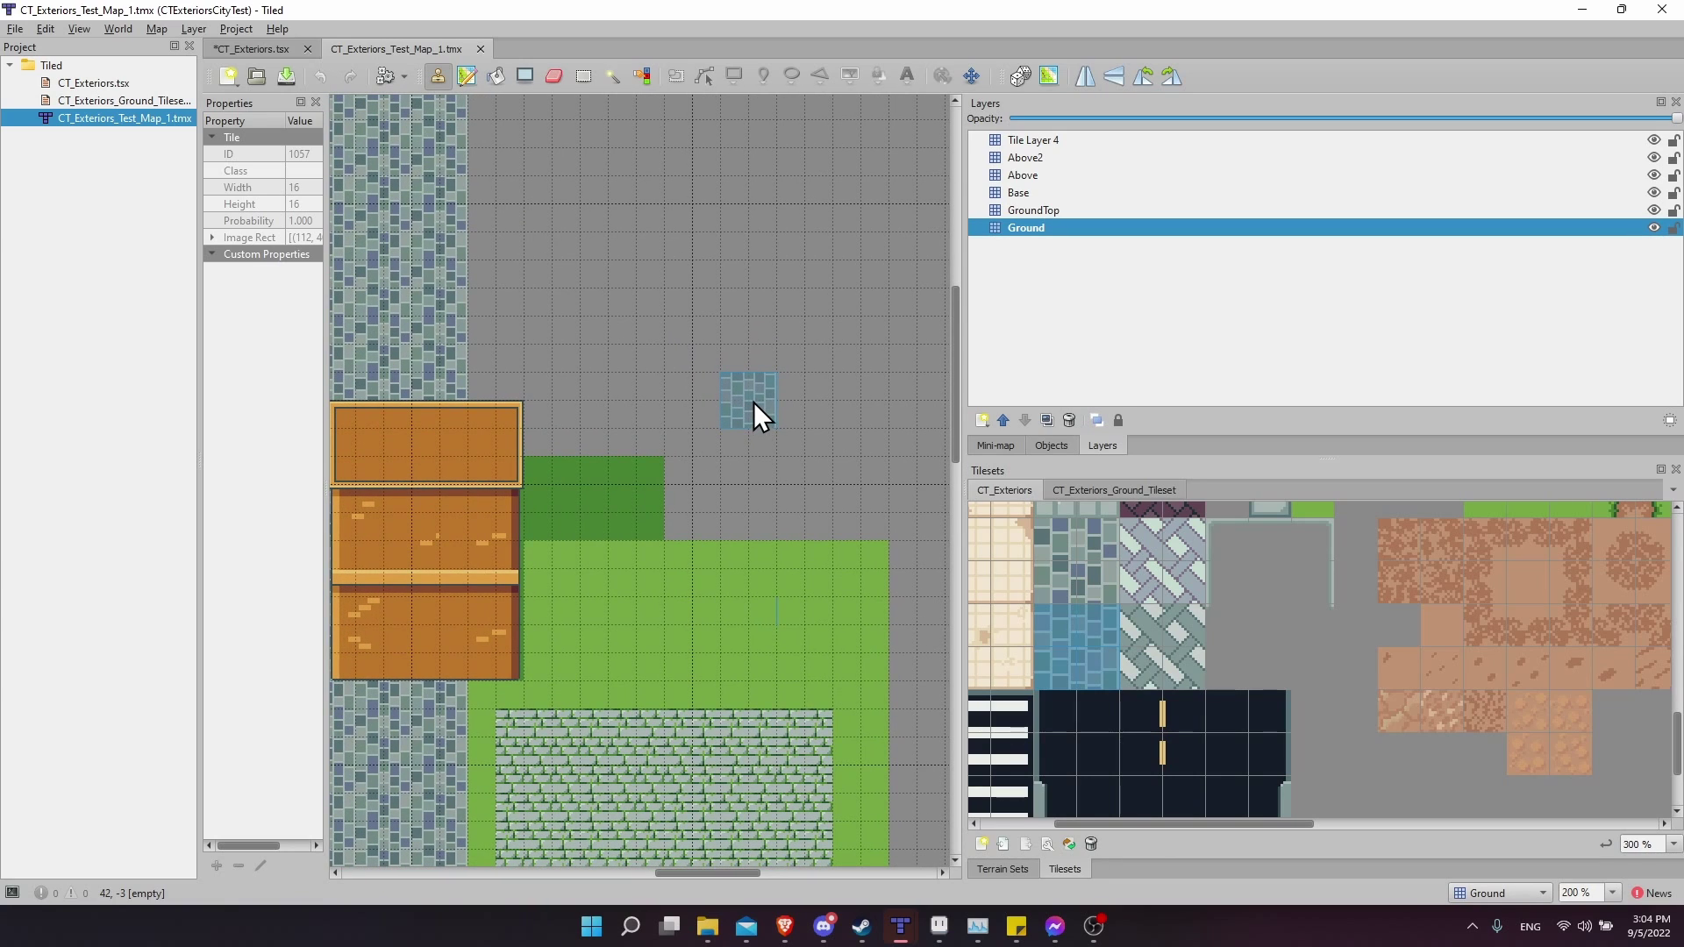
{"action": "scroll", "coordinate": [759, 414], "scroll_direction": "right", "scroll_amount": 1}
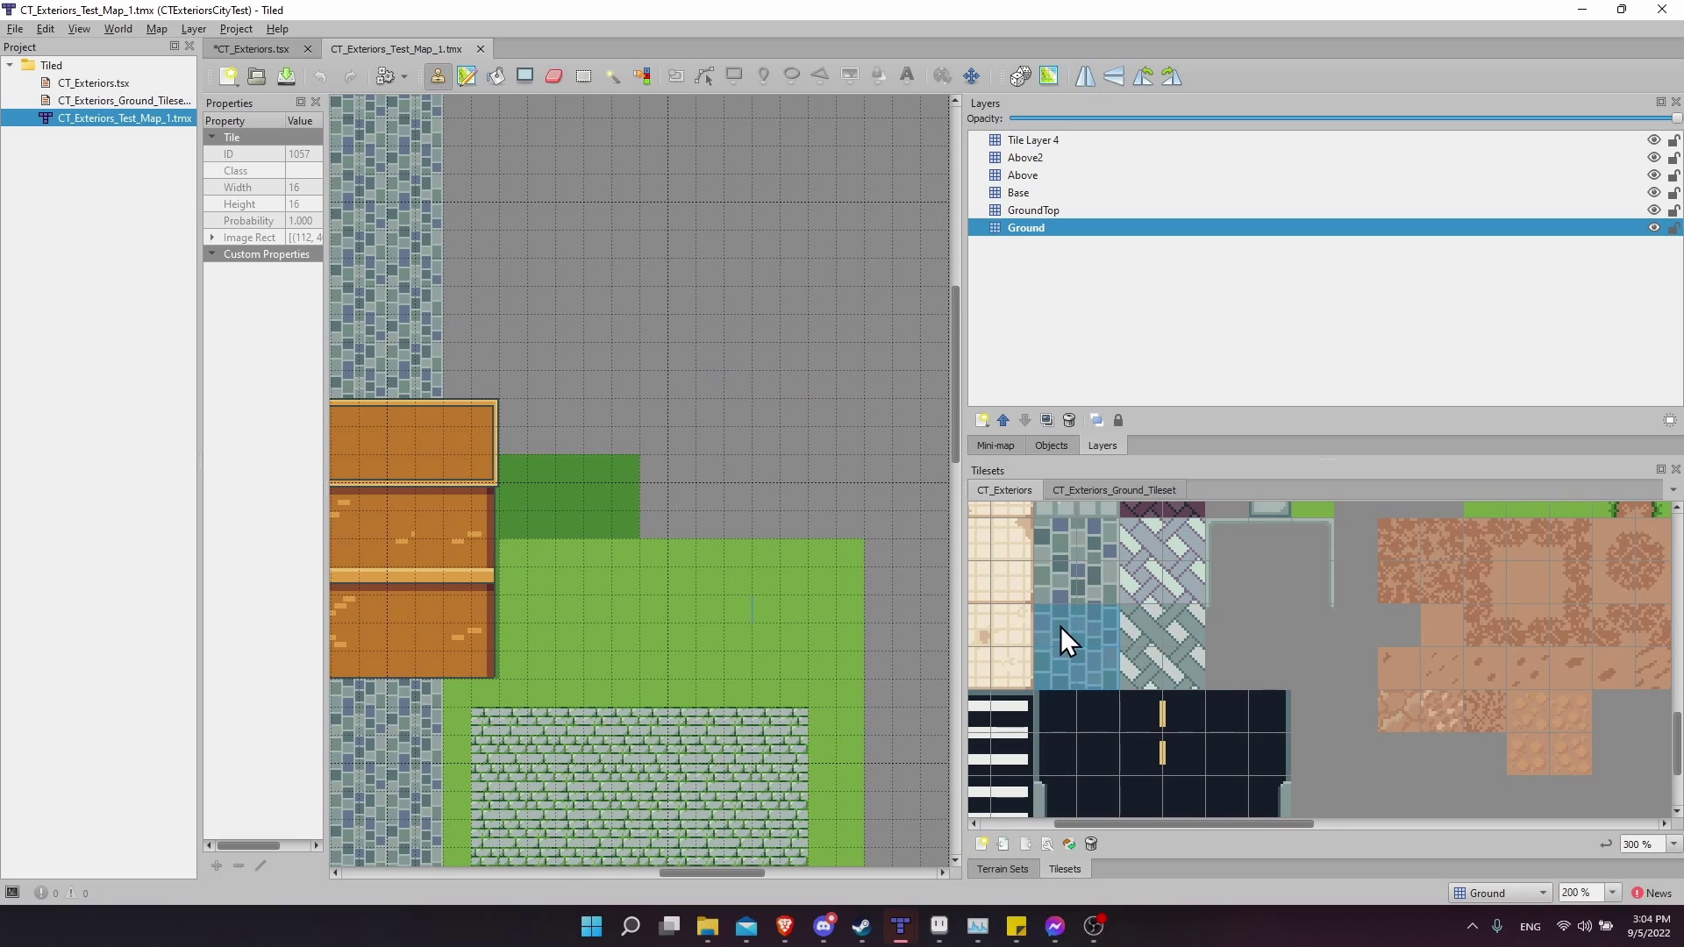
{"action": "left_click", "coordinate": [1060, 626]}
{"action": "scroll", "coordinate": [734, 302], "scroll_direction": "up", "scroll_amount": 1}
{"action": "scroll", "coordinate": [668, 368], "scroll_direction": "right", "scroll_amount": 3}
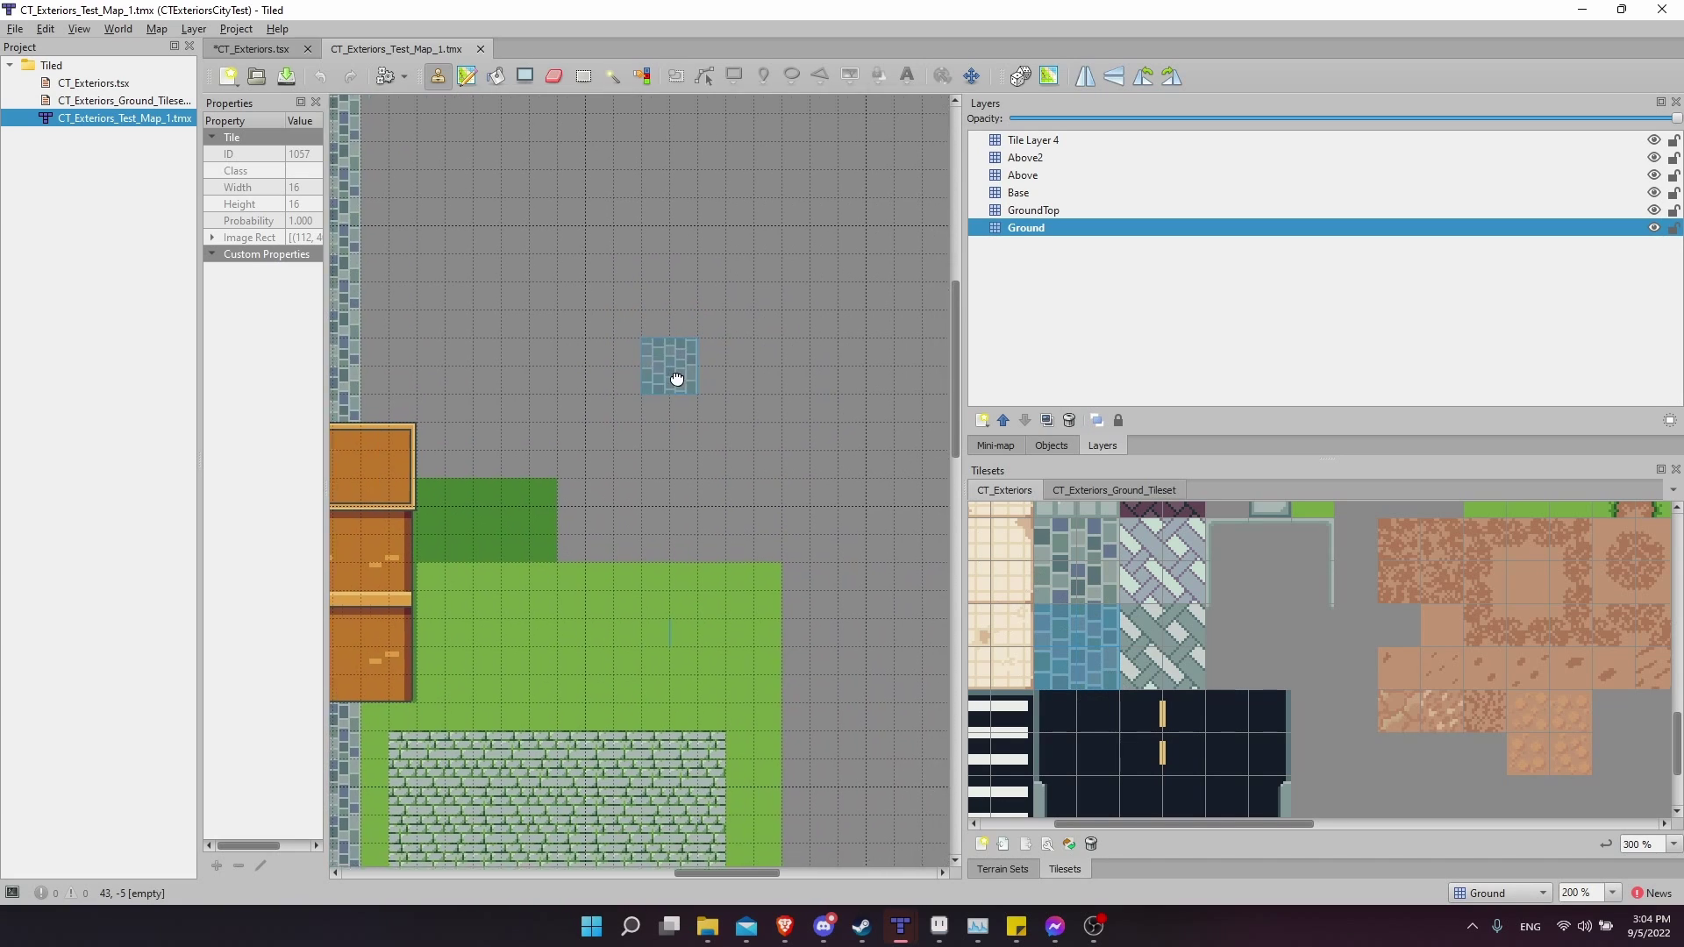
{"action": "left_click", "coordinate": [524, 77]}
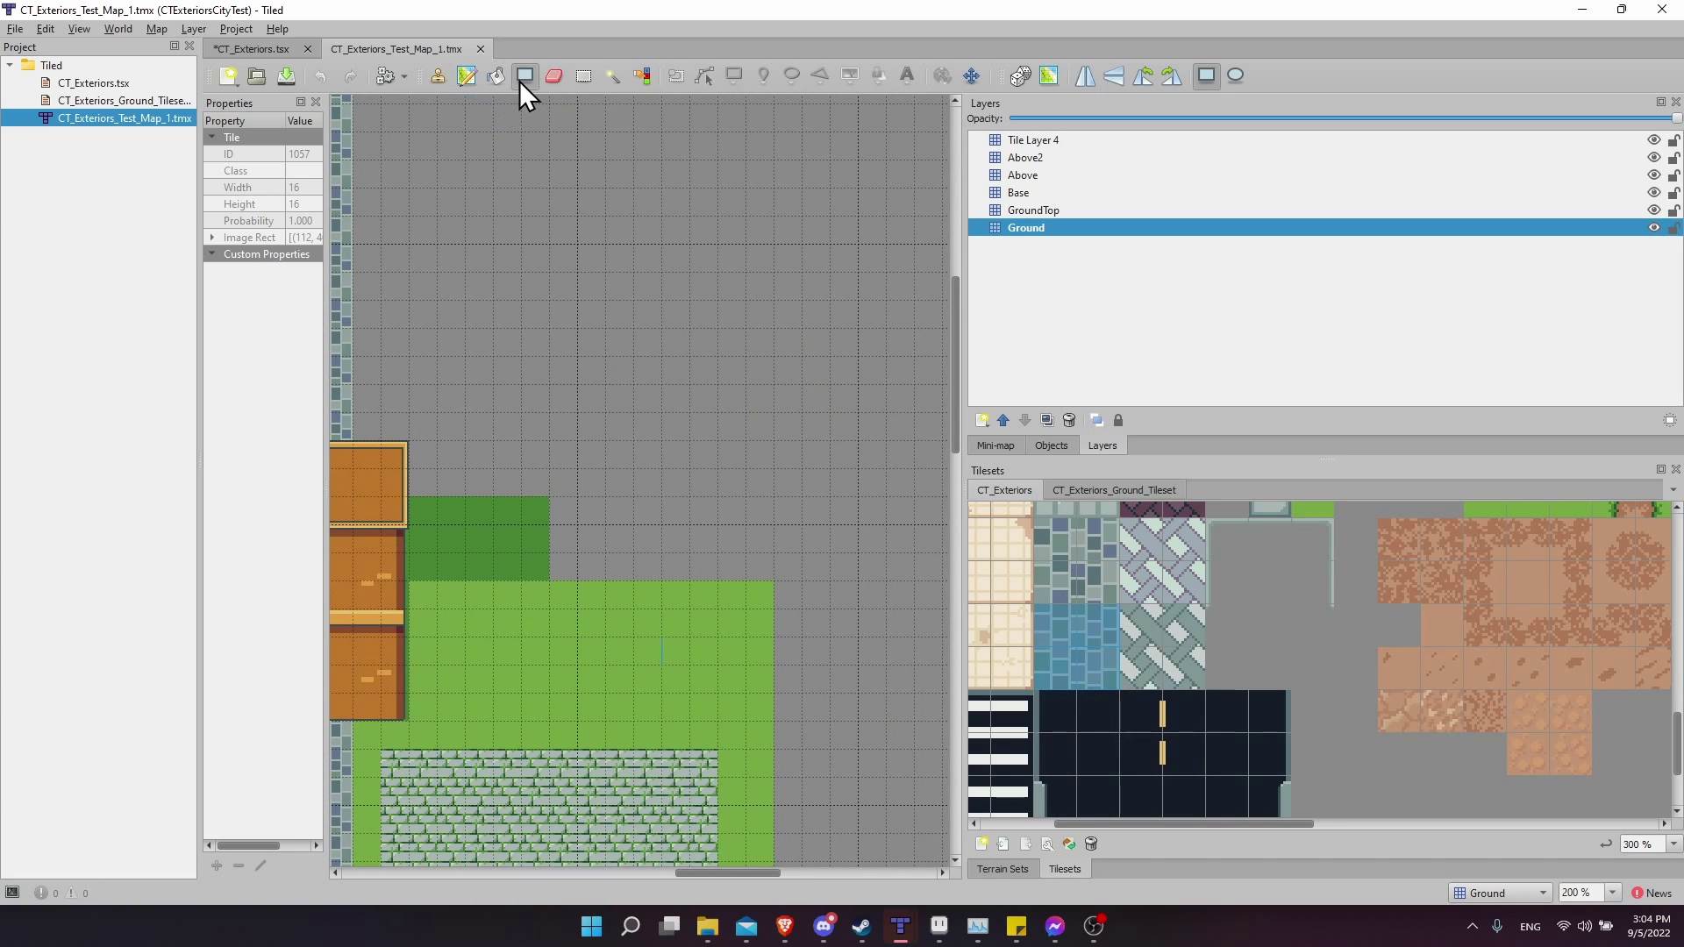
{"action": "left_click_drag", "start_coordinate": [632, 317], "coordinate": [779, 496]}
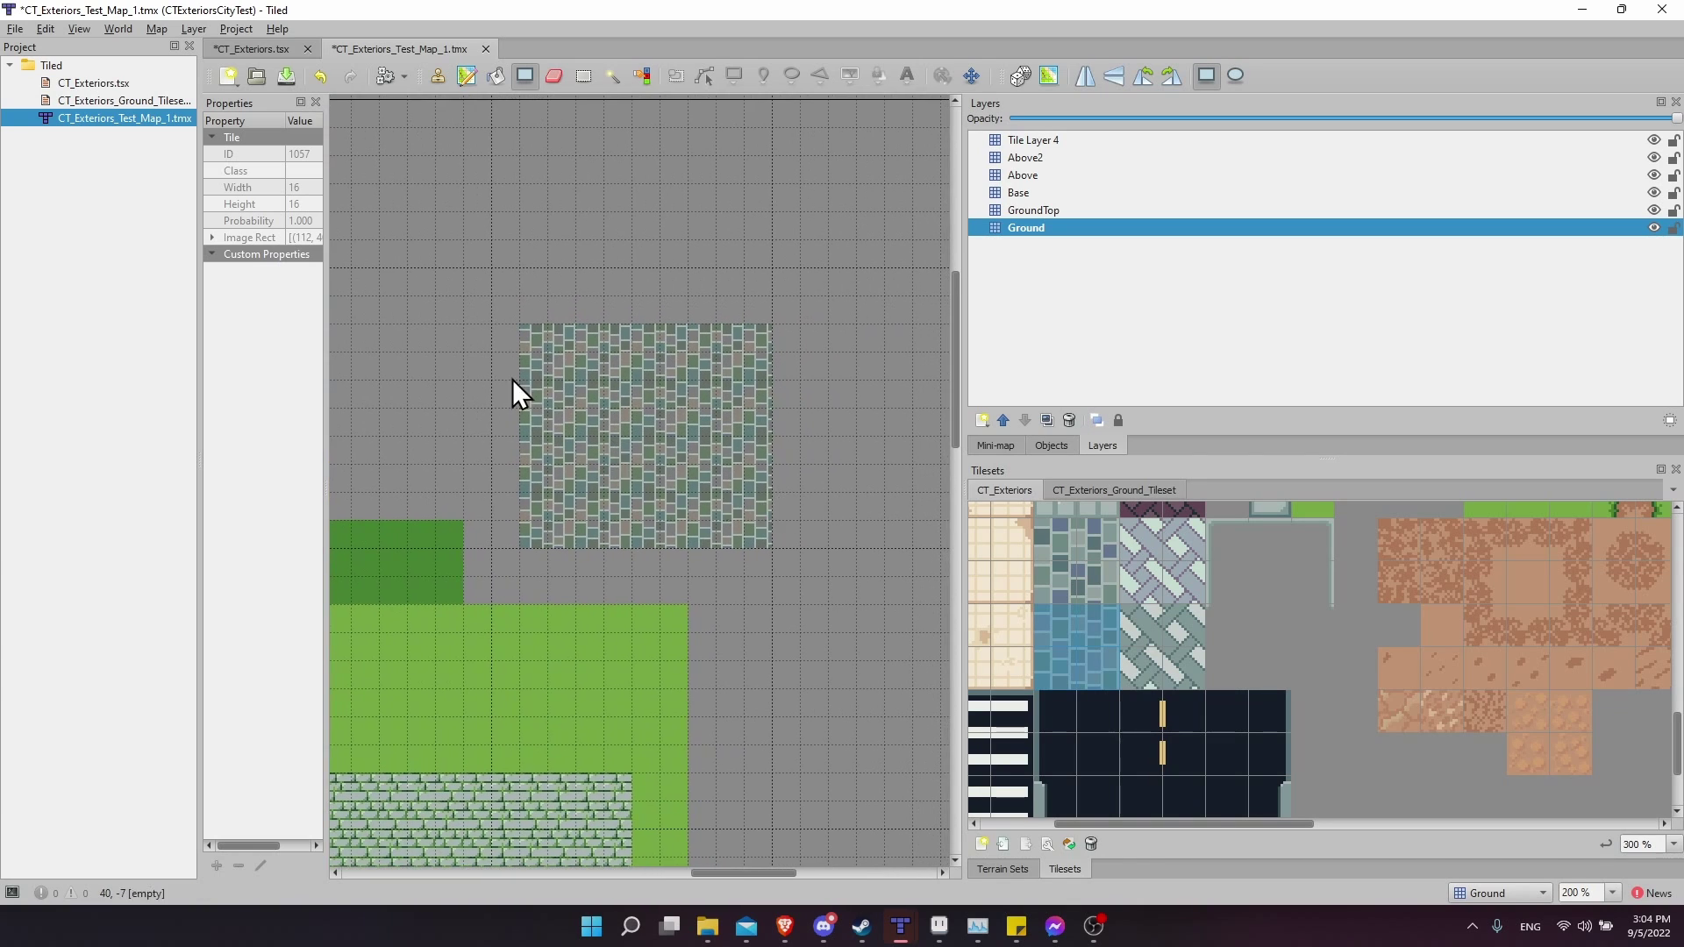
{"action": "scroll", "coordinate": [621, 375], "scroll_direction": "up", "scroll_amount": 2}
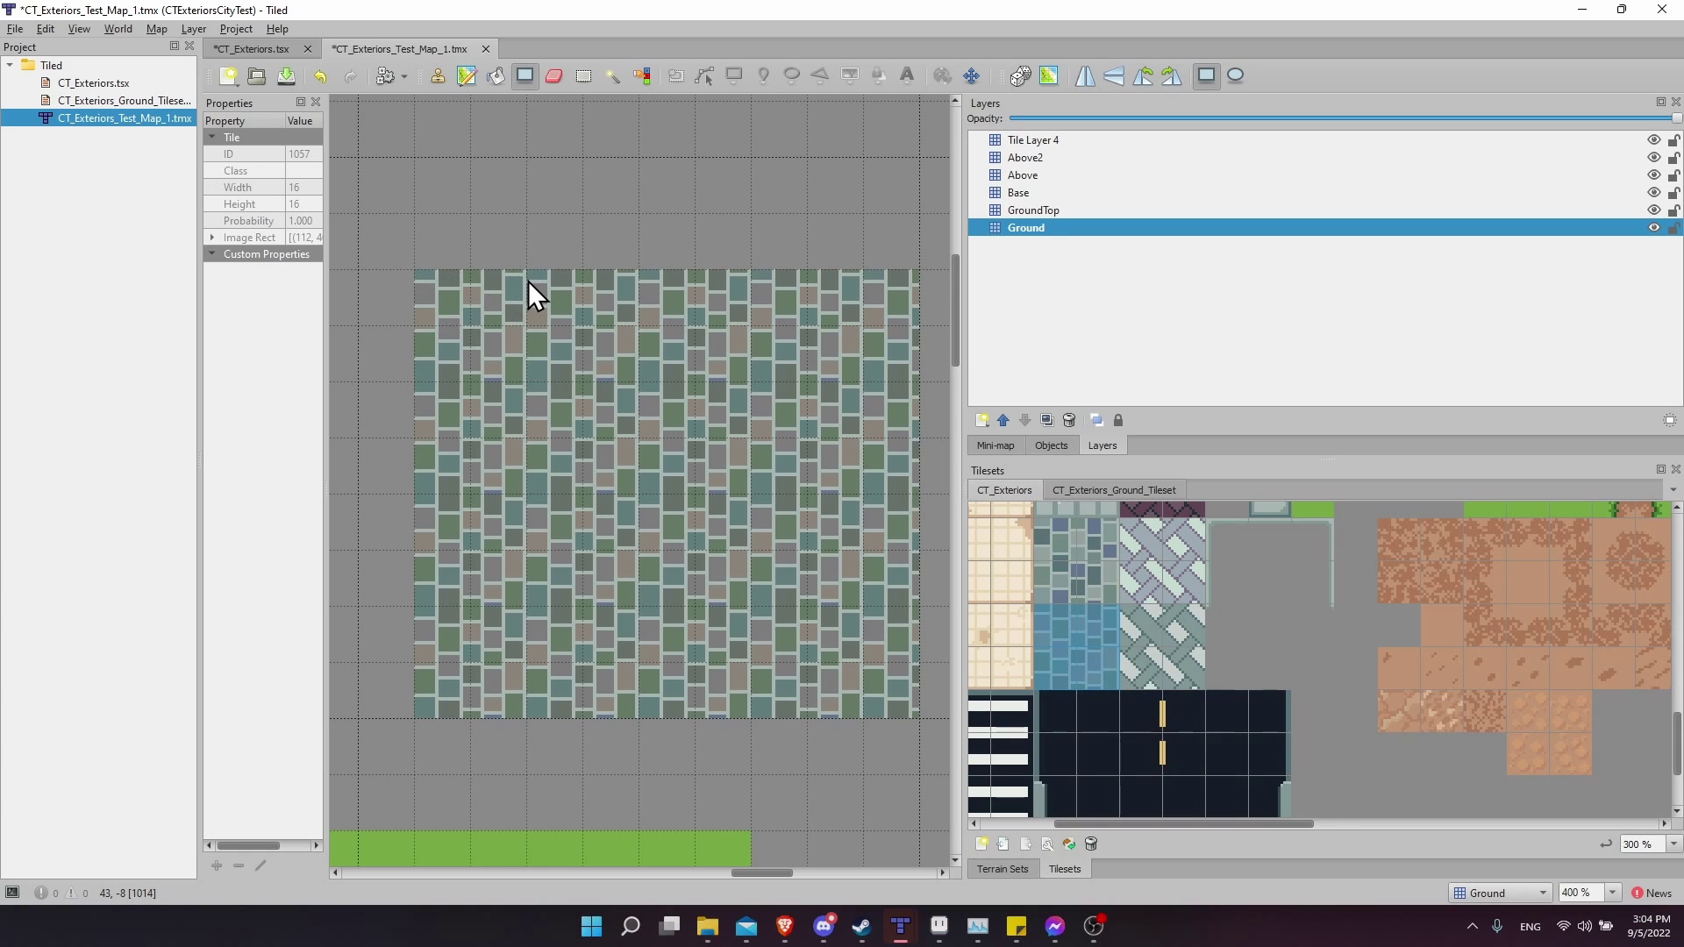
{"action": "key", "text": "ctrl+s"}
Switch to Aseprite to examine the cobblestone tiles in the City_Exteriors tileset, and return to the Tiled map.
{"action": "key", "text": "alt+Tab"}
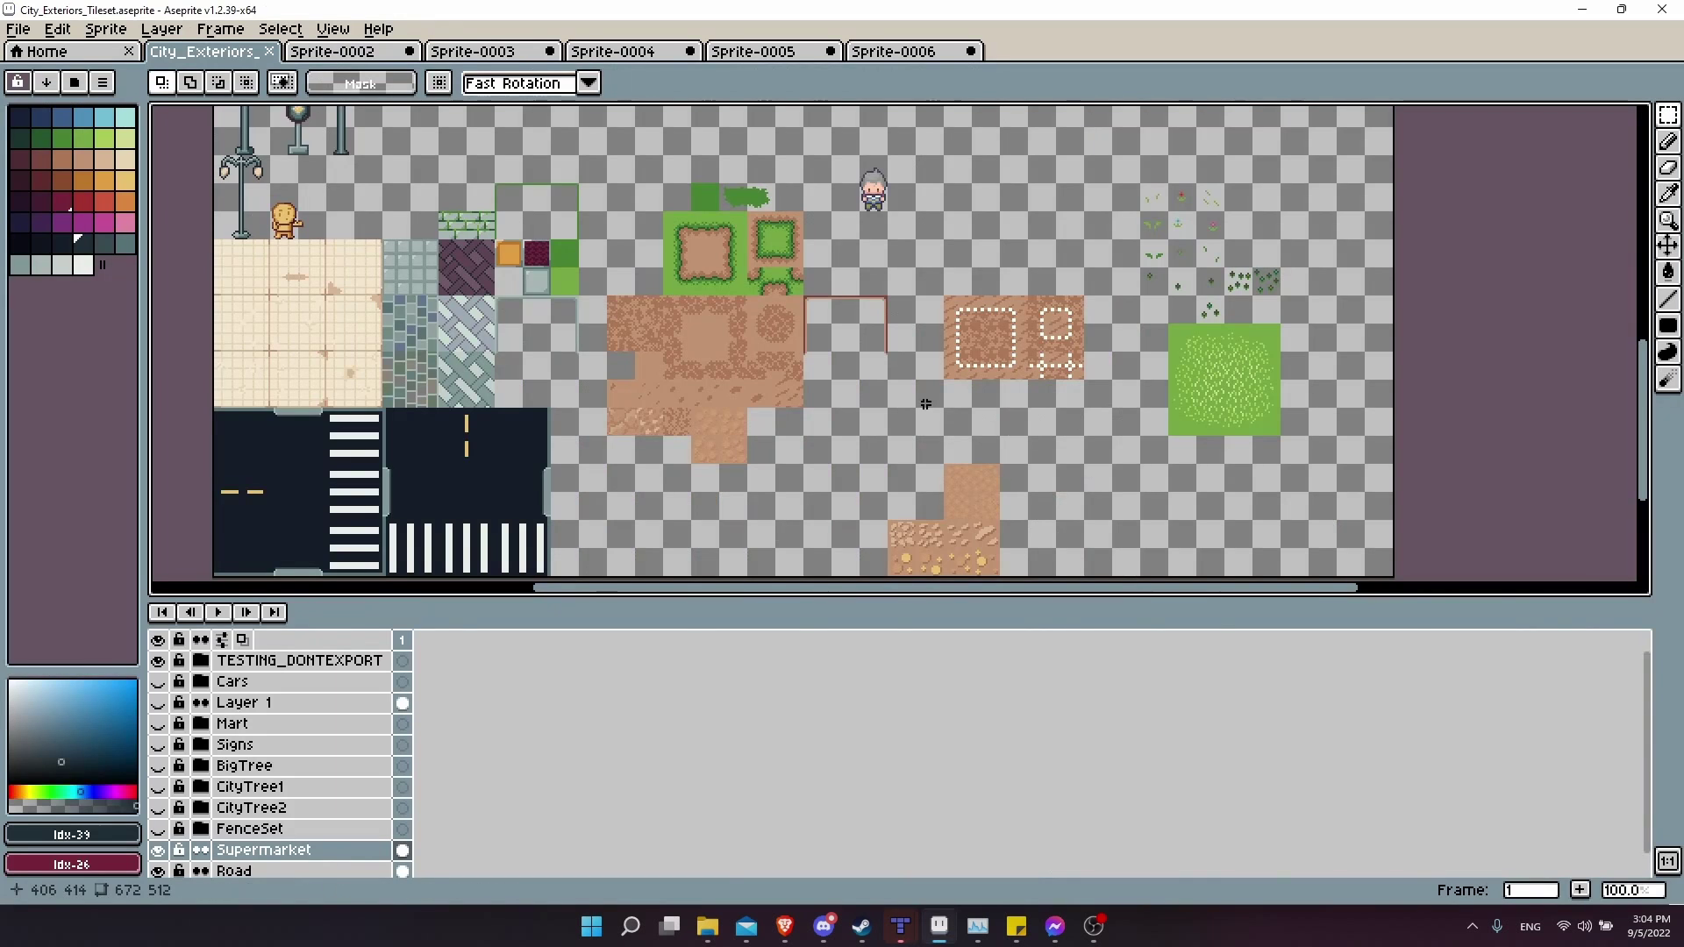
{"action": "left_click_drag", "start_coordinate": [488, 346], "coordinate": [771, 367]}
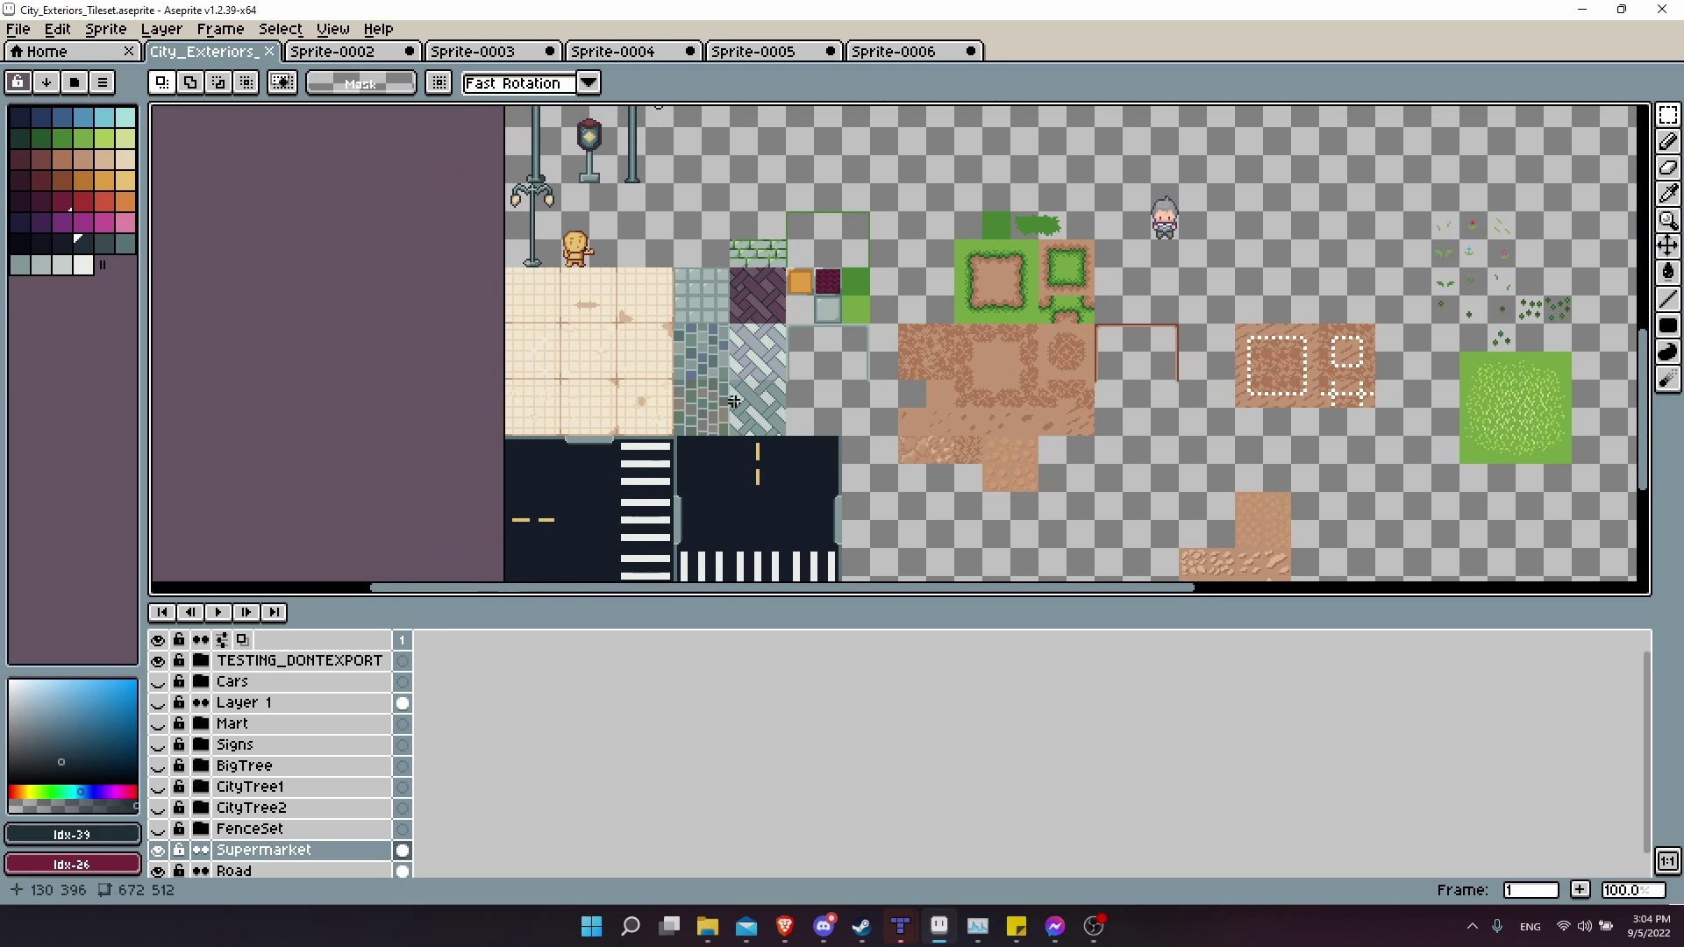
{"action": "scroll", "coordinate": [772, 367], "scroll_direction": "up", "scroll_amount": 5}
{"action": "key", "text": "alt+Tab"}
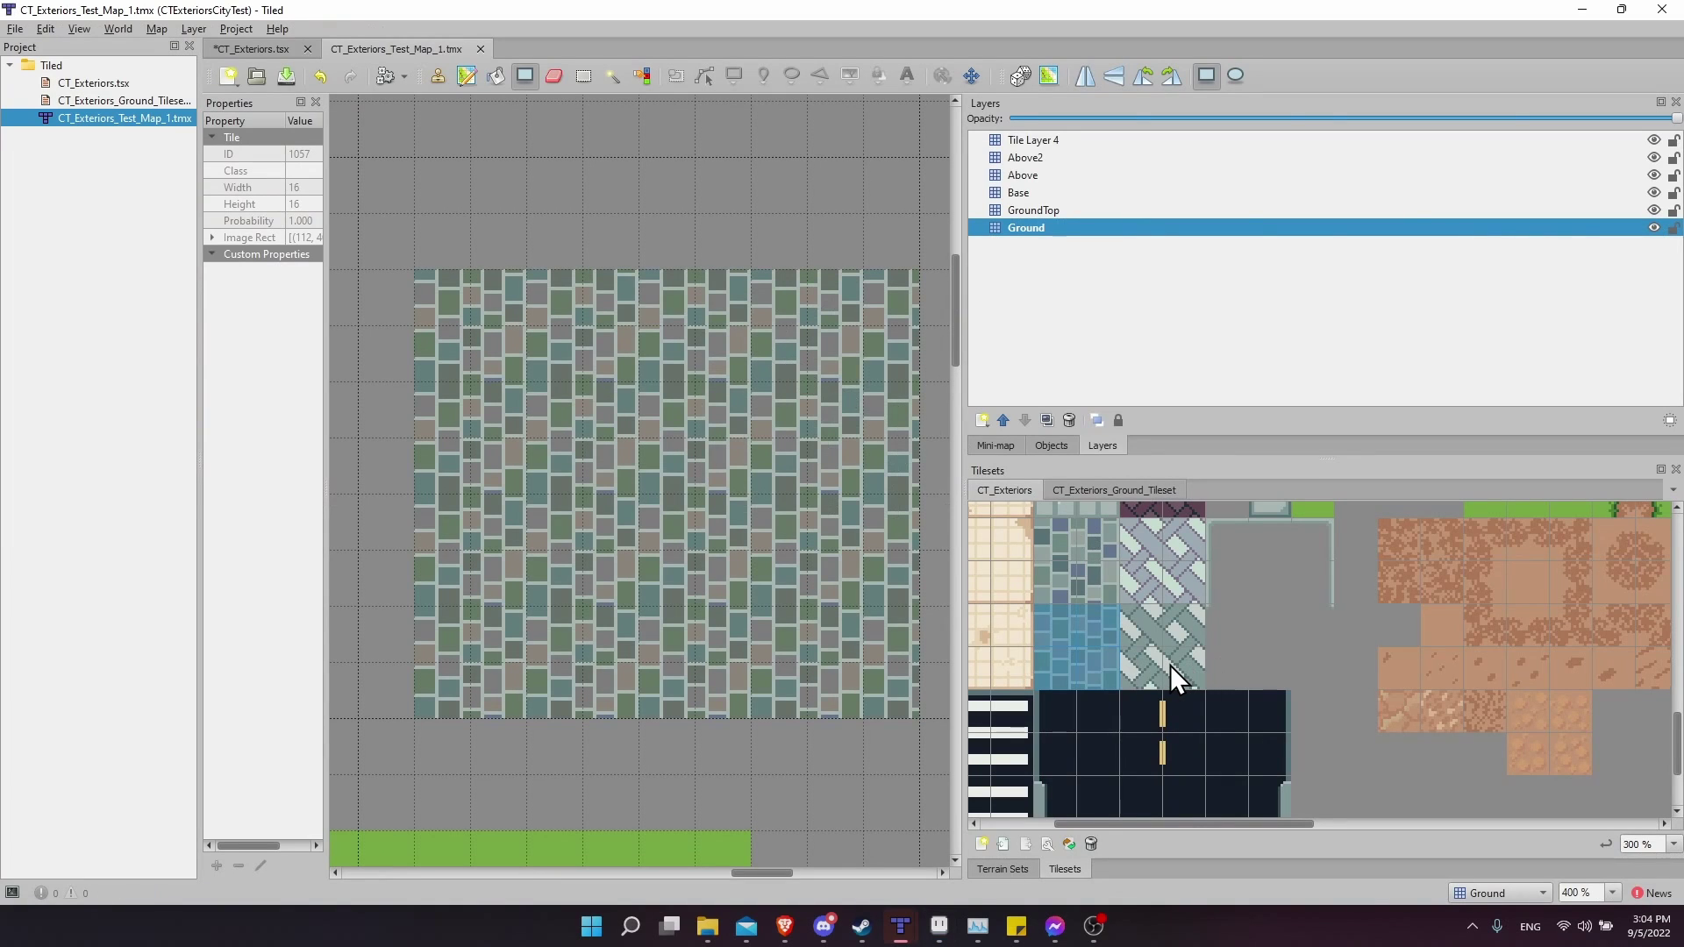
Switch to Aseprite and set the foreground colour to the cobblestone grey #7d7c7d and the background colour to palette purple Idx-31.
{"action": "key", "text": "alt+Tab"}
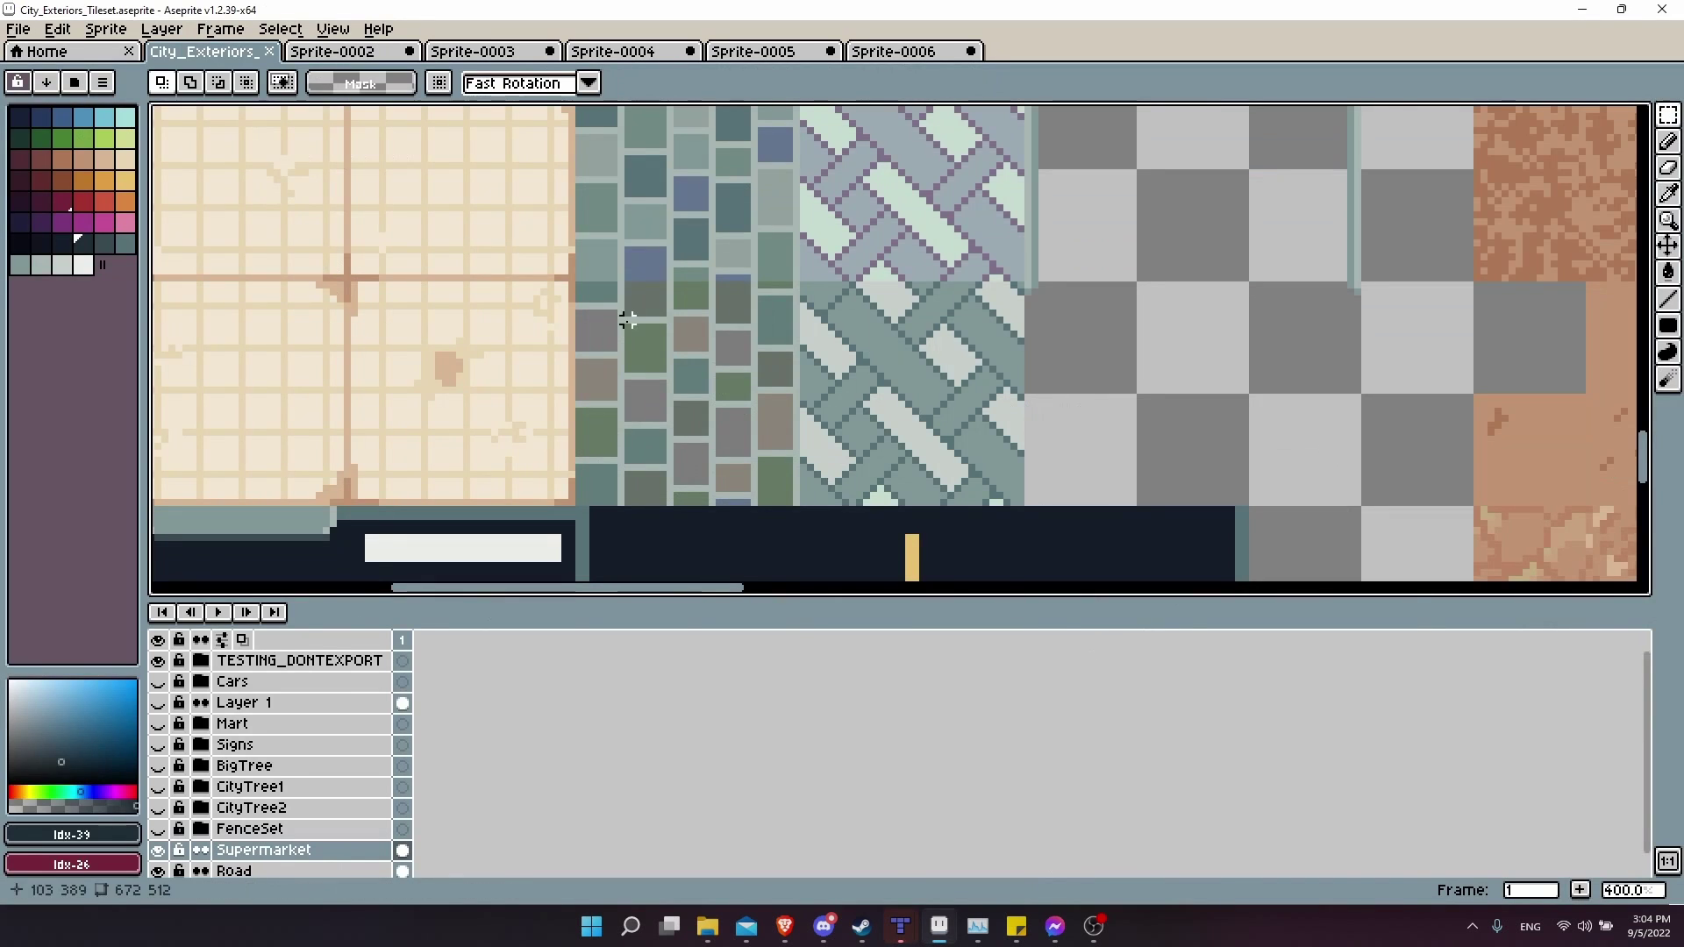
{"action": "left_click_drag", "start_coordinate": [752, 365], "coordinate": [826, 388]}
{"action": "scroll", "coordinate": [826, 388], "scroll_direction": "up", "scroll_amount": 2}
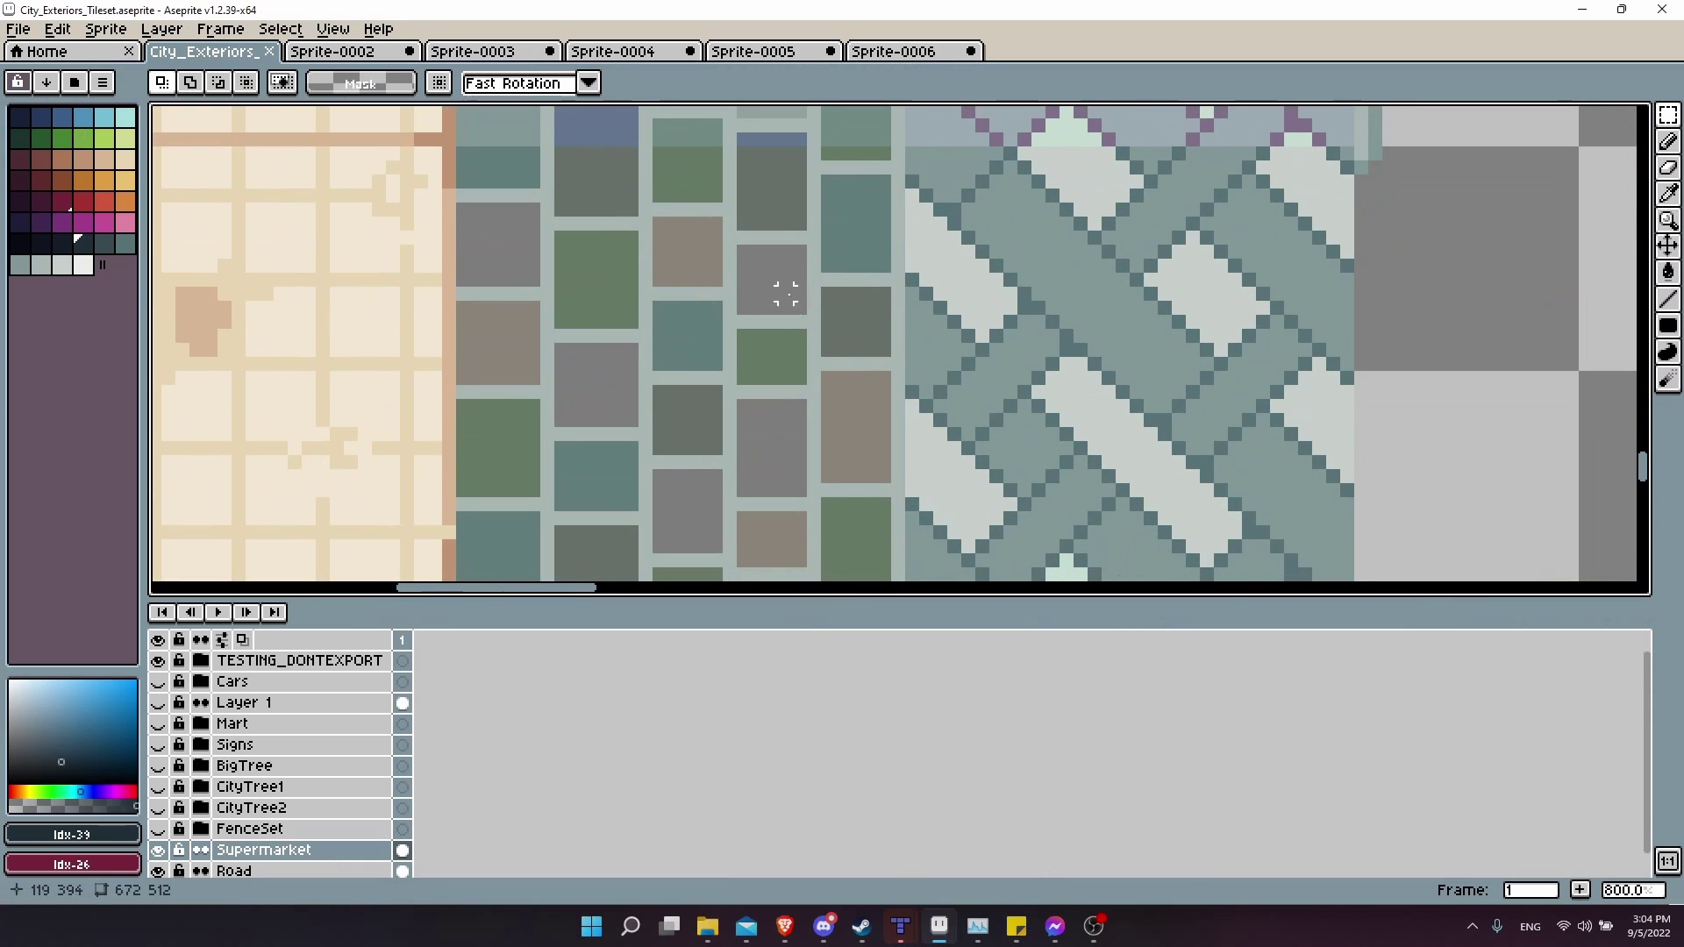
{"action": "left_click", "coordinate": [793, 259], "text": "alt"}
{"action": "scroll", "coordinate": [855, 433], "scroll_direction": "down", "scroll_amount": 1}
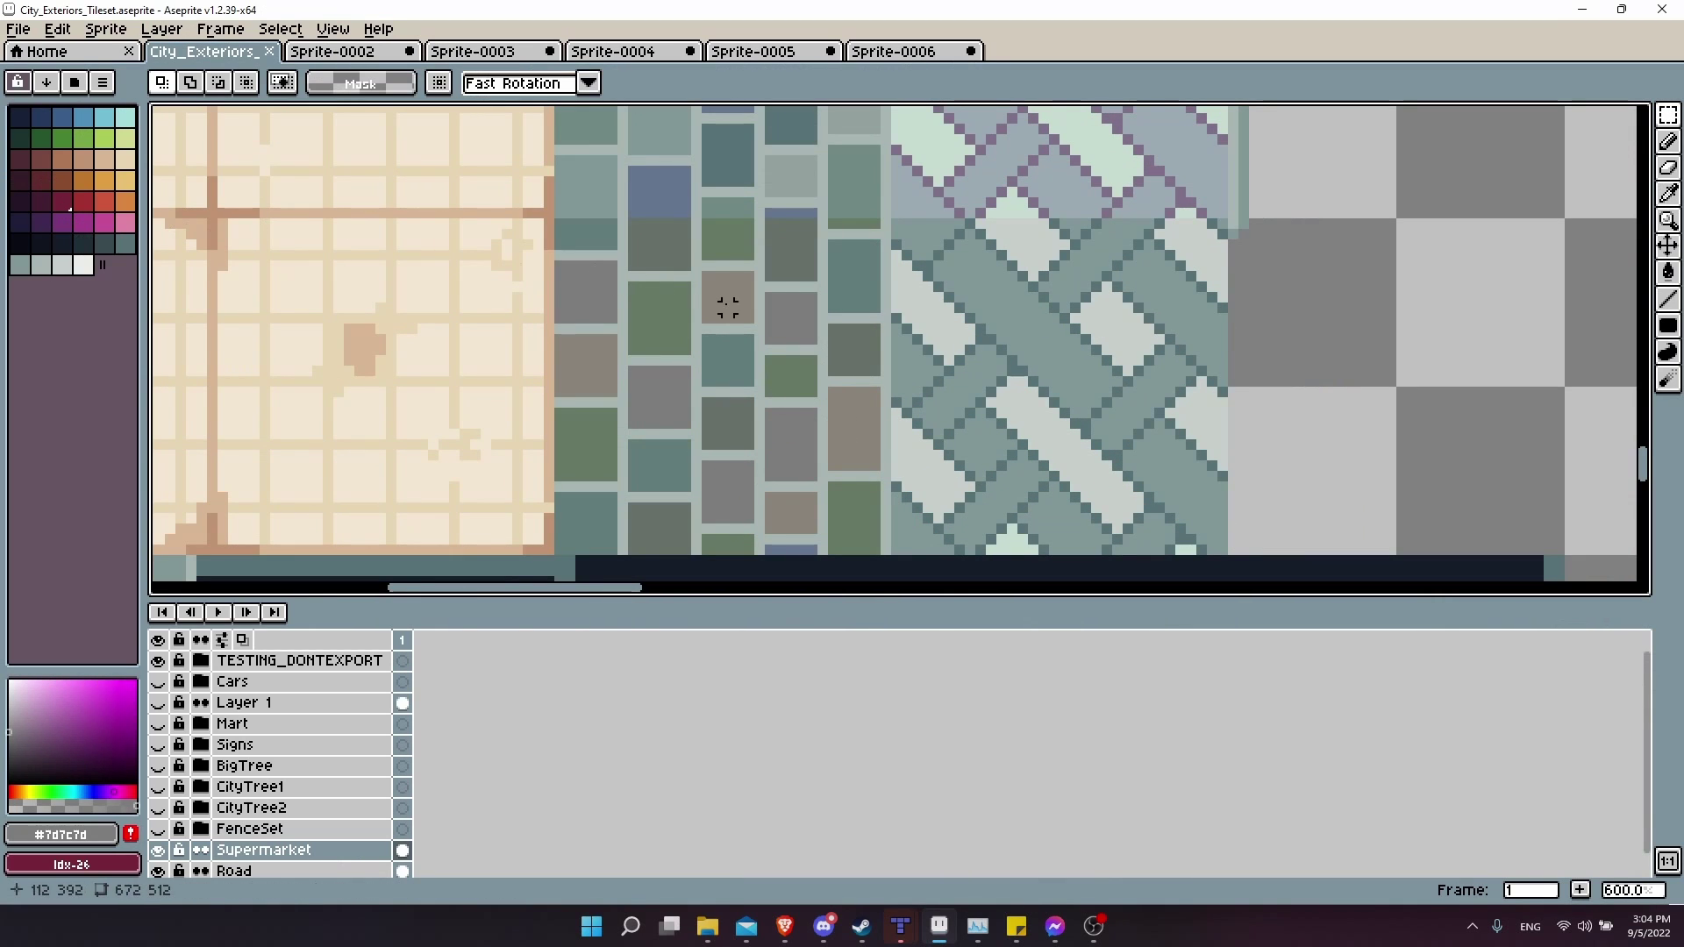
{"action": "key", "text": "x"}
{"action": "left_click", "coordinate": [50, 223]}
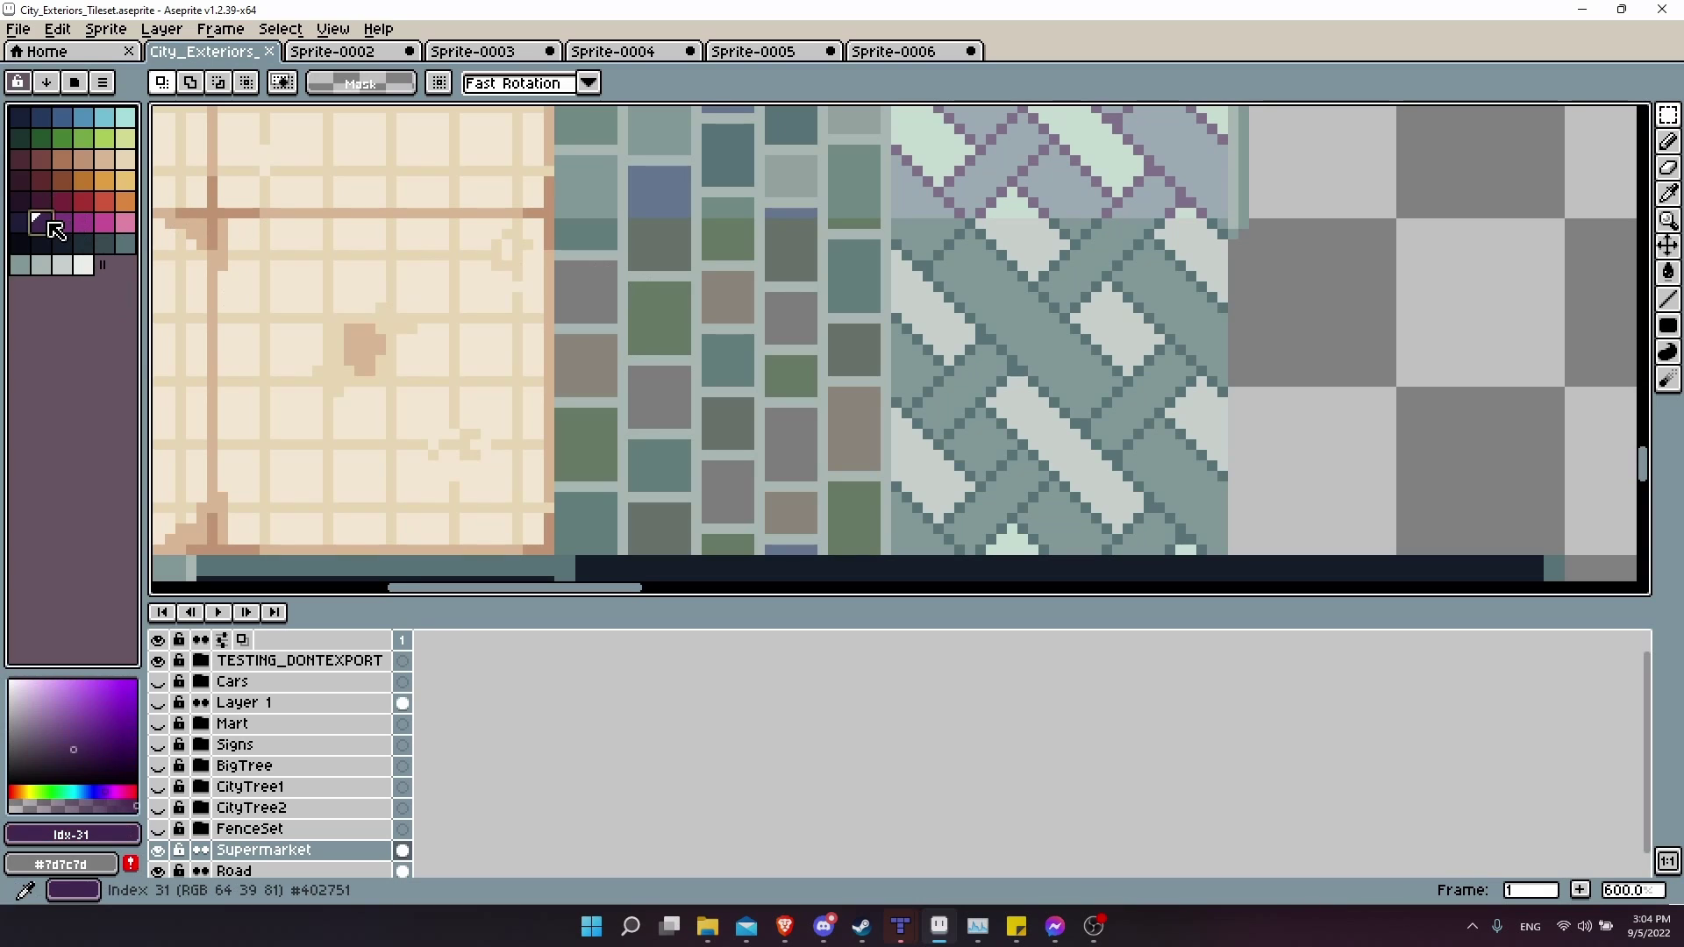
{"action": "left_click_drag", "start_coordinate": [800, 390], "coordinate": [789, 338]}
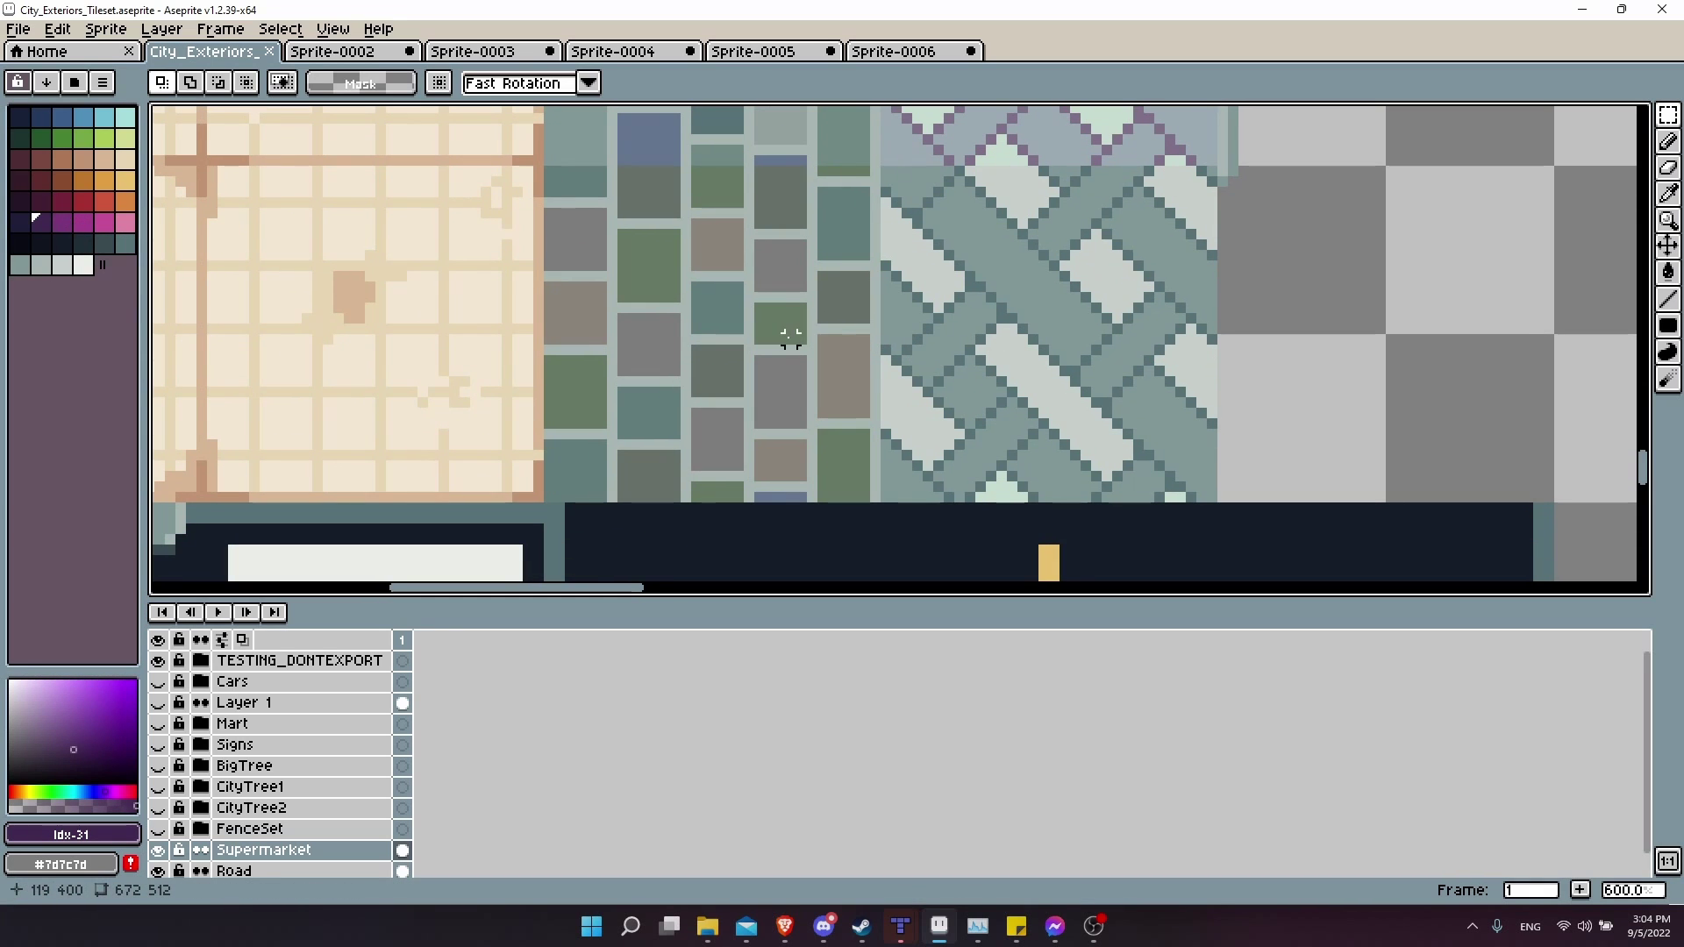
{"action": "key", "text": "x"}
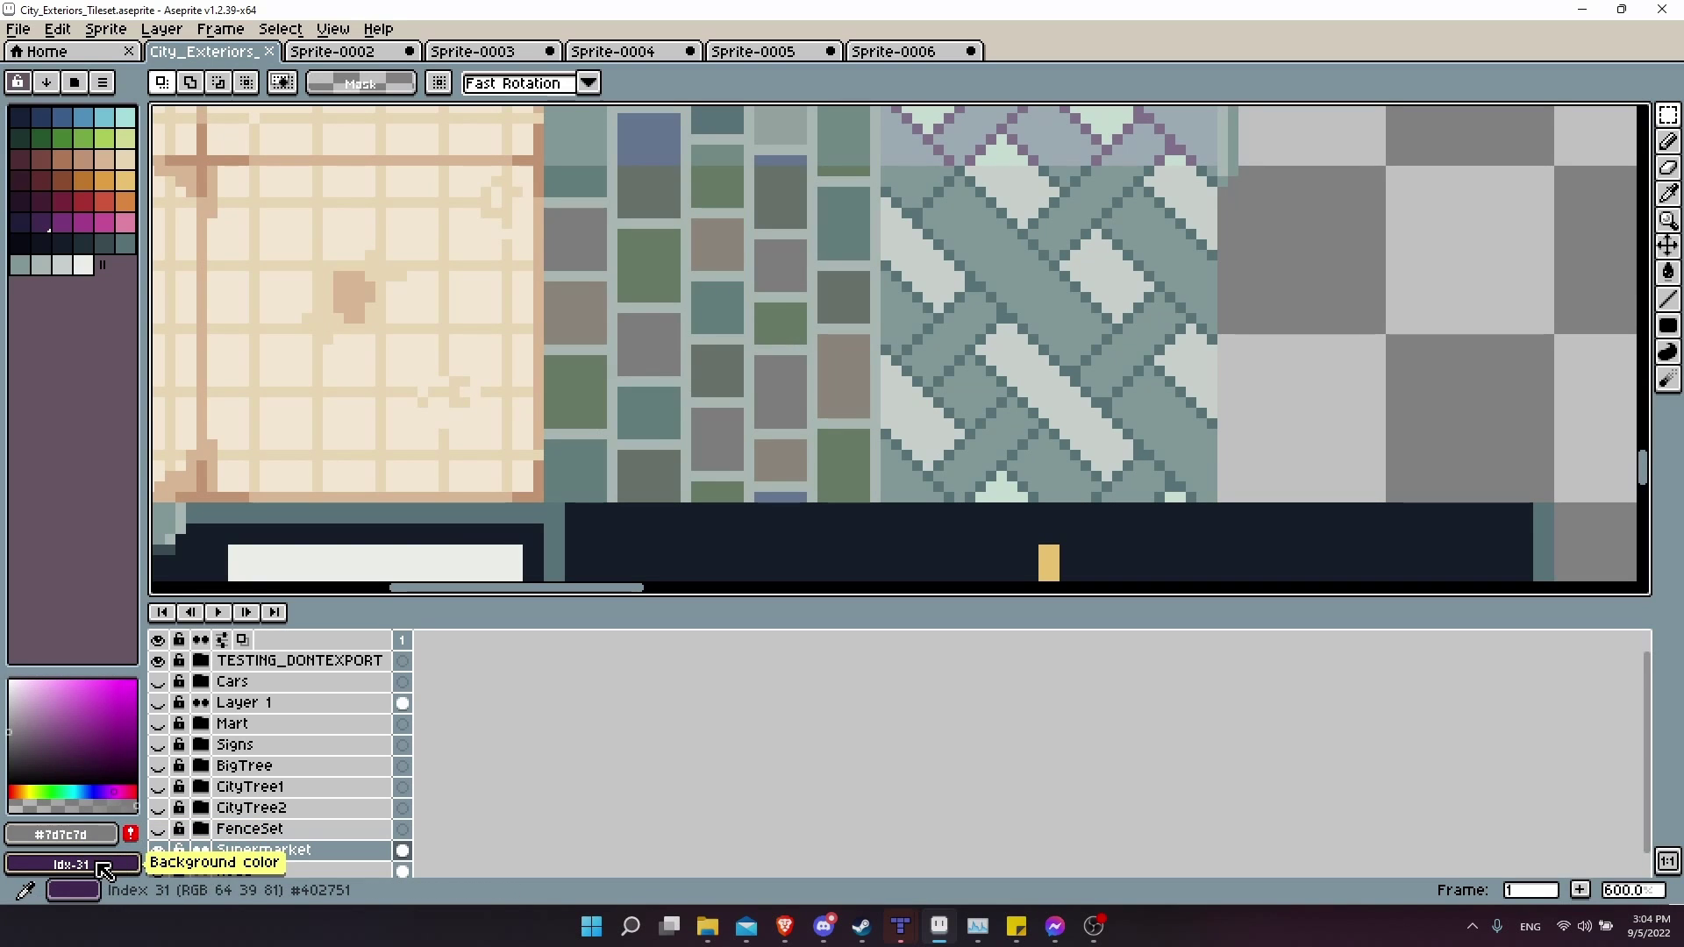
Select the 32 × 32 green-grey cobblestone block on the Road layer and replace #7d7c7d with Idx-31 at tolerance 0.
{"action": "left_click_drag", "start_coordinate": [549, 171], "coordinate": [876, 499]}
{"action": "key", "text": "shift+r"}
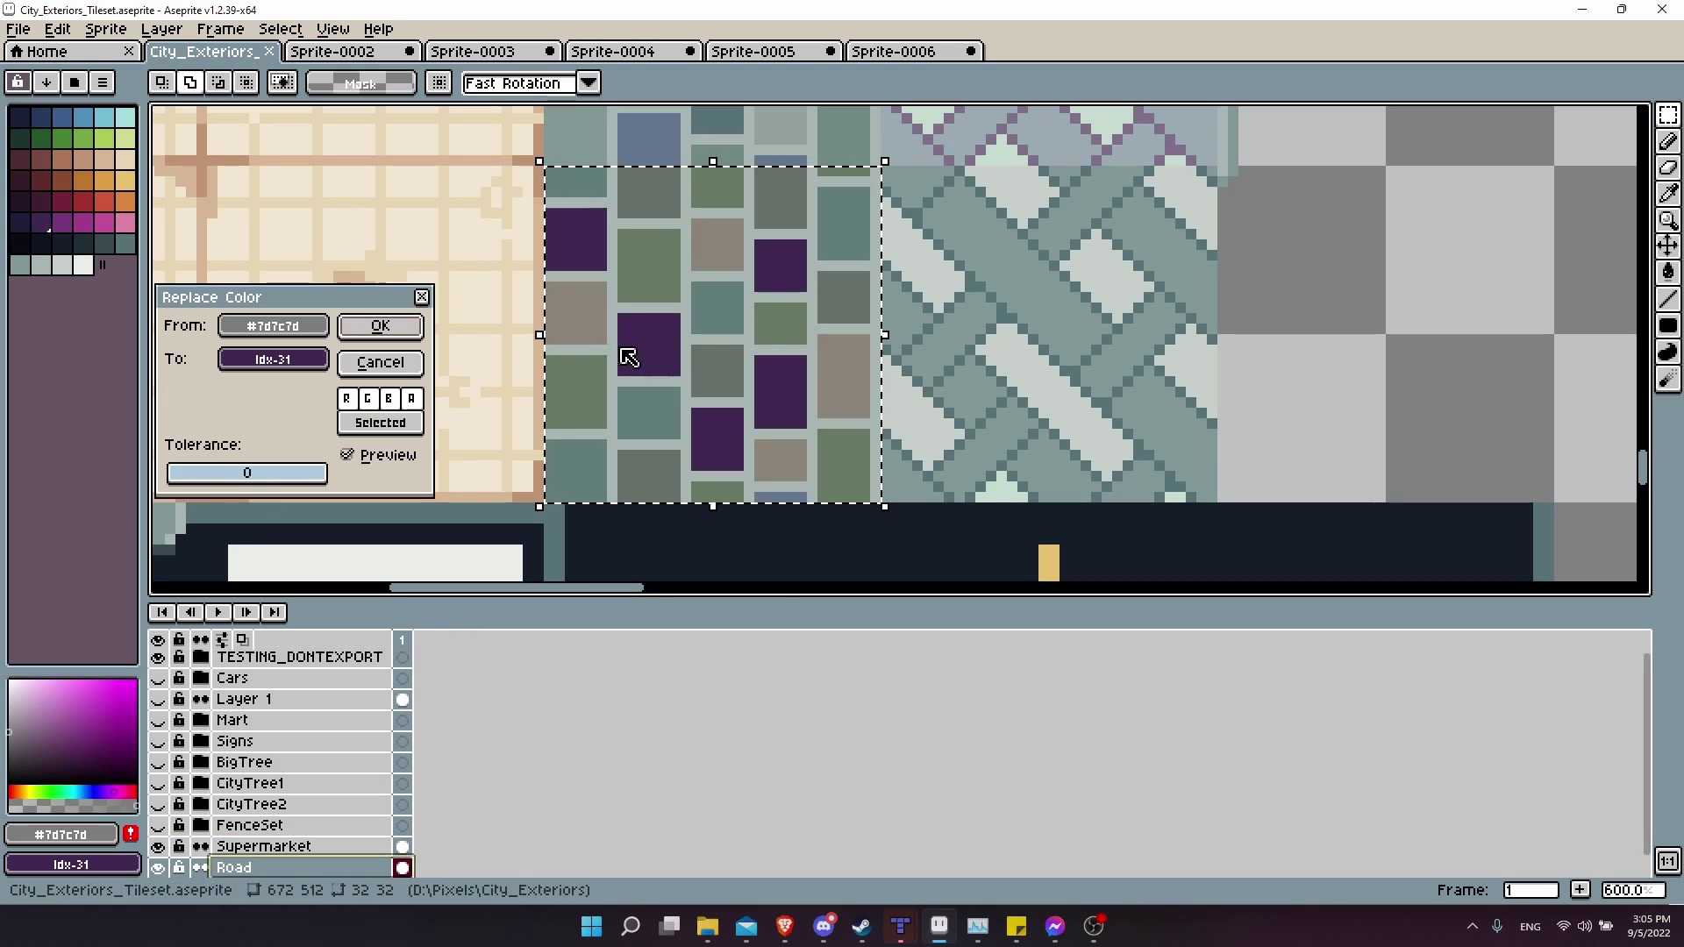
{"action": "left_click", "coordinate": [380, 327]}
Save the tileset and export its visible layers as City_Exteriors_Tileset.png at 100%.
{"action": "scroll", "coordinate": [834, 342], "scroll_direction": "down", "scroll_amount": 1}
{"action": "key", "text": "ctrl+s"}
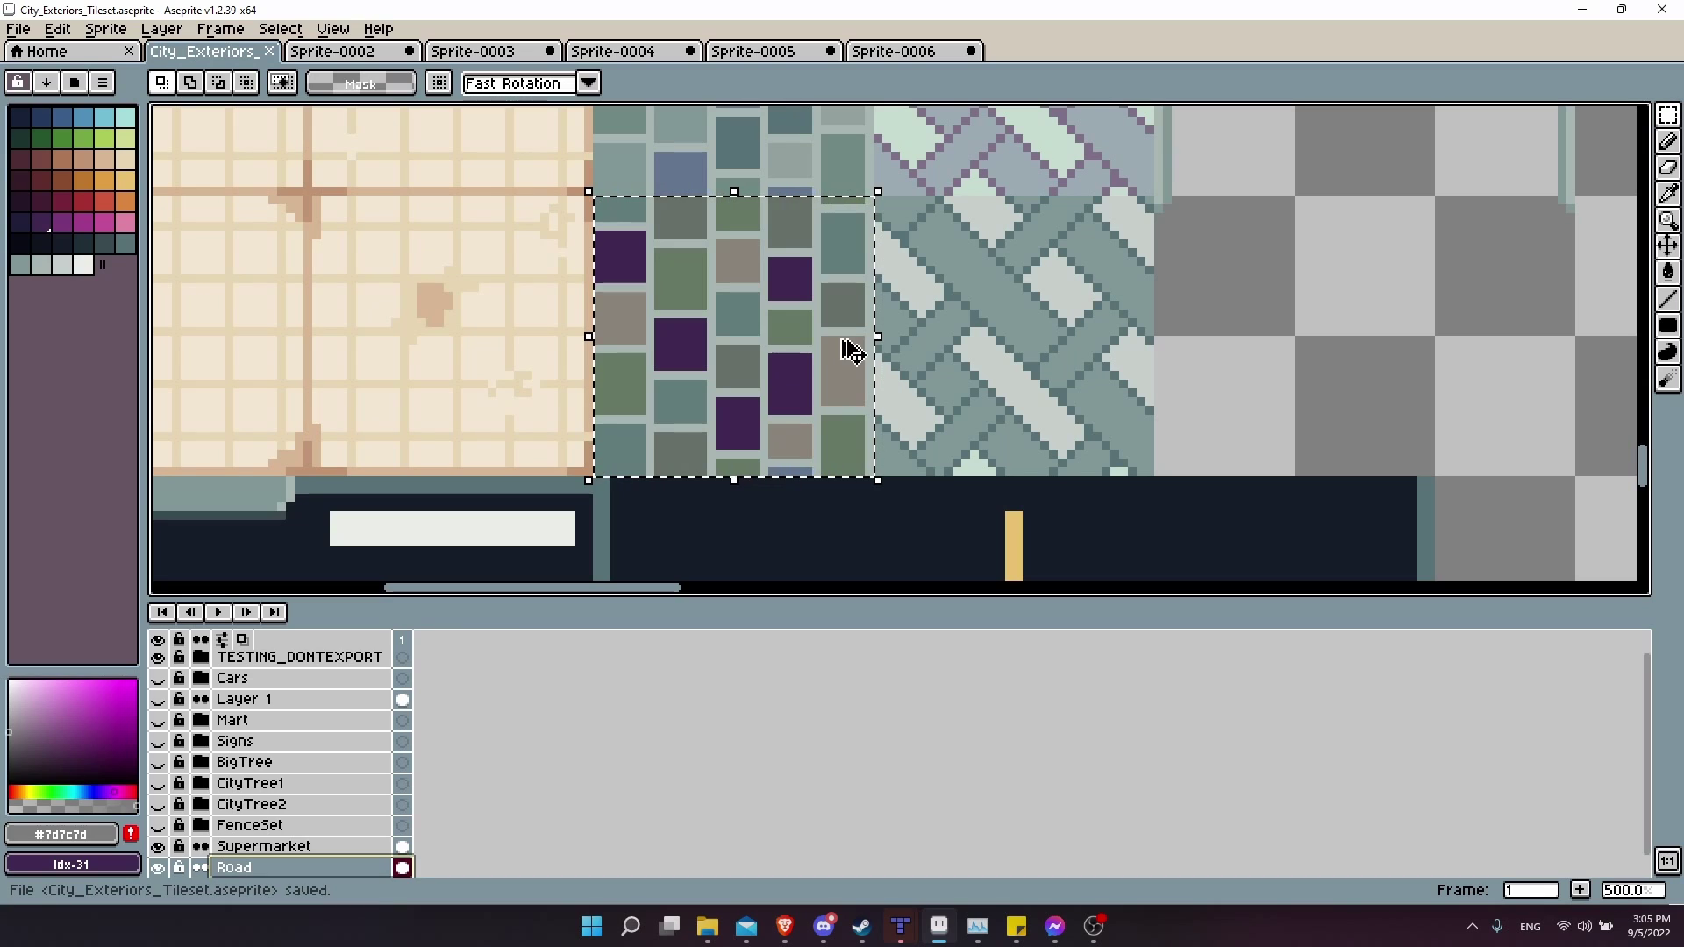
{"action": "key", "text": "alt+shift"}
{"action": "key", "text": "ctrl+shift+e"}
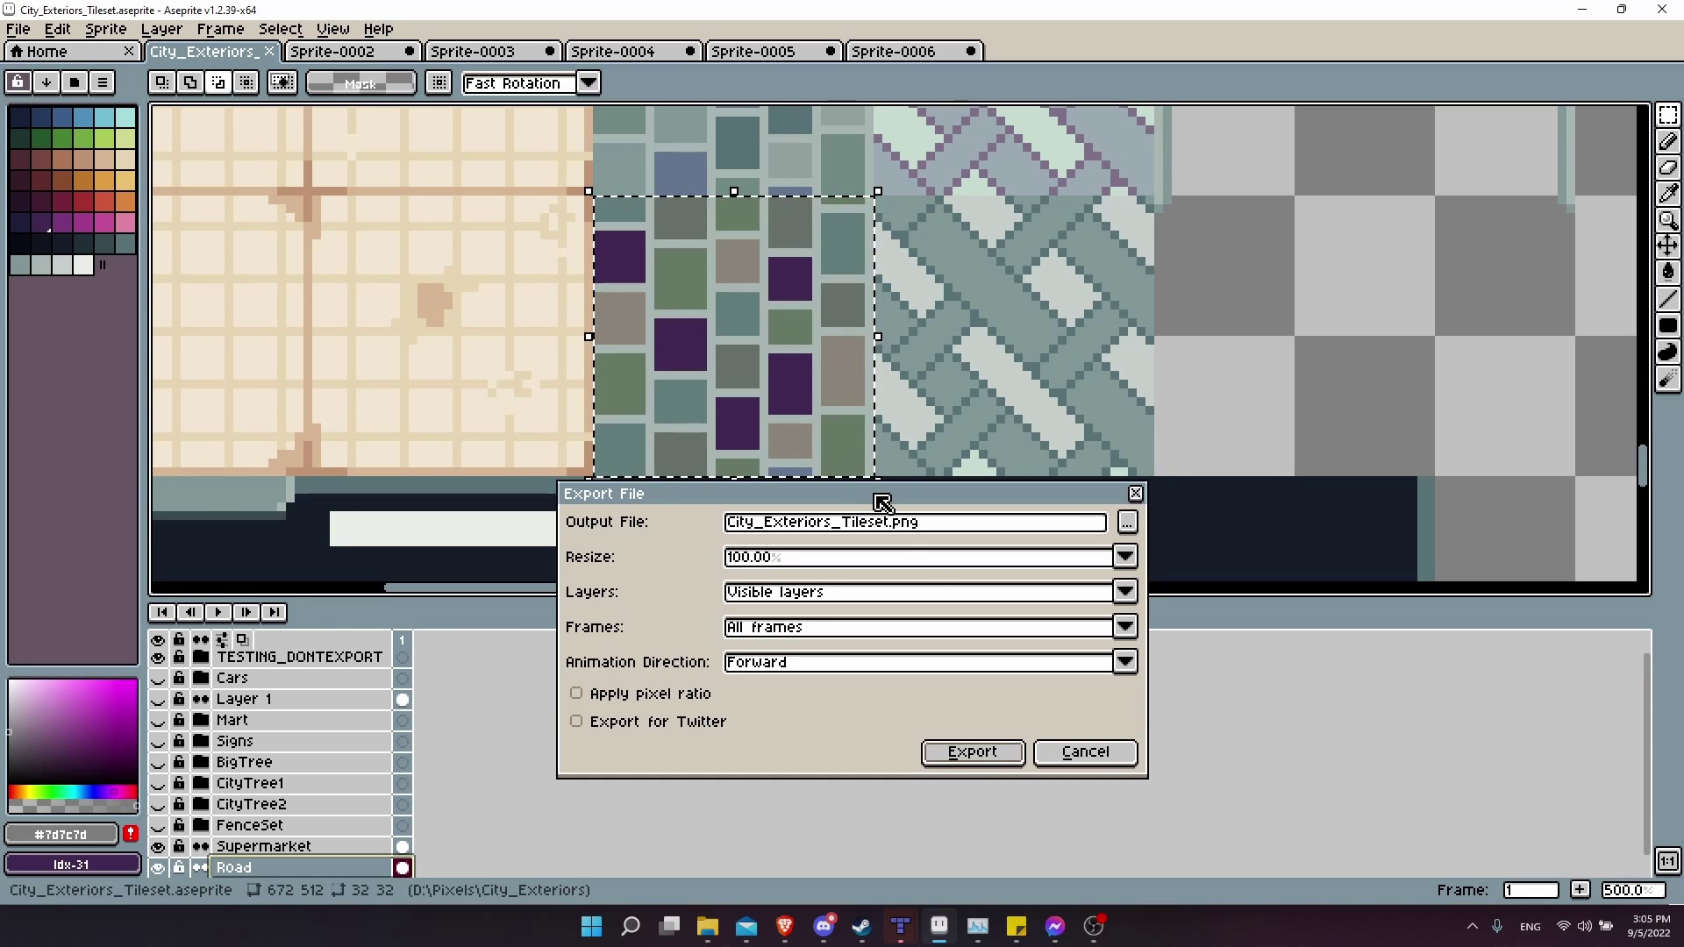
{"action": "left_click", "coordinate": [984, 768]}
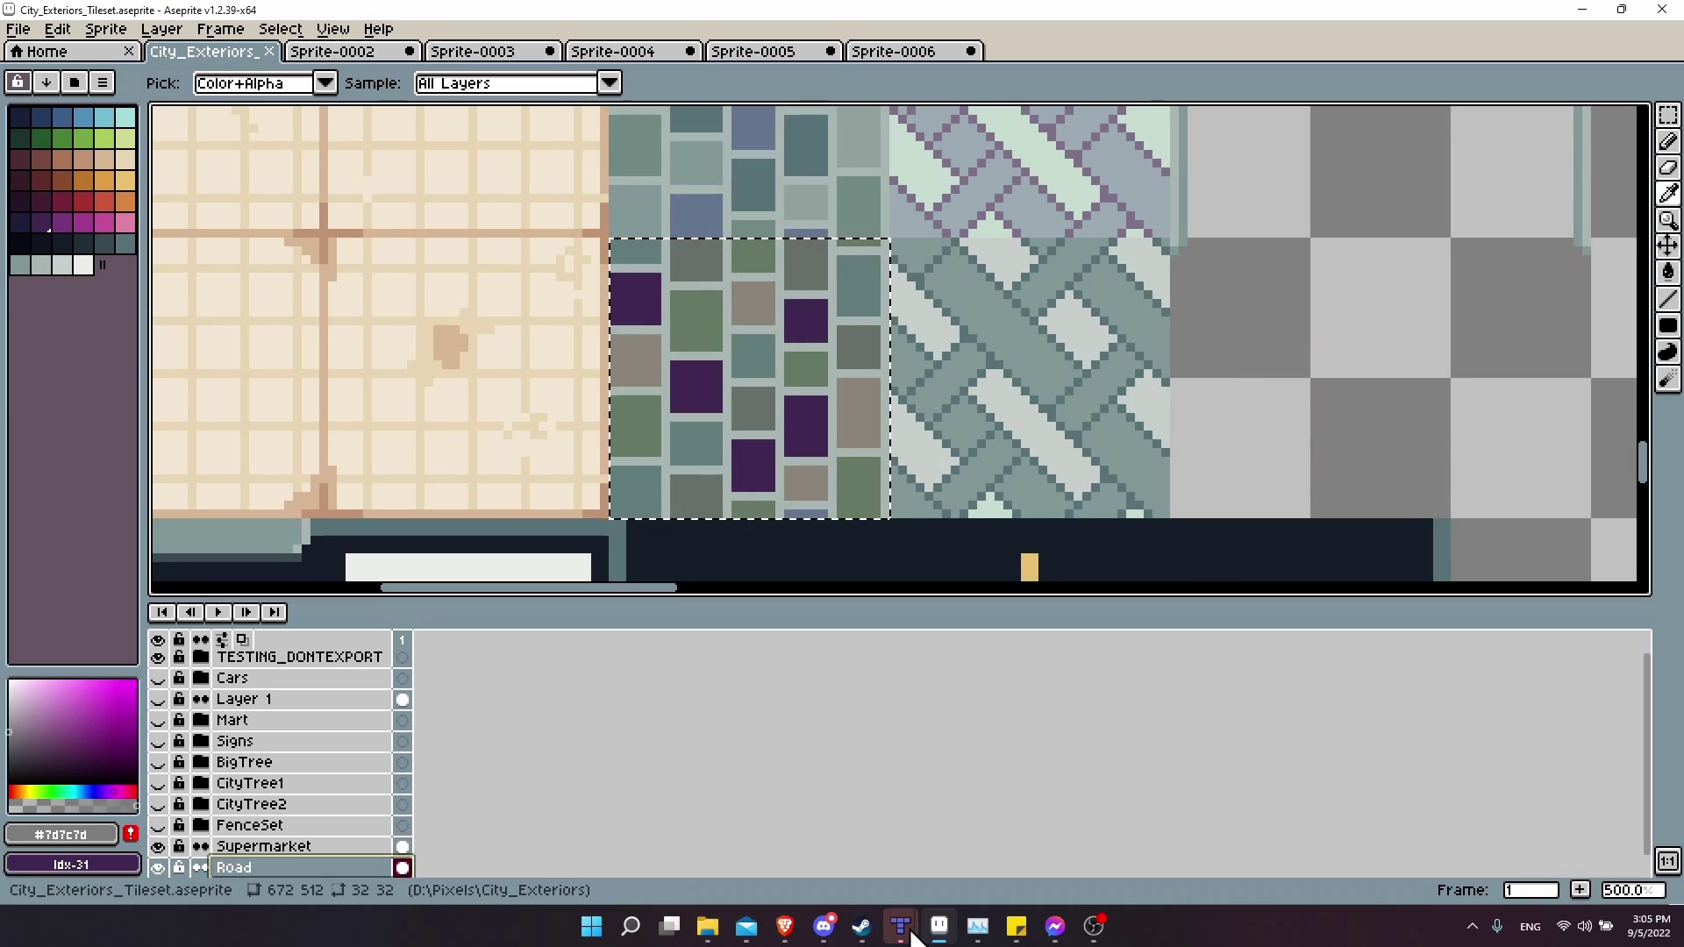
Switch to Tiled and examine the recoloured cobblestone rectangle and the map area around it.
{"action": "mouse_move", "coordinate": [900, 930]}
{"action": "left_click", "coordinate": [1059, 845]}
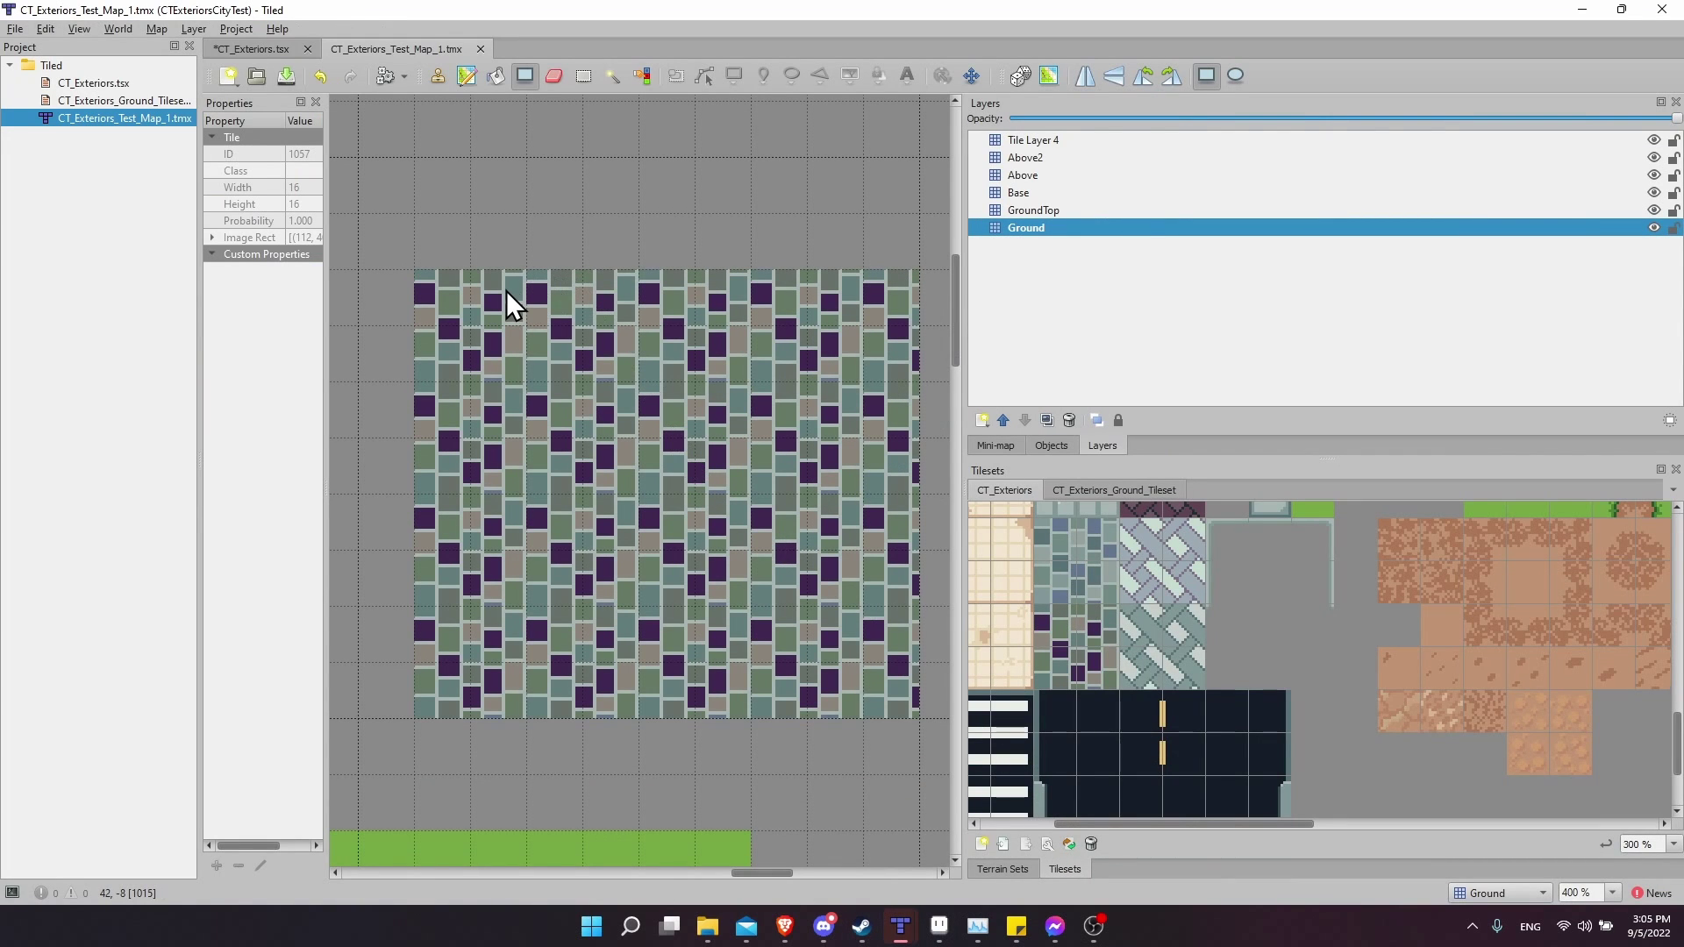
{"action": "scroll", "coordinate": [507, 291], "scroll_direction": "down", "scroll_amount": 3}
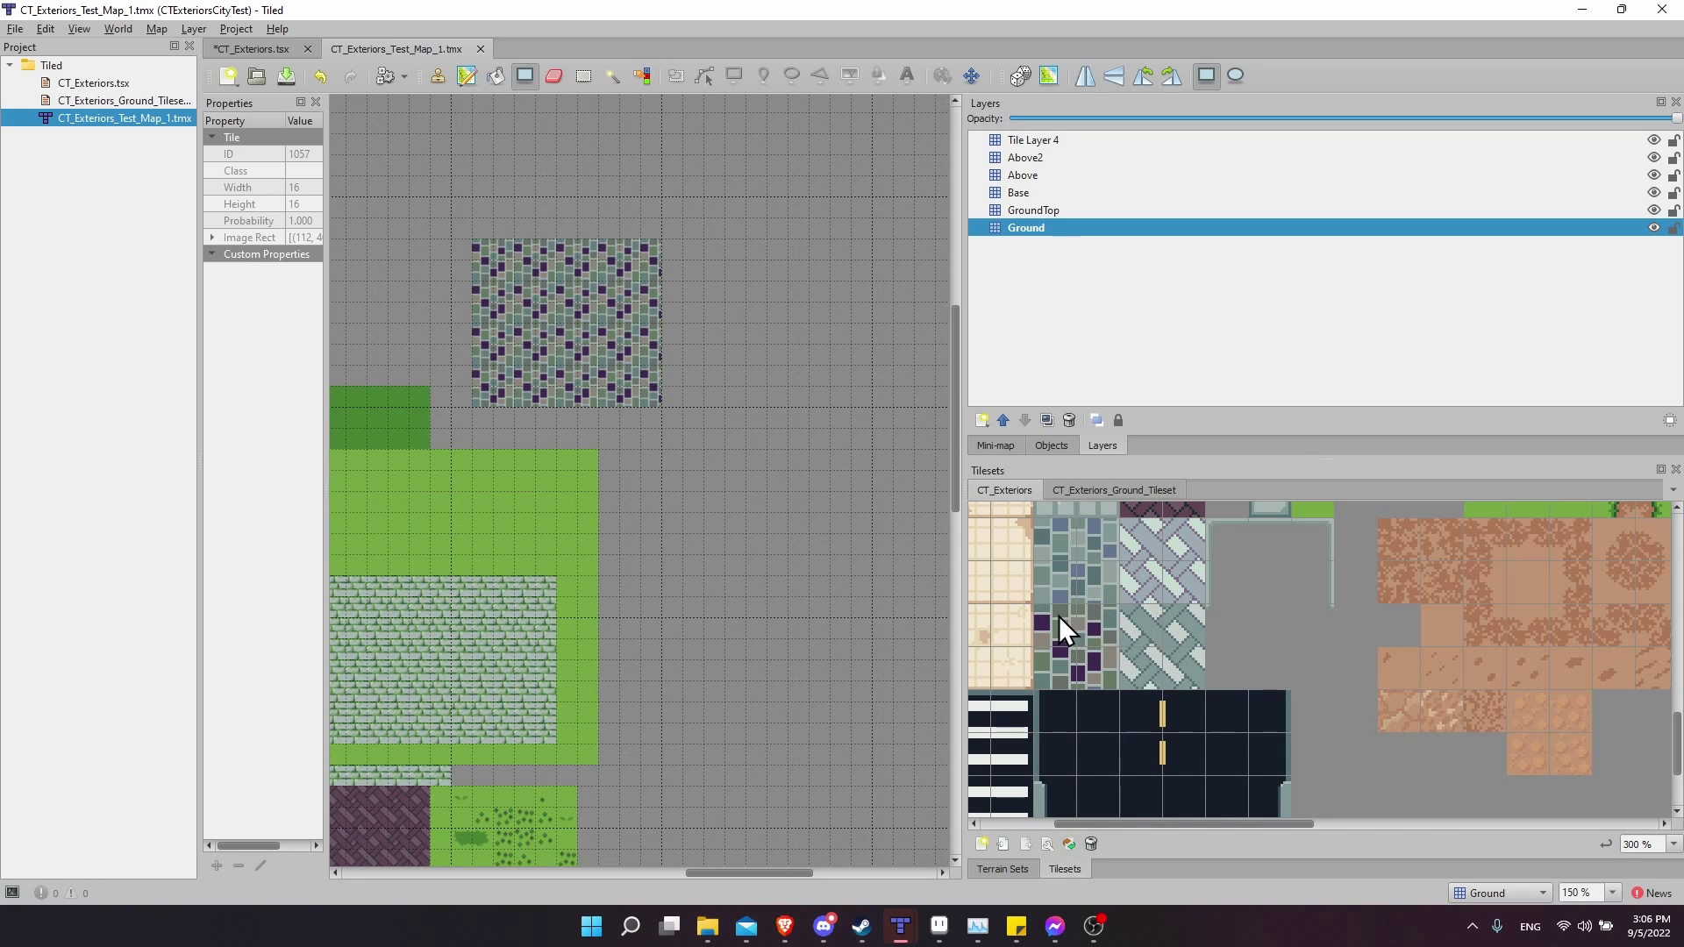
{"action": "left_click_drag", "start_coordinate": [491, 266], "coordinate": [661, 297]}
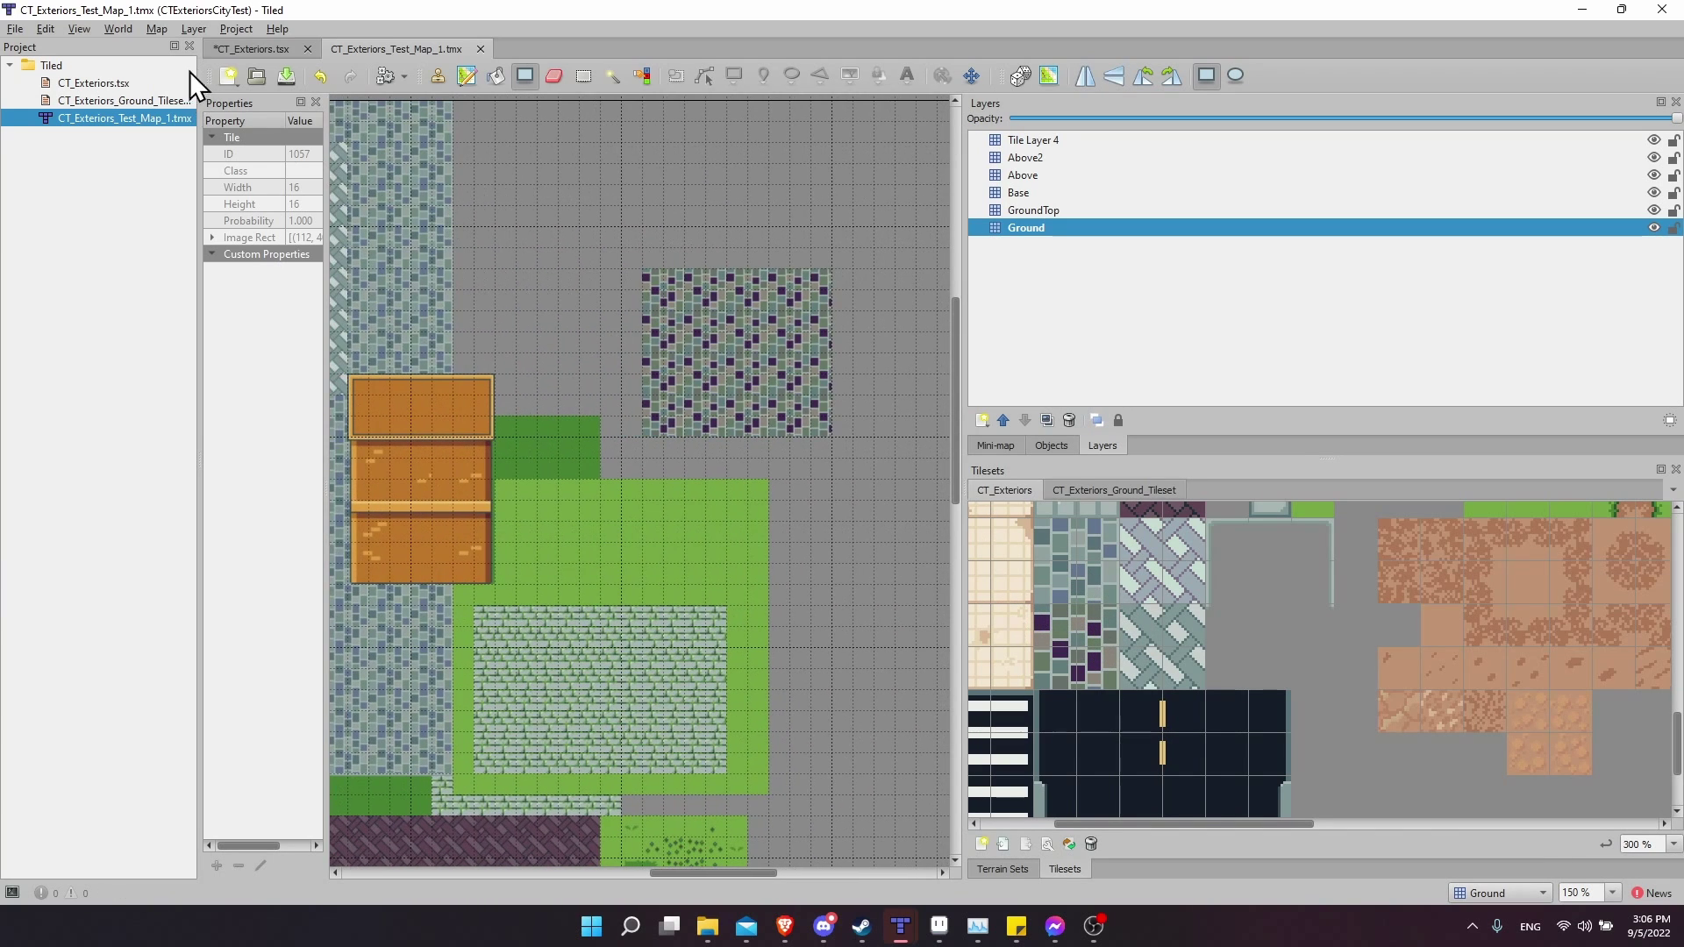
{"action": "left_click_drag", "start_coordinate": [443, 330], "coordinate": [394, 438]}
{"action": "scroll", "coordinate": [647, 463], "scroll_direction": "up", "scroll_amount": 3}
{"action": "left_click_drag", "start_coordinate": [658, 468], "coordinate": [719, 499]}
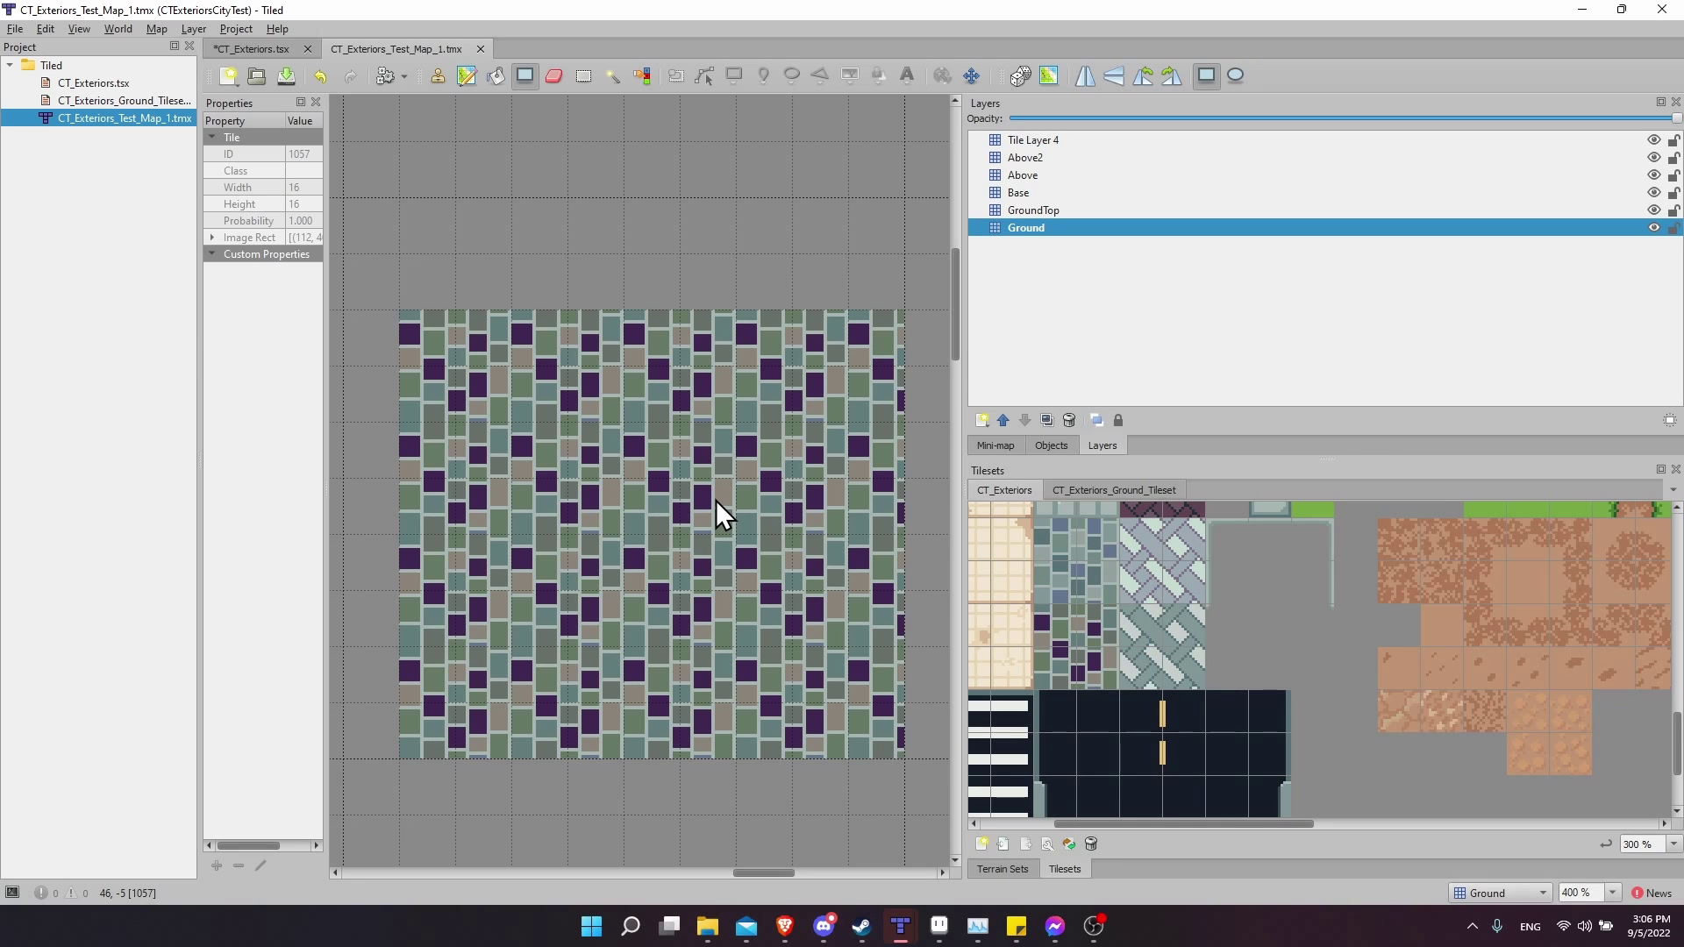
Compare the cobblestone block in the Aseprite tileset with the filled rectangle on the Tiled map.
{"action": "key", "text": "alt+Tab"}
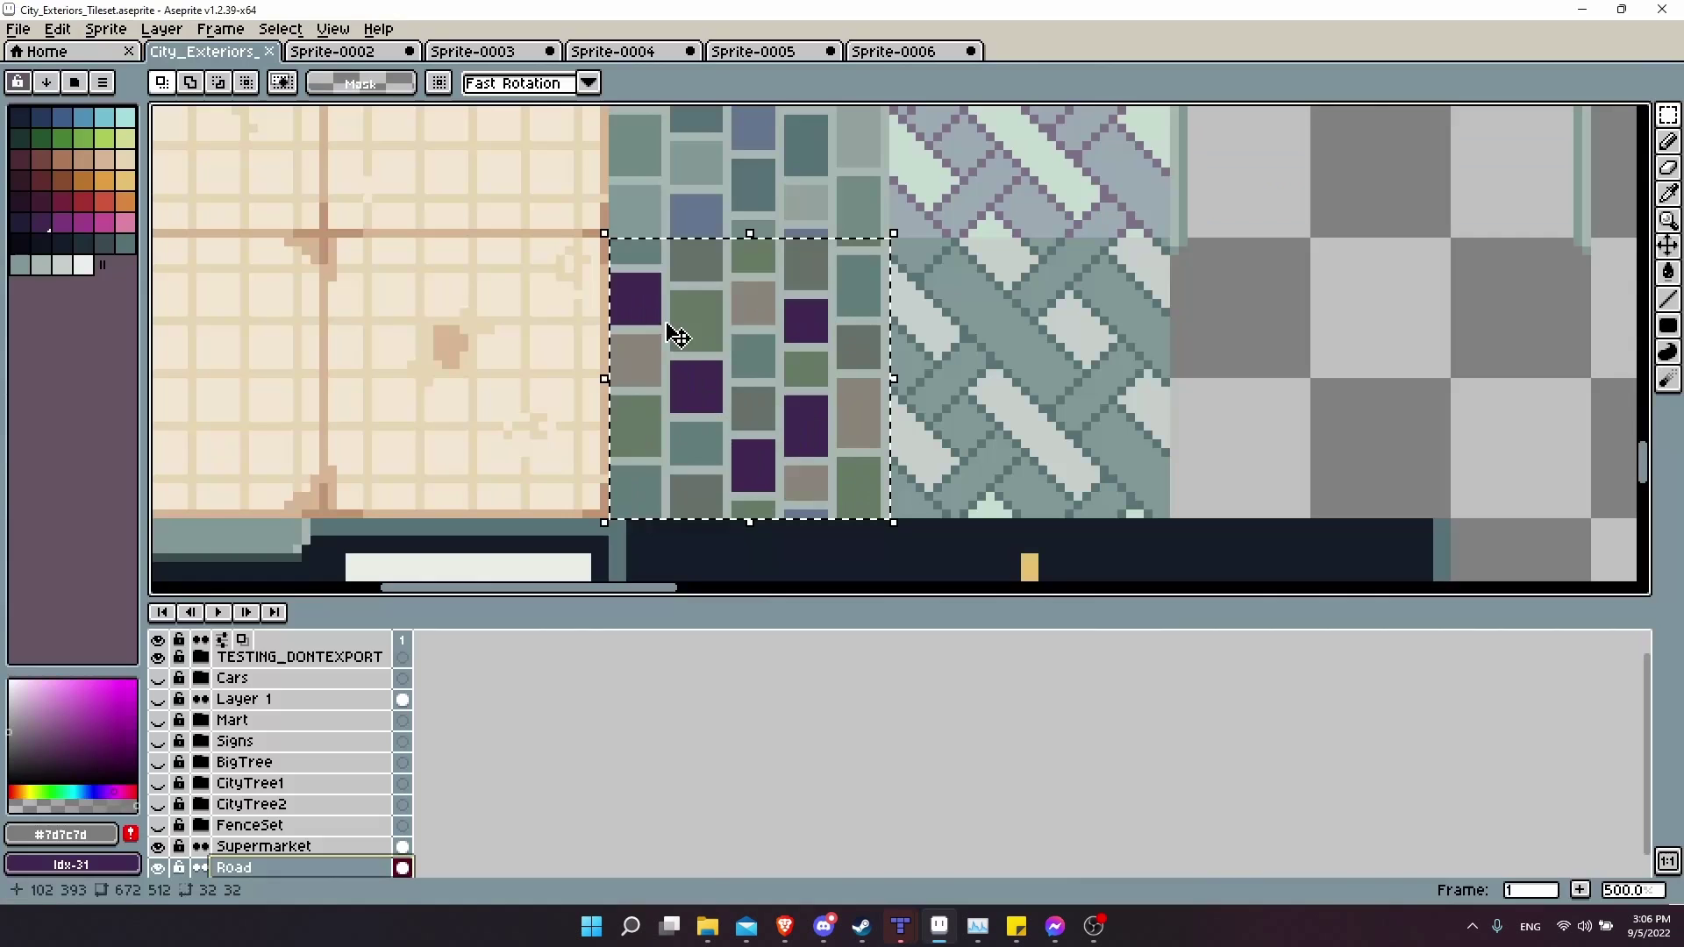
{"action": "scroll", "coordinate": [765, 318], "scroll_direction": "down", "scroll_amount": 2}
{"action": "scroll", "coordinate": [769, 325], "scroll_direction": "down", "scroll_amount": 3}
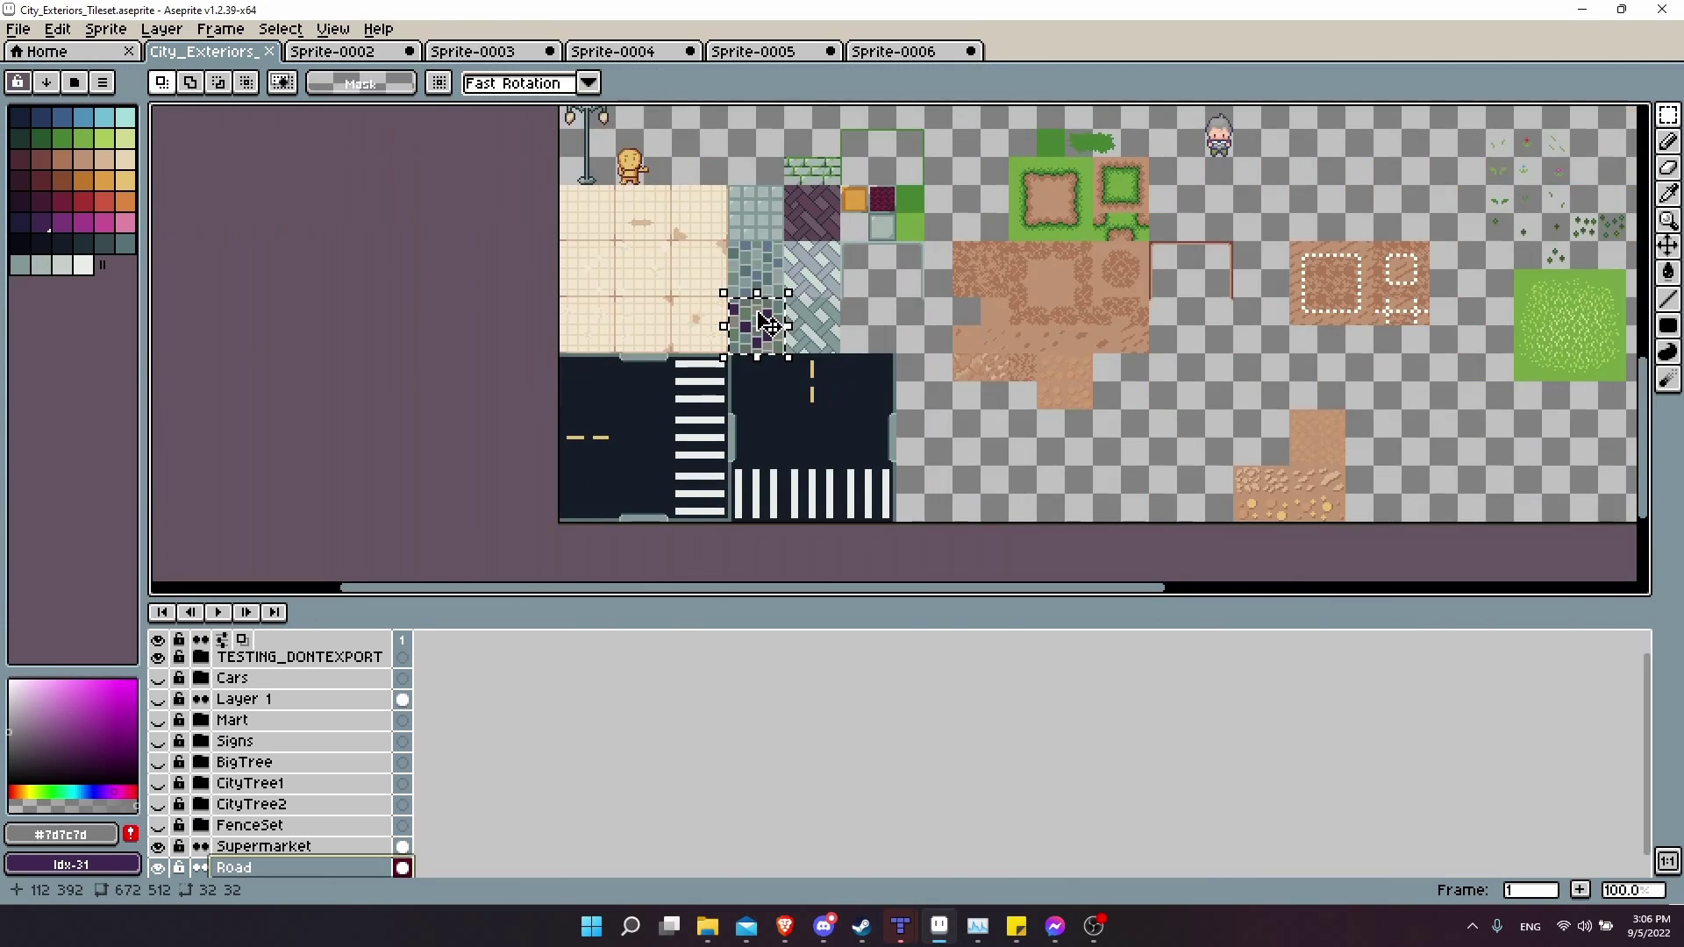
{"action": "scroll", "coordinate": [764, 321], "scroll_direction": "up", "scroll_amount": 4}
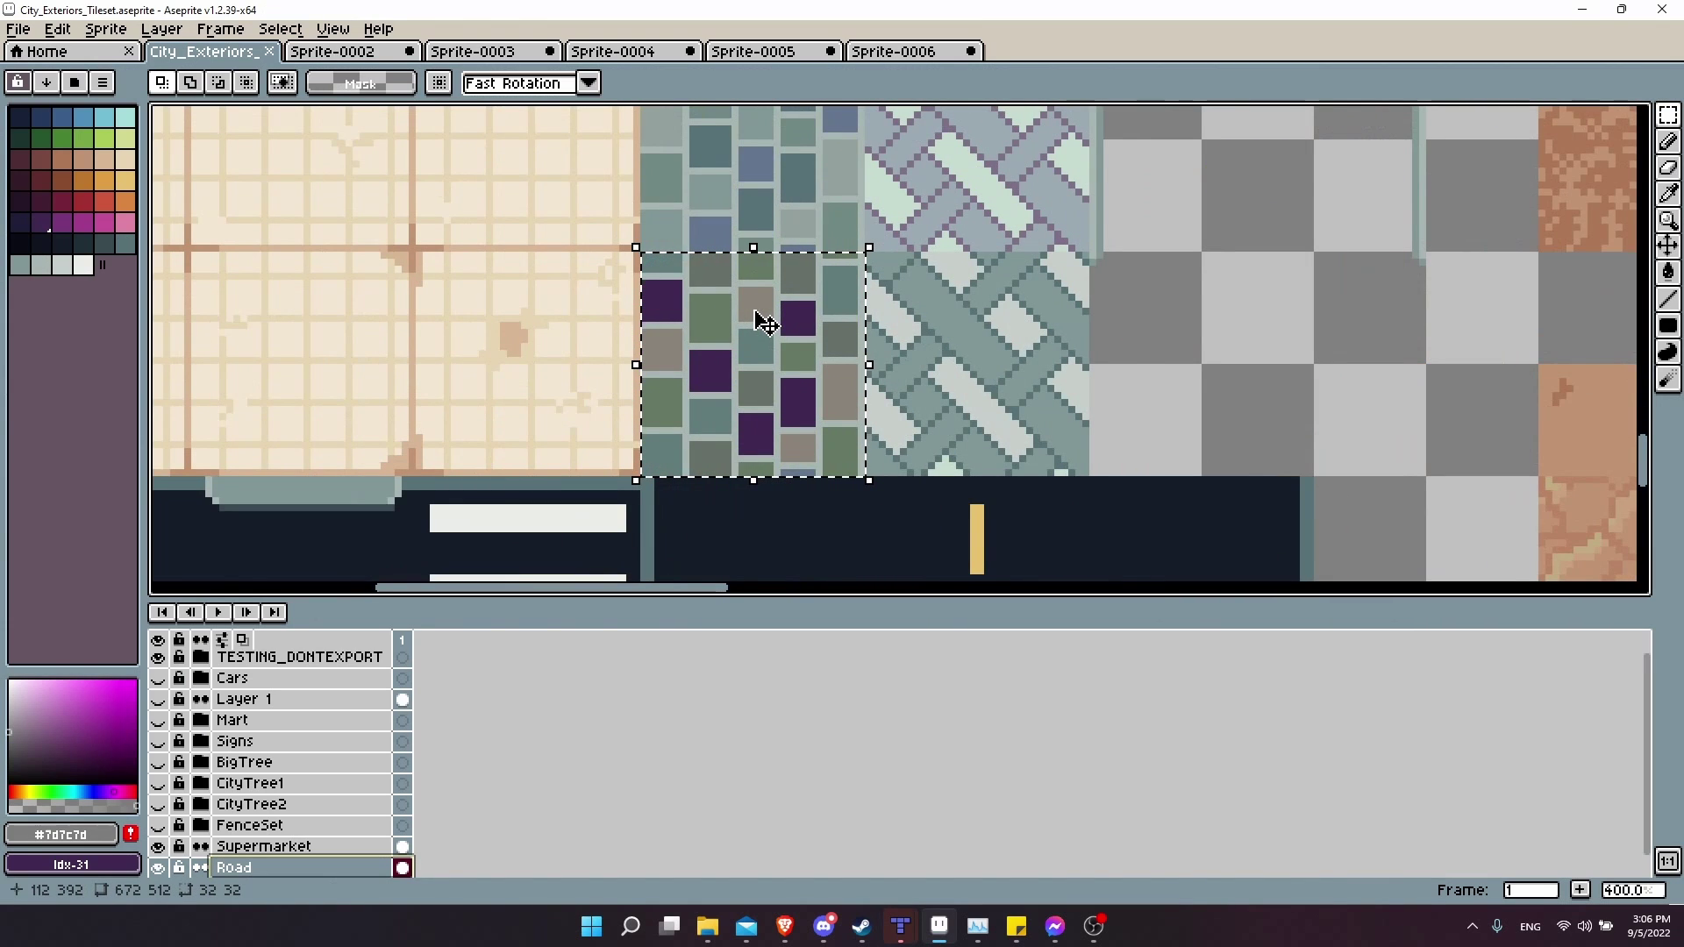
{"action": "key", "text": "alt+Tab"}
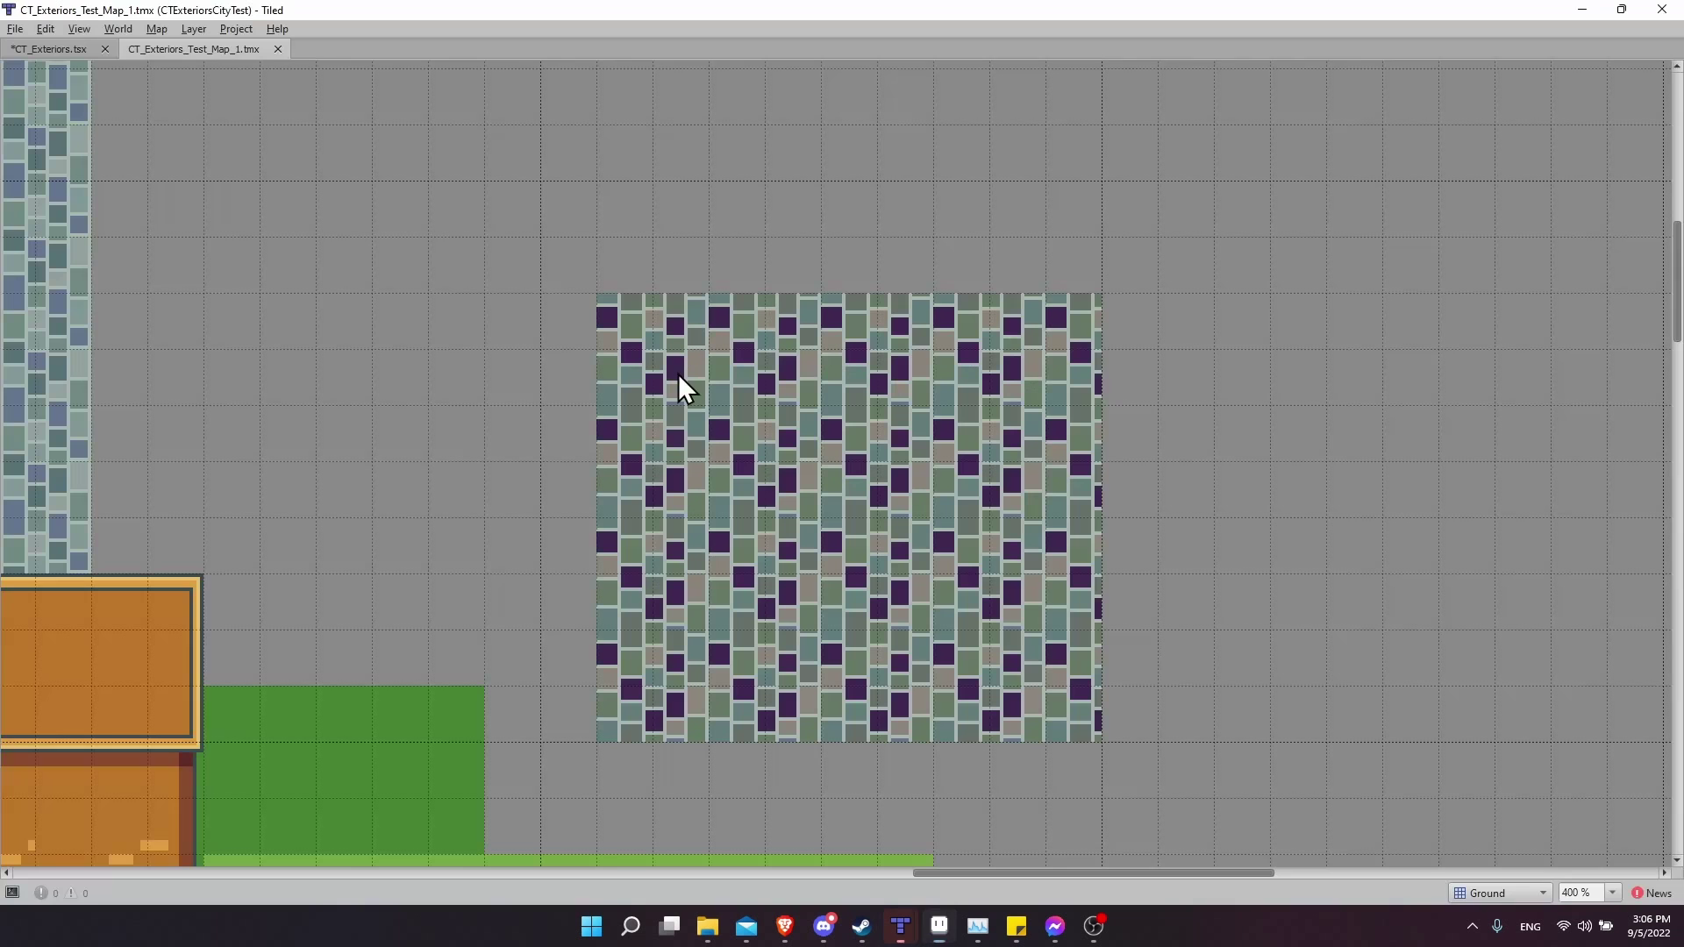
{"action": "key", "text": "Tab"}
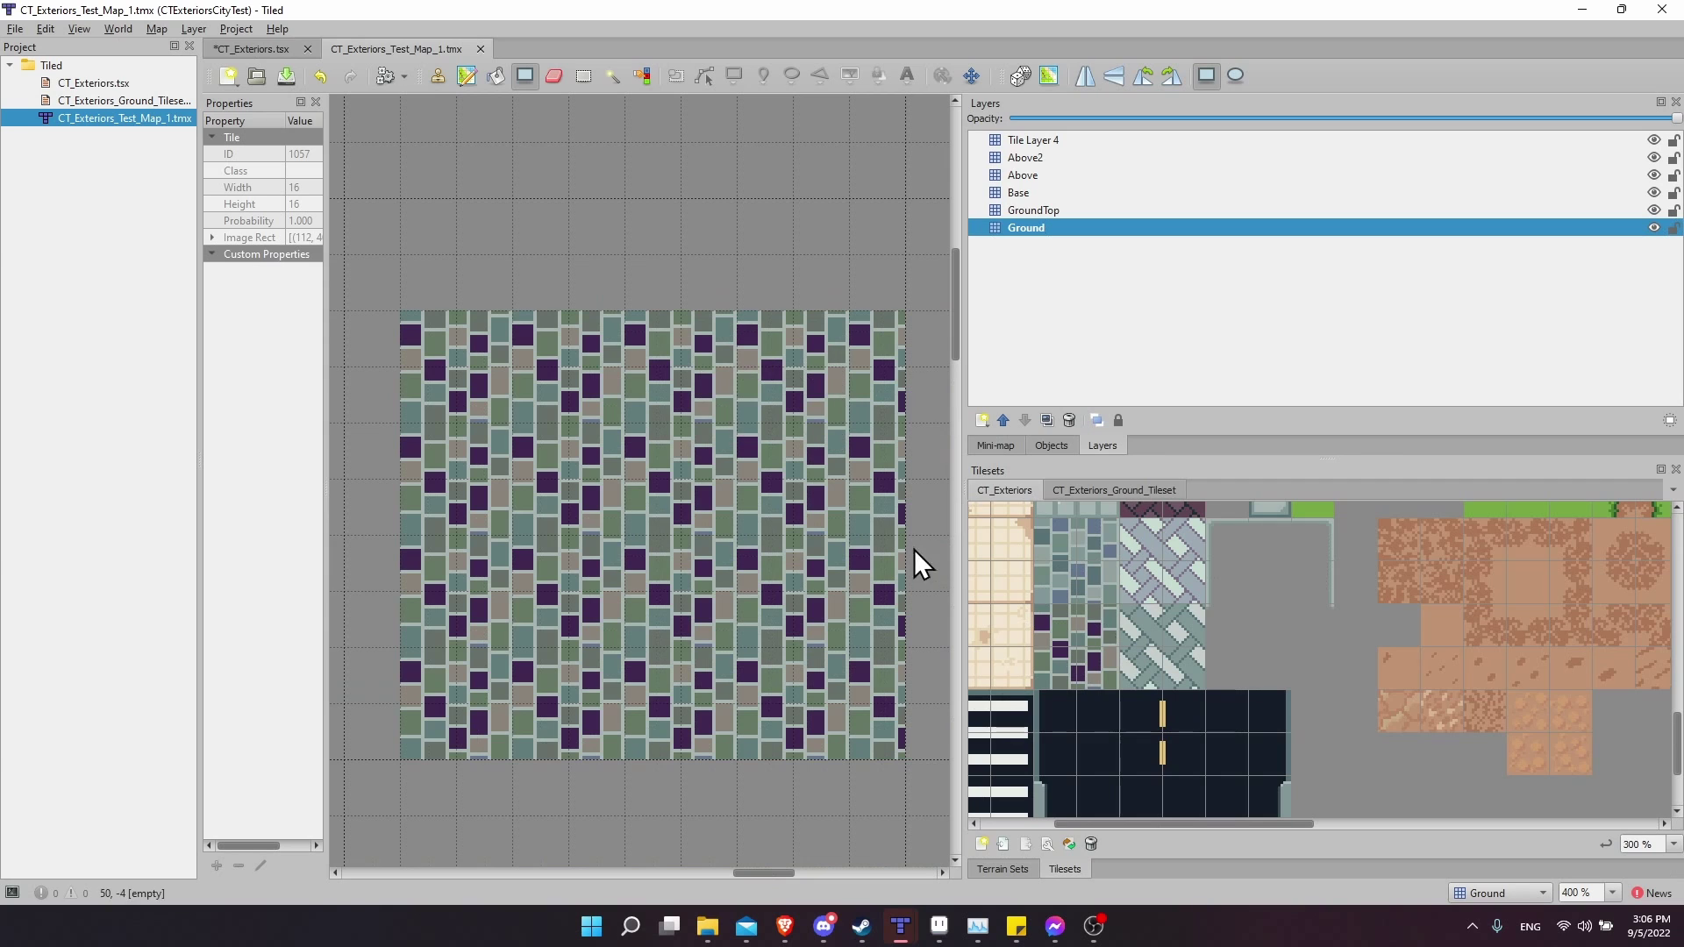
Switch to Aseprite, undo the cobblestone colour replacement and save the tileset.
{"action": "key", "text": "alt+Tab"}
{"action": "key", "text": "ctrl+z"}
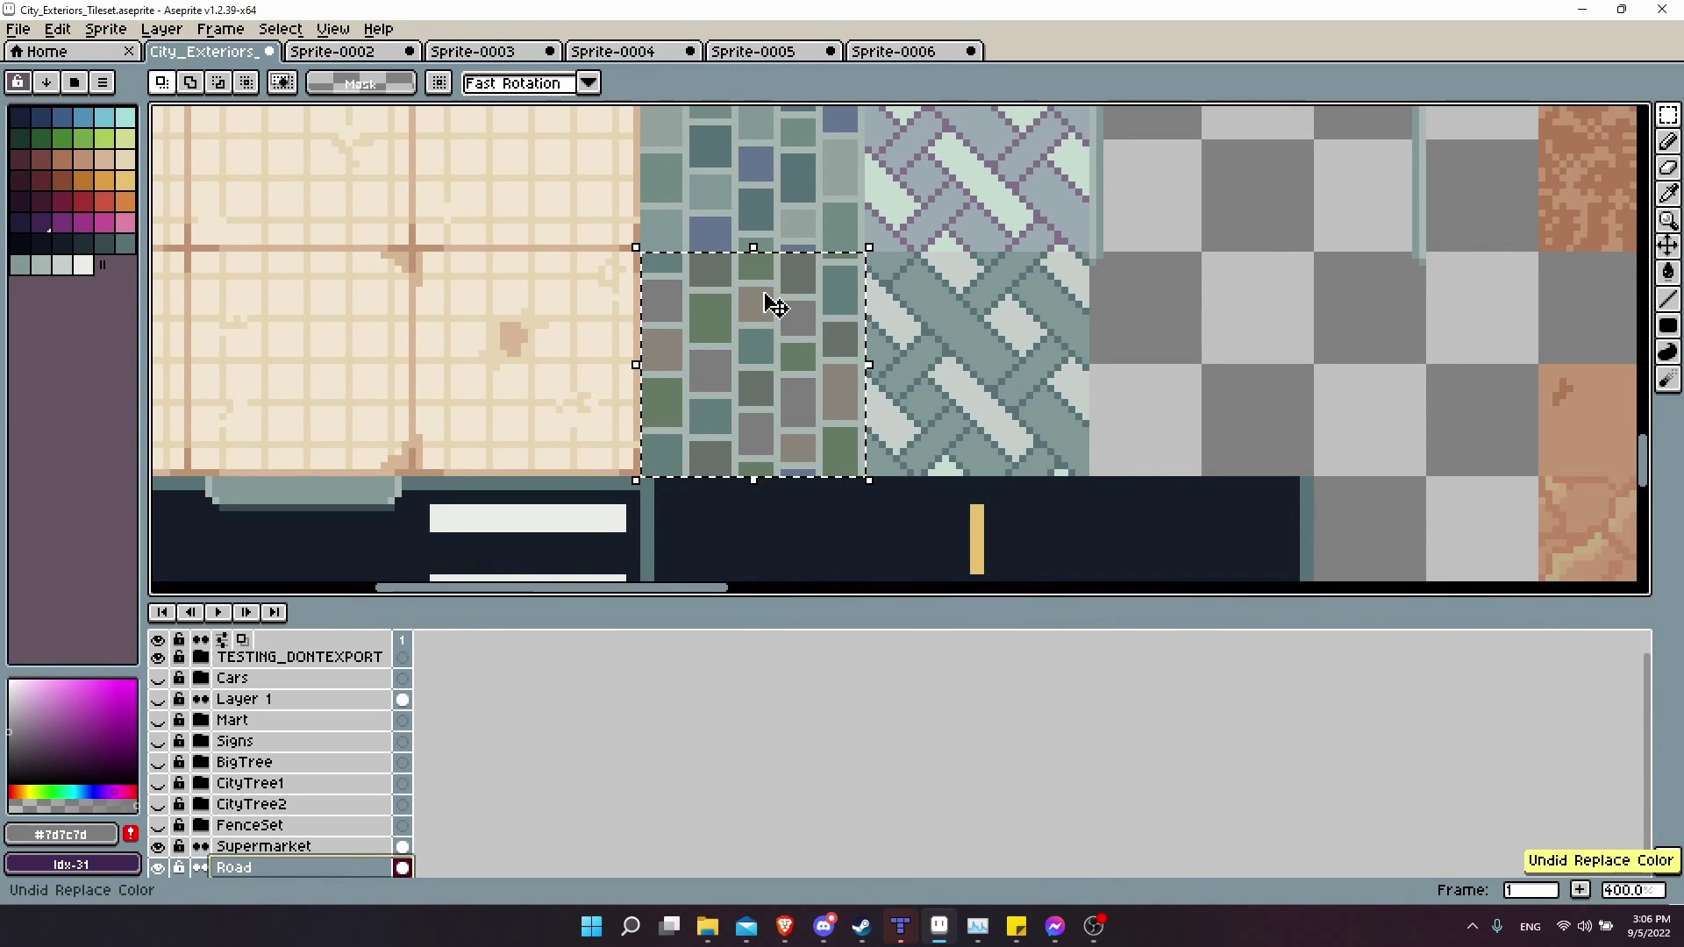
{"action": "key", "text": "ctrl+s"}
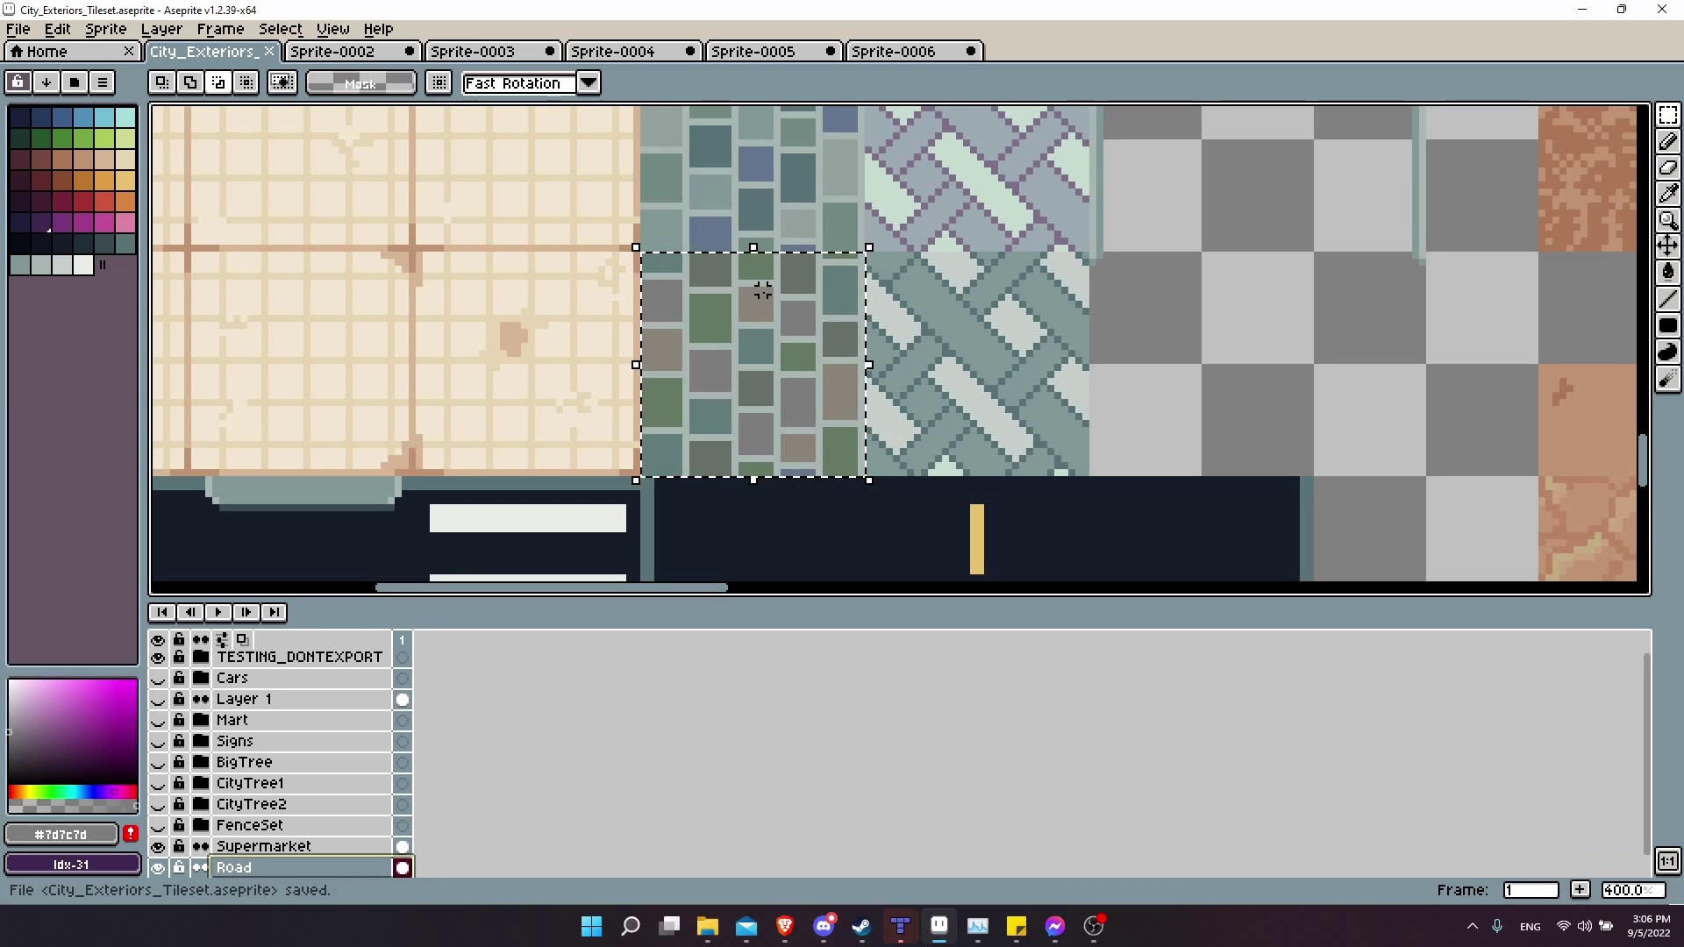
Export the restored tileset to City_Exteriors_Tileset.png again and return to the Tiled map.
{"action": "key", "text": "ctrl+alt+shift+s"}
{"action": "left_click", "coordinate": [972, 752]}
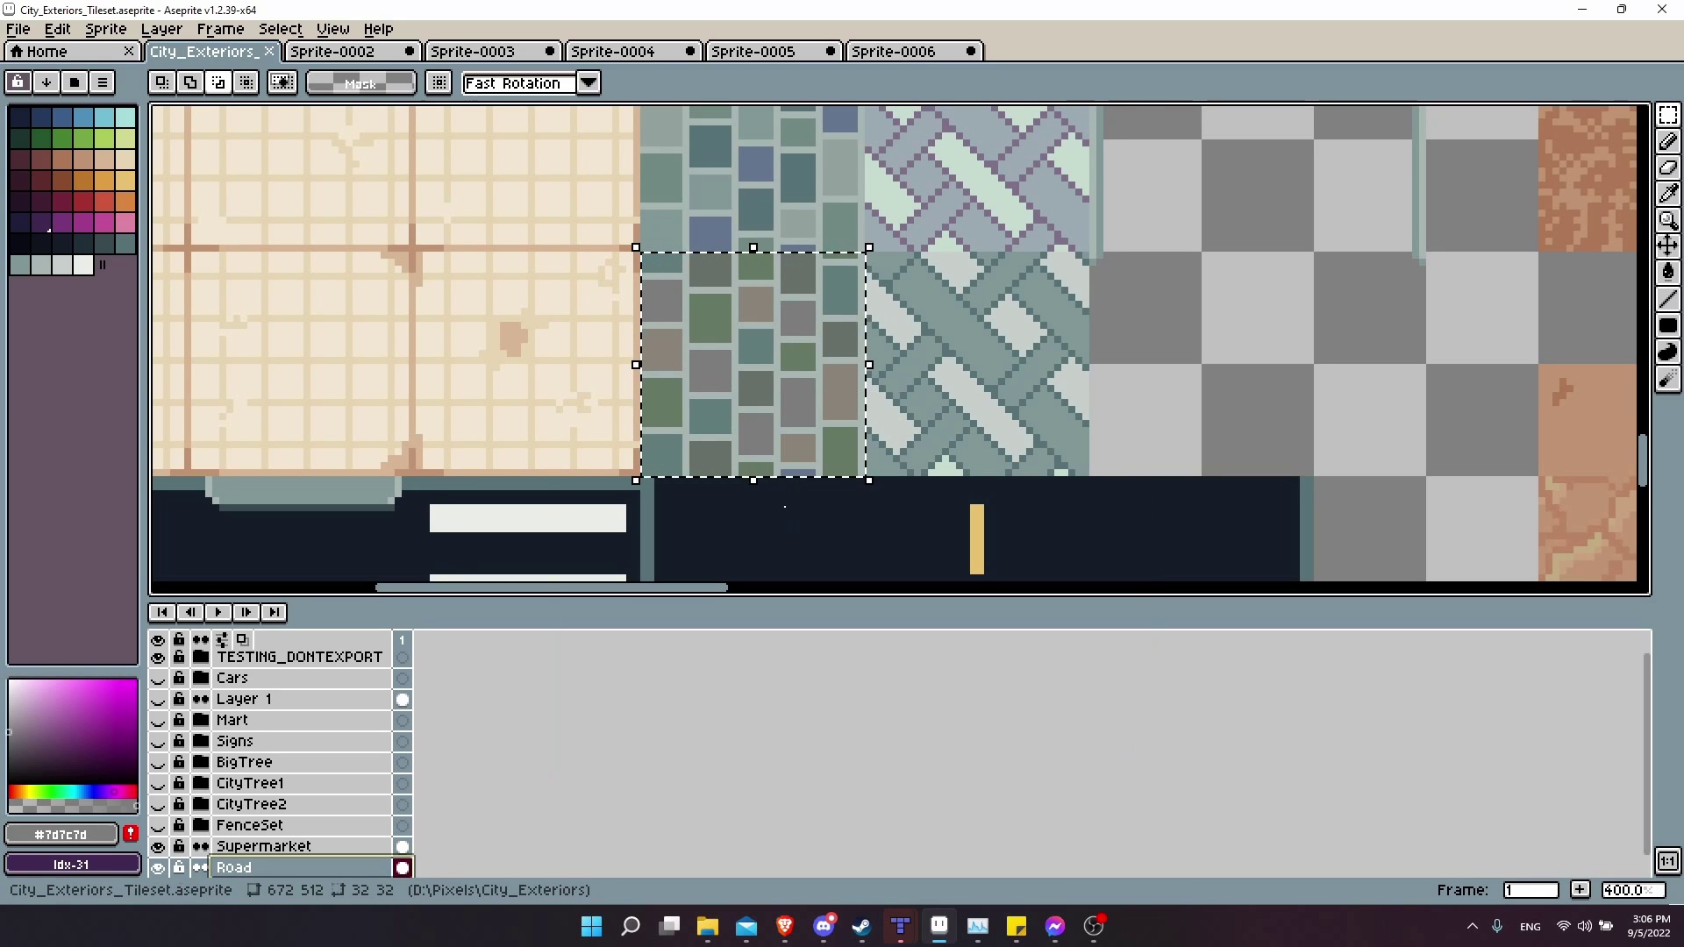
{"action": "left_click", "coordinate": [17, 29]}
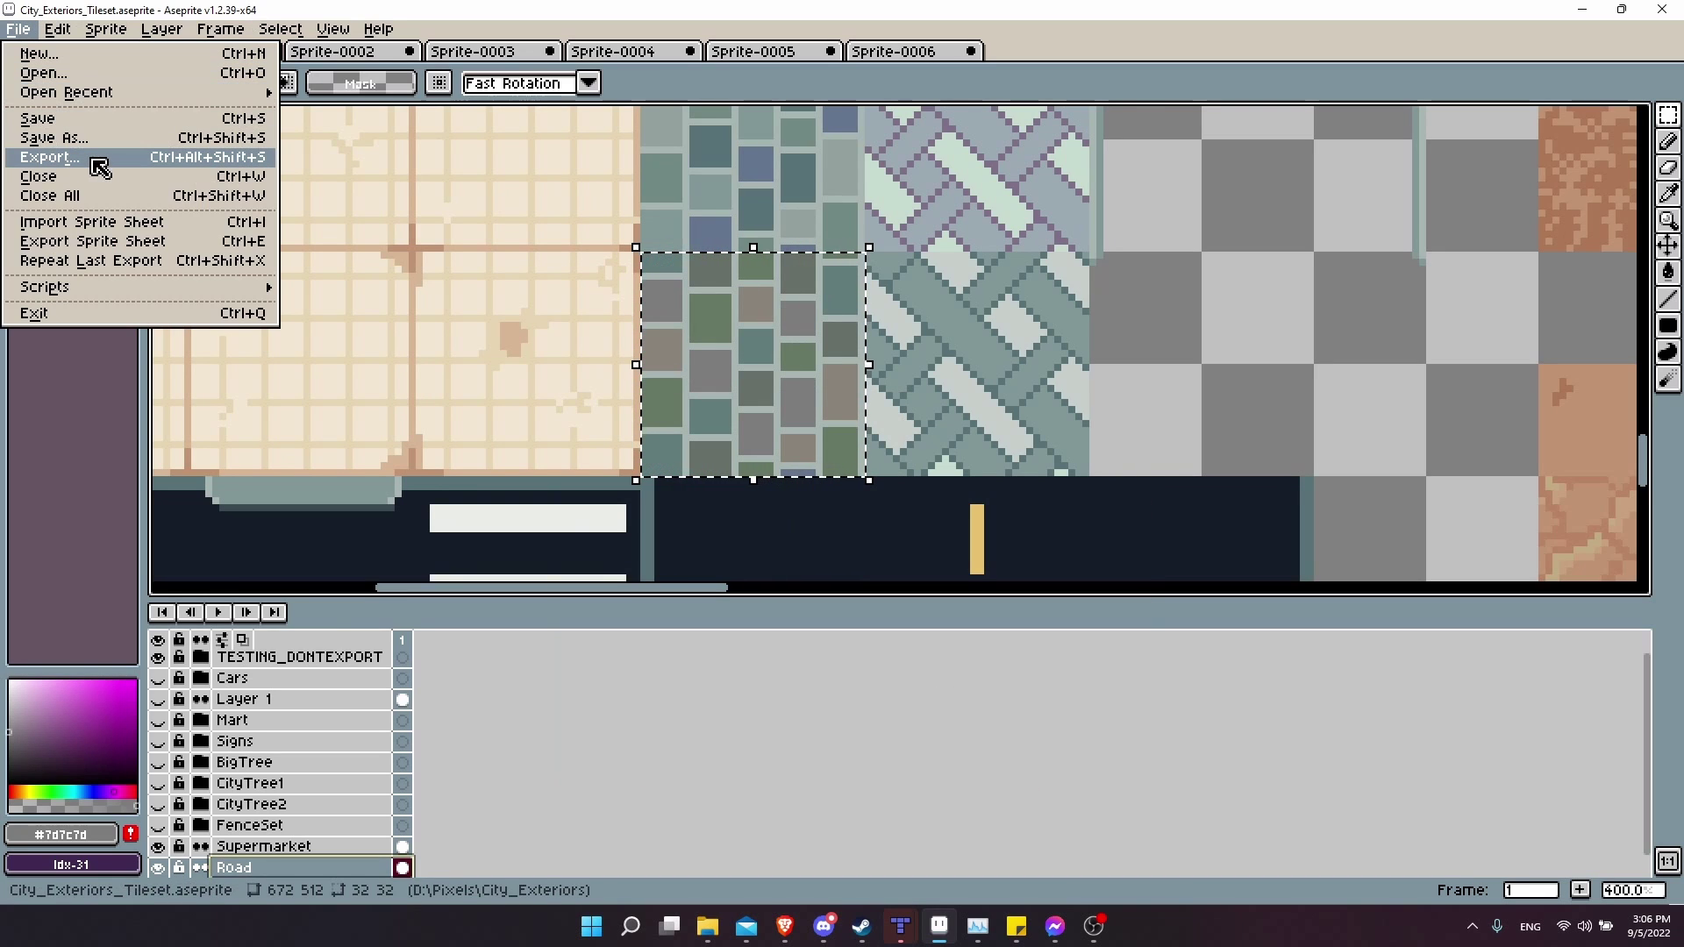
{"action": "key", "text": "alt+Tab"}
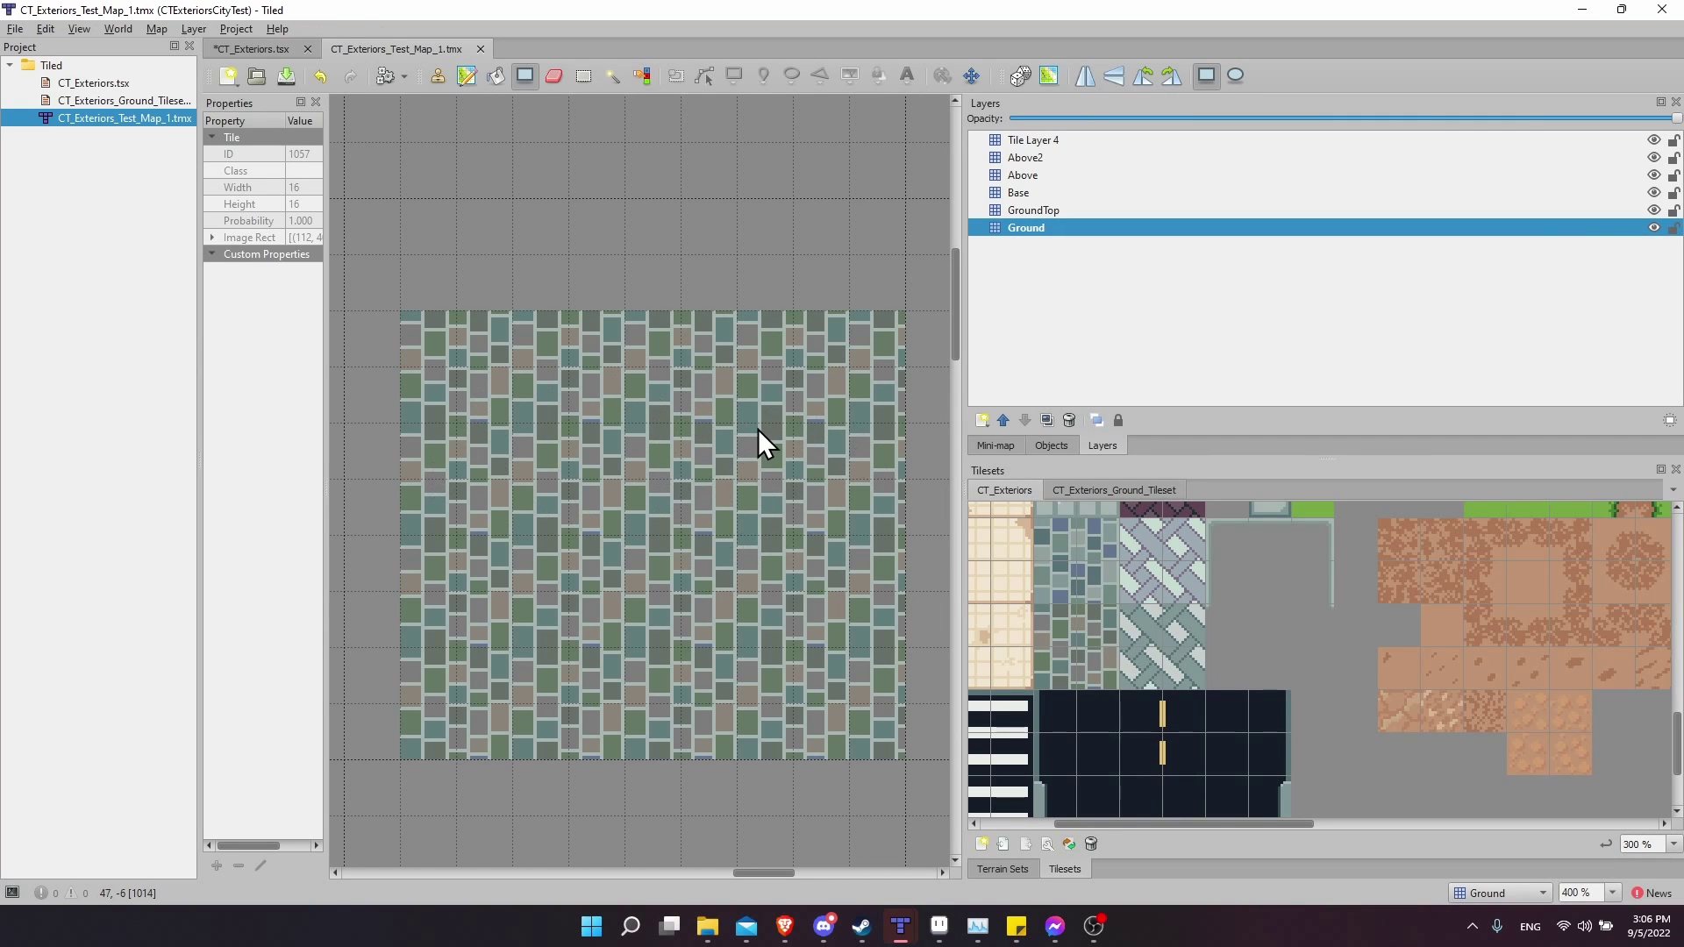
Open the CT_Exteriors.tsx tileset and widen its property list to show the full image source path.
{"action": "double_click", "coordinate": [81, 86]}
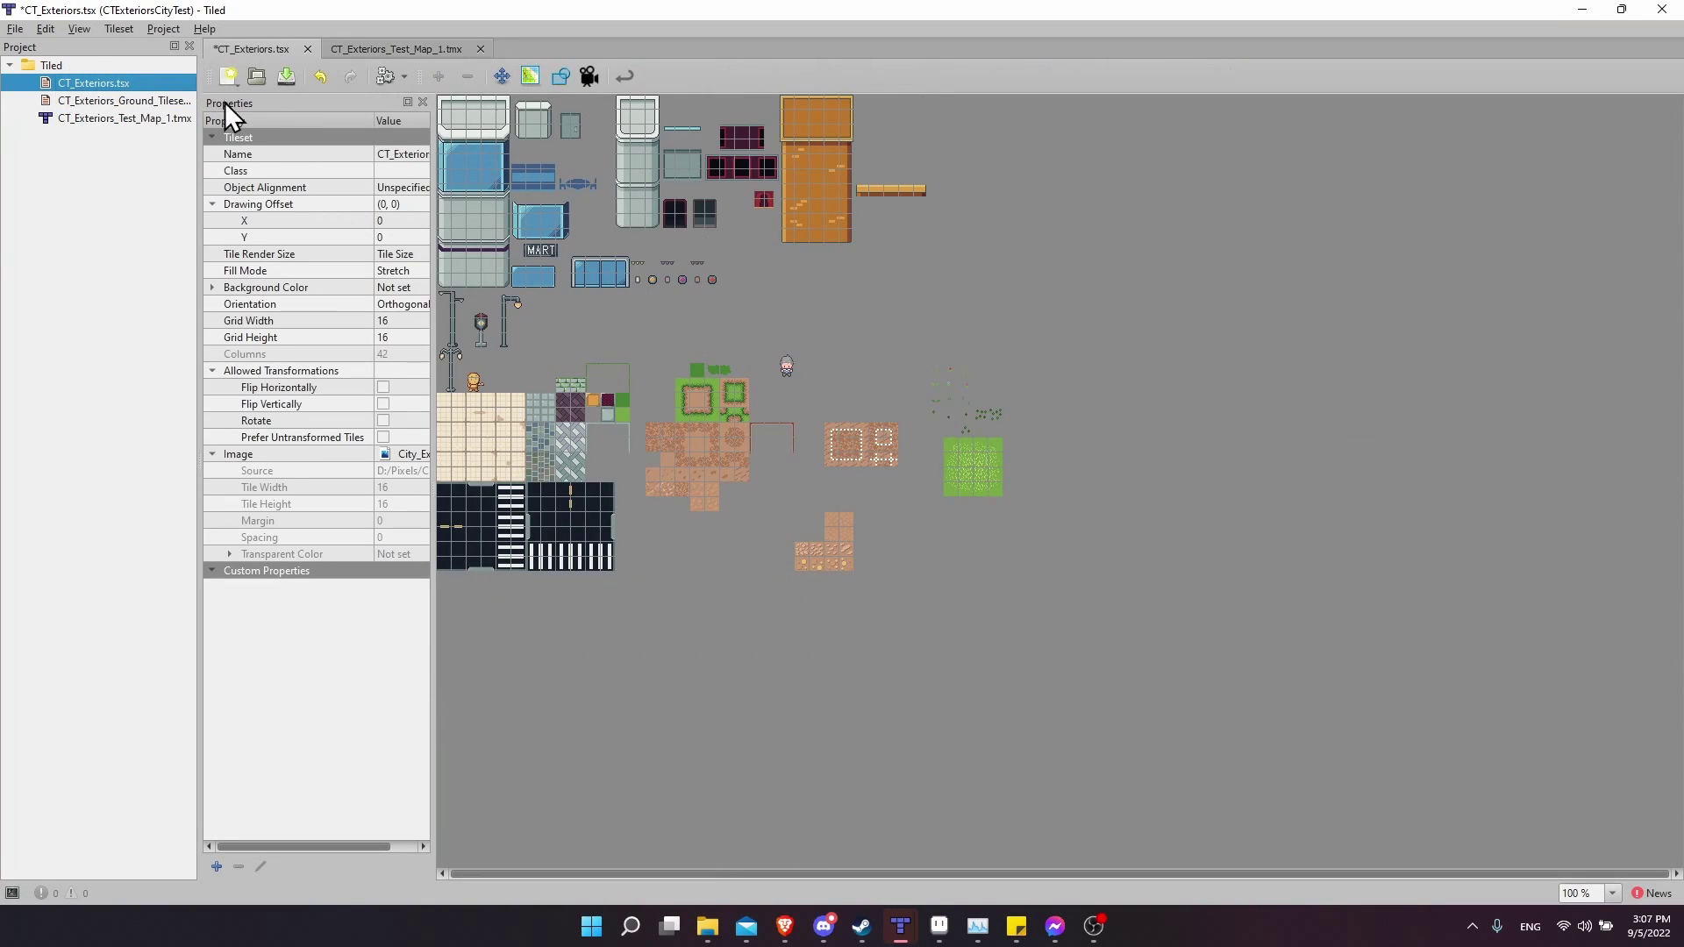
{"action": "left_click_drag", "start_coordinate": [432, 195], "coordinate": [745, 239]}
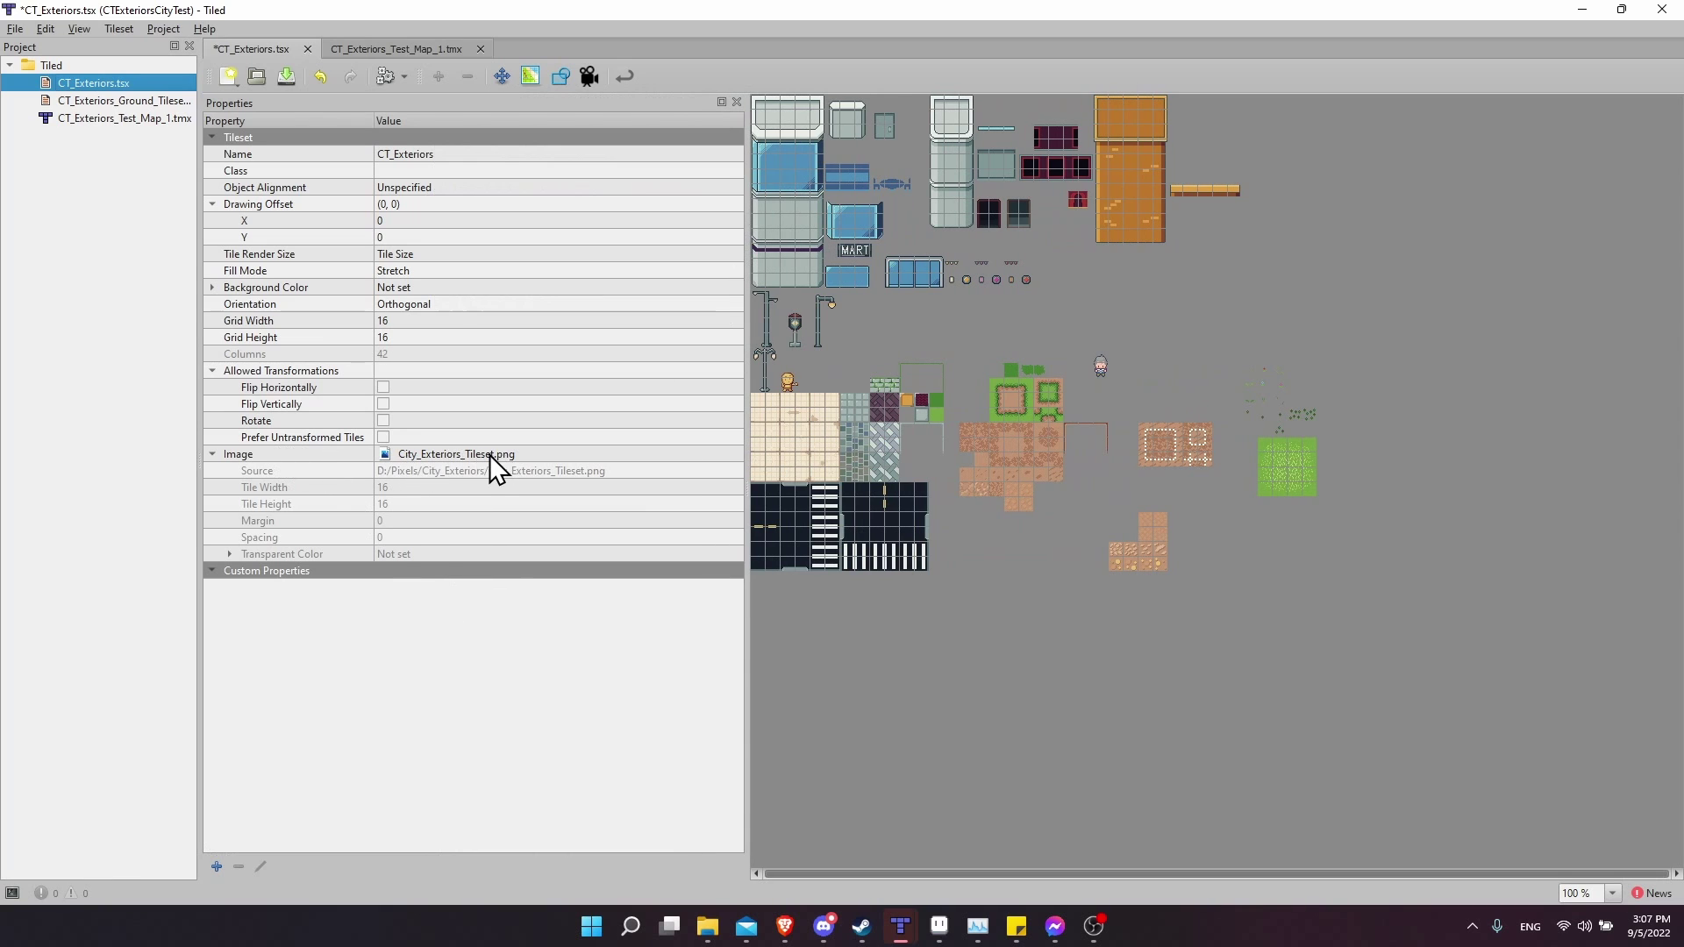
Try setting up a new tileset based on a tileset image with a tile width of 16 px, and cancel it.
{"action": "left_click", "coordinate": [15, 28]}
{"action": "mouse_move", "coordinate": [30, 50]}
{"action": "left_click", "coordinate": [349, 92]}
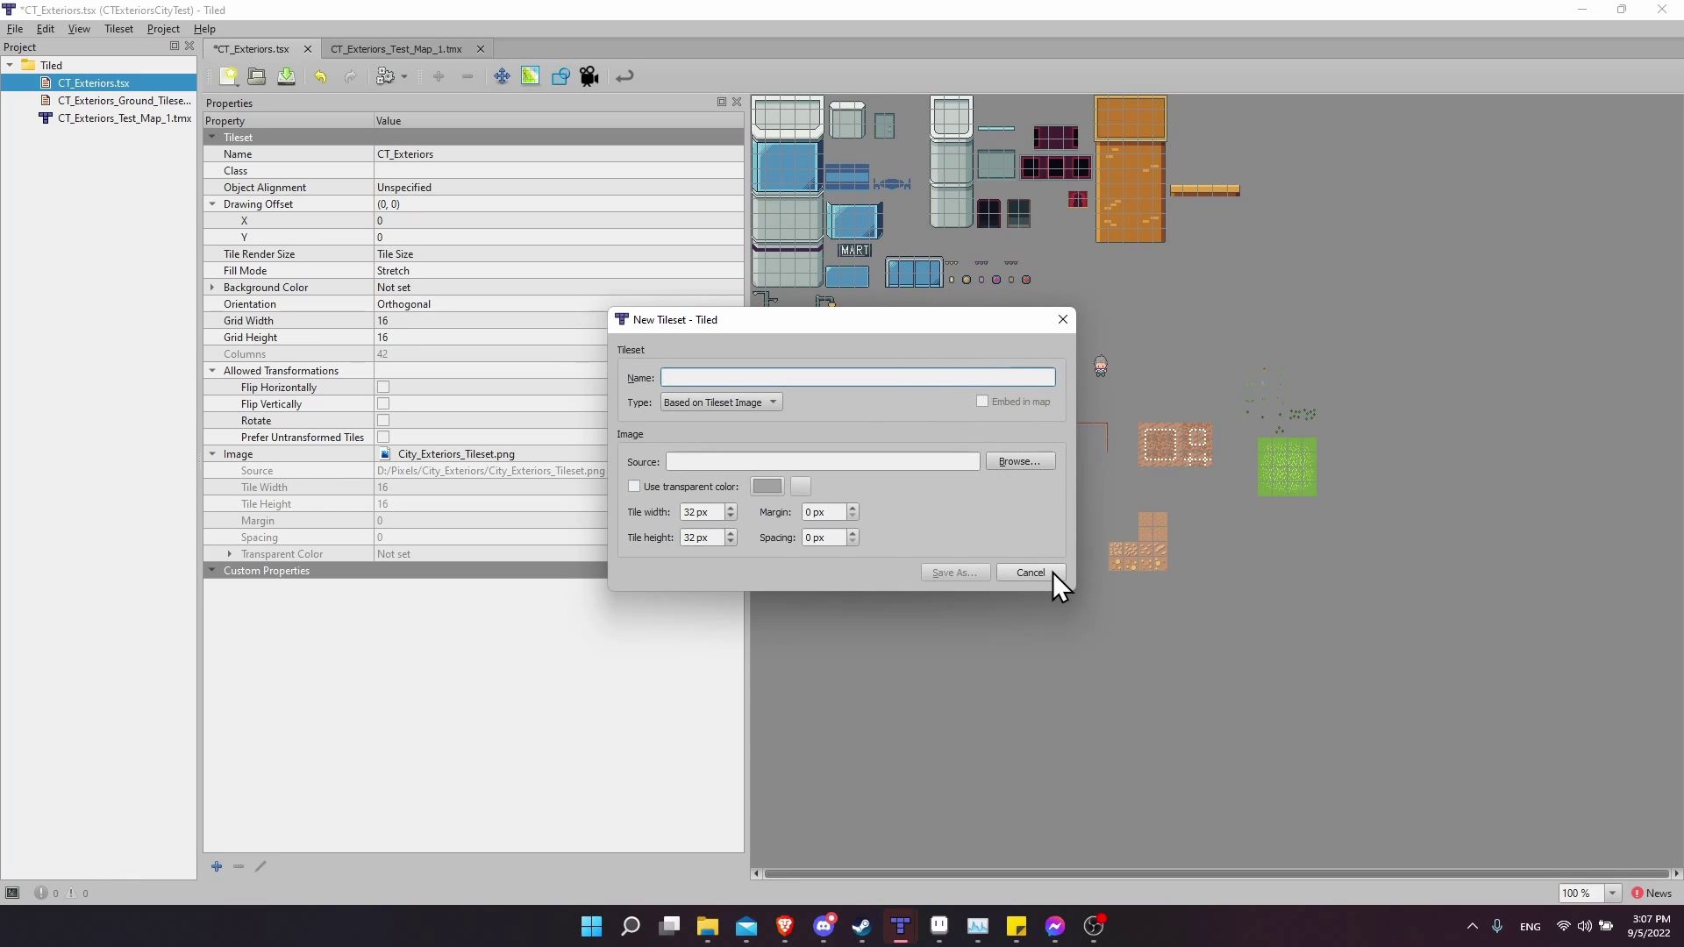
{"action": "double_click", "coordinate": [698, 511]}
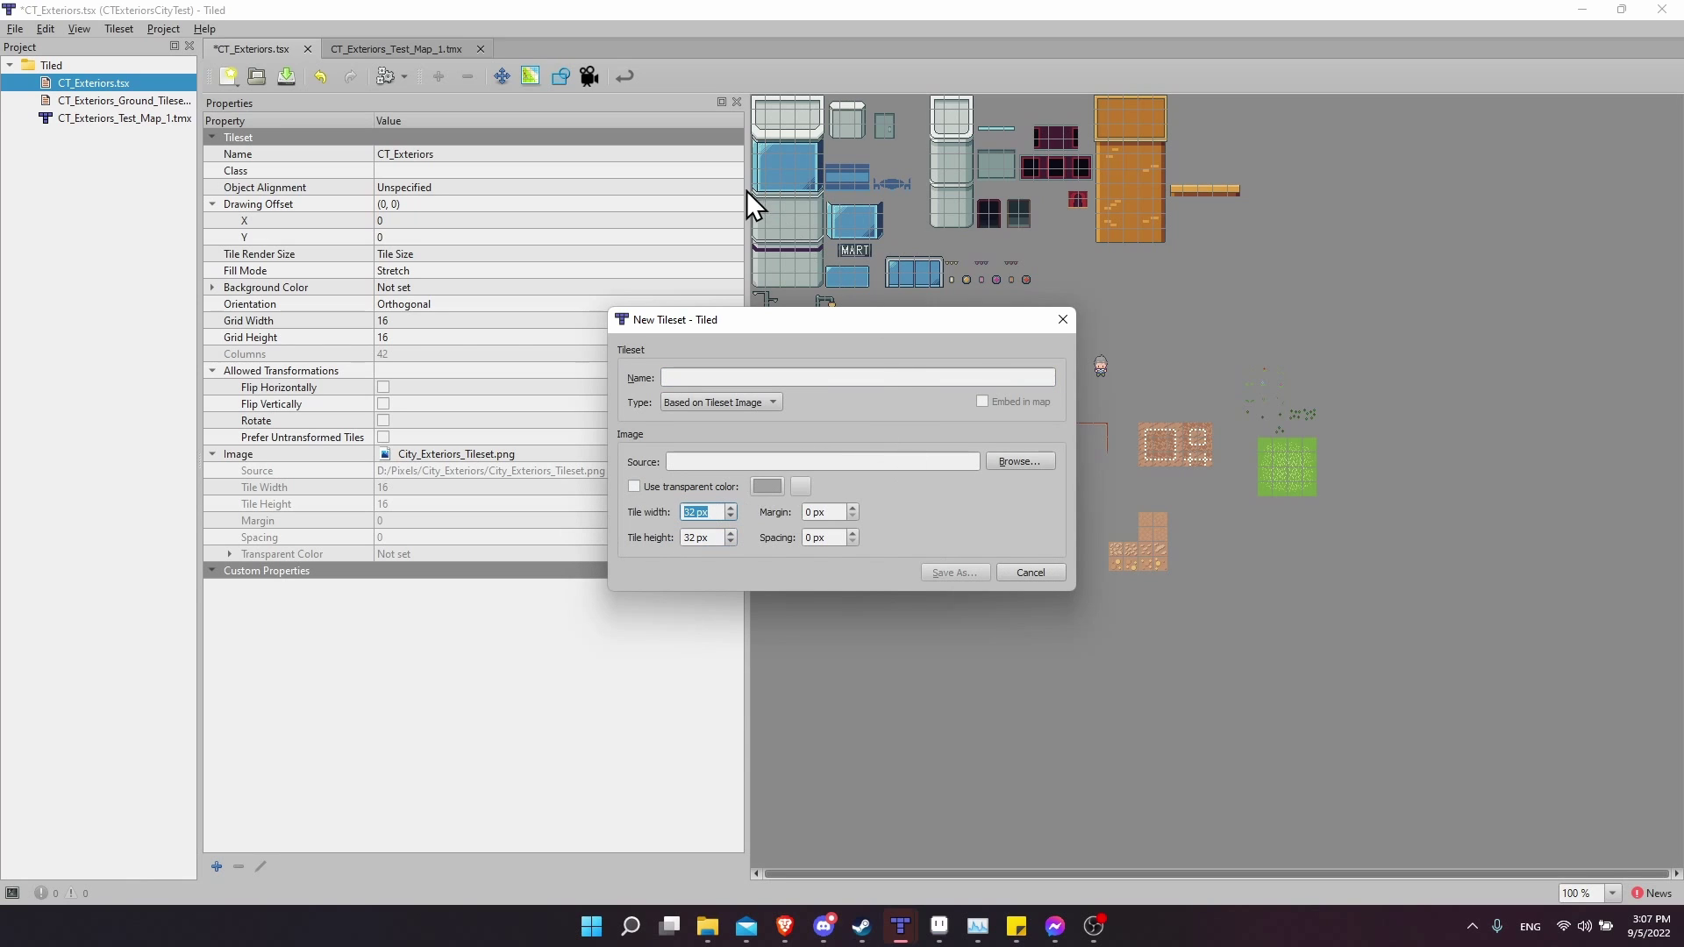
{"action": "type", "text": "16"}
{"action": "double_click", "coordinate": [697, 536]}
{"action": "type", "text": "1"}
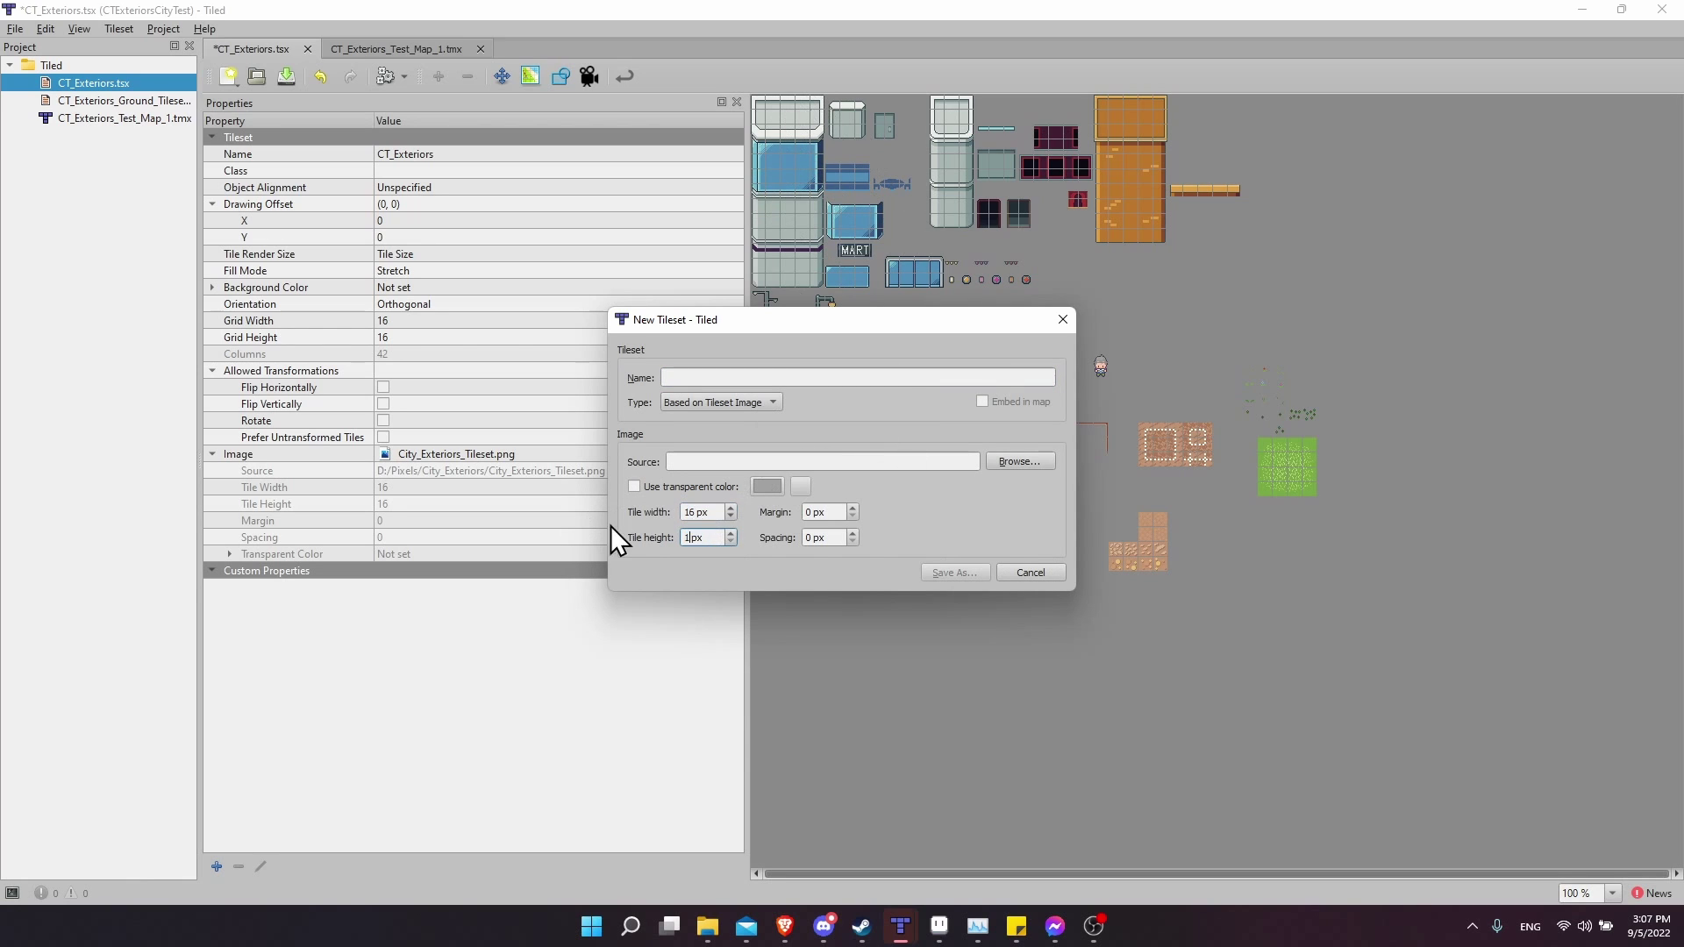
{"action": "left_click", "coordinate": [1030, 572]}
Switch to Aseprite and look over the ground, road, dirt and grass tiles of the City_Exteriors tileset.
{"action": "key", "text": "alt+Tab"}
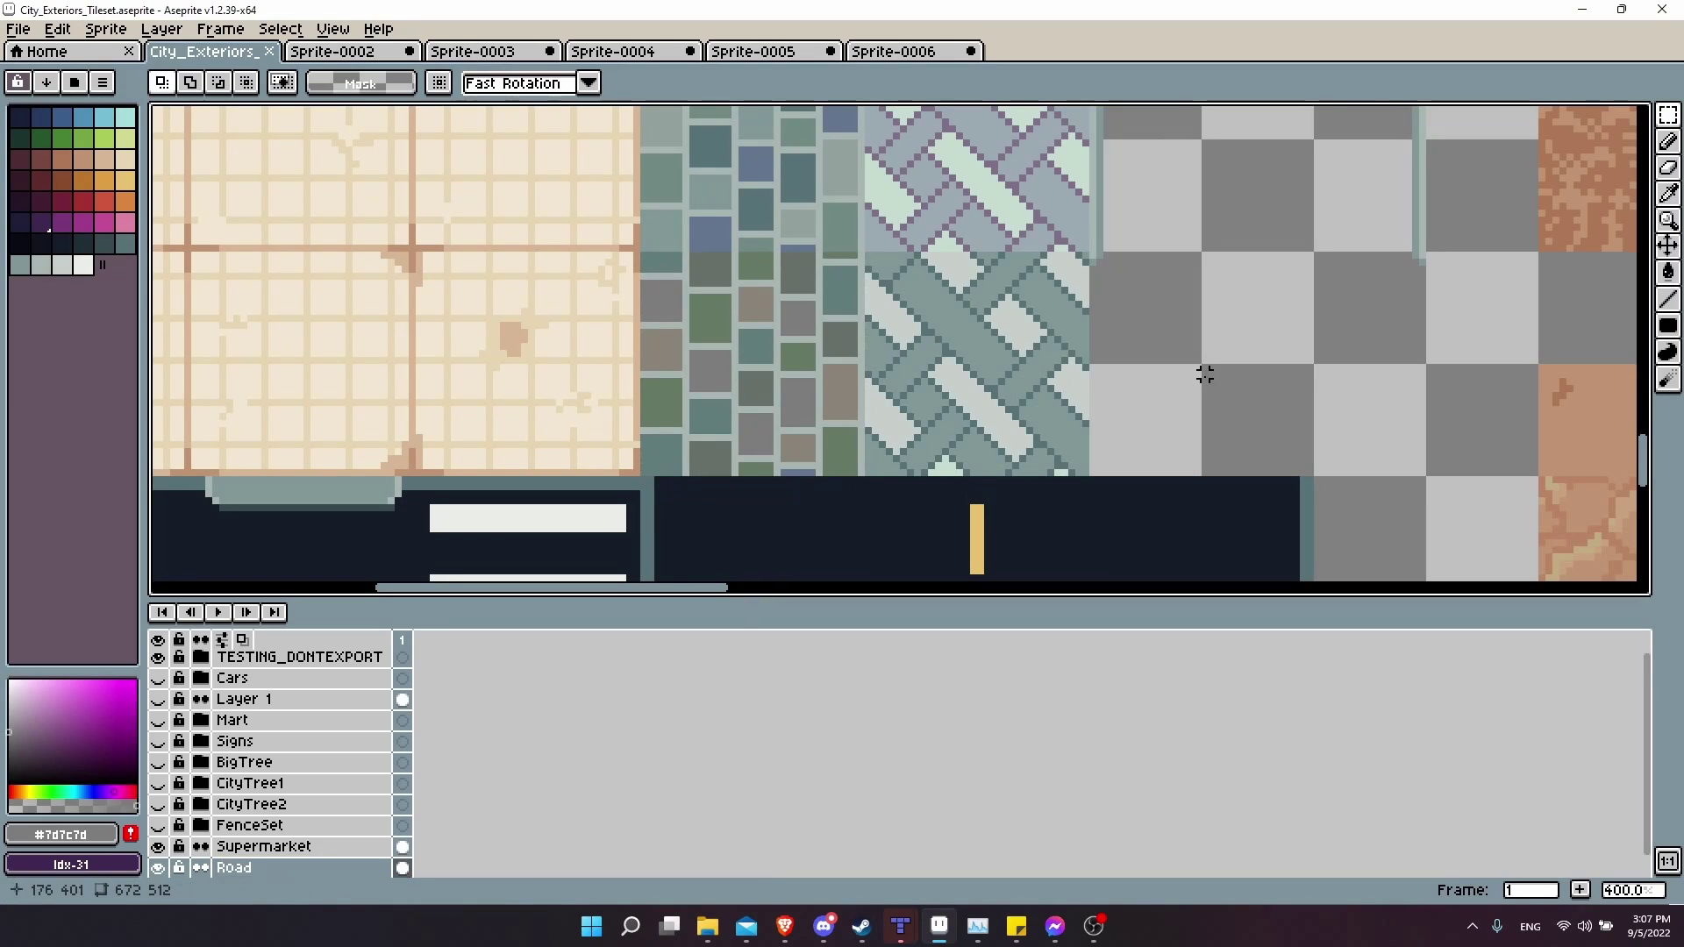
{"action": "scroll", "coordinate": [1205, 375], "scroll_direction": "down", "scroll_amount": 1}
{"action": "left_click_drag", "start_coordinate": [1184, 420], "coordinate": [1055, 412]}
{"action": "key", "text": "i"}
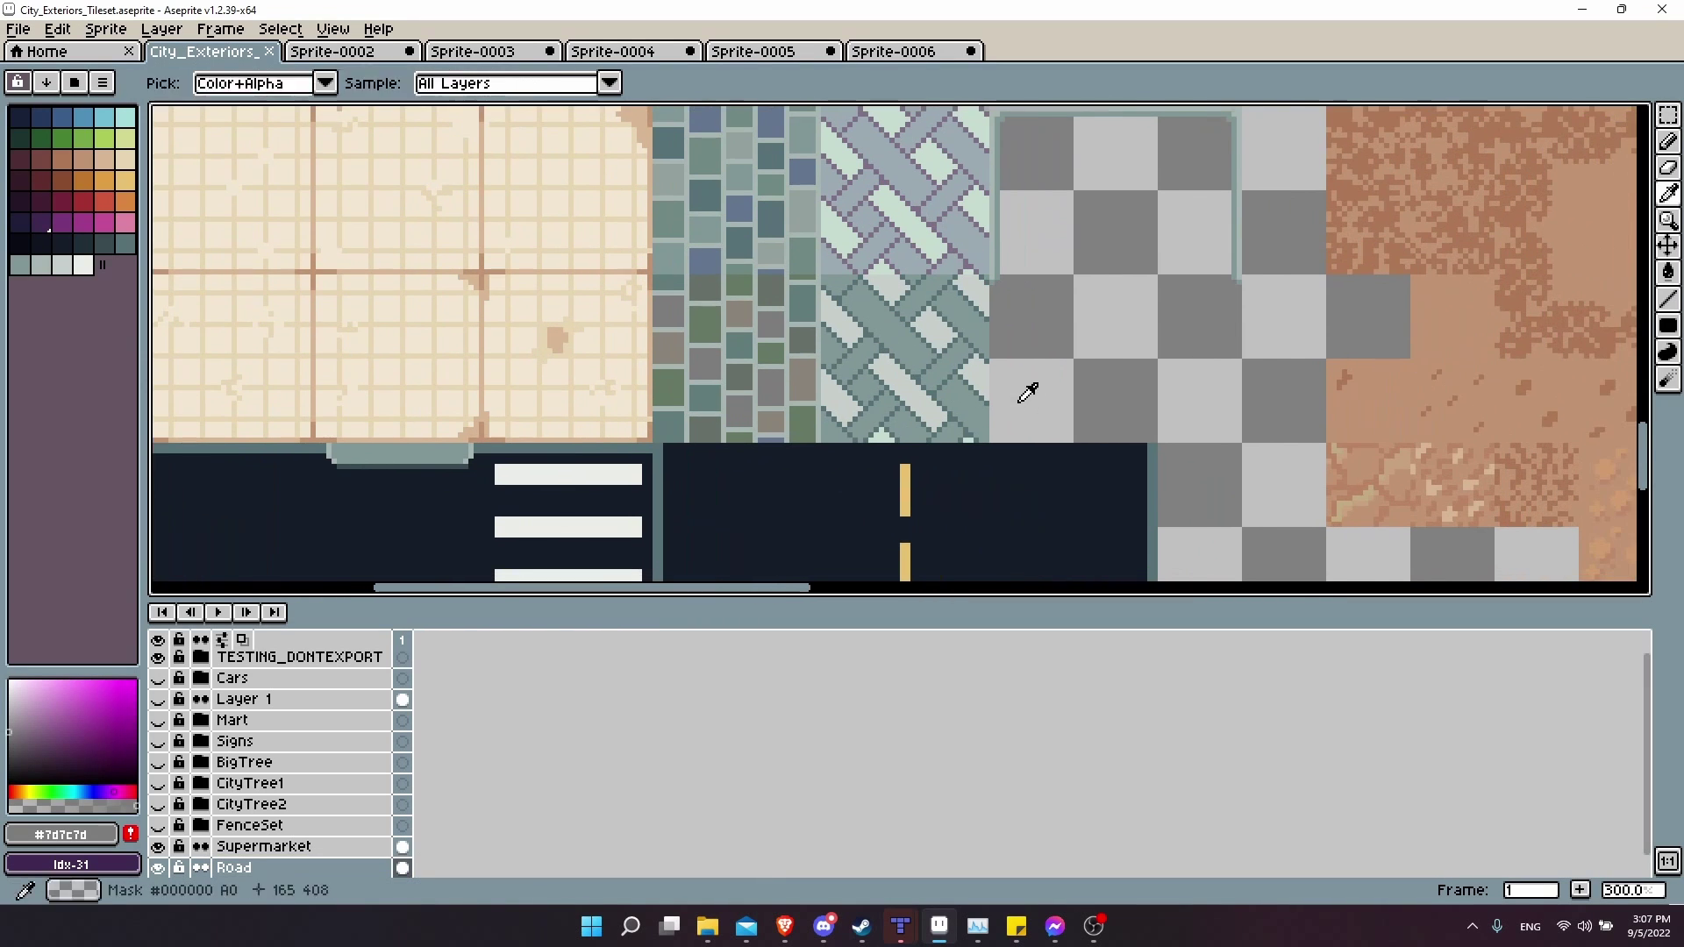
{"action": "scroll", "coordinate": [1028, 392], "scroll_direction": "down", "scroll_amount": 2}
{"action": "key", "text": "m"}
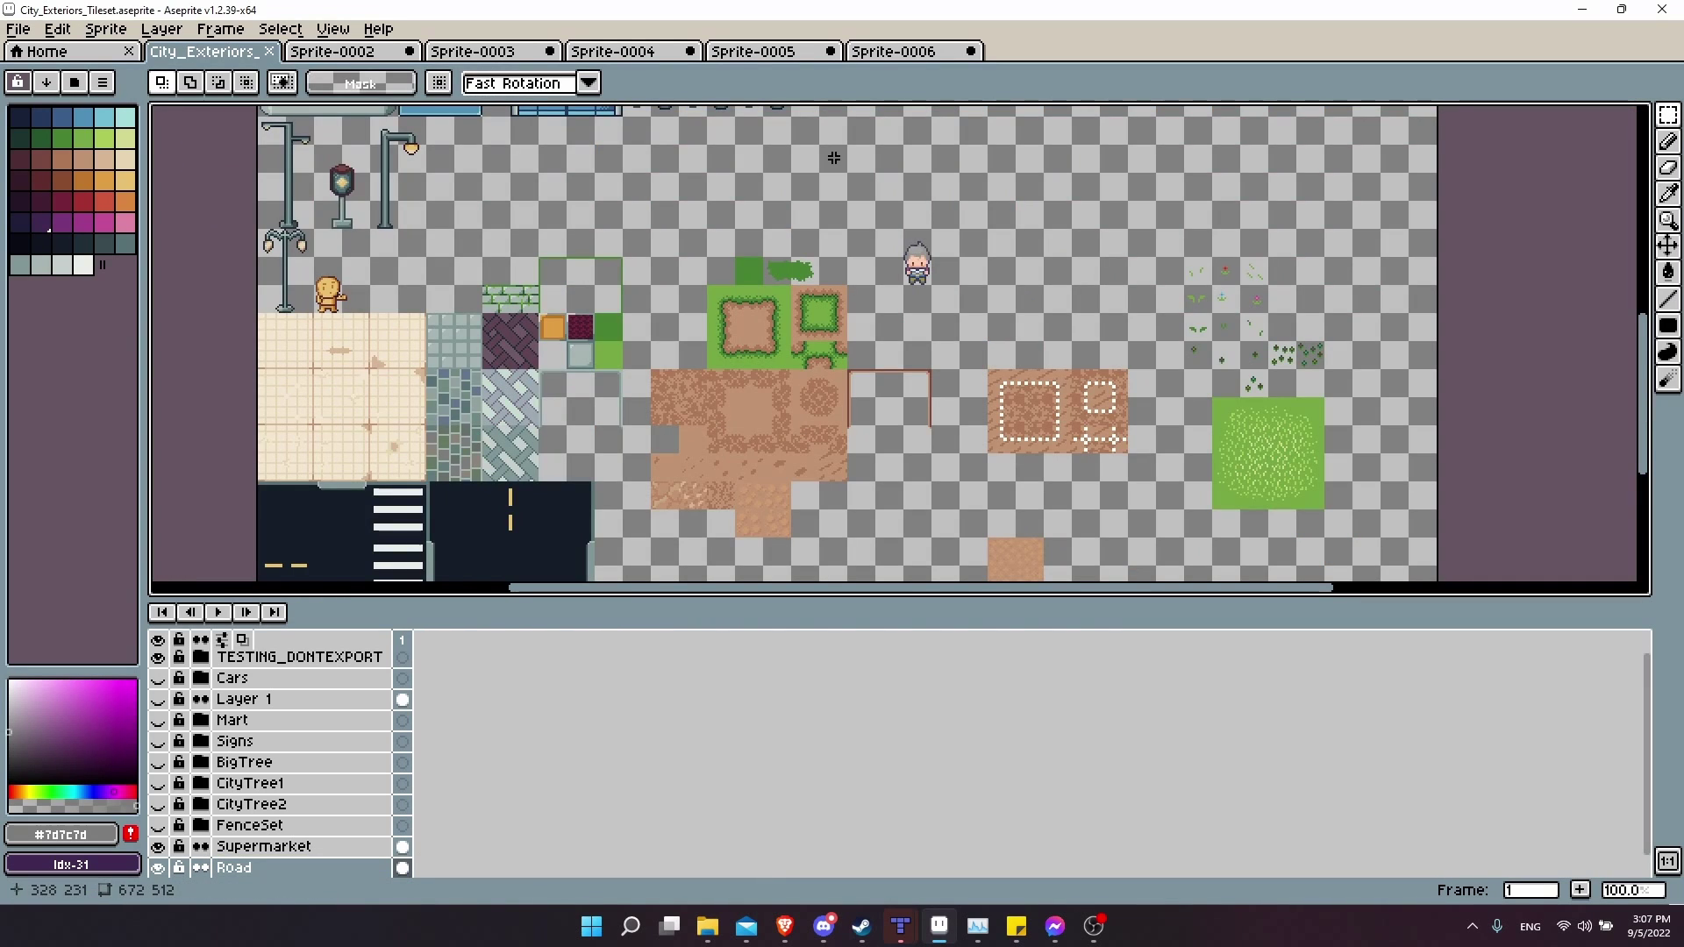